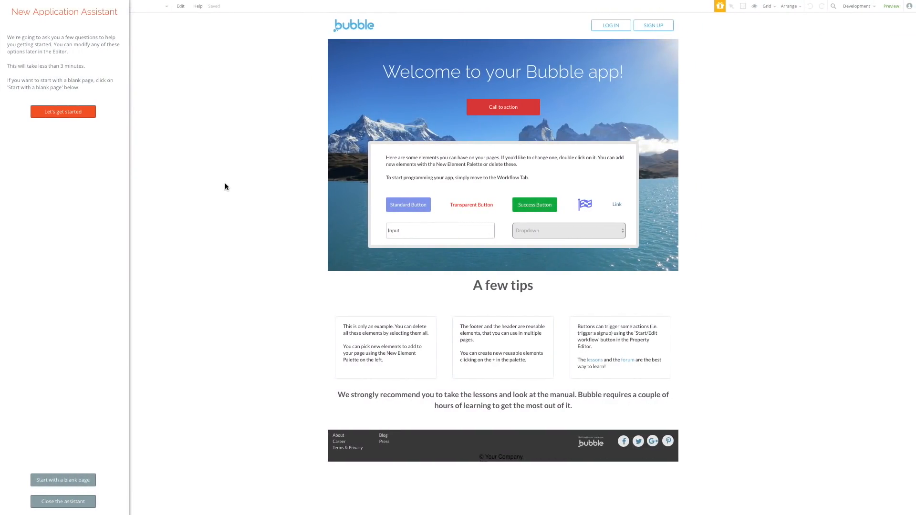
Start the app from a blank page and set its browser tab title to Yougram
click(73, 478)
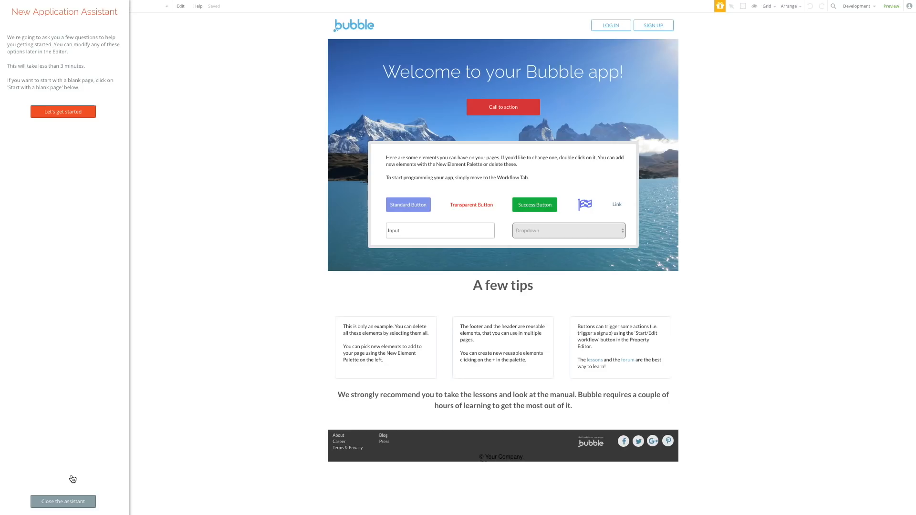
click(80, 113)
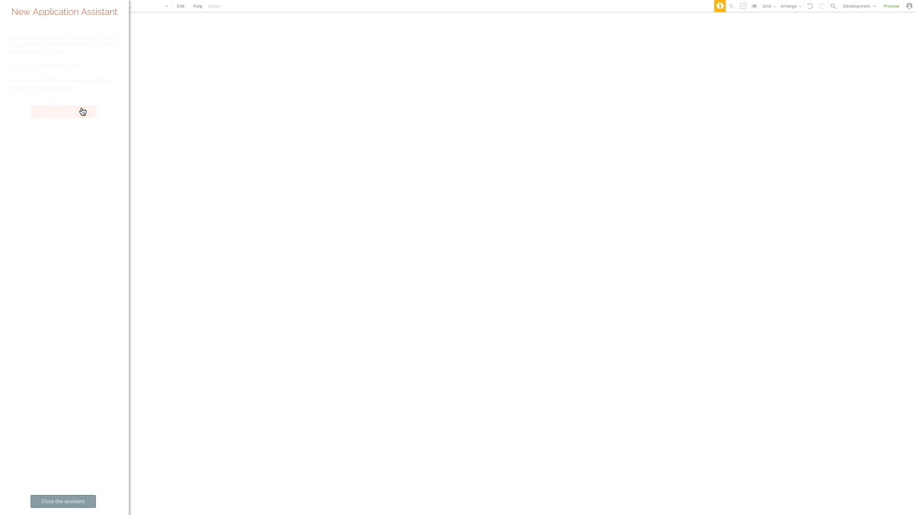
click(74, 72)
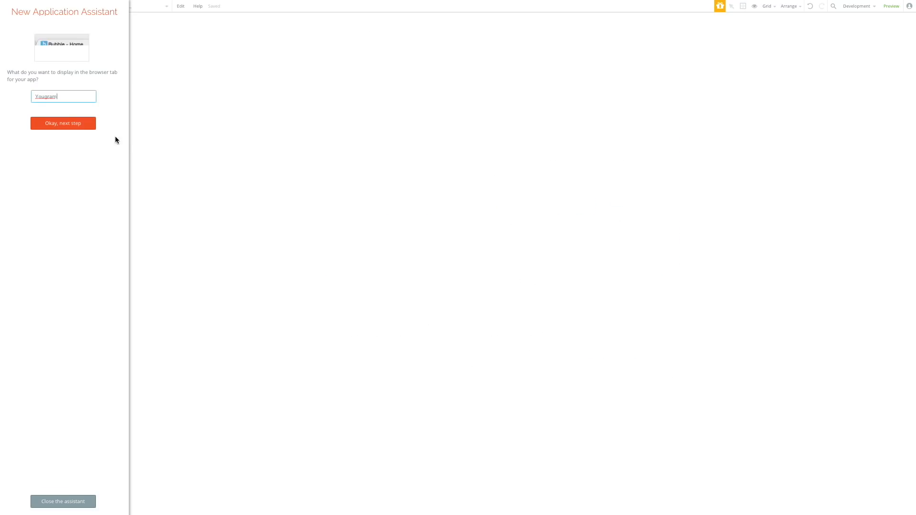
key(ctrl+a)
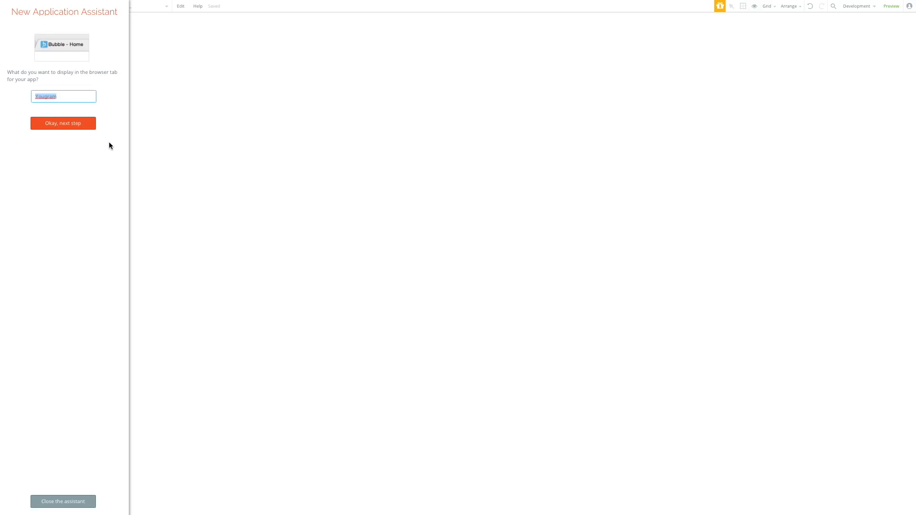
click(82, 125)
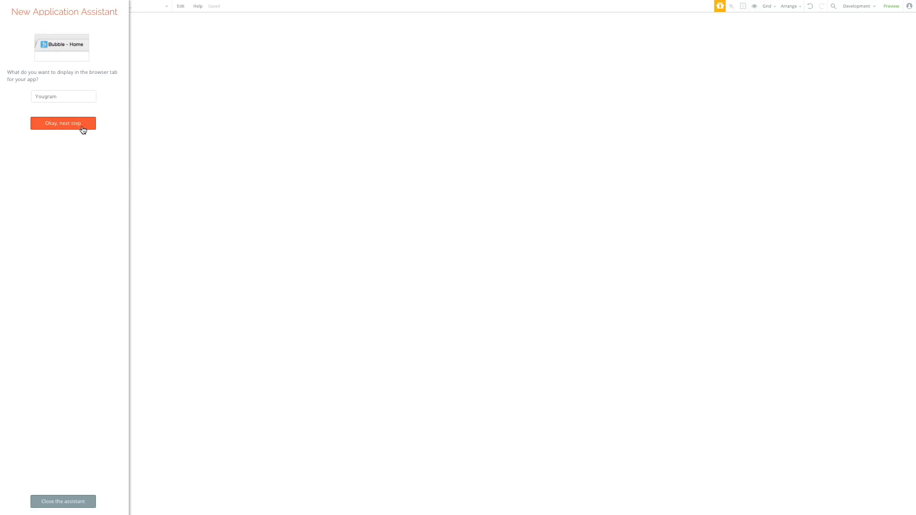
Choose Full width as the preset page width for the app's device type
click(74, 92)
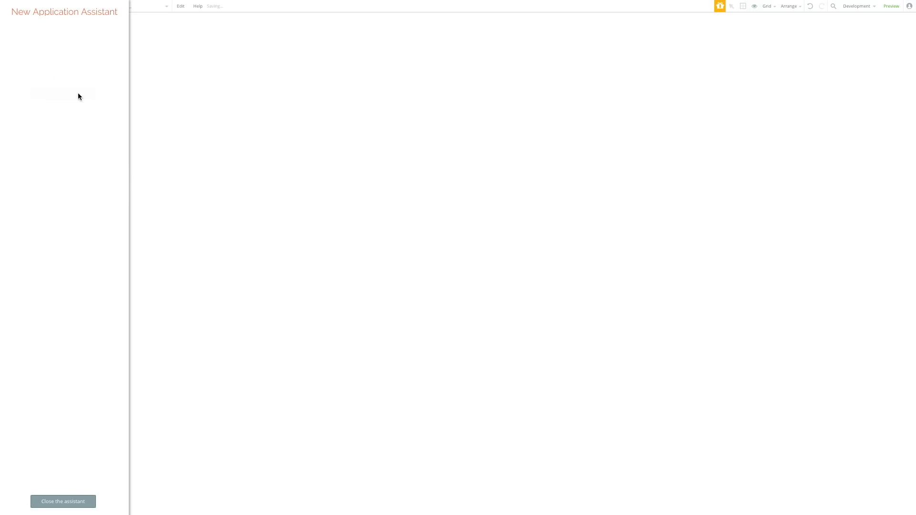
click(77, 94)
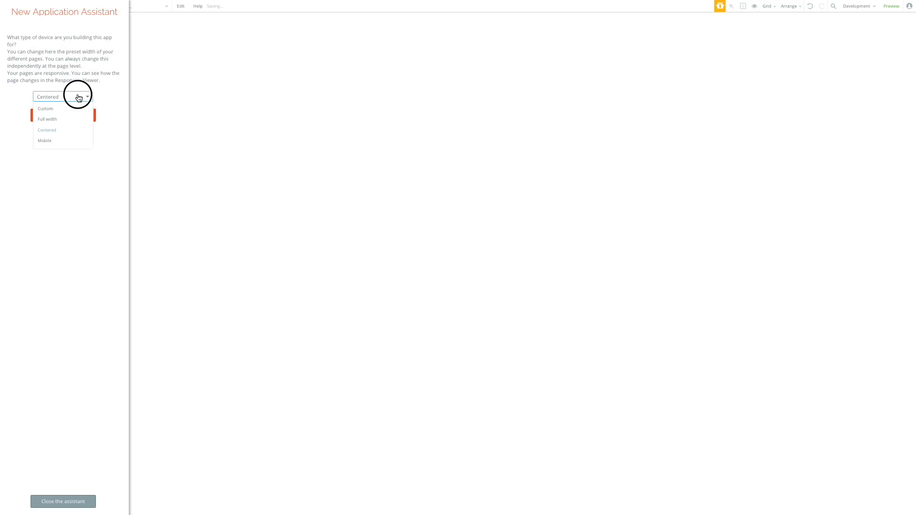
click(75, 120)
click(74, 116)
Choose the Material Design theme and proceed past the favicon question without uploading a file
click(75, 77)
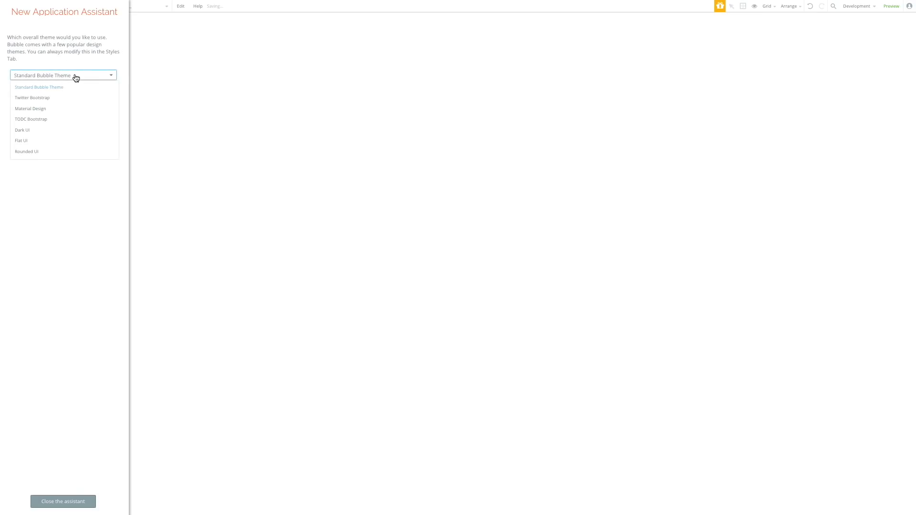
click(70, 110)
click(67, 75)
click(72, 191)
click(89, 106)
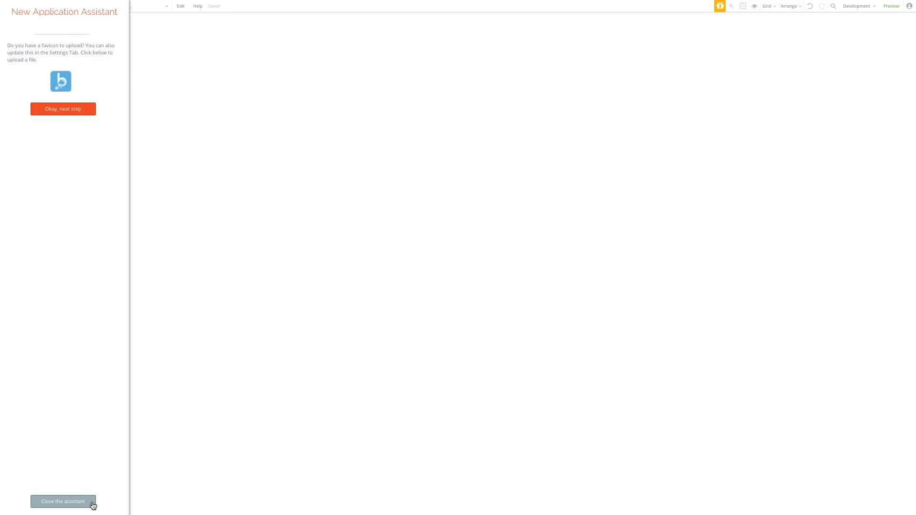
click(60, 142)
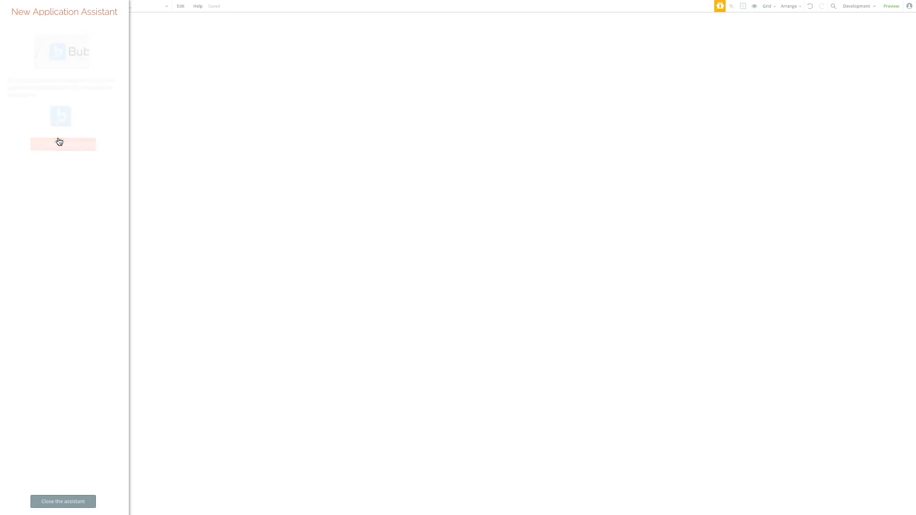
Look through the payment plugins offered for installation, and widen the filters to all plugin types and categories
click(62, 71)
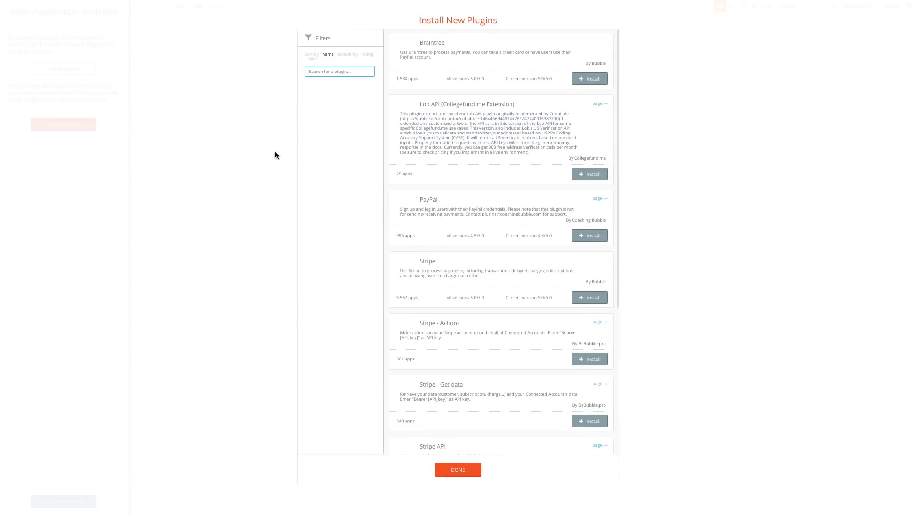
scroll(545, 259, down, 5)
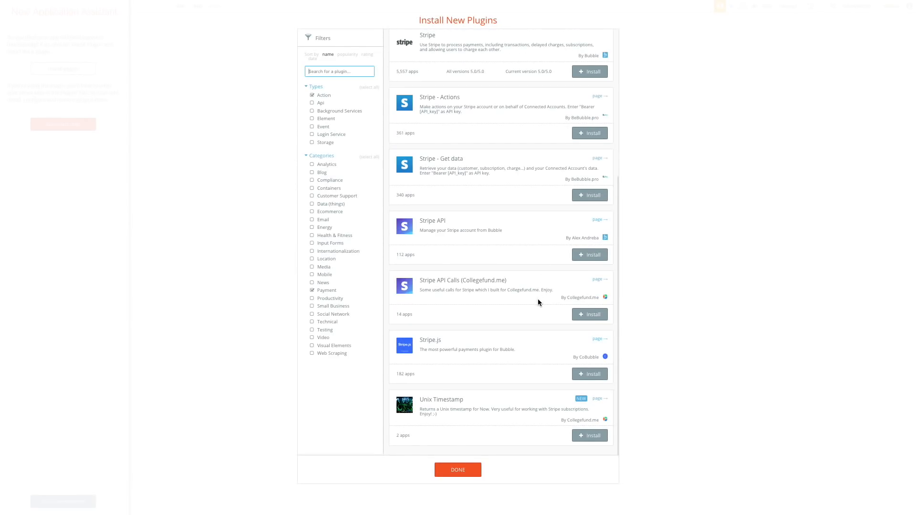
scroll(537, 302, up, 5)
scroll(538, 302, down, 4)
click(370, 87)
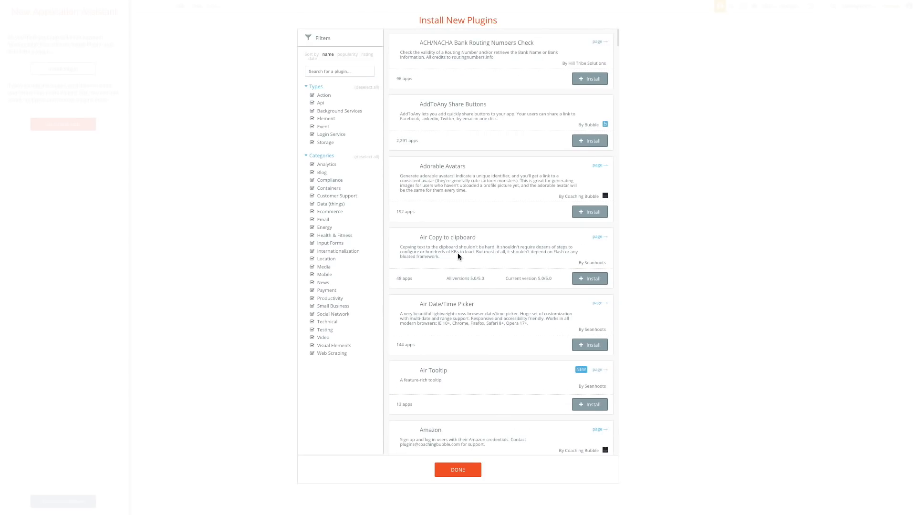
Browse the full plugin library through to its last entries and leave it without installing anything
scroll(460, 258, down, 15)
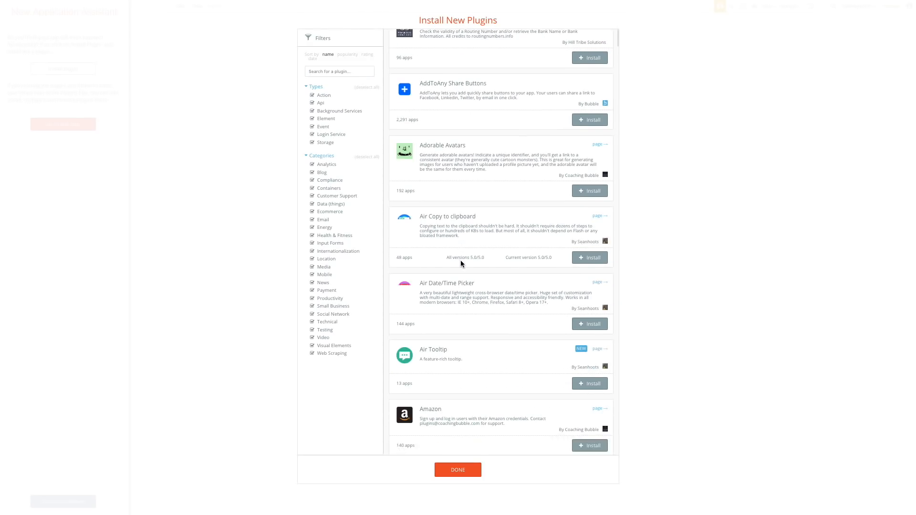
scroll(462, 261, down, 20)
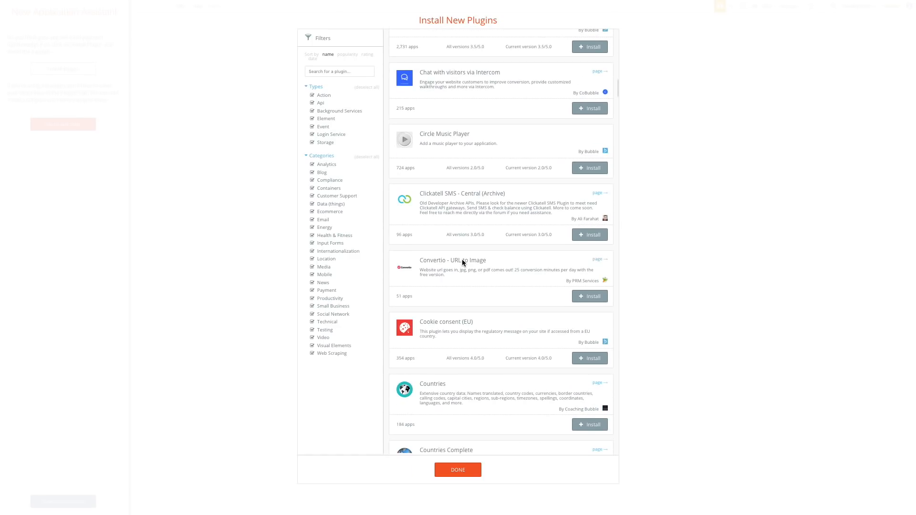
scroll(464, 265, down, 20)
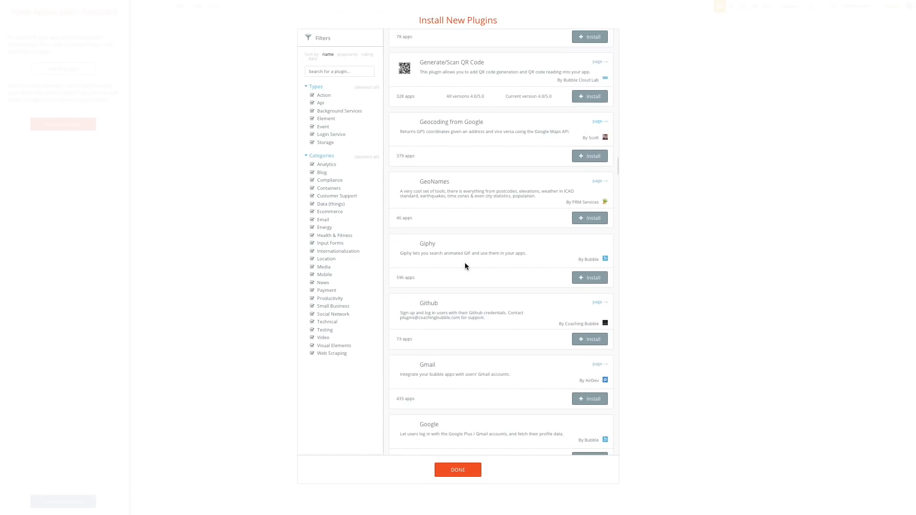
scroll(465, 268, down, 20)
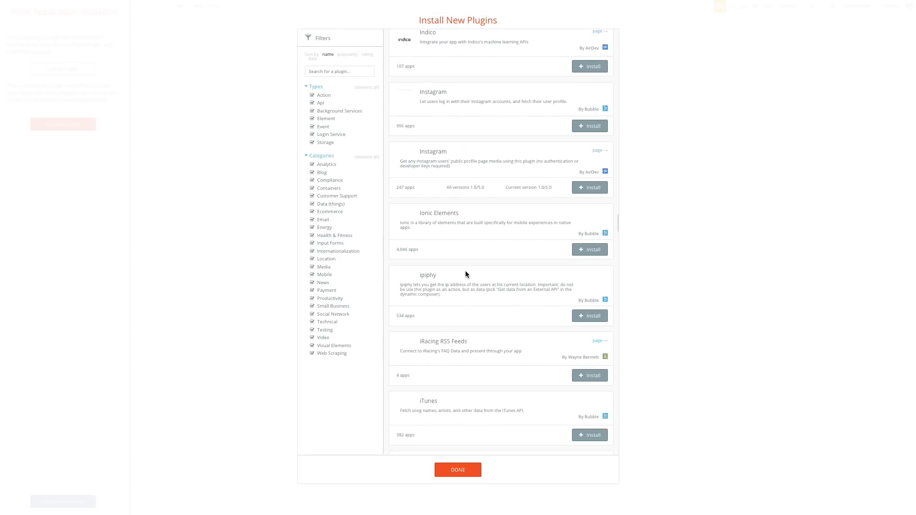
scroll(461, 413, down, 20)
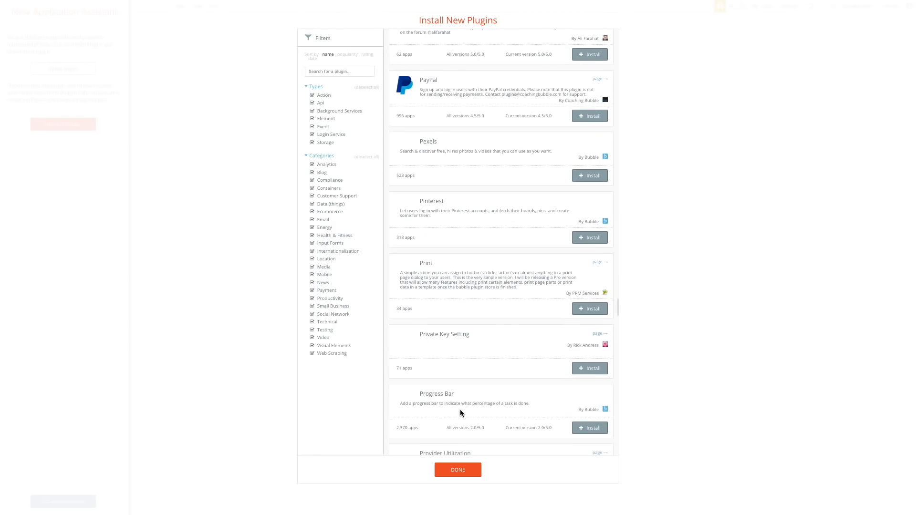
scroll(459, 410, down, 10)
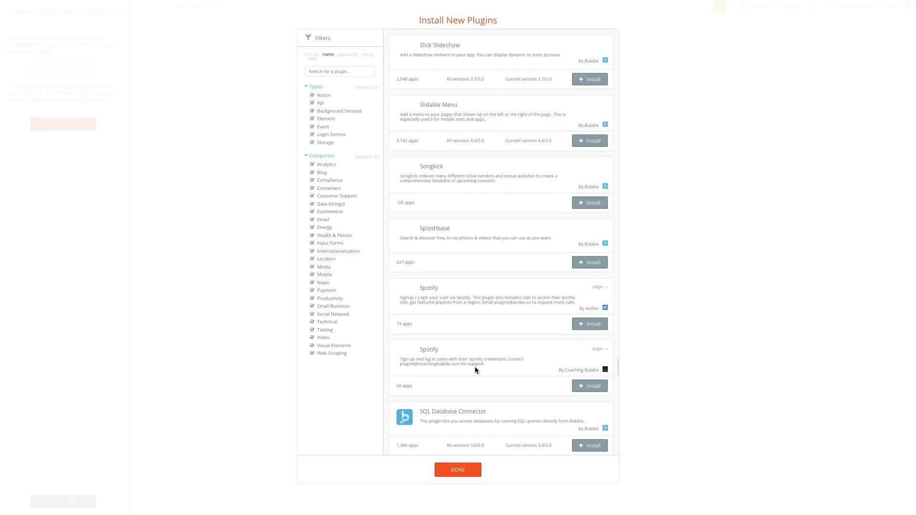
scroll(475, 368, down, 5)
scroll(481, 368, up, 10)
scroll(483, 368, up, 10)
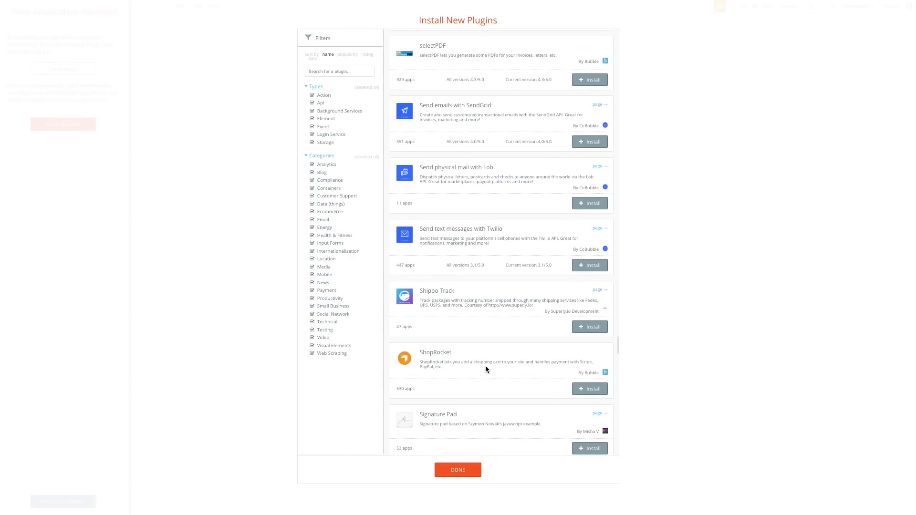
scroll(485, 365, up, 15)
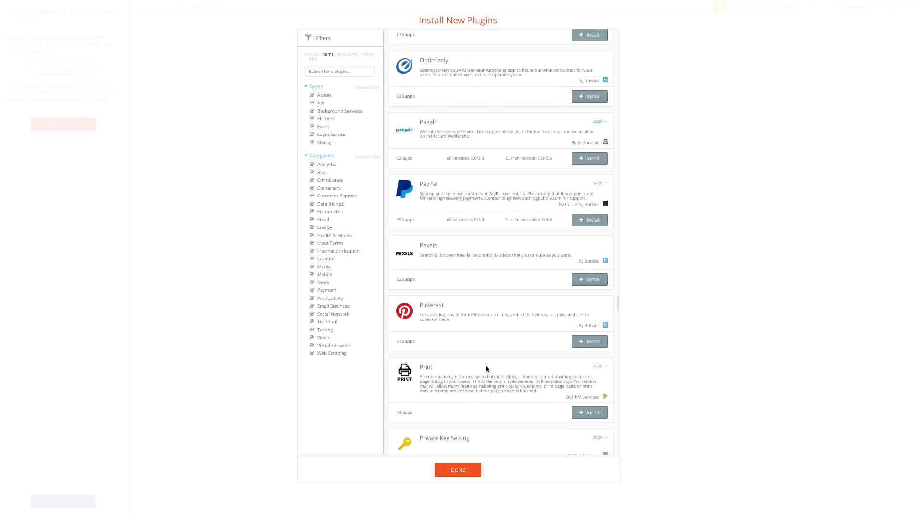
scroll(505, 305, down, 20)
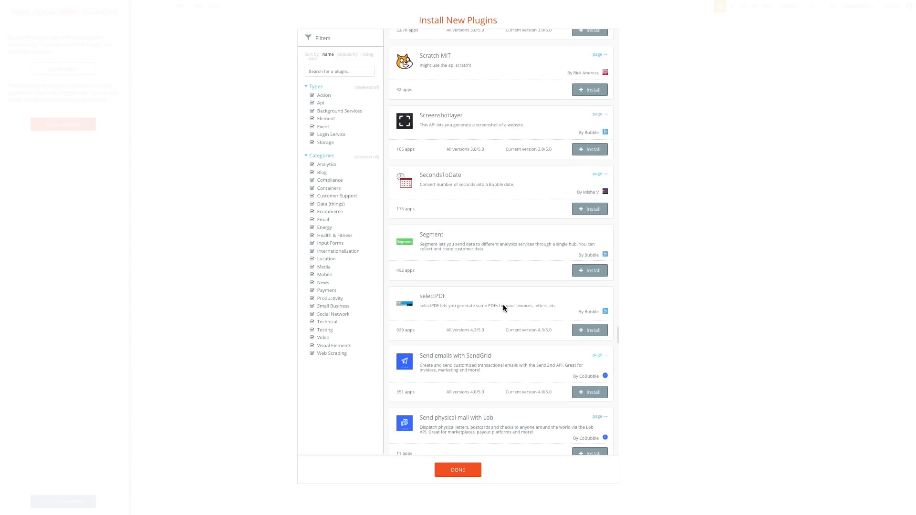
scroll(509, 305, down, 8)
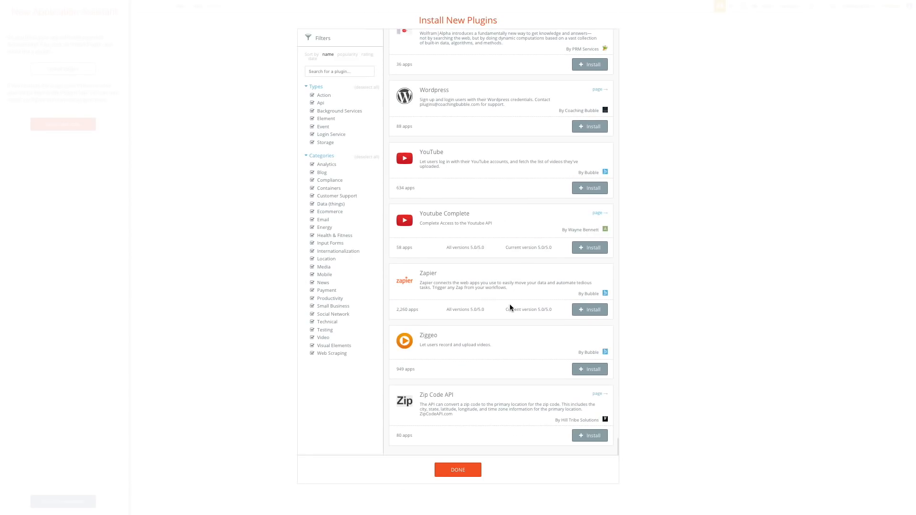
scroll(510, 305, up, 15)
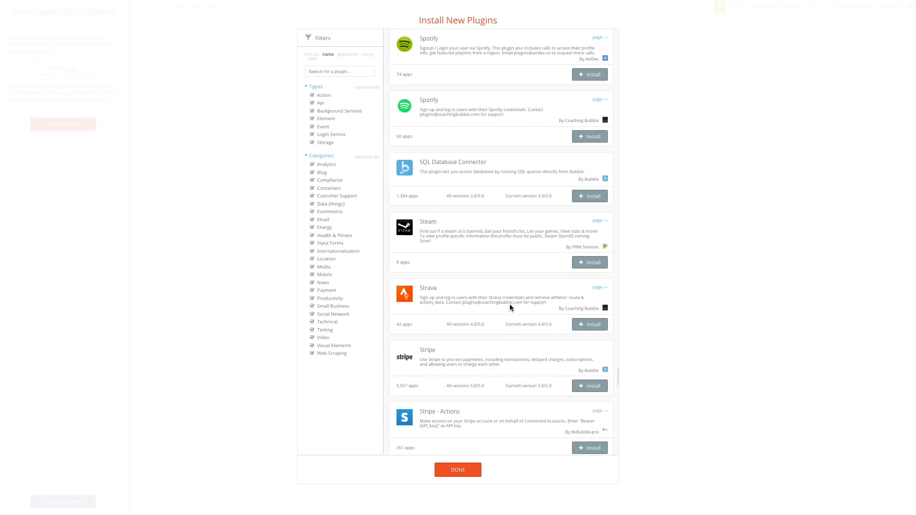
scroll(509, 308, up, 15)
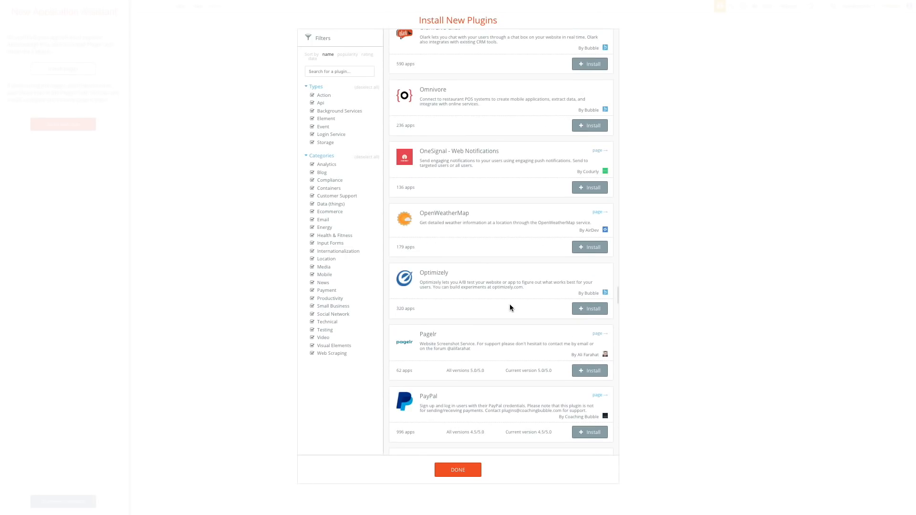
scroll(509, 305, up, 2)
scroll(459, 274, up, 3)
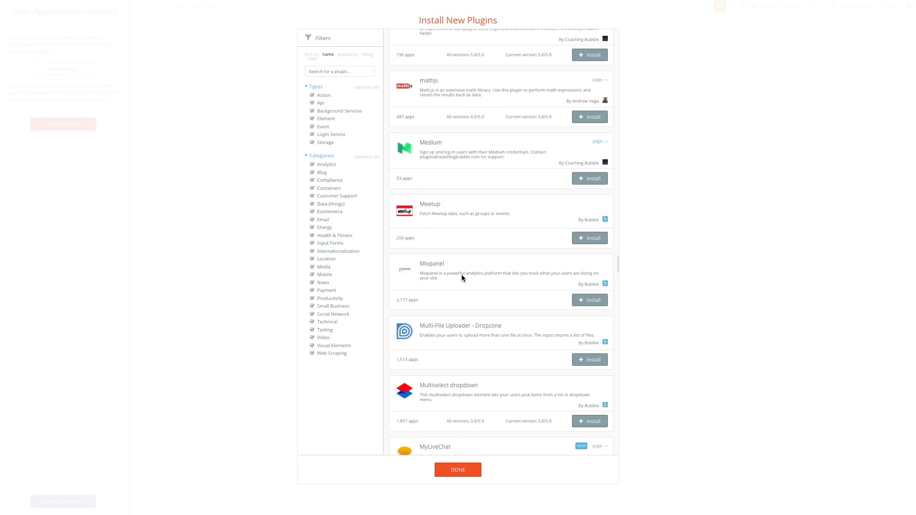
scroll(476, 282, up, 5)
scroll(476, 283, up, 5)
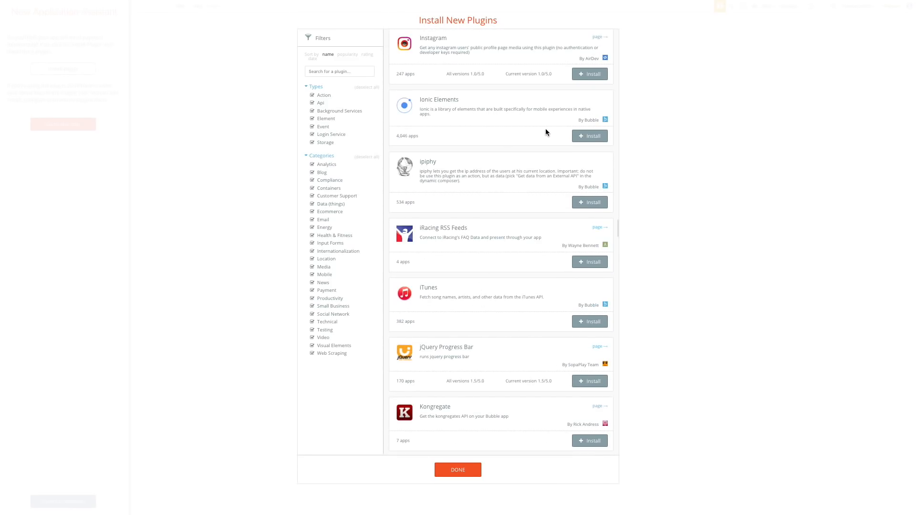
scroll(508, 144, up, 8)
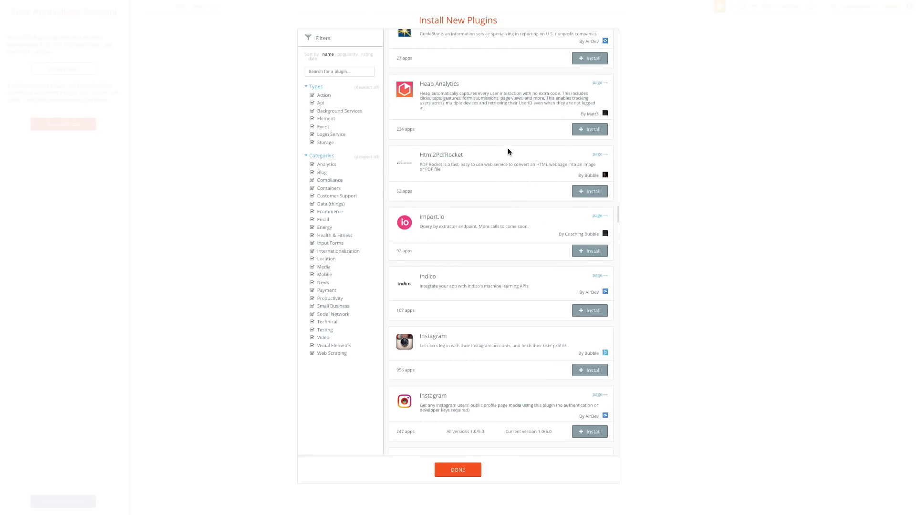
scroll(507, 152, up, 10)
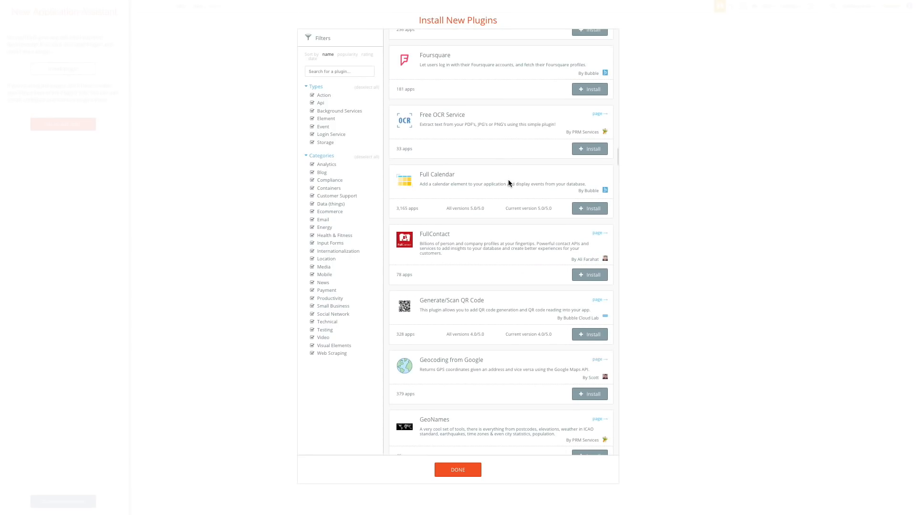
scroll(510, 189, up, 15)
click(458, 477)
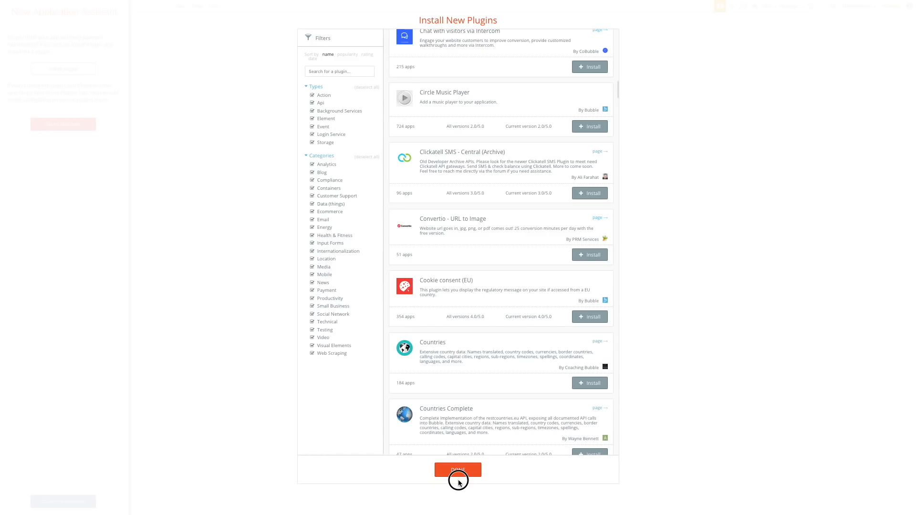
Close the setup assistant and enlarge the blank index page in both width and height
click(79, 500)
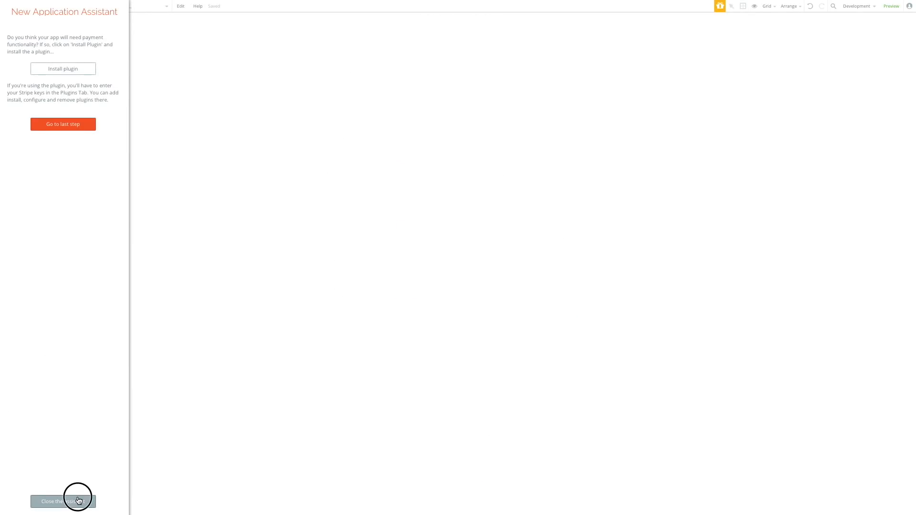
click(376, 106)
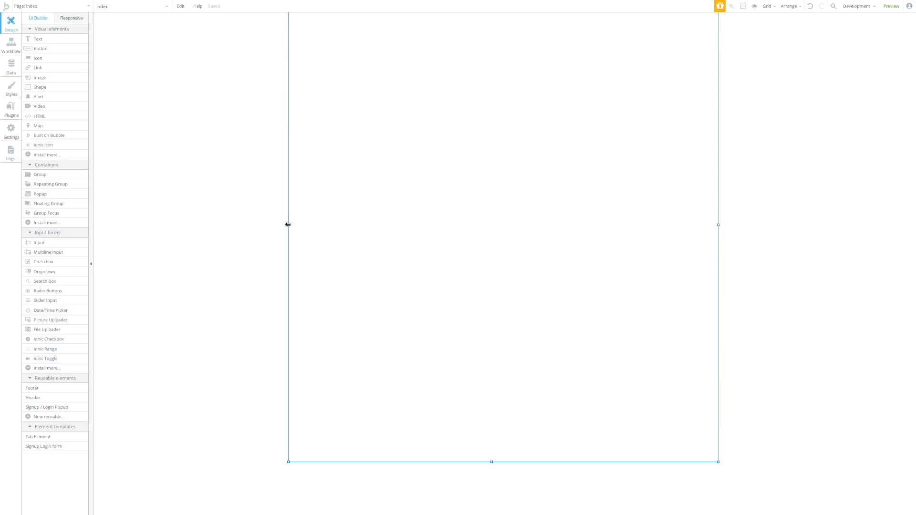
drag(287, 224, 112, 245)
drag(487, 464, 485, 511)
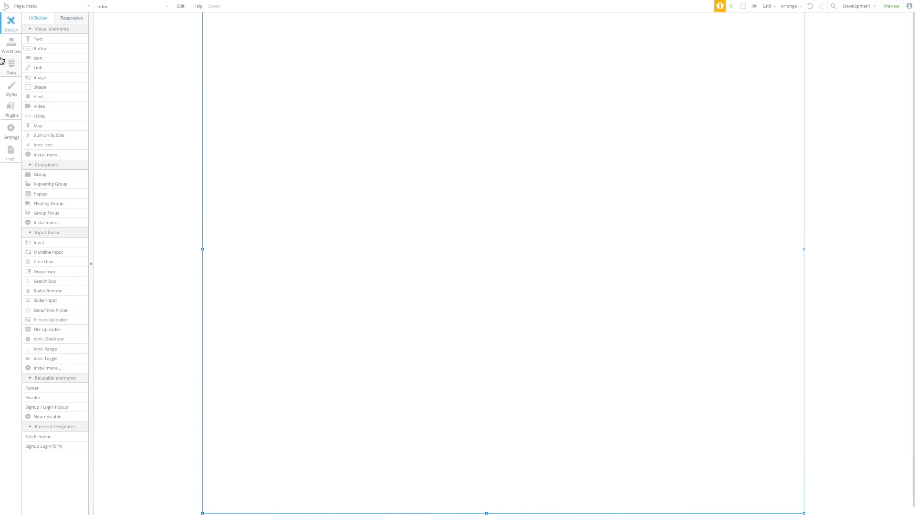
Draw a text input about 421 wide and 68 high on the index page, at about X 142, Y 439
click(62, 245)
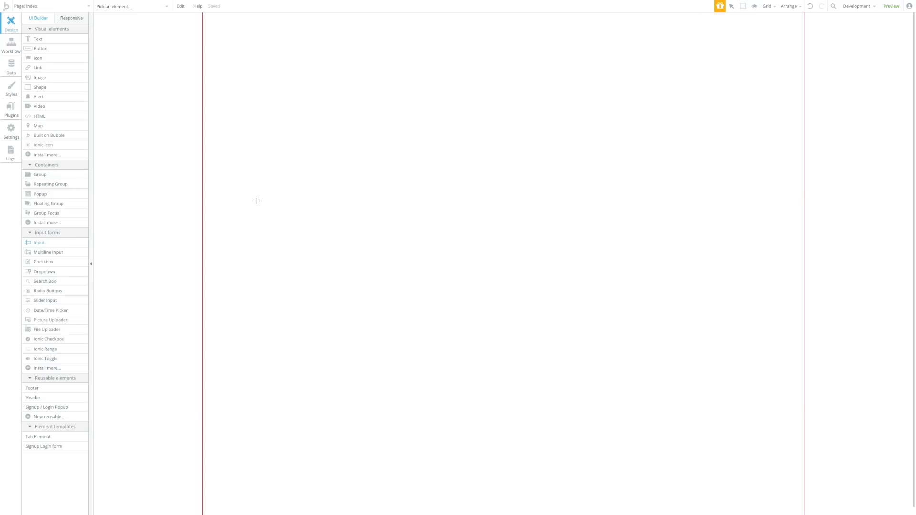
drag(254, 170, 405, 195)
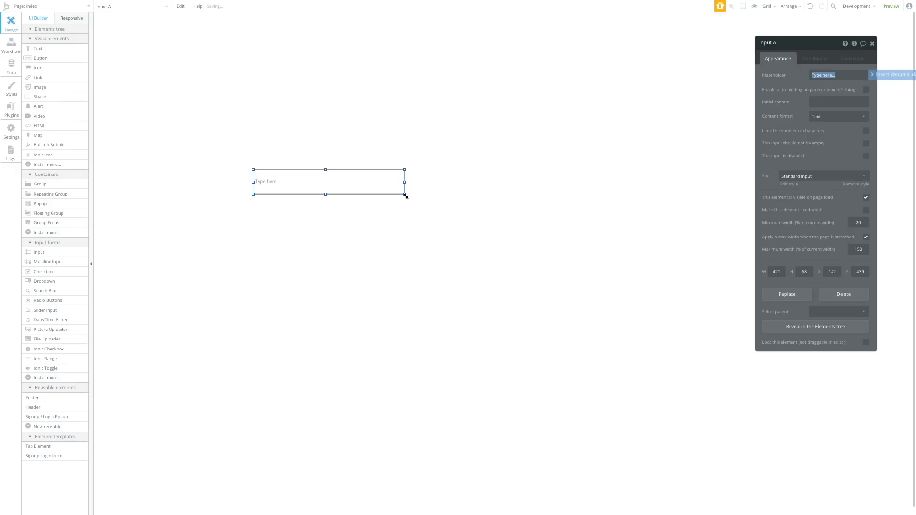
Reshape the input to 421 by 56 at X 123, Y 439, and place one copy below it and one across the page
drag(325, 194, 620, 177)
click(336, 221)
key(ctrl+c)
key(ctrl+v)
key(ctrl+c)
key(ctrl+v)
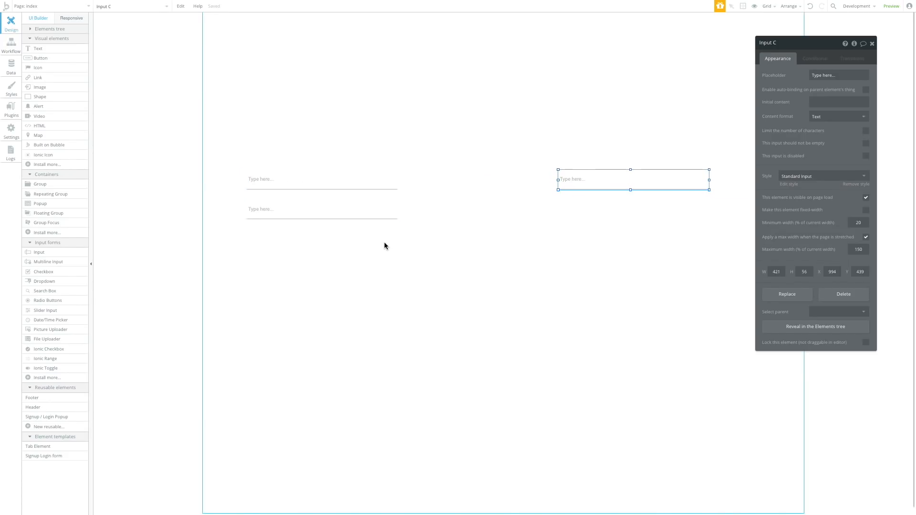
Position the copy in the right column at about X 1014, Y 439, level with the first input
mouse_move(590, 179)
mouse_down()
mouse_move(615, 184)
mouse_move(604, 182)
mouse_up()
click(314, 177)
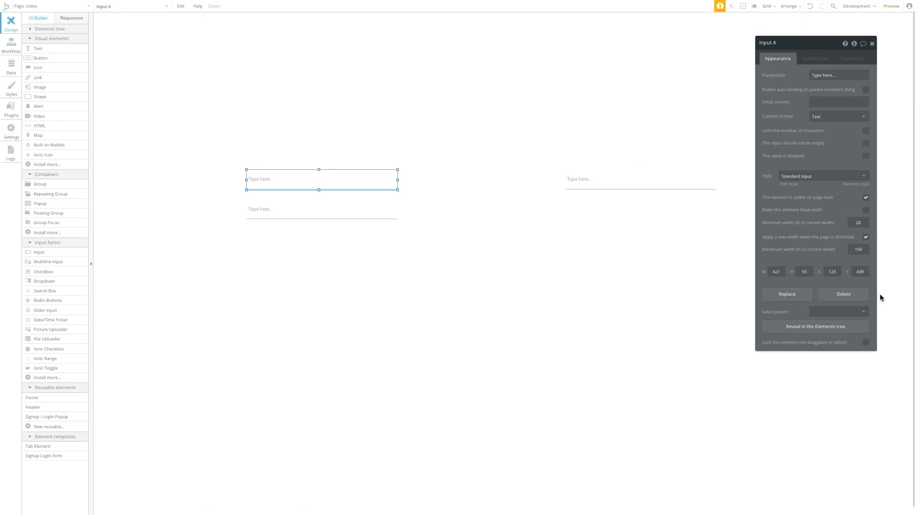
click(711, 187)
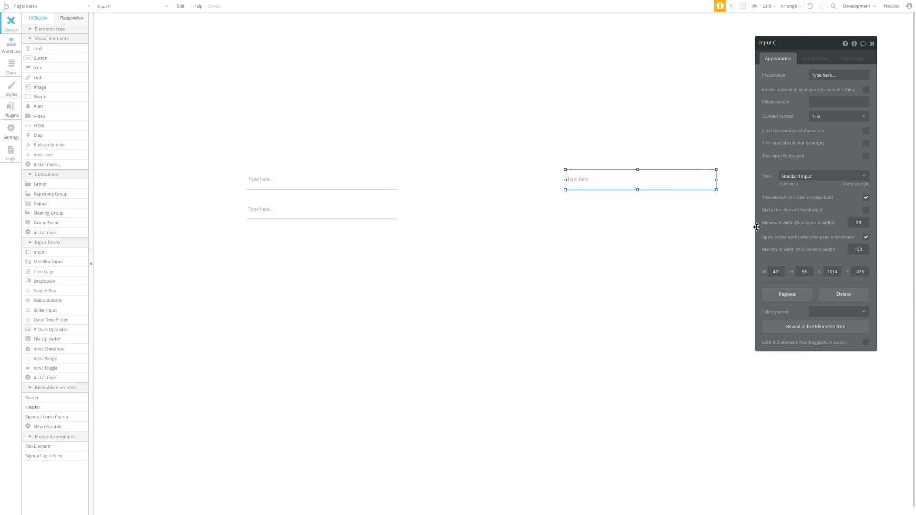
click(860, 272)
click(627, 236)
Duplicate the right column's input twice and space the copies evenly beneath it at about Y 535 and Y 629
click(629, 180)
key(ctrl+d)
drag(623, 184, 590, 243)
key(ctrl+d)
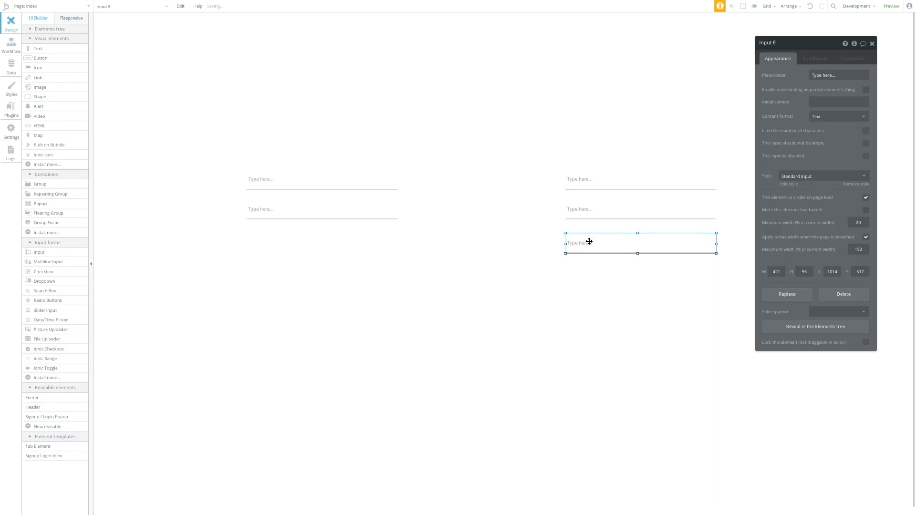
click(582, 208)
click(579, 180)
drag(582, 242, 583, 250)
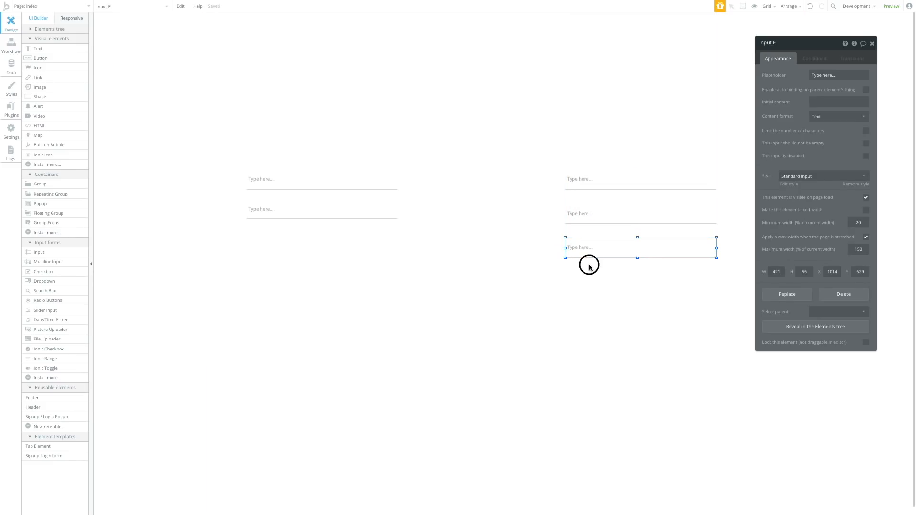
click(589, 267)
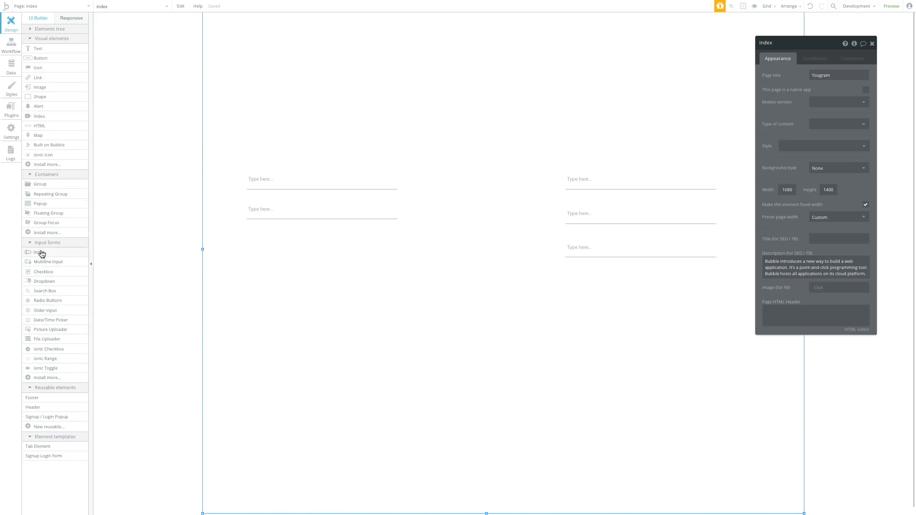
Draw a button about 421 by 95 below the left column's inputs and duplicate it into the right column at about Y 797
click(41, 58)
drag(288, 272, 419, 305)
mouse_move(368, 288)
mouse_down()
mouse_move(323, 247)
mouse_move(398, 248)
mouse_up()
drag(281, 254, 607, 320)
key(ctrl+d)
Set the placeholders of the left column's two inputs to Email and Password
click(314, 187)
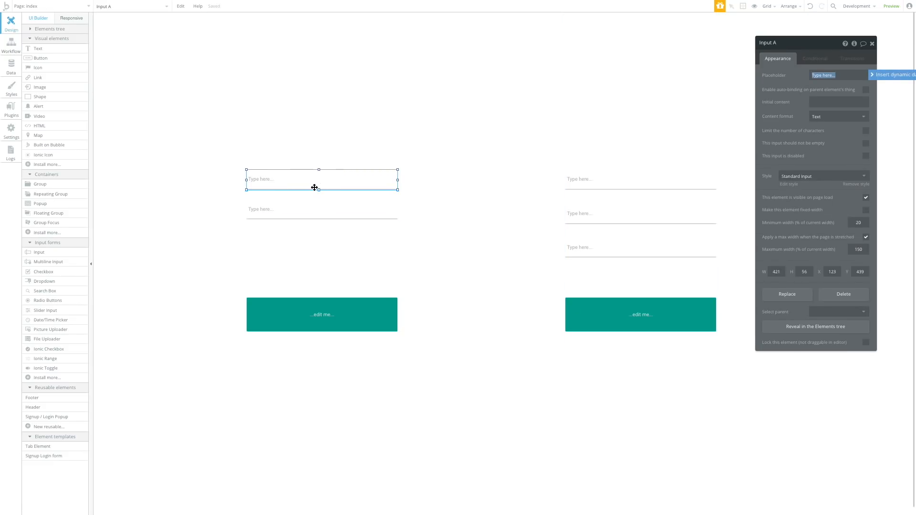
text(email)
click(282, 206)
text(F)
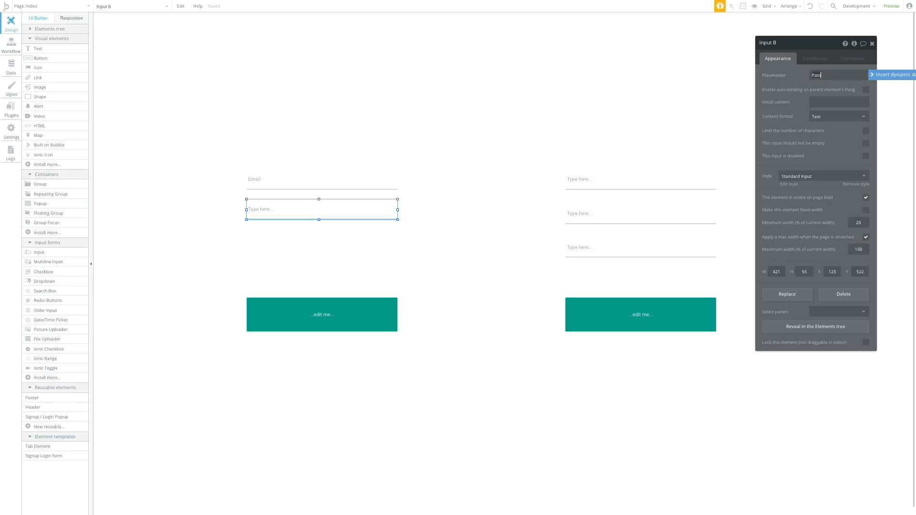
Set the placeholders of the right column's first two inputs to Email and Password
click(646, 186)
text(Email)
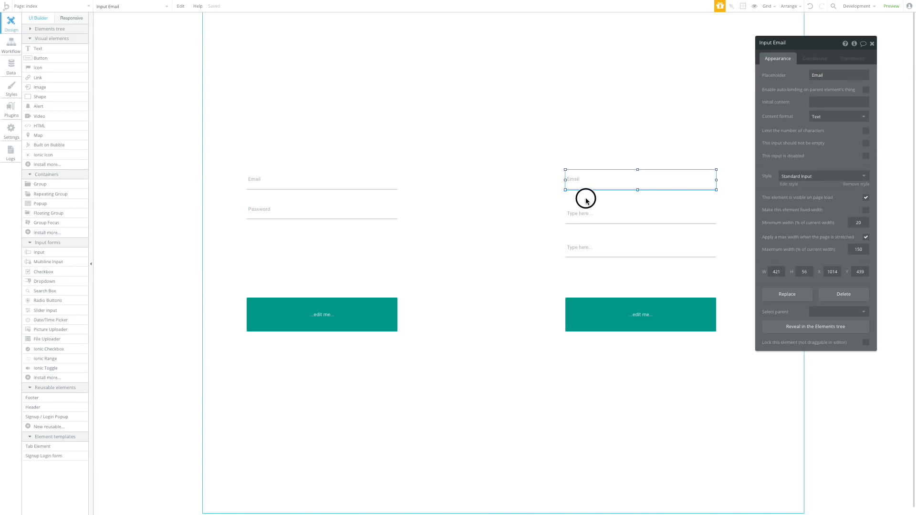
click(586, 207)
text(Password)
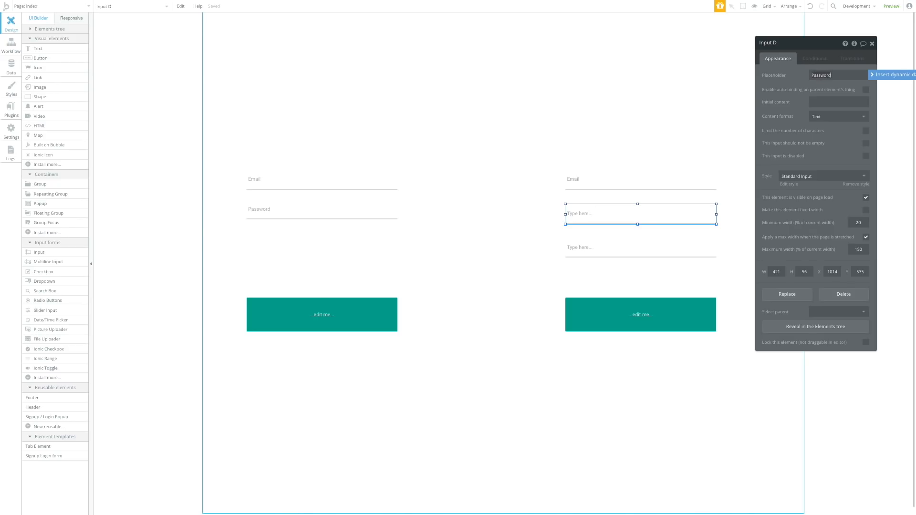
key(Return)
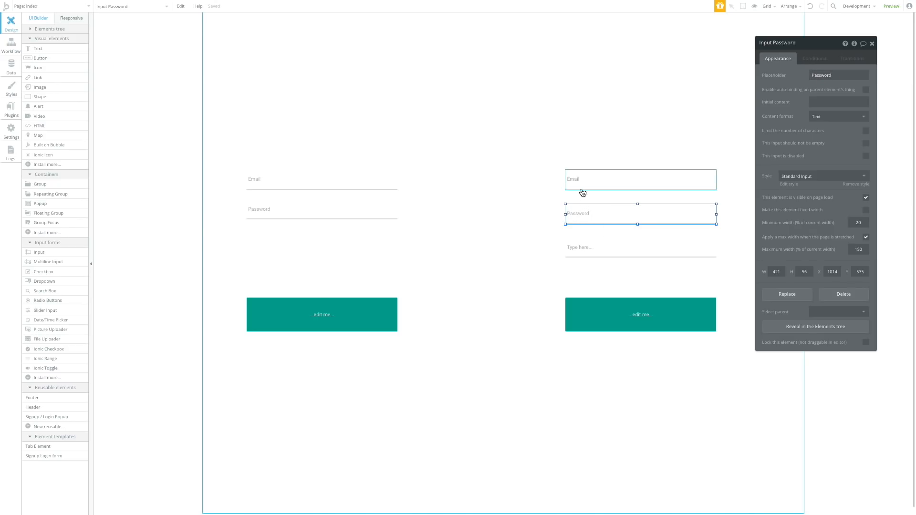
Set the placeholder of the right column's third input to Username with a capital U
click(630, 317)
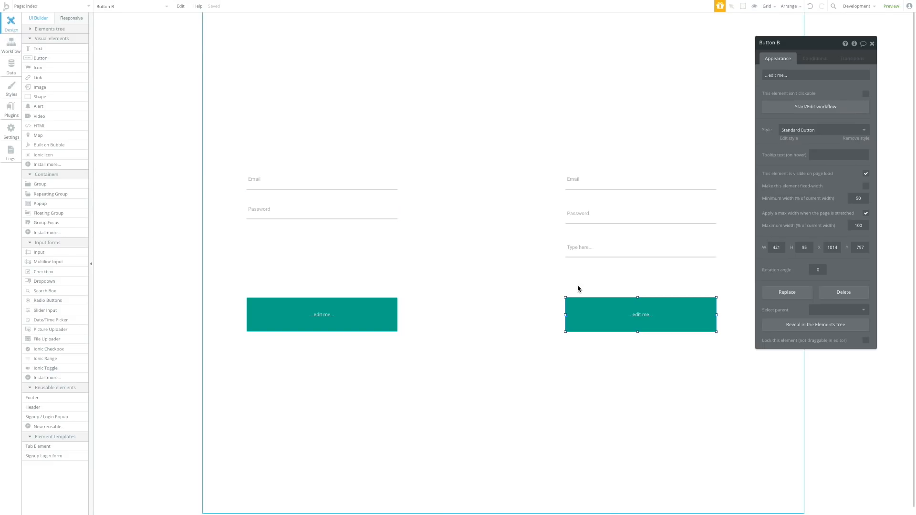
click(583, 254)
click(591, 280)
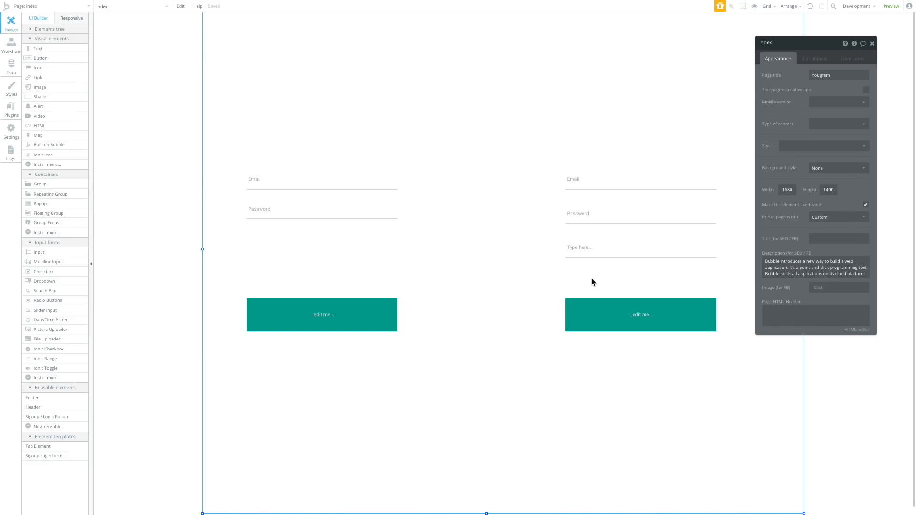
click(589, 254)
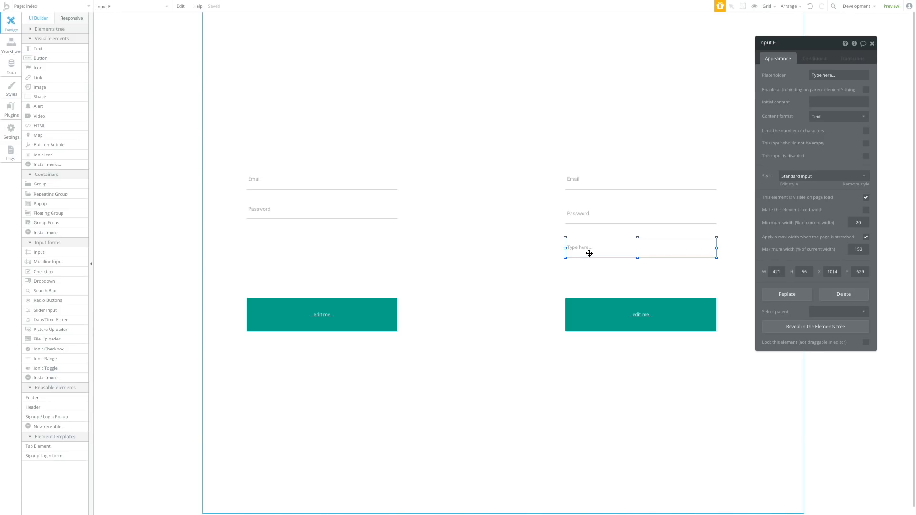
double_click(589, 253)
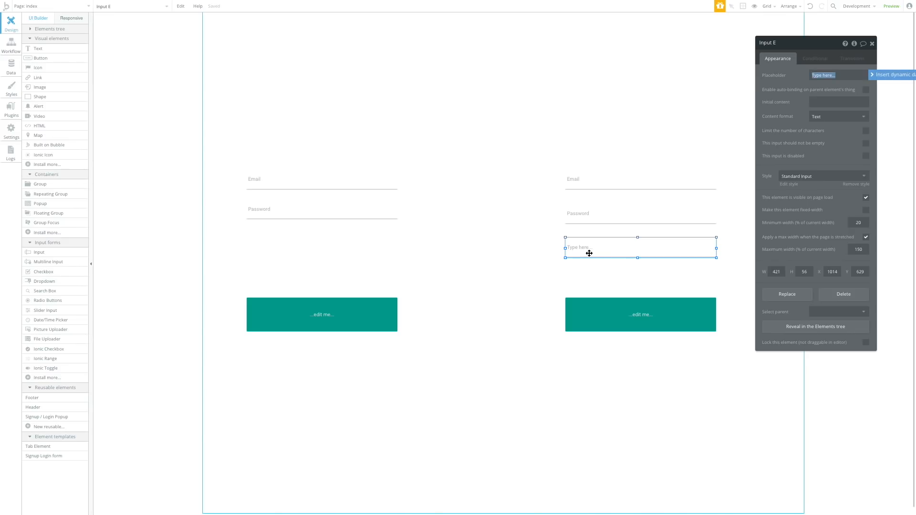
text(C)
text(sername)
key(Return)
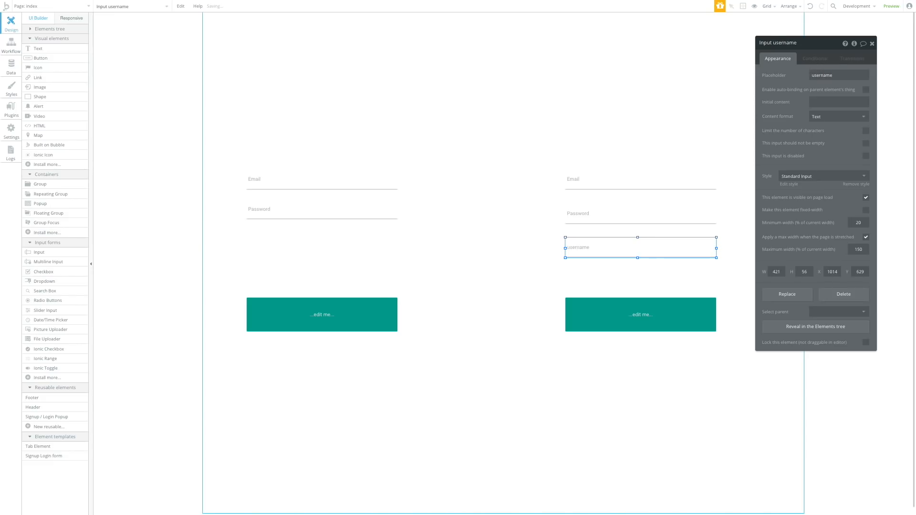
double_click(842, 70)
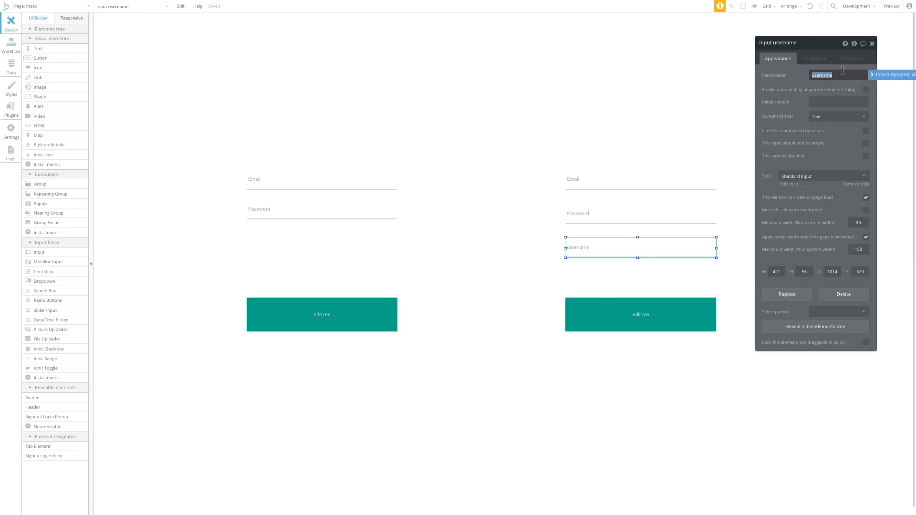
key(Left)
click(681, 272)
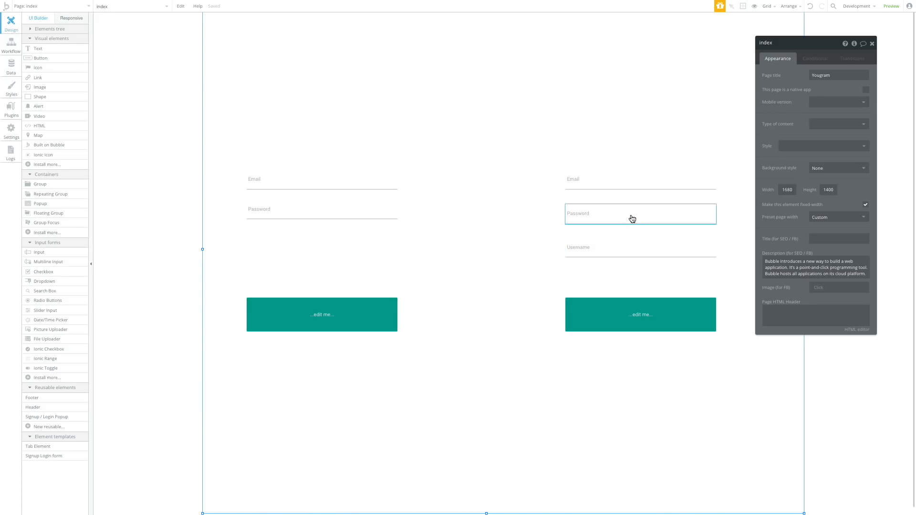
Draw a checkbox below the left column's inputs and move both buttons down to about Y 840
click(632, 219)
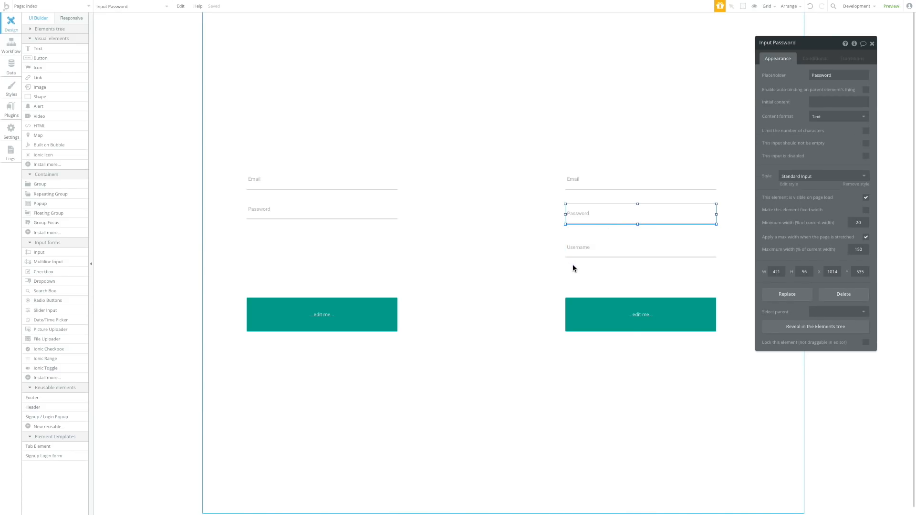
click(462, 271)
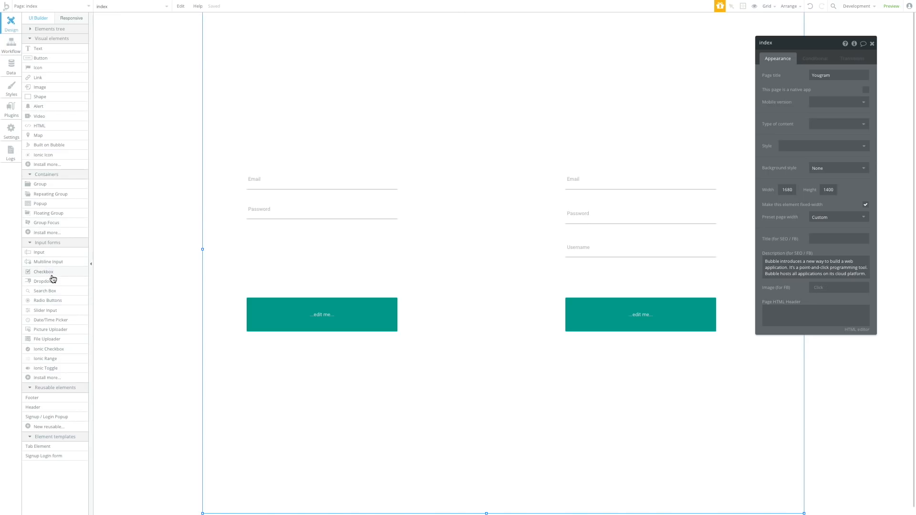
mouse_move(300, 248)
mouse_down()
mouse_move(398, 270)
mouse_move(315, 252)
mouse_move(397, 250)
mouse_move(370, 285)
mouse_up()
click(358, 333)
drag(358, 333, 358, 347)
drag(628, 311, 633, 325)
Position the checkbox at about Y 747 above the left button and label it Remember Me
drag(277, 271, 282, 281)
text(Remember M)
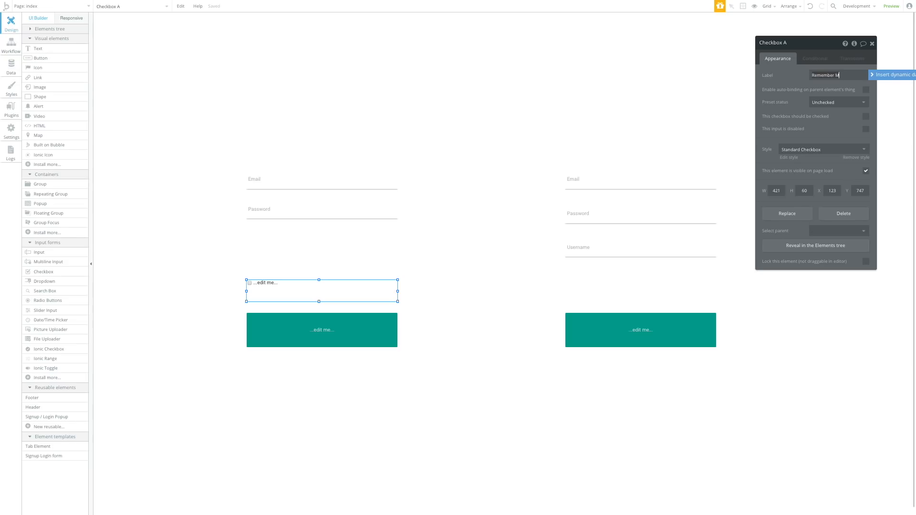
text(e)
key(Return)
Copy the Remember Me checkbox into the right column above its button and set the copy's Y to 747
drag(265, 289, 637, 287)
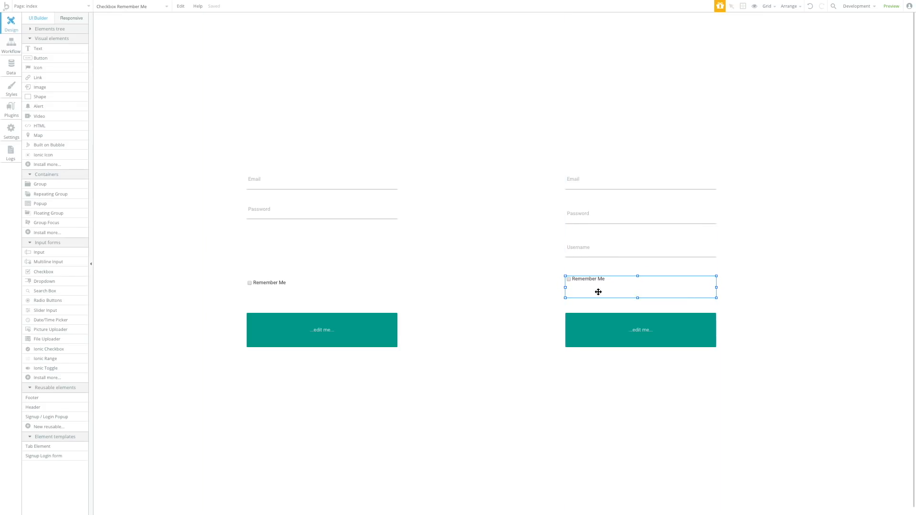
double_click(598, 292)
click(342, 285)
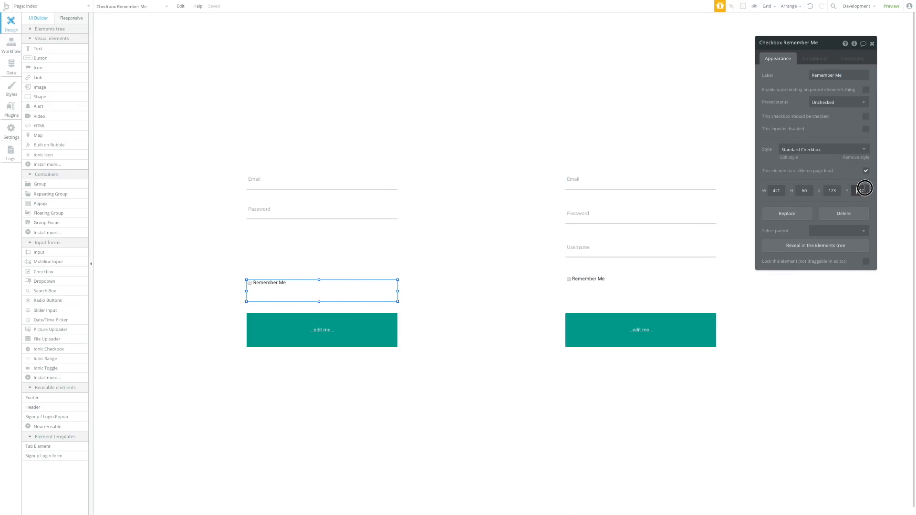
click(685, 300)
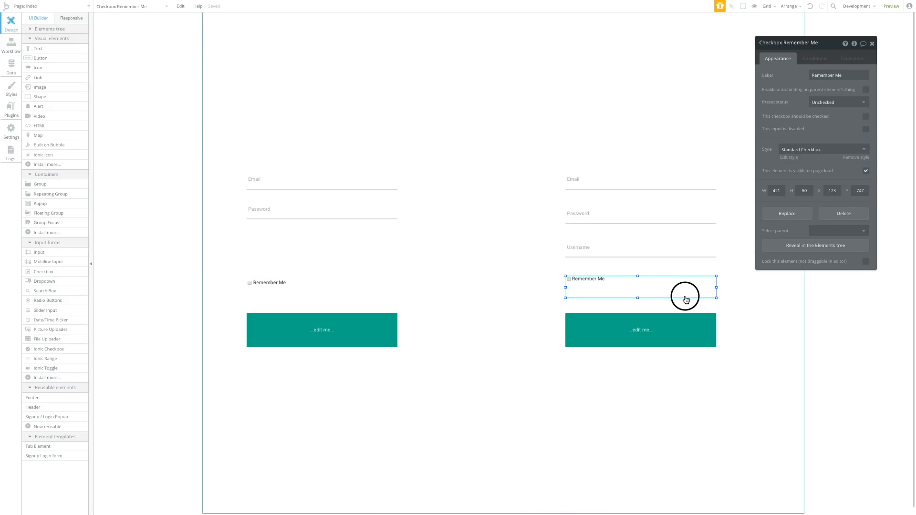
double_click(861, 189)
text(747)
click(523, 294)
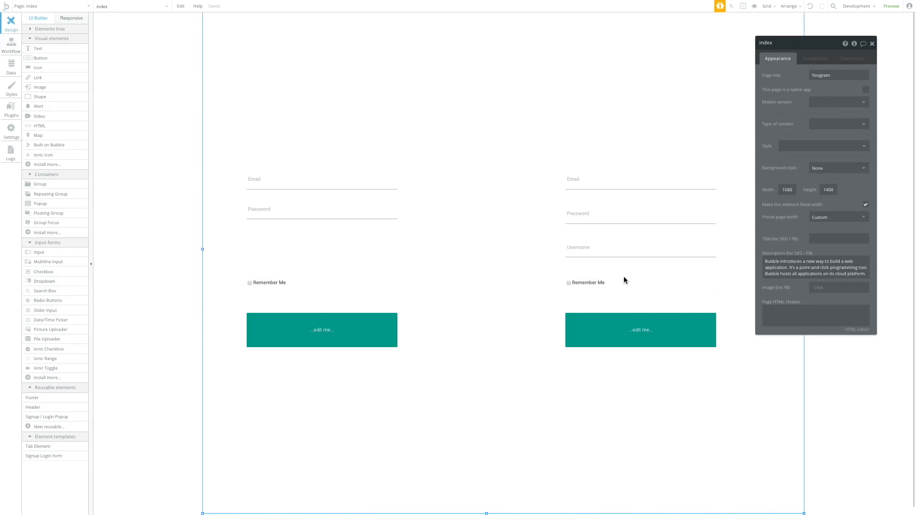
Label the left column's button Sign in and the right column's button Signup
click(354, 326)
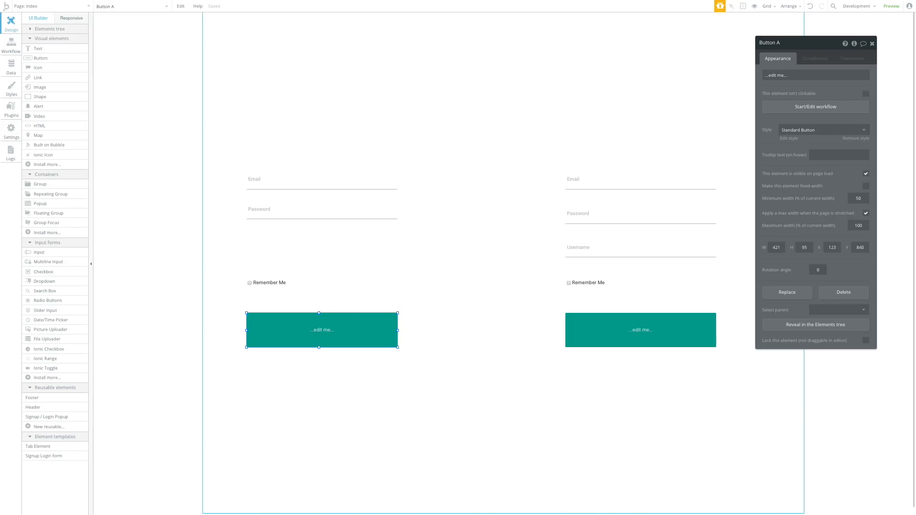
double_click(351, 328)
text(S)
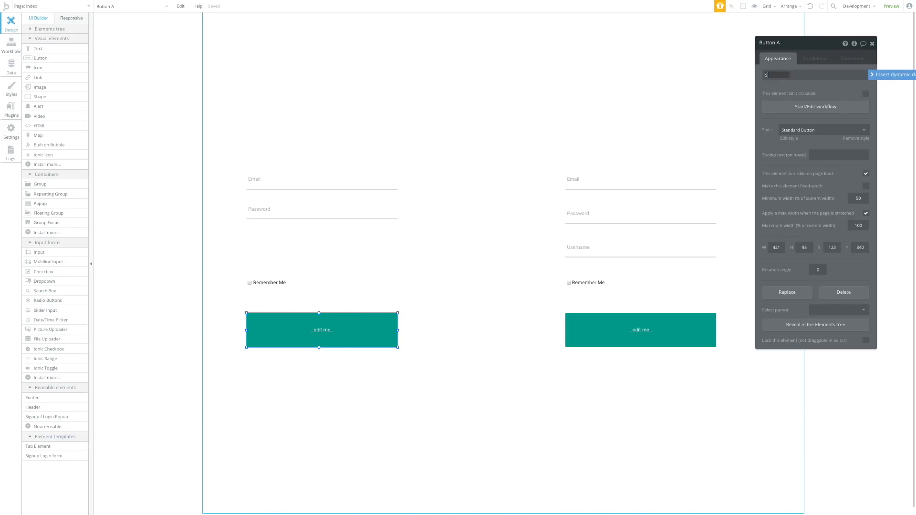
text(ign in)
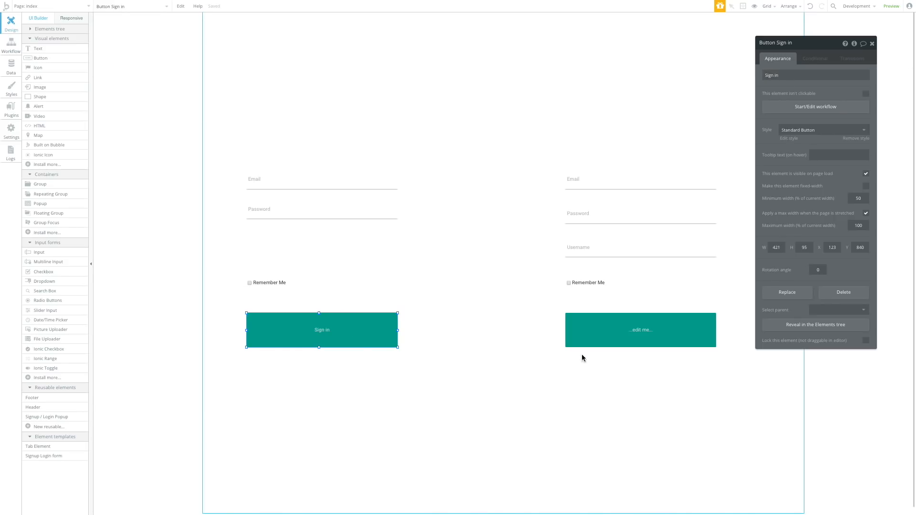
double_click(631, 321)
text(Signup)
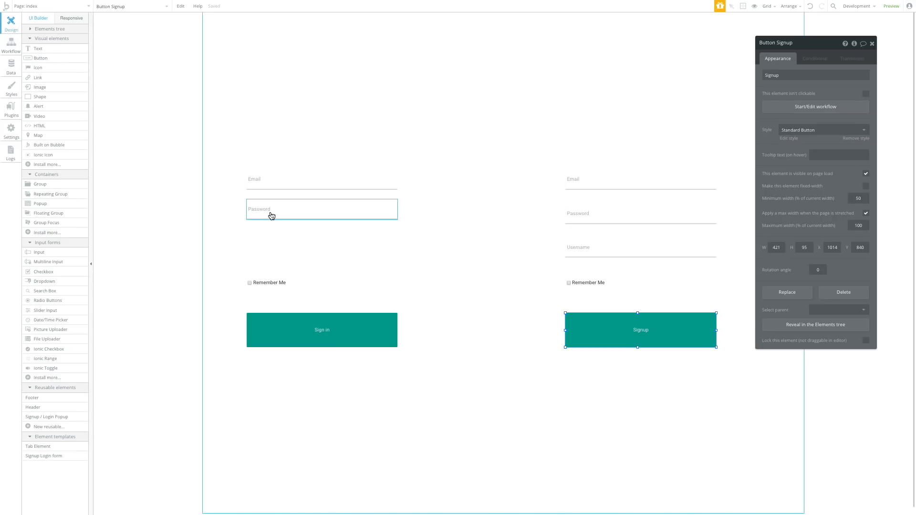
Compare the Email and Password inputs of the two columns and look over each column's set of elements
click(282, 187)
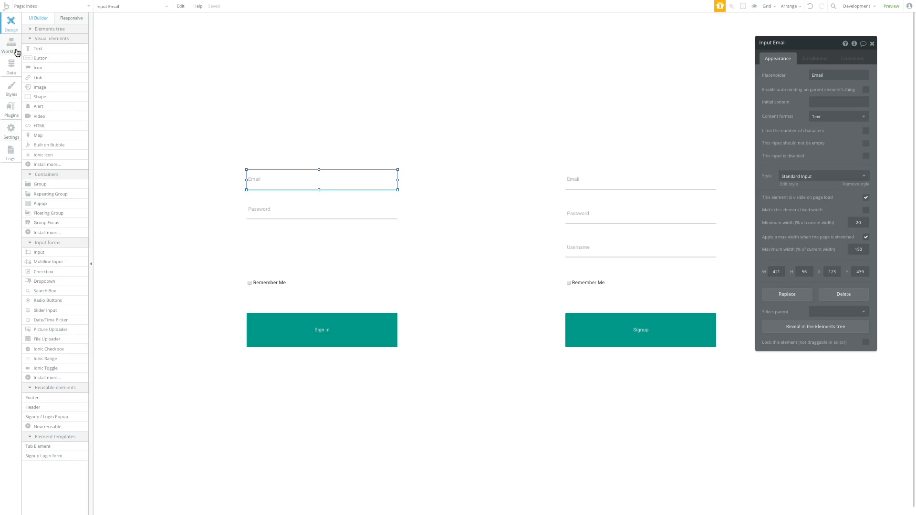
click(609, 186)
click(311, 173)
click(314, 204)
click(582, 216)
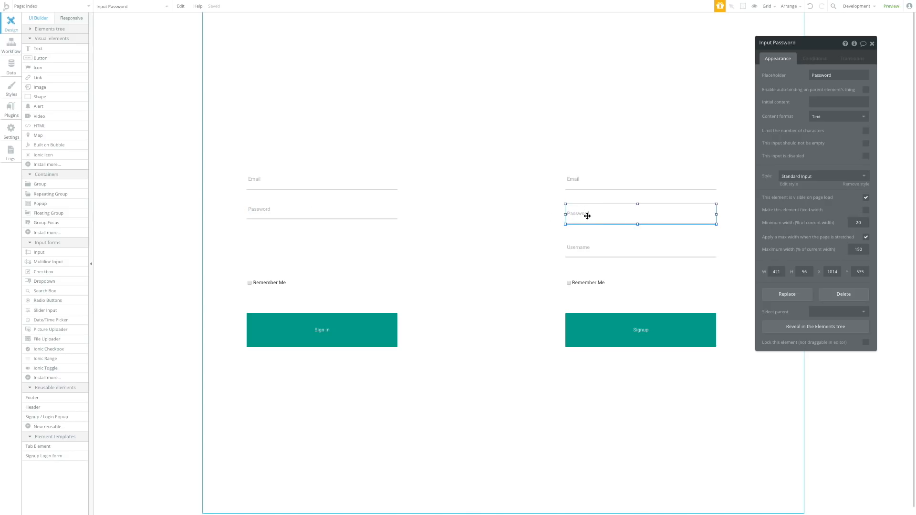
drag(553, 138, 763, 420)
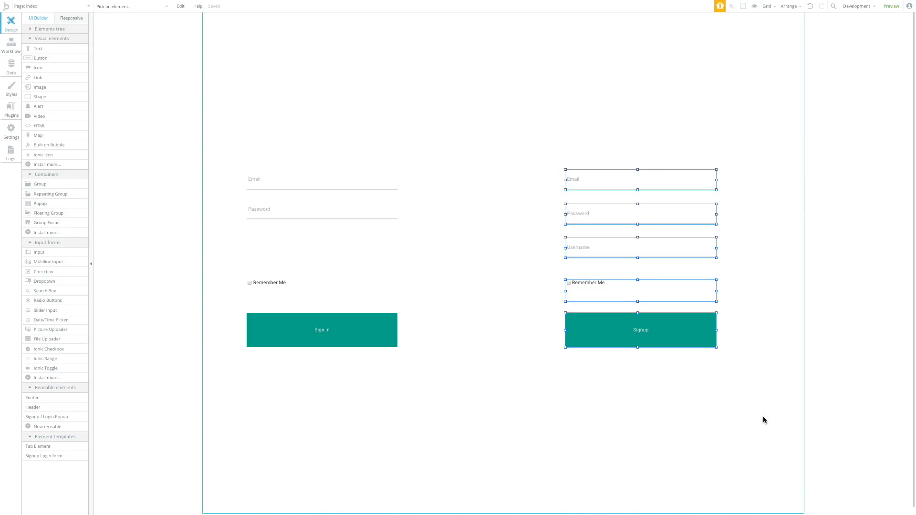
click(353, 252)
click(279, 403)
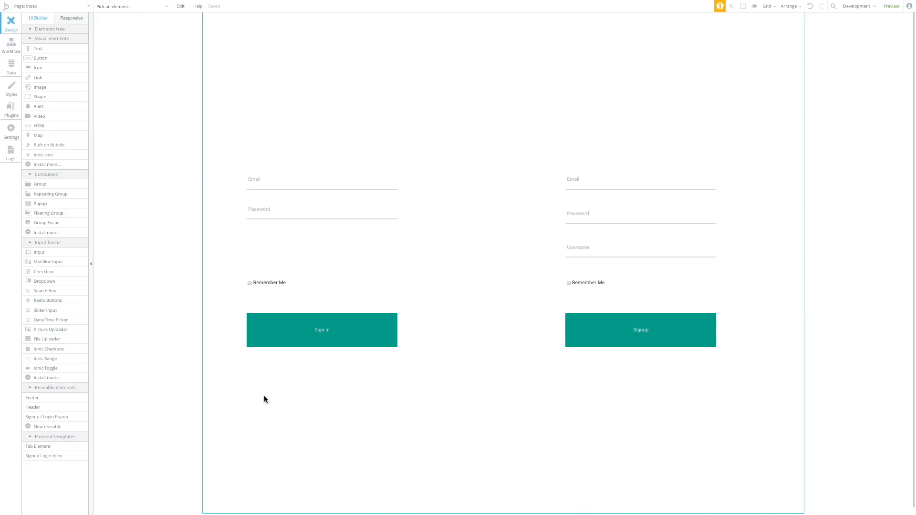
drag(360, 381, 264, 148)
Set the placeholders of the left column's email and password inputs to Enter Email and Enter Password
double_click(286, 182)
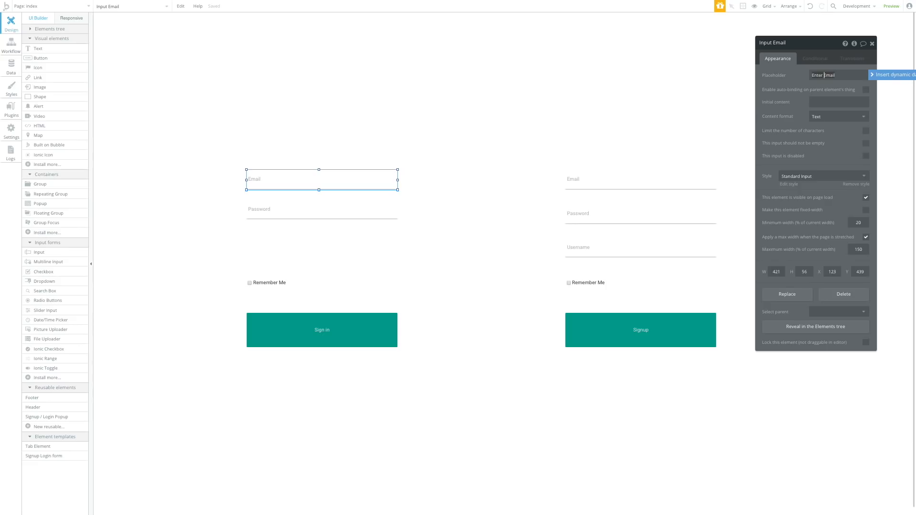
click(327, 211)
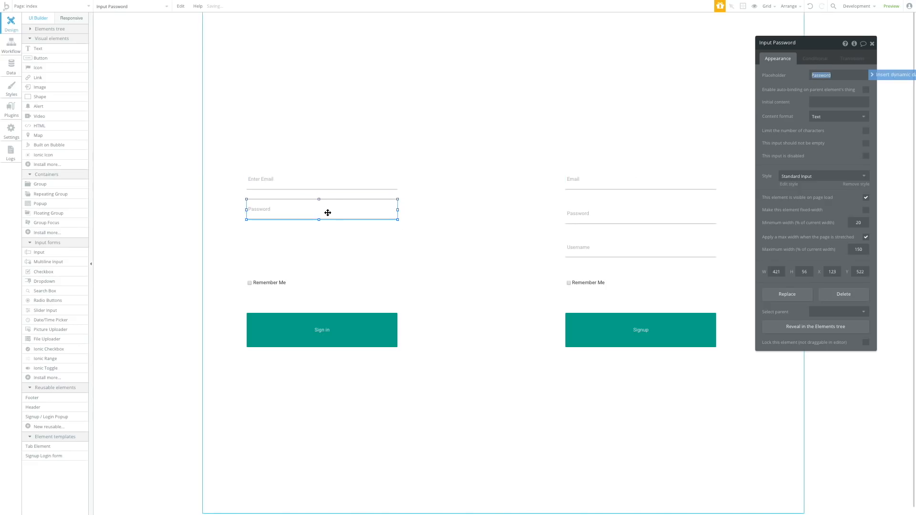
key(Left)
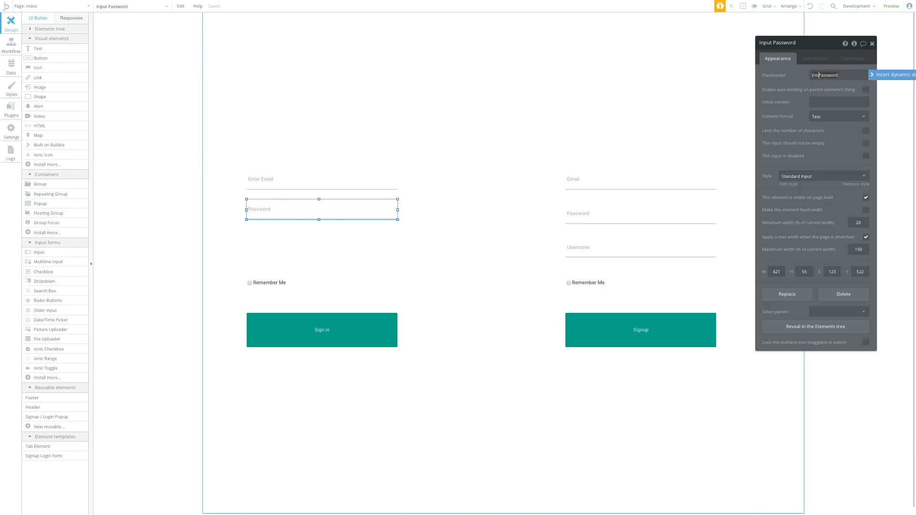
key(Return)
click(393, 223)
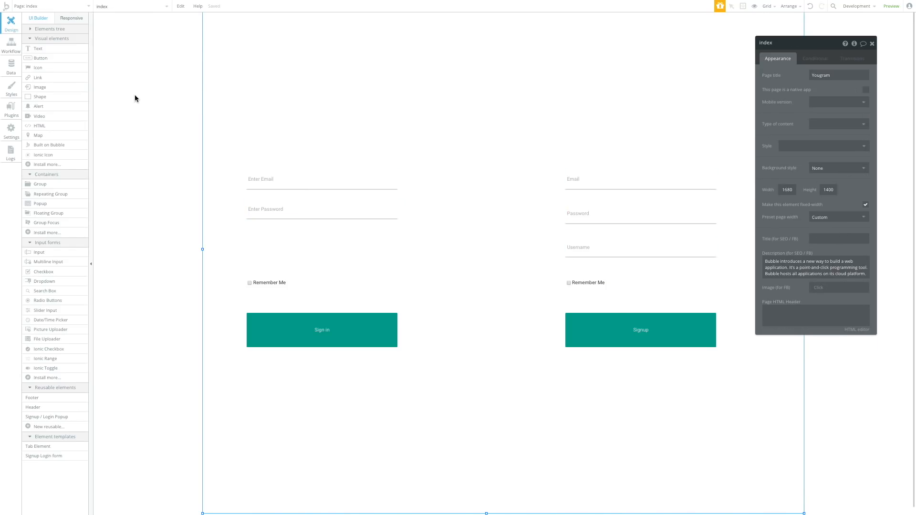
click(6, 48)
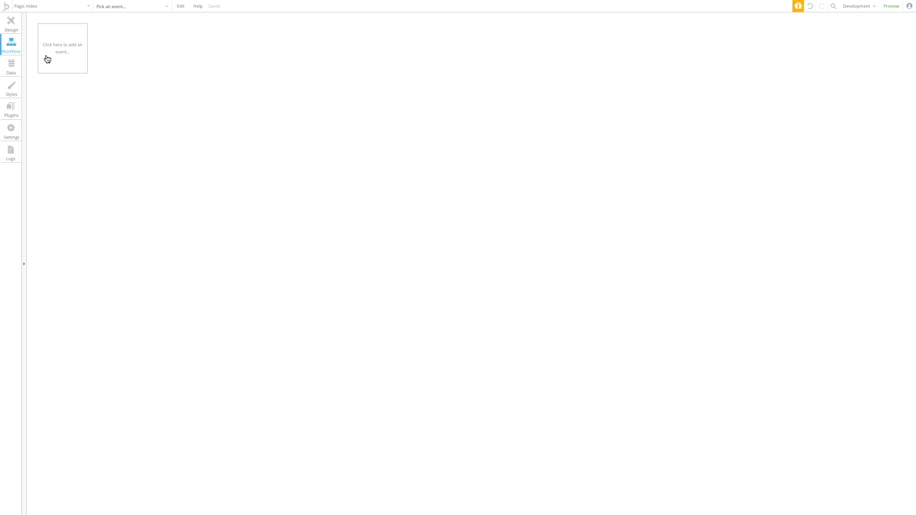
click(75, 46)
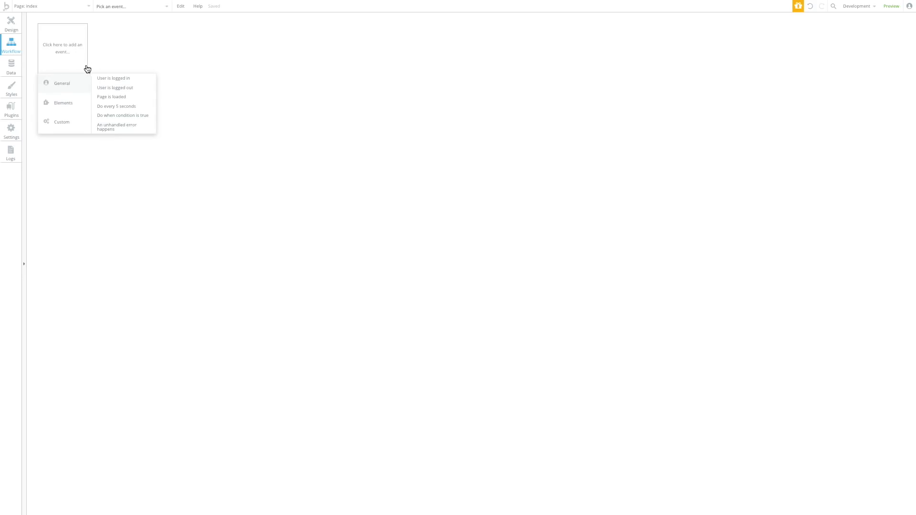
click(3, 24)
Create a workflow for a click on the Sign in button with a Log the user in action
click(337, 317)
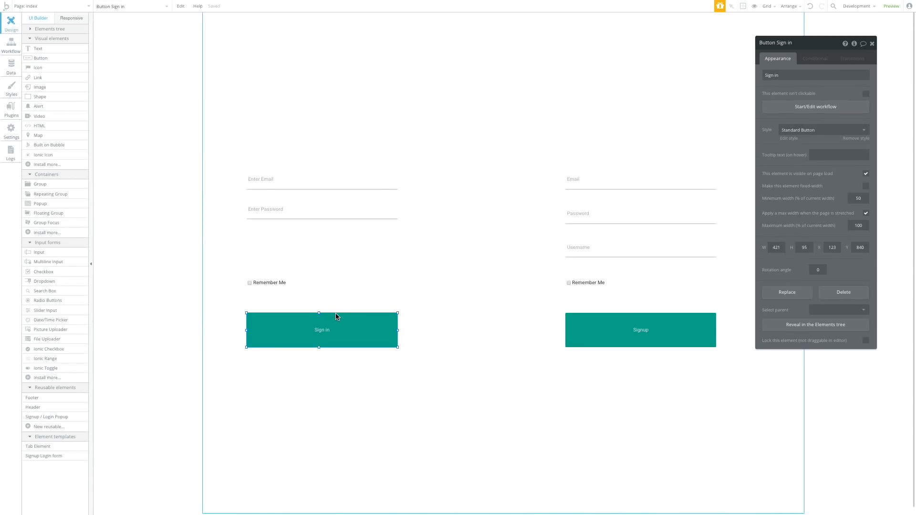
click(787, 107)
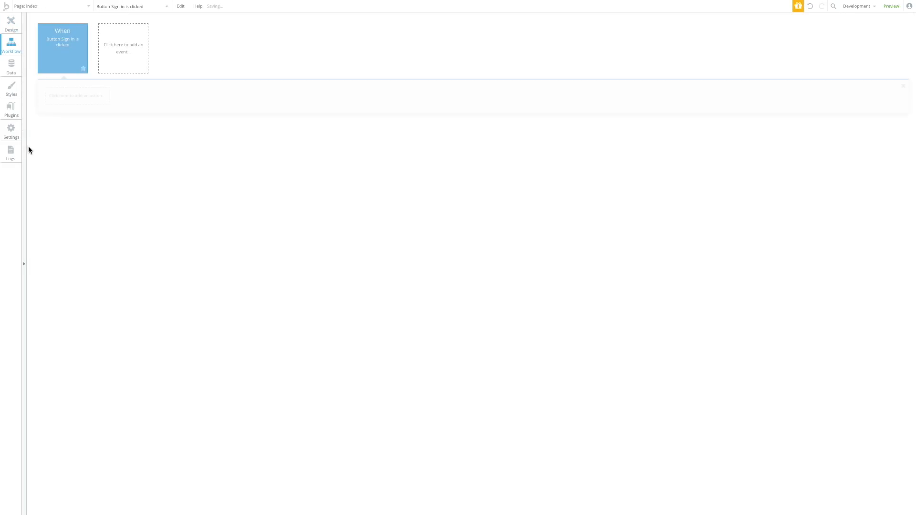
click(76, 101)
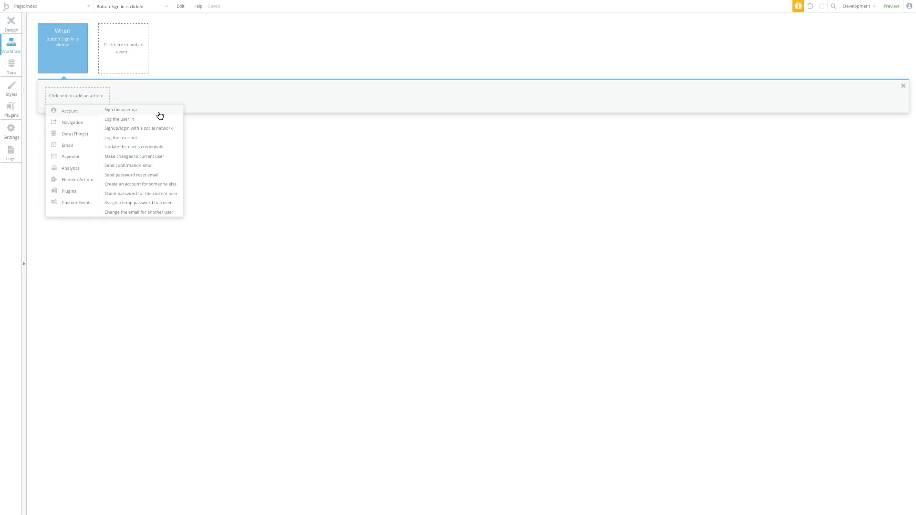
click(157, 120)
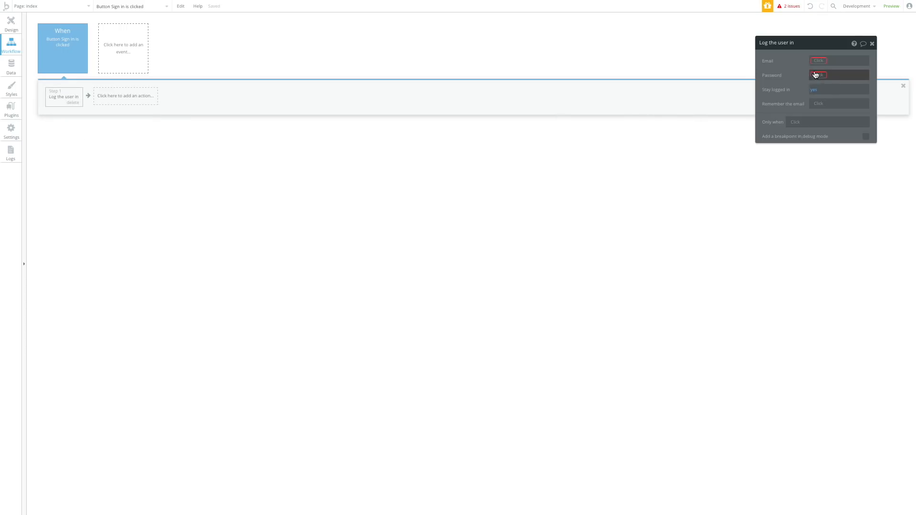
Set the login action's Email to Input Enter Email's value and its Password to Input Enter Password's value
drag(799, 48, 290, 110)
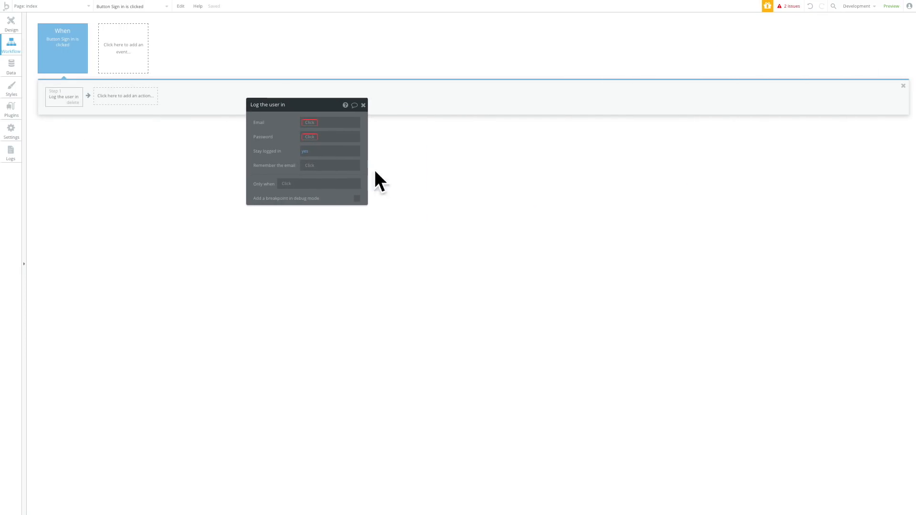
click(310, 122)
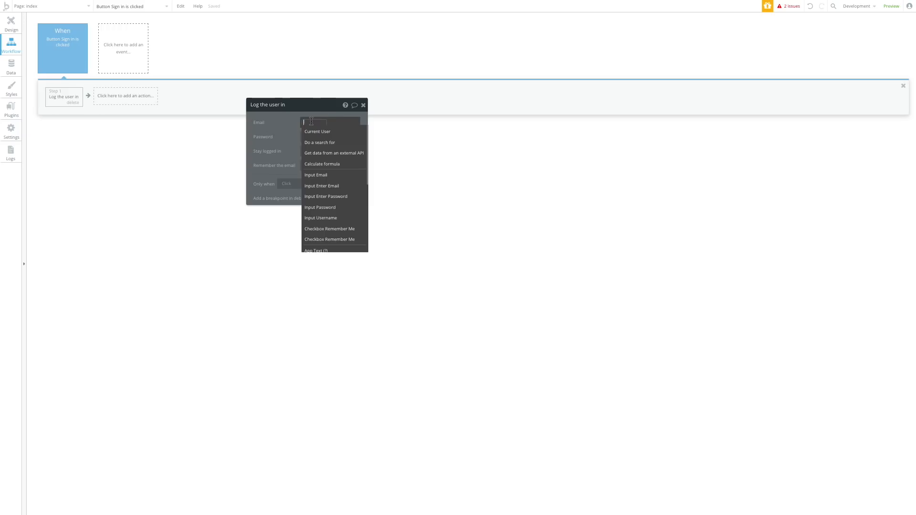
click(329, 185)
click(340, 138)
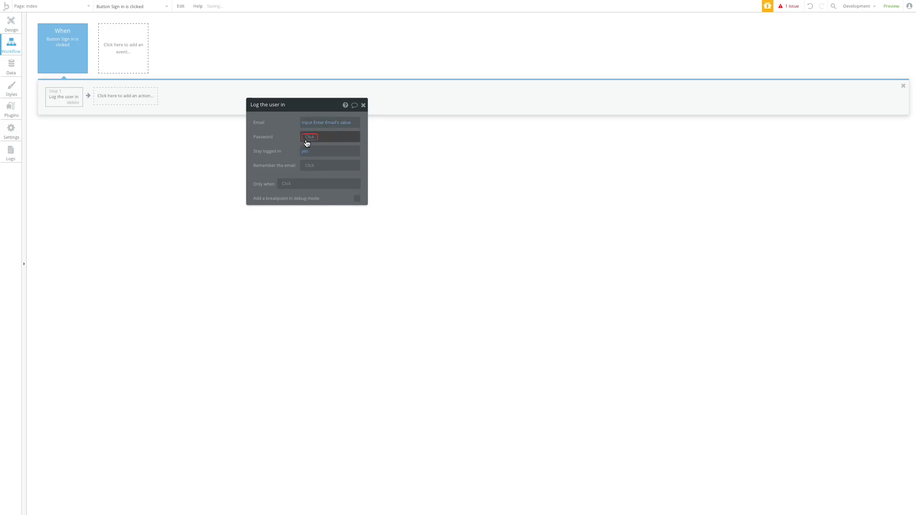
click(309, 137)
click(332, 210)
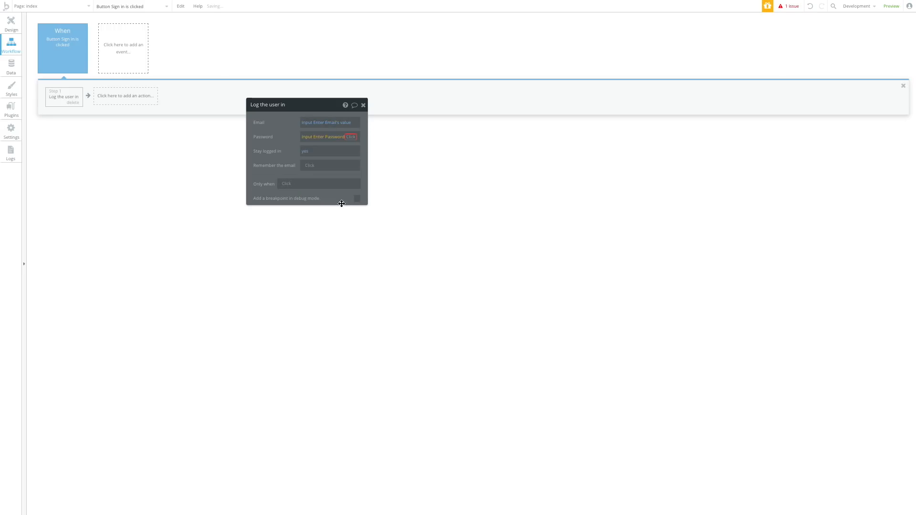
click(336, 154)
click(264, 152)
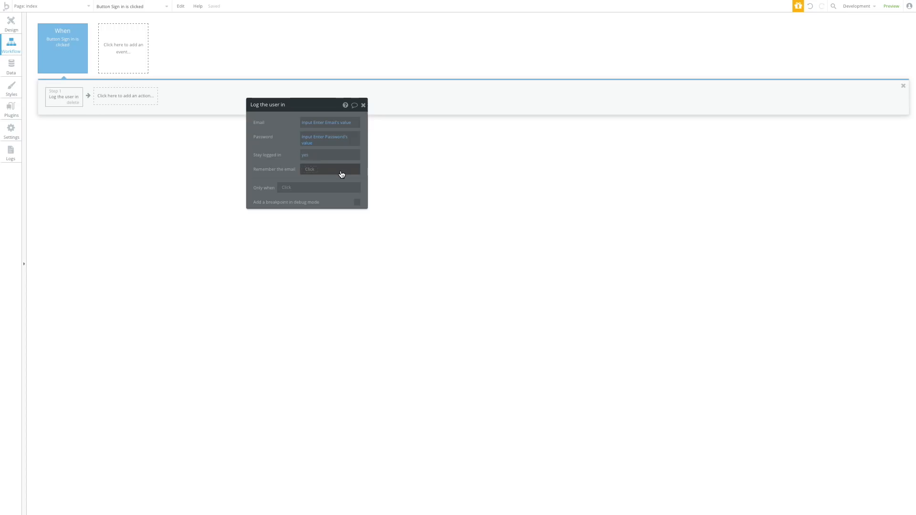
Return to the page design and relabel the checkbox above the Sign in button Stay Remember Me
click(310, 170)
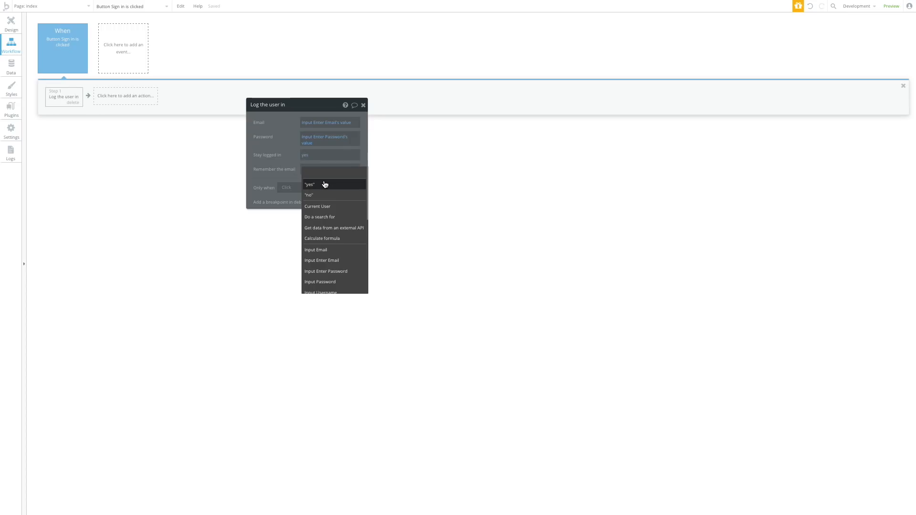
scroll(333, 246, down, 4)
click(289, 177)
click(3, 25)
click(206, 274)
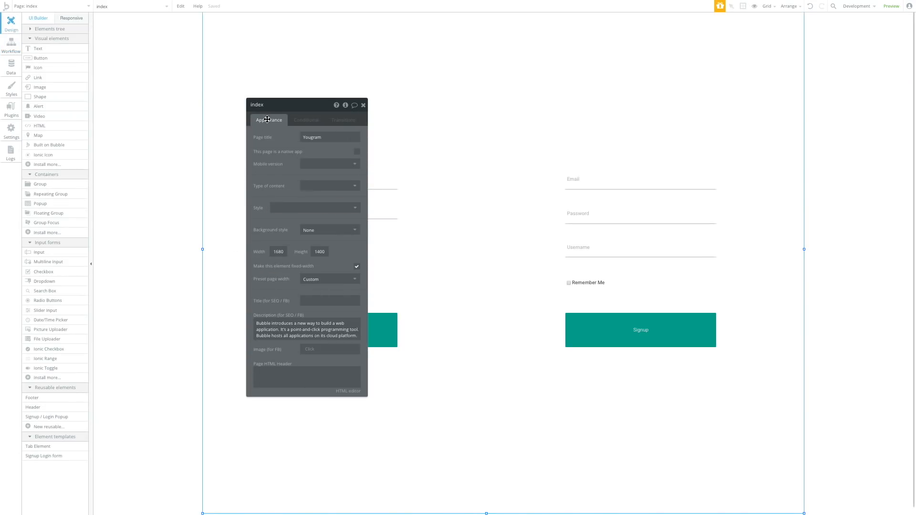
drag(262, 107, 447, 126)
click(276, 288)
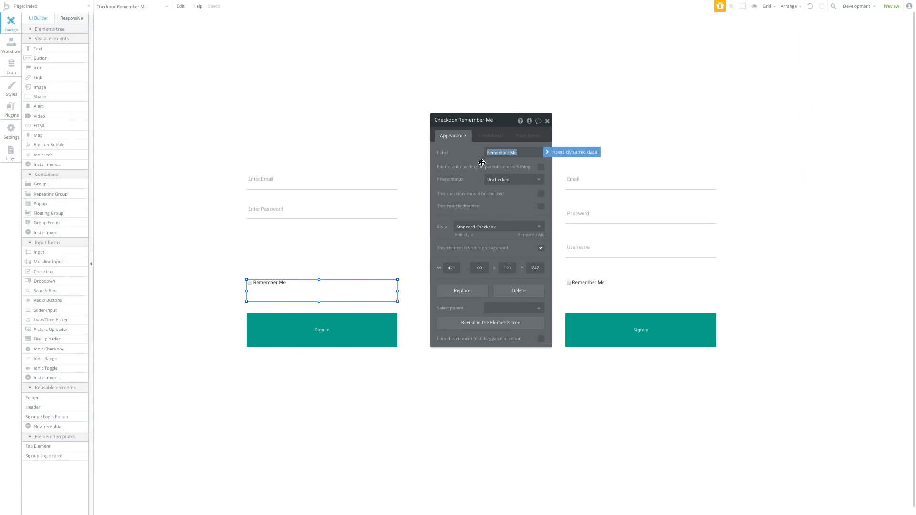
click(486, 149)
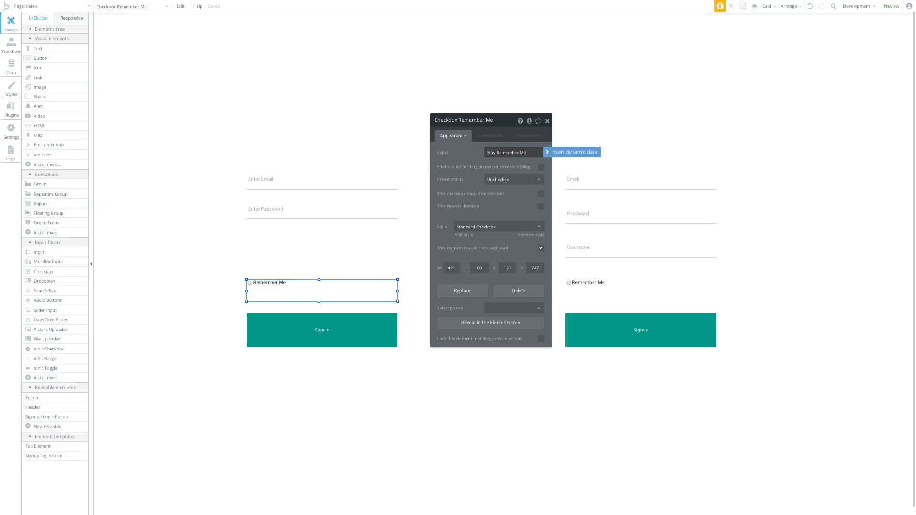
Set Remember the email in the Sign in workflow's login action to Checkbox Stay Remember Me is checked
click(11, 45)
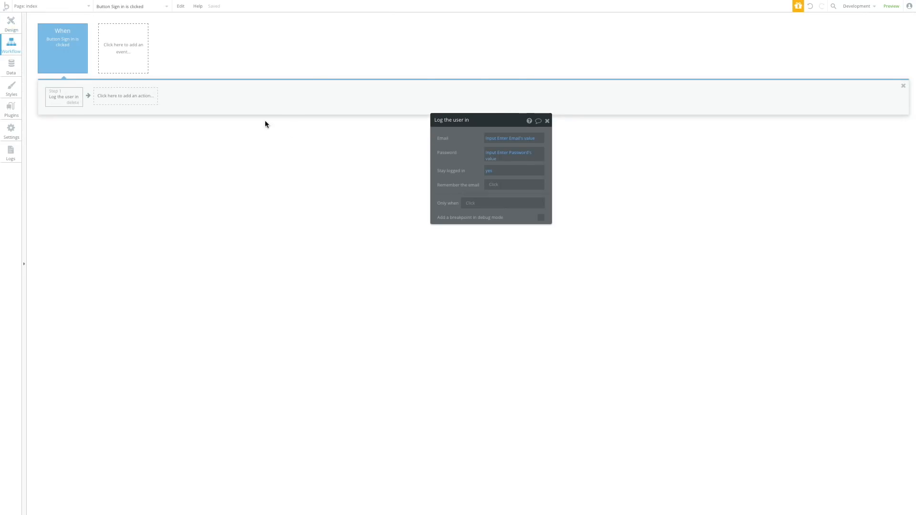
click(491, 185)
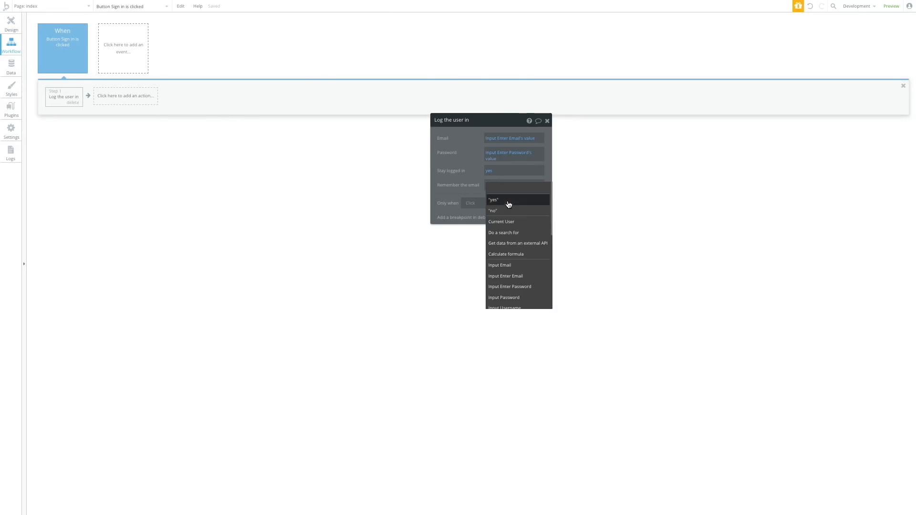
scroll(533, 259, down, 2)
click(521, 260)
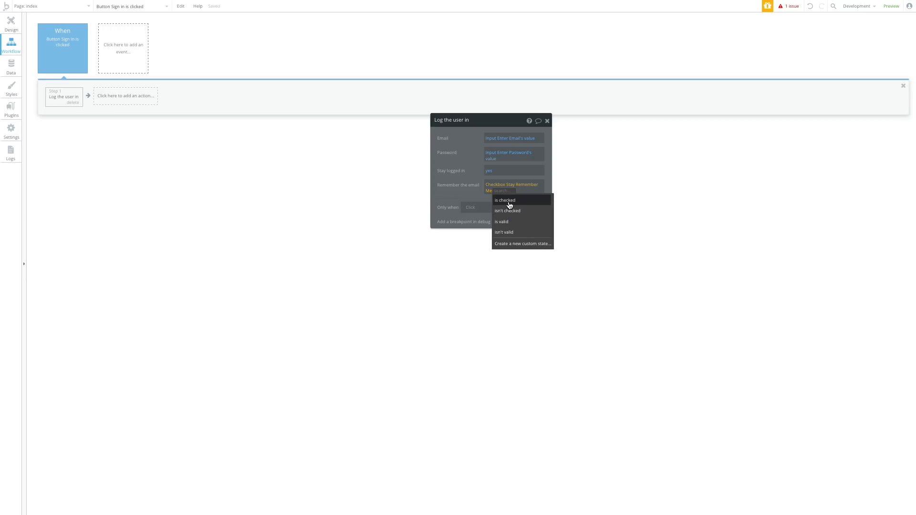
click(509, 200)
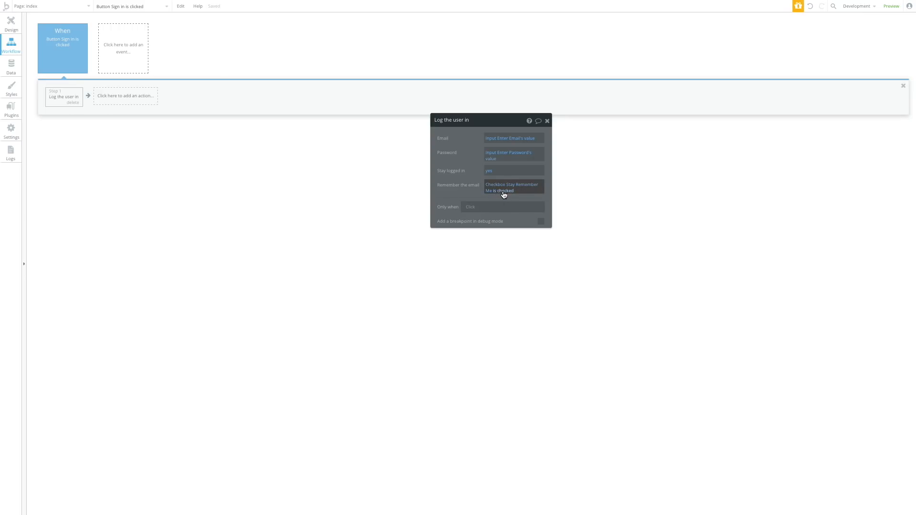
Change the left column checkbox's label back to Remember Me in the page design
click(11, 28)
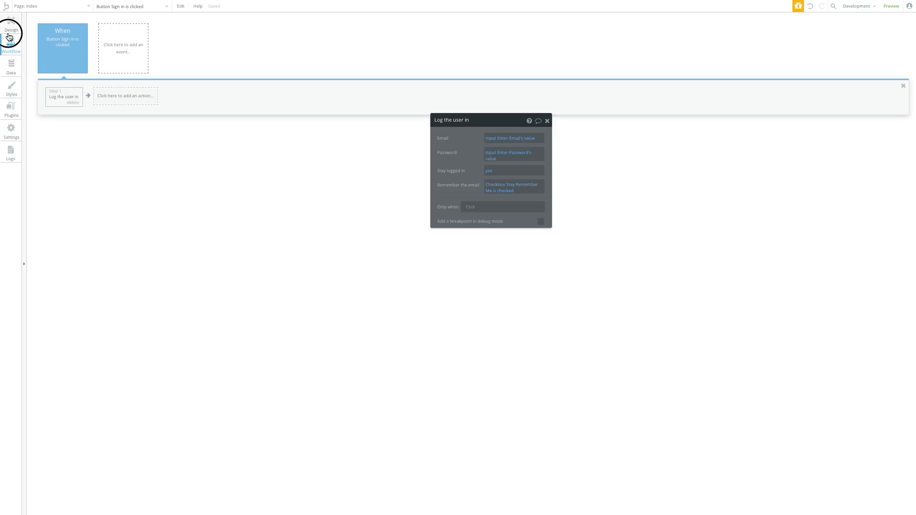
click(492, 153)
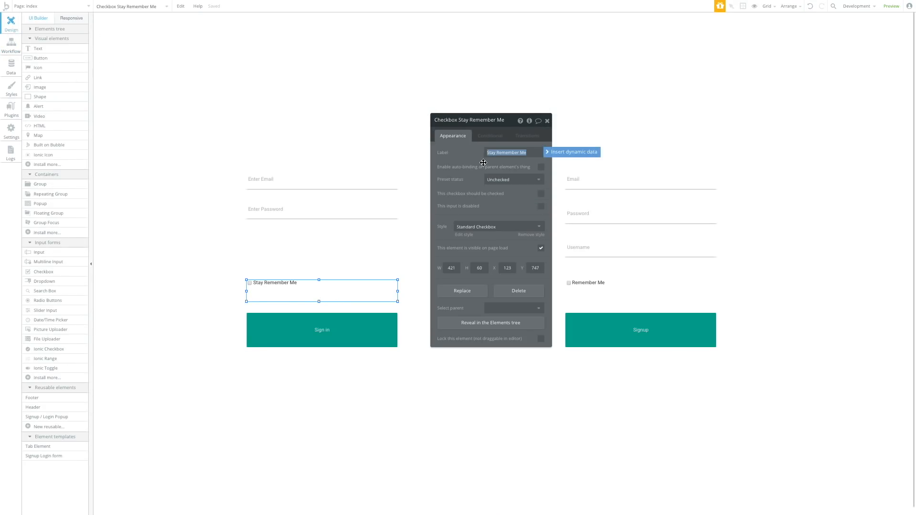
drag(495, 153, 465, 151)
key(BackSpace)
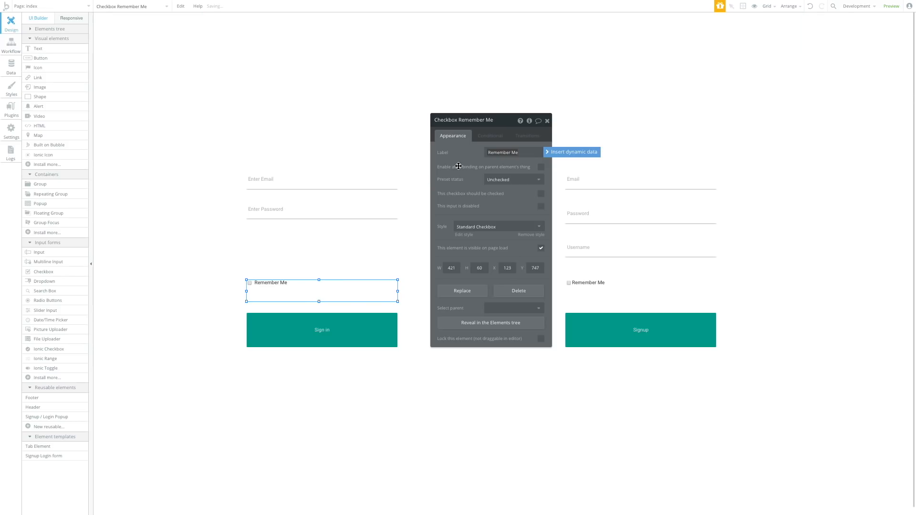
Try to shorten the left column password input's placeholder to Password, and undo the change
click(304, 205)
click(511, 152)
drag(498, 153, 432, 155)
key(BackSpace)
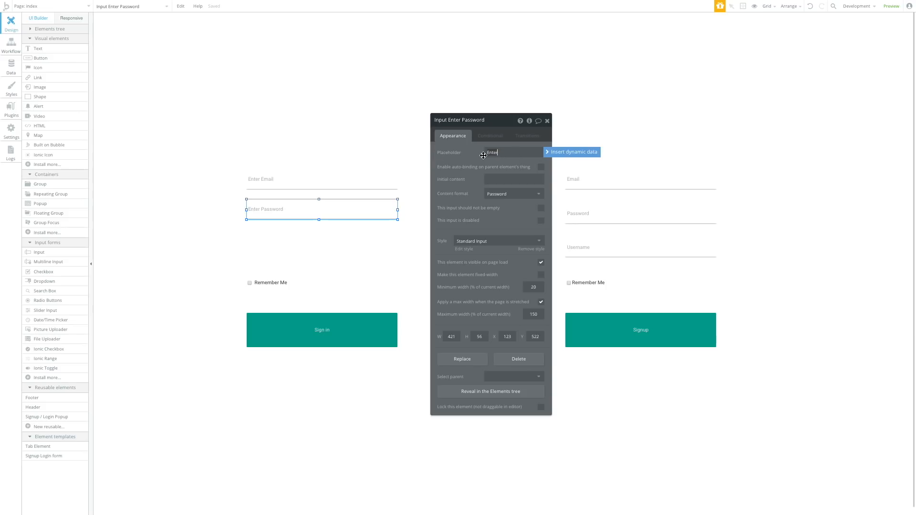
key(ctrl+z)
click(497, 153)
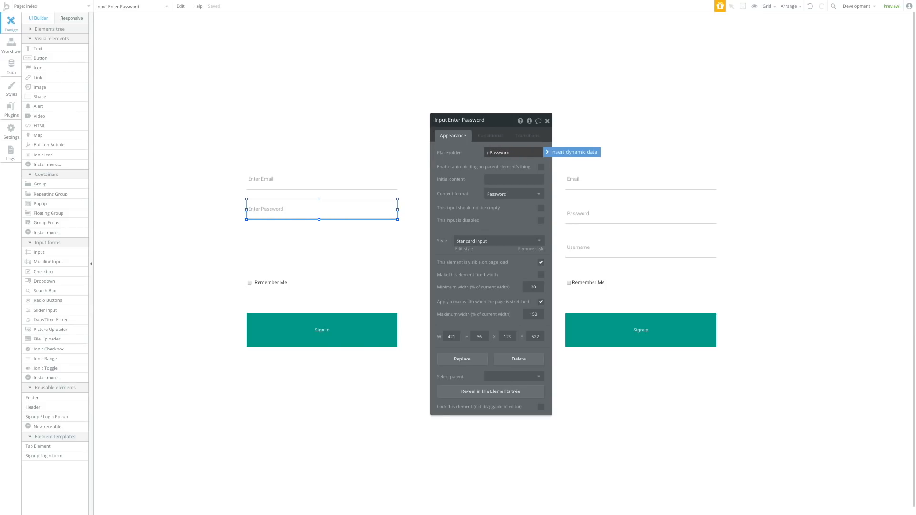
click(339, 184)
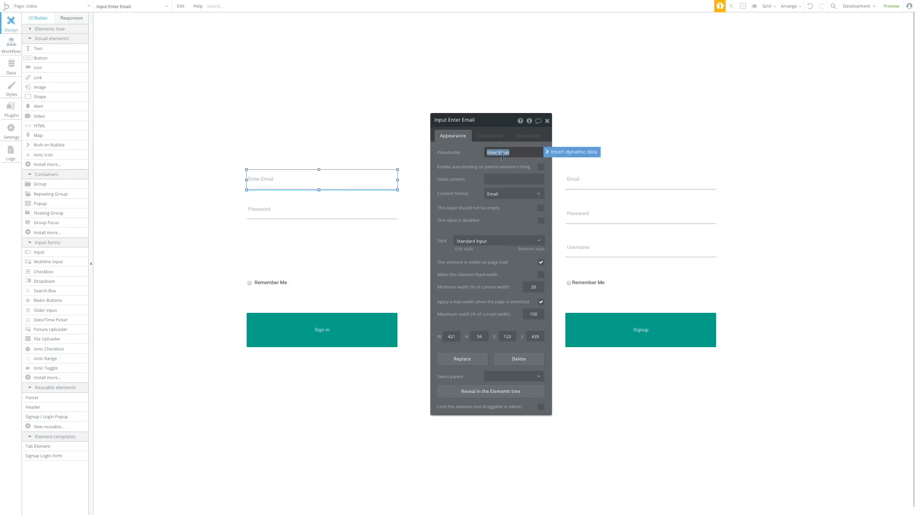
click(405, 194)
Create a workflow for a click on the Signup button
click(597, 183)
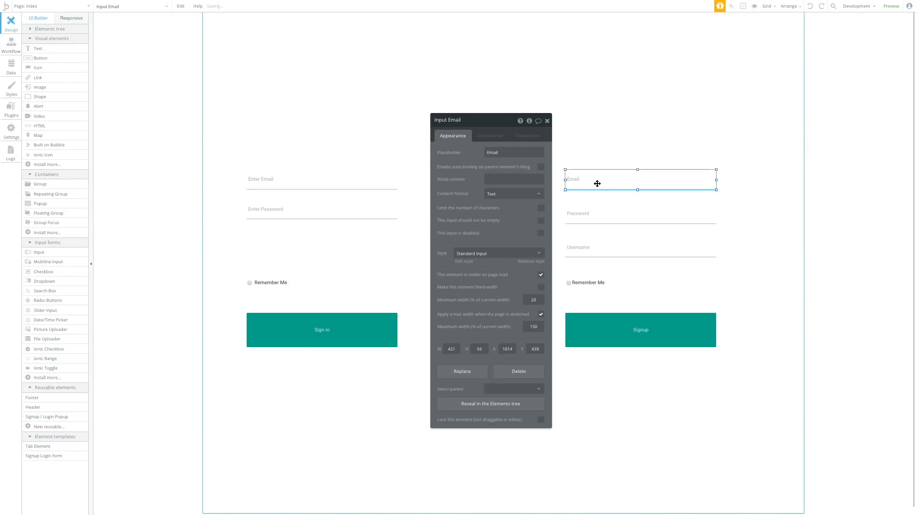
click(18, 50)
click(11, 30)
click(640, 329)
click(473, 239)
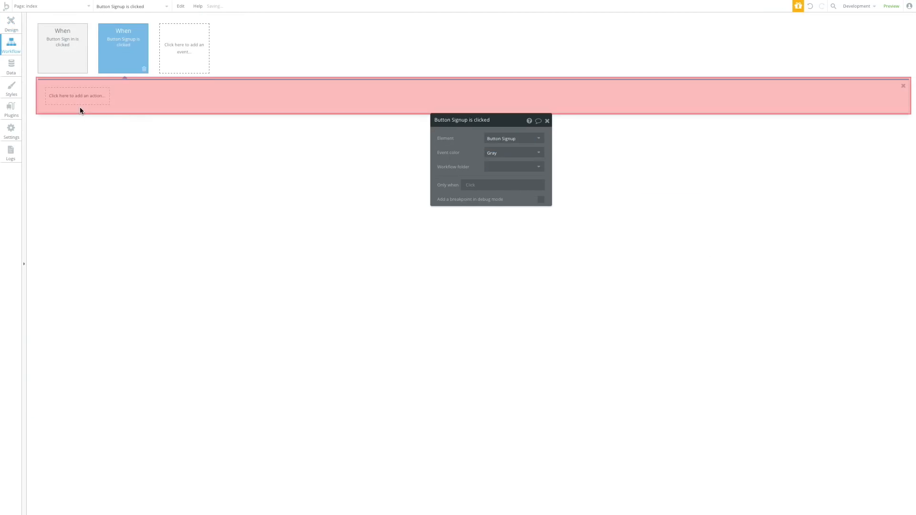
Try a Signup/login with a social network action in the Signup workflow, and delete it
click(77, 97)
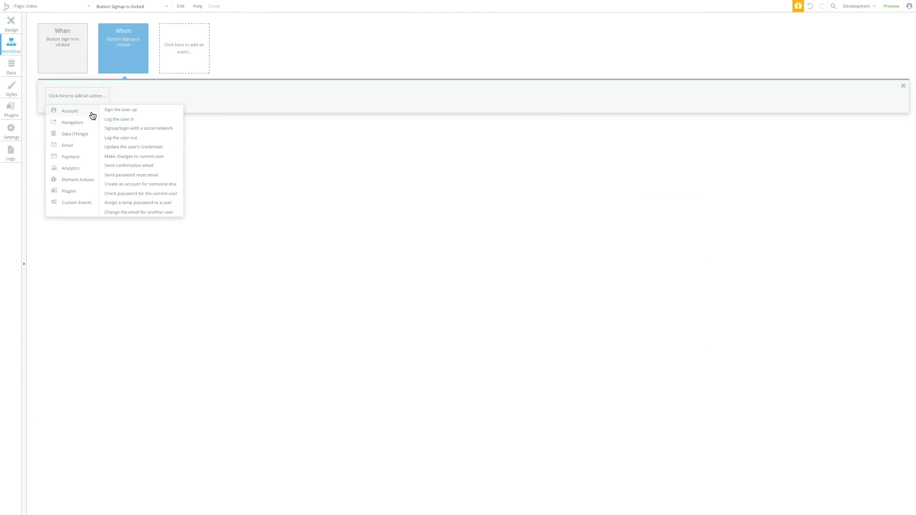
click(127, 128)
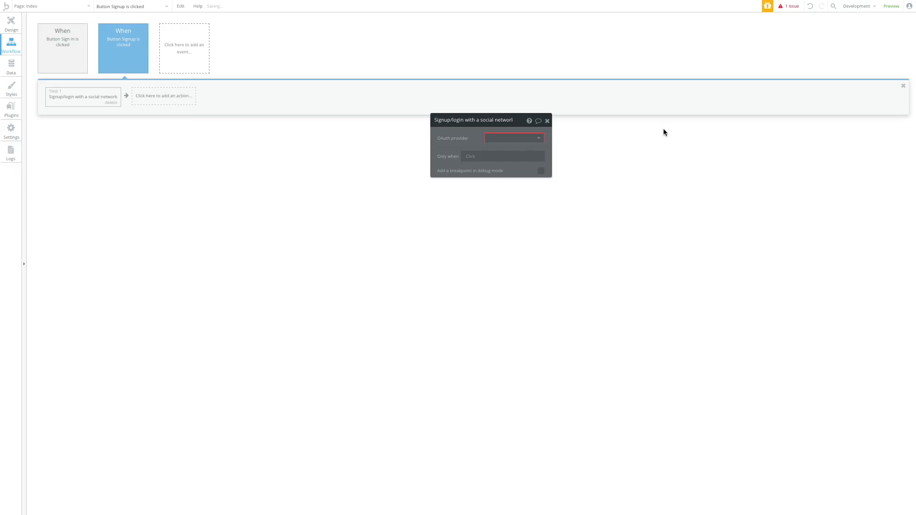
click(100, 108)
Add a Sign the user up action to the Signup workflow, with Input Email's value as Email and Input Password's value as Password
click(68, 99)
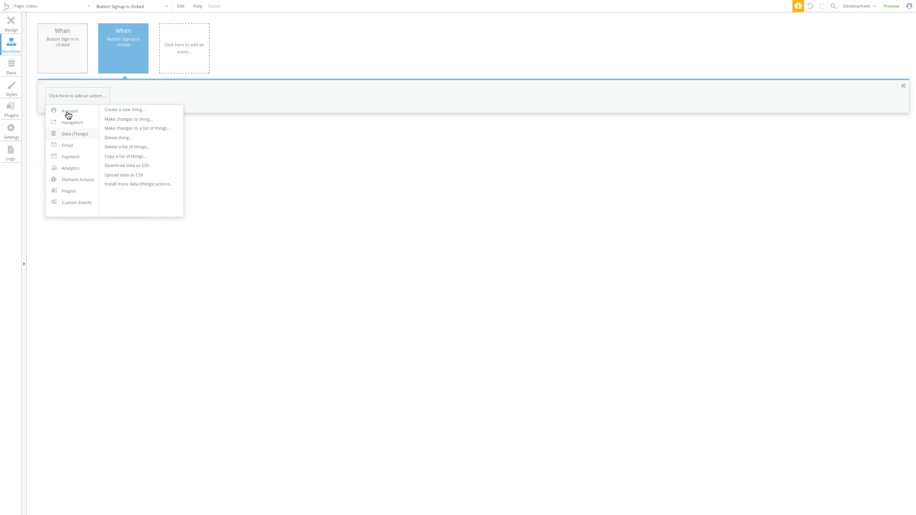
mouse_move(75, 116)
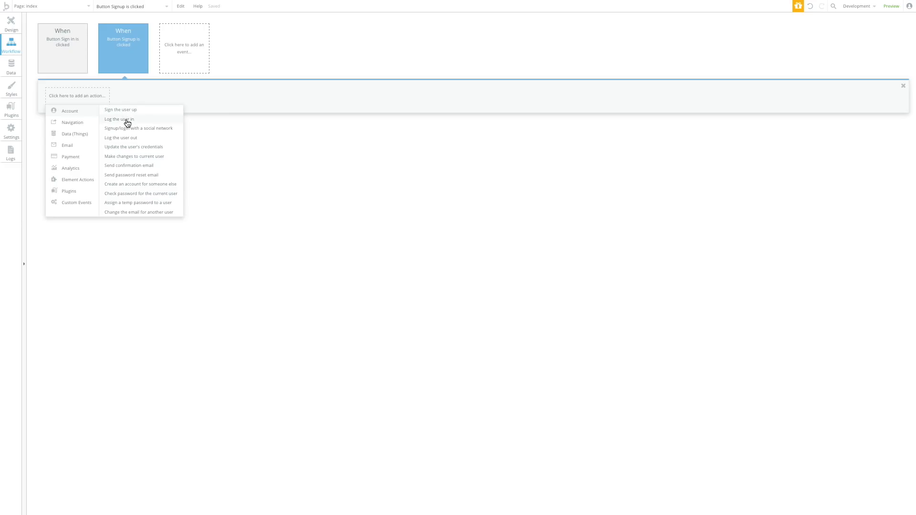
click(143, 111)
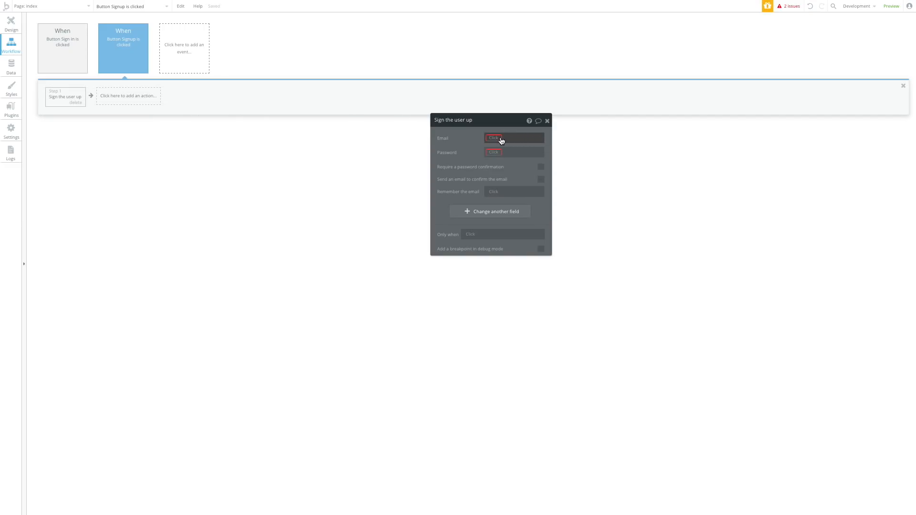
click(495, 139)
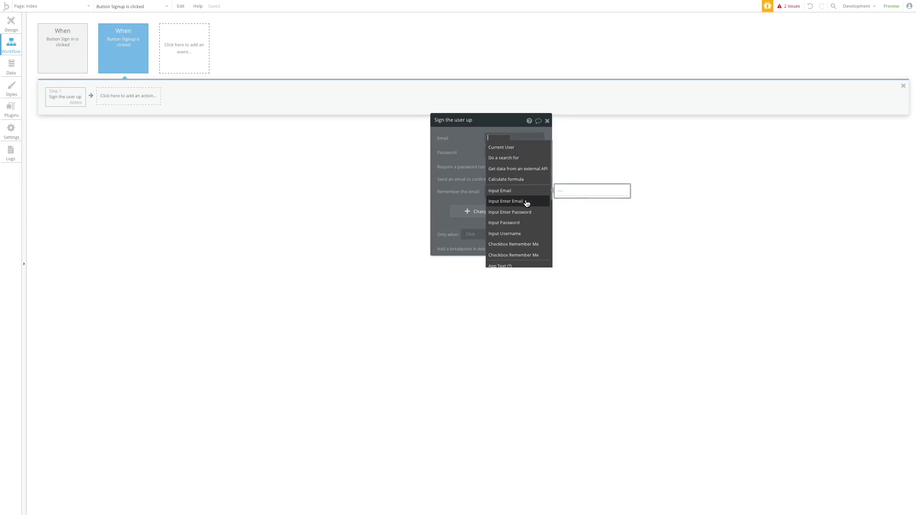
click(523, 192)
click(515, 146)
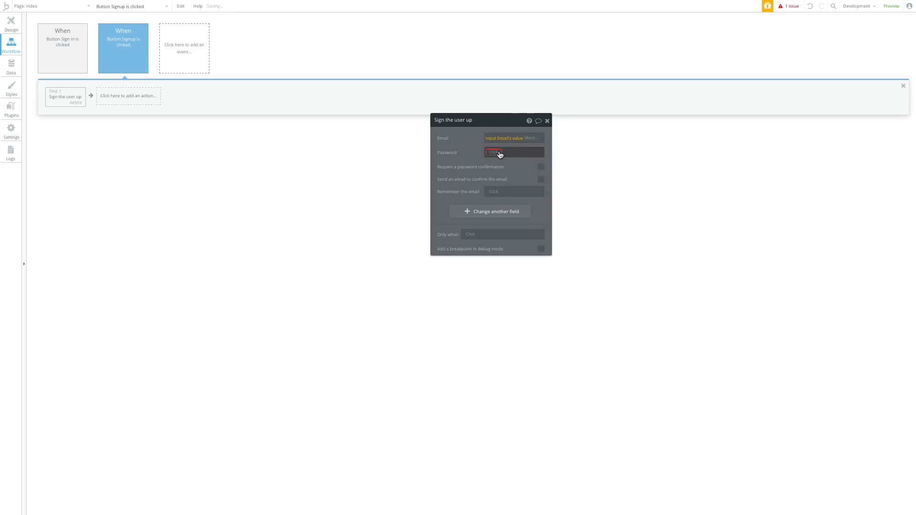
click(496, 153)
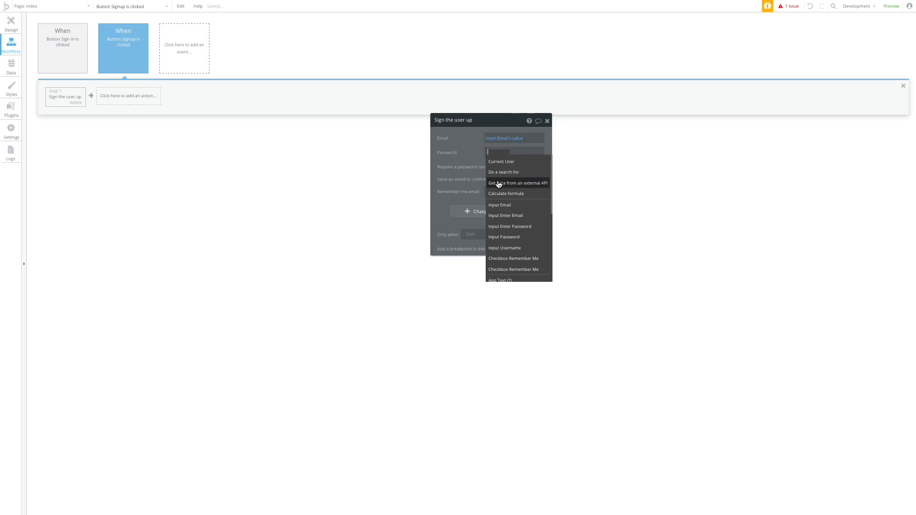
click(511, 237)
click(525, 161)
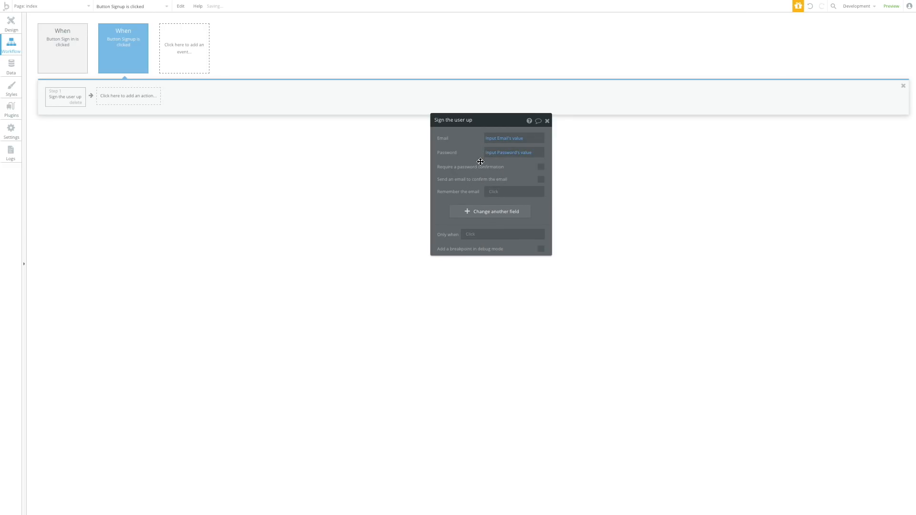
Try the option to send an email to confirm the email in the signup action, and turn it off again
drag(484, 117, 474, 116)
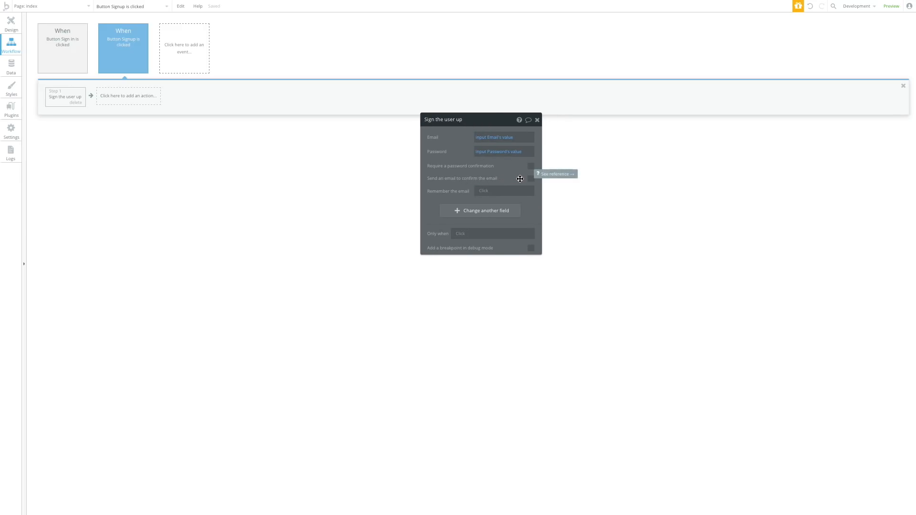
click(531, 179)
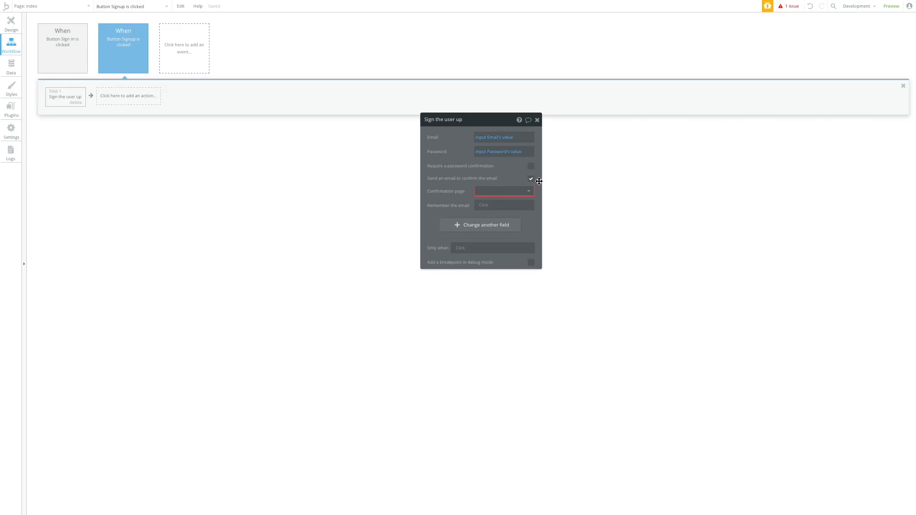
click(531, 179)
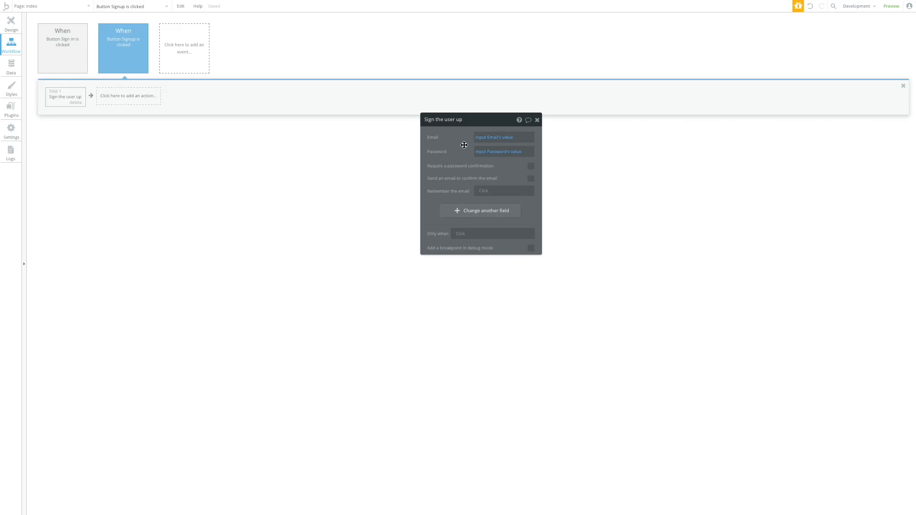
Try the Info Button style on the Signup button in the page design, and undo the change
click(7, 32)
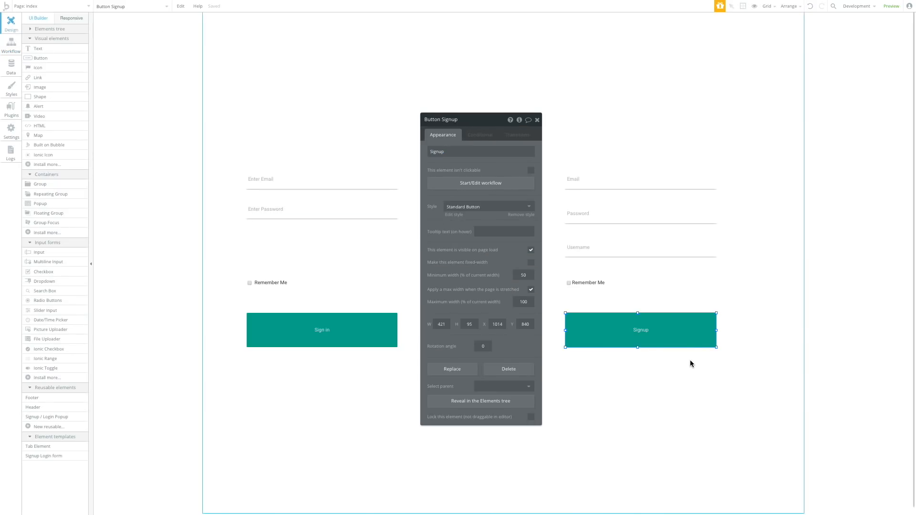
click(451, 207)
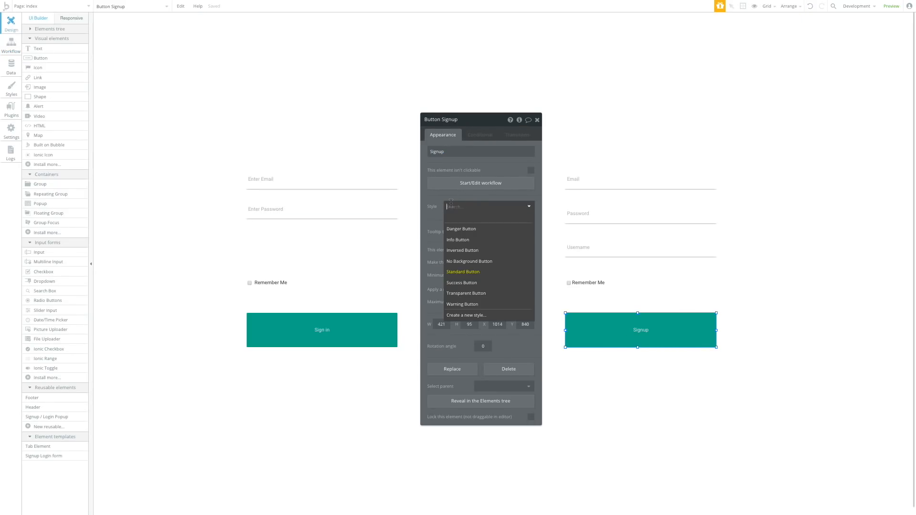
click(464, 249)
click(652, 362)
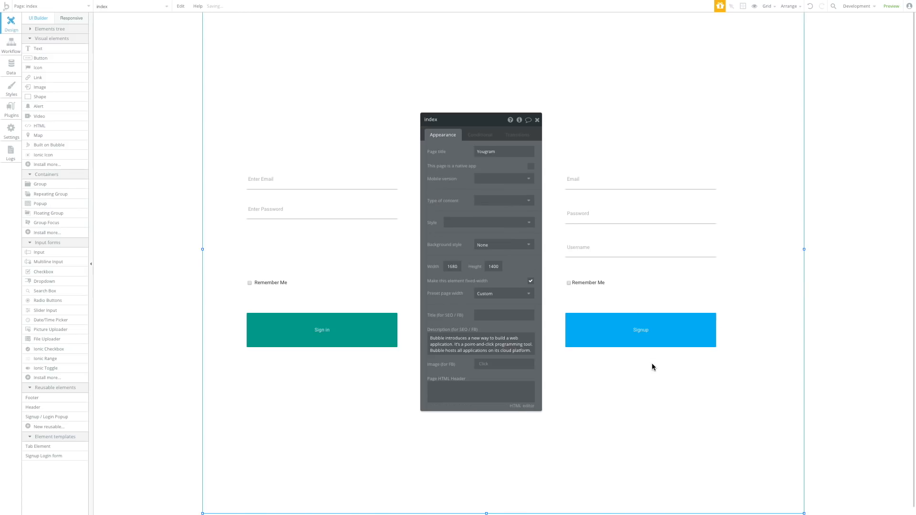
click(649, 338)
key(ctrl+z)
Apply the Info Button style to the Sign in button
click(329, 323)
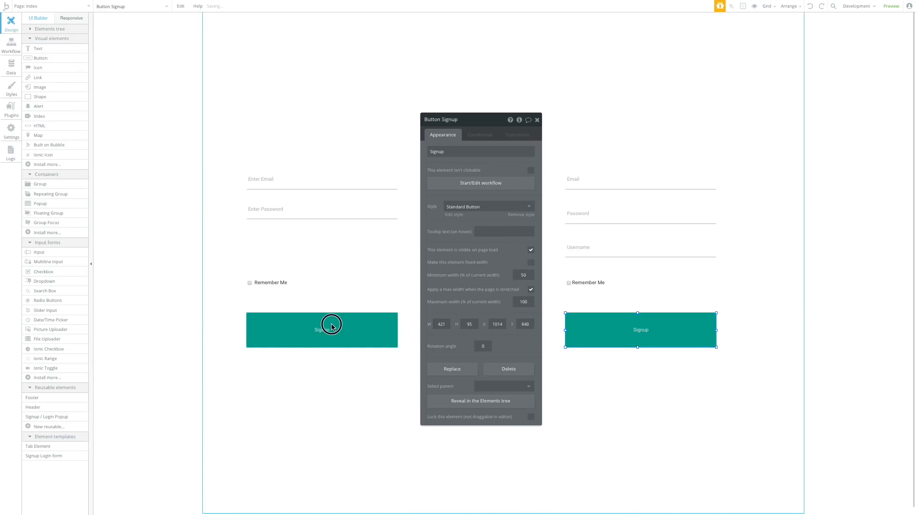
click(487, 206)
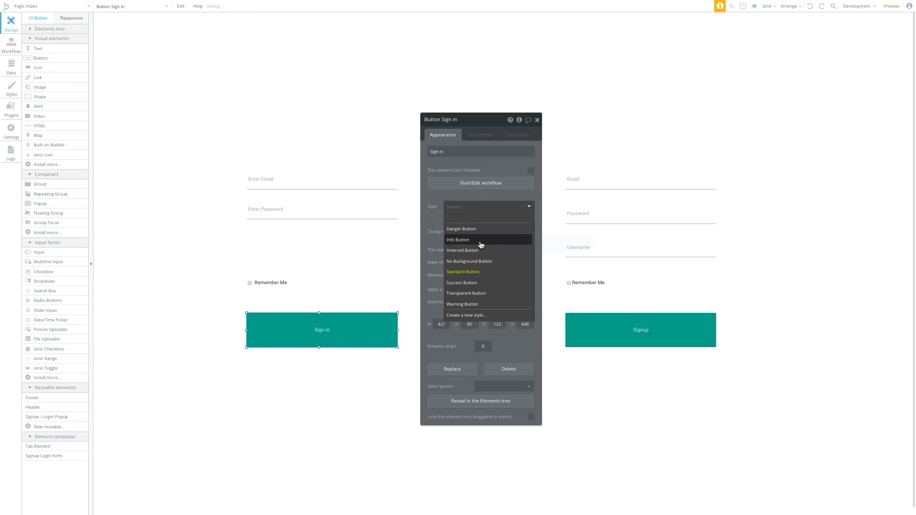
click(485, 245)
click(382, 263)
drag(455, 129, 600, 346)
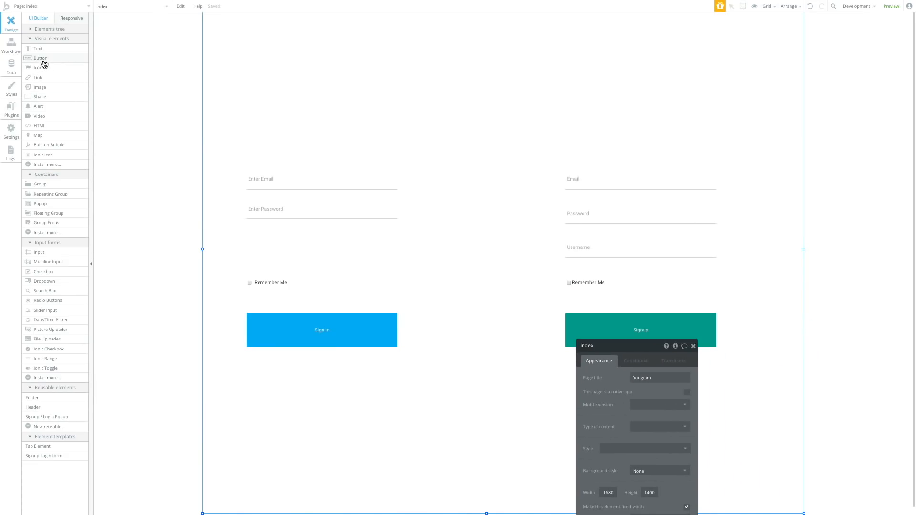
Draw a background shape about 670 by 771 over the sign-in form, send it to the back and reposition it around the form
click(48, 98)
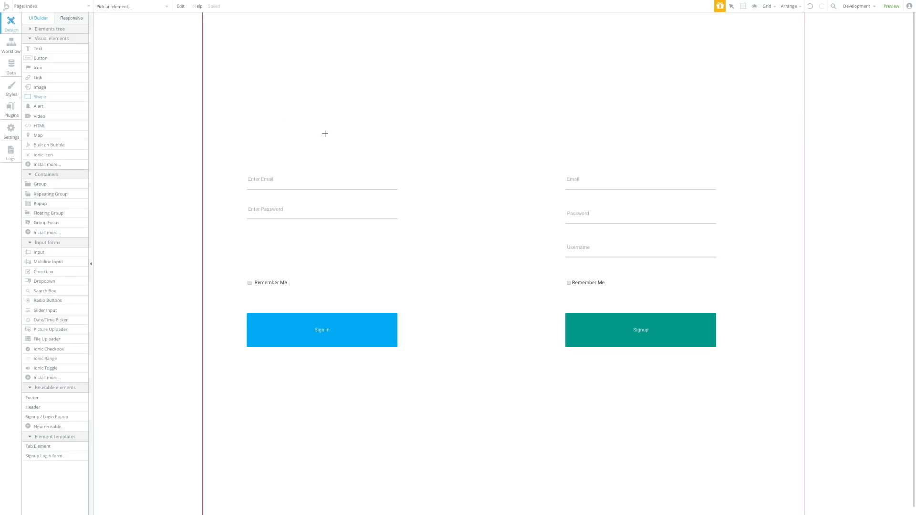
mouse_move(443, 161)
mouse_down()
mouse_move(186, 390)
mouse_move(219, 421)
mouse_move(252, 382)
mouse_up()
right_click(371, 392)
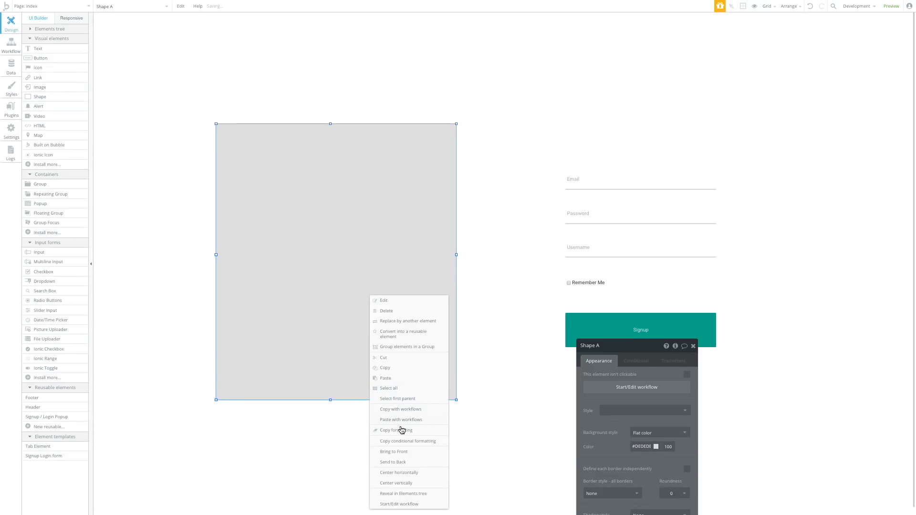
click(405, 463)
drag(360, 355, 371, 352)
click(377, 412)
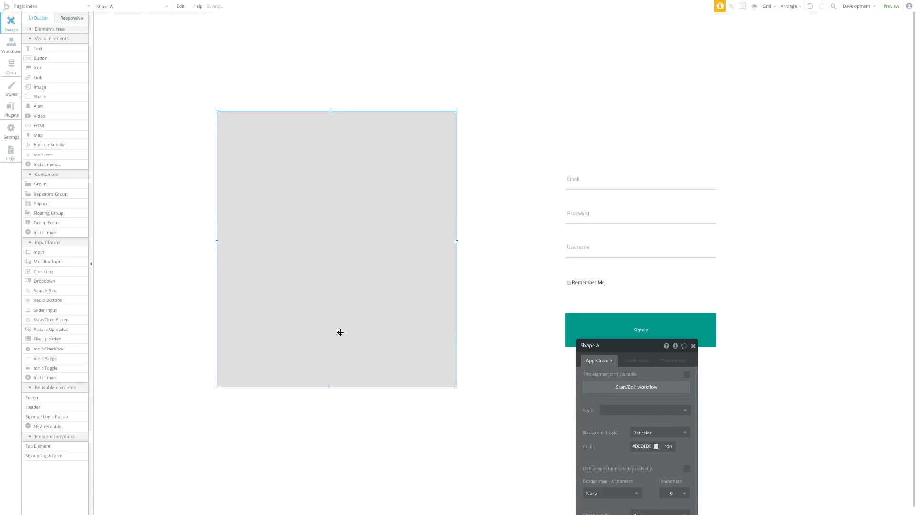
Try to center the sign-in inputs, checkbox and button horizontally while they are ungrouped, and undo the change
click(354, 340)
shift+click(302, 300)
shift+click(279, 205)
shift+click(275, 176)
click(792, 6)
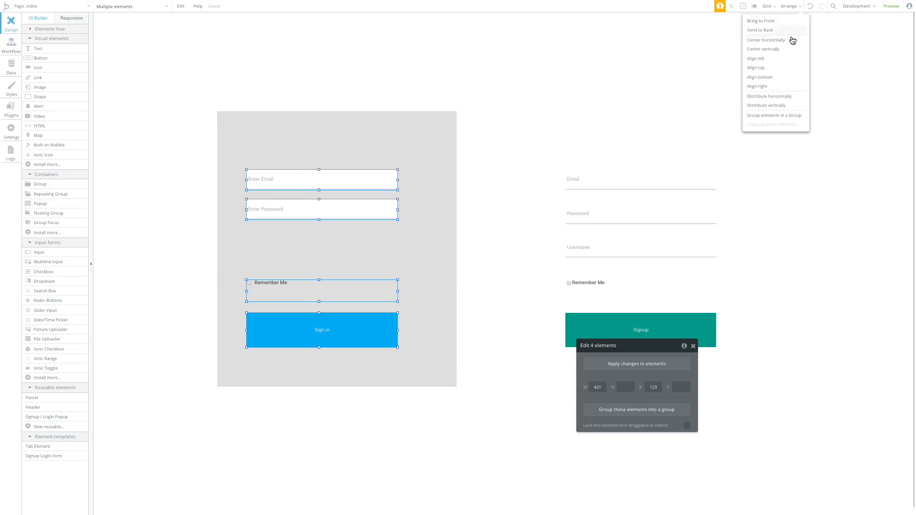
click(766, 40)
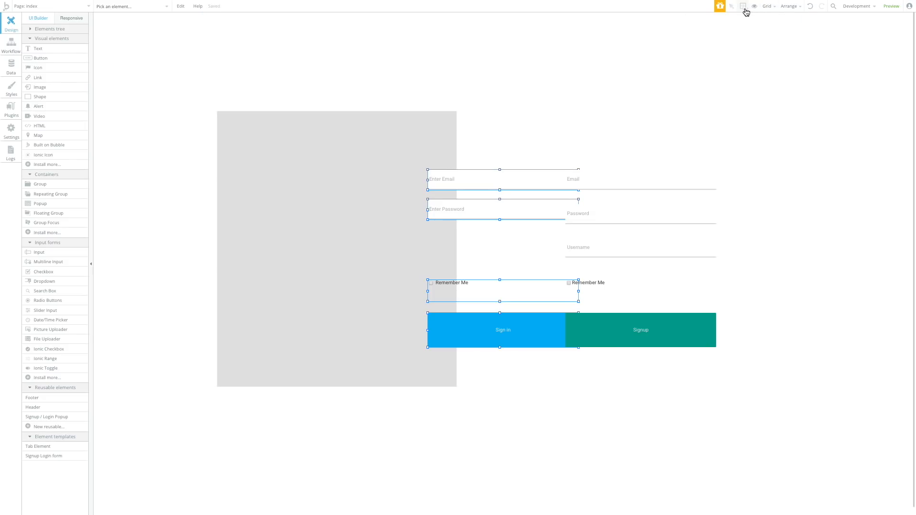
click(806, 8)
Group the background shape with the four sign-in form elements
shift+click(433, 184)
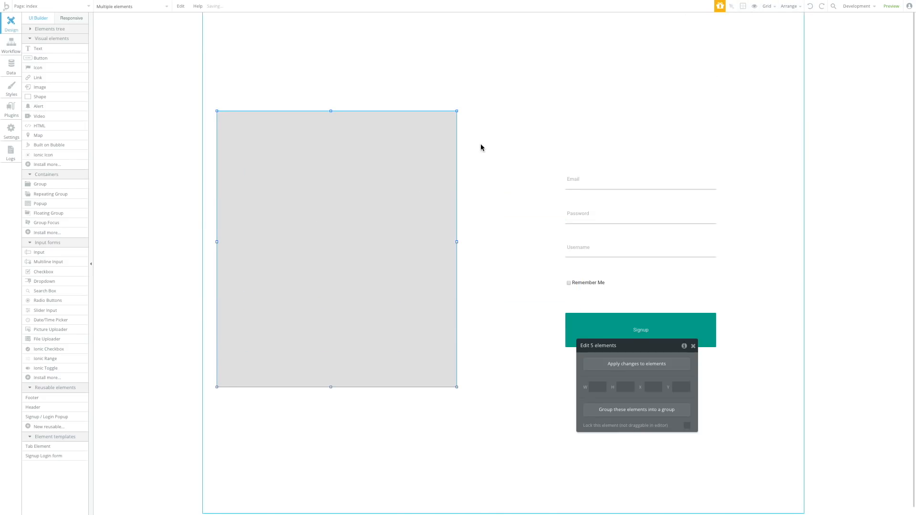
key(ctrl+g)
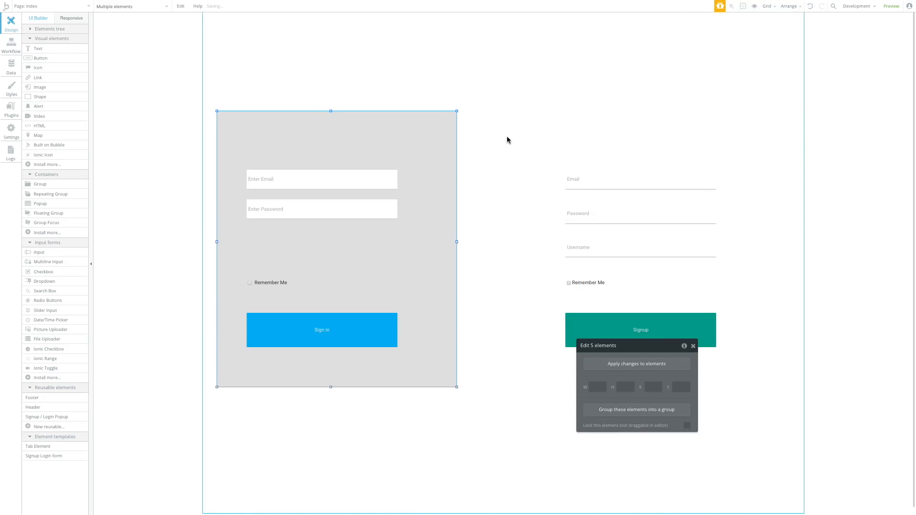
click(507, 136)
Center the sign-in email input, password input, Remember Me checkbox and Sign in button horizontally within their group
click(353, 323)
shift+click(333, 285)
shift+click(322, 208)
shift+click(323, 184)
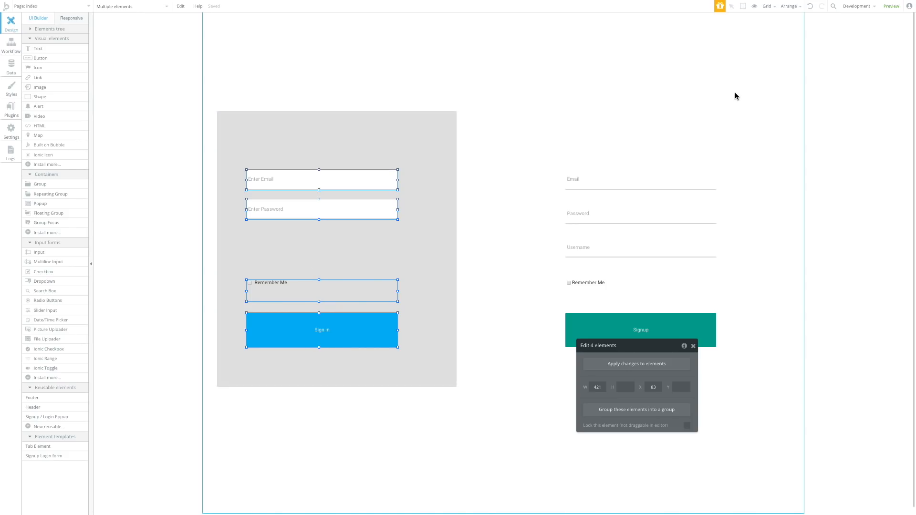
click(792, 7)
click(779, 40)
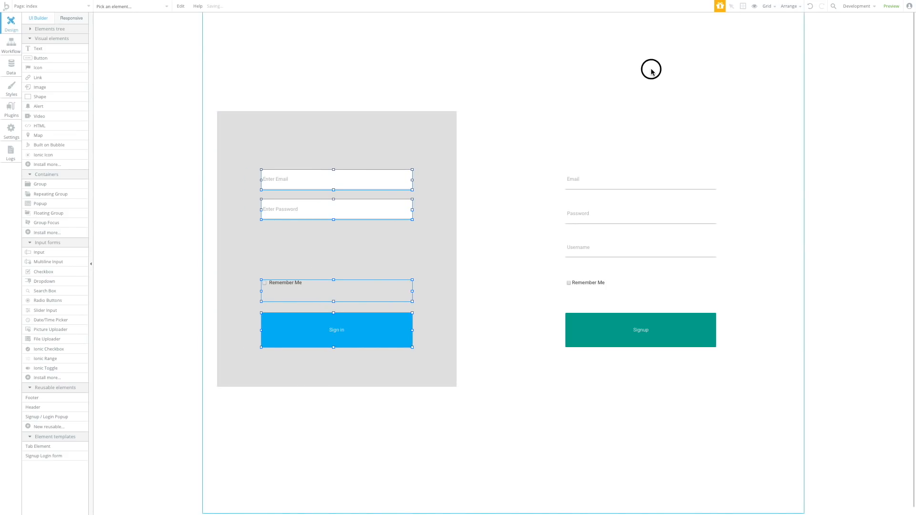
click(606, 318)
click(521, 285)
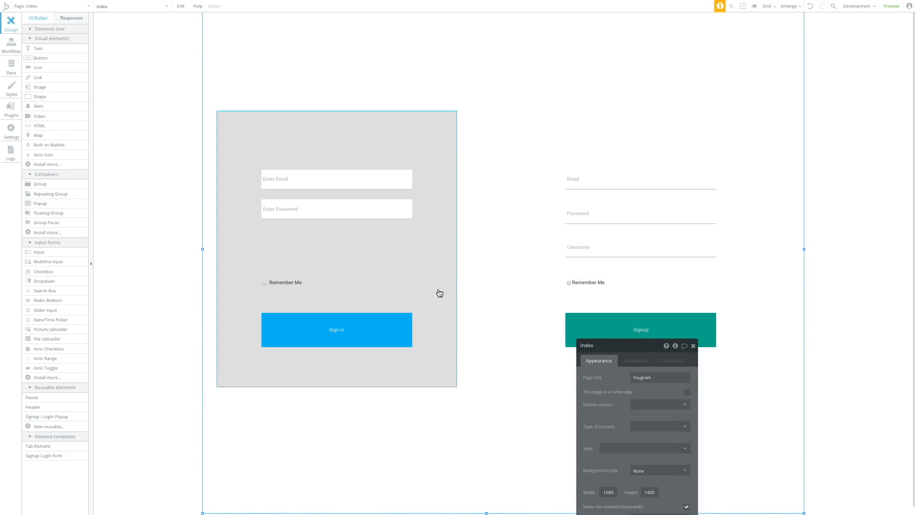
Try to paste a copy of the sign-in form's background shape above the signup form, and undo each paste
click(348, 267)
click(529, 94)
key(ctrl+v)
key(ctrl+z)
click(561, 113)
key(ctrl+v)
key(ctrl+z)
Draw a second background shape about 497 by 768 over the signup form
click(60, 97)
mouse_move(567, 120)
mouse_down()
mouse_move(748, 307)
mouse_move(734, 302)
mouse_up()
mouse_move(689, 232)
mouse_down()
mouse_move(671, 222)
mouse_move(672, 233)
mouse_up()
drag(620, 302, 620, 393)
Set the signup background shape's width to 670 by copying the width of the sign-in background shape
click(413, 239)
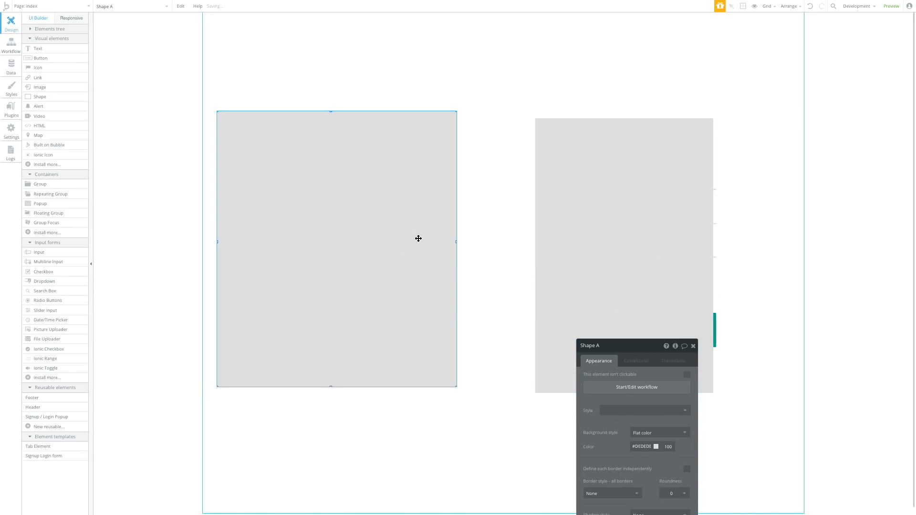
drag(620, 343, 880, 12)
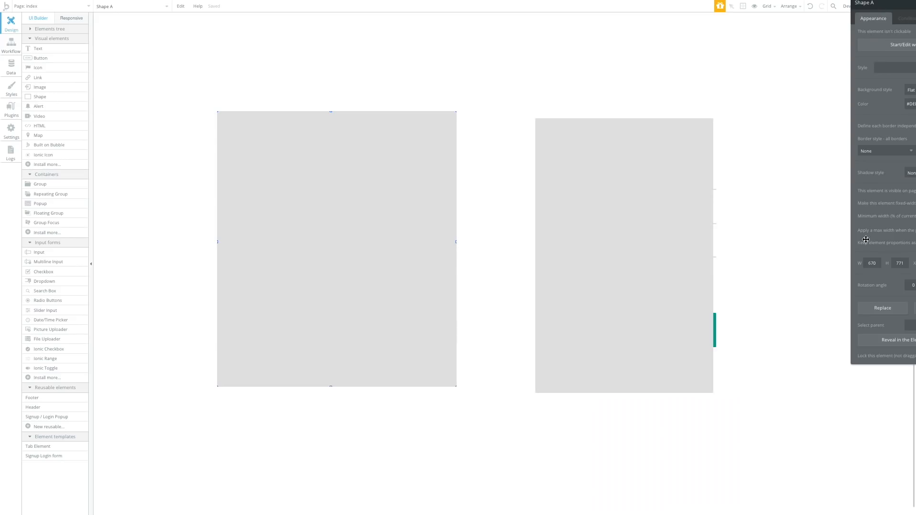
double_click(872, 264)
key(ctrl+c)
click(596, 275)
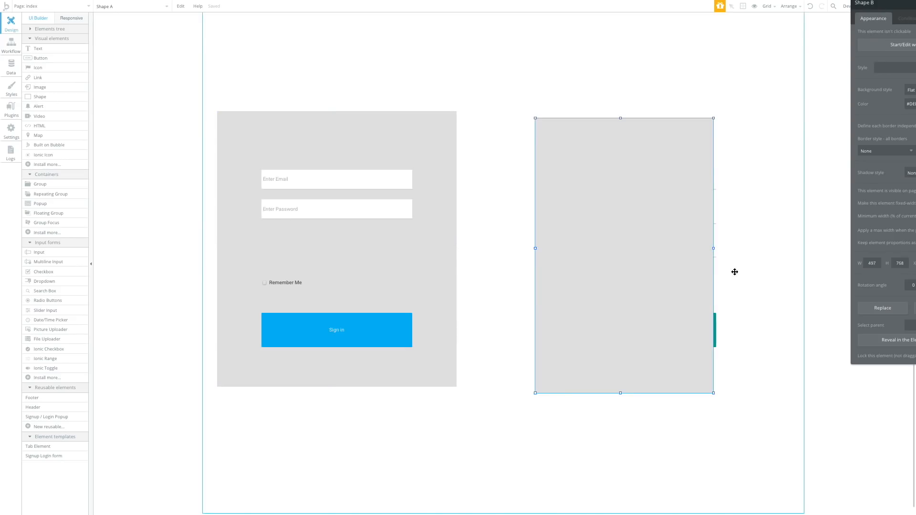
double_click(872, 263)
key(ctrl+v)
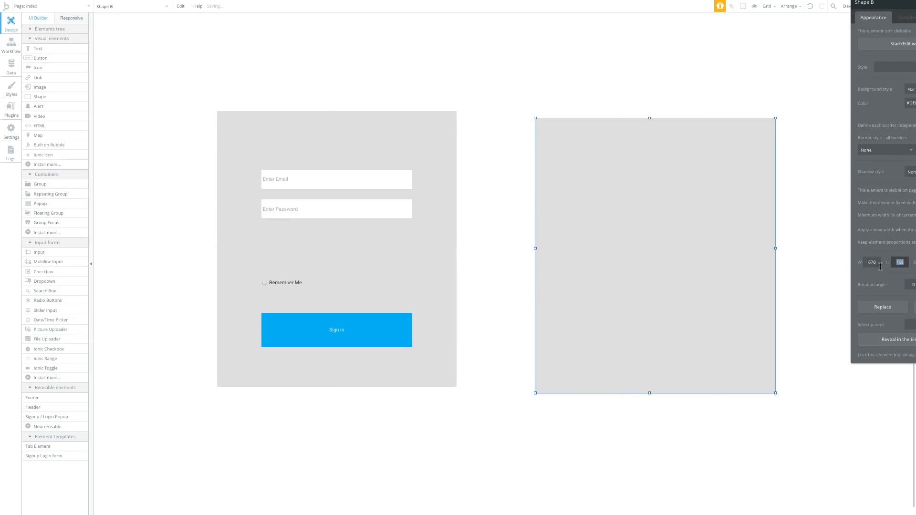
Set the signup background shape's height to 771 by copying the height of the sign-in background shape
click(409, 296)
click(426, 298)
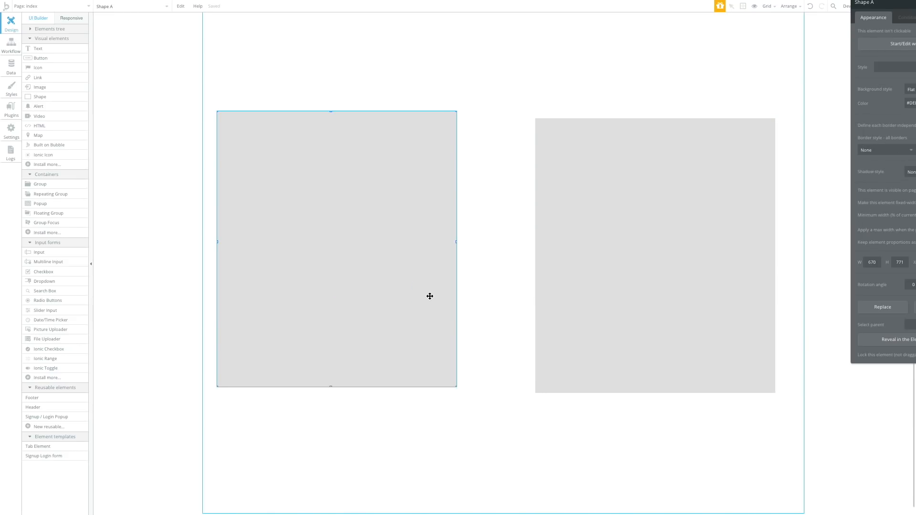
double_click(899, 263)
key(ctrl+c)
click(677, 277)
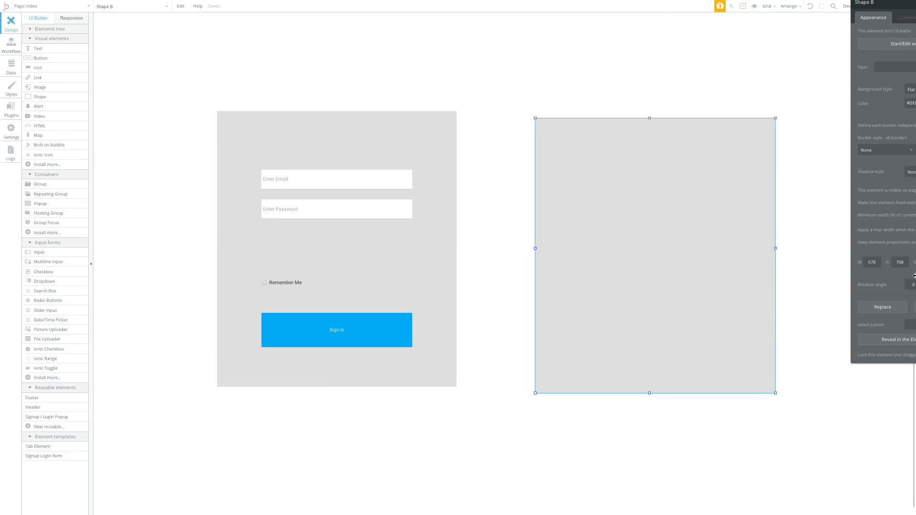
double_click(900, 262)
key(ctrl+v)
Send the signup background shape to the back and move it level with the sign-in background shape, around the signup form
right_click(704, 302)
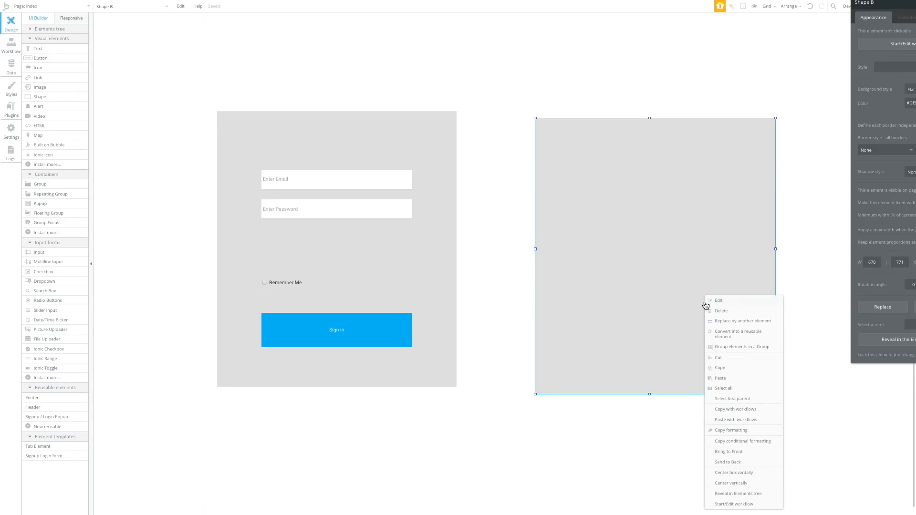
click(748, 466)
drag(713, 373, 695, 367)
click(659, 328)
shift+click(657, 292)
shift+click(638, 267)
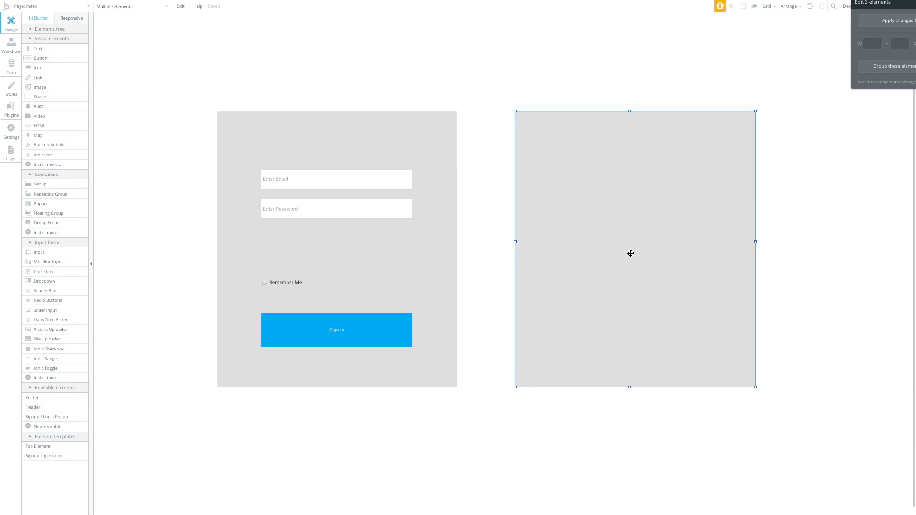
Select the signup form's three inputs, Remember Me checkbox and Signup button together, and shift them slightly upward on their background
click(631, 322)
shift+click(614, 292)
shift+click(597, 251)
shift+click(595, 220)
shift+click(597, 181)
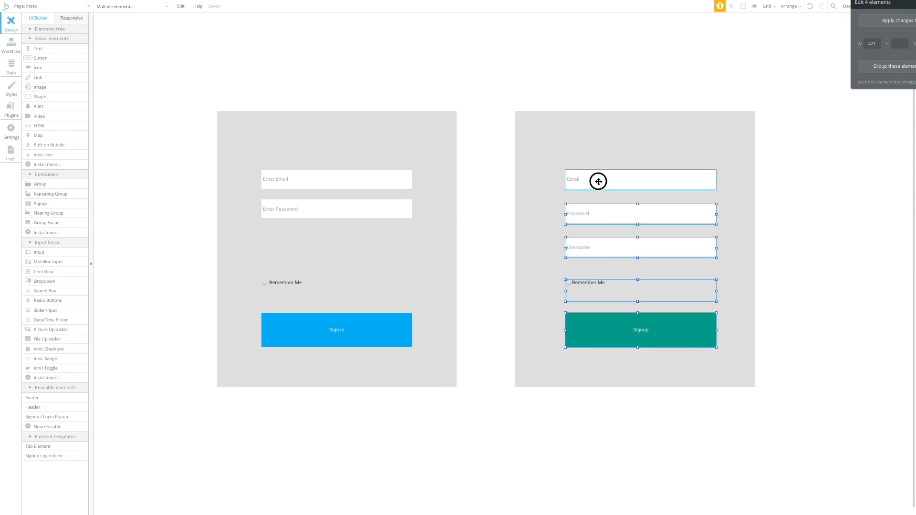
drag(610, 218, 607, 215)
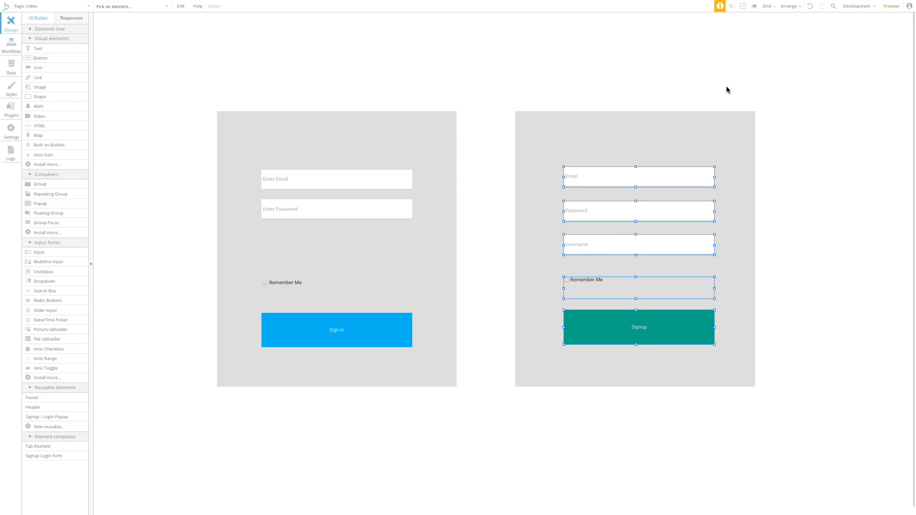
shift+click(662, 158)
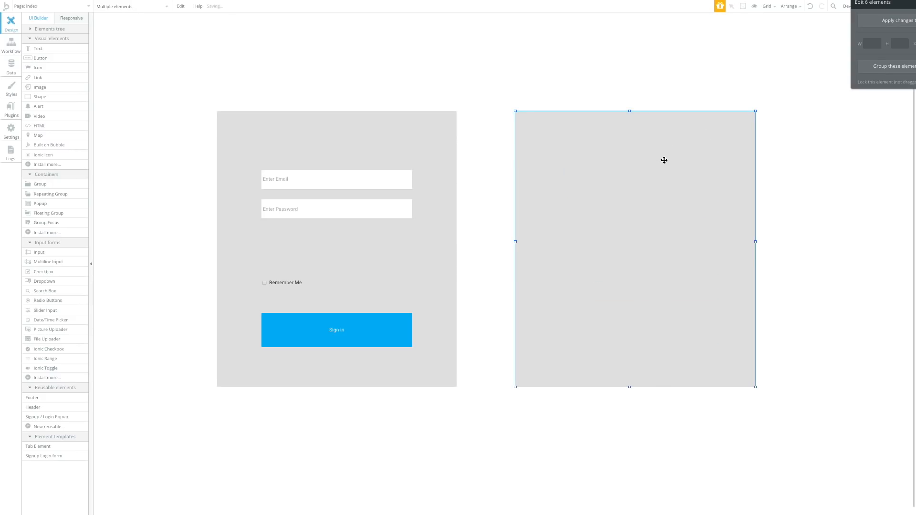
click(663, 161)
click(711, 92)
Center the signup form's inputs, Remember Me checkbox and Signup button horizontally on their background shape
click(648, 183)
shift+click(634, 221)
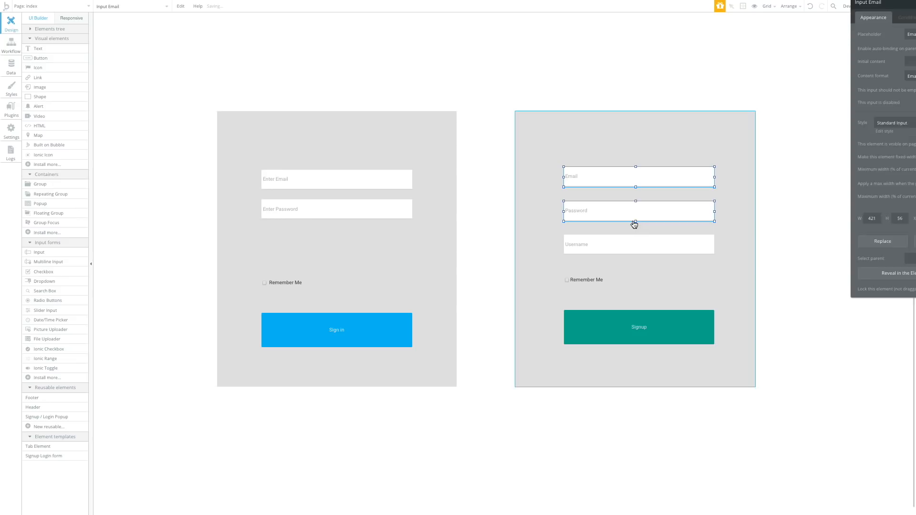
shift+click(628, 248)
shift+click(593, 284)
shift+click(587, 323)
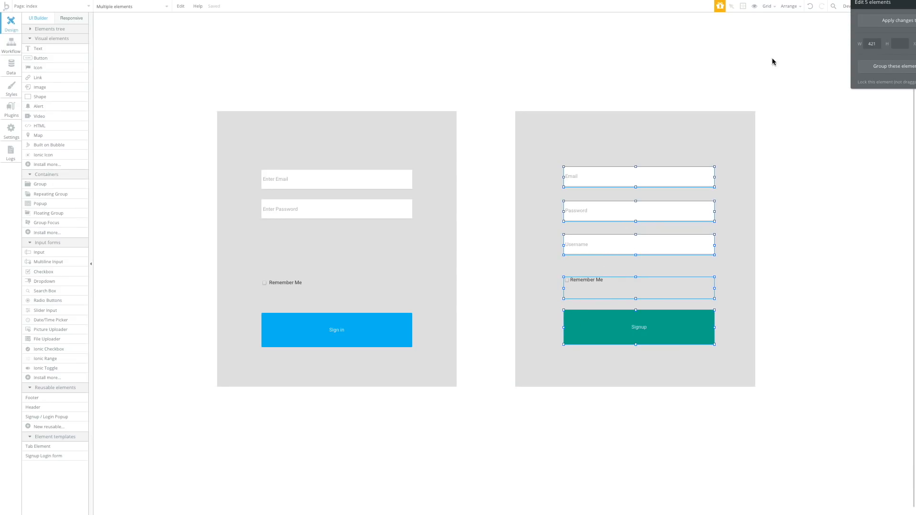
click(790, 6)
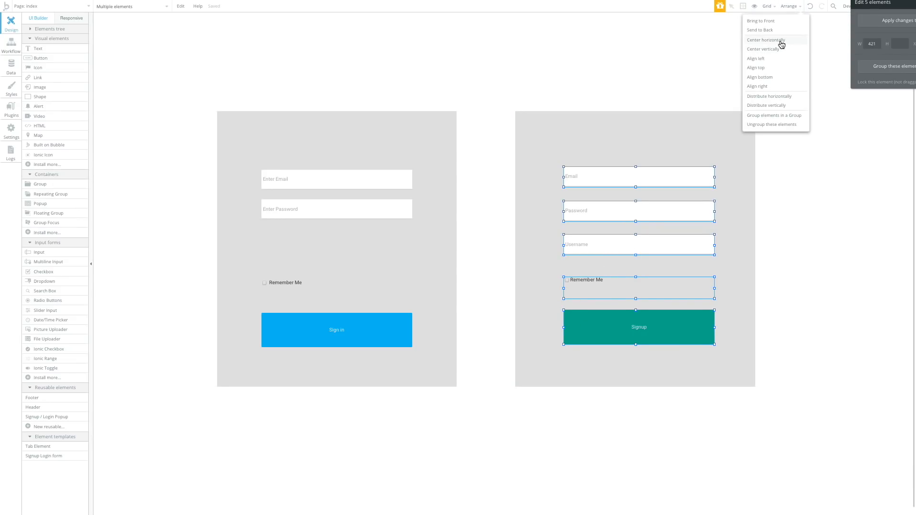
click(782, 40)
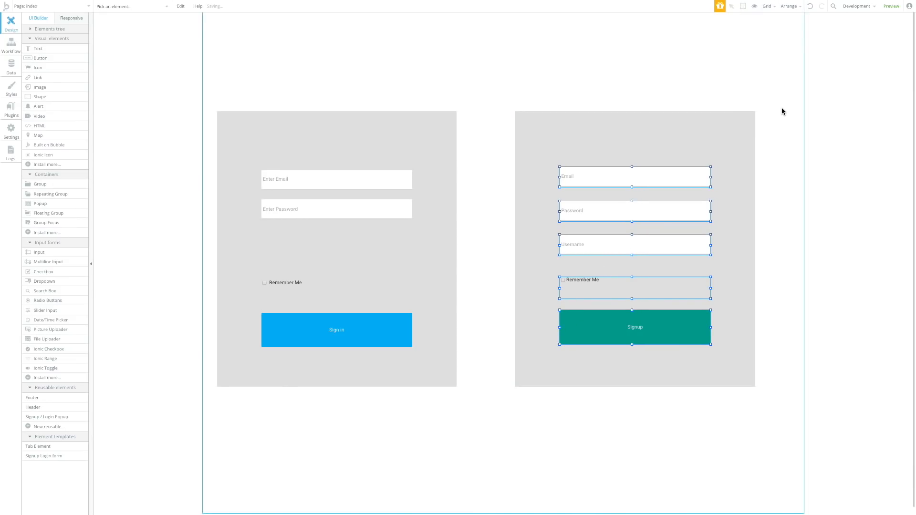
click(722, 85)
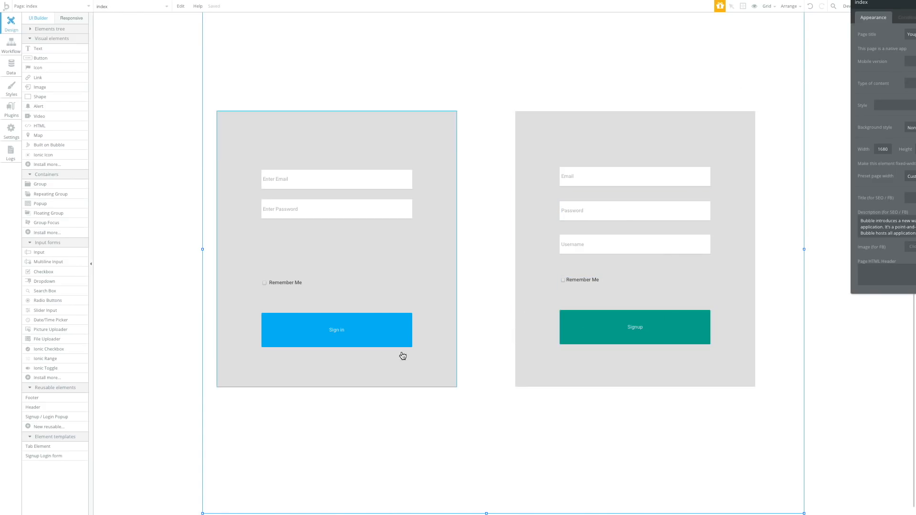
Set the sign-in background shape's color to #F2F2F2
click(453, 118)
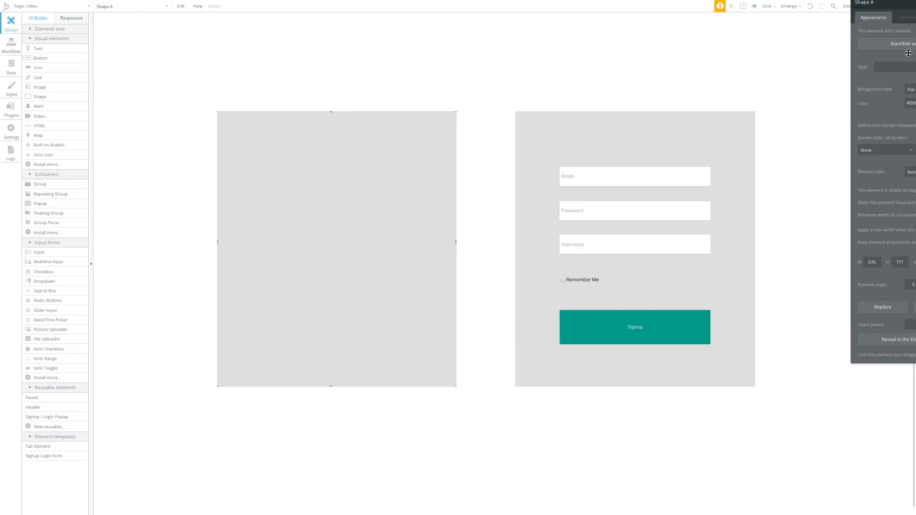
drag(888, 4, 813, 36)
click(844, 135)
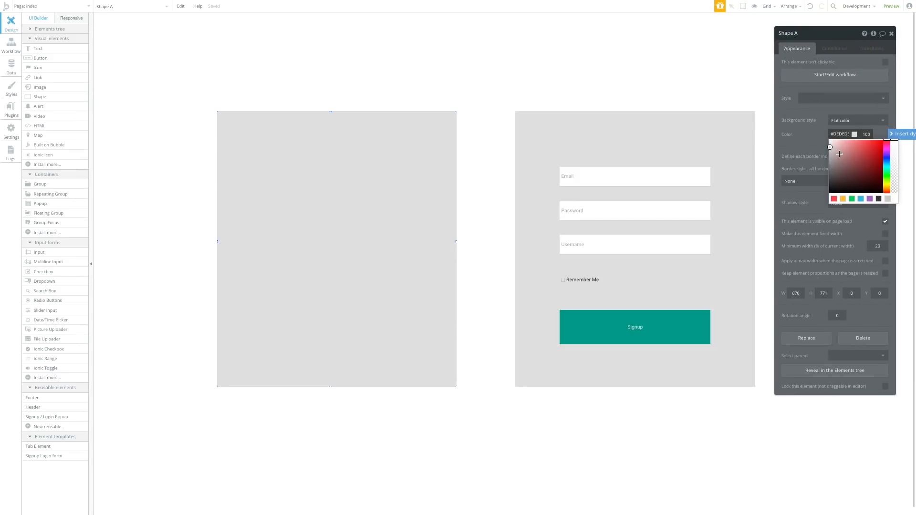
click(829, 142)
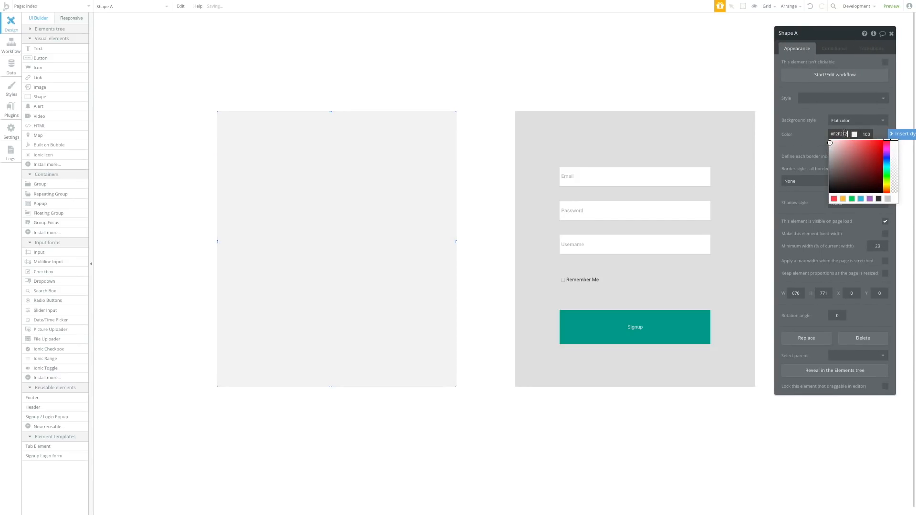
Recolor the signup background shape to the same very light grey as the sign-in background
click(586, 153)
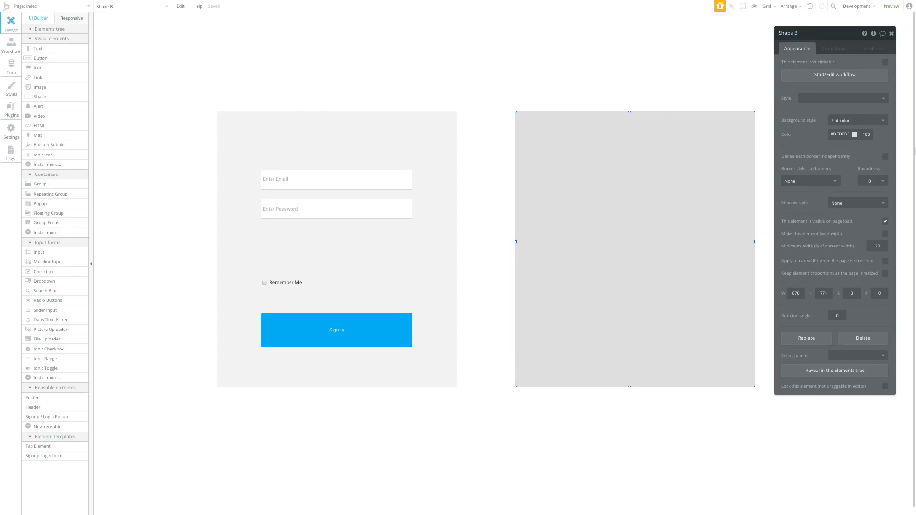
click(843, 135)
click(830, 143)
click(611, 75)
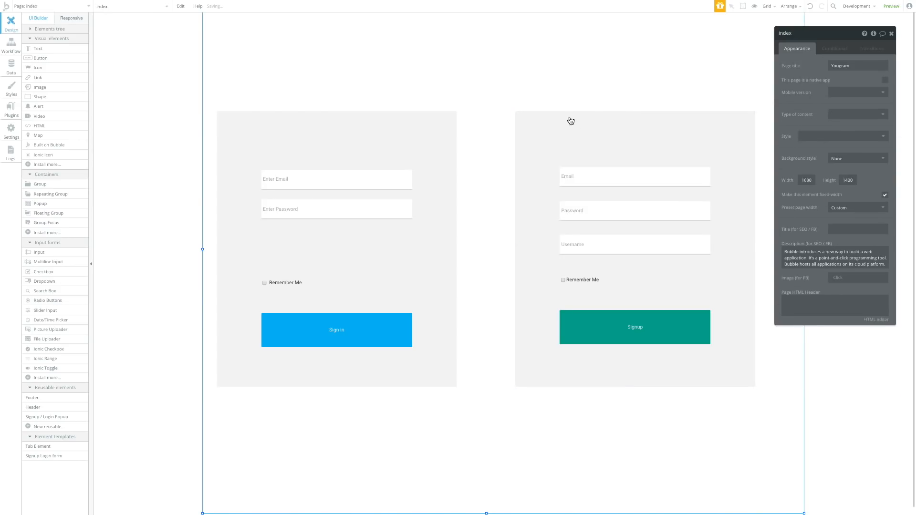
click(403, 114)
shift+click(527, 116)
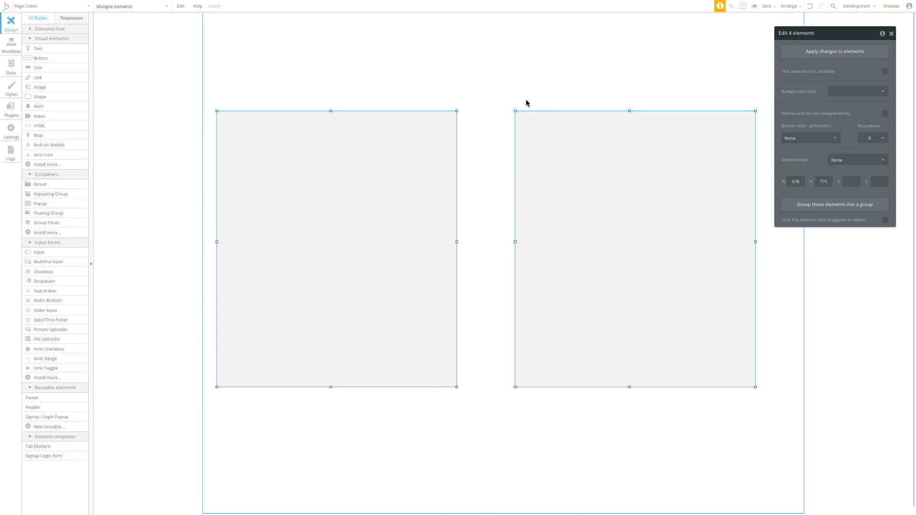
click(527, 103)
click(440, 116)
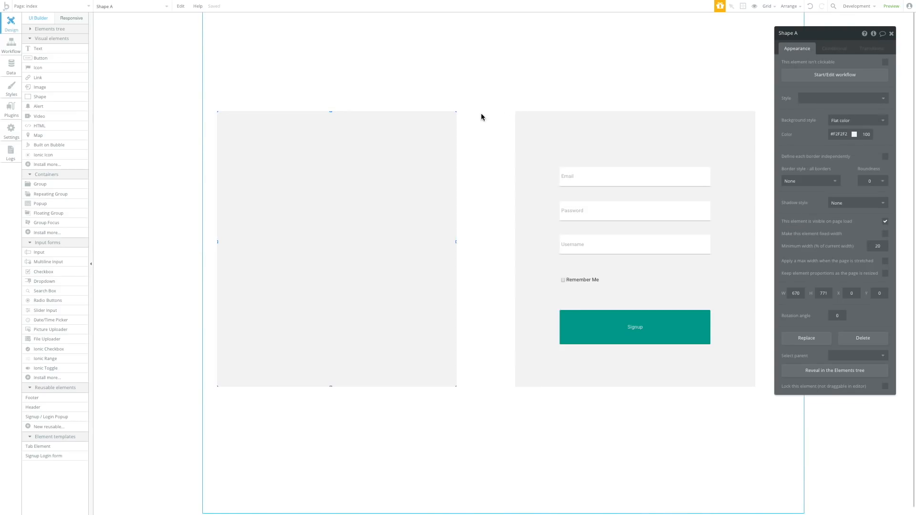
click(517, 101)
drag(367, 73, 603, 222)
mouse_move(528, 143)
mouse_down()
mouse_move(540, 143)
mouse_move(530, 143)
mouse_up()
Widen the index page to 1839 by extending its side edge outward
click(574, 74)
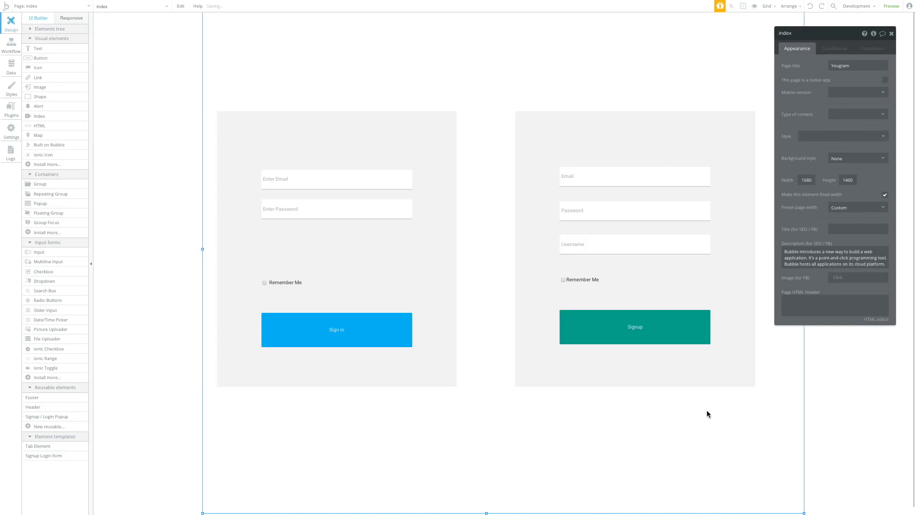
drag(202, 249, 145, 245)
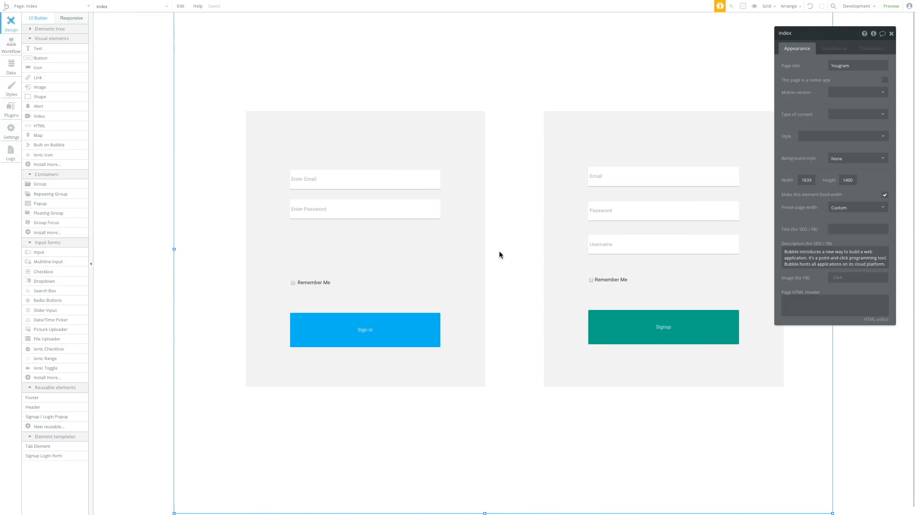
Edit the Standard Input style used by the Enter Email input so its background style is None, and return to the page design
click(412, 180)
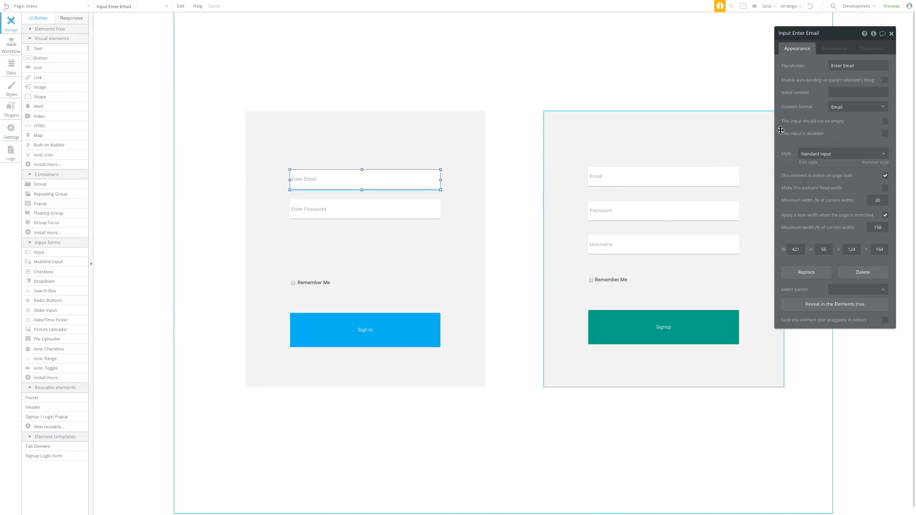
click(809, 162)
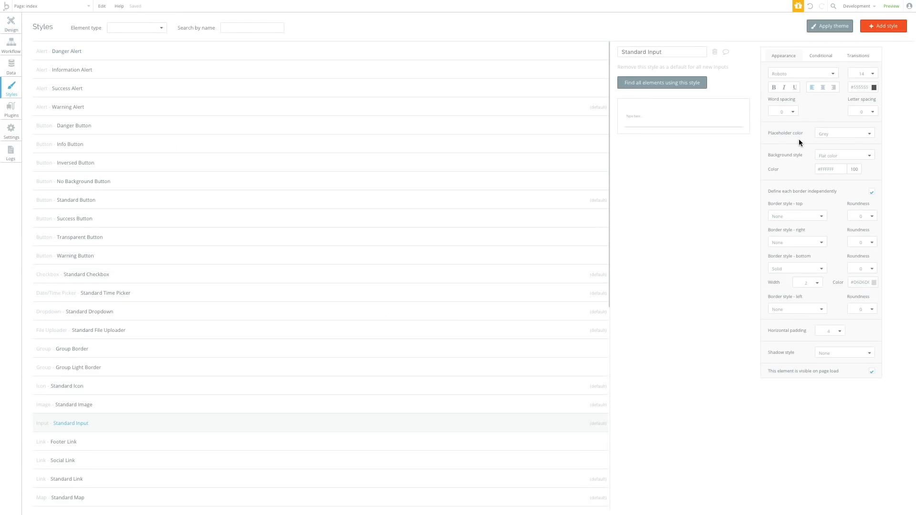
click(833, 155)
click(837, 165)
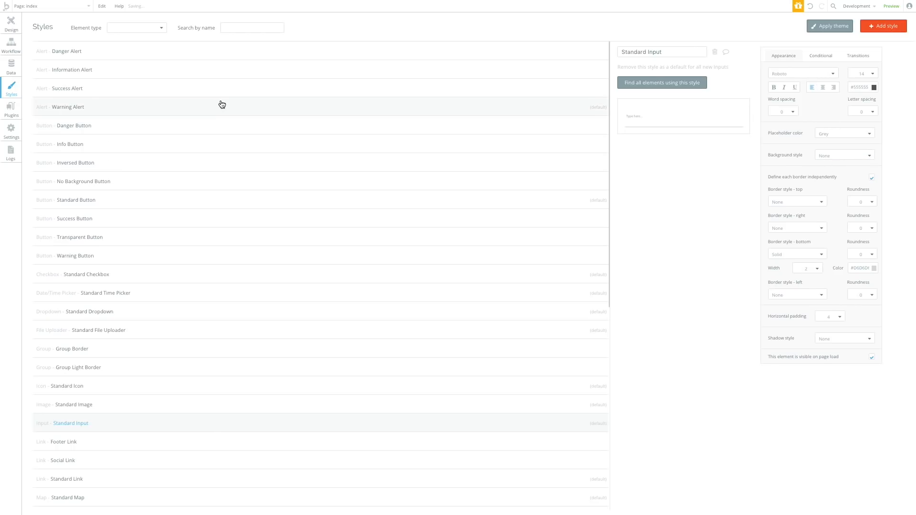
click(12, 31)
click(515, 187)
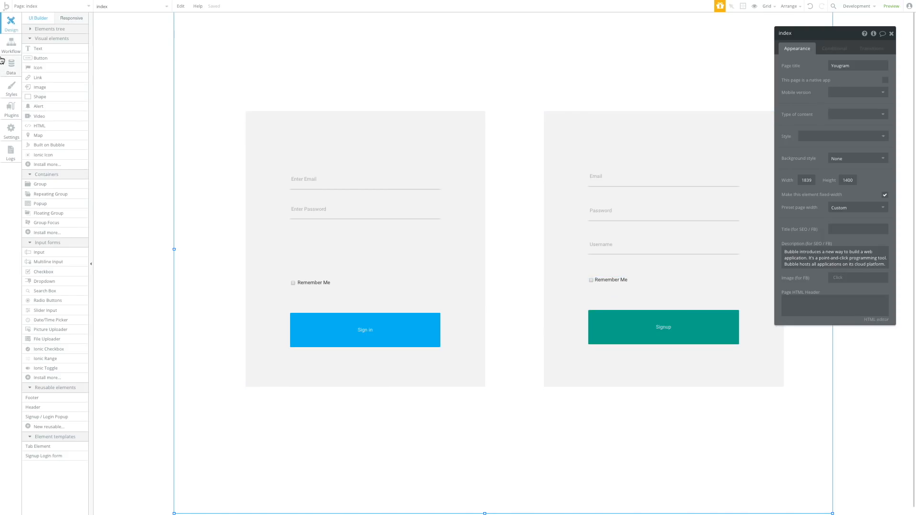
Open the app's data types and examine the fields of the User type
click(660, 247)
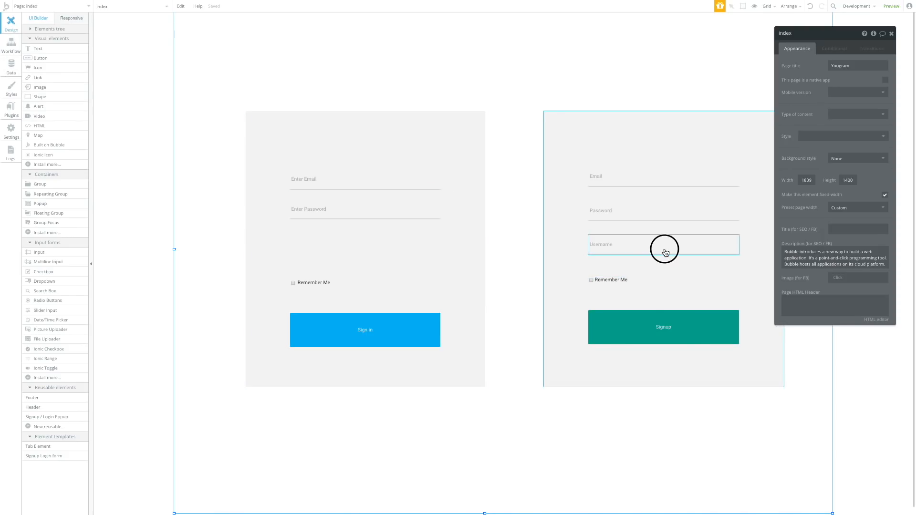
click(12, 72)
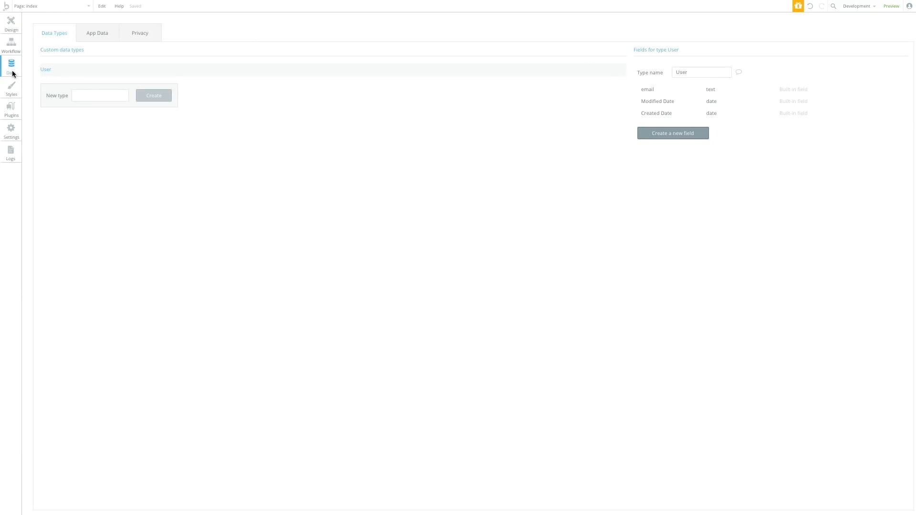
click(96, 102)
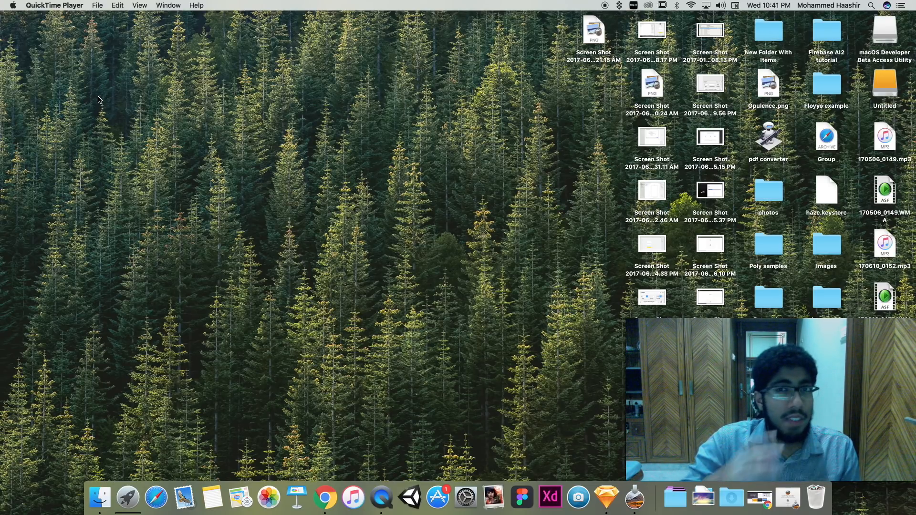
key(ctrl+Right)
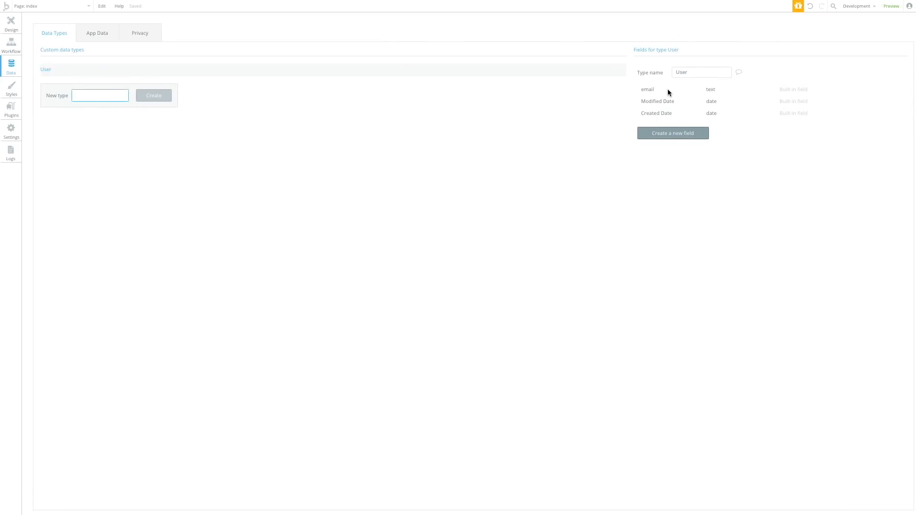
click(56, 69)
mouse_move(663, 113)
Create a new field named username with the type text on the User data type
click(667, 136)
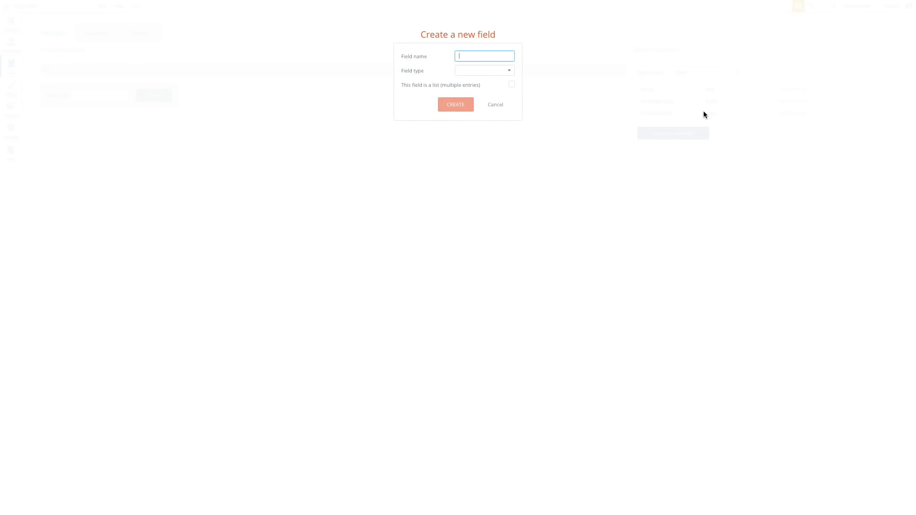
click(661, 99)
click(667, 133)
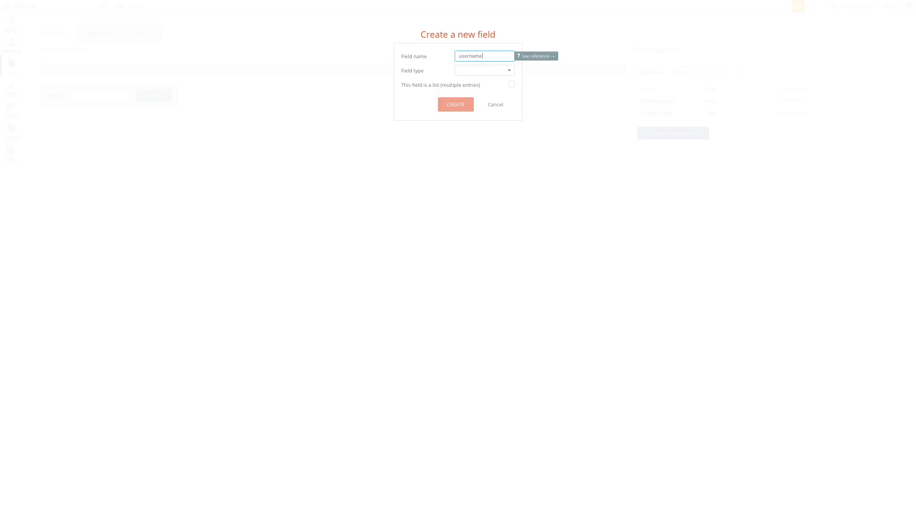
click(454, 68)
click(462, 84)
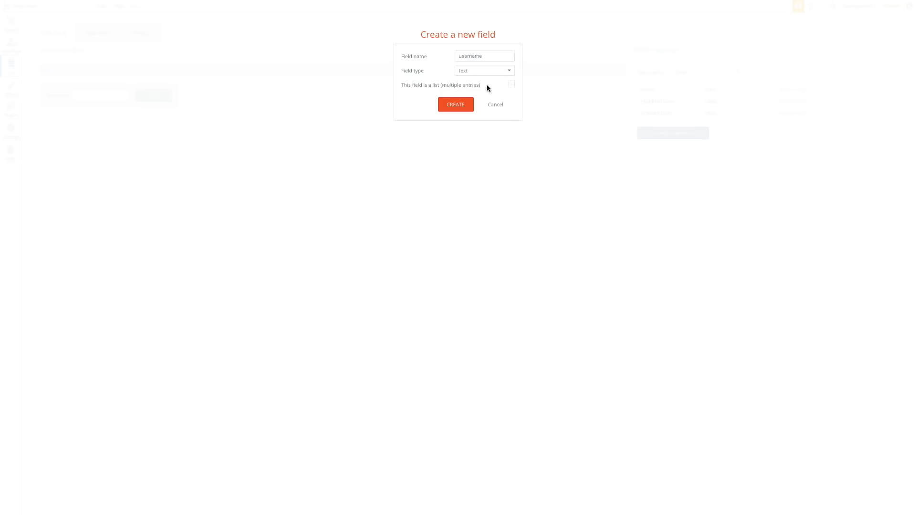
click(455, 73)
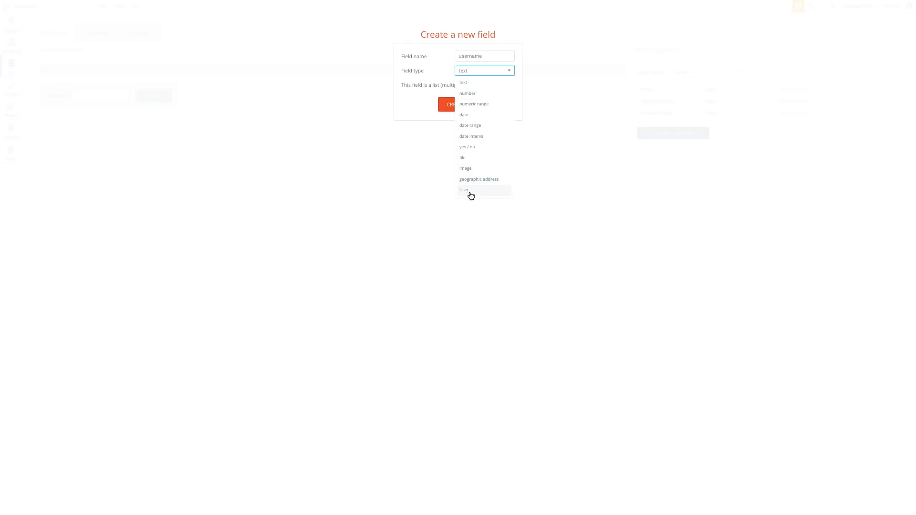
click(472, 82)
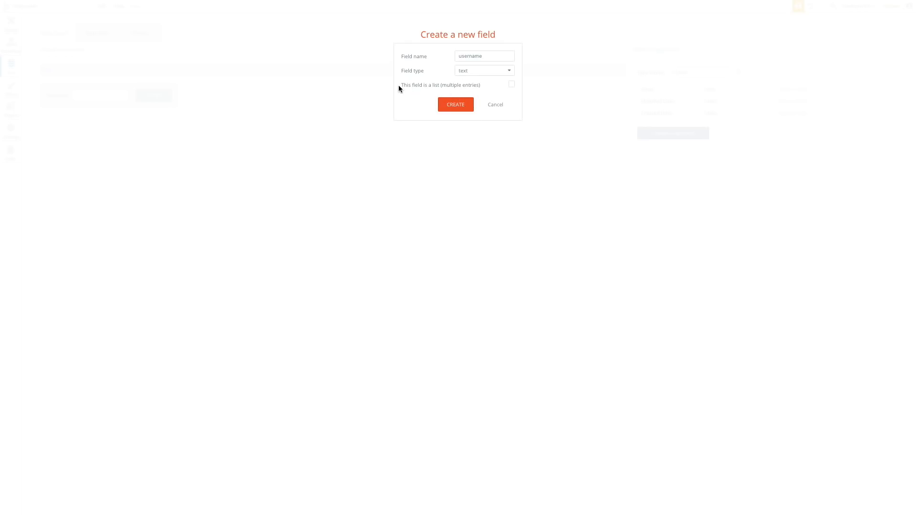
click(461, 104)
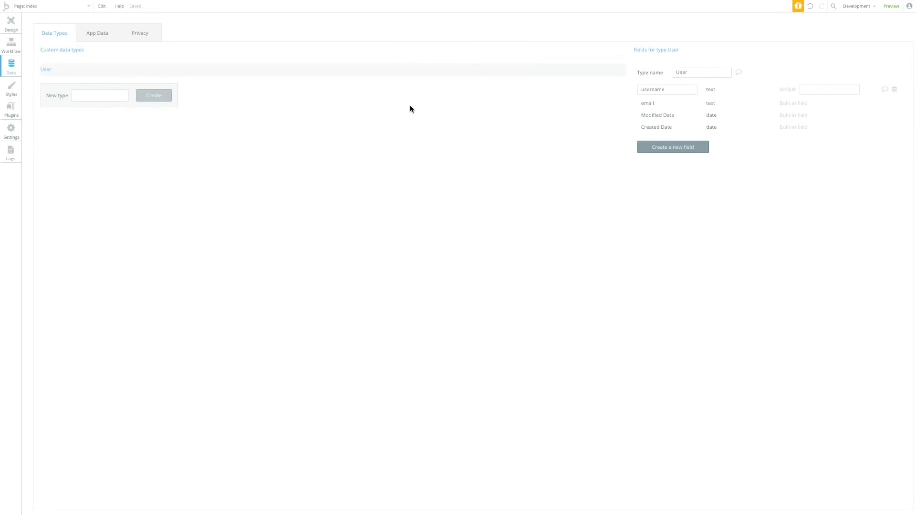
click(689, 148)
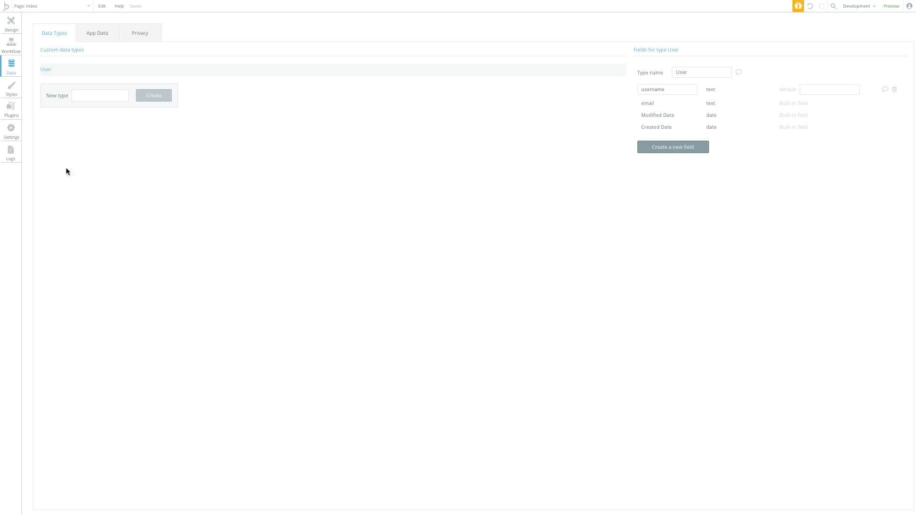
Return to the page design and open the workflow of the Signup button
click(10, 23)
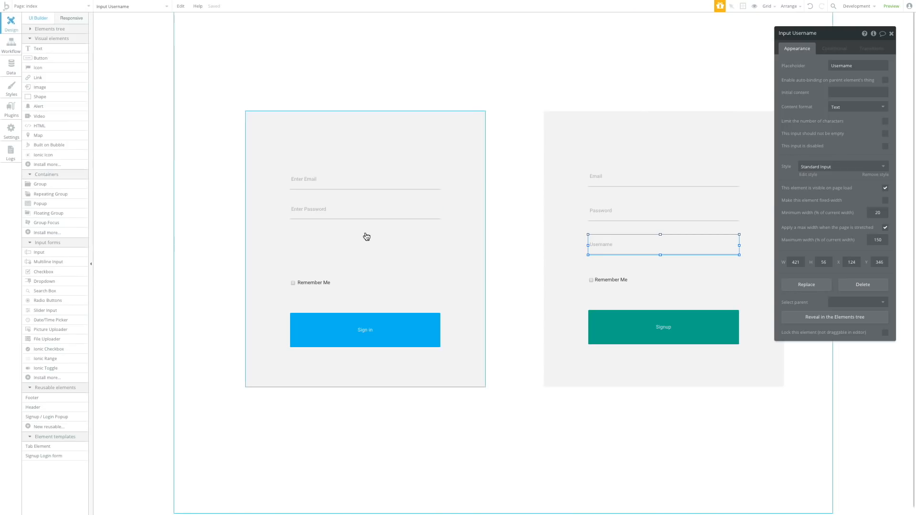
click(657, 326)
click(794, 99)
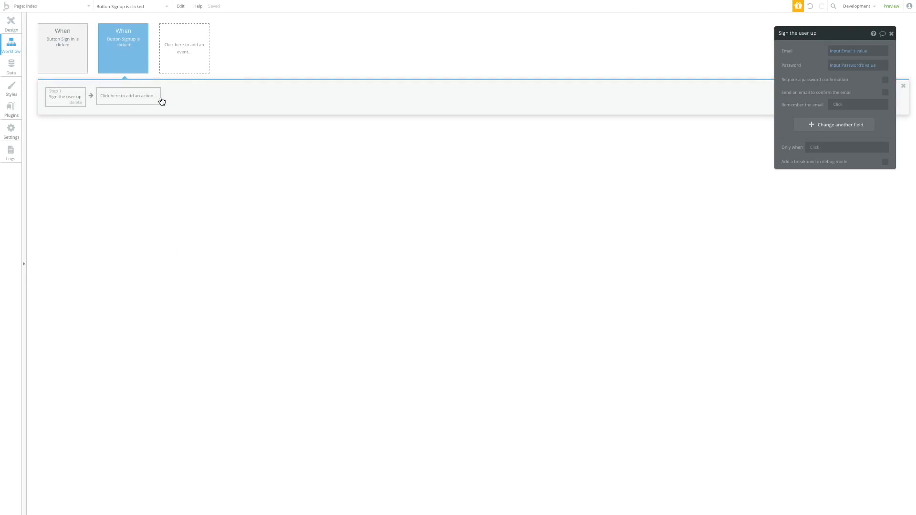
Add a changed field to the Sign the user up action that sets username to Input Username's value
click(134, 97)
click(66, 96)
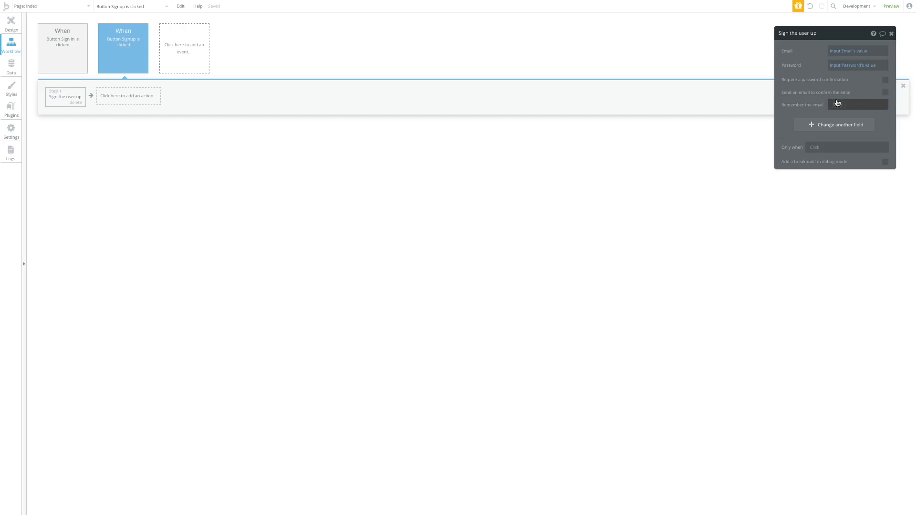
click(837, 125)
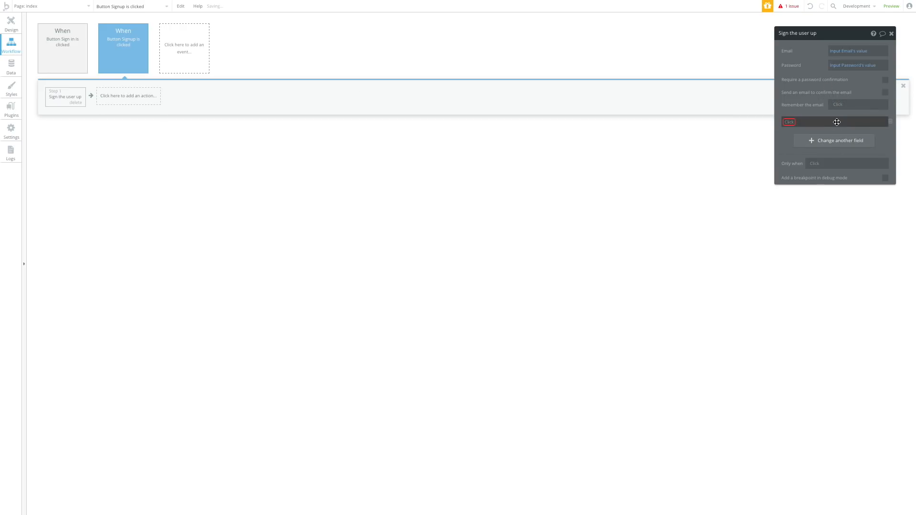
click(789, 121)
click(794, 110)
click(790, 122)
click(797, 131)
click(821, 124)
click(913, 124)
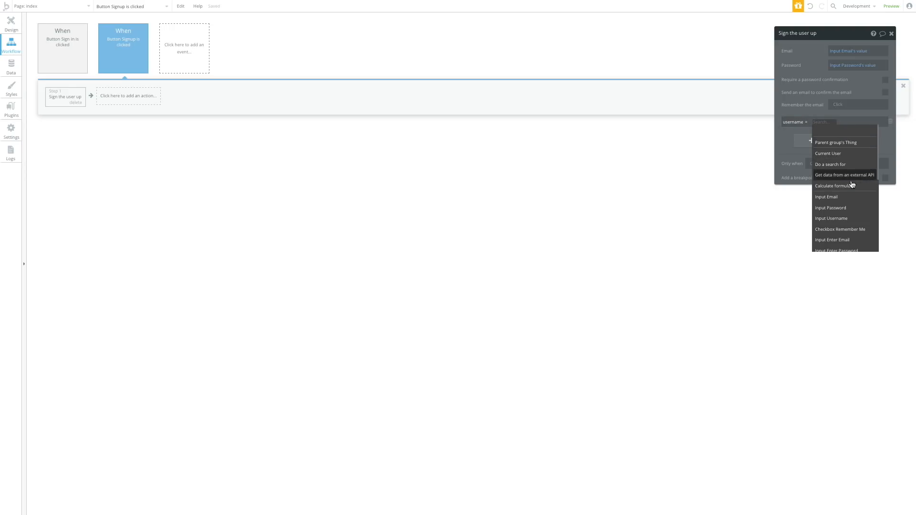
click(825, 218)
click(849, 122)
click(854, 133)
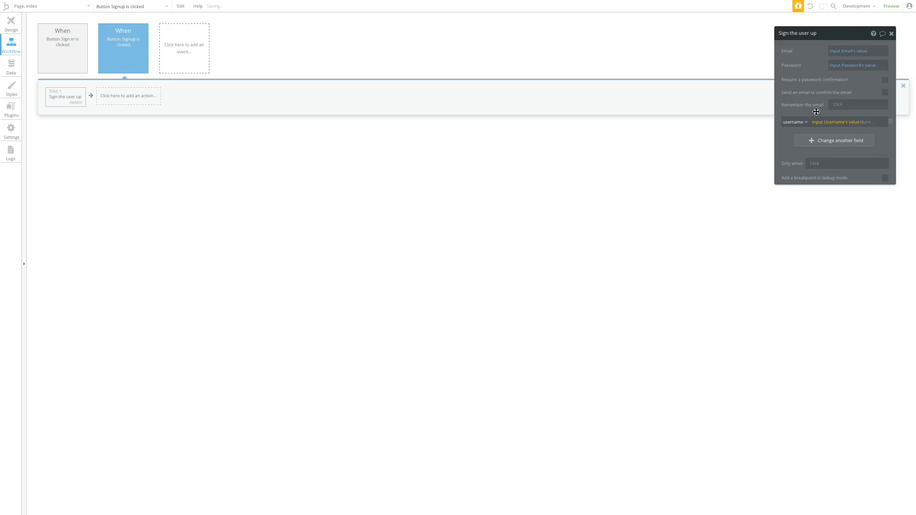
Return to the index page design and look over the Enter Email and Username inputs of the two forms
click(11, 24)
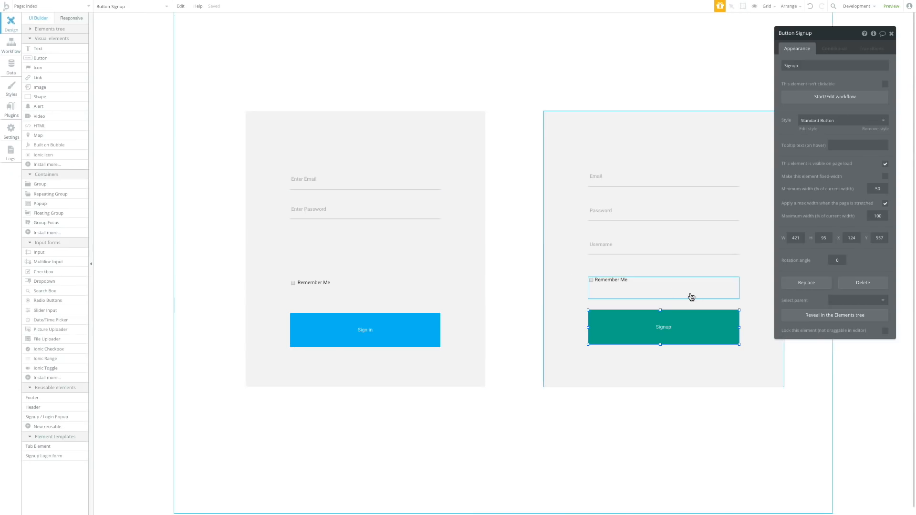
click(643, 244)
click(356, 180)
shift+click(341, 203)
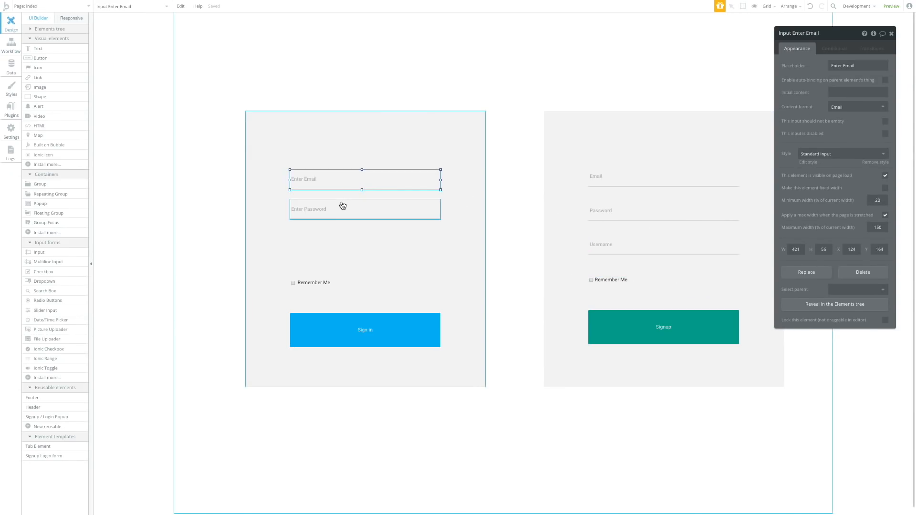
click(520, 206)
click(599, 244)
Create a new blank page named Home without cloning an existing page
click(43, 6)
click(36, 49)
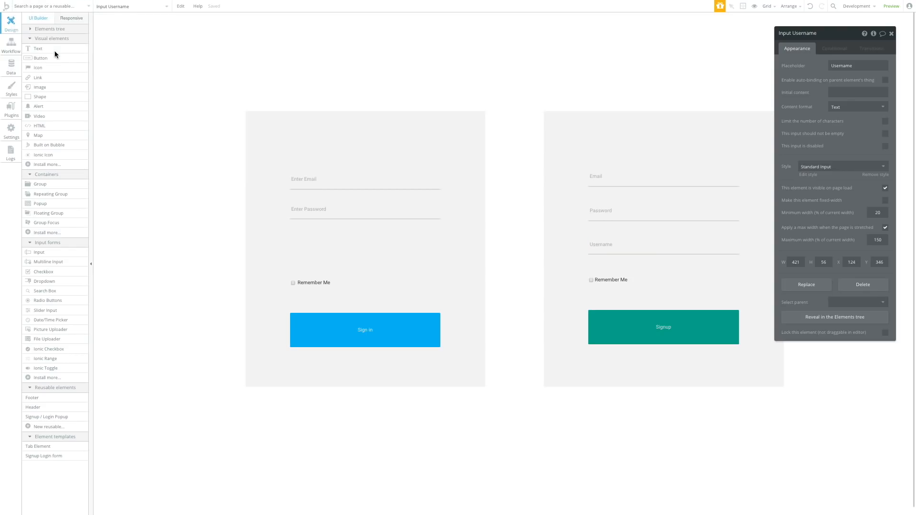
text(Home)
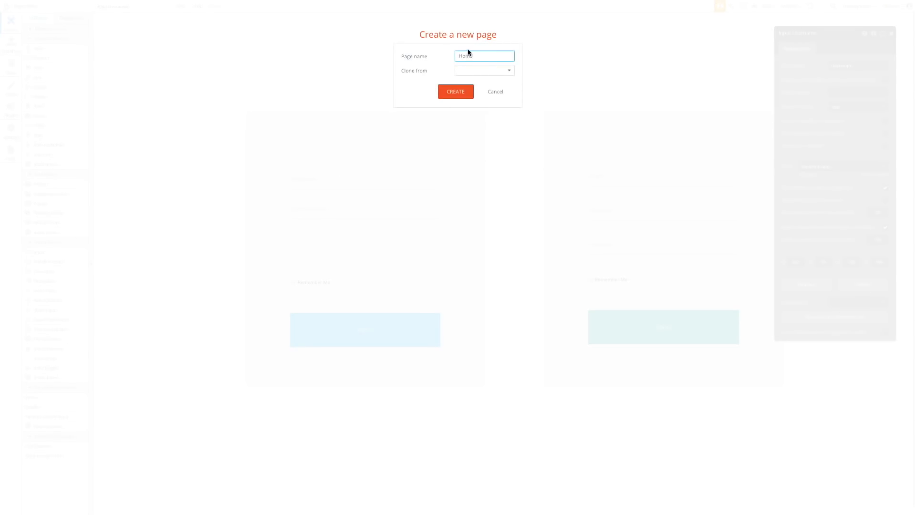
click(453, 91)
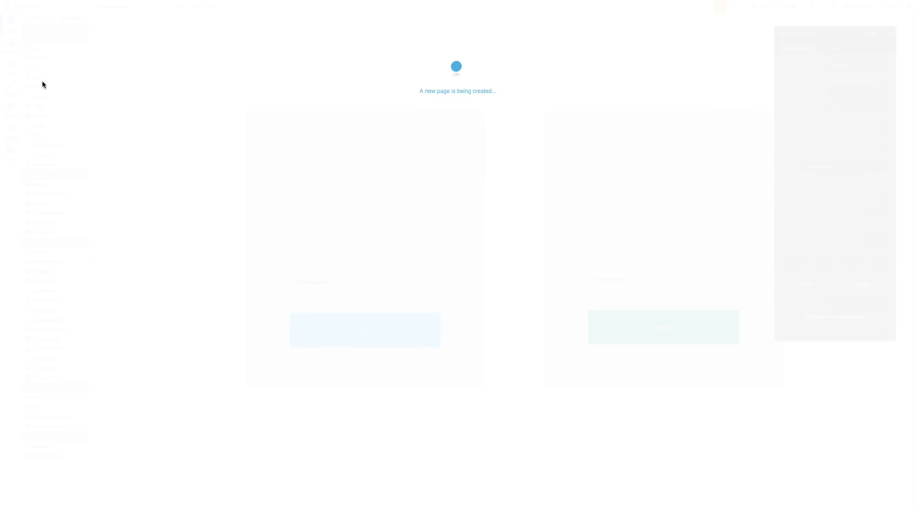
Create another new blank page named profile
click(34, 10)
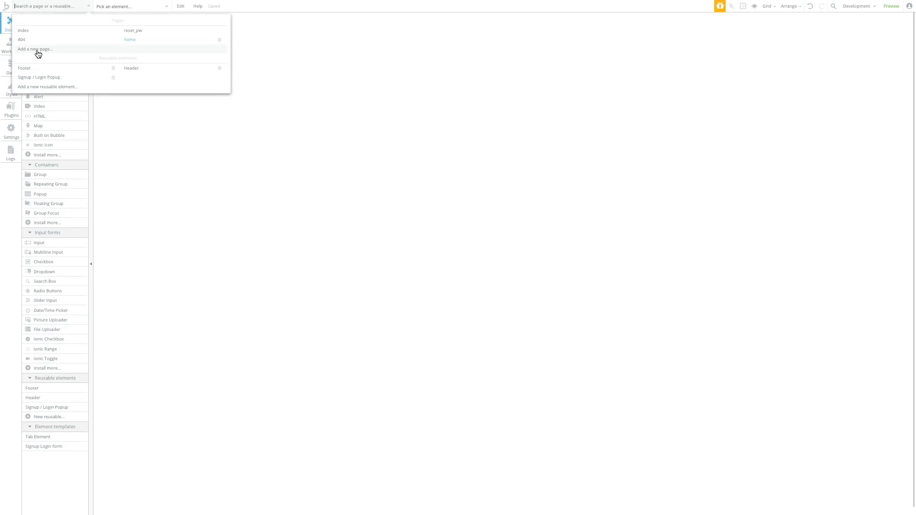
click(35, 49)
text(pr)
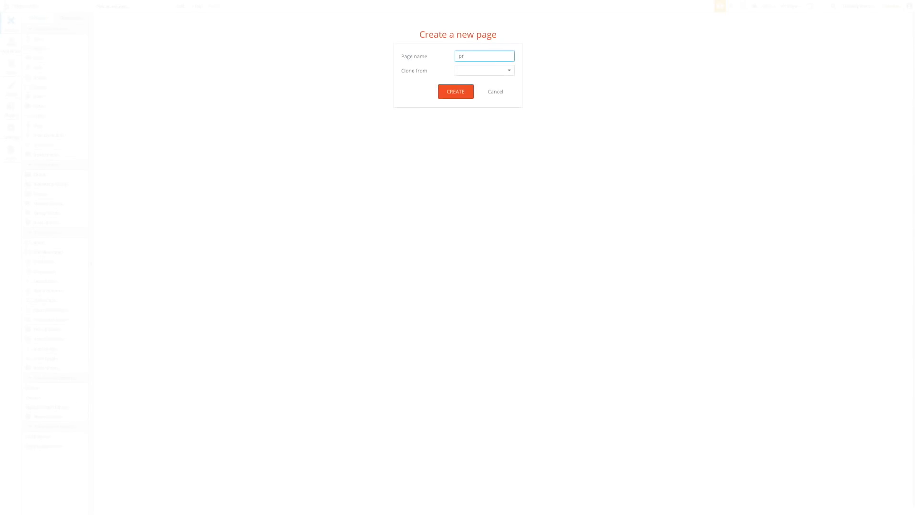
key(Return)
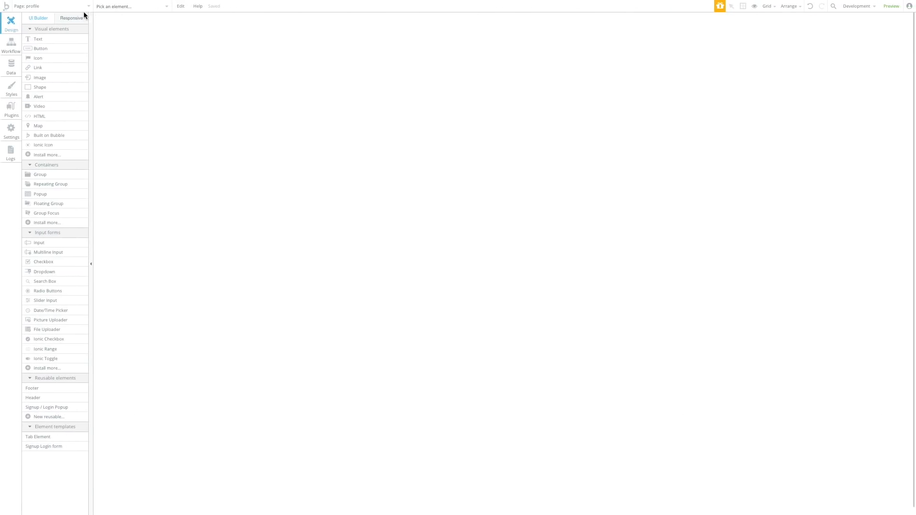
Enlarge the profile page to about 1744 px wide and 1266 px high
click(400, 157)
drag(491, 227, 431, 435)
drag(289, 214, 113, 217)
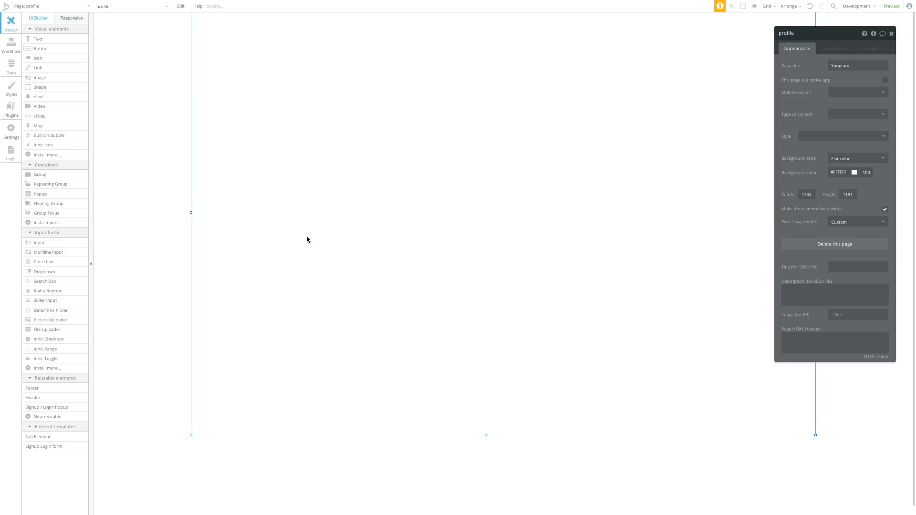
click(485, 435)
drag(484, 434, 460, 436)
click(416, 311)
Check the profile page's responsive view and turn off its fixed-width setting
click(79, 17)
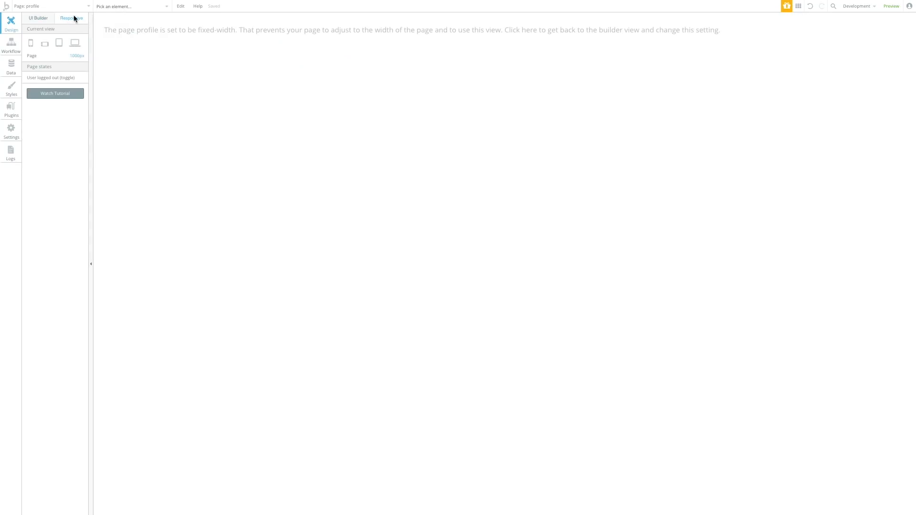
click(278, 67)
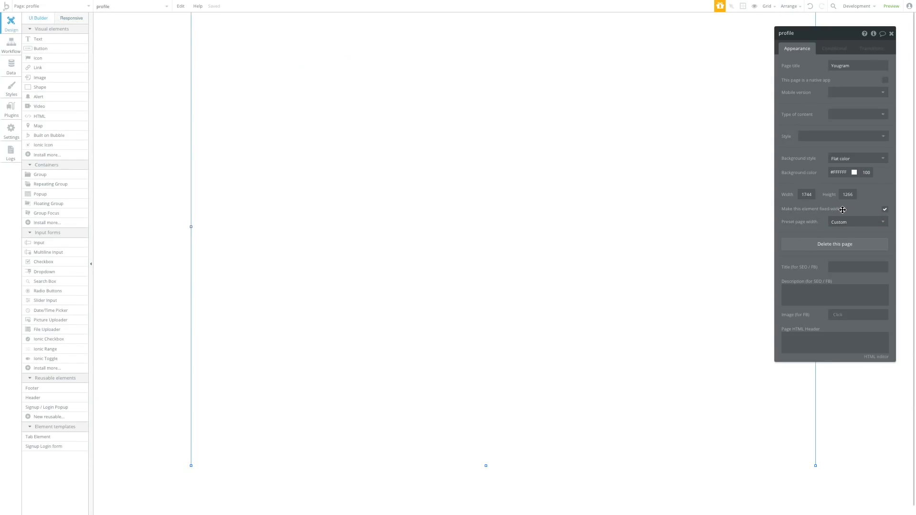
click(884, 214)
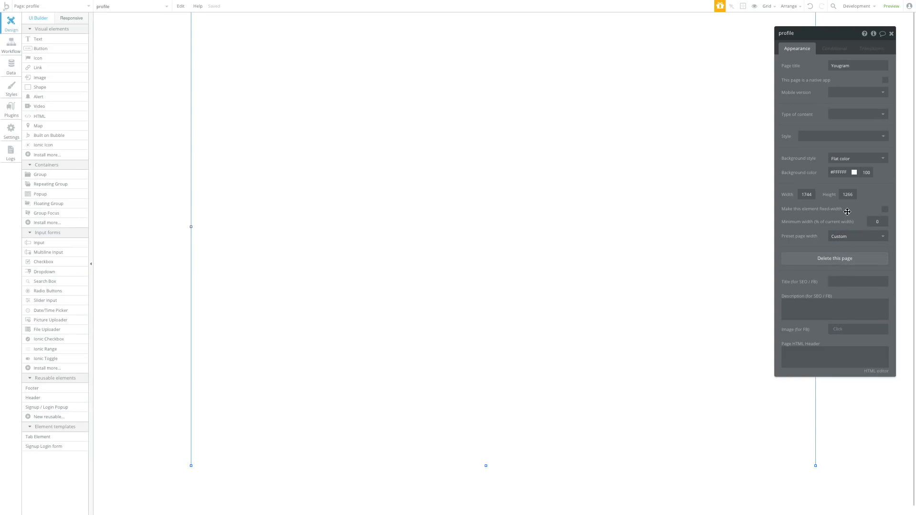
Set the profile page's preset page width to Full width, leaving its mobile version unset
click(851, 92)
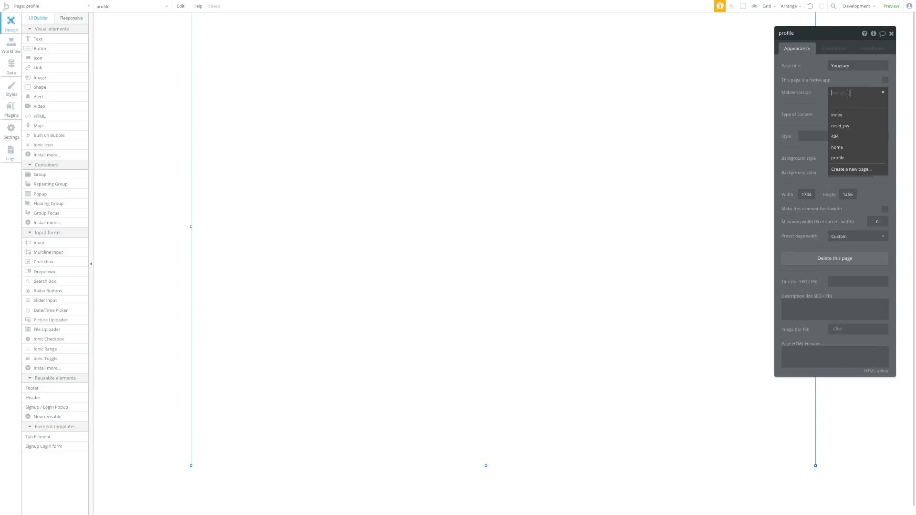
click(815, 96)
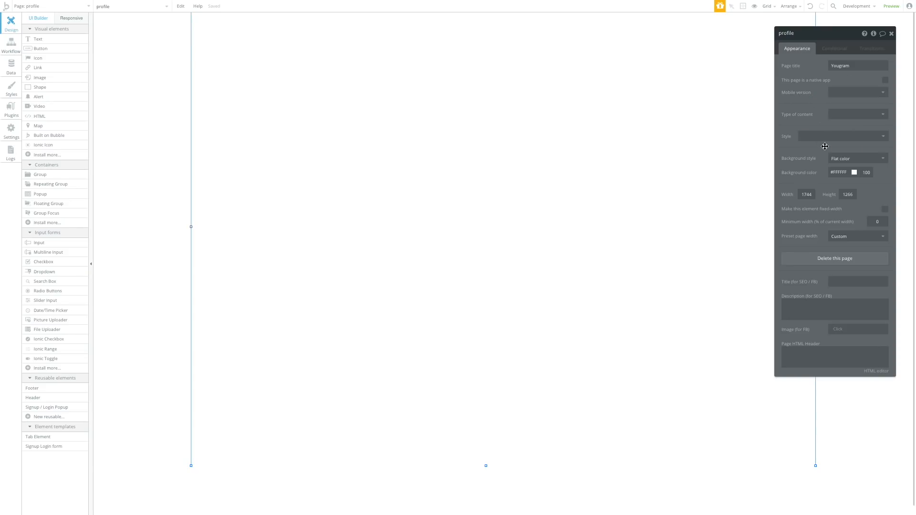
click(864, 236)
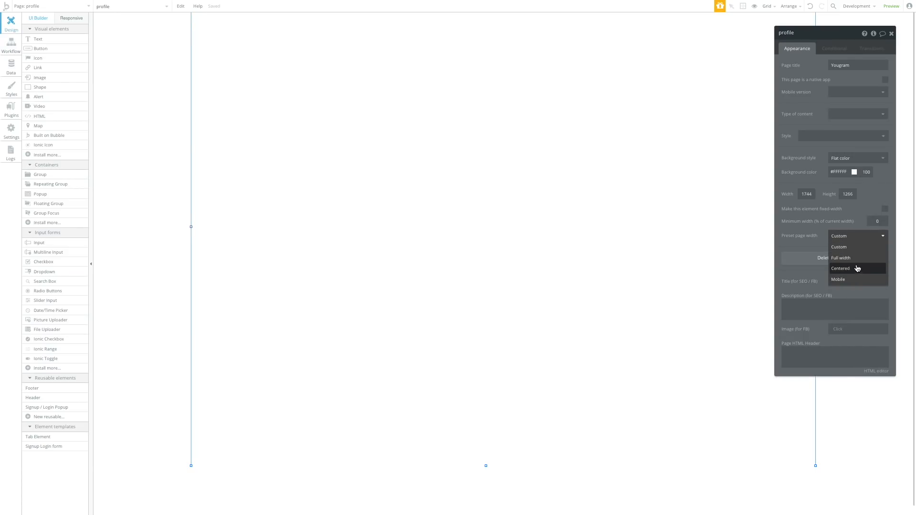
click(848, 248)
click(866, 238)
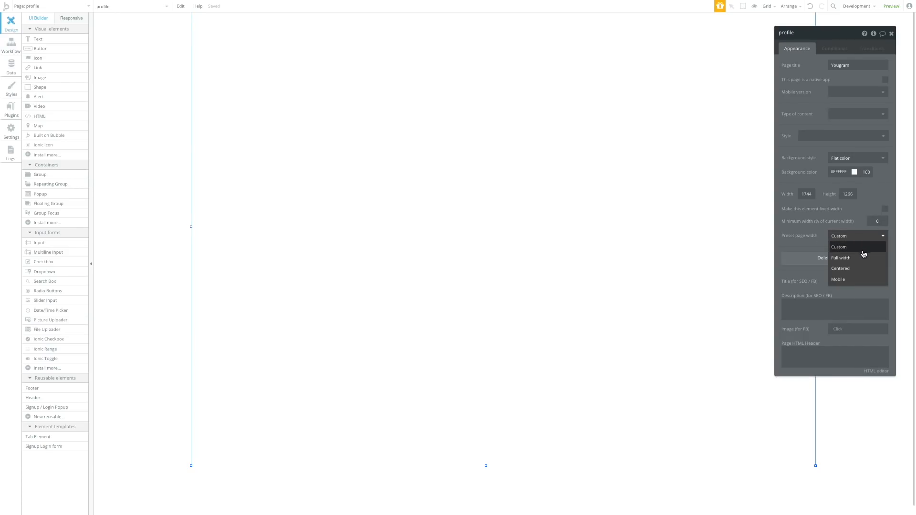
click(842, 258)
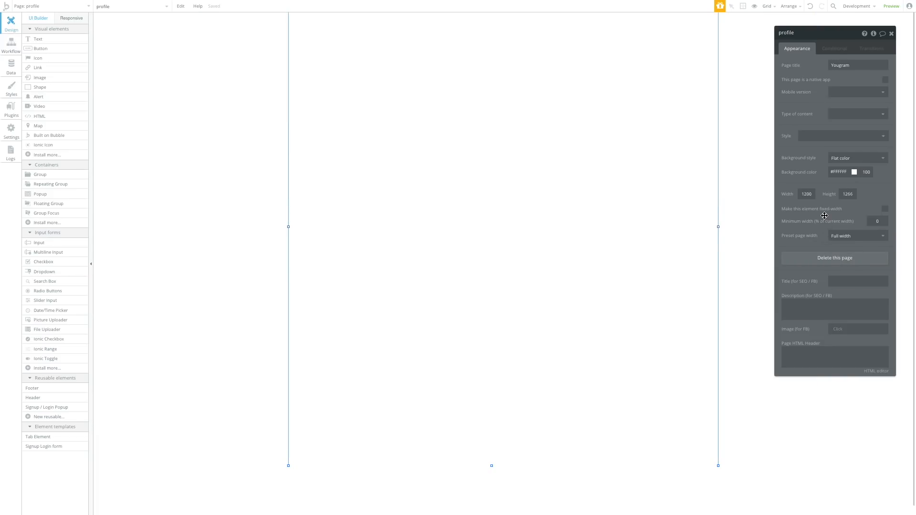
Examine the profile page in the responsive view at phone, tablet and laptop widths, and return to the builder view
click(69, 19)
click(36, 20)
click(61, 17)
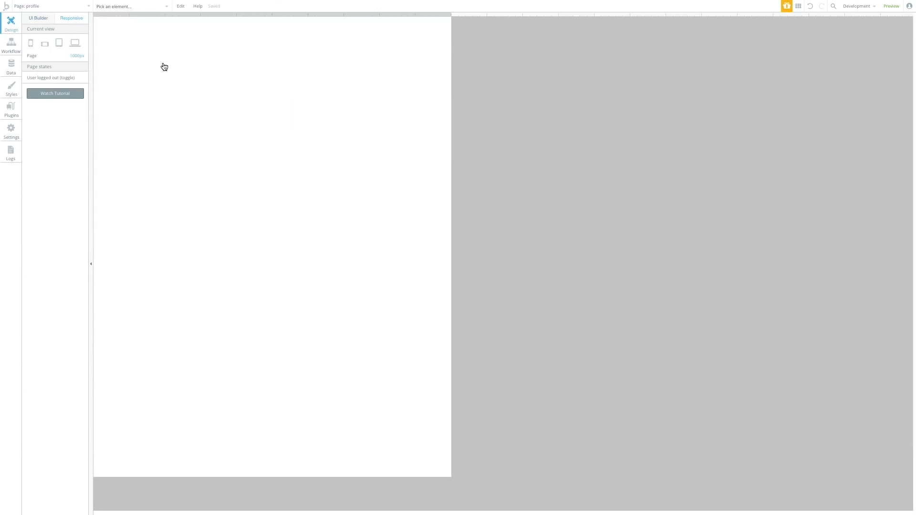
click(175, 74)
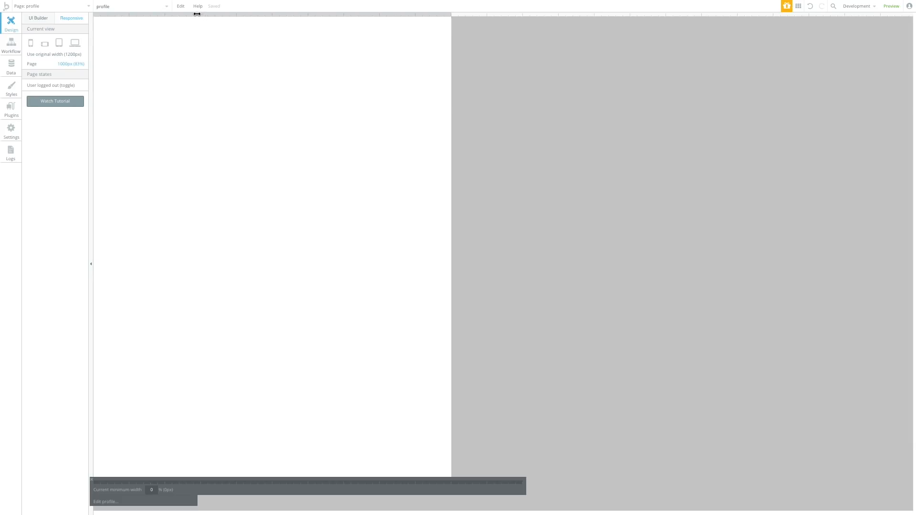
click(45, 19)
click(62, 17)
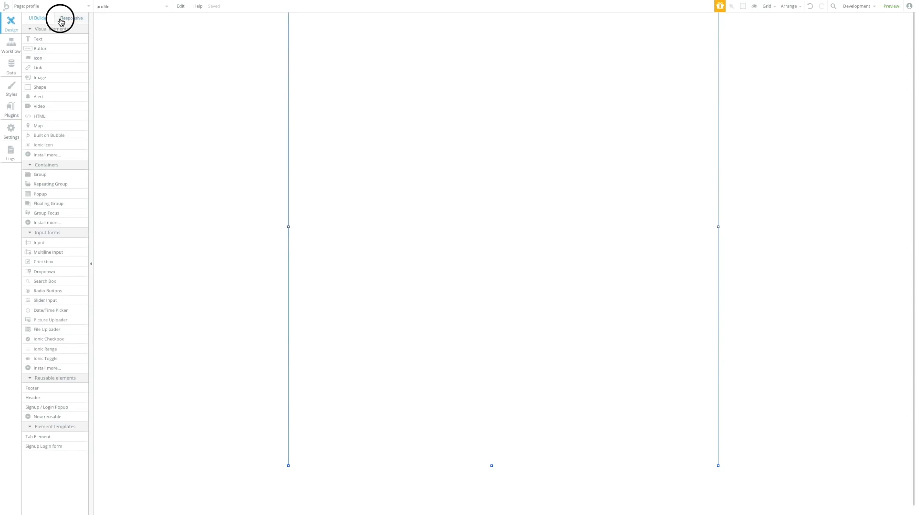
click(56, 43)
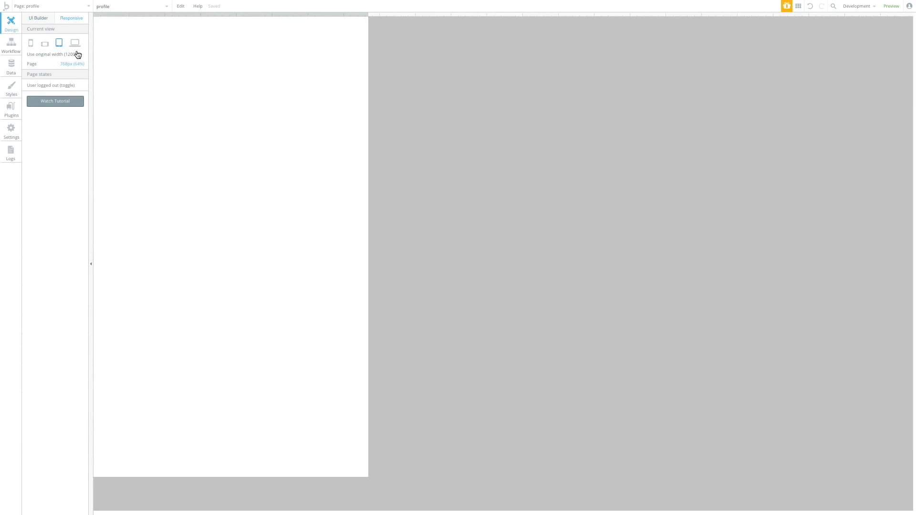
click(30, 43)
click(59, 43)
click(75, 43)
click(45, 44)
click(30, 43)
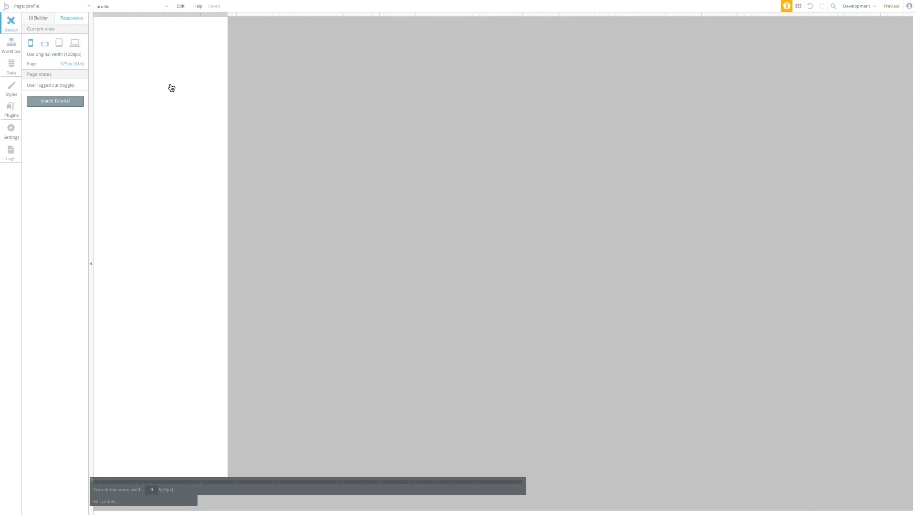
click(40, 19)
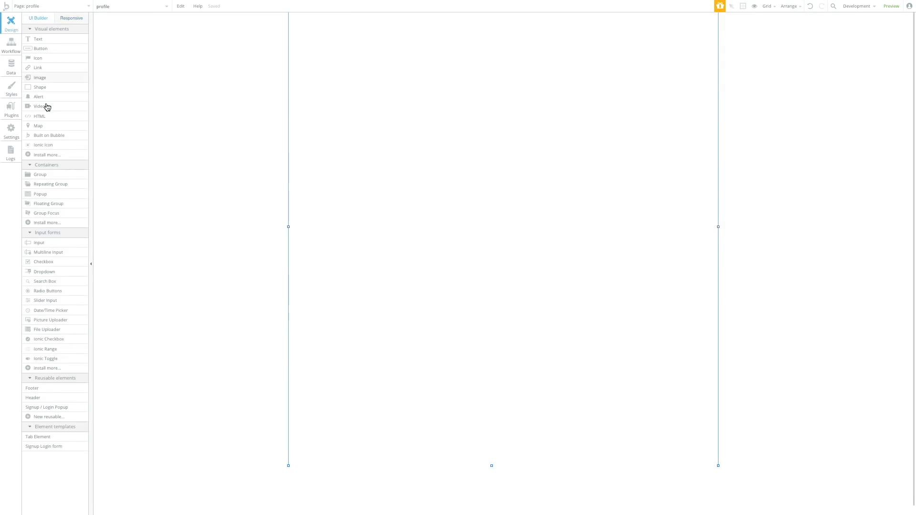
click(66, 21)
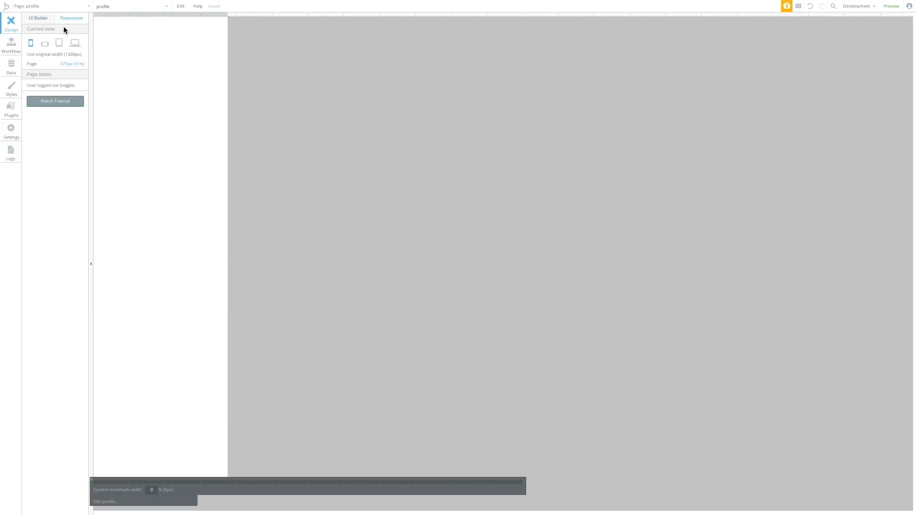
click(42, 21)
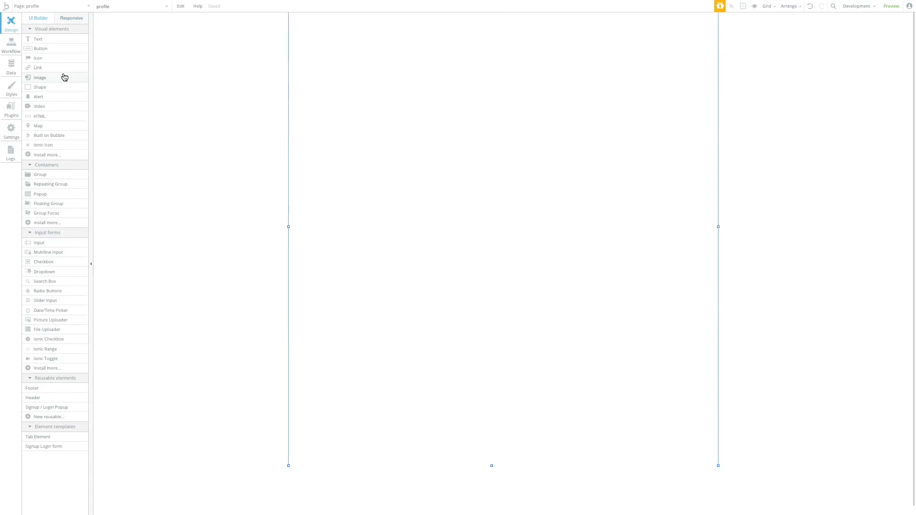
Open the home page and enlarge it to about 1453 px wide and 1197 px high
click(79, 7)
click(168, 42)
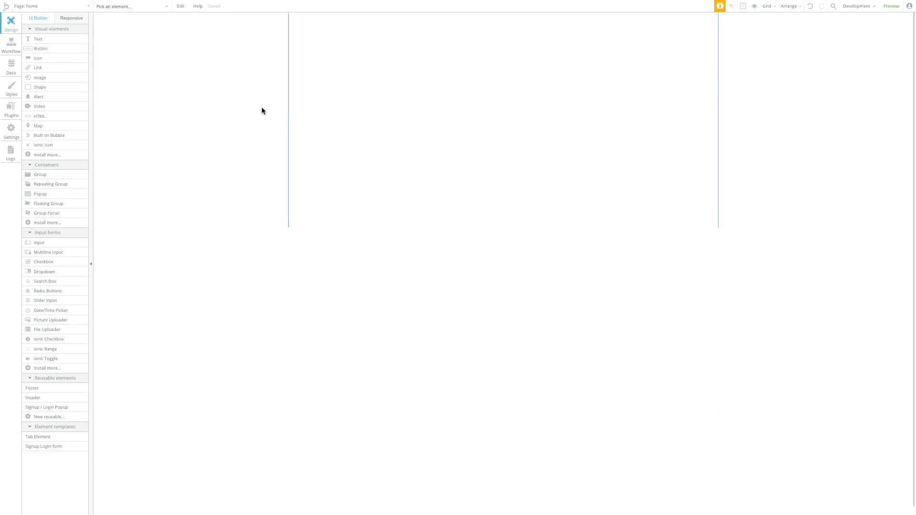
click(51, 44)
click(435, 40)
click(452, 116)
drag(491, 227, 477, 399)
drag(288, 196, 243, 195)
drag(489, 401, 474, 440)
Add a "Hello username" text about 404 by 87 px near the home page's upper edge, styled as Heading 3, and move it slightly lower
drag(519, 57, 311, 61)
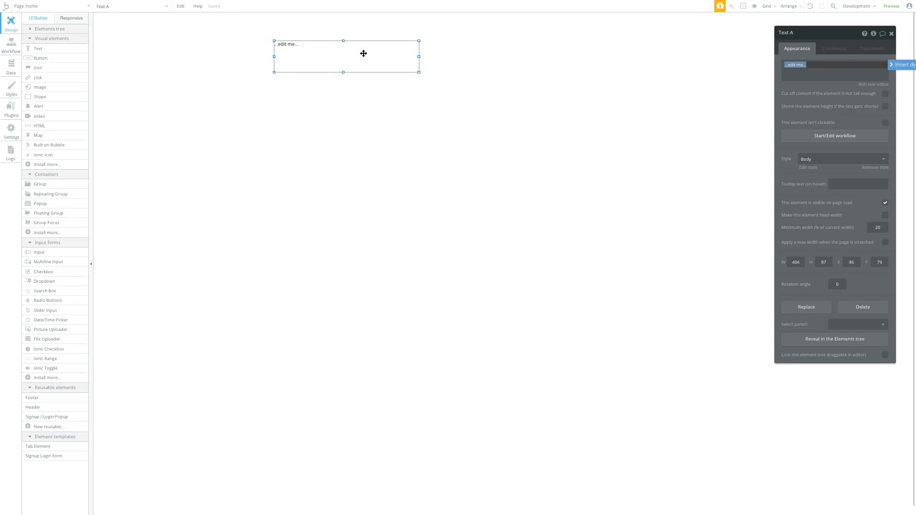
text(Hello username)
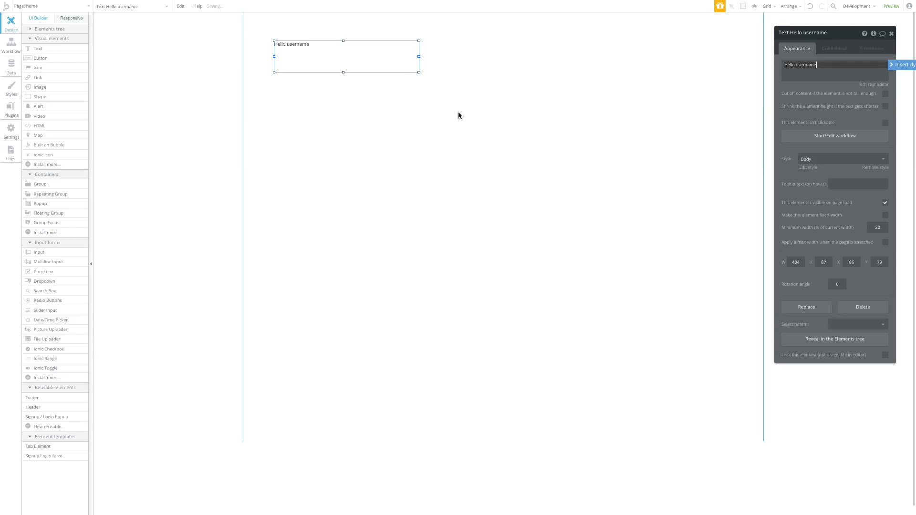
click(849, 159)
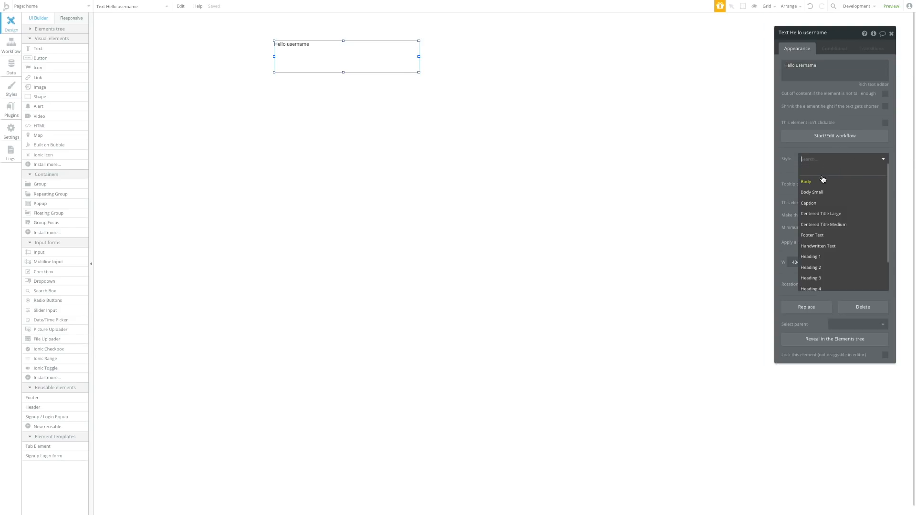
click(818, 280)
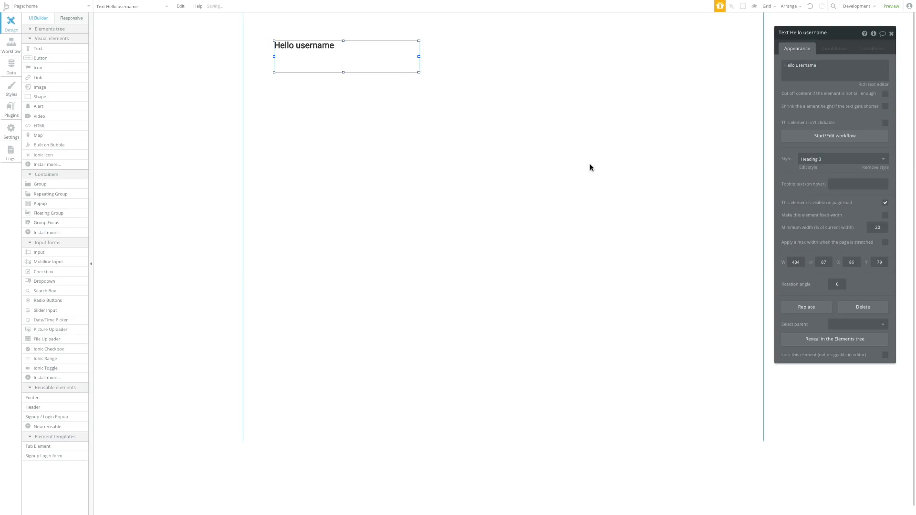
drag(371, 65, 370, 94)
click(453, 453)
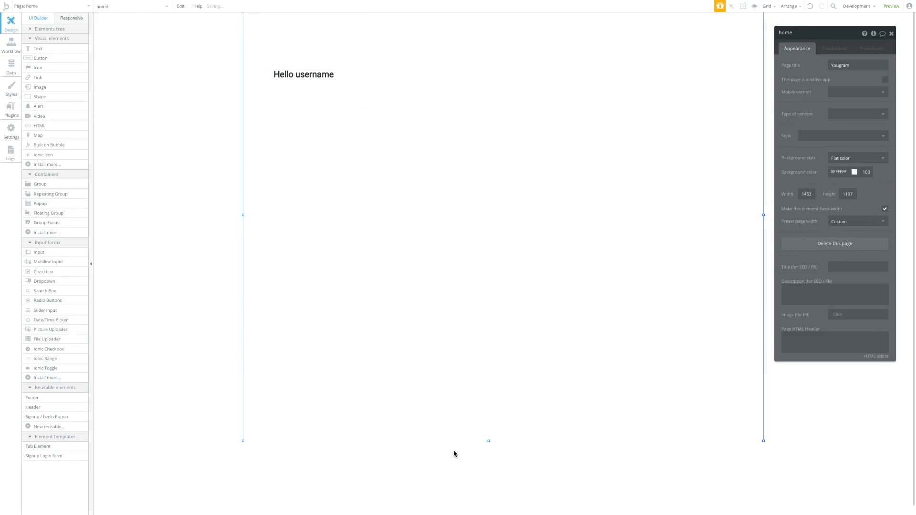
Enlarge the home page to about 1693 px wide and 1382 px high, and shift the greeting text toward the page's left edge
drag(488, 441, 488, 507)
drag(244, 246, 187, 266)
drag(363, 89, 275, 91)
click(448, 168)
click(332, 104)
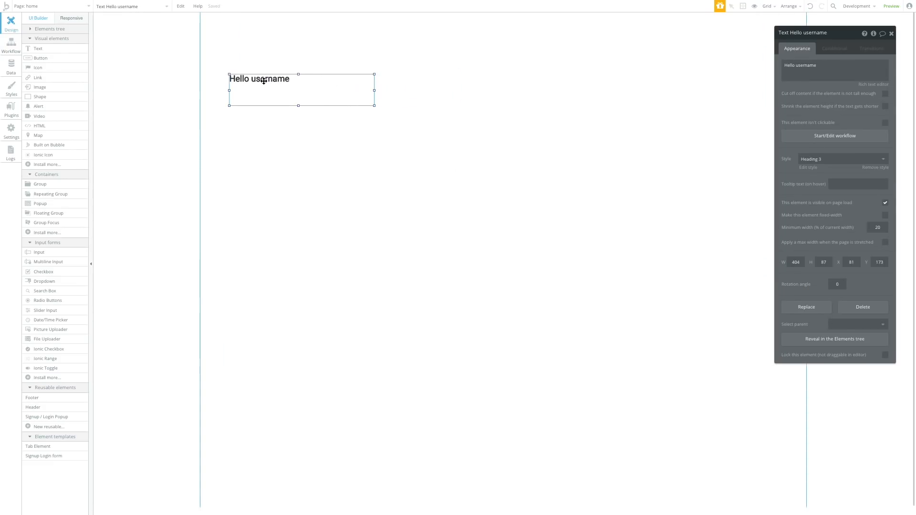
Turn on vertical text centering in the Heading 3 style, then nudge the greeting text slightly left and up
click(807, 167)
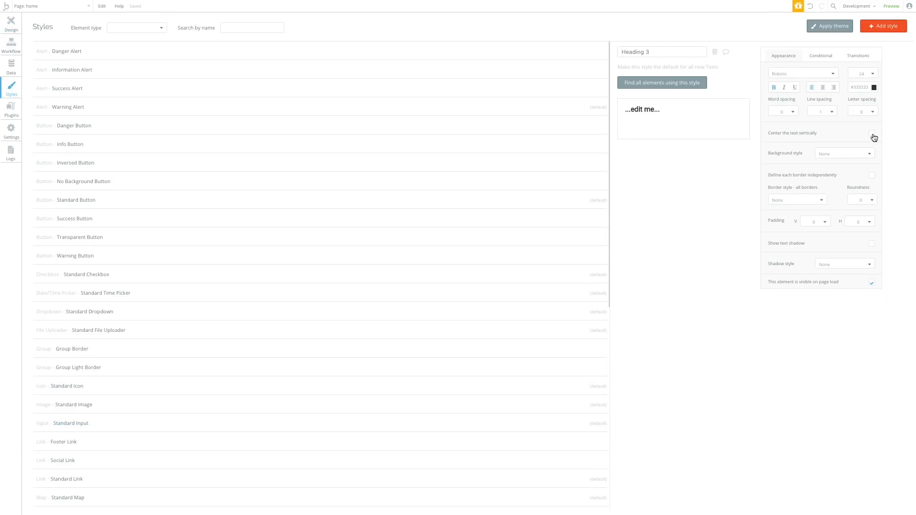
click(13, 26)
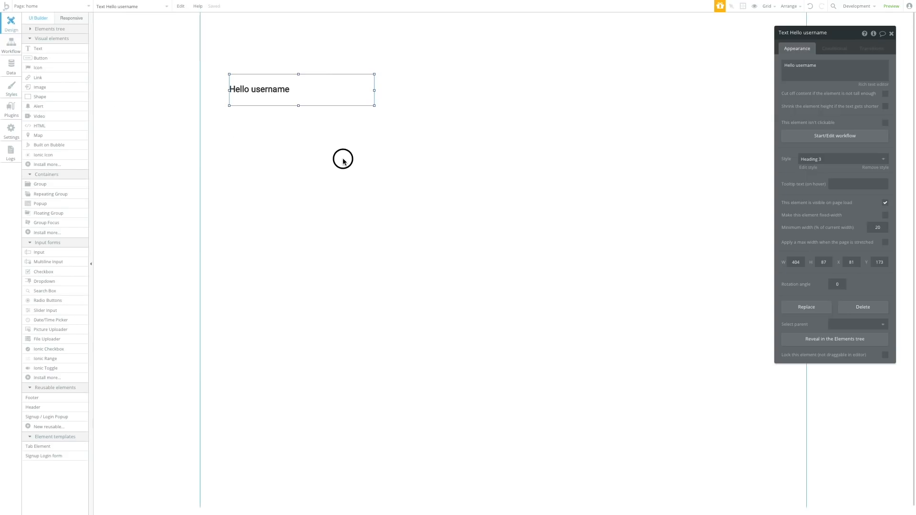
drag(296, 88, 294, 85)
click(296, 122)
click(295, 100)
Add a button about 282 by 61 px and place it well below the greeting text, aligned with its left edge
click(37, 58)
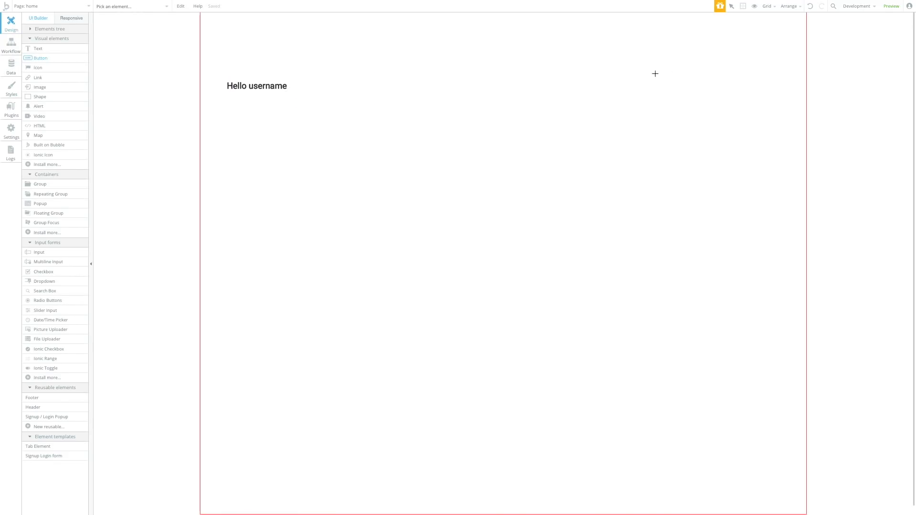
mouse_move(529, 93)
mouse_down()
mouse_move(587, 123)
mouse_move(630, 123)
mouse_up()
drag(544, 108, 266, 178)
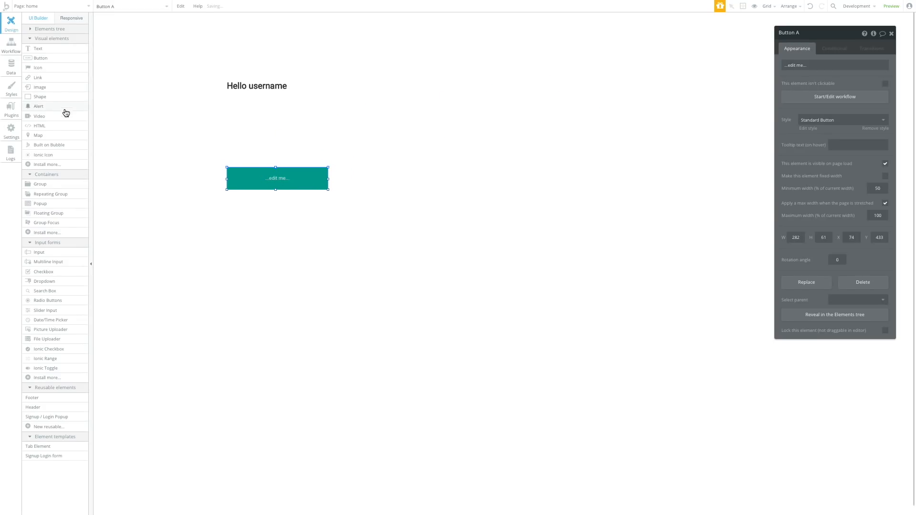
Add a multiline input about 1430 px wide and 91 px high between the greeting text and the button
click(48, 262)
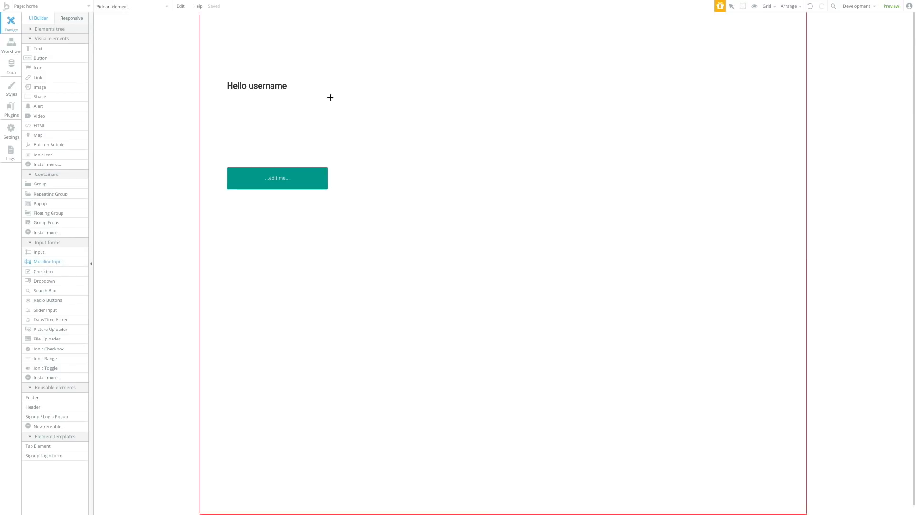
drag(293, 105, 486, 137)
mouse_move(437, 123)
mouse_down()
mouse_move(376, 129)
mouse_move(739, 105)
mouse_up()
Move the button slightly lower and increase its height to about 86 px
click(266, 183)
click(275, 191)
click(276, 187)
drag(276, 190, 315, 190)
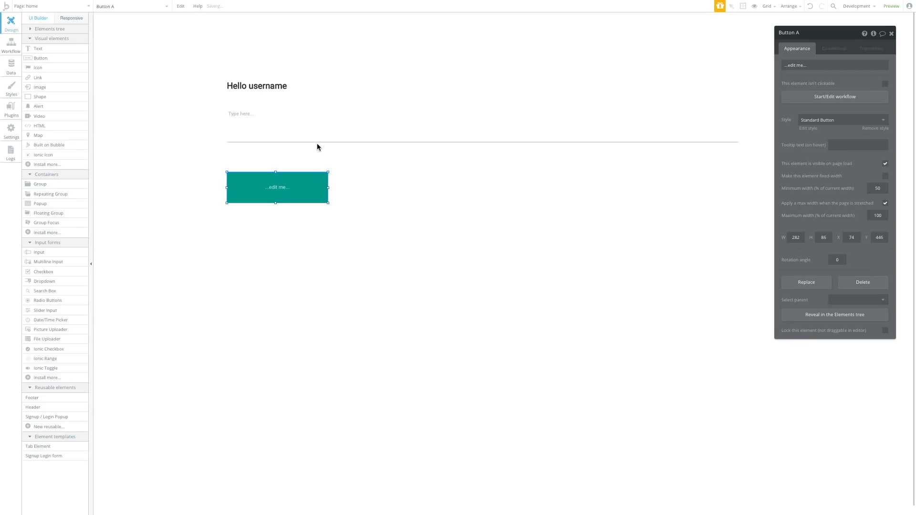
Move the multiline input slightly lower and set its placeholder to "Say something to the world!"
drag(315, 132, 316, 141)
double_click(316, 141)
text(Say something to th)
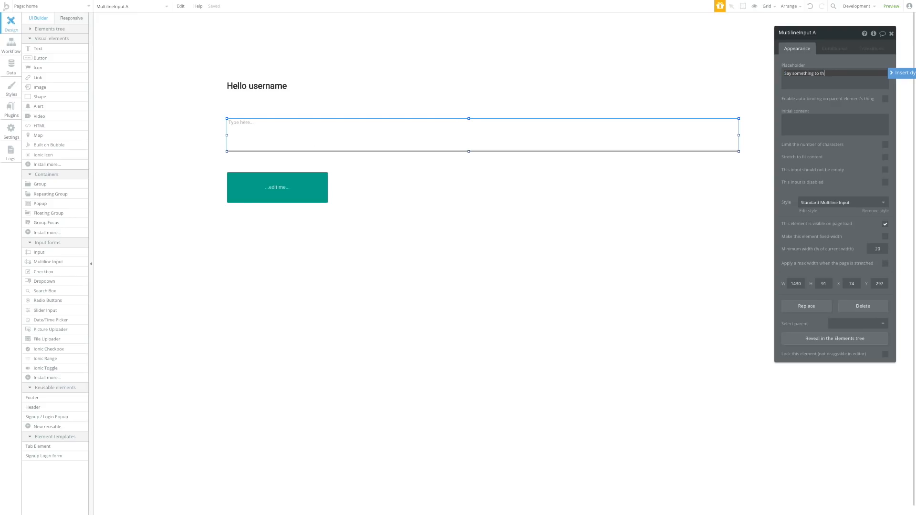
text(e world)
key(Return)
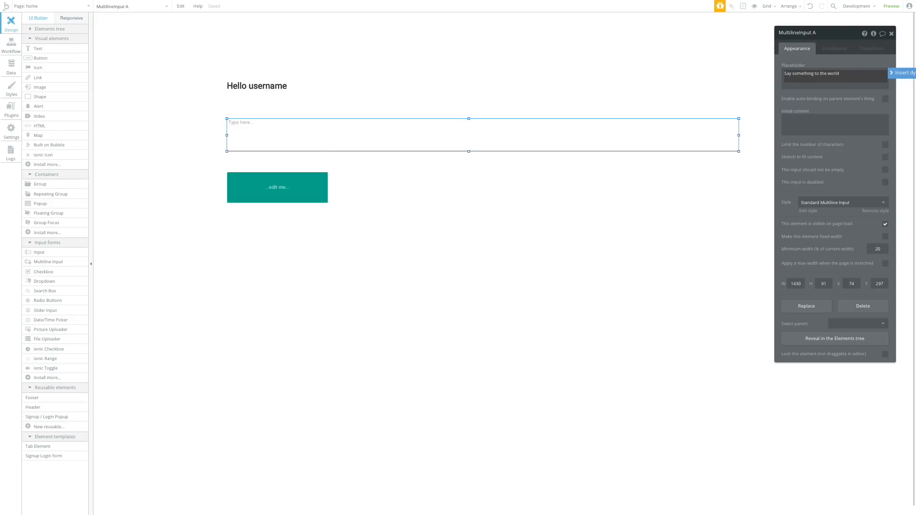
click(338, 89)
click(470, 137)
key(Right)
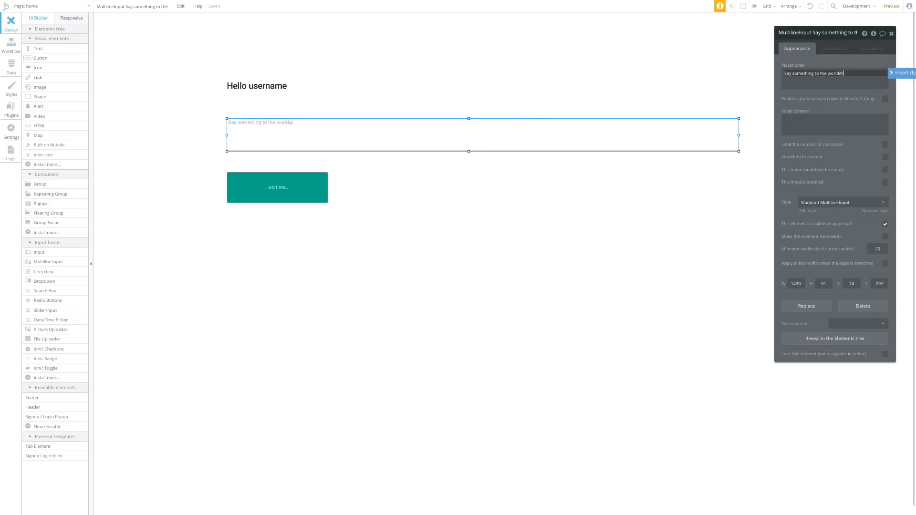
click(612, 237)
click(525, 138)
key(Right)
click(509, 204)
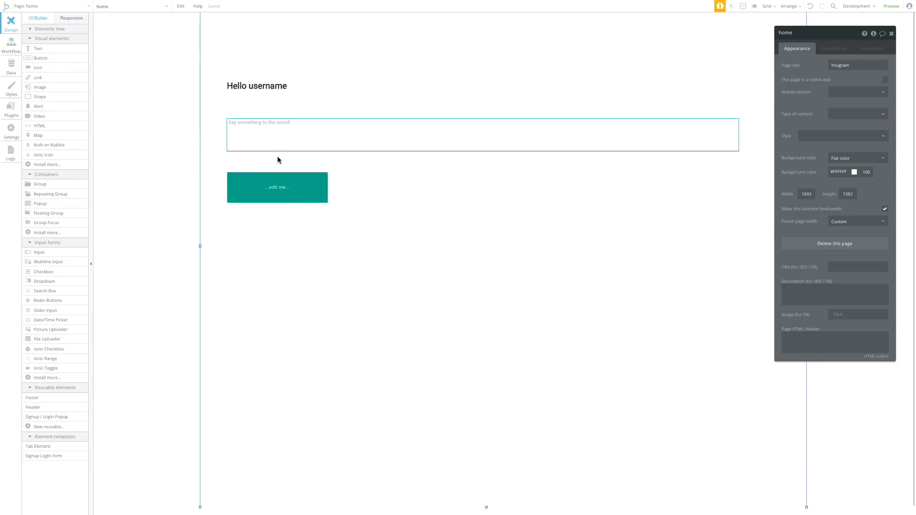
Label the button "Post" and move it lower to leave space beneath the multiline input
click(281, 187)
double_click(284, 191)
text(Post)
drag(306, 190, 299, 220)
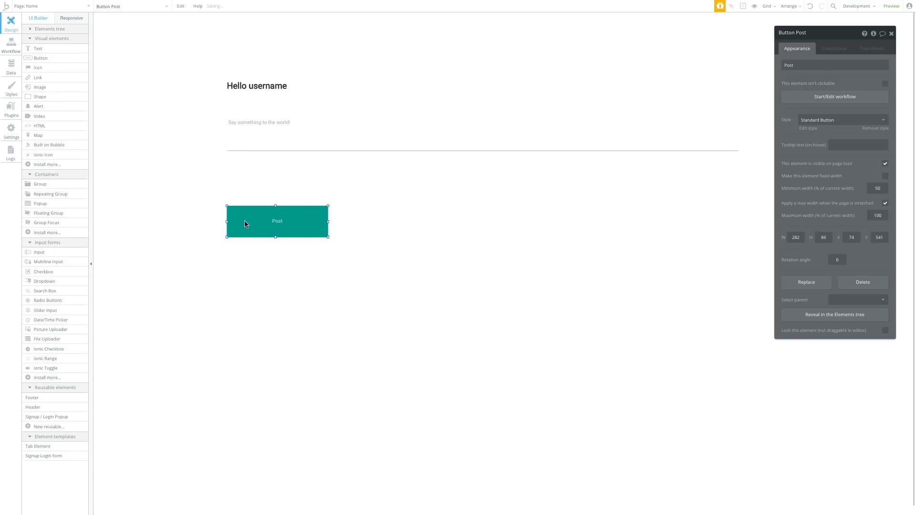
Add a picture uploader about 1430 px wide and 99 px high between the multiline input and the Post button
click(38, 331)
mouse_move(263, 165)
mouse_down()
mouse_move(382, 189)
mouse_move(305, 178)
mouse_move(738, 188)
mouse_up()
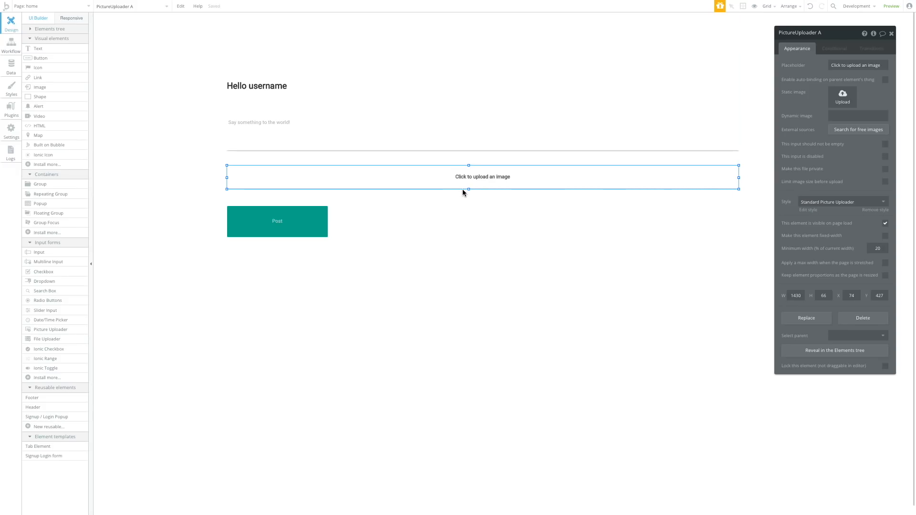
drag(468, 192, 468, 198)
Move the Post button slightly lower to widen the gap beneath the picture uploader
drag(288, 233, 505, 242)
click(475, 263)
click(286, 235)
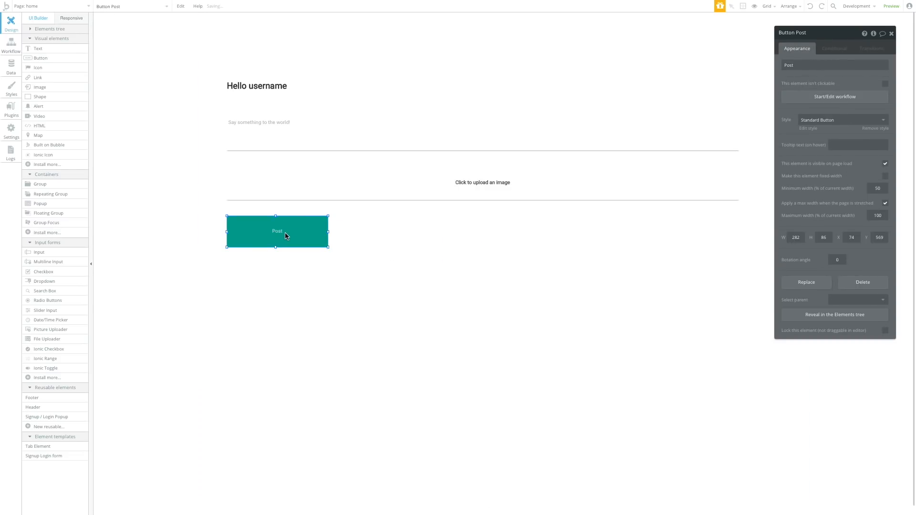
key(ctrl+d)
key(Delete)
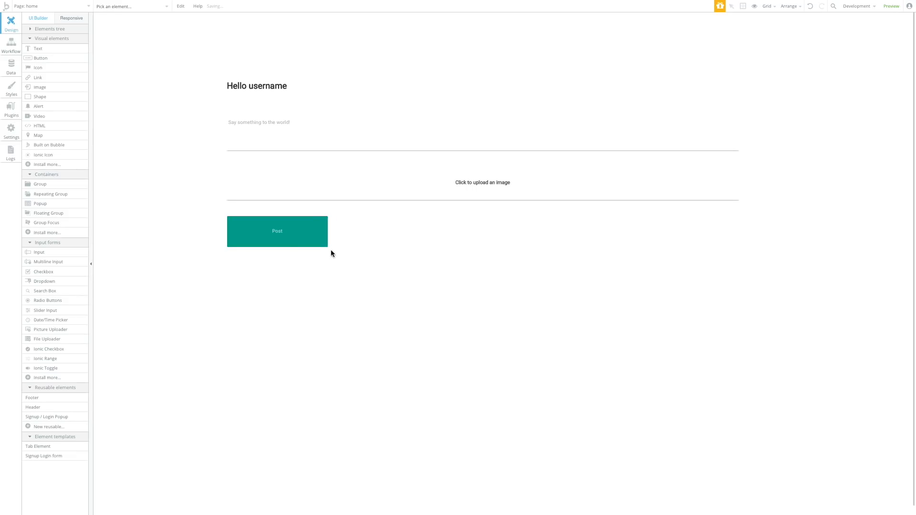
click(402, 256)
click(270, 98)
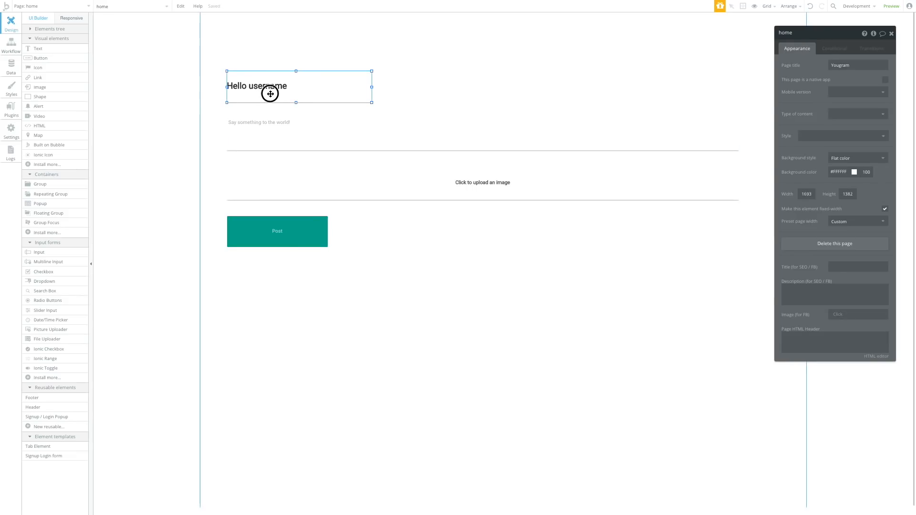
Extend the home page to about 1403 px high and add a repeating group about 1430 by 659 px beneath the Post button
click(324, 270)
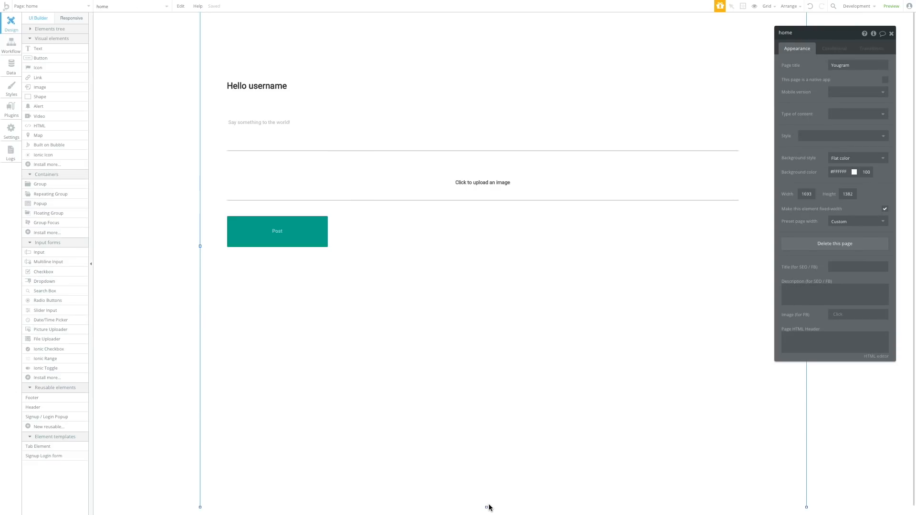
drag(486, 508, 486, 514)
click(55, 197)
drag(309, 285, 542, 385)
mouse_move(416, 329)
mouse_down()
mouse_move(331, 326)
mouse_move(339, 311)
mouse_up()
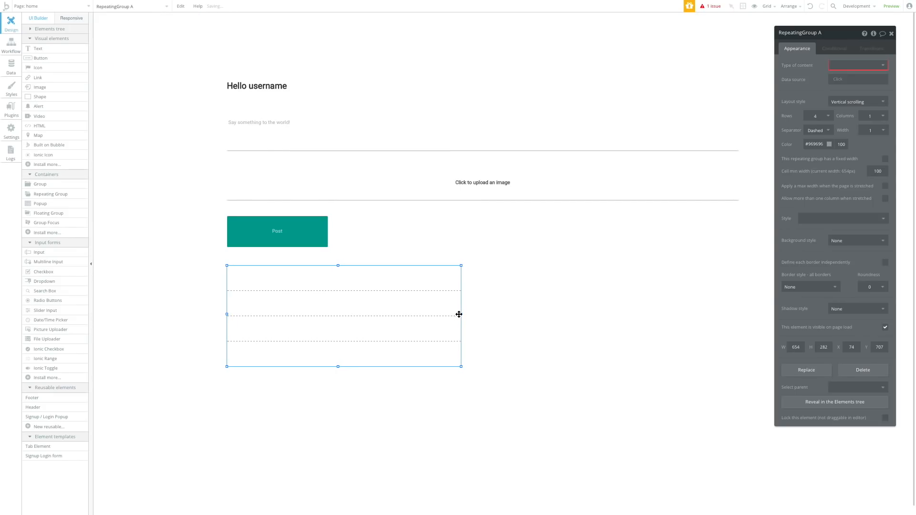
drag(462, 315, 739, 306)
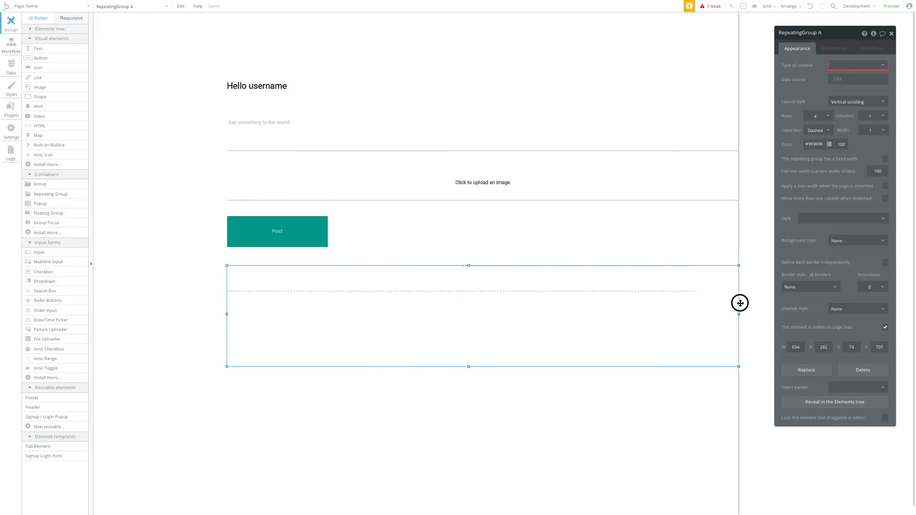
drag(470, 367, 412, 501)
scroll(284, 433, down, 1)
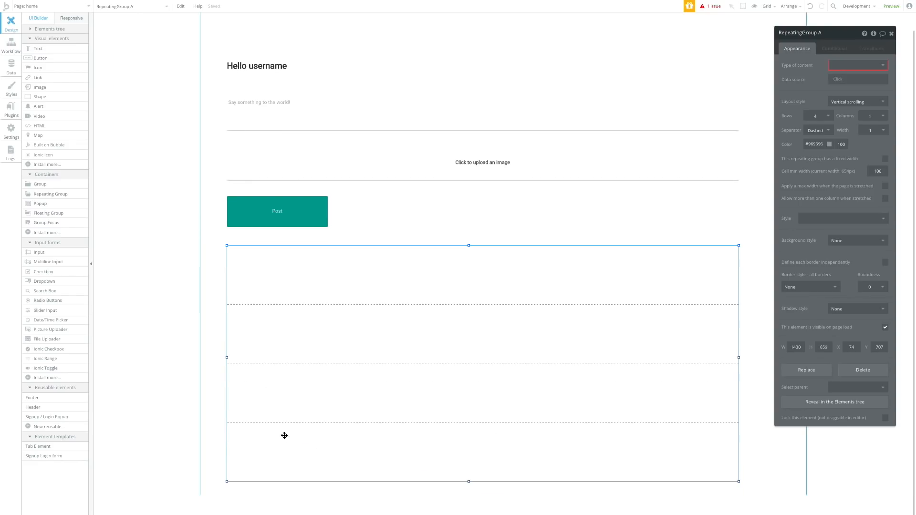
scroll(398, 365, up, 1)
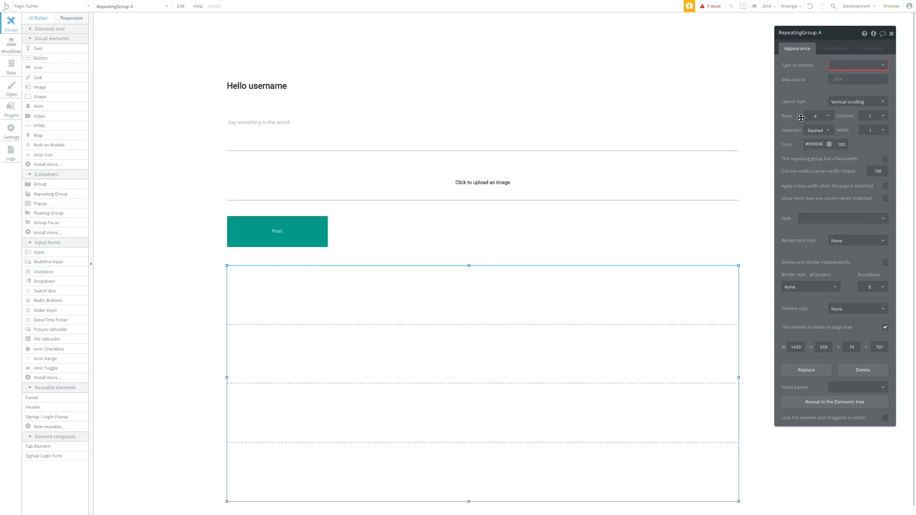
click(857, 102)
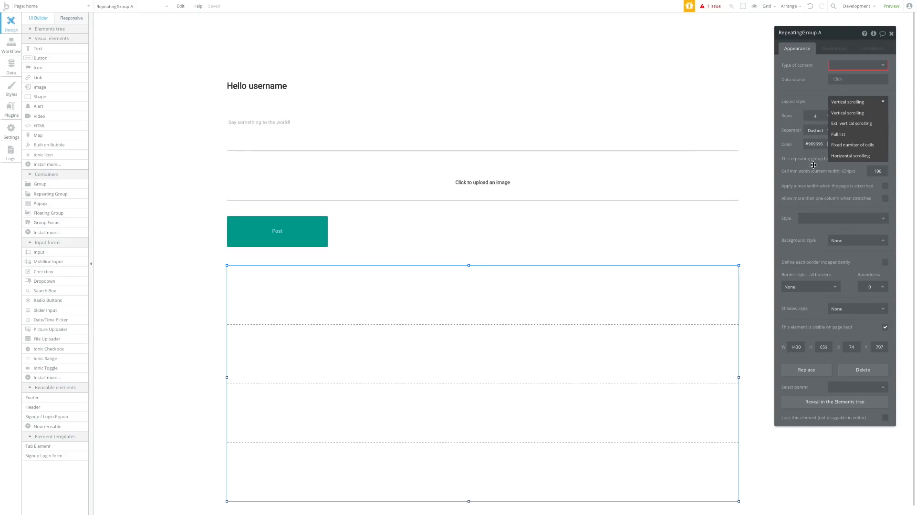
click(814, 97)
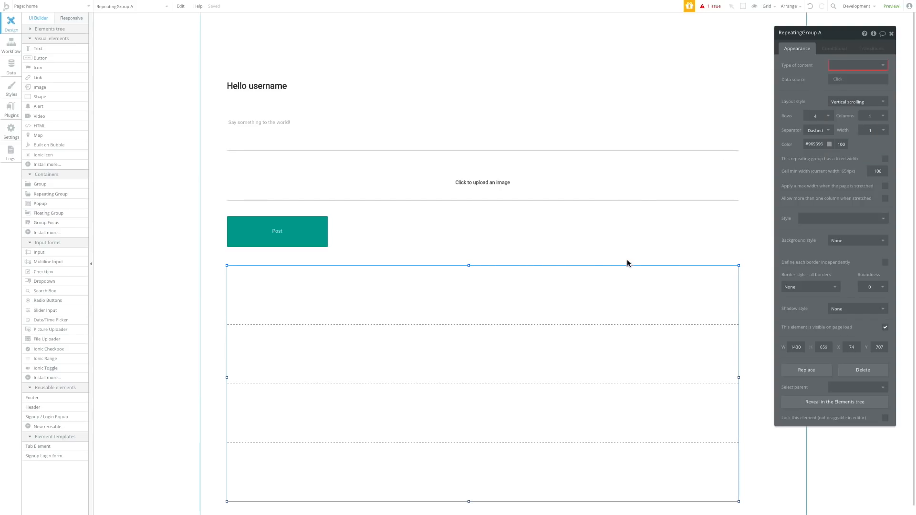
Center the greeting text, multiline input, picture uploader, Post button and repeating group horizontally on the page
click(615, 192)
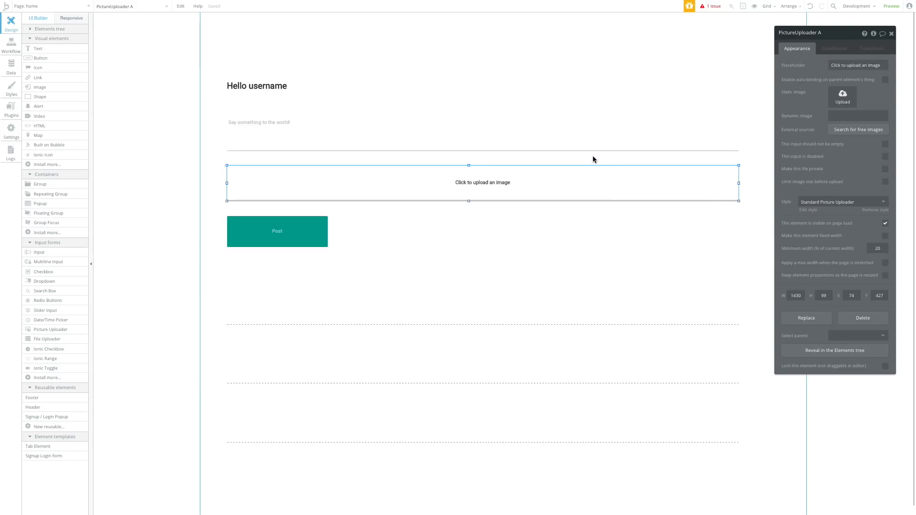
shift+click(597, 143)
shift+click(332, 82)
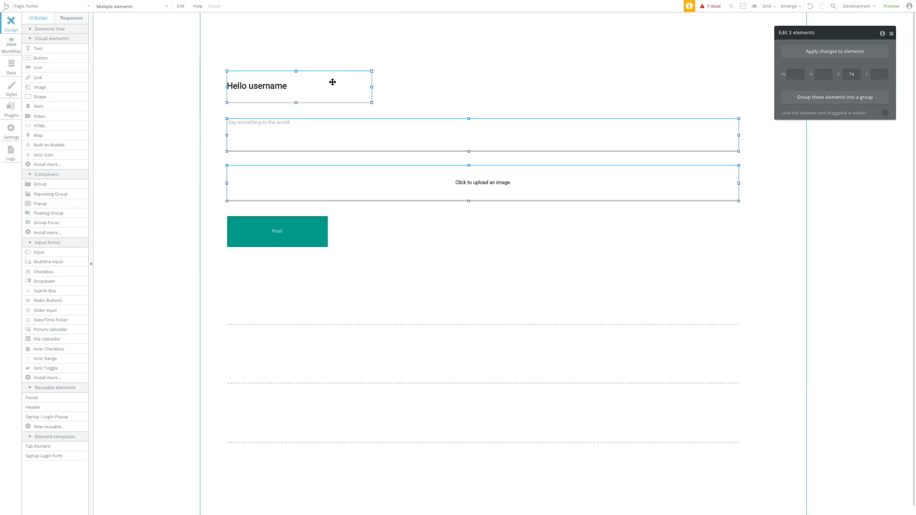
shift+click(313, 225)
shift+click(382, 315)
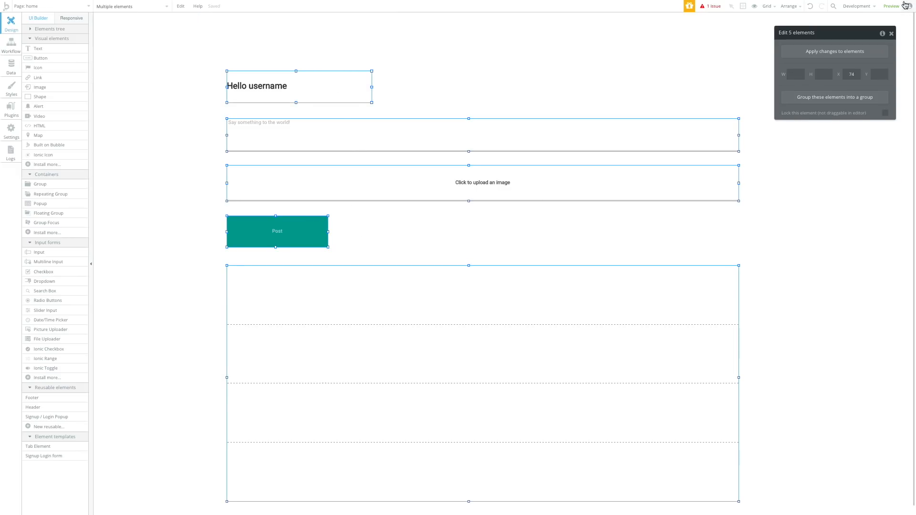
click(795, 10)
click(786, 42)
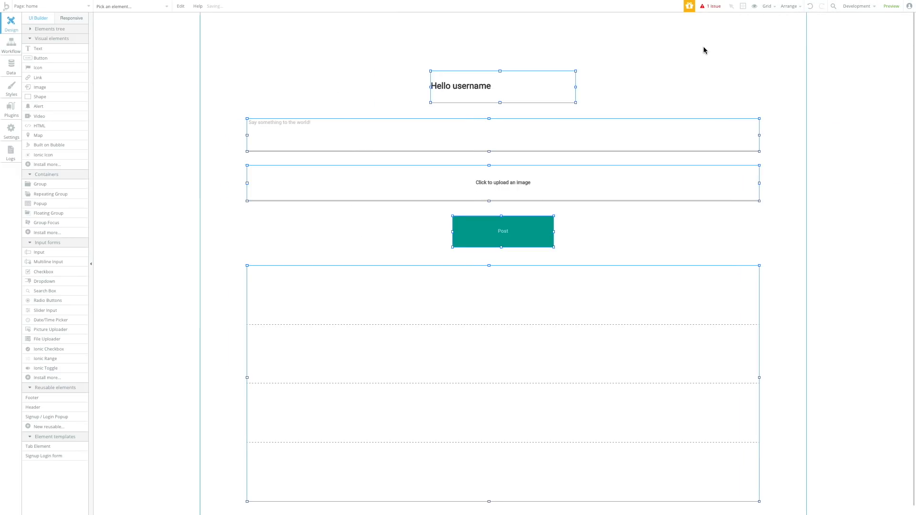
Move the greeting text and the Post button back to align with the multiline input's left edge
click(478, 97)
drag(476, 90, 293, 89)
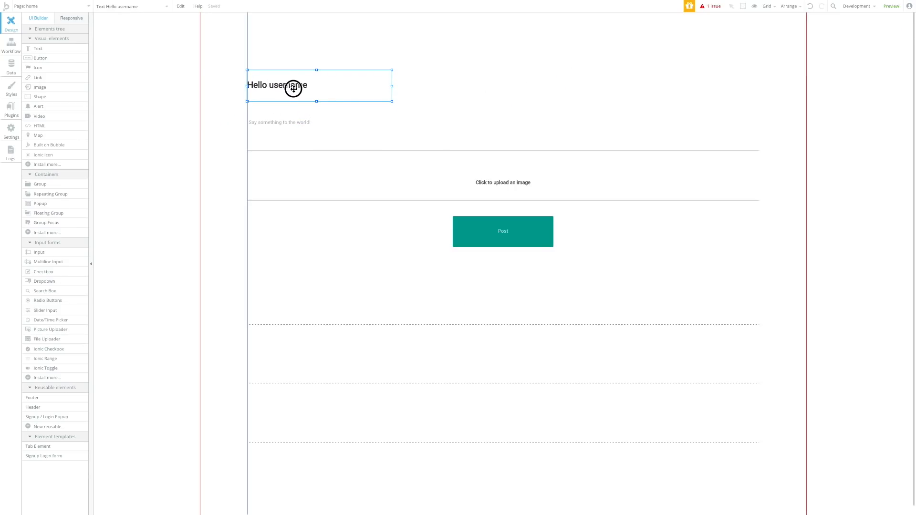
click(480, 89)
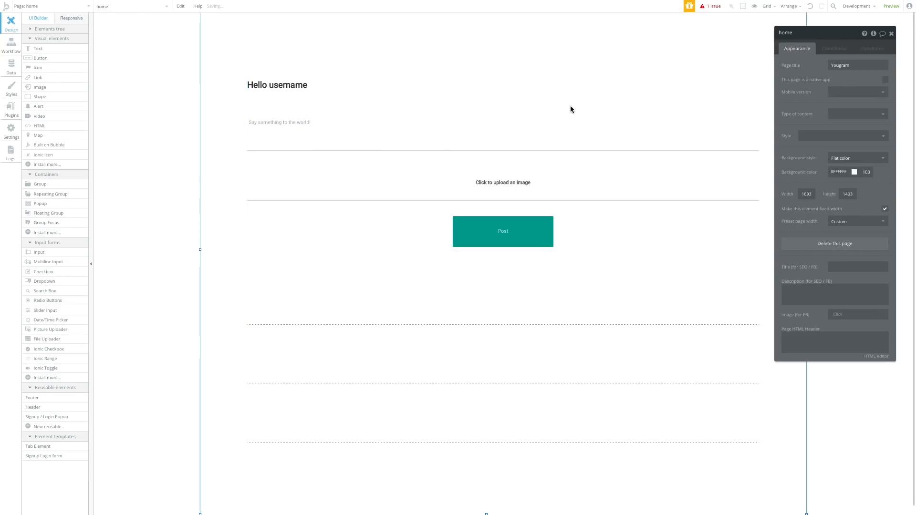
click(505, 247)
drag(499, 237, 326, 229)
click(437, 242)
click(427, 236)
Add a text about 146 by 37 px reading "Name" in the repeating group's first cell
click(398, 287)
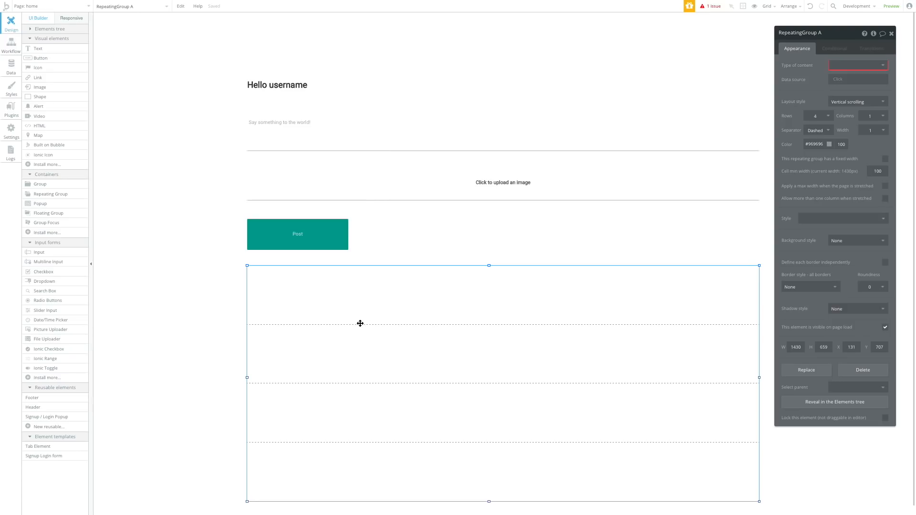
click(39, 49)
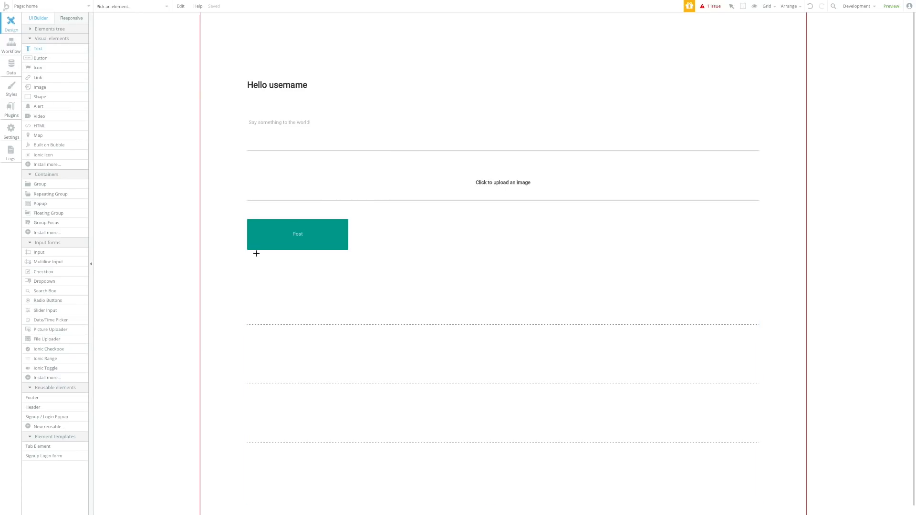
mouse_move(282, 288)
mouse_down()
mouse_move(335, 302)
mouse_move(310, 289)
mouse_up()
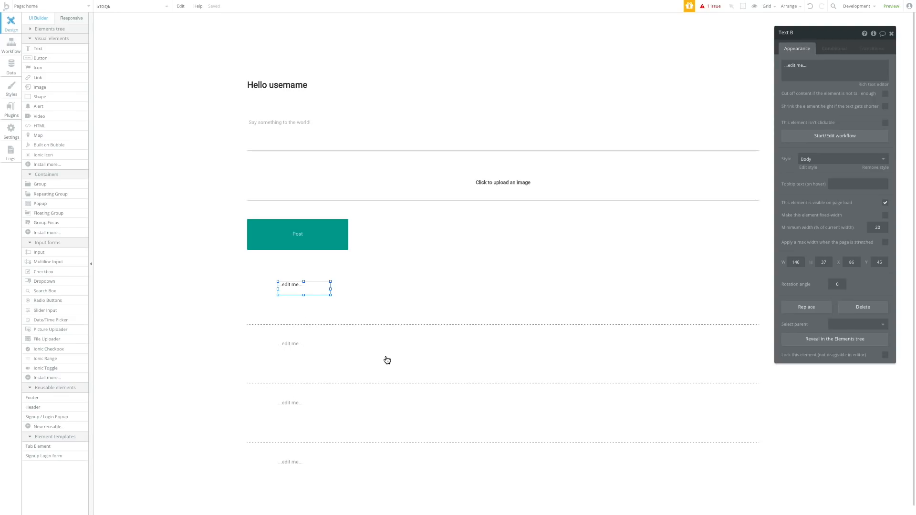
double_click(304, 291)
text(Namr)
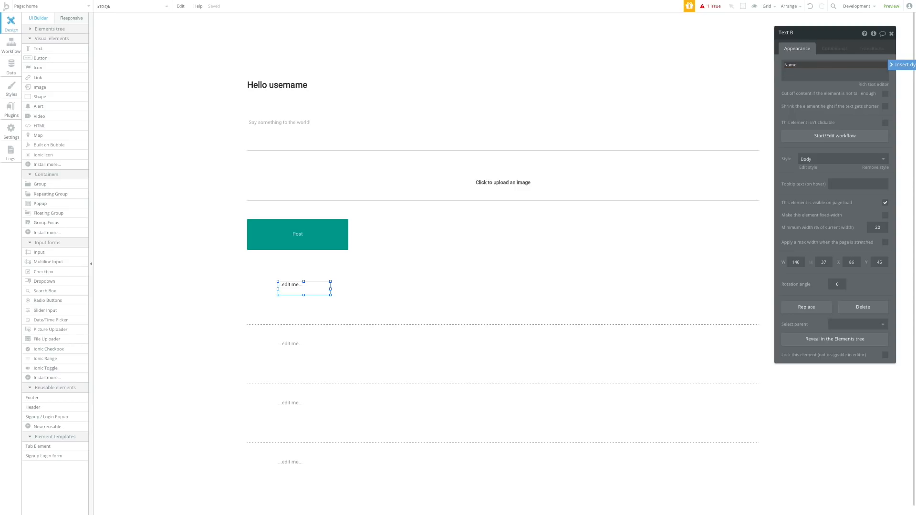
click(426, 253)
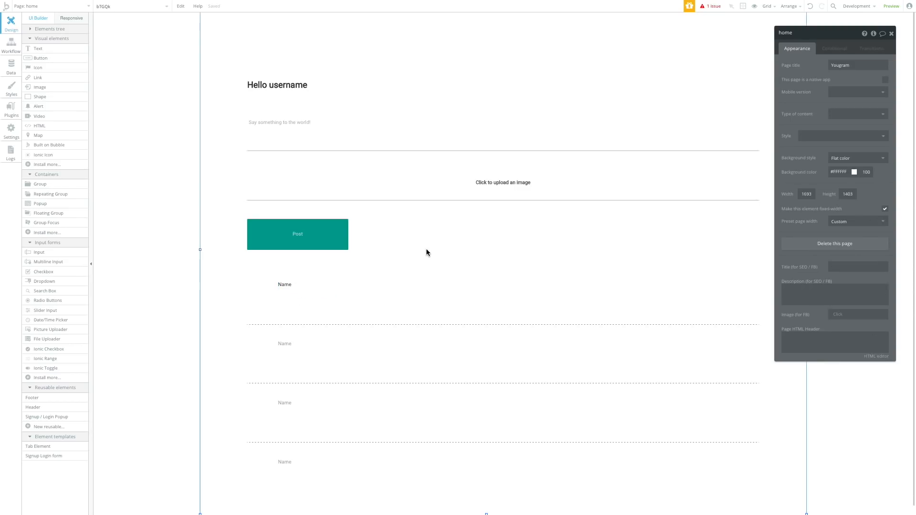
click(313, 285)
click(311, 286)
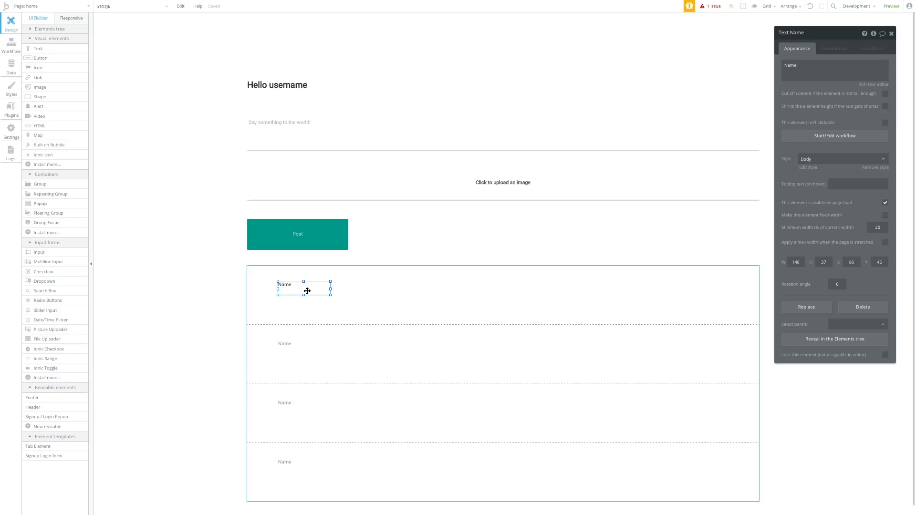
Apply the Heading 4 style to the Name text and place a duplicate about 1281 by 73 px below it in the first cell
click(847, 161)
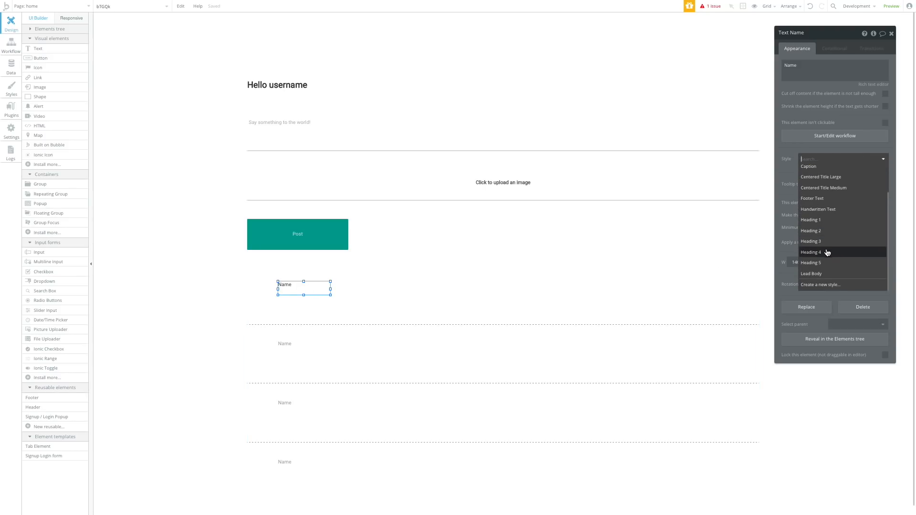
click(827, 252)
drag(321, 288, 737, 294)
key(ctrl+d)
drag(495, 303, 492, 317)
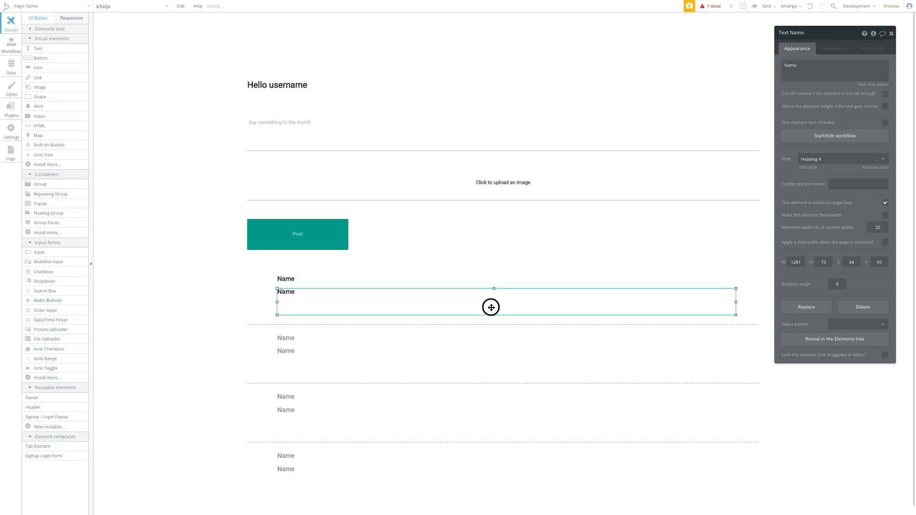
Change the duplicated text to "Post goes here" and give it the Body style
click(491, 307)
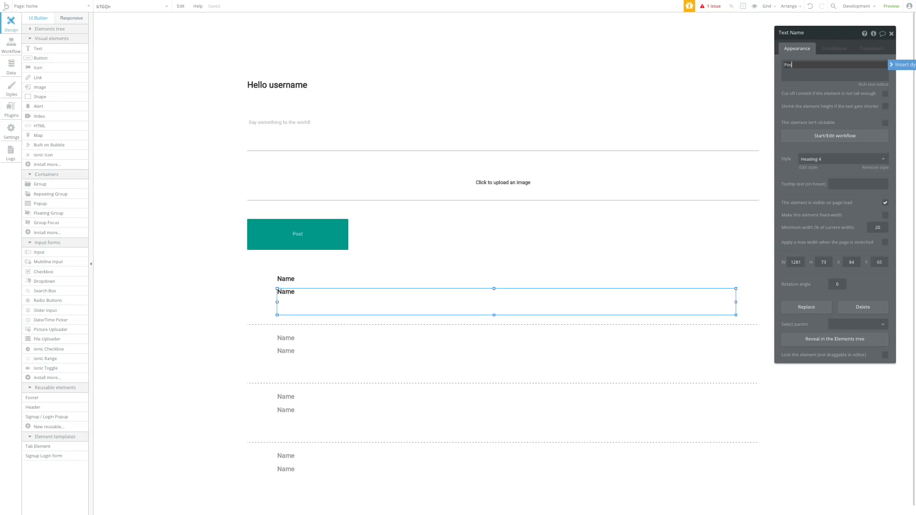
text(Post goes here)
key(Return)
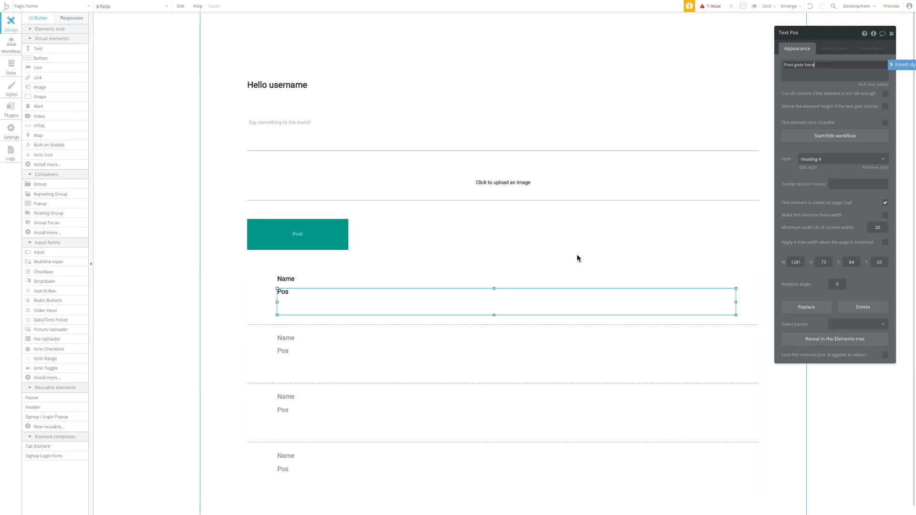
click(840, 159)
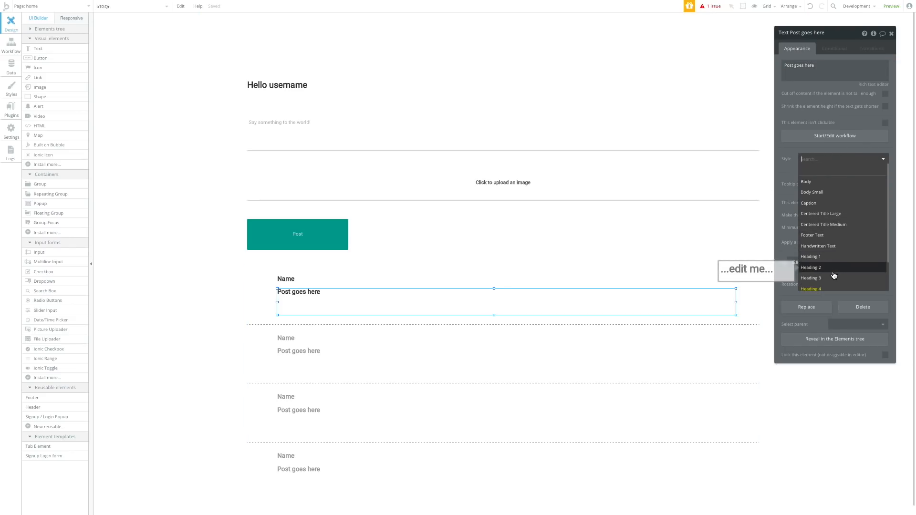
click(816, 183)
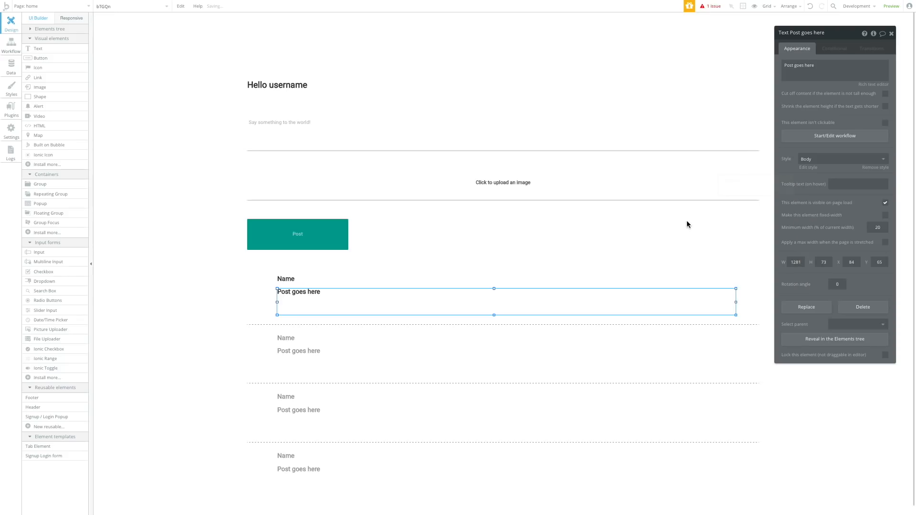
click(557, 252)
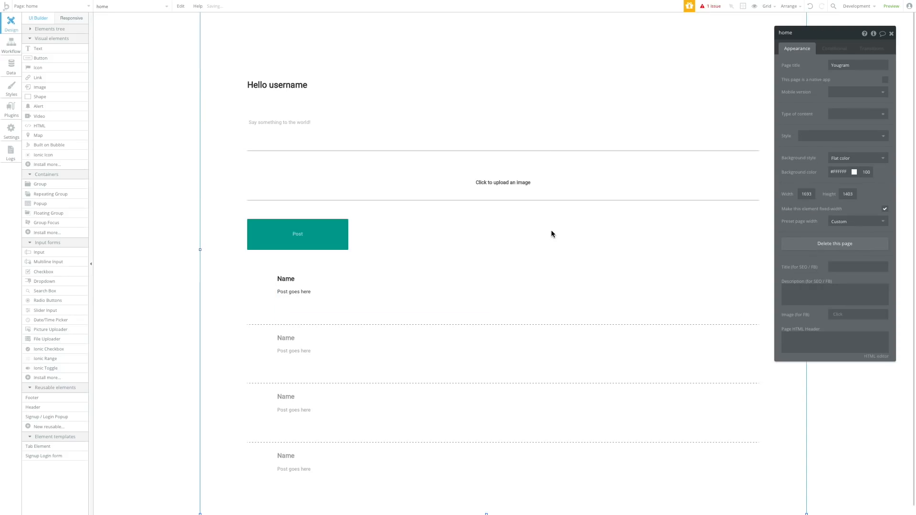
Shift the Name and "Post goes here" texts rightward within the first cell to about X 166
click(280, 297)
drag(278, 303, 316, 280)
click(419, 246)
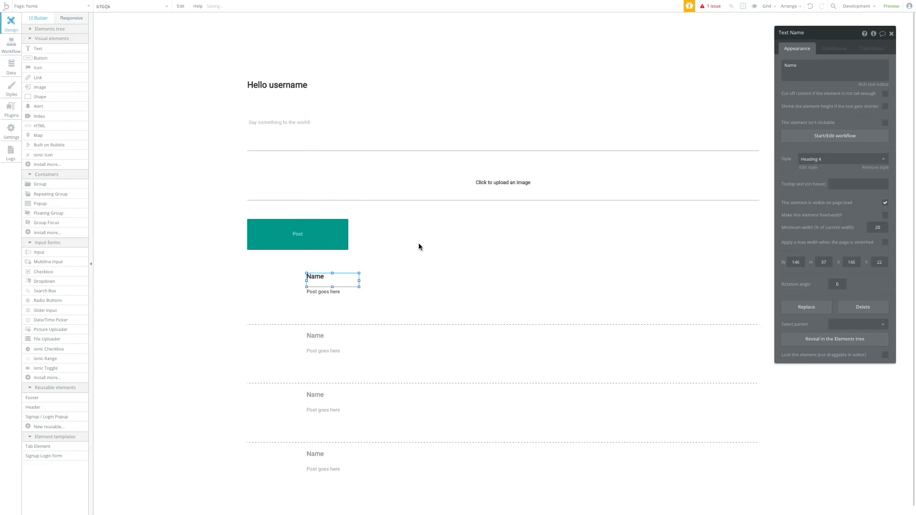
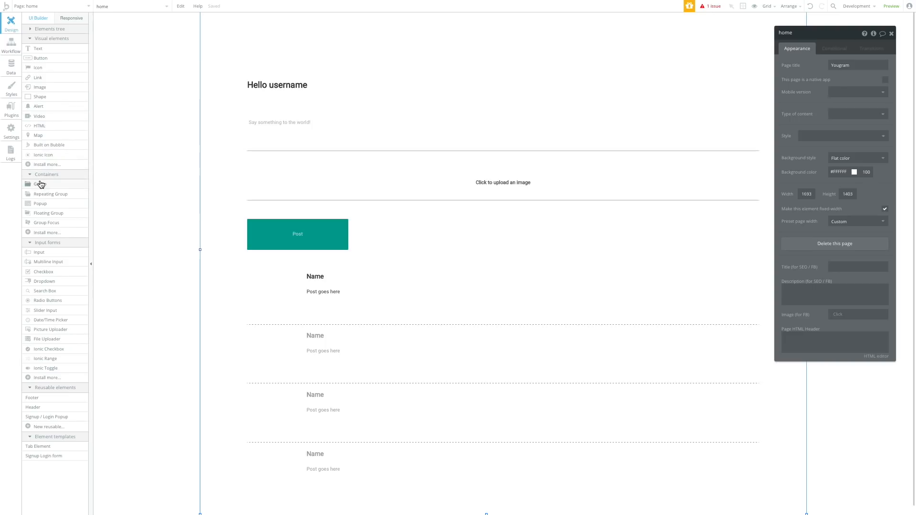
Try an image element about 91 by 101 px beside the texts in the first cell, and delete it
click(40, 87)
drag(256, 283, 280, 294)
double_click(282, 297)
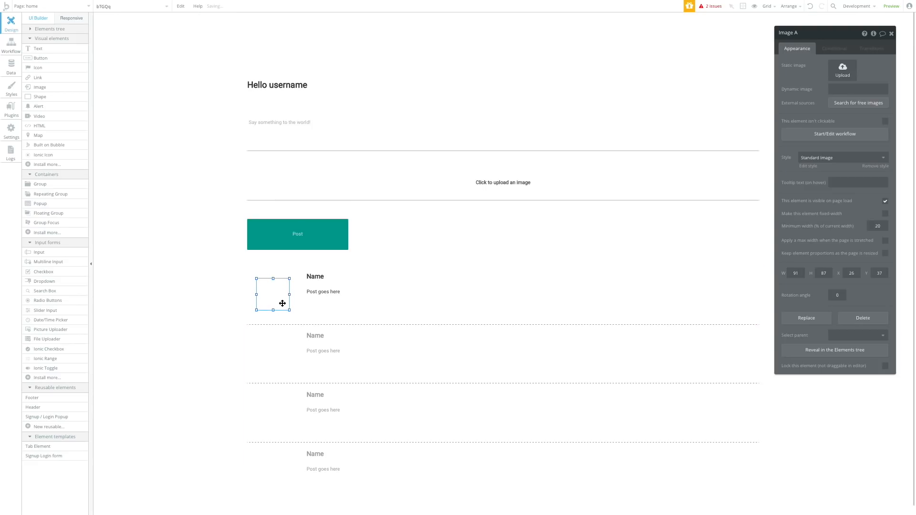
drag(273, 310, 273, 315)
click(860, 88)
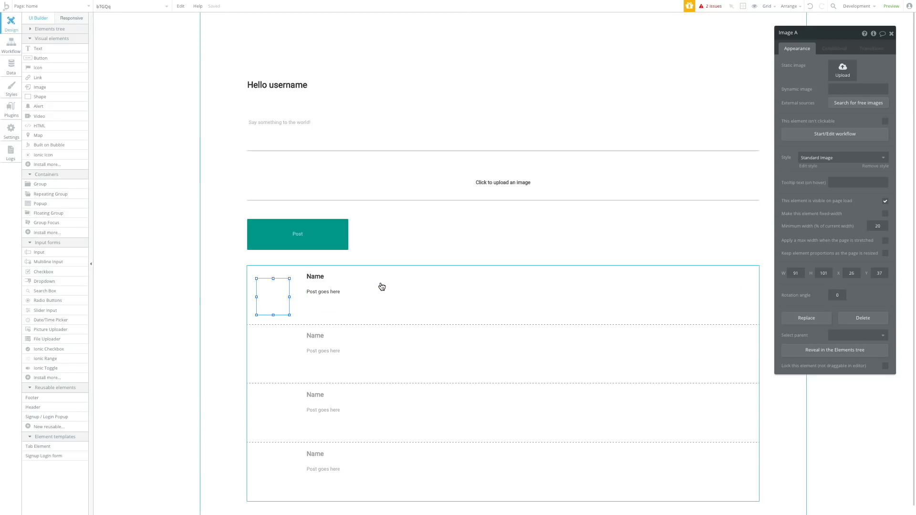
click(351, 279)
click(277, 285)
Move the Name and "Post goes here" texts to about X 46 in the cell and widen the Name text to about 1309 px
click(332, 292)
shift+click(326, 280)
drag(328, 281, 737, 285)
click(300, 282)
click(682, 307)
click(691, 283)
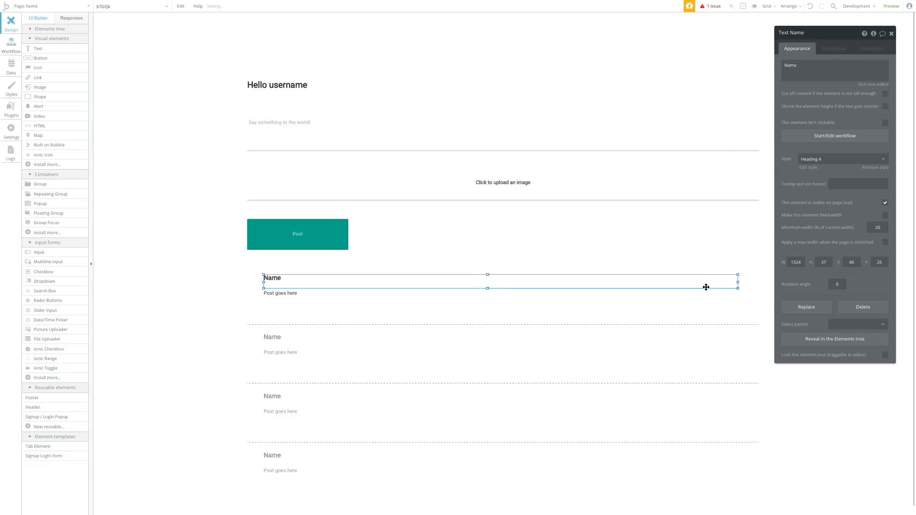
drag(739, 283, 732, 282)
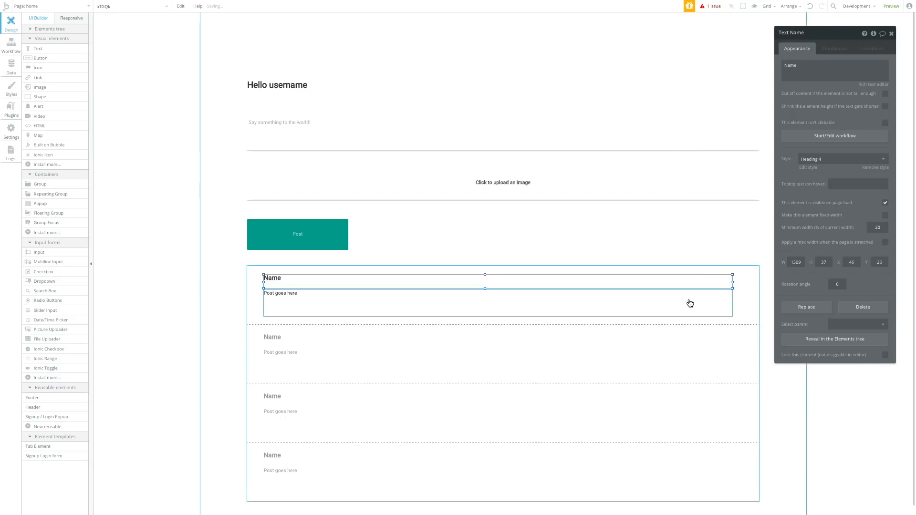
Try displaying the layout grid on the page, and hide it again
click(477, 190)
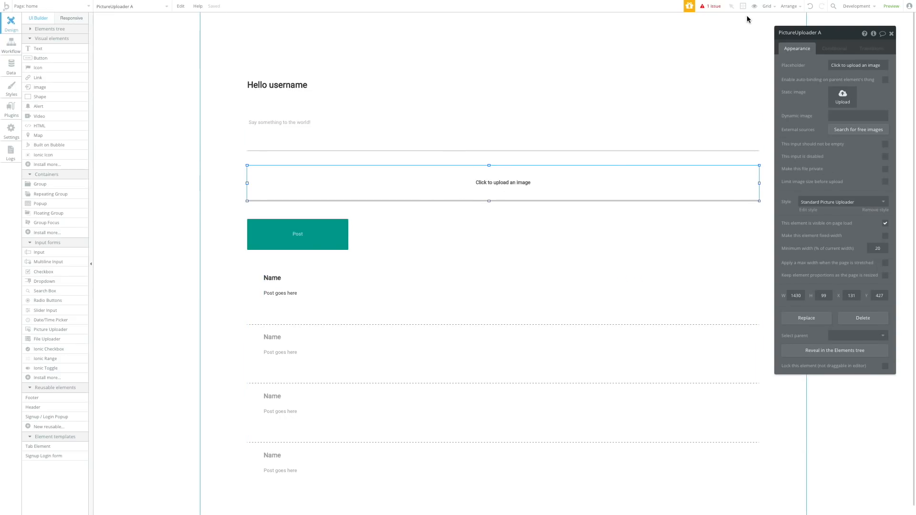
click(787, 6)
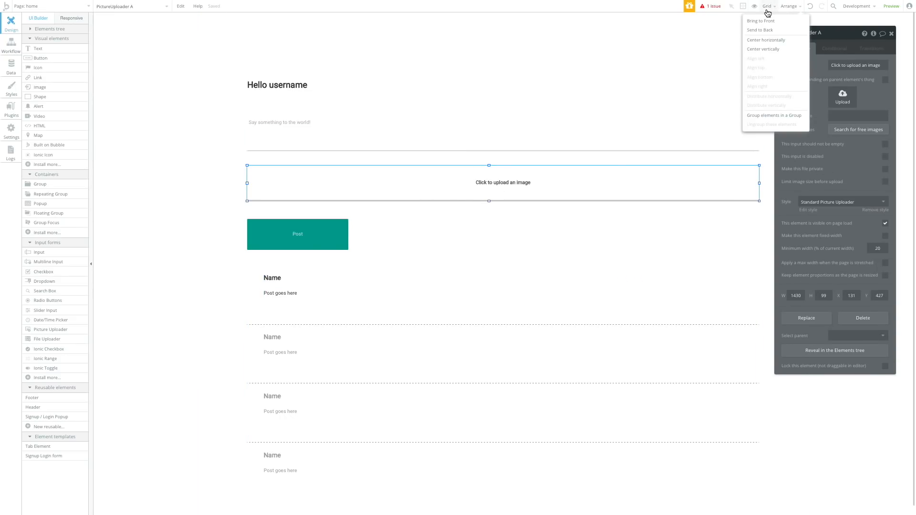
click(766, 9)
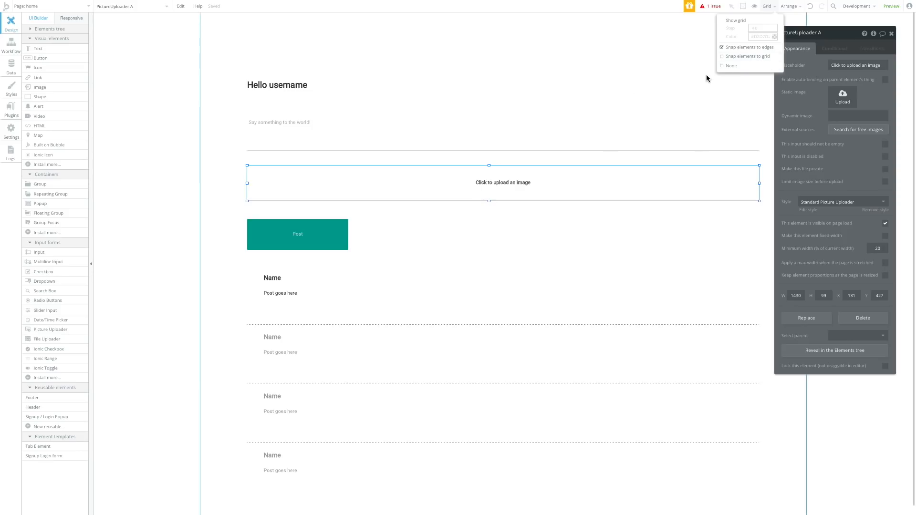
click(746, 22)
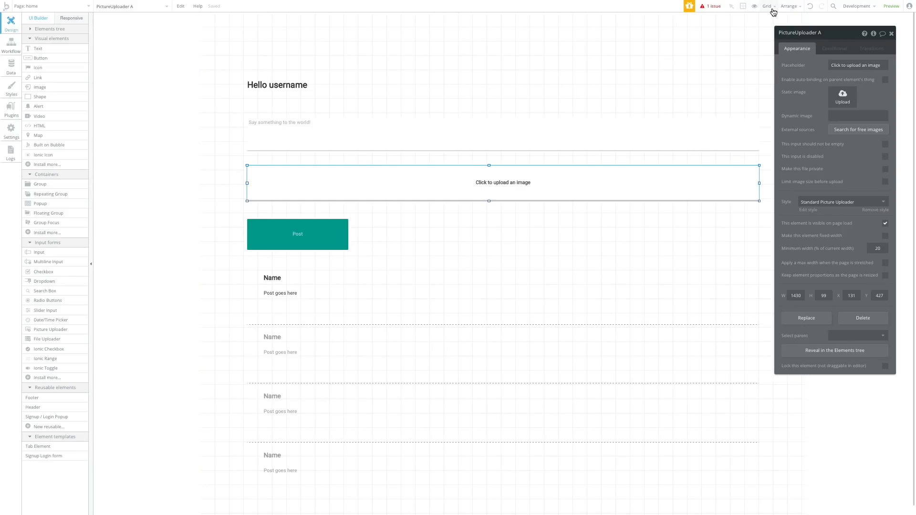
click(766, 6)
click(747, 21)
click(764, 6)
click(603, 63)
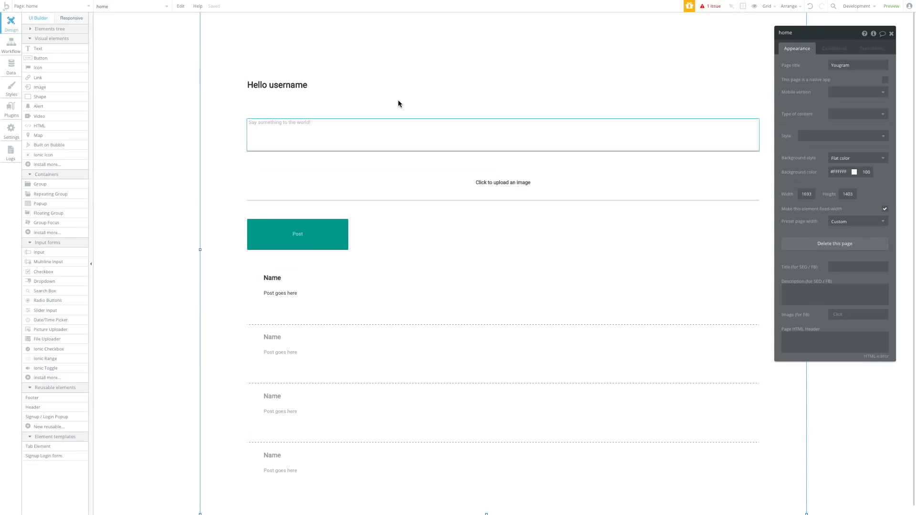
click(327, 238)
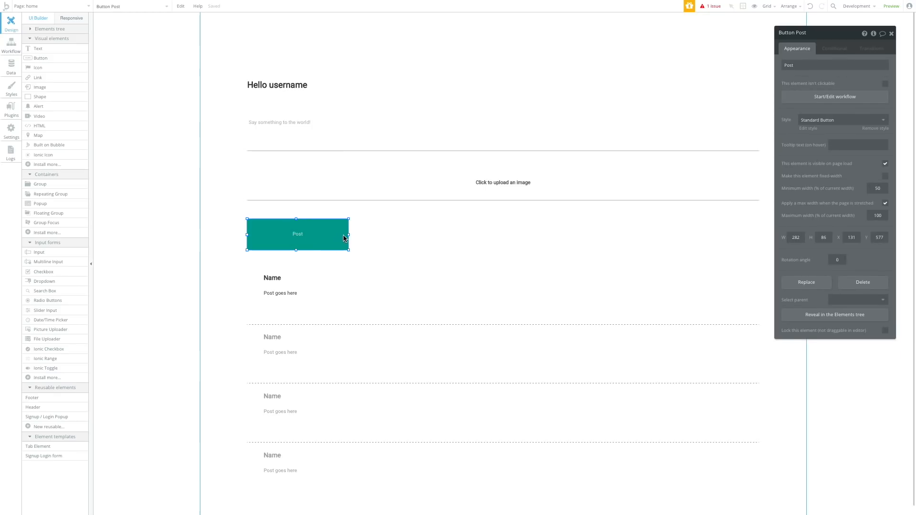
click(278, 282)
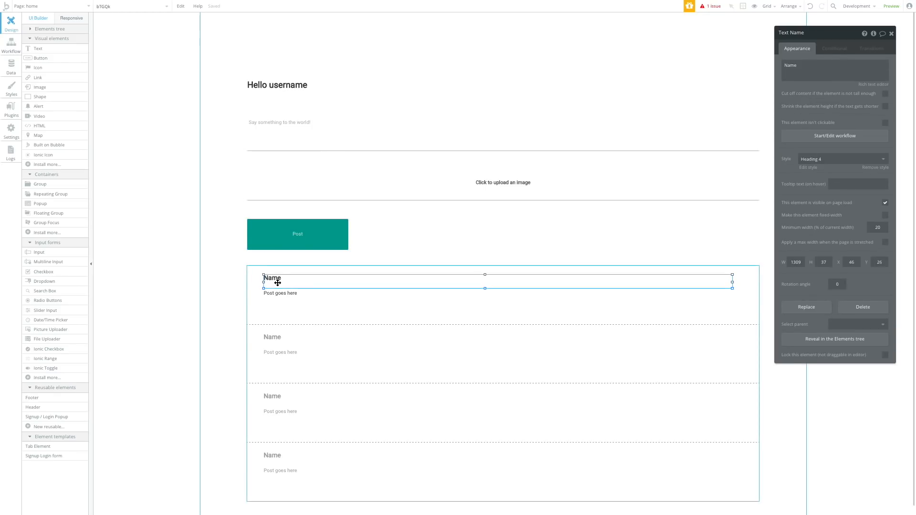
click(451, 202)
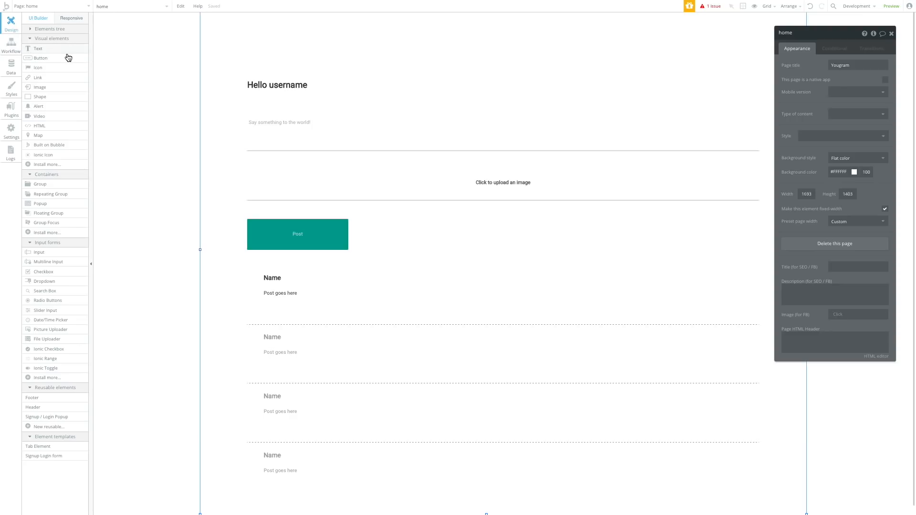
Add a "Logout" button about 159 by 57 px beside the greeting, flush with the multiline input's right edge
click(47, 60)
mouse_move(430, 39)
mouse_down()
mouse_move(485, 59)
mouse_move(638, 46)
mouse_move(714, 68)
mouse_move(722, 86)
mouse_move(750, 87)
mouse_move(750, 97)
mouse_up()
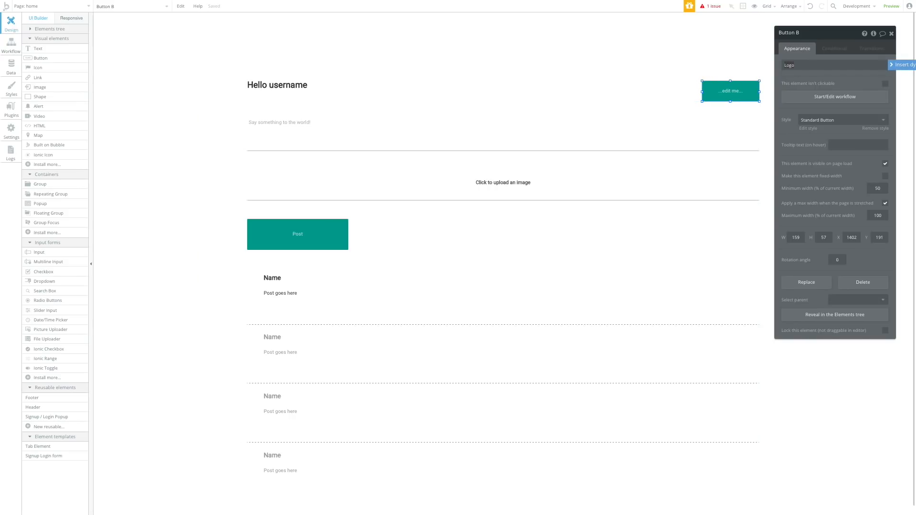
text(t)
Apply the Info Button style to the Post button
click(298, 233)
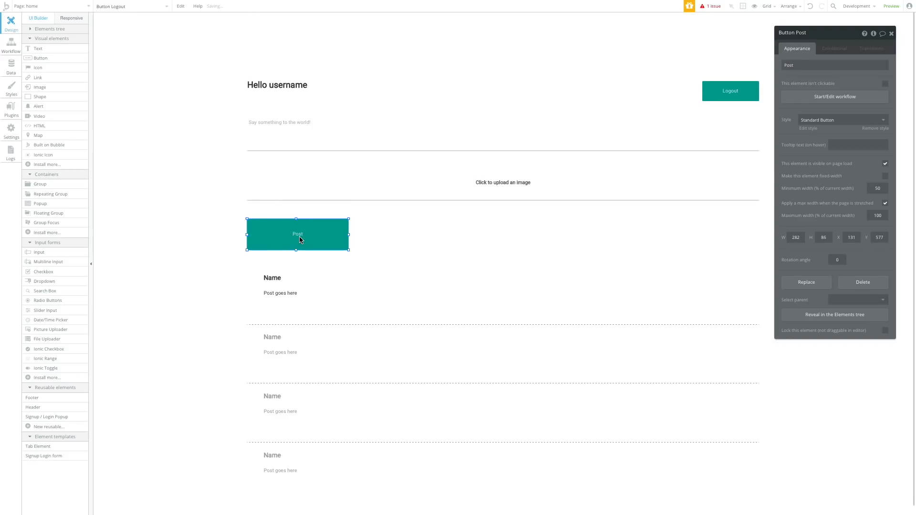
click(854, 119)
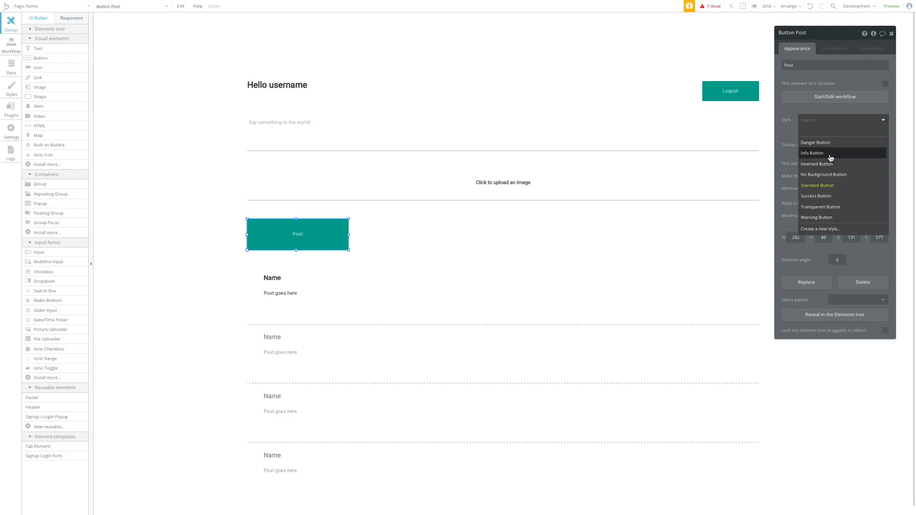
click(831, 154)
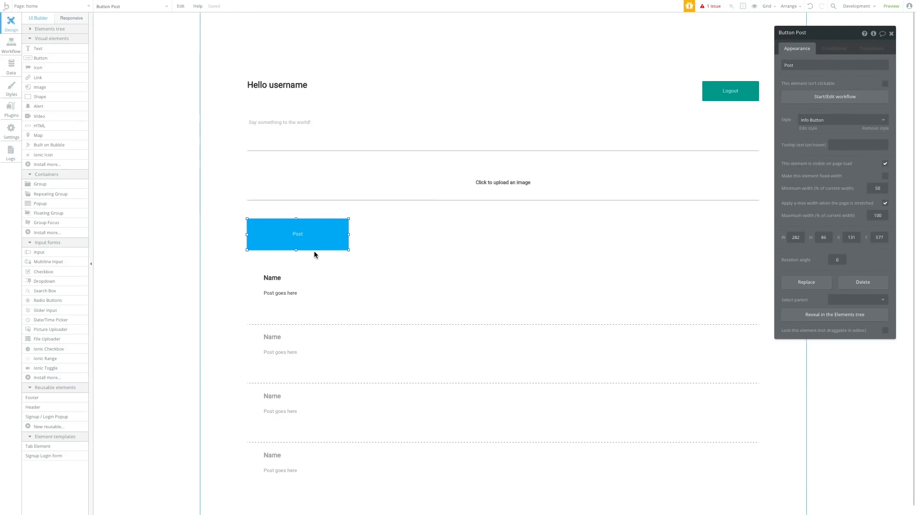
click(436, 192)
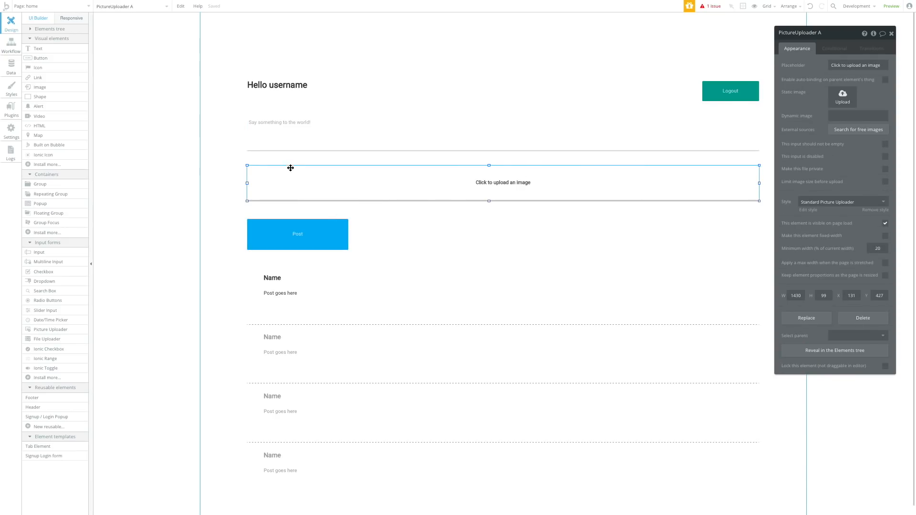
click(295, 143)
click(306, 247)
scroll(302, 273, down, 1)
scroll(303, 273, up, 1)
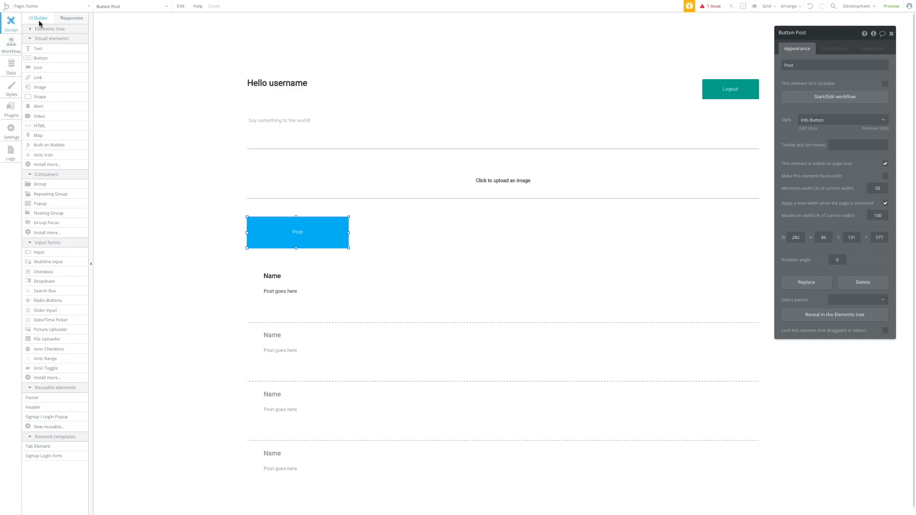
Open the profile page and widen it to about 1466 px
click(46, 8)
click(50, 50)
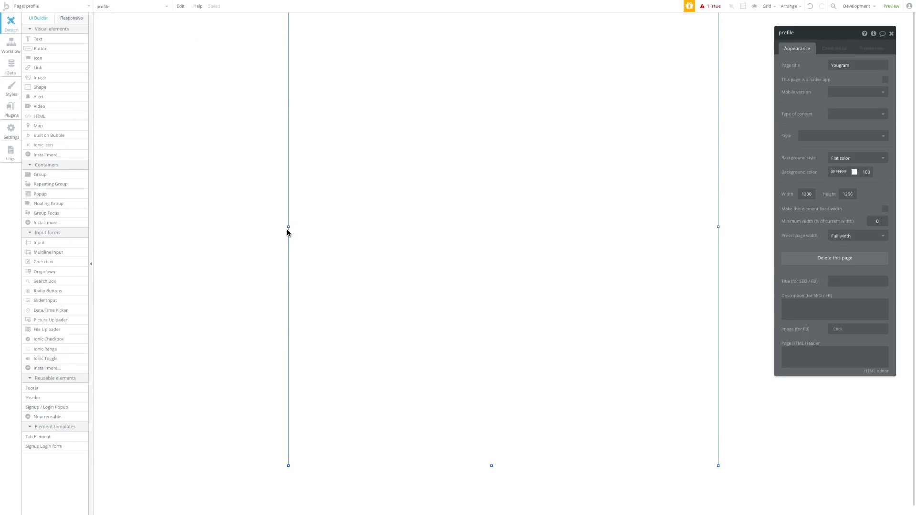
drag(290, 227, 241, 200)
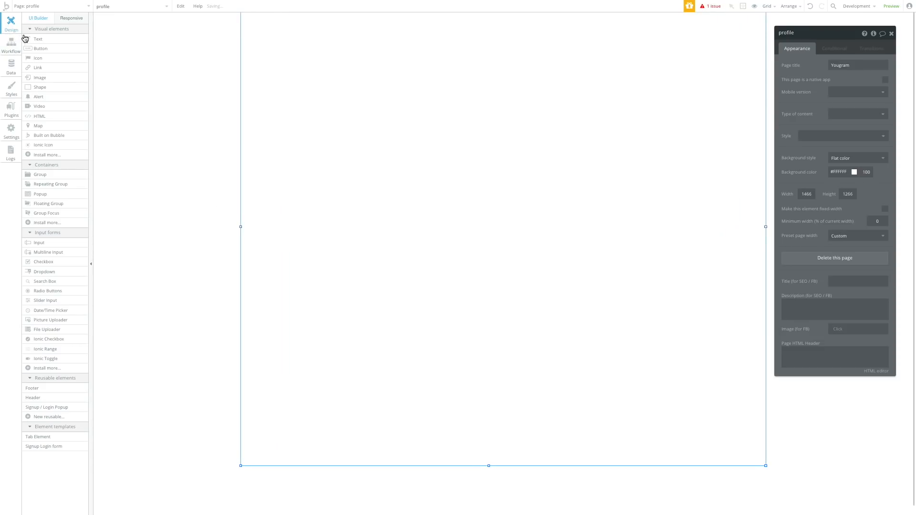
Add a text about 500 by 150 px near the top of the profile page and give it the Heading 2 style
click(38, 39)
drag(432, 72, 609, 126)
mouse_move(546, 106)
mouse_down()
mouse_move(538, 104)
mouse_move(549, 106)
mouse_up()
click(820, 160)
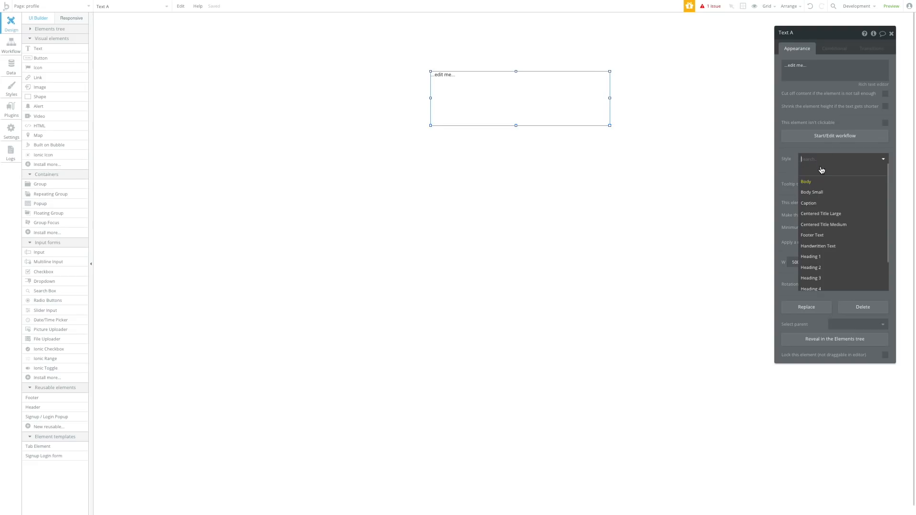
click(830, 266)
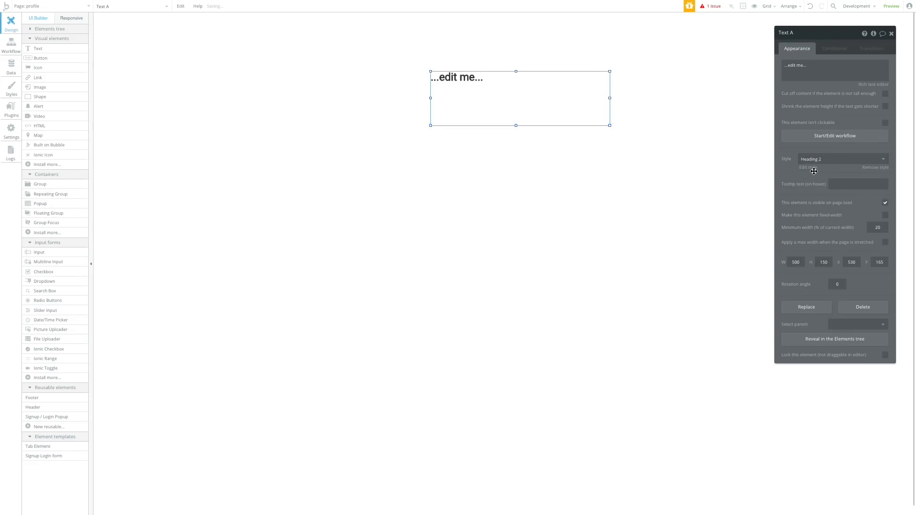
Center the Heading 2 style's text vertically and horizontally, and move the profile page's text to about X 504, Y 137
click(815, 170)
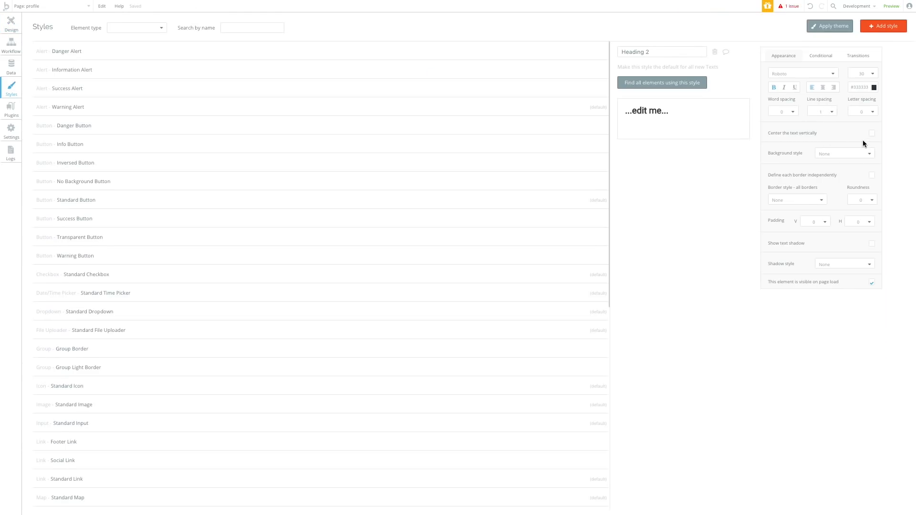
click(872, 133)
click(819, 87)
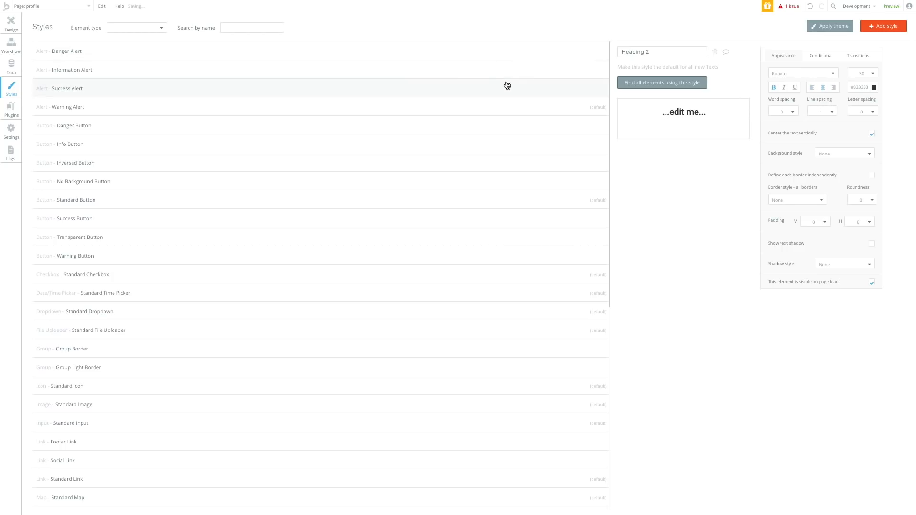
click(7, 31)
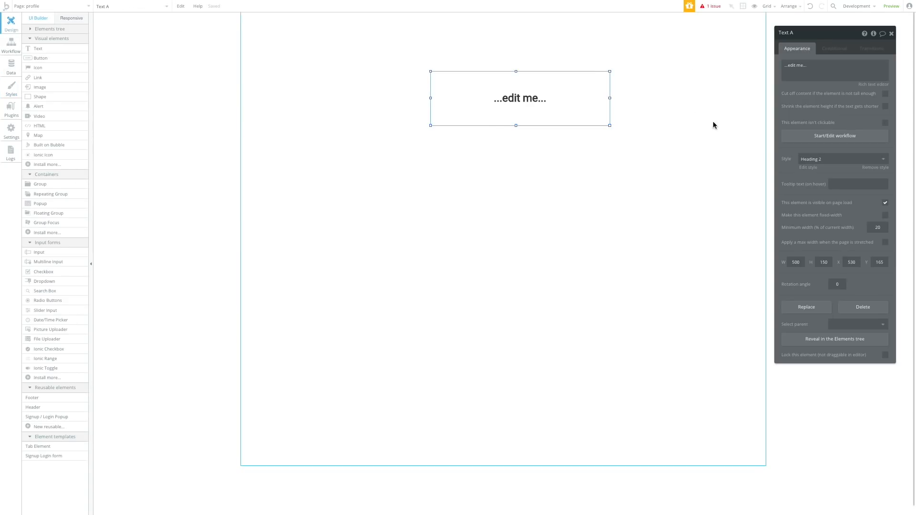
drag(516, 99, 506, 90)
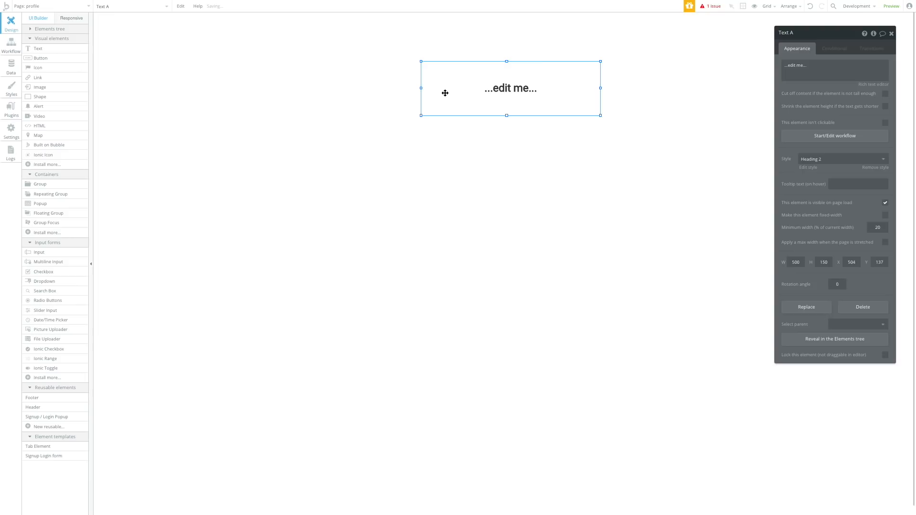
Center the profile page's heading text horizontally and set its text to "Username"
click(790, 7)
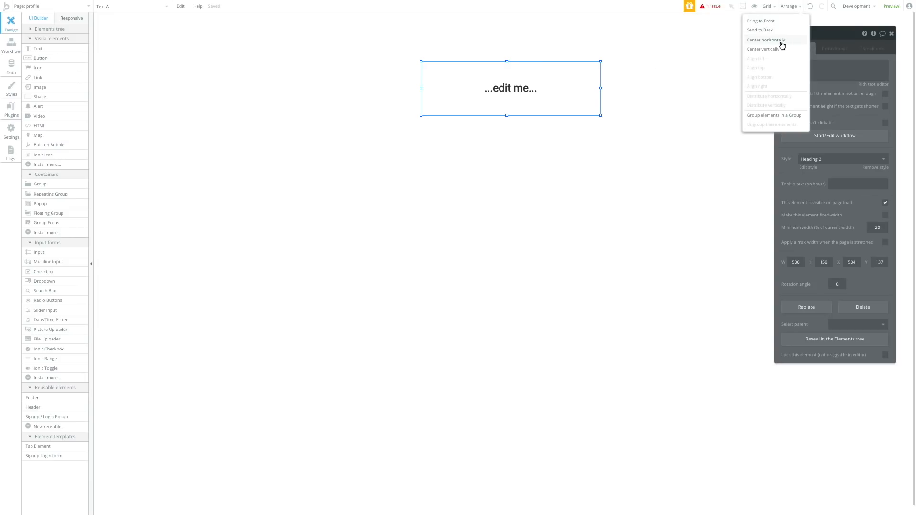
click(782, 43)
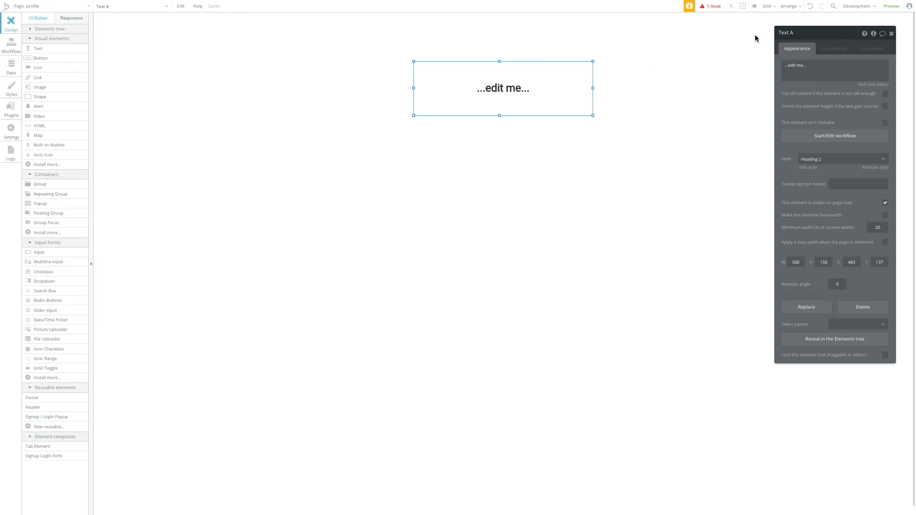
double_click(500, 92)
text(Username)
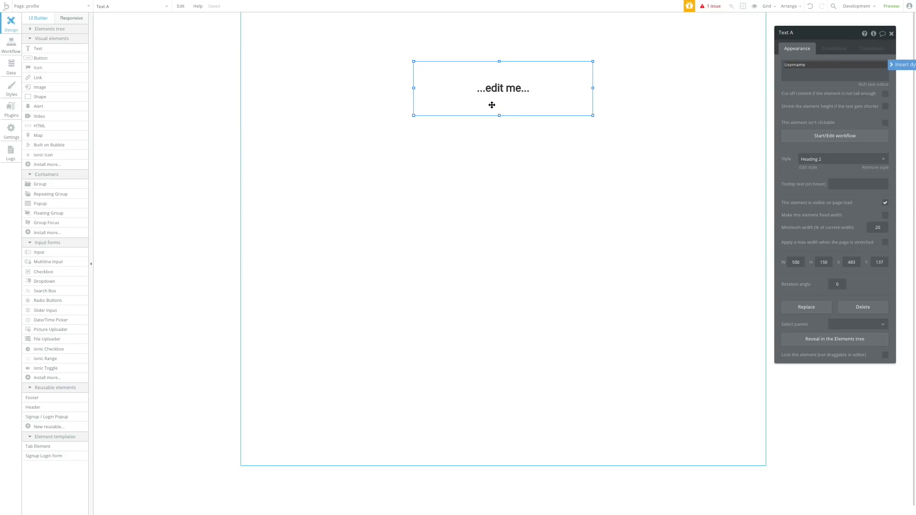
click(476, 129)
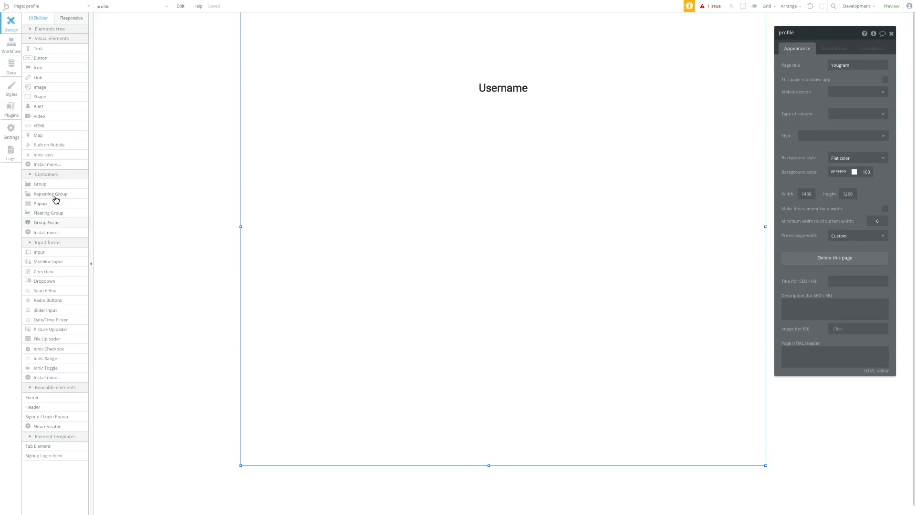
Review the layouts of the home, profile and index pages, ending on the home page
click(84, 6)
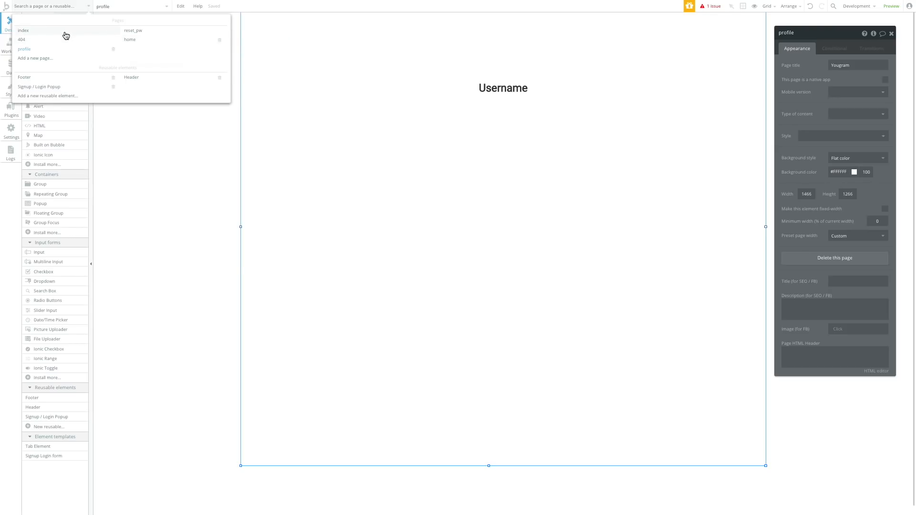
click(138, 40)
scroll(474, 244, down, 1)
click(270, 248)
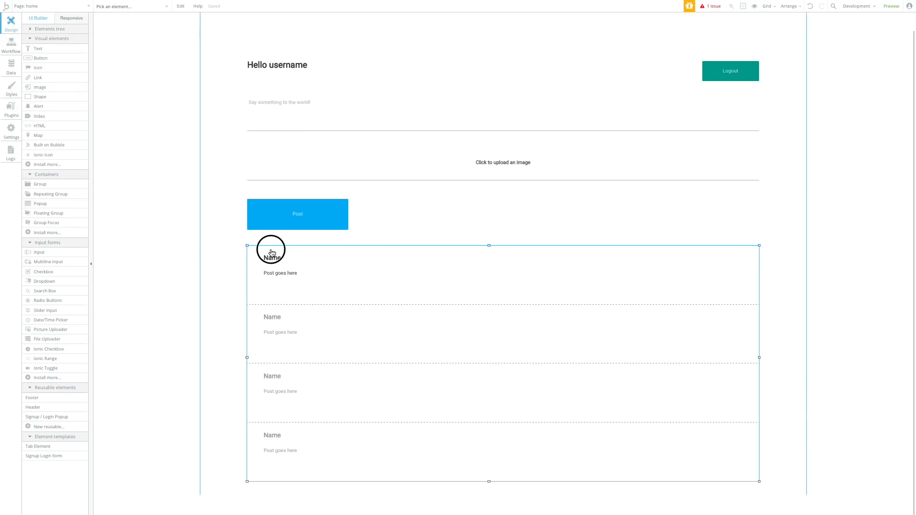
click(79, 7)
click(71, 47)
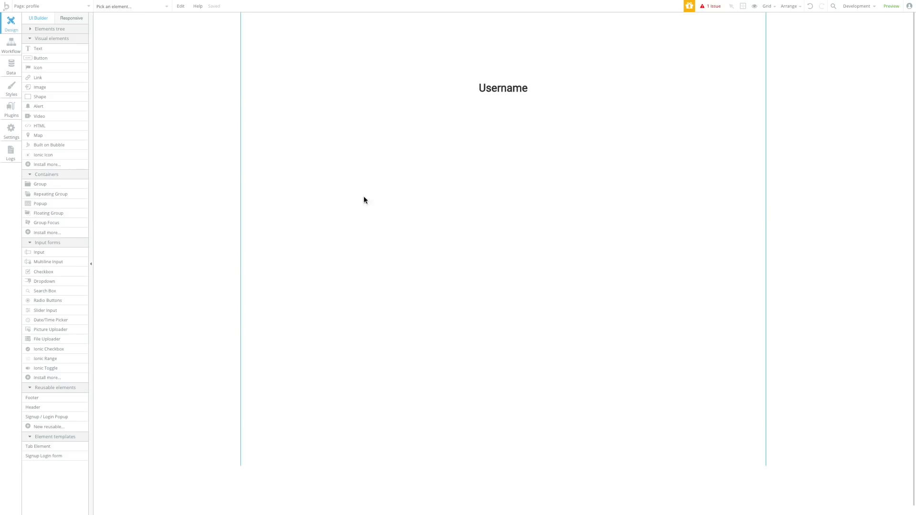
double_click(485, 283)
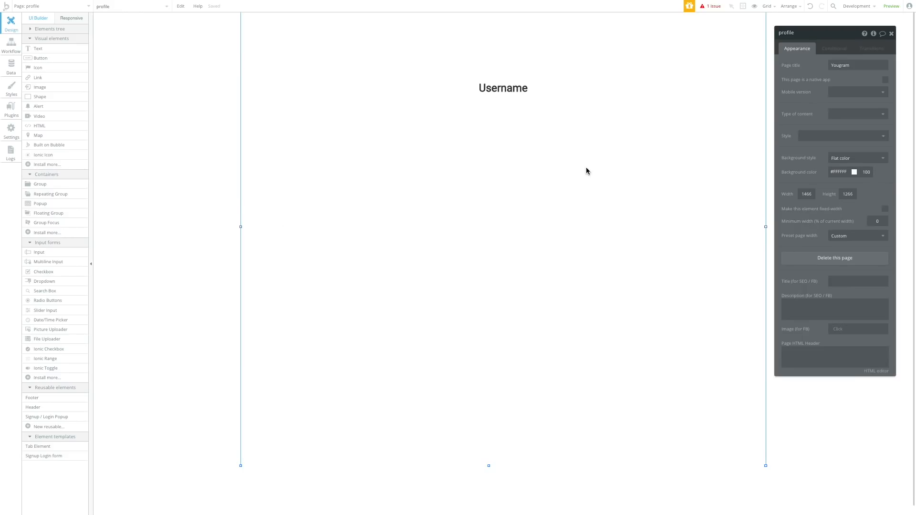
click(66, 10)
click(41, 29)
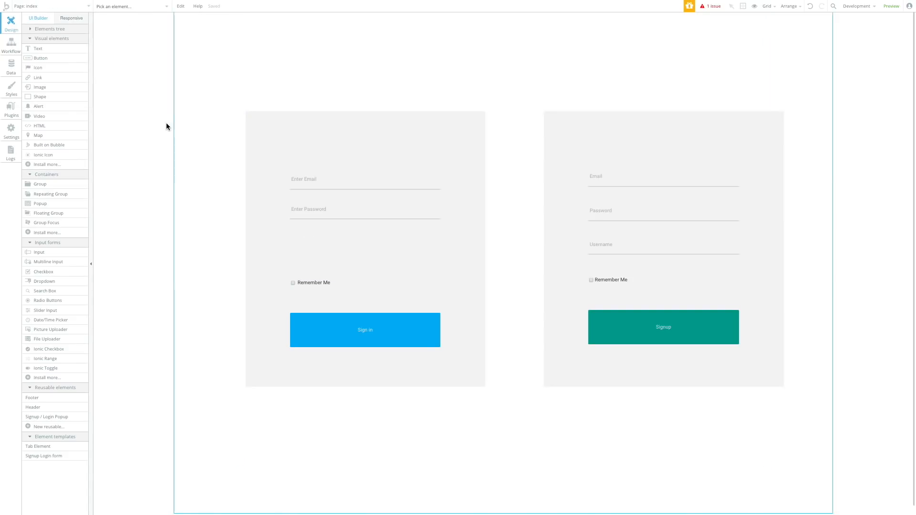
click(81, 6)
double_click(258, 73)
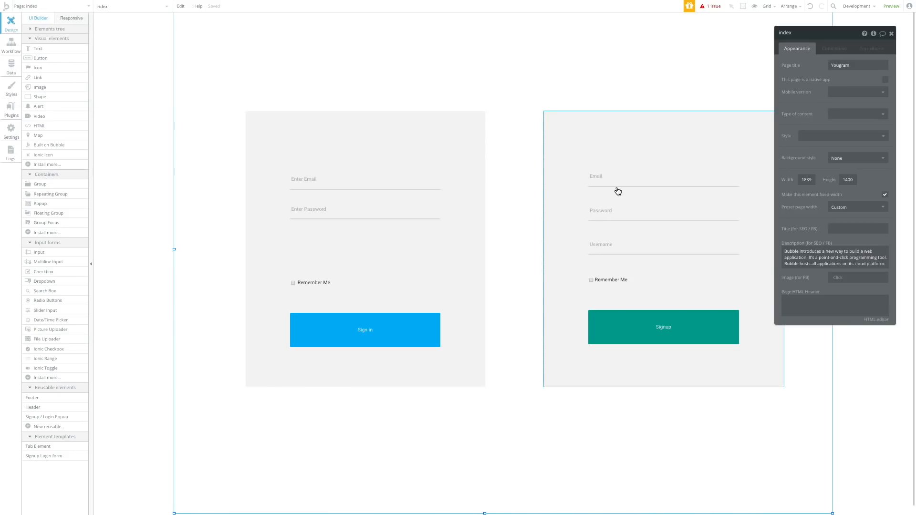
click(57, 7)
mouse_move(133, 44)
click(128, 45)
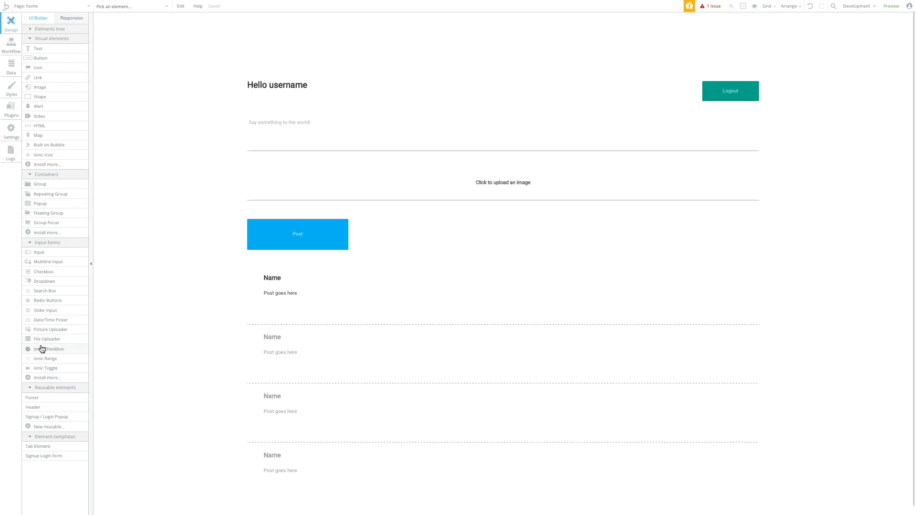
Create a new page named settings
click(53, 6)
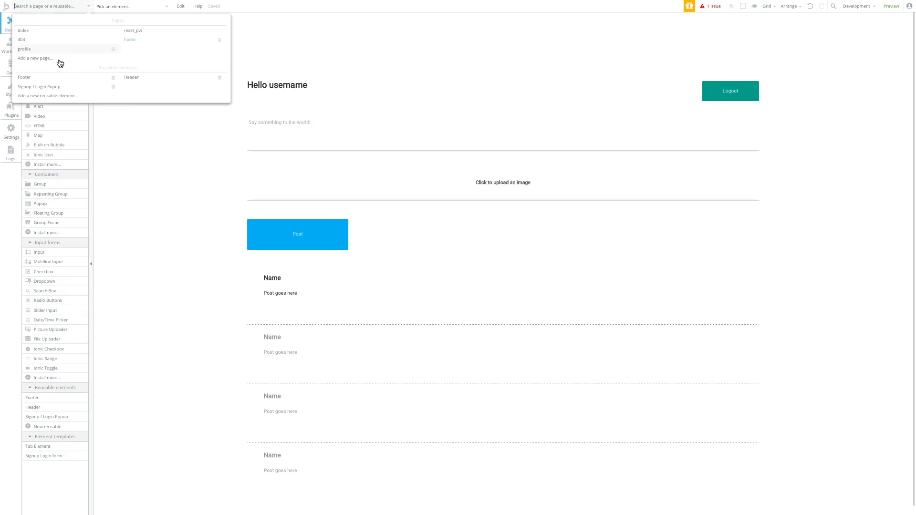
click(53, 57)
text(settings)
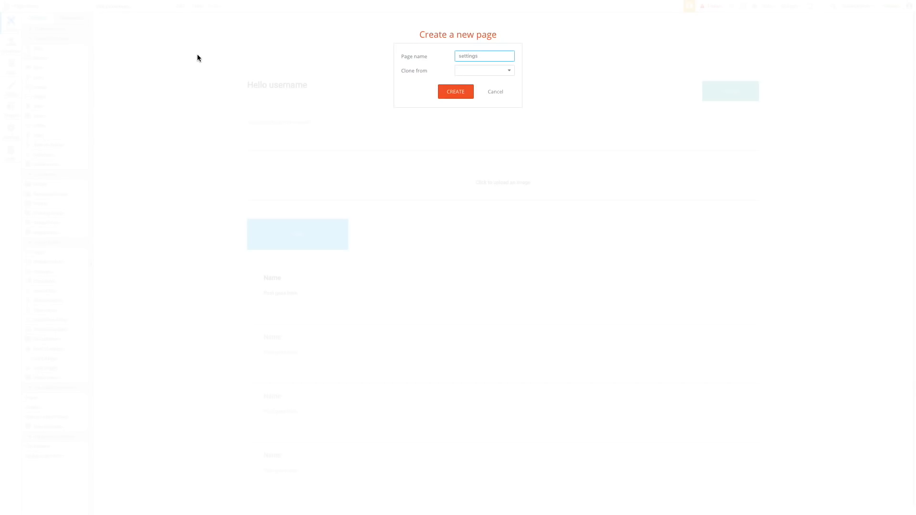
click(466, 91)
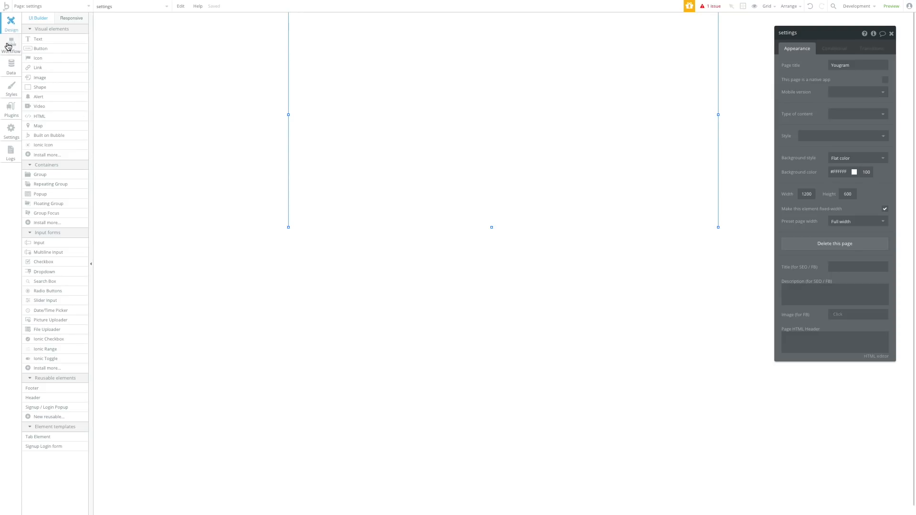
Add a button about 352 by 87 px labelled "Save" to the settings page and center it horizontally
click(40, 53)
drag(450, 142, 571, 170)
text(Save)
drag(500, 156, 498, 137)
right_click(497, 136)
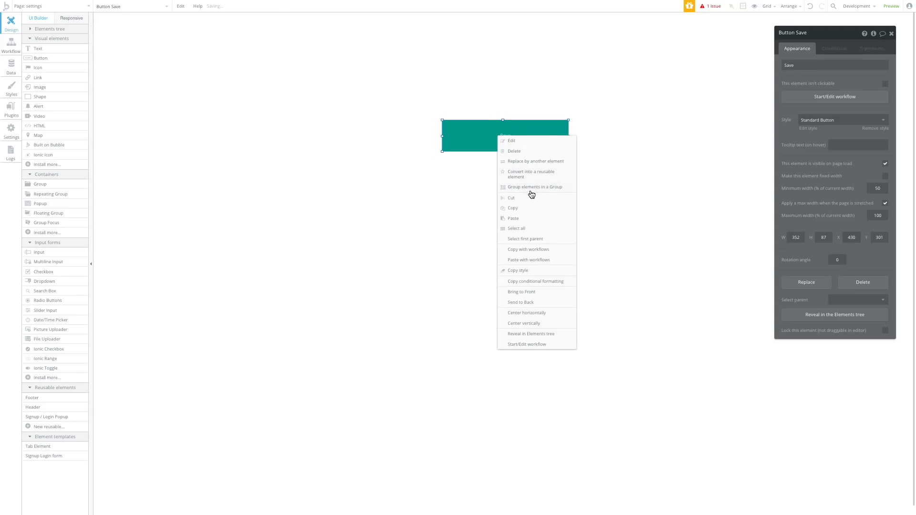
click(528, 314)
Duplicate the Save button, place the copy just below at about Y 410 and label it "Cnacel"
key(ctrl+c)
key(ctrl+v)
drag(494, 137, 490, 171)
double_click(489, 170)
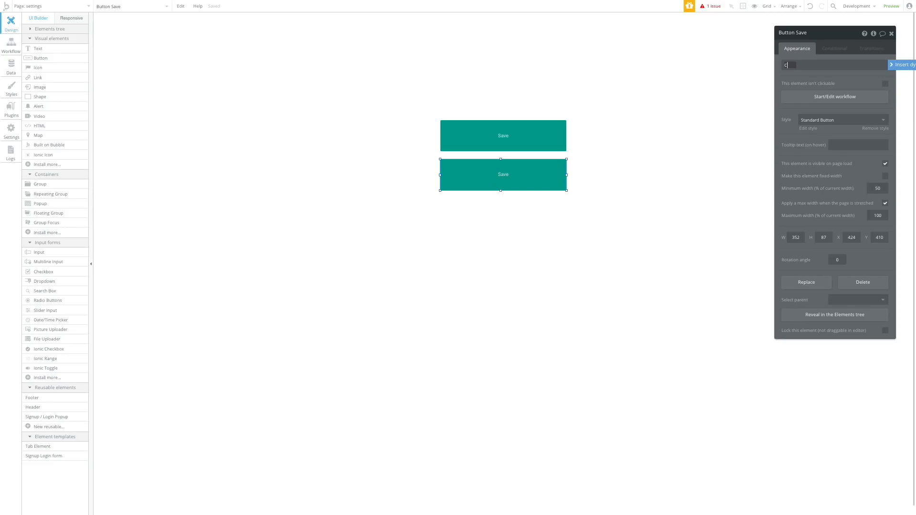
text(Cnacel)
key(Return)
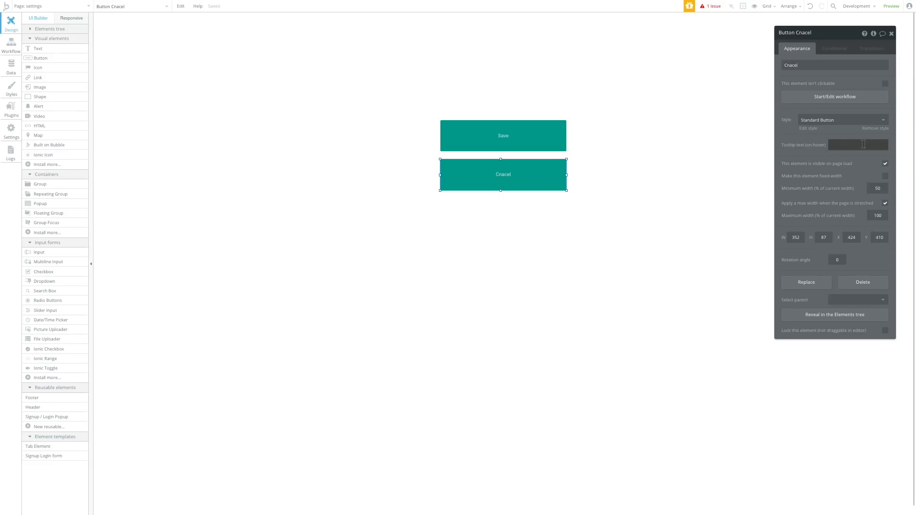
Try the Danger Button style on the lower button, and switch it to the Transparent Button style
click(851, 123)
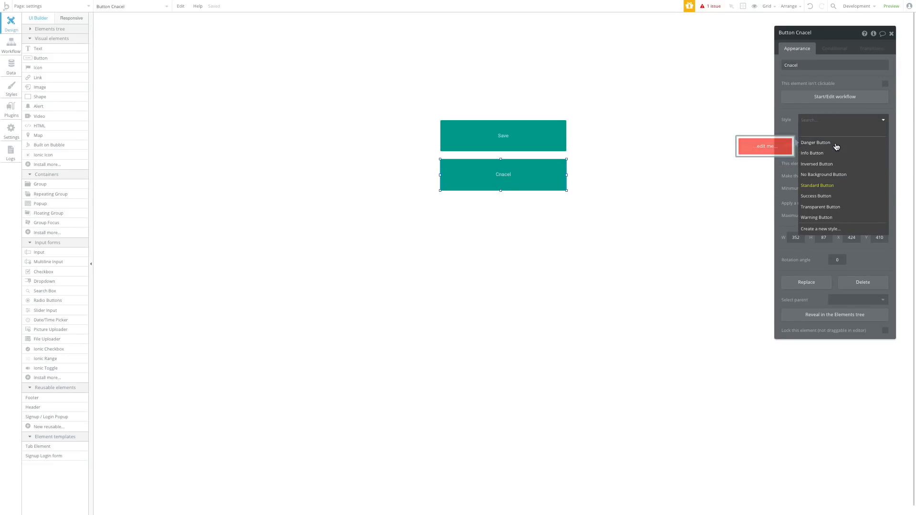
click(835, 143)
click(823, 123)
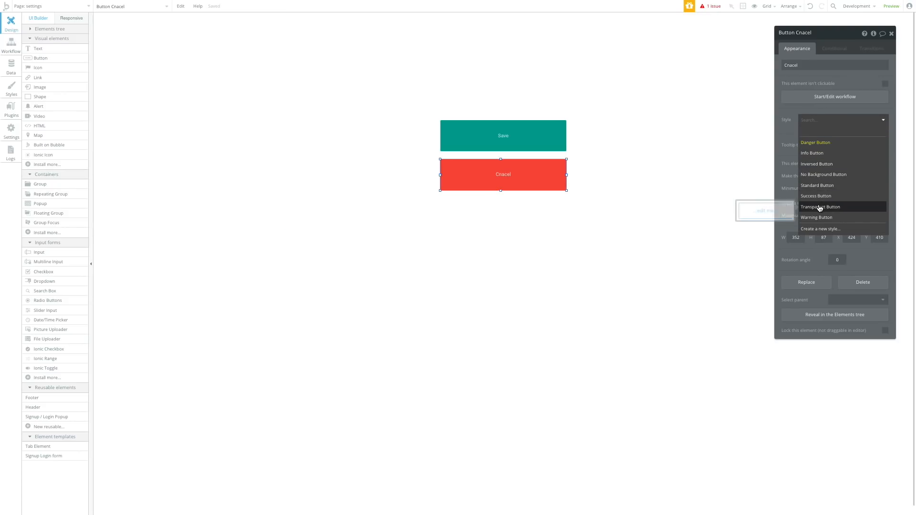
click(821, 207)
Correct the lower button's label to "Cancel"
click(577, 167)
click(537, 167)
double_click(536, 167)
text(C)
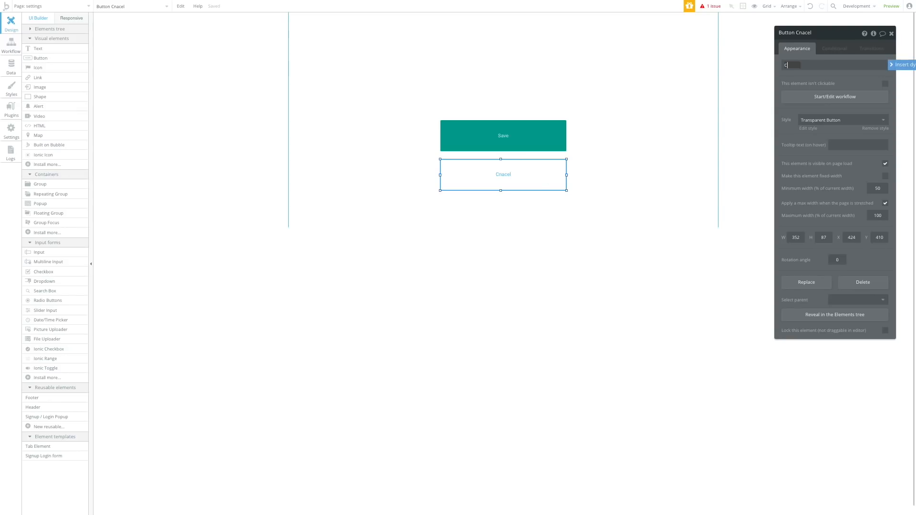
text(ancel)
click(460, 143)
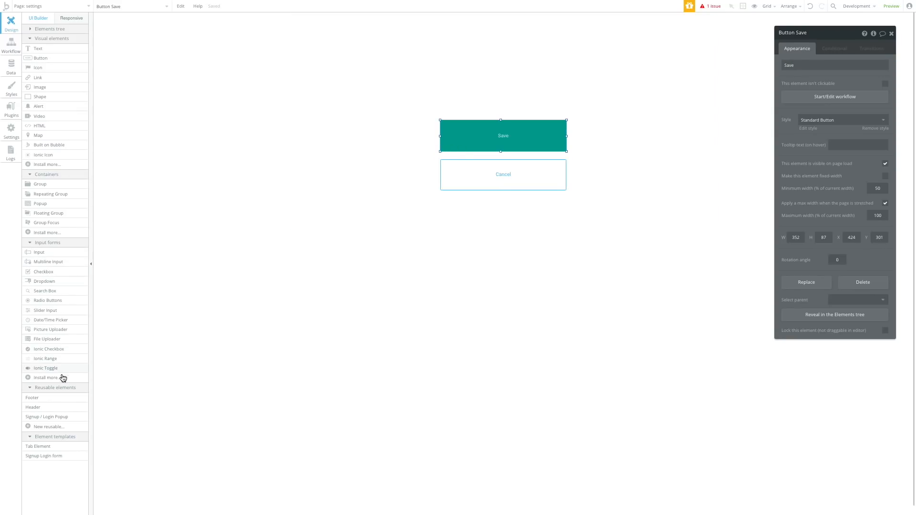
Add a picture uploader about 352 by 129 px above the Save button, with the placeholder "Profile picture"
click(60, 329)
drag(556, 106, 556, 106)
mouse_move(539, 90)
mouse_down()
mouse_move(517, 90)
mouse_move(566, 82)
mouse_up()
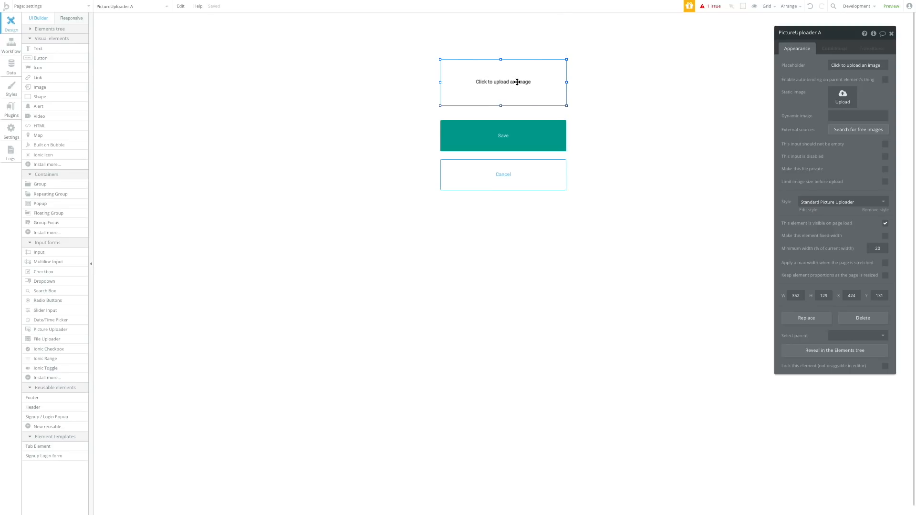
click(834, 67)
text(Pro)
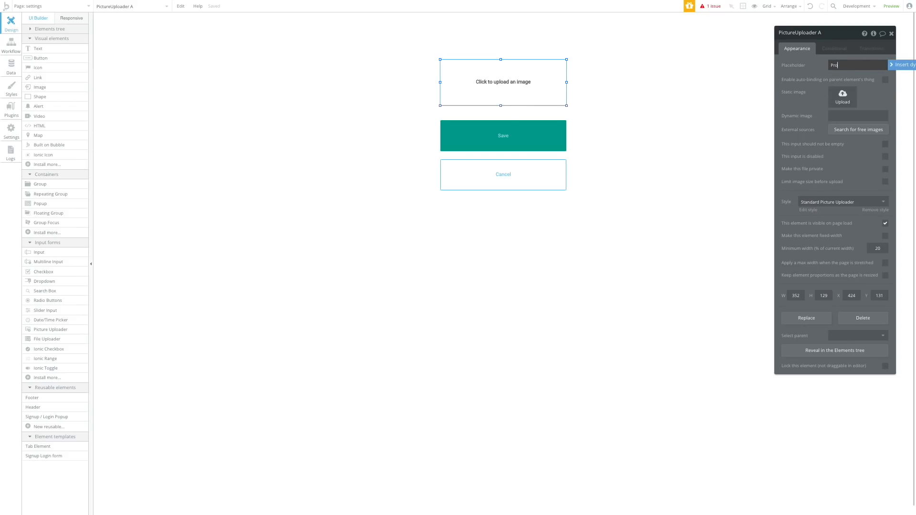
text(file picture)
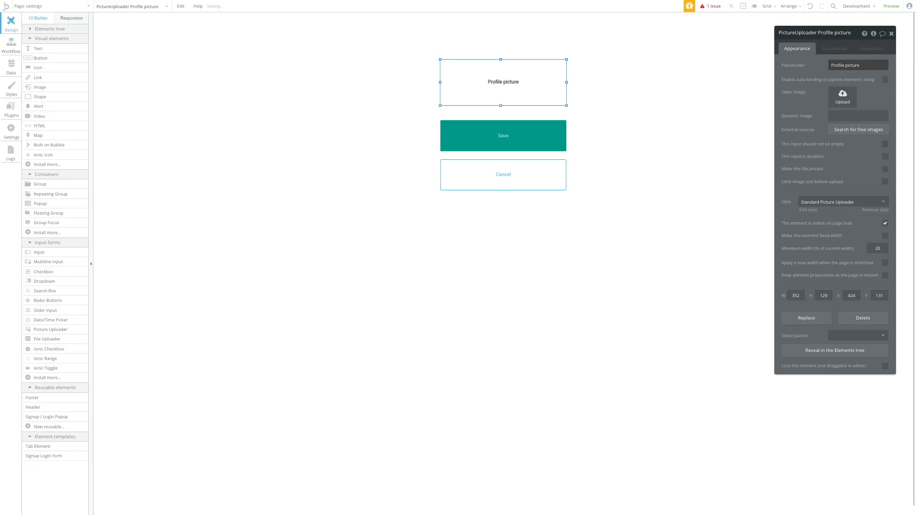
click(631, 113)
Extend the settings page's height to about 644 px
click(508, 176)
click(597, 189)
drag(491, 229, 491, 243)
Try to center the picture uploader and the Save and Cancel buttons vertically on the settings page
click(519, 190)
shift+click(495, 136)
shift+click(497, 81)
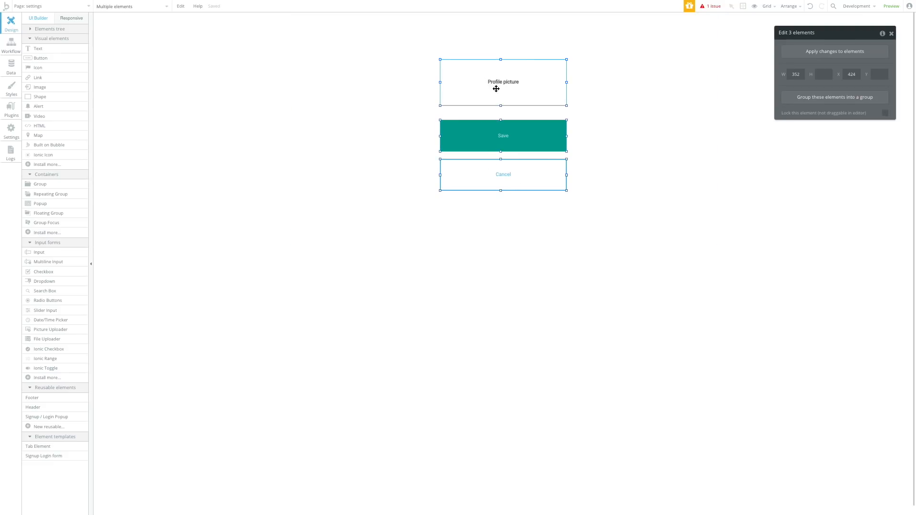
click(789, 5)
click(771, 53)
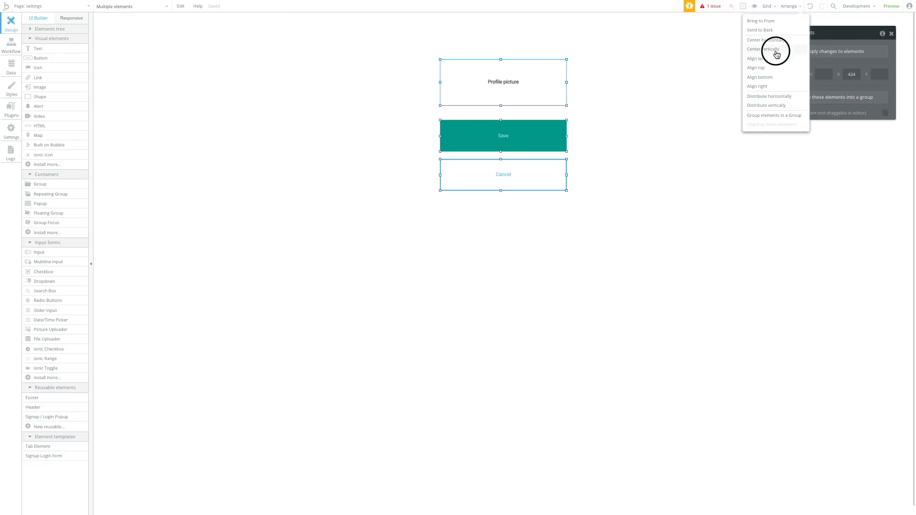
click(609, 102)
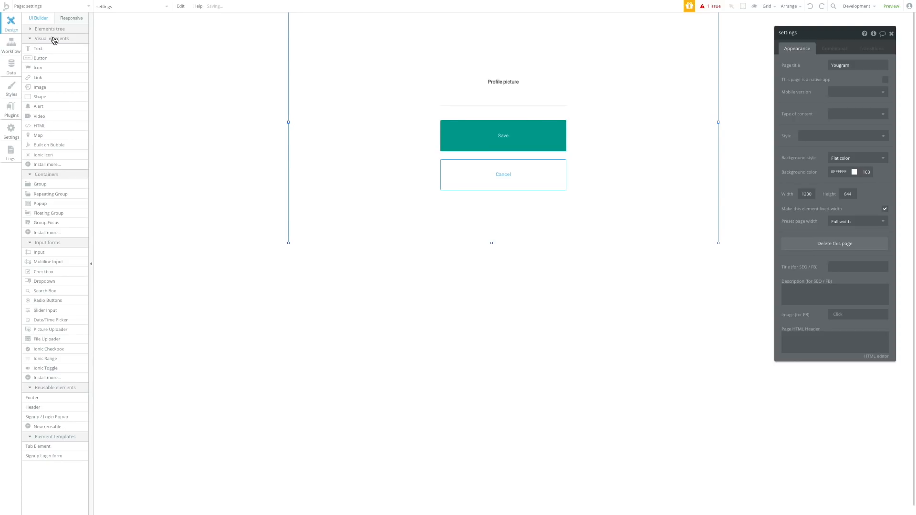
click(59, 6)
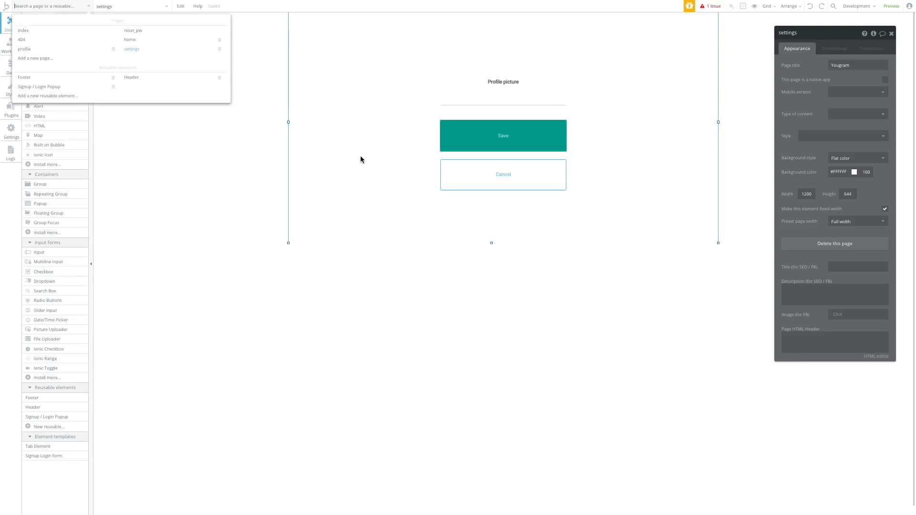
click(517, 88)
shift+click(509, 136)
shift+click(507, 168)
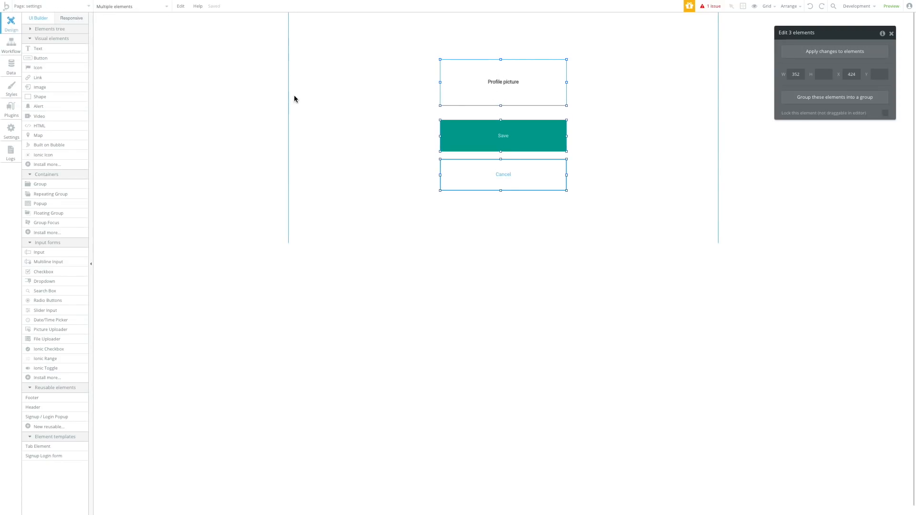
click(185, 116)
Open the home page, place a copy of the Logout button just left of it and label the copy "Settings"
click(77, 7)
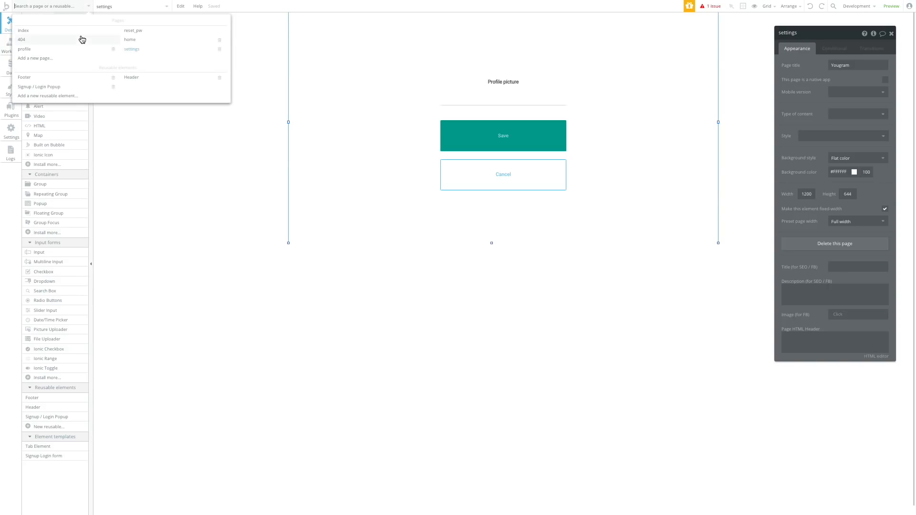
click(193, 42)
drag(730, 92, 663, 92)
text(Sett)
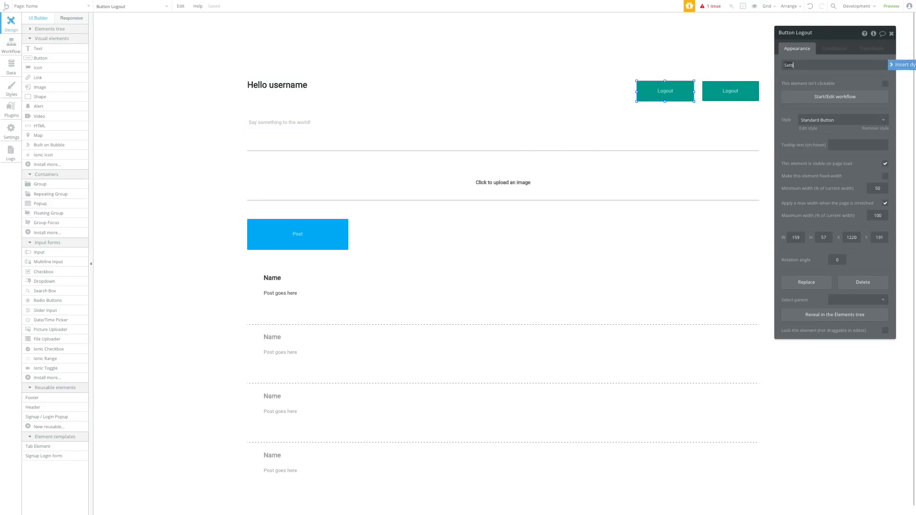
text(ings)
Apply the Transparent Button style to the Settings button
click(837, 120)
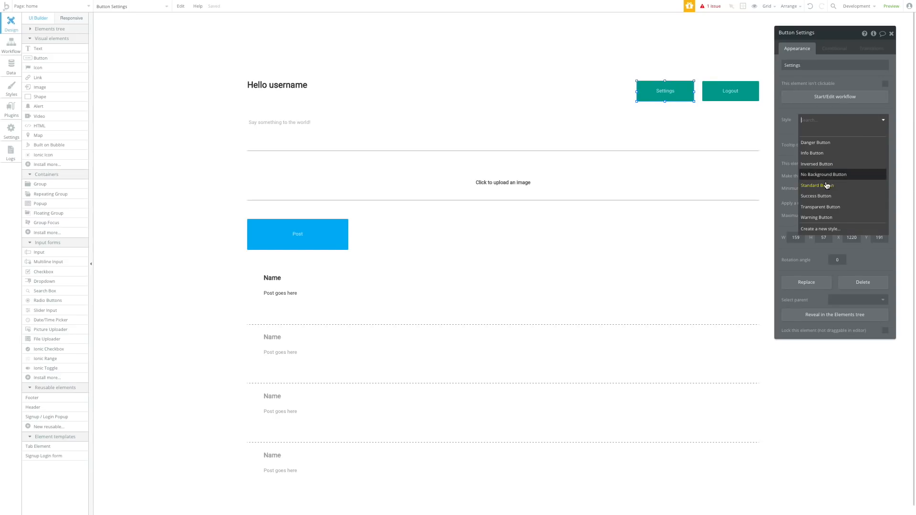
click(833, 212)
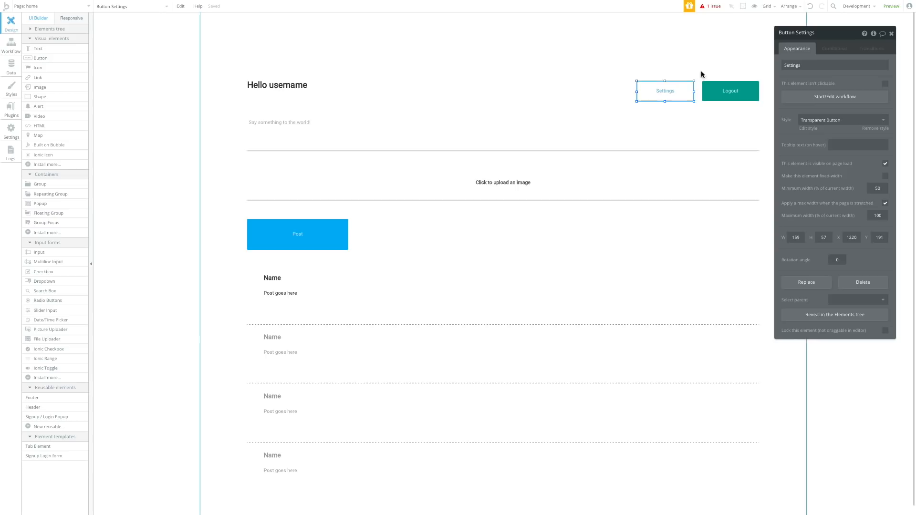
click(595, 104)
Move the Settings and Logout buttons slightly up to line up with the greeting text, with a slightly wider gap between them
click(360, 79)
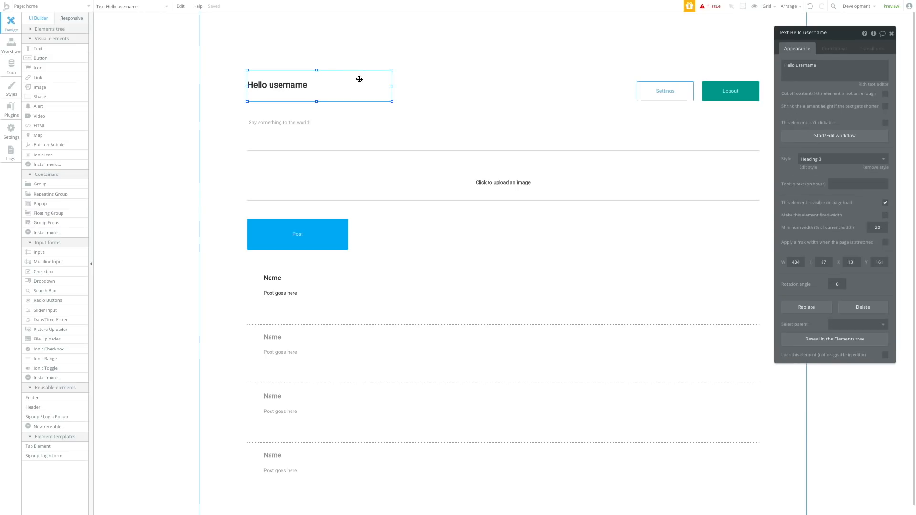
click(665, 90)
drag(664, 91, 731, 81)
click(713, 84)
click(705, 65)
click(721, 55)
scroll(641, 71, down, 1)
scroll(644, 72, up, 1)
scroll(647, 89, down, 1)
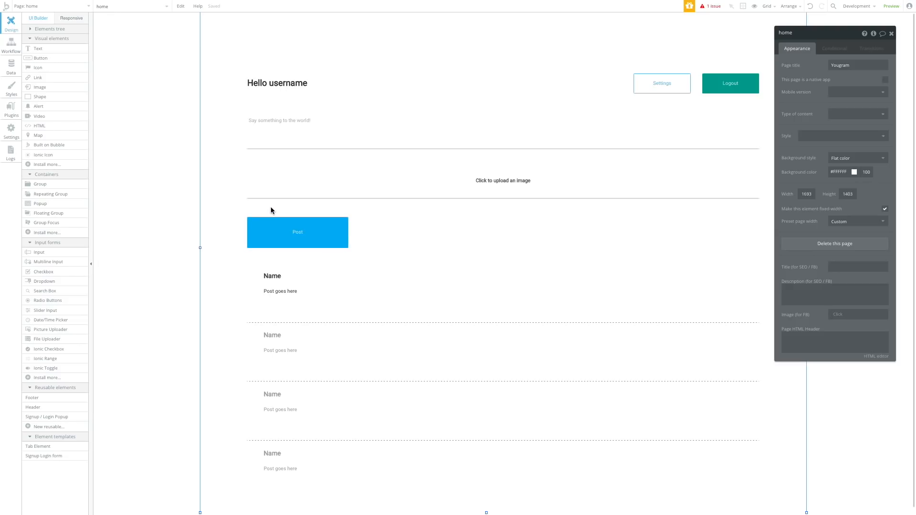
Open the index page's workflows and review the events for the Sign in and Signup buttons
click(51, 6)
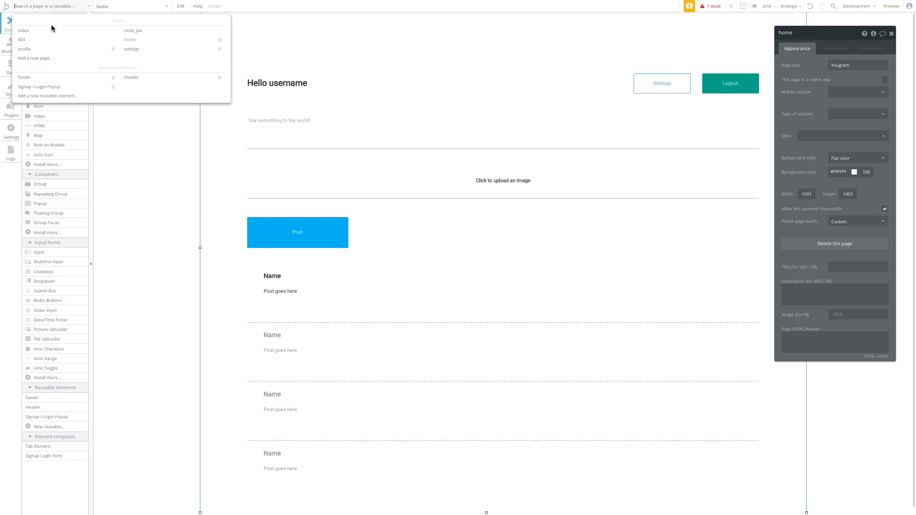
click(50, 32)
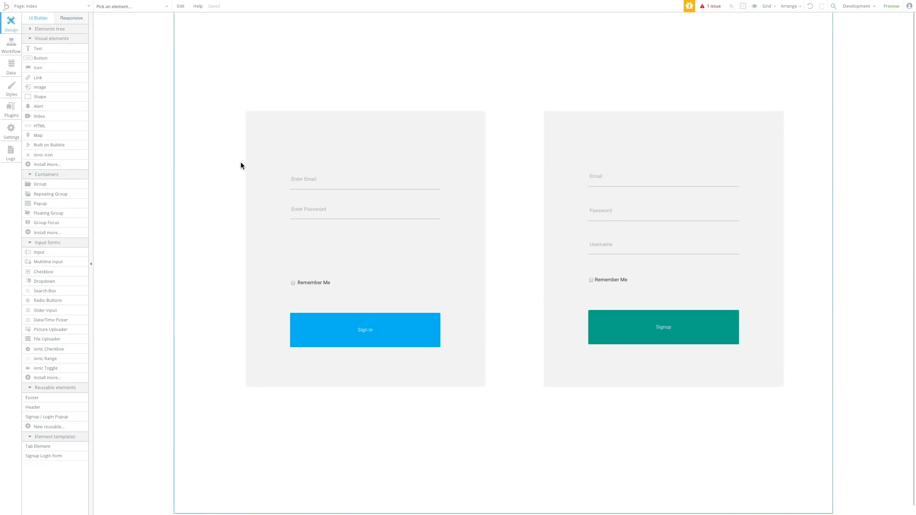
click(10, 46)
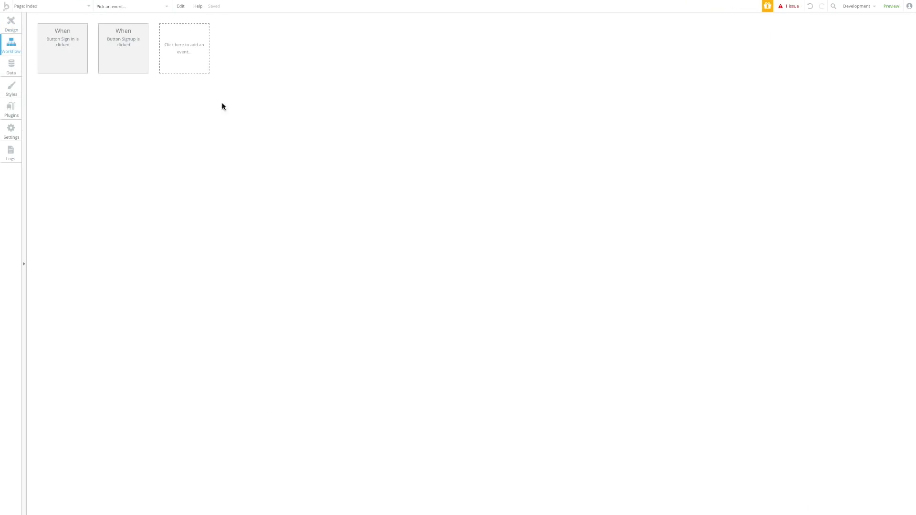
click(76, 45)
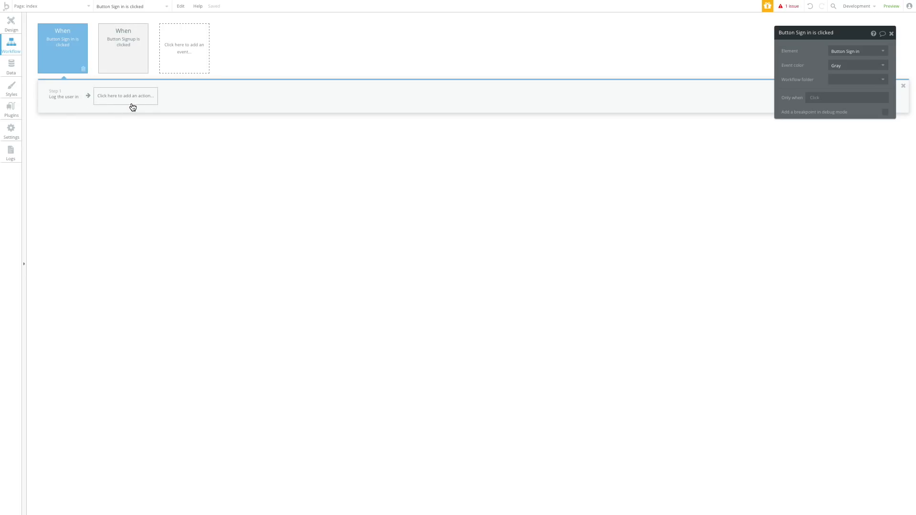
click(117, 50)
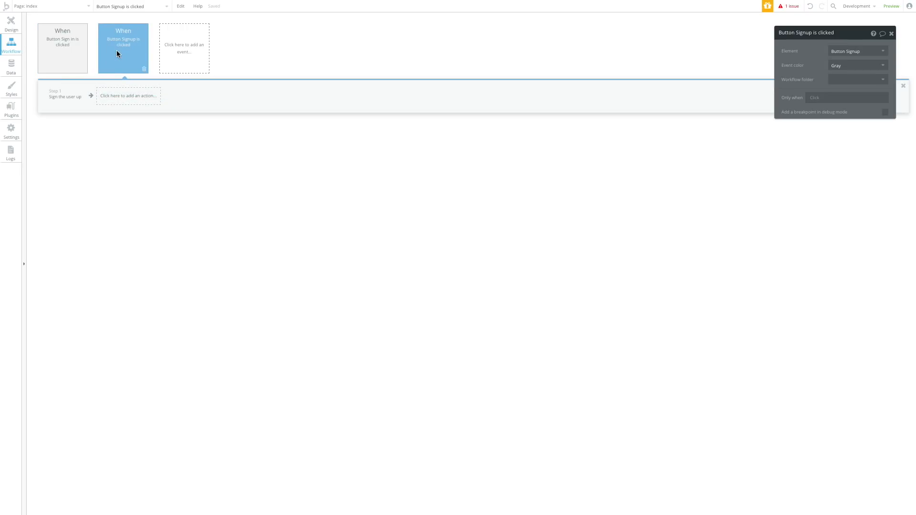
Add a "User is logged in" event to the index page with a Go to page action leading to home
click(182, 47)
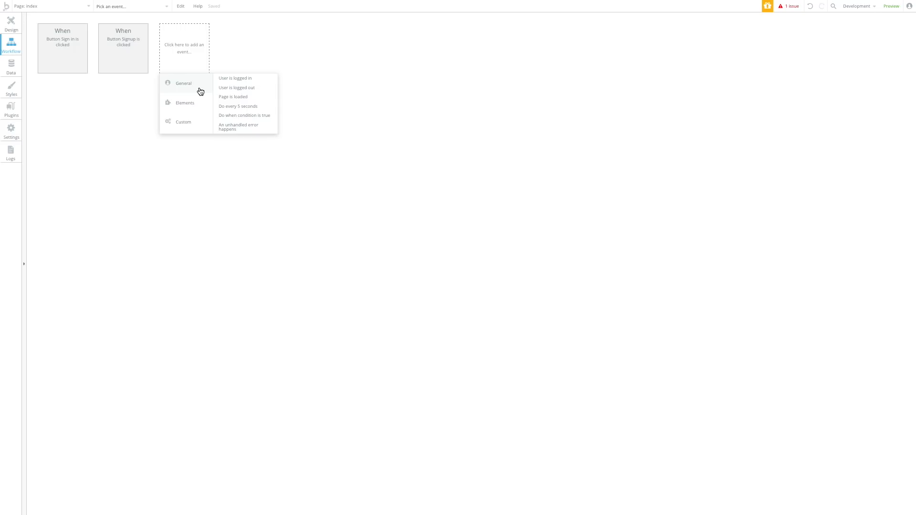
click(227, 78)
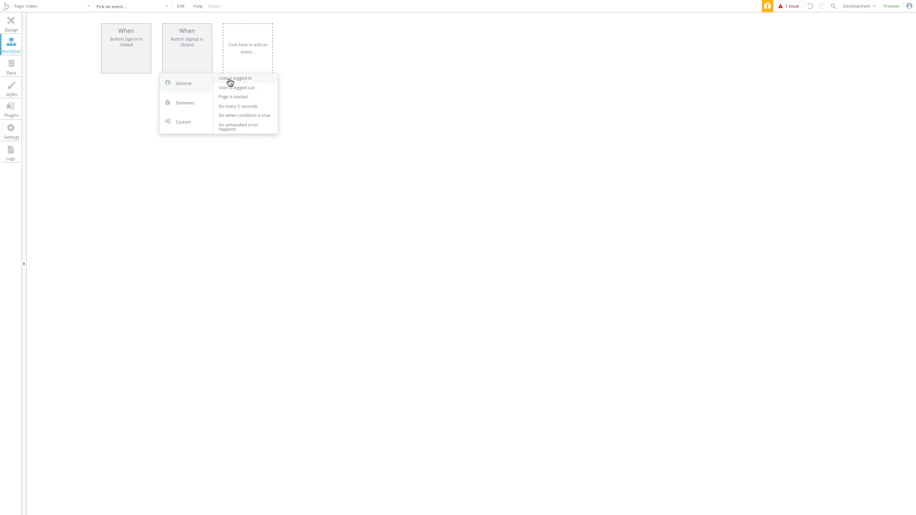
click(76, 71)
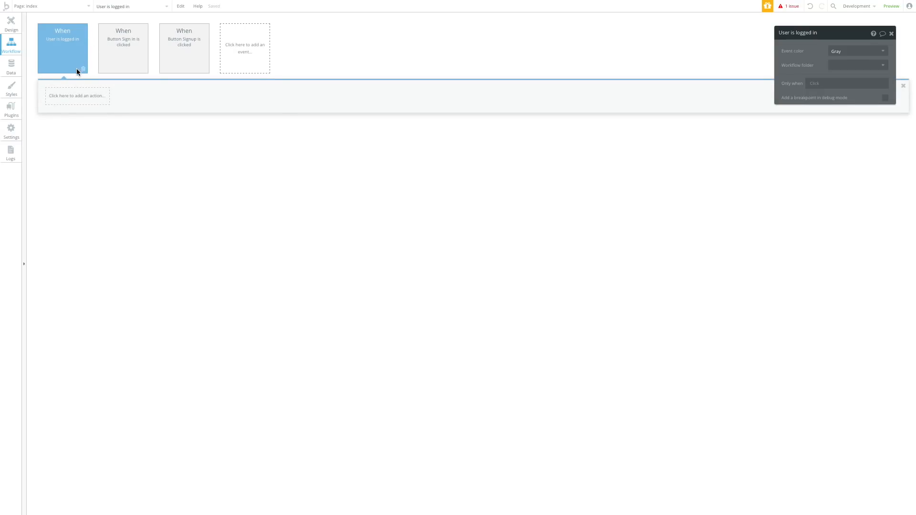
click(76, 102)
mouse_move(80, 123)
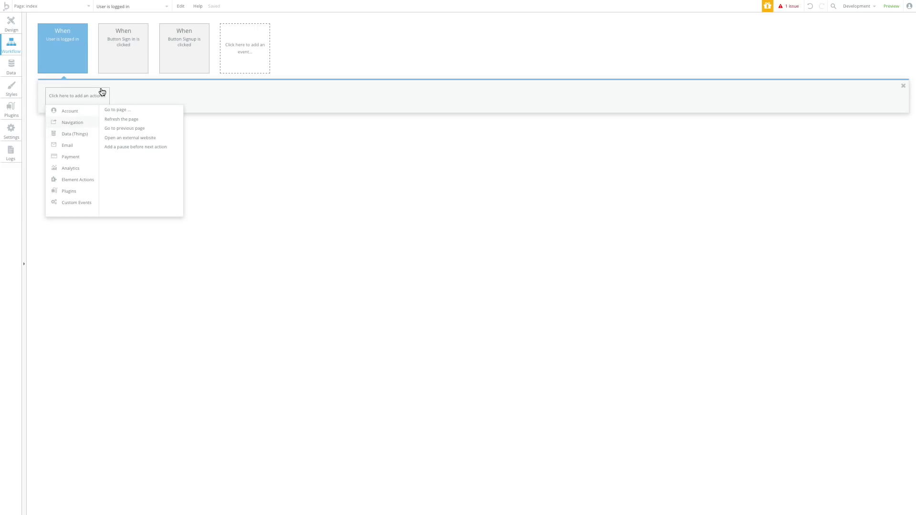
mouse_move(119, 51)
click(139, 113)
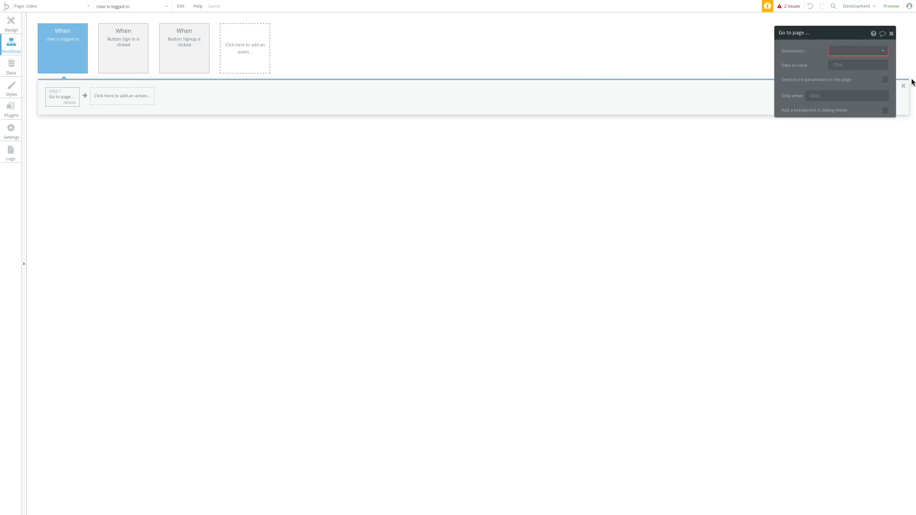
click(855, 52)
click(856, 95)
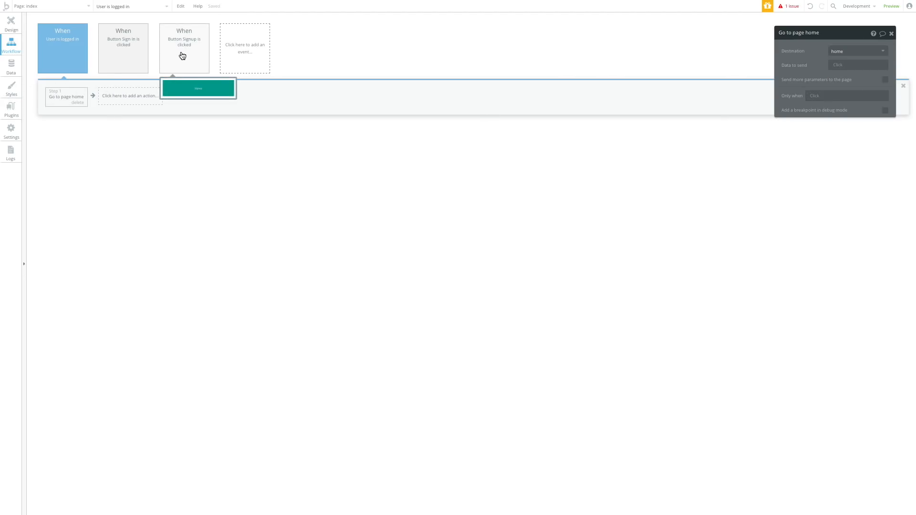
Add a "User is logged out" event to the index page with a Go to page action leading to index
click(227, 54)
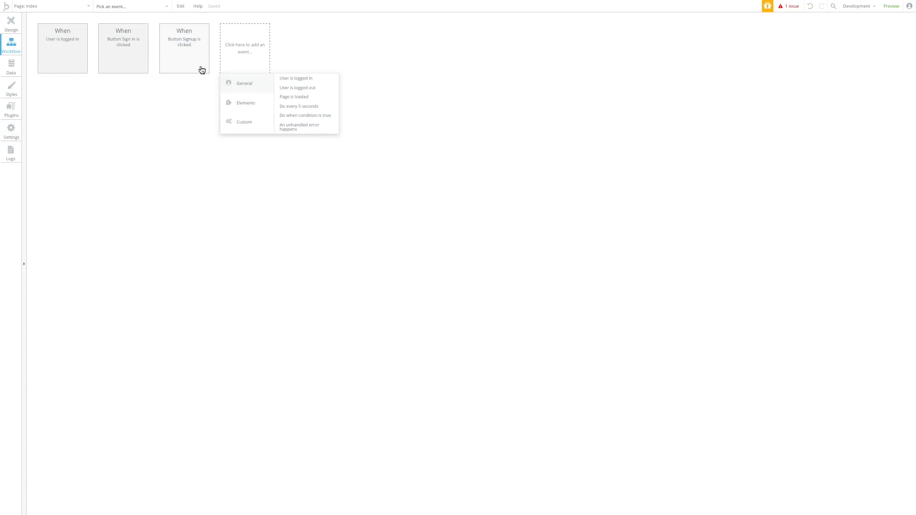
click(290, 89)
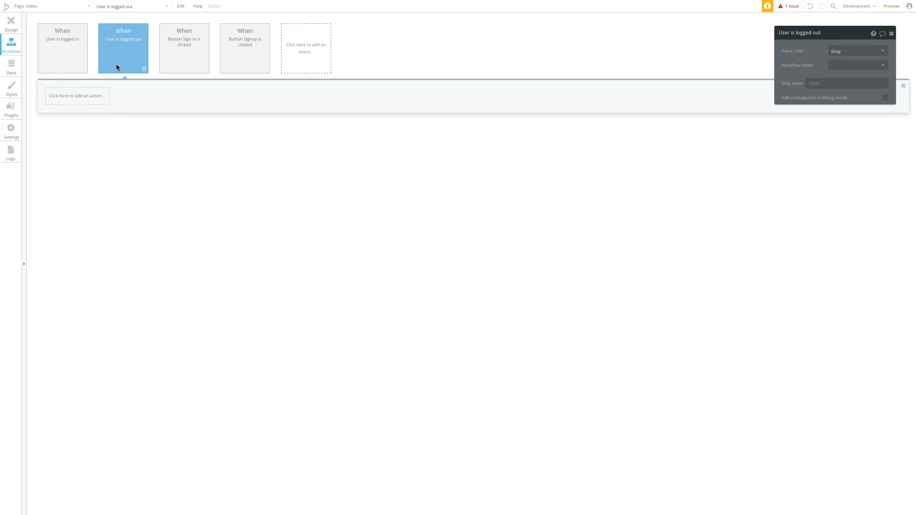
click(90, 92)
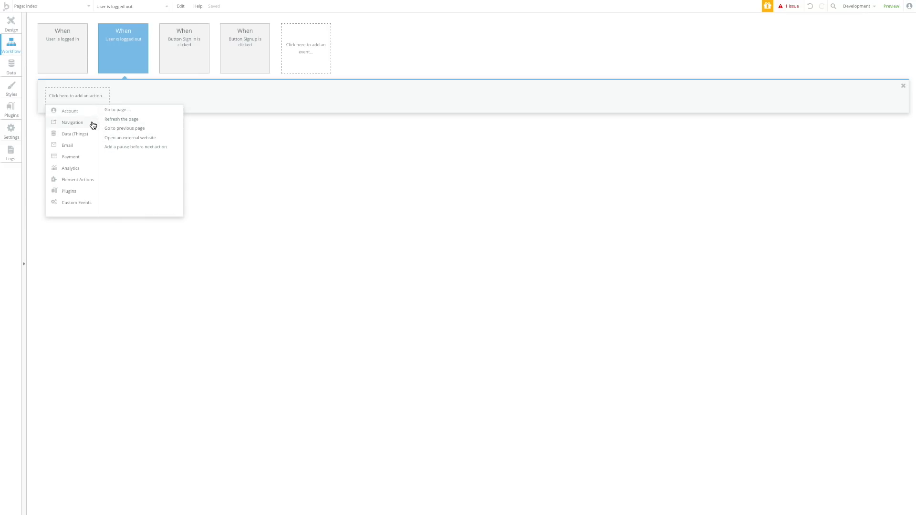
click(123, 110)
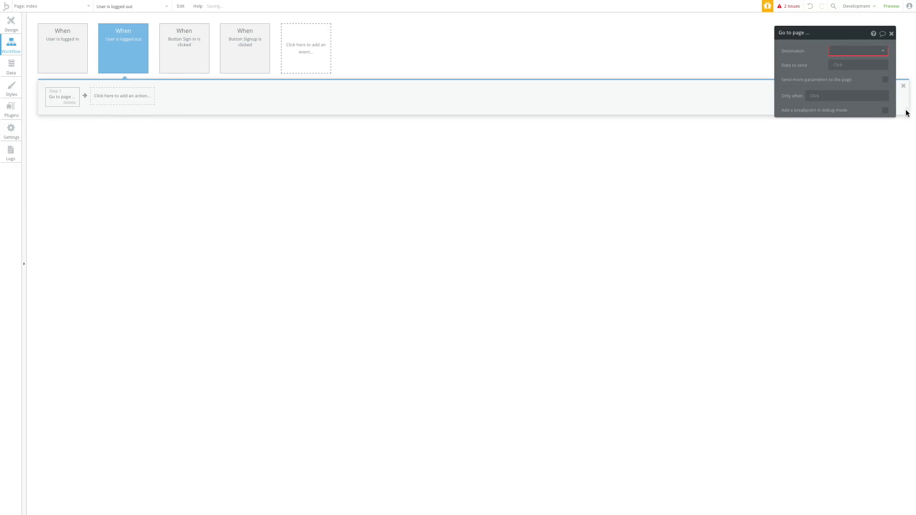
click(858, 51)
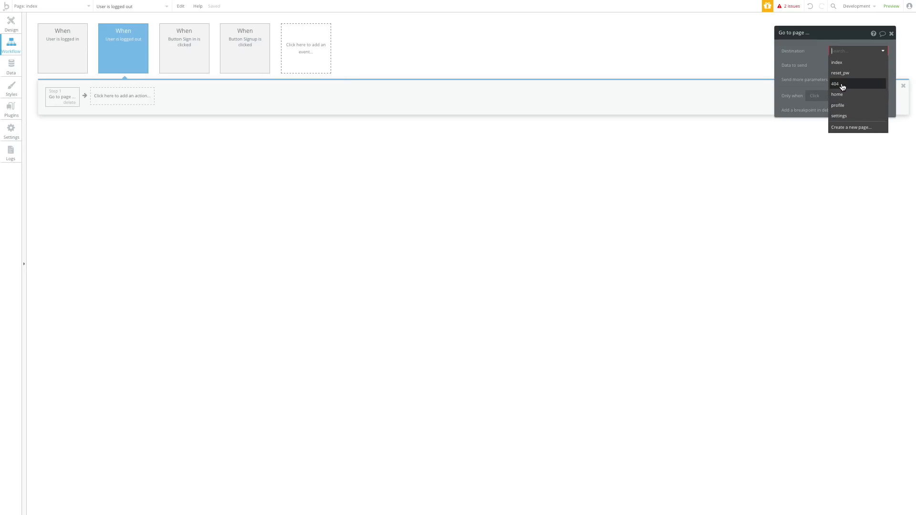
click(842, 63)
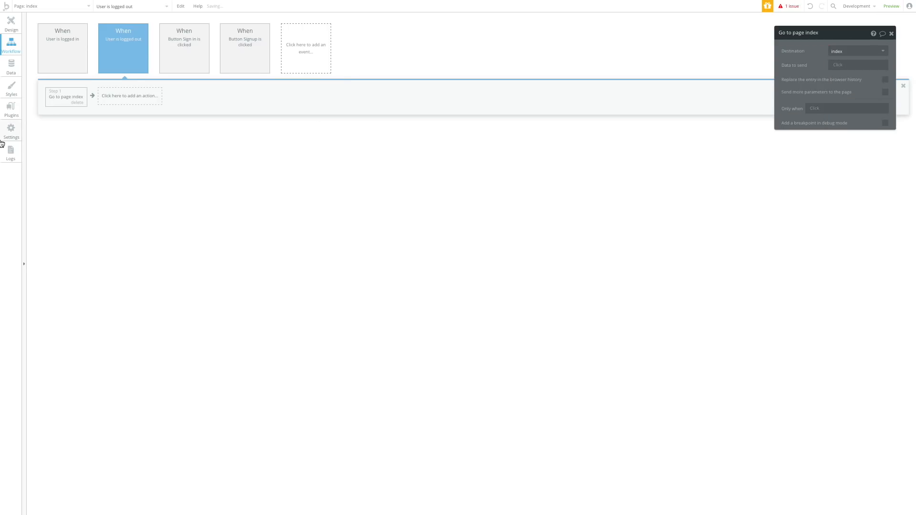
Review the login and logout events, the logged-out event's redirect action and the app's list of pages
click(8, 23)
click(12, 44)
click(840, 52)
click(656, 71)
click(79, 103)
click(55, 53)
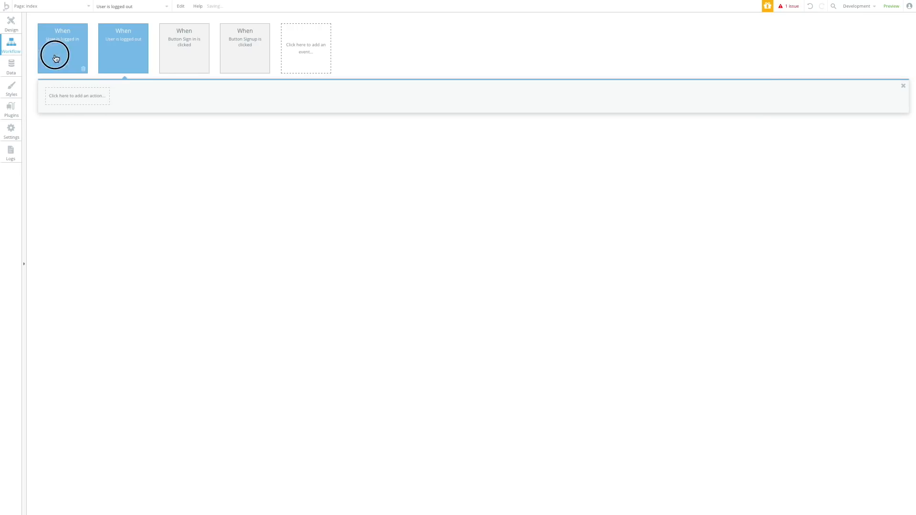
click(127, 46)
key(ctrl+z)
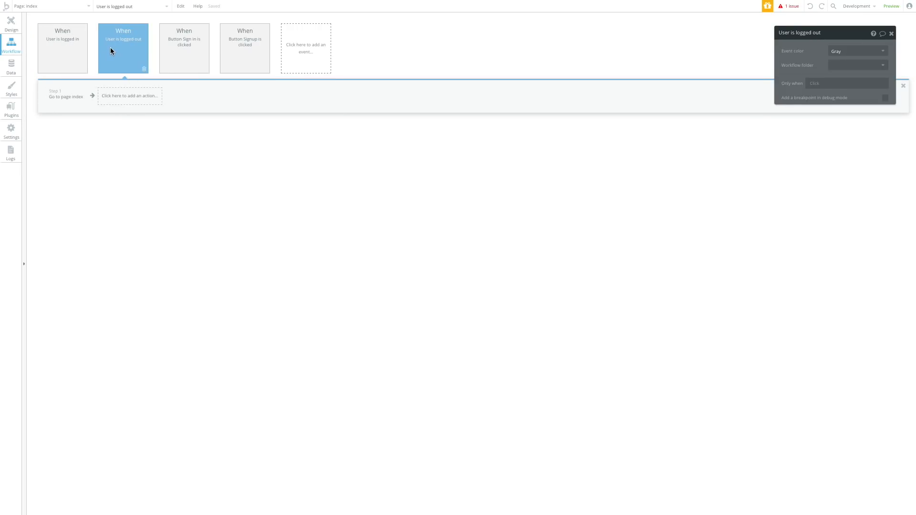
click(17, 24)
click(48, 8)
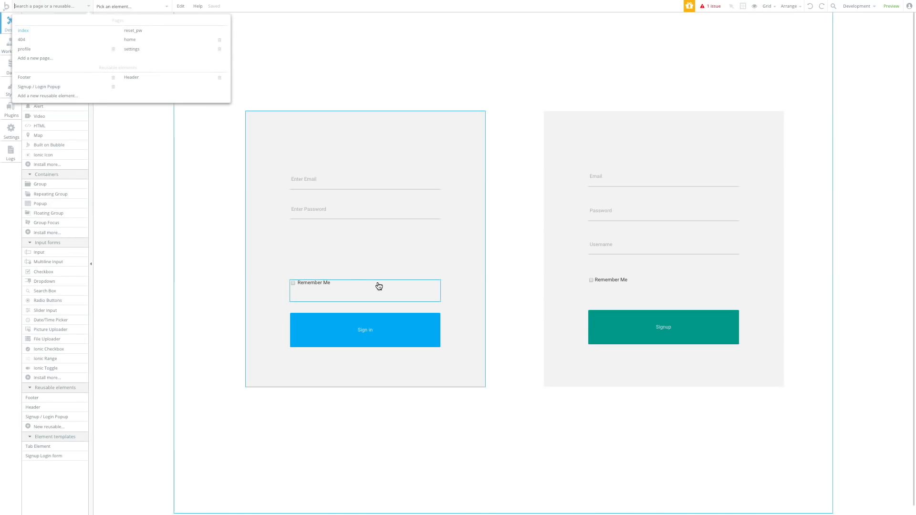
click(117, 141)
click(15, 55)
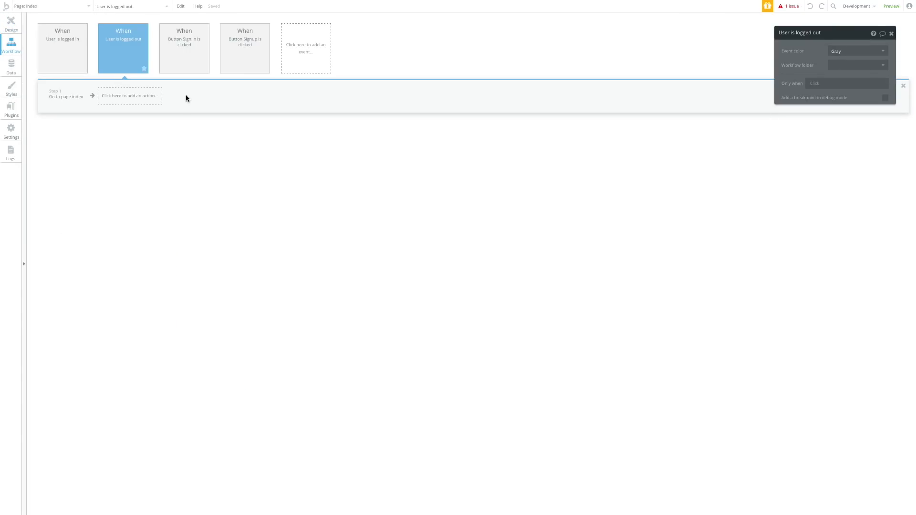
click(79, 101)
click(83, 103)
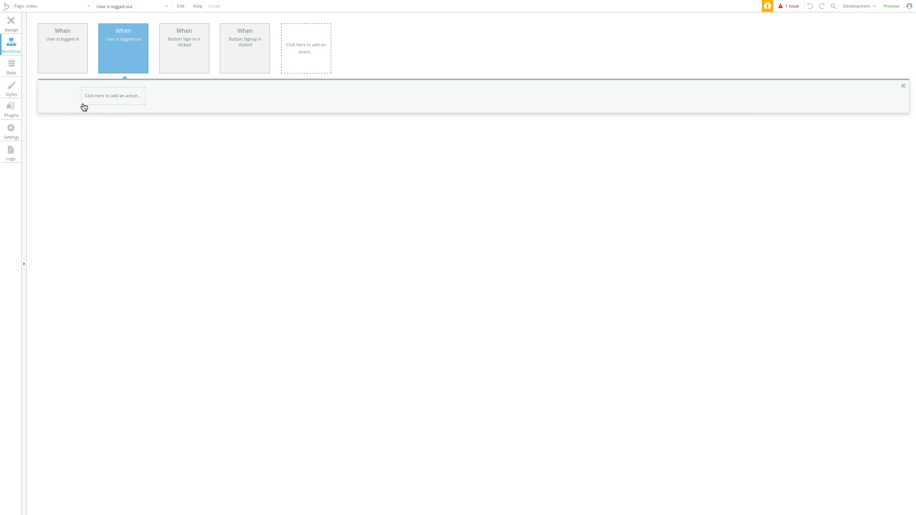
Compare the logged-in event's redirect action with the actions run by the Sign in and Signup button events
click(78, 48)
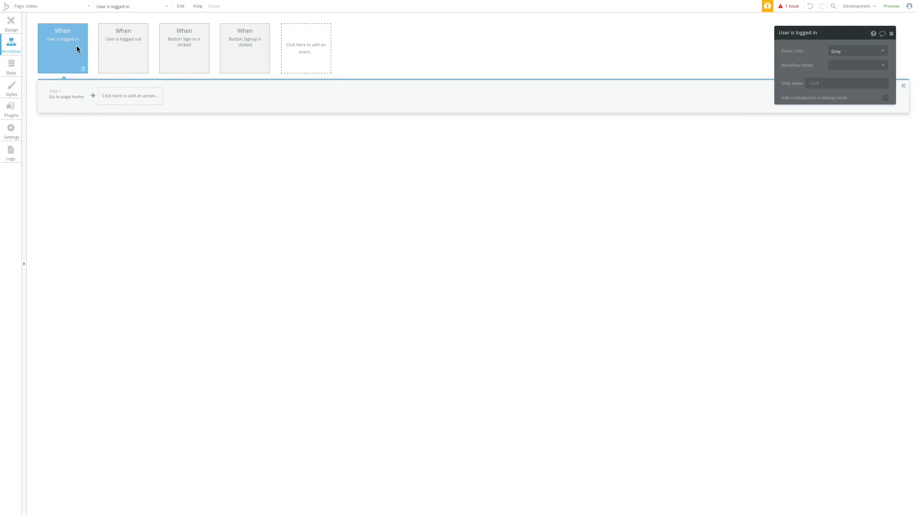
click(64, 95)
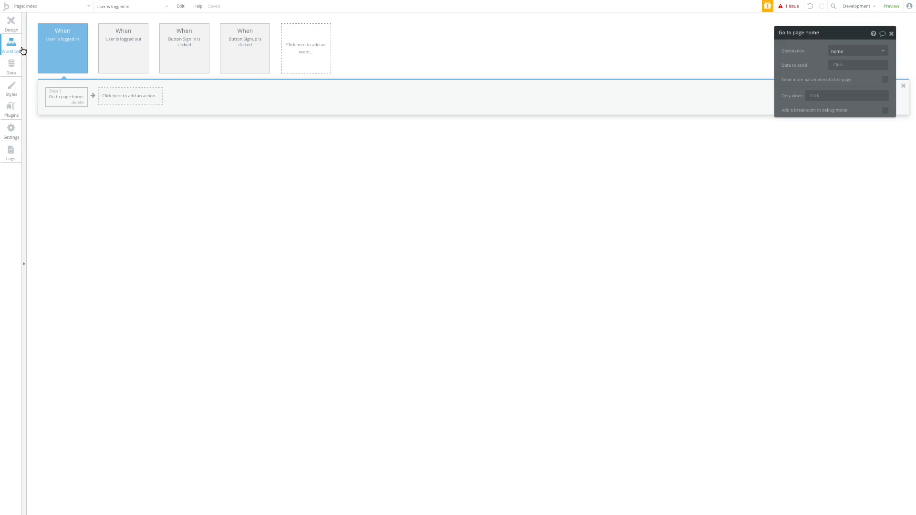
click(199, 42)
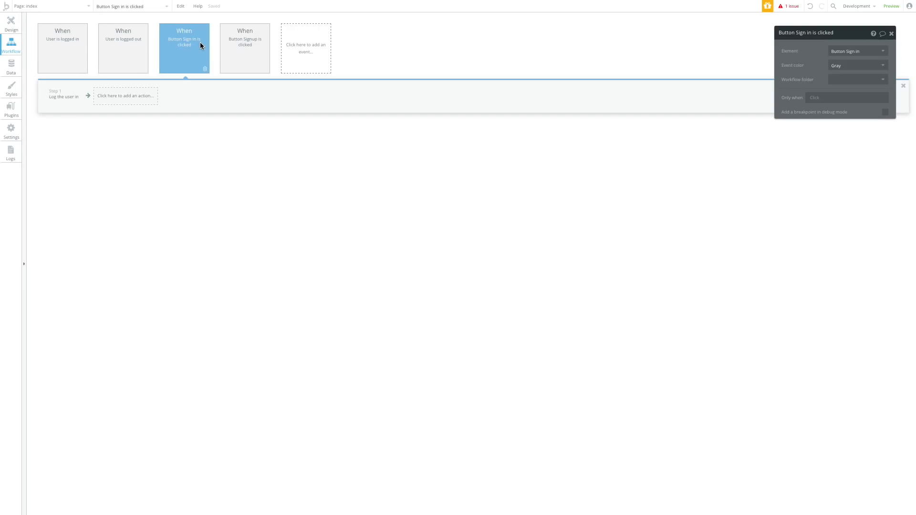
click(65, 98)
click(62, 49)
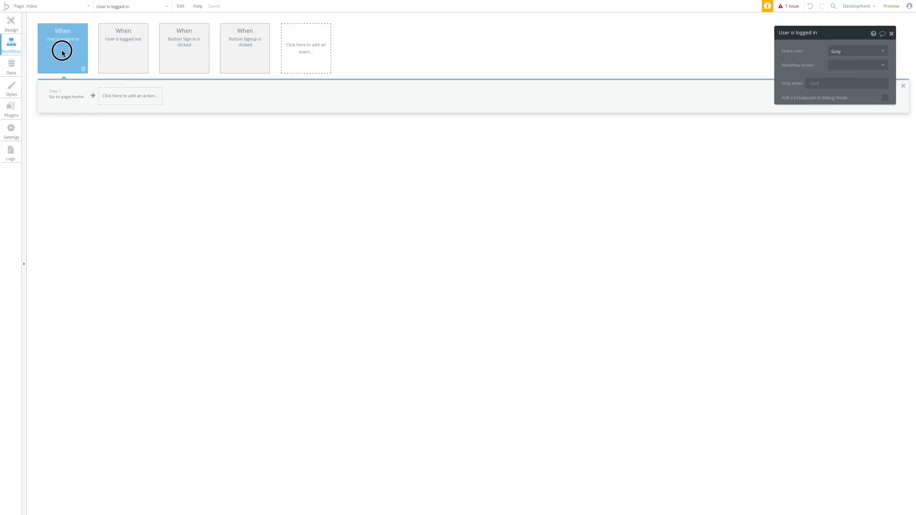
click(66, 105)
click(251, 45)
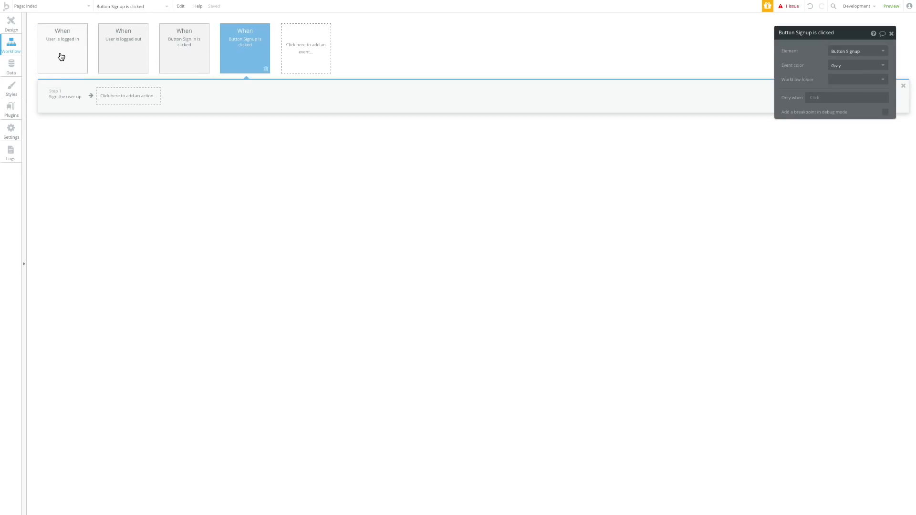
click(126, 48)
click(239, 47)
click(58, 98)
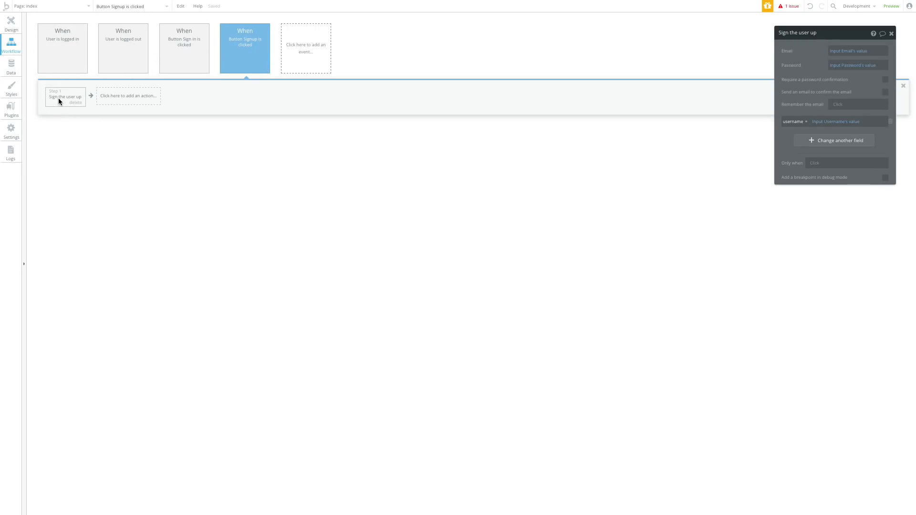
click(62, 48)
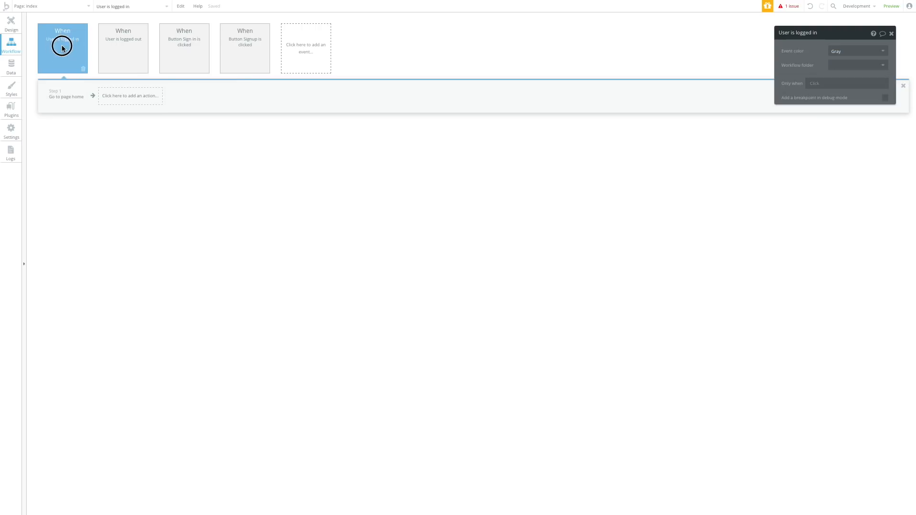
click(58, 100)
Return to the design view and open the home page for editing
click(10, 27)
click(38, 7)
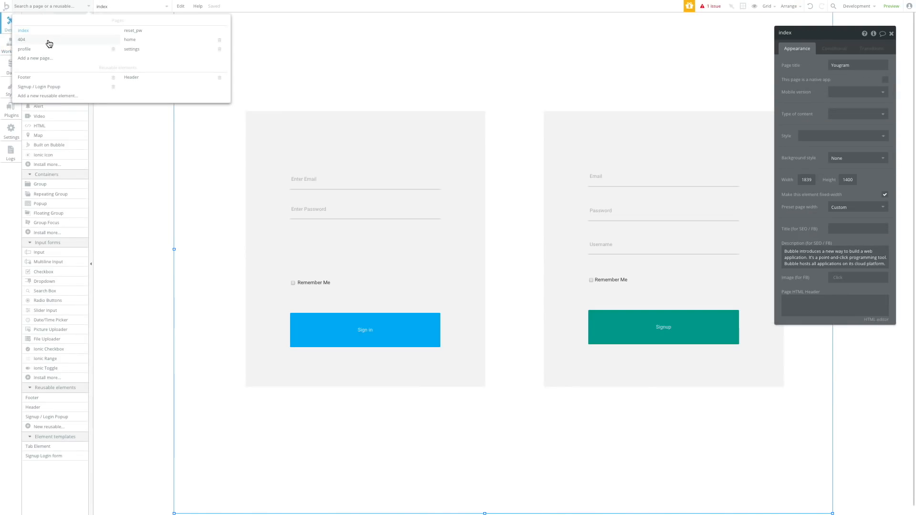
mouse_move(82, 55)
click(137, 39)
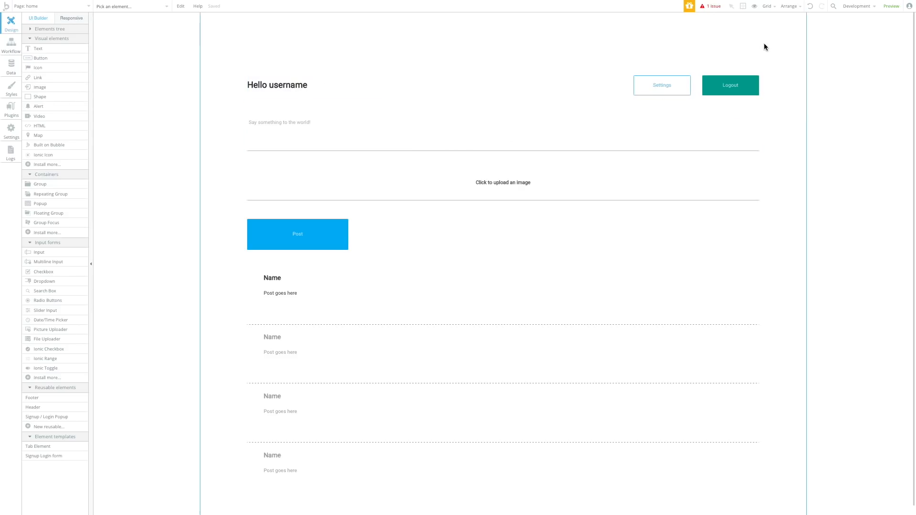
Check the reported issue on the posts repeating group, dismiss the issue list and inspect the Settings button's properties
click(712, 6)
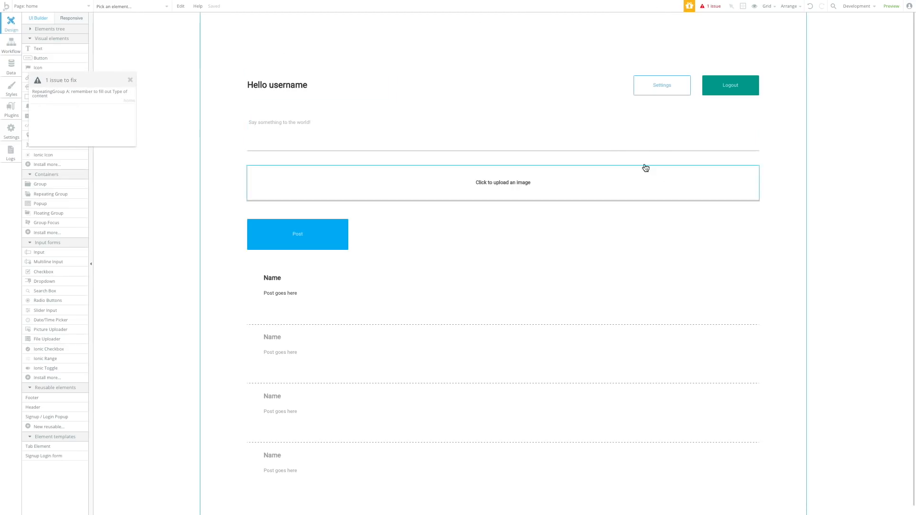
click(126, 91)
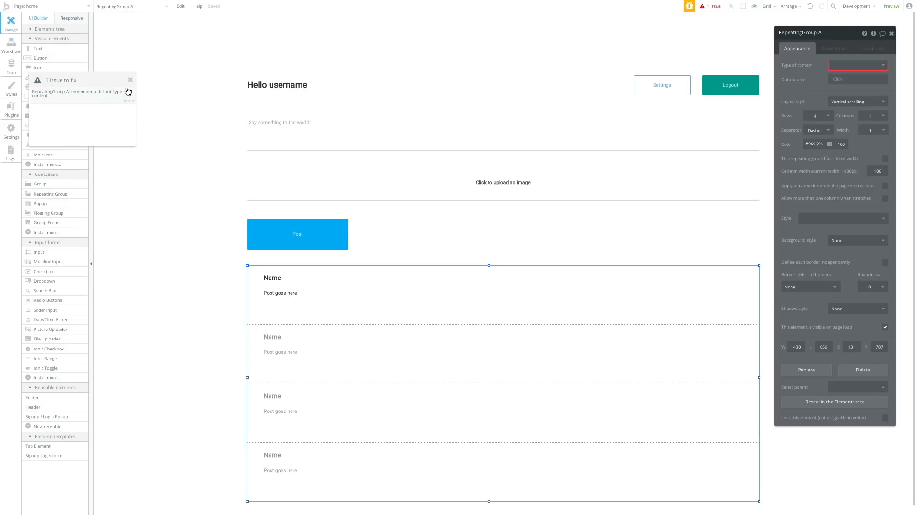
click(130, 80)
click(164, 140)
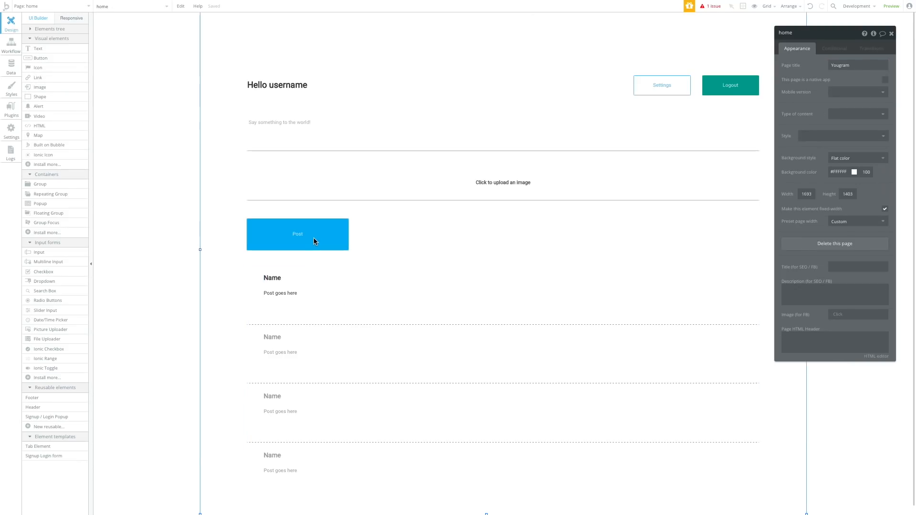
click(652, 94)
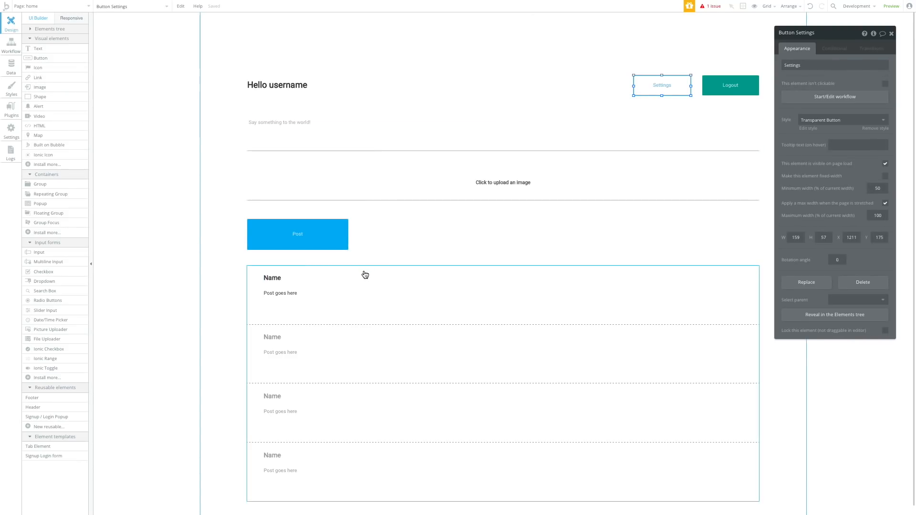
Move the Name and Post goes here texts in the posts repeating group's first cell right to X 146
click(290, 286)
click(280, 294)
mouse_move(286, 282)
mouse_down()
mouse_move(286, 302)
mouse_move(300, 302)
mouse_move(289, 285)
mouse_move(299, 283)
mouse_up()
click(291, 279)
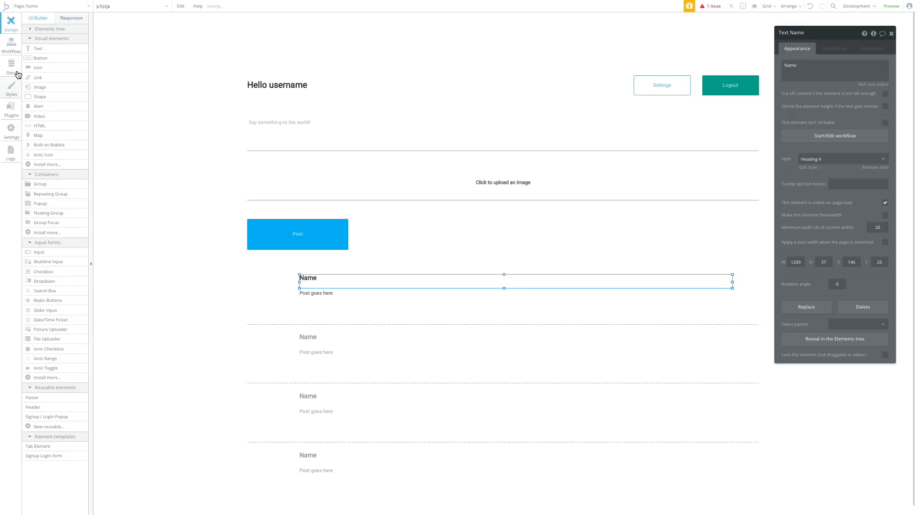
Add an image element beside the name in the first post cell and size it 72 by 72
click(49, 84)
drag(266, 282, 279, 297)
click(795, 273)
text(72)
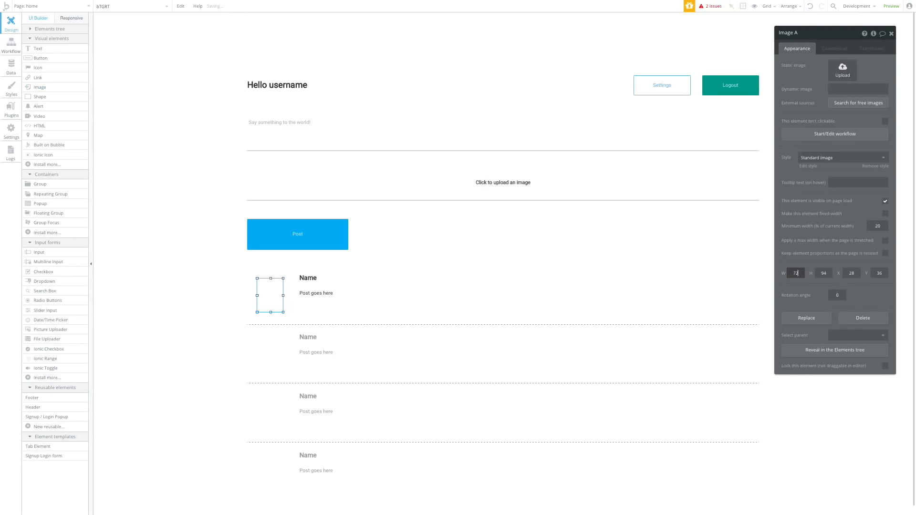
key(Tab)
text(72)
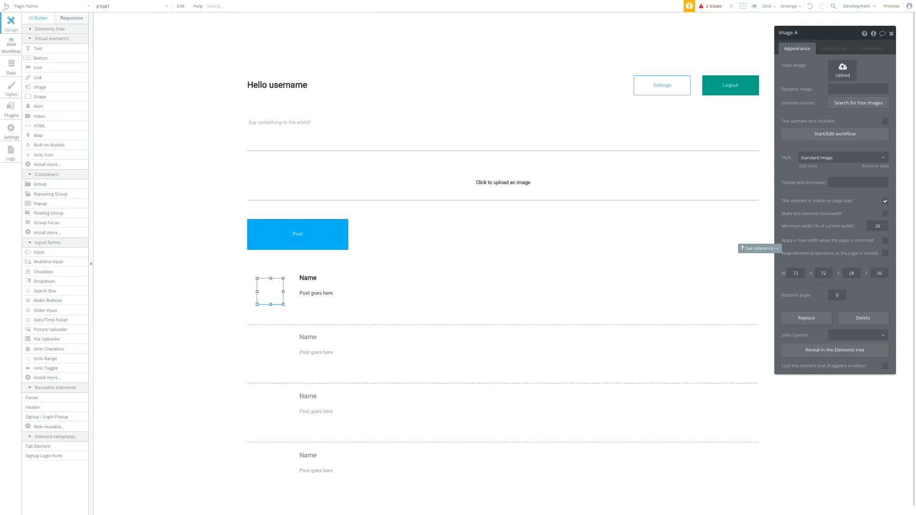
Center the new image vertically within its repeating group cell
right_click(284, 297)
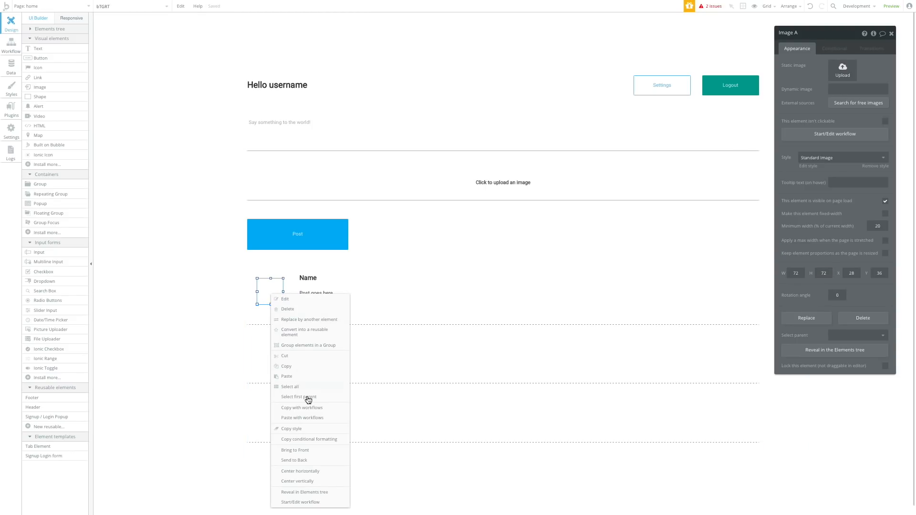
click(308, 481)
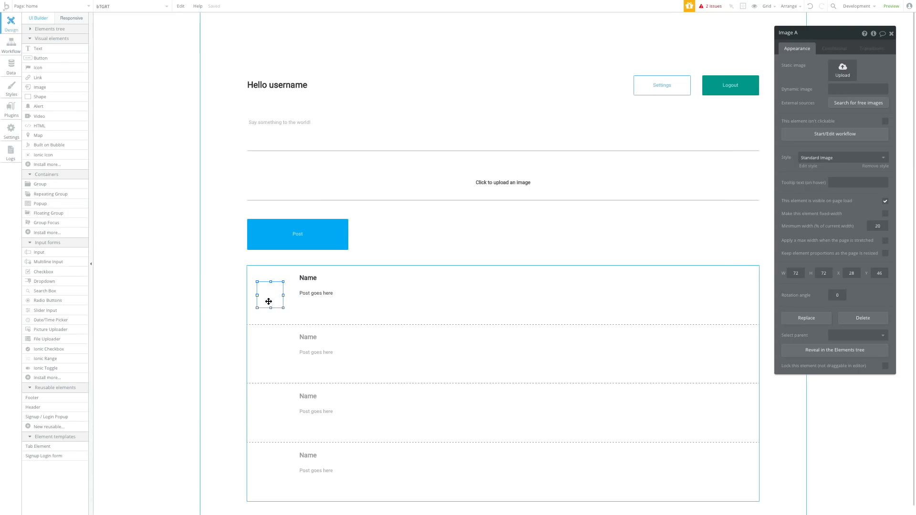
click(162, 299)
click(280, 300)
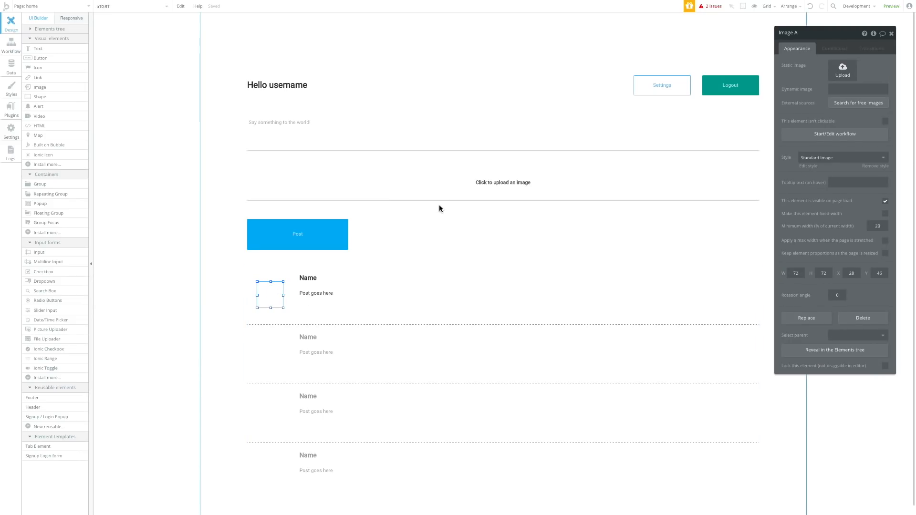
click(443, 218)
Create a workflow for the Settings button that goes to the settings page
click(666, 85)
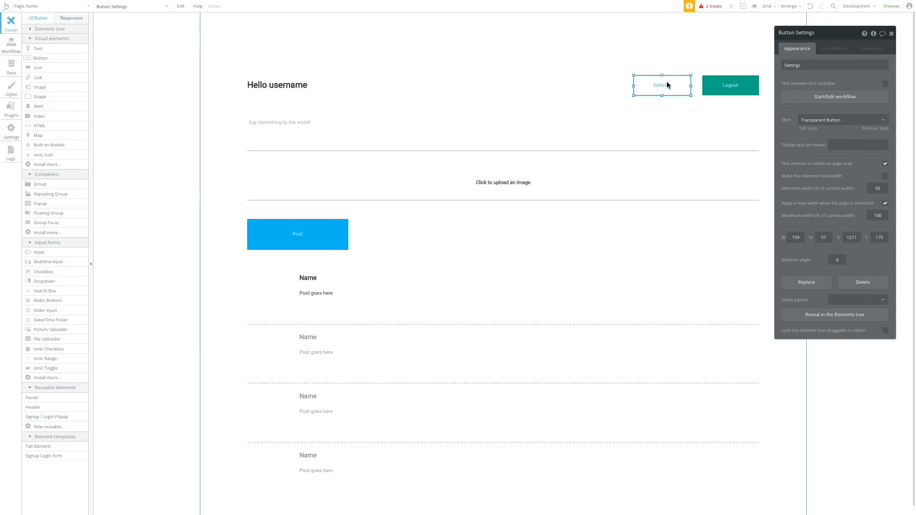
click(816, 97)
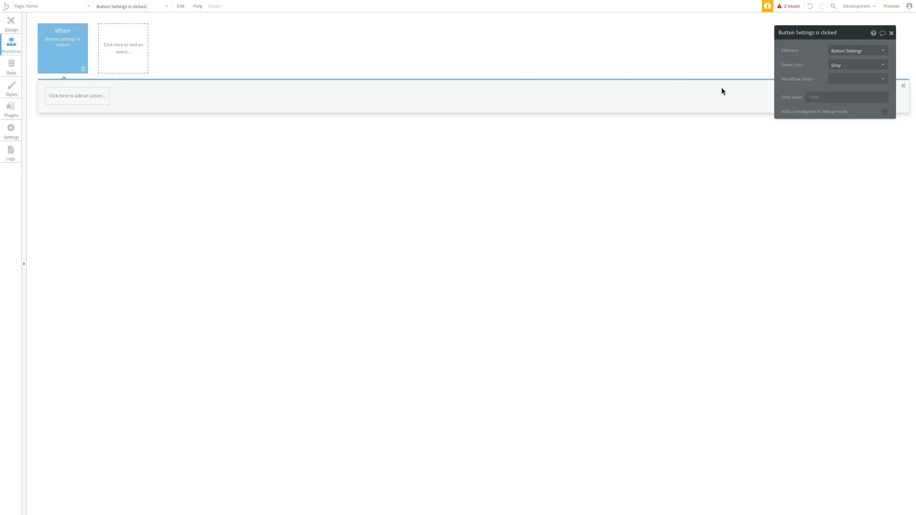
click(62, 94)
mouse_move(67, 123)
click(143, 111)
click(857, 50)
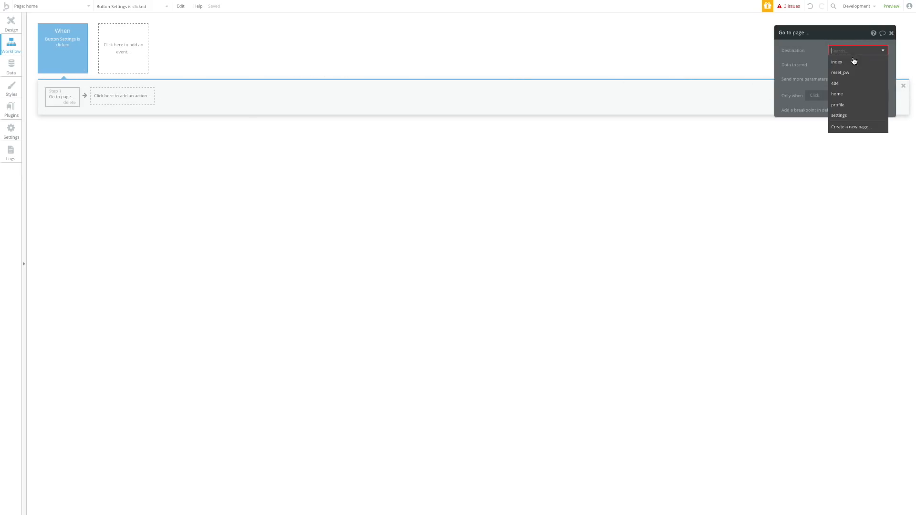
click(844, 117)
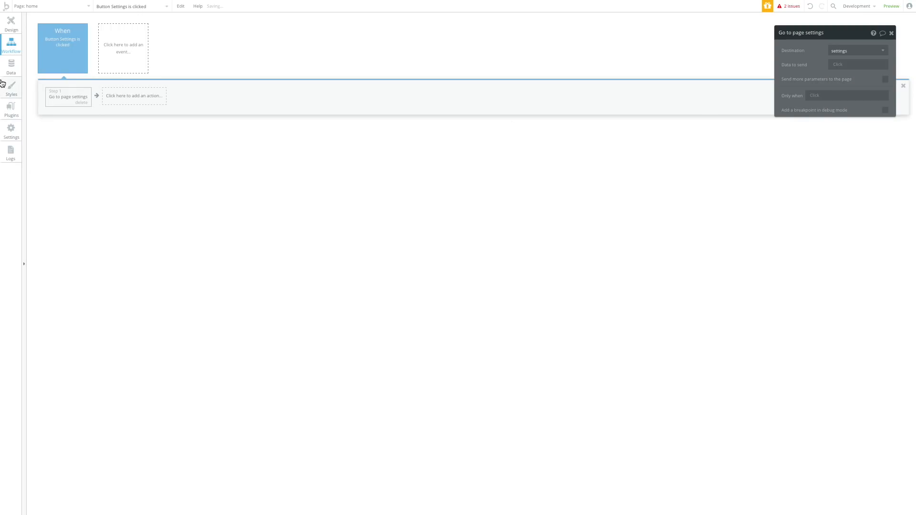
Return to the home page design and inspect the picture uploader, the post text and the message input
click(11, 28)
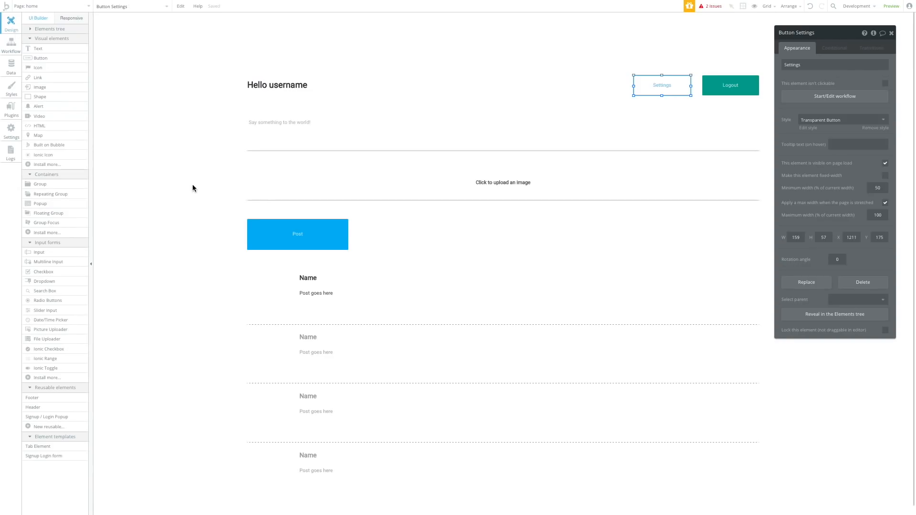
click(272, 295)
click(257, 193)
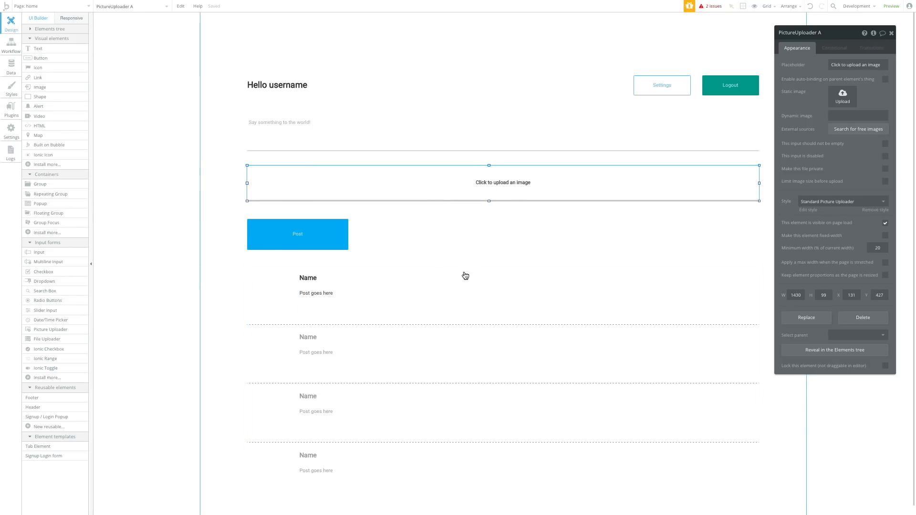
click(443, 293)
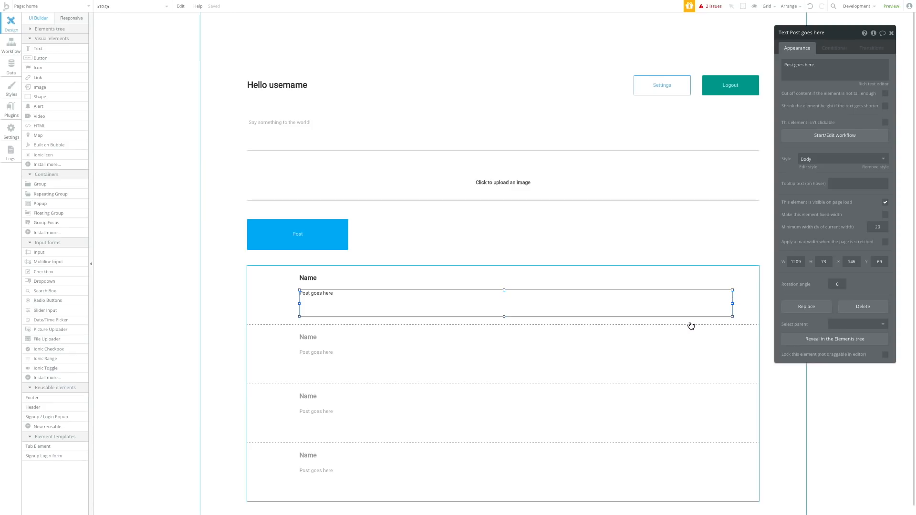
click(545, 174)
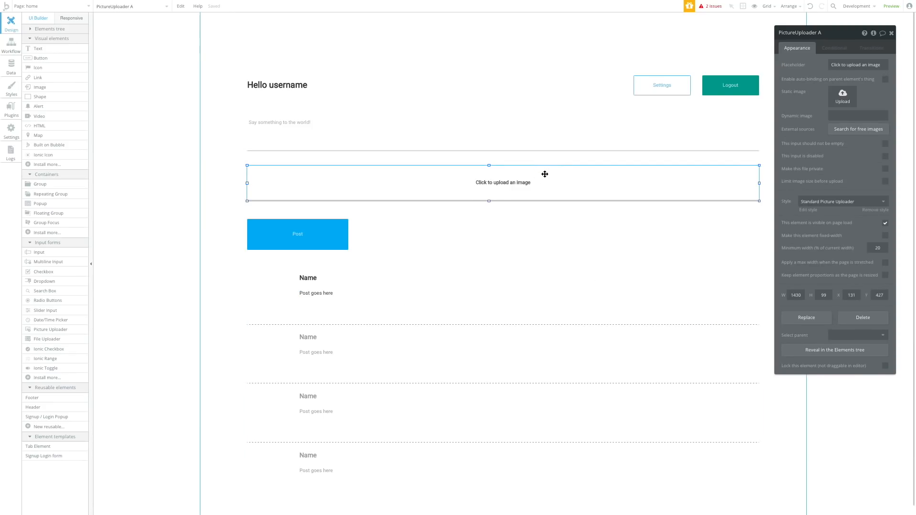
click(352, 292)
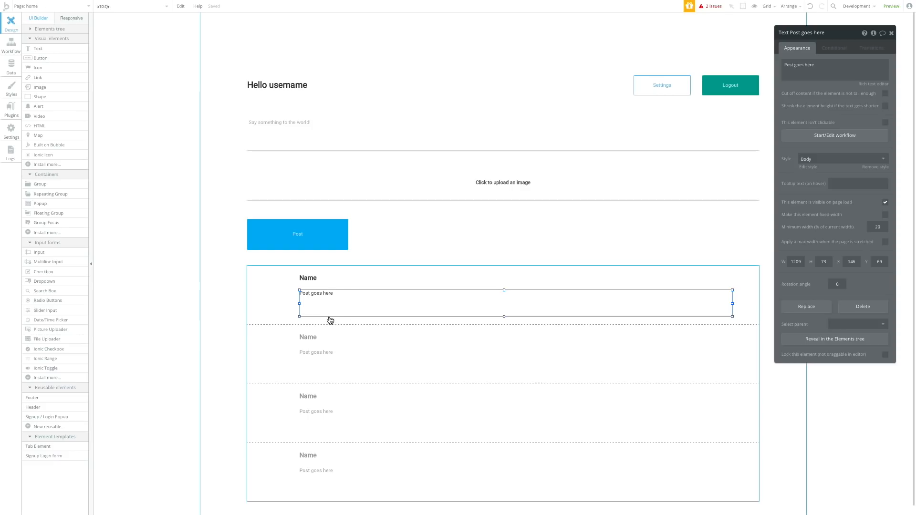
click(536, 176)
click(320, 135)
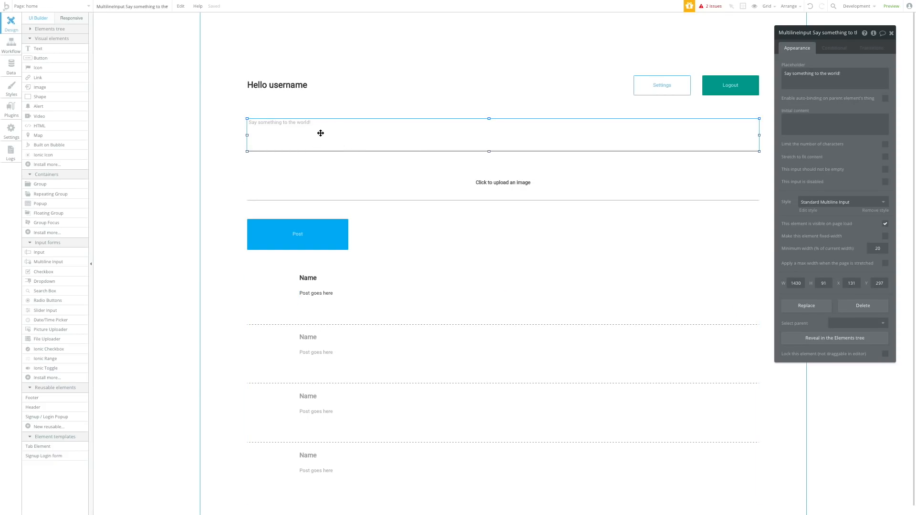
shift+click(321, 169)
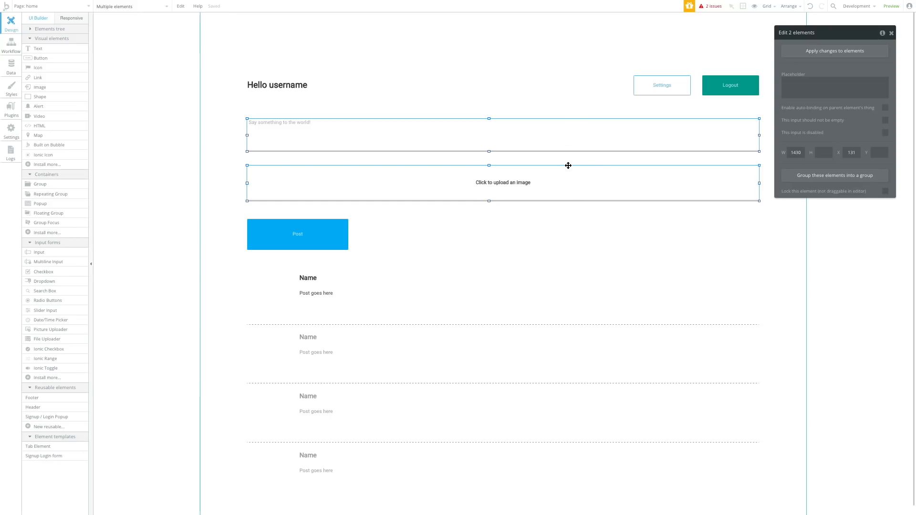
click(489, 233)
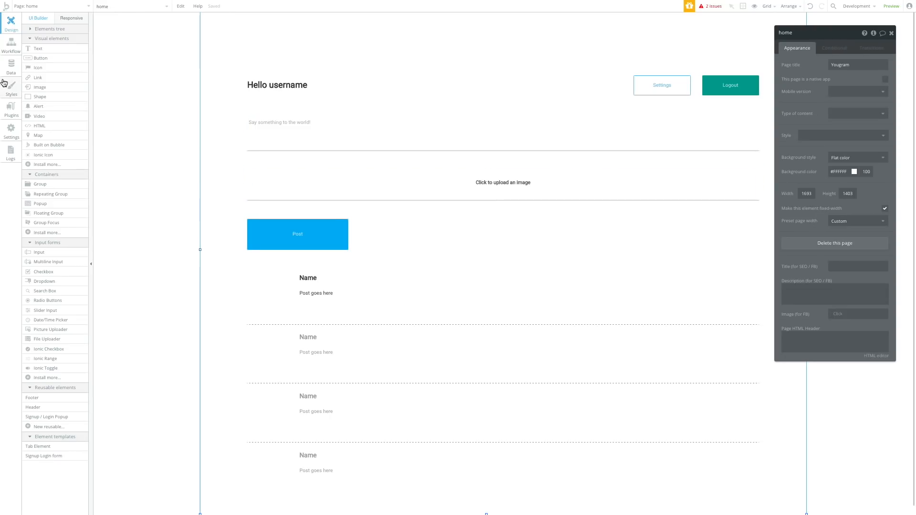
click(321, 123)
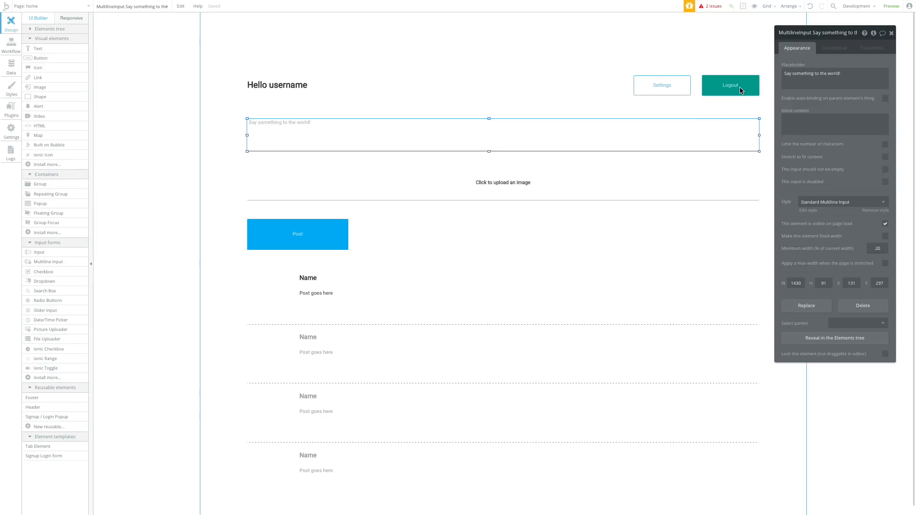
Create a workflow for the Logout button with the action Log the user out
click(755, 89)
click(789, 95)
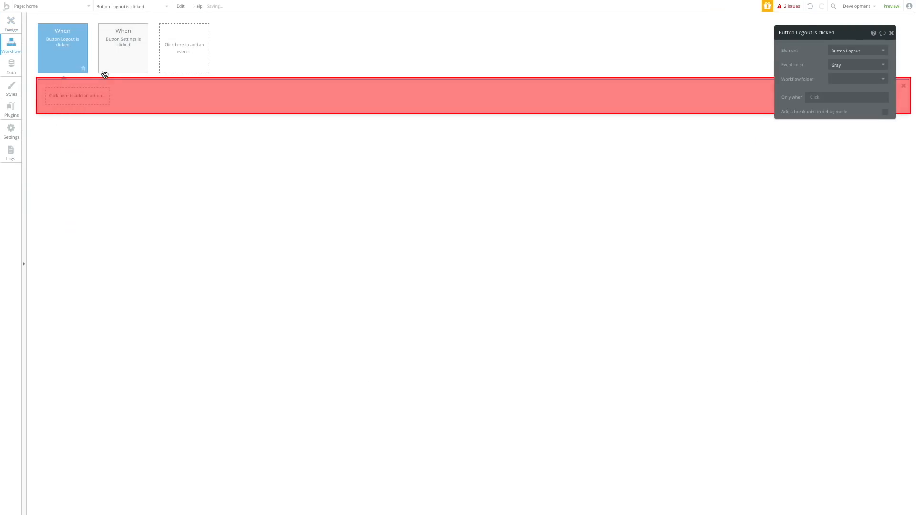
click(84, 89)
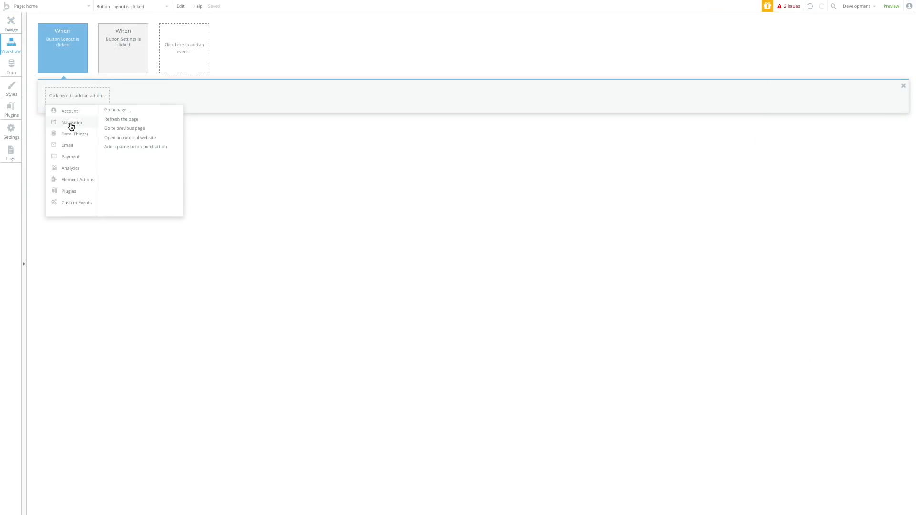
mouse_move(88, 138)
mouse_move(83, 158)
mouse_move(76, 110)
click(128, 139)
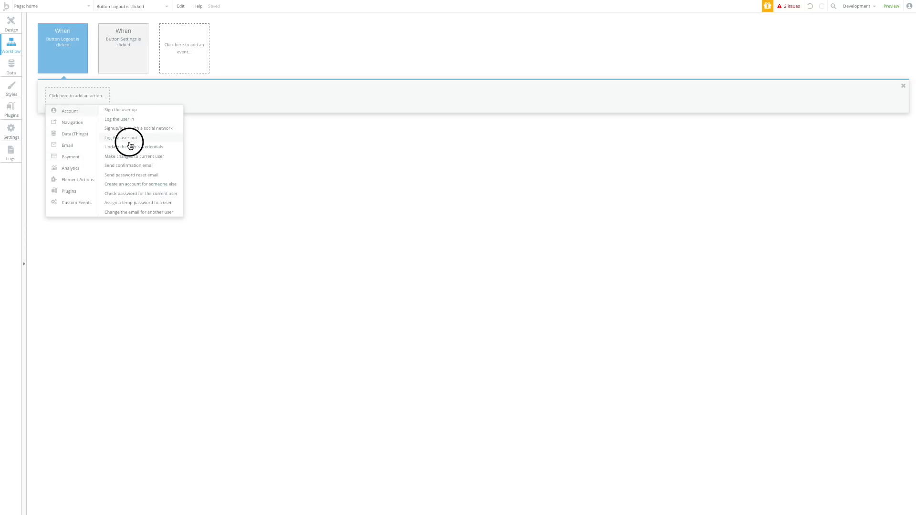
Add the copied User is logged out event with its redirect to index on the home page, removing the empty duplicate event
click(184, 43)
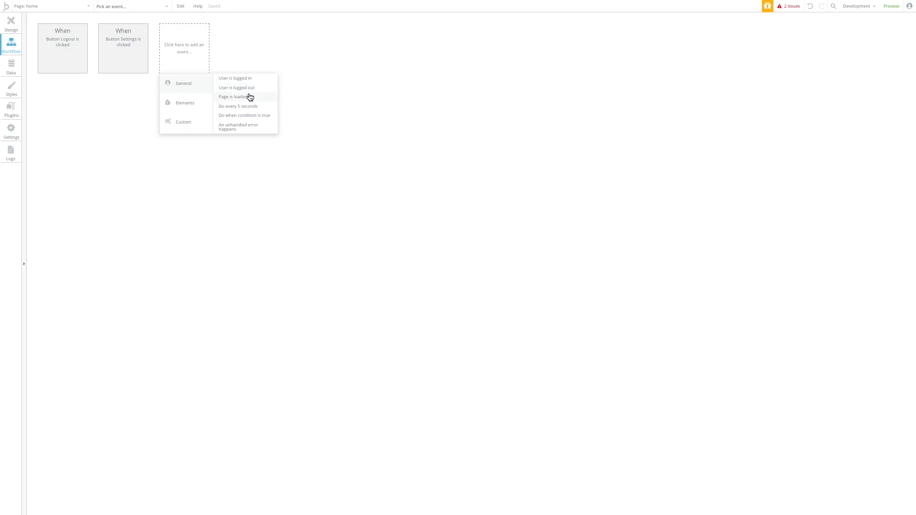
click(256, 88)
key(ctrl+v)
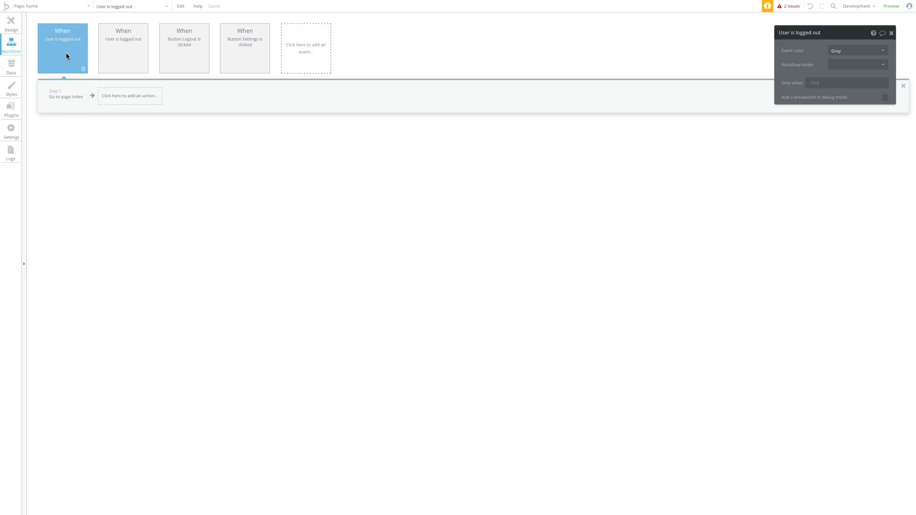
click(139, 52)
click(144, 68)
click(75, 52)
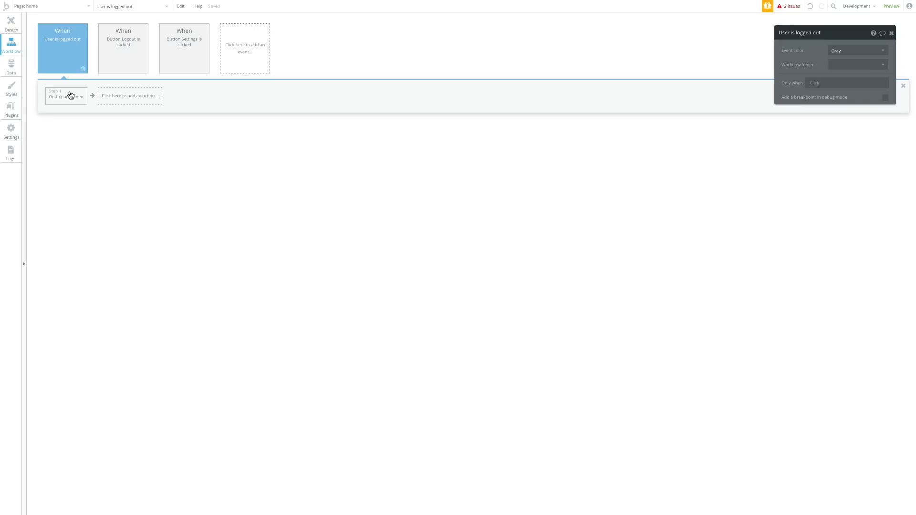
Switch to the settings page and open its workflows
click(11, 20)
click(42, 7)
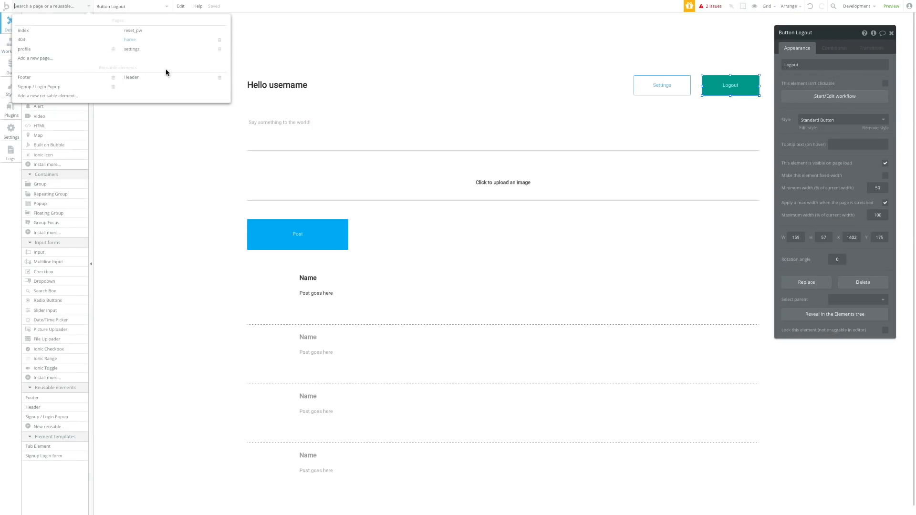
click(153, 49)
click(13, 48)
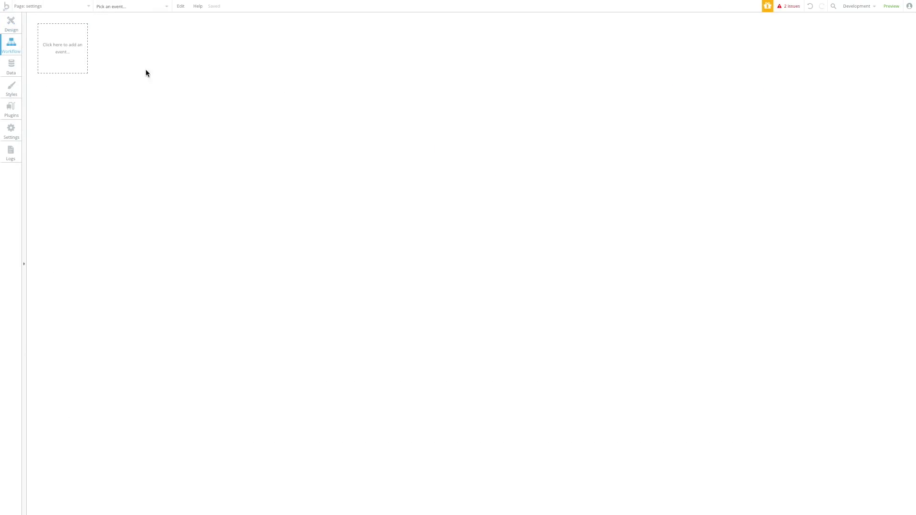
Add the copied User is logged out event with its index redirect to the settings page, deleting the empty duplicate event
click(63, 59)
click(143, 55)
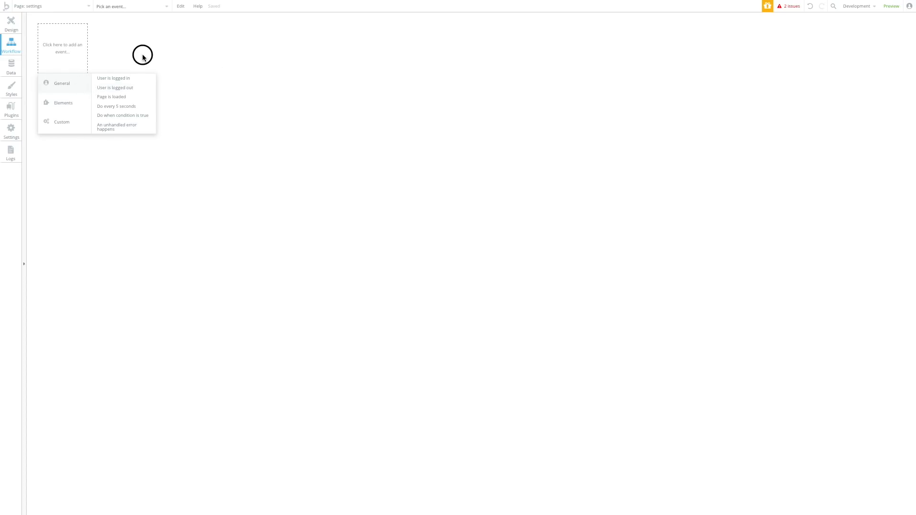
click(70, 52)
click(124, 88)
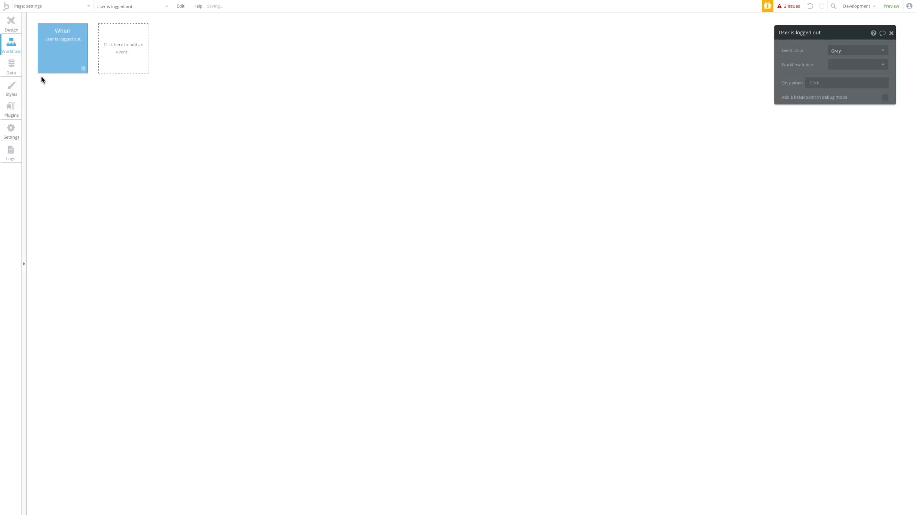
click(78, 57)
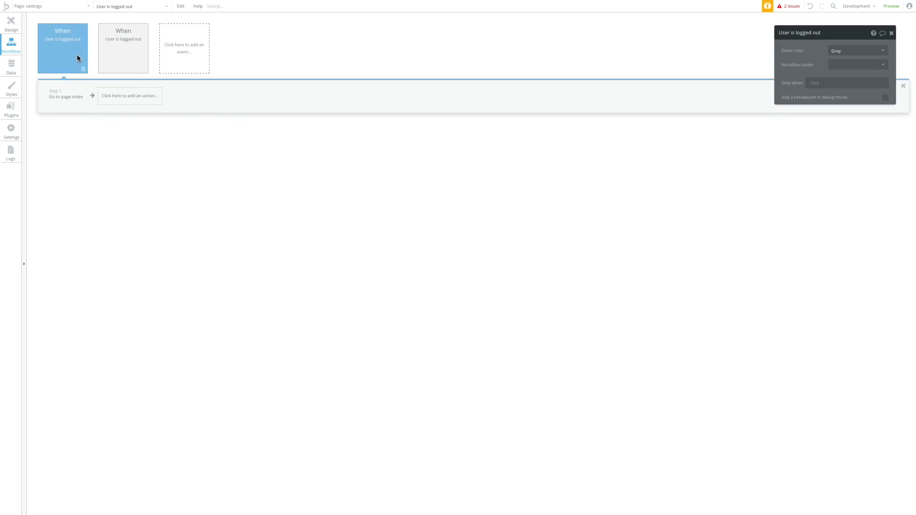
click(133, 67)
click(143, 68)
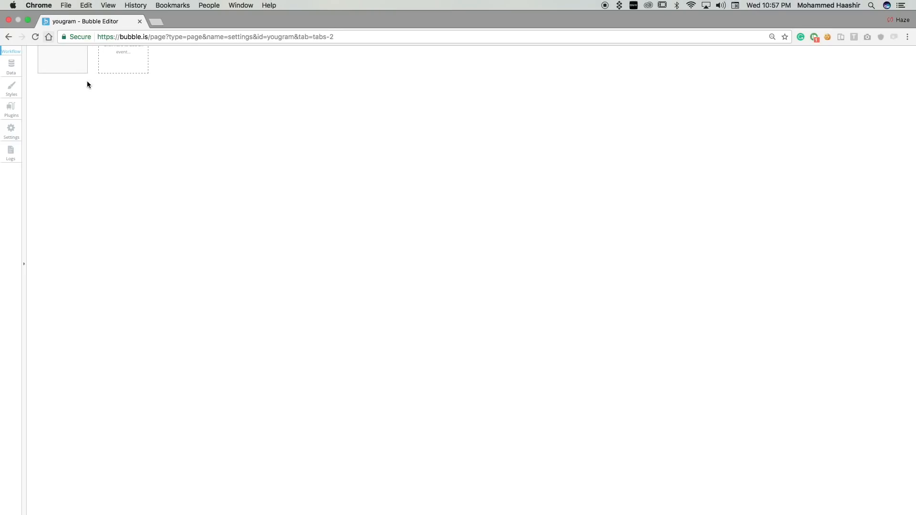
Open the profile page's workflows, paste the copied User is logged out event and delete the placeholder Username click event
click(56, 6)
click(53, 49)
click(59, 67)
mouse_move(72, 102)
click(122, 82)
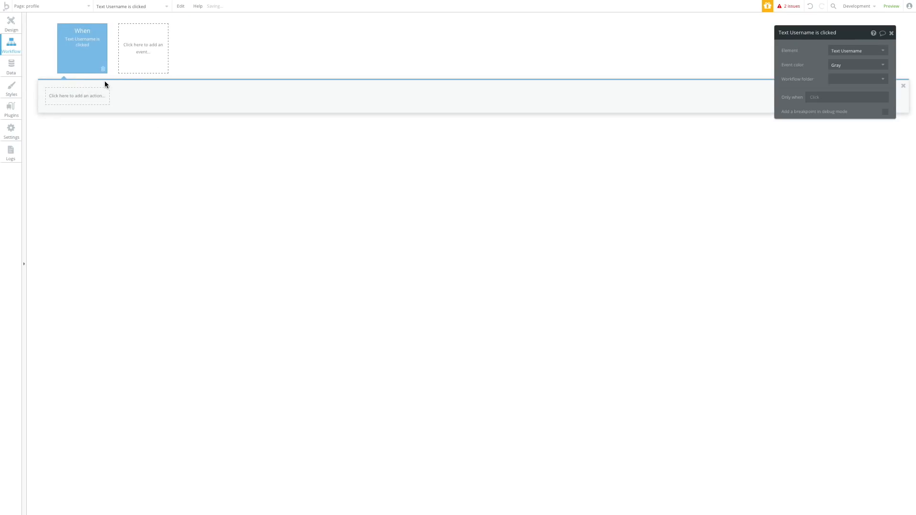
click(140, 70)
click(144, 70)
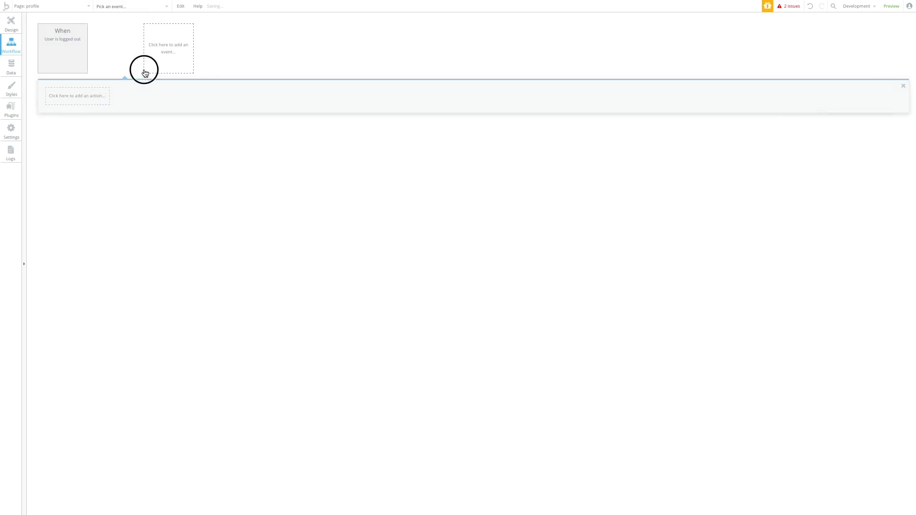
Return to the design view and open the home page
click(12, 26)
click(62, 4)
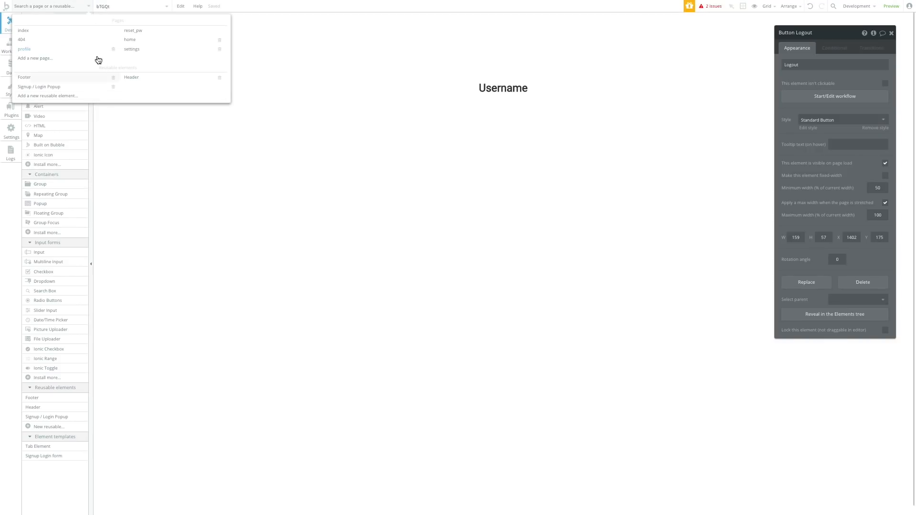
click(153, 45)
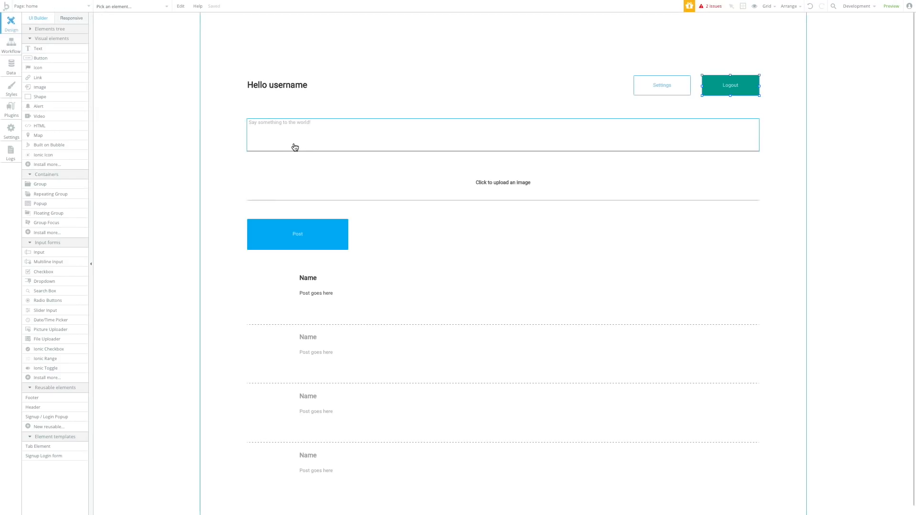
click(738, 93)
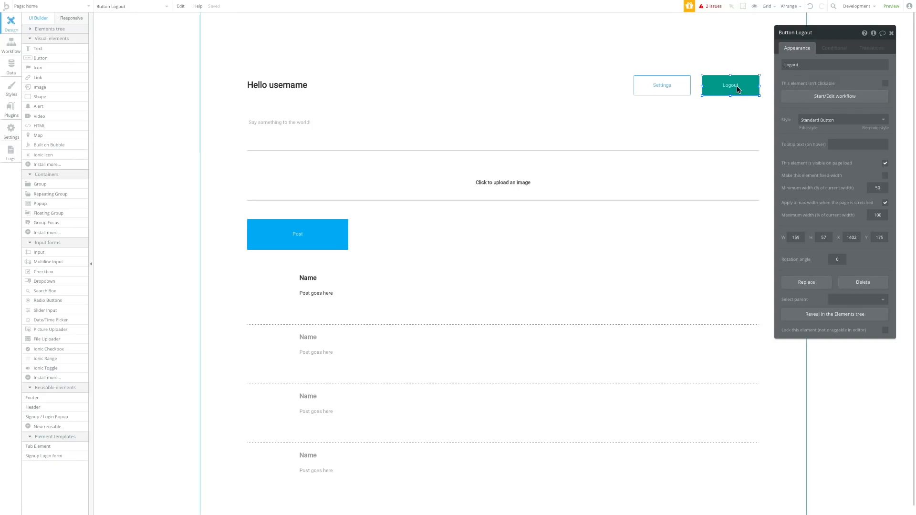
click(495, 81)
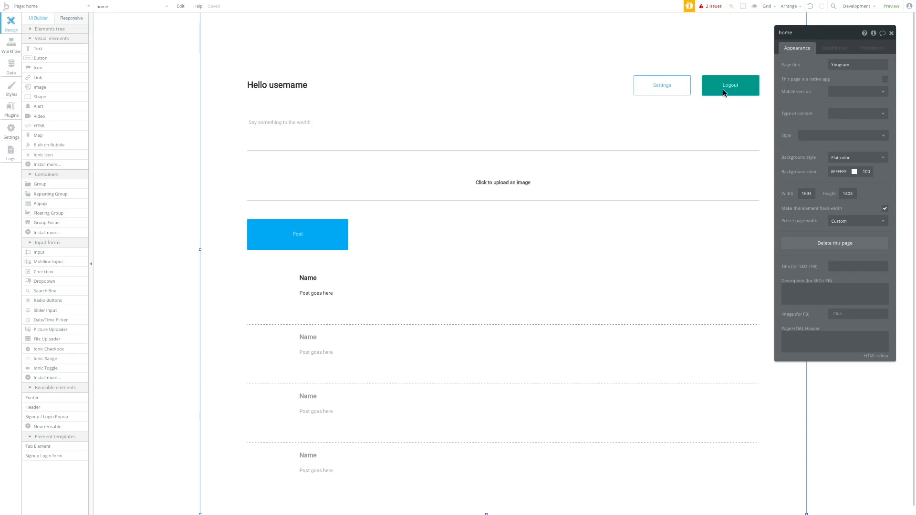
click(314, 86)
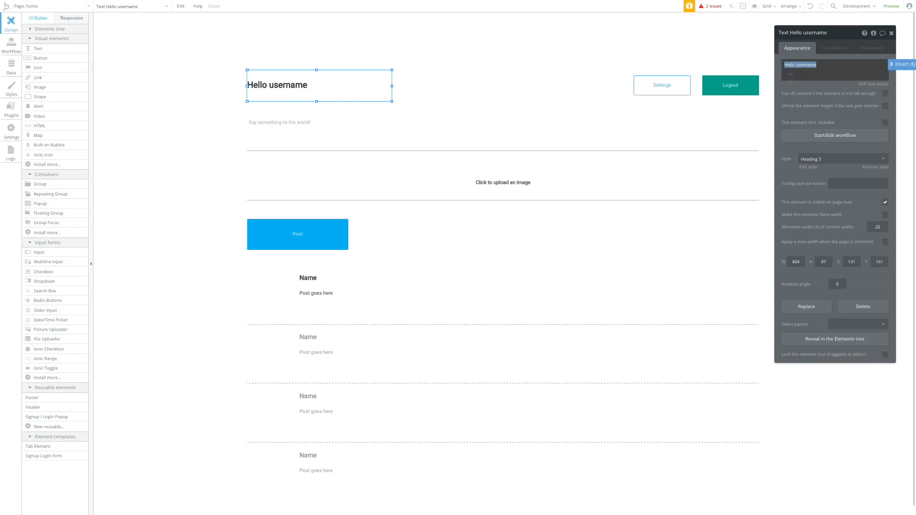
click(695, 76)
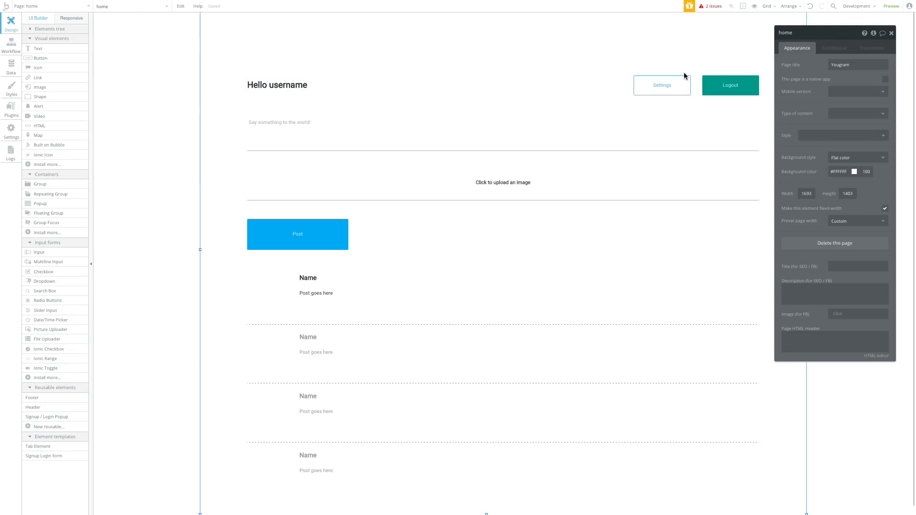
Create a new custom data type named Post in the app's database
click(11, 67)
click(106, 102)
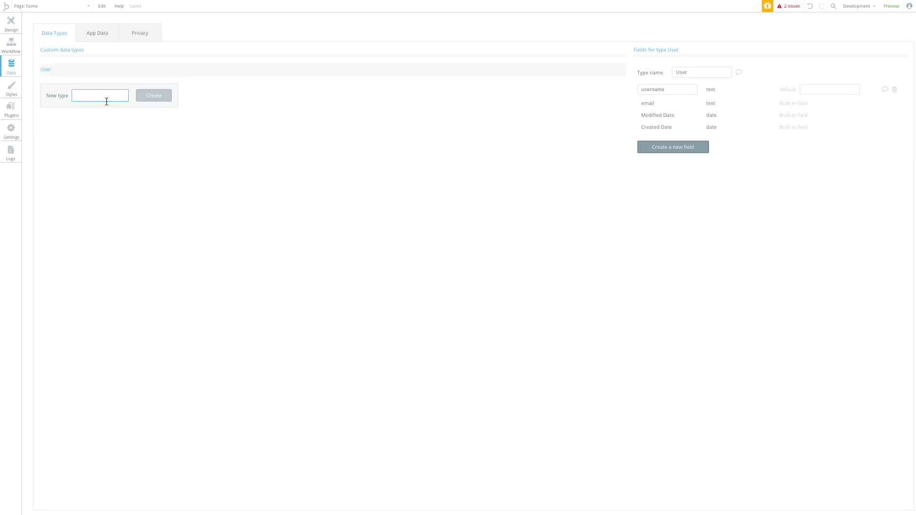
text(Post)
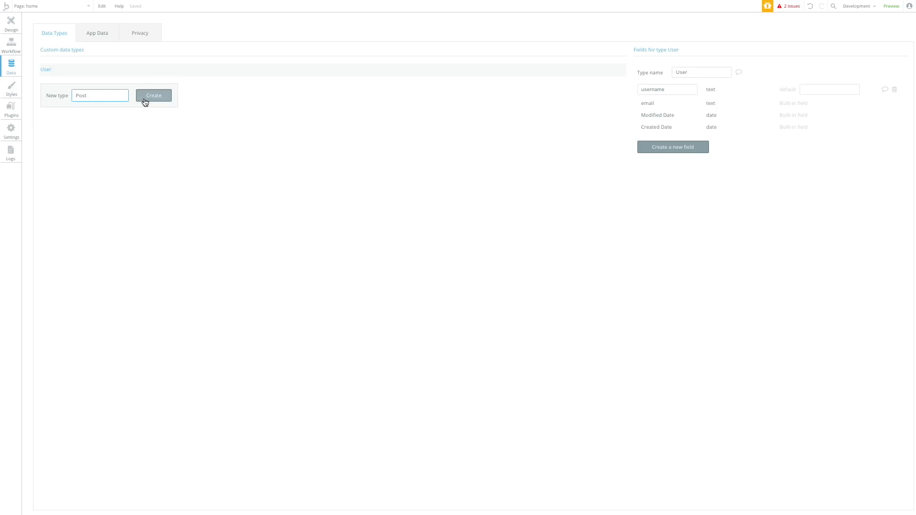
click(145, 98)
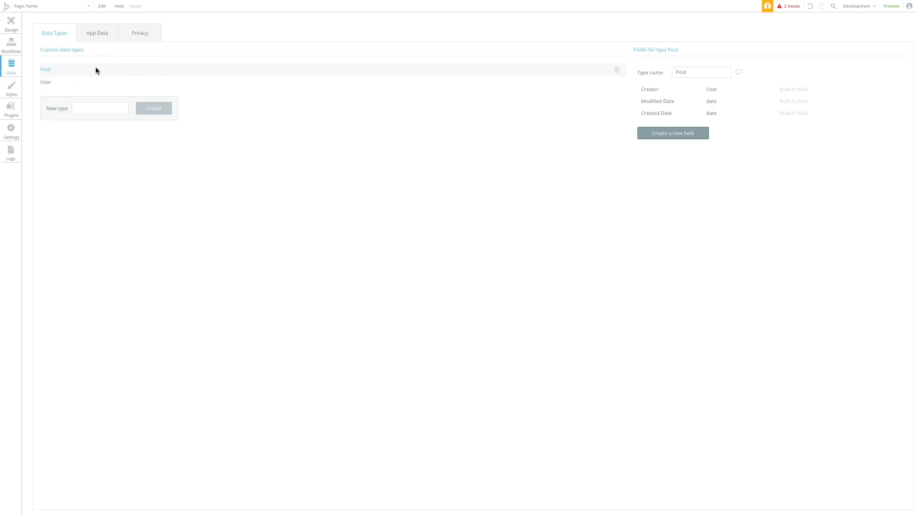
Return to the home page design and inspect the post text and image elements in the repeating group's first cell
click(11, 24)
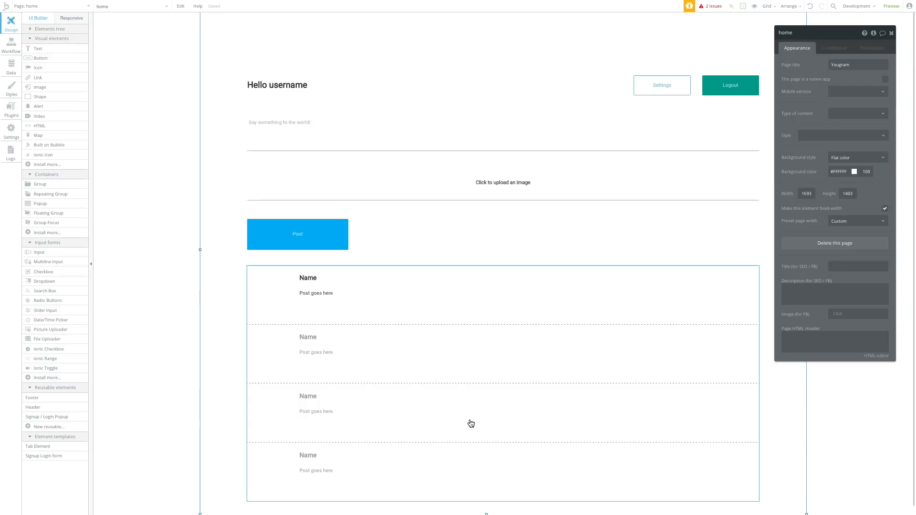
click(335, 313)
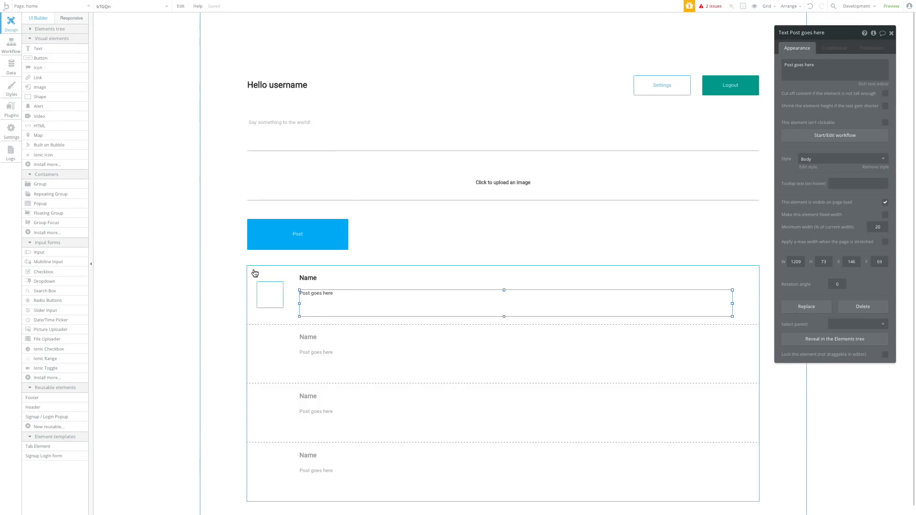
click(265, 294)
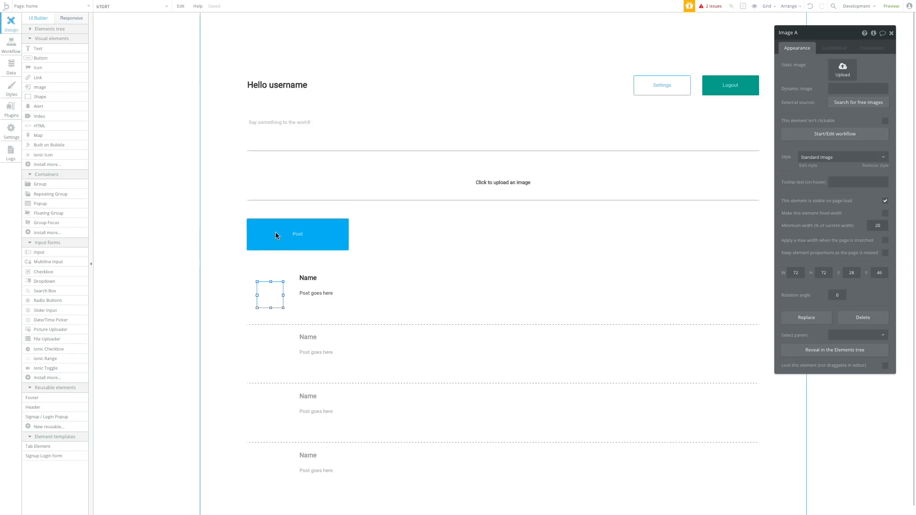
click(316, 299)
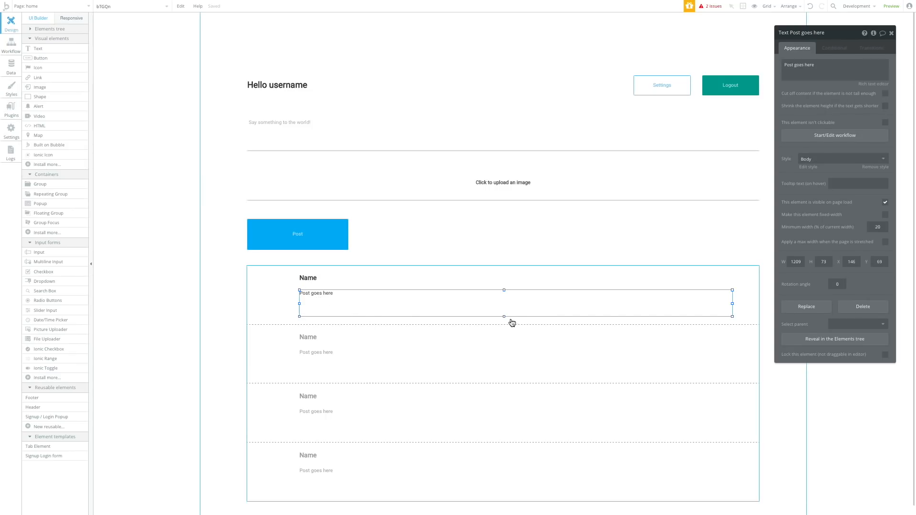
Shorten the "Post goes here" text box in the repeating group's first cell to about 49 px high
drag(504, 318, 504, 309)
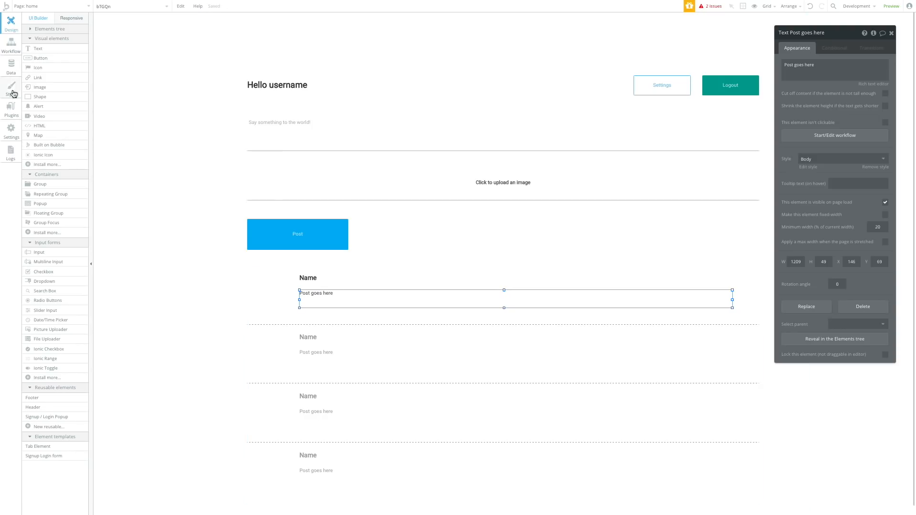
click(47, 6)
click(112, 144)
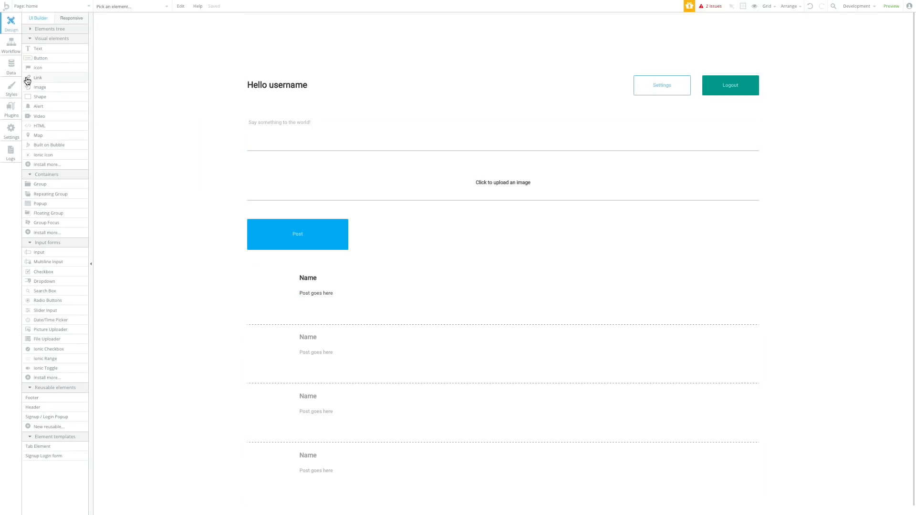
Add a field named caption with field type text to the Post data type
click(14, 53)
click(11, 65)
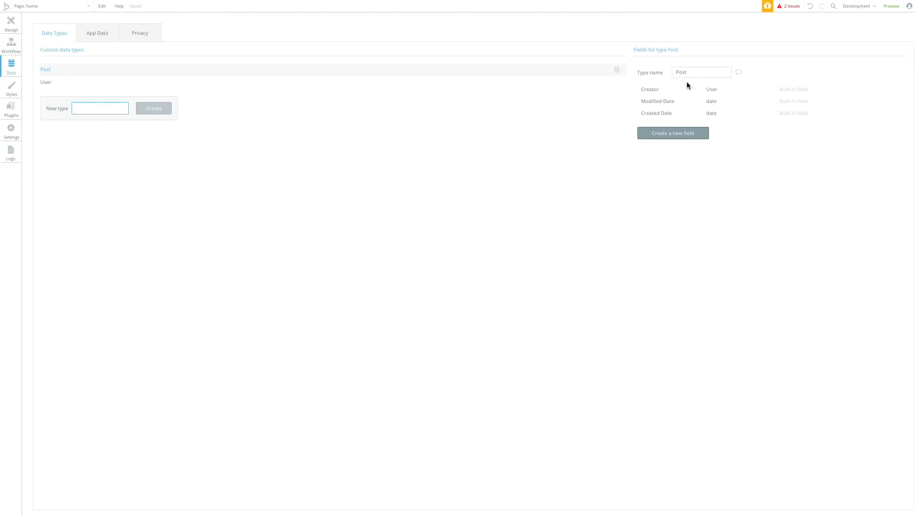
click(683, 130)
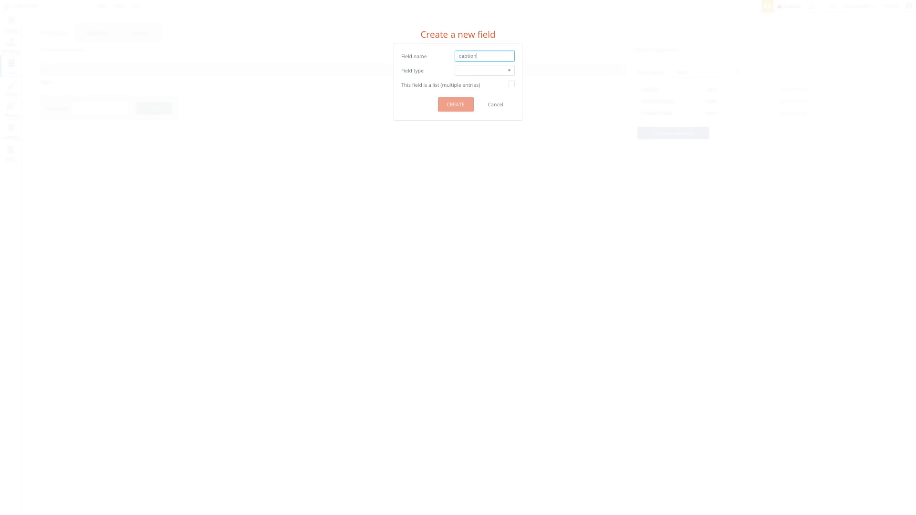
click(453, 71)
click(466, 88)
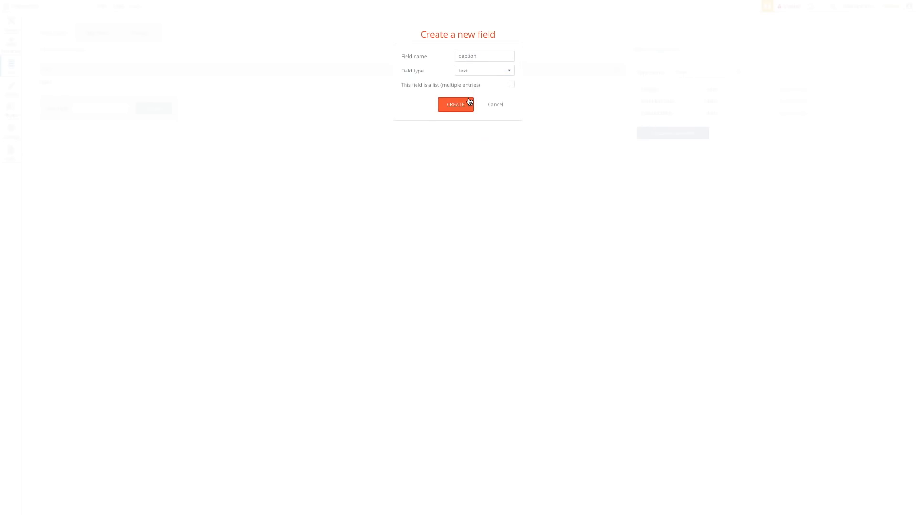
click(455, 104)
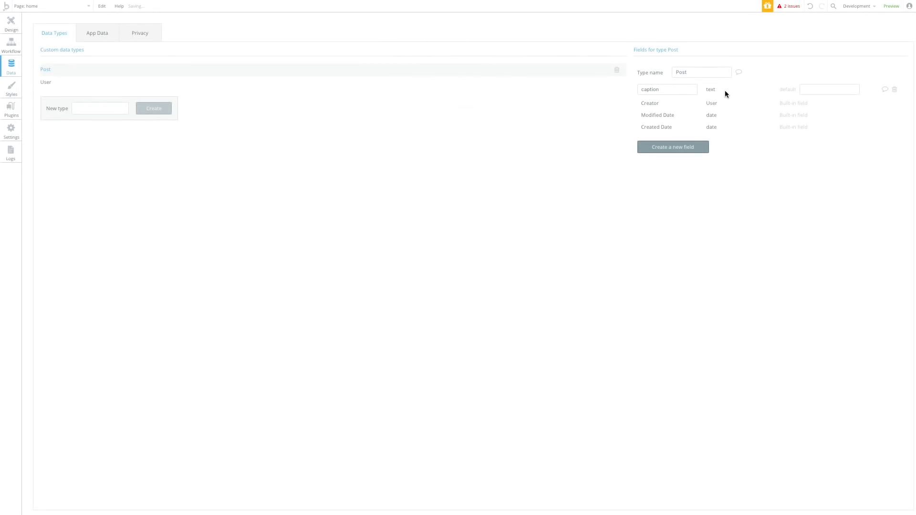
Add a field named image with field type image to the Post data type
click(689, 145)
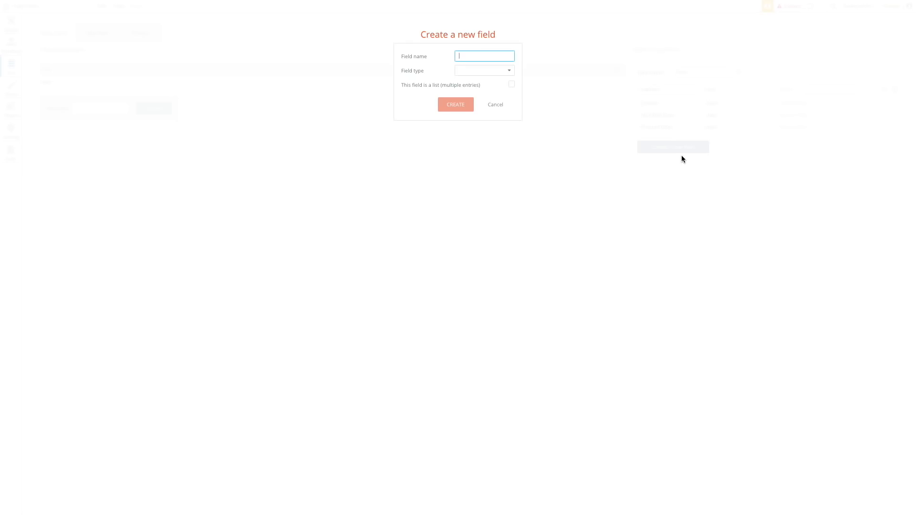
click(489, 72)
click(483, 164)
click(456, 104)
Browse the field types offered for another new Post field and leave without creating it
click(701, 158)
click(500, 105)
click(679, 161)
click(482, 71)
scroll(488, 164, down, 1)
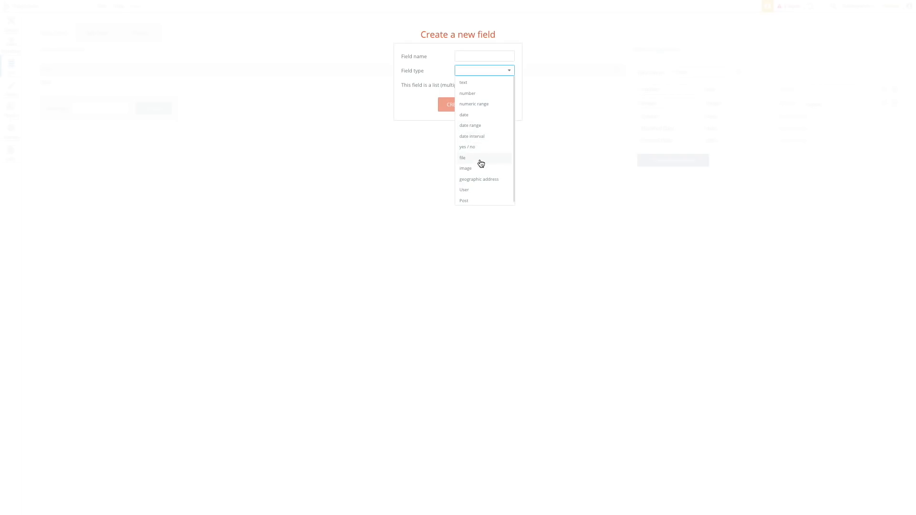
scroll(484, 182, down, 1)
key(Escape)
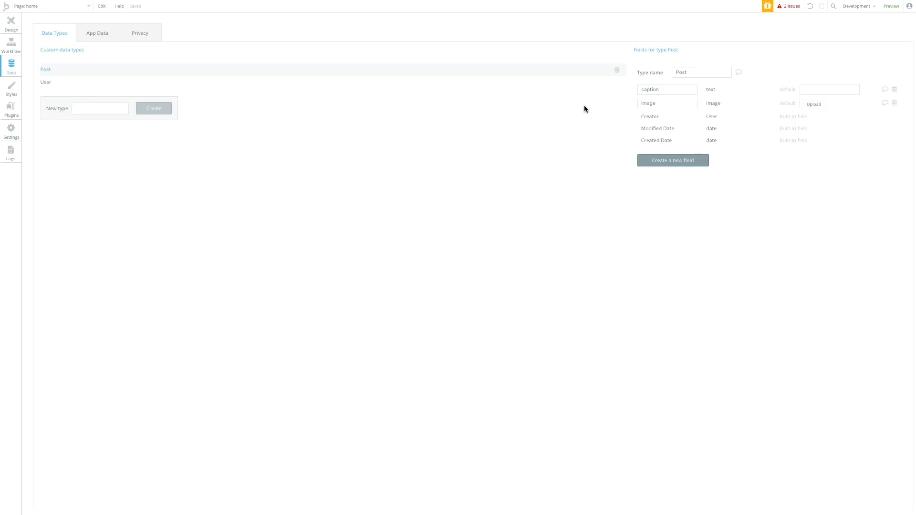
drag(675, 90, 624, 100)
click(683, 129)
click(649, 116)
Return to the home page design and open the click workflow of the Post button
click(11, 24)
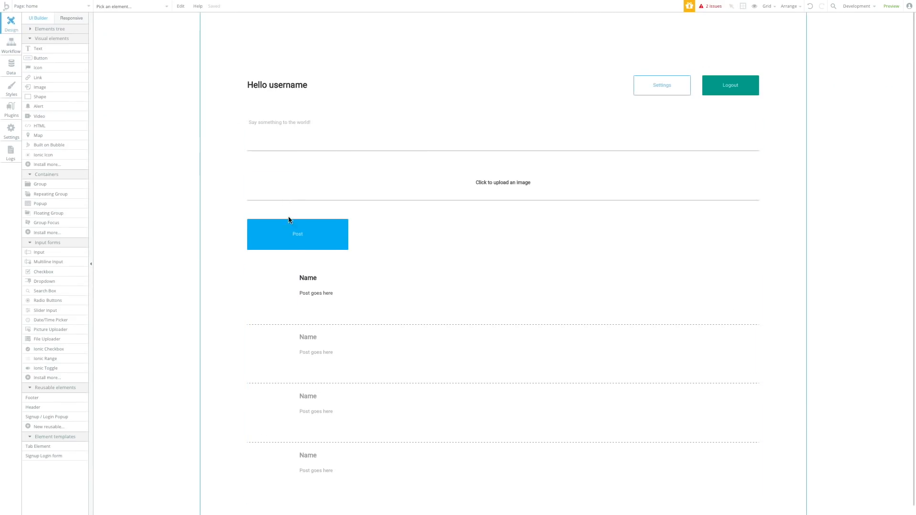
click(290, 241)
click(255, 280)
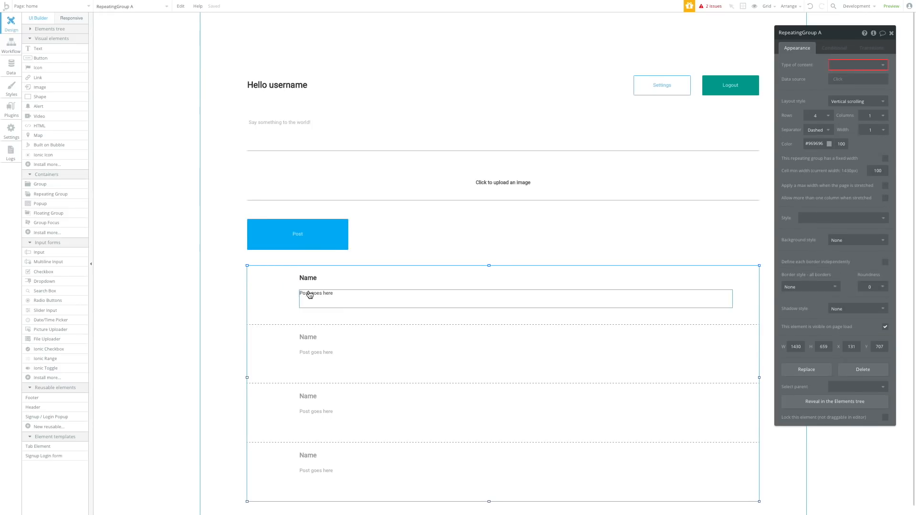
click(316, 239)
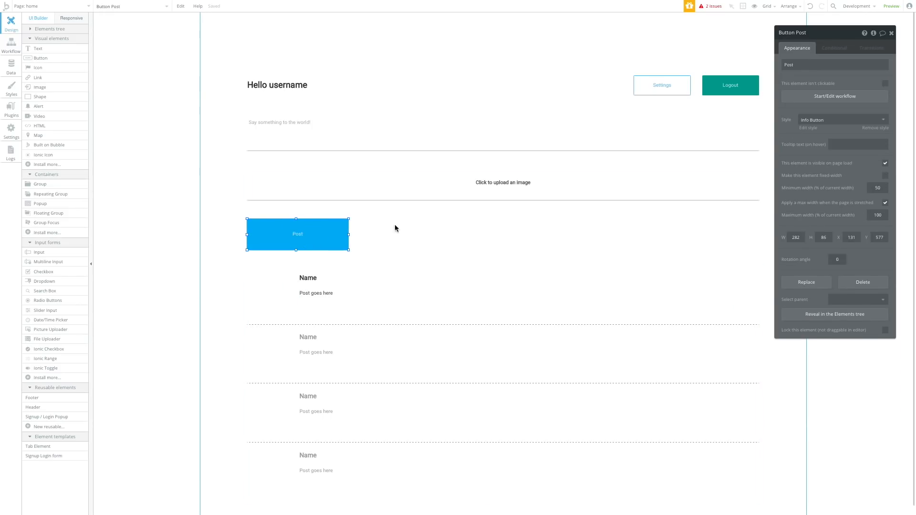
click(834, 92)
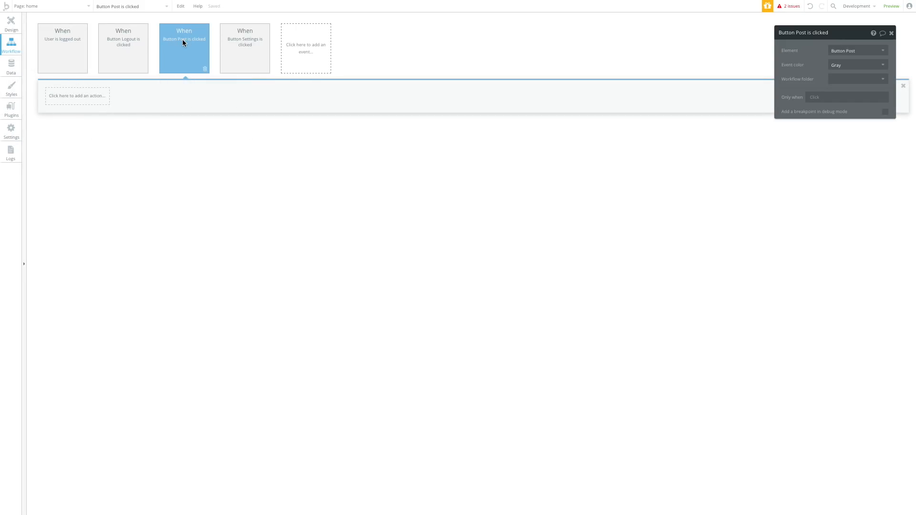
Add a "Create a new thing" action to the Post button's workflow with Post as its type
click(95, 102)
mouse_move(79, 138)
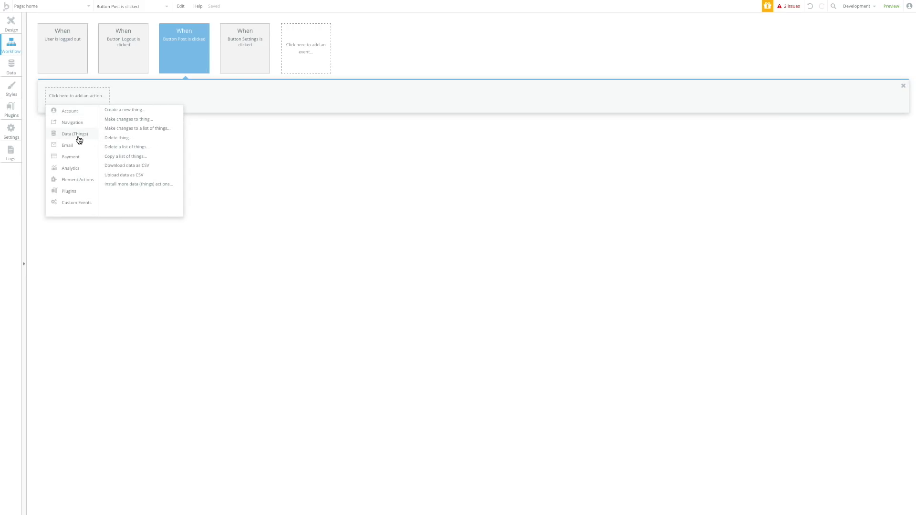
click(120, 111)
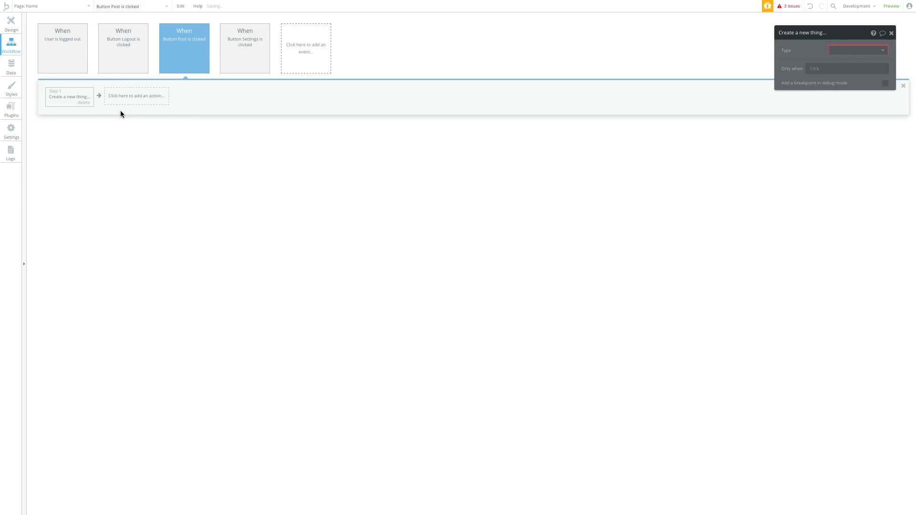
drag(824, 34, 411, 93)
click(424, 106)
click(428, 117)
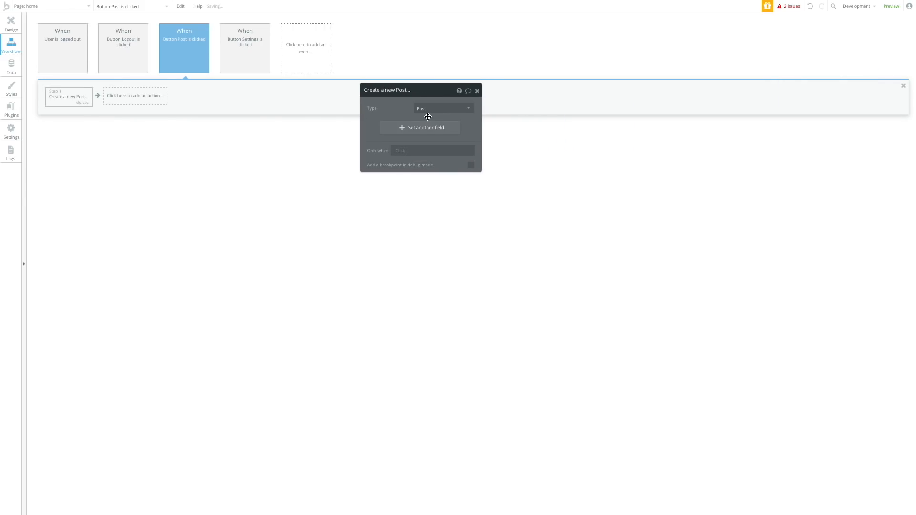
click(426, 110)
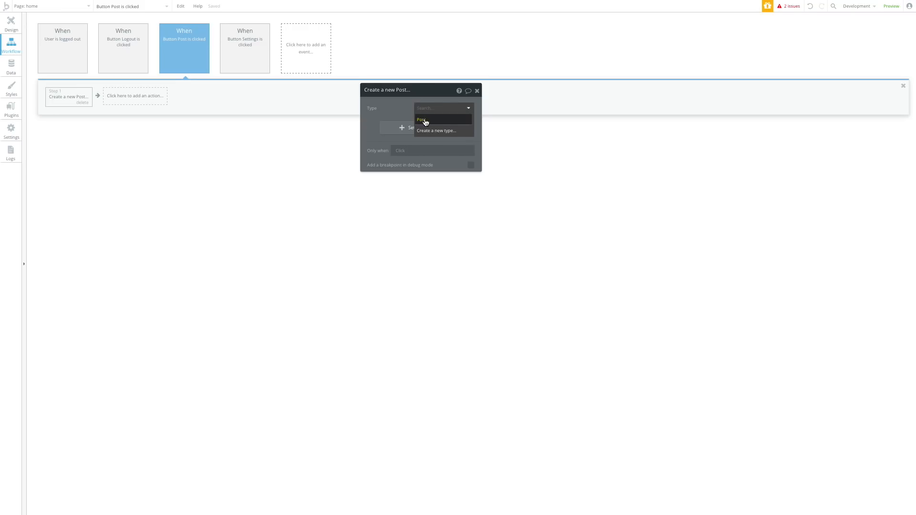
click(424, 120)
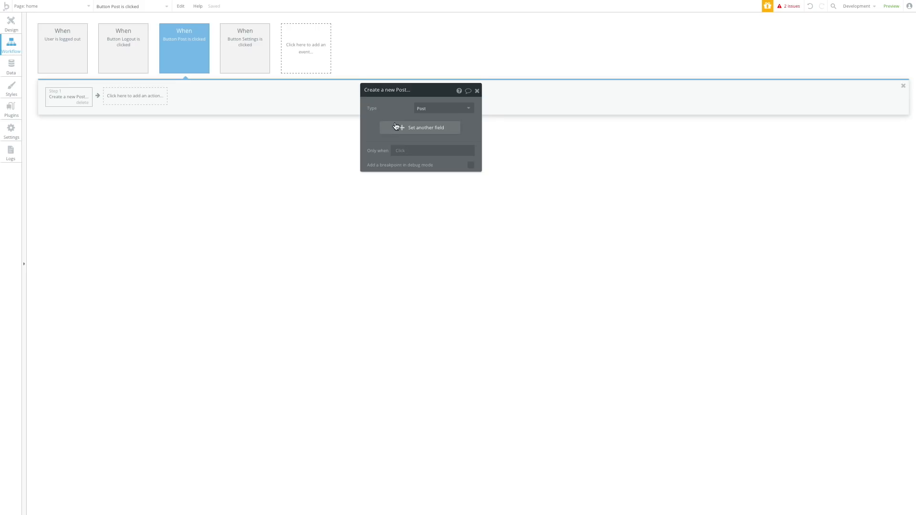
Add the caption and image fields to the Create a new Post action
click(425, 127)
click(372, 124)
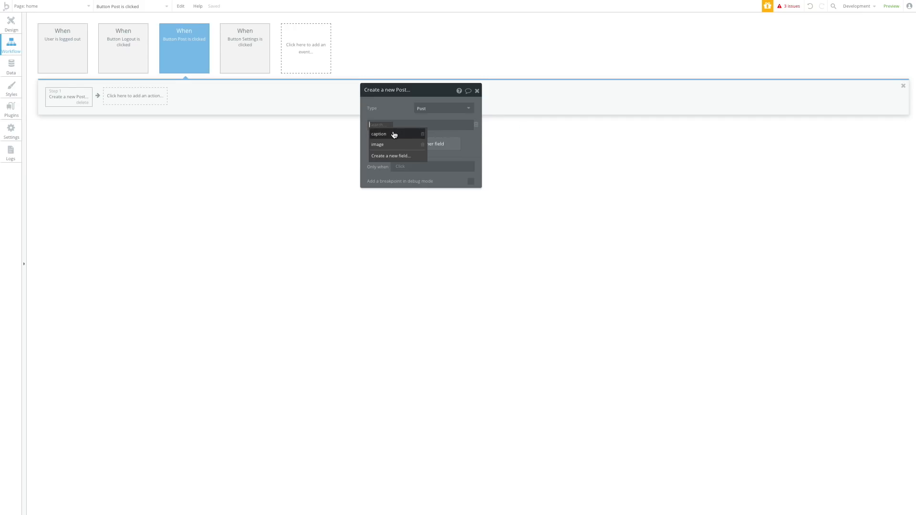
click(394, 135)
click(406, 144)
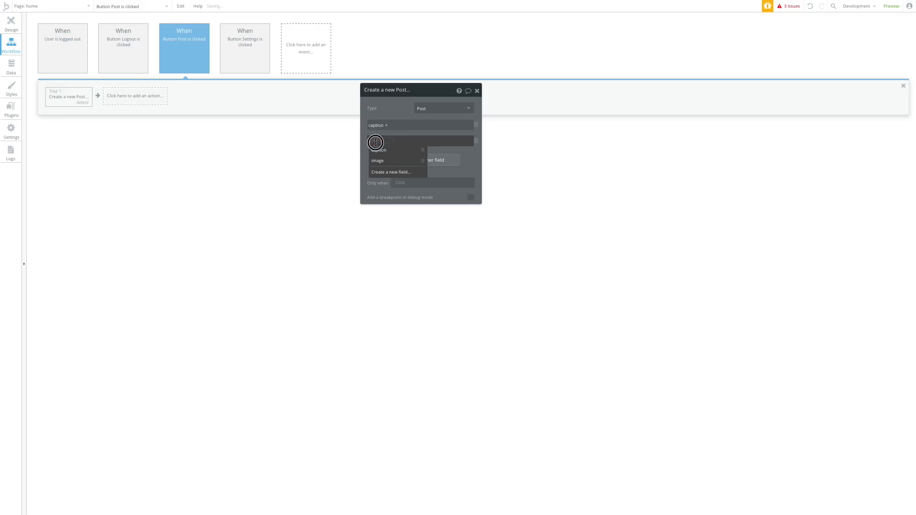
click(377, 161)
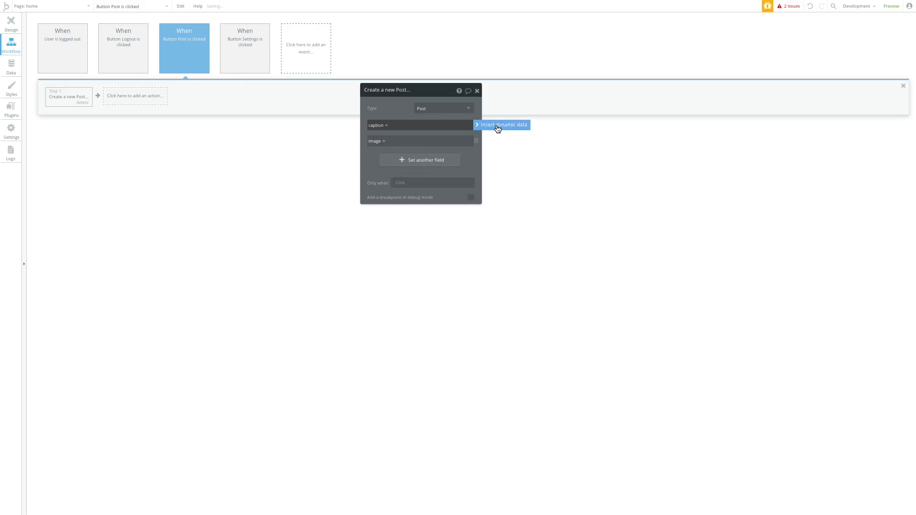
Set the caption field dynamically to the value of the "Say something to the world!" multiline input
click(415, 125)
scroll(441, 219, down, 2)
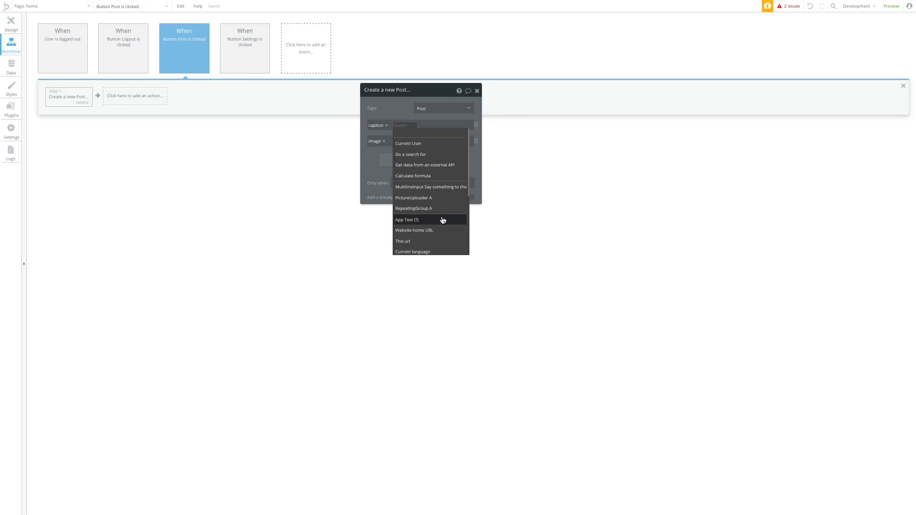
scroll(418, 171, up, 2)
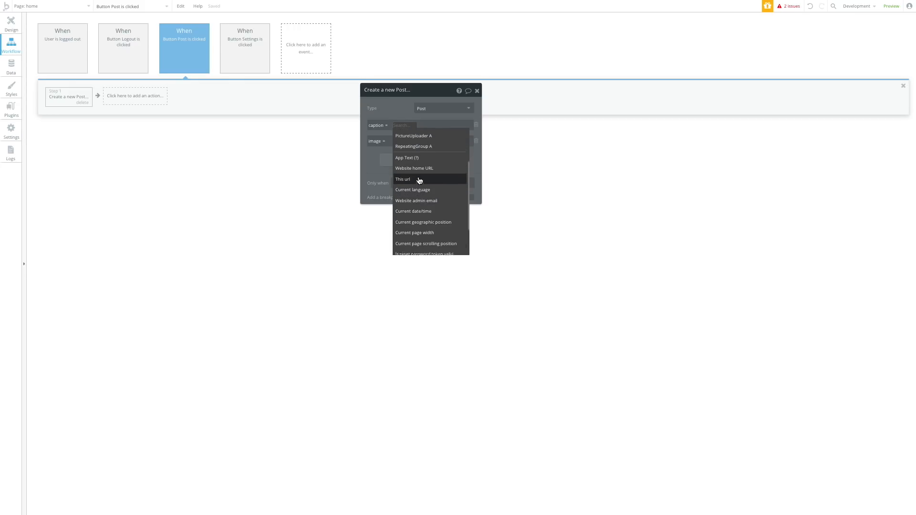
scroll(419, 180, down, 1)
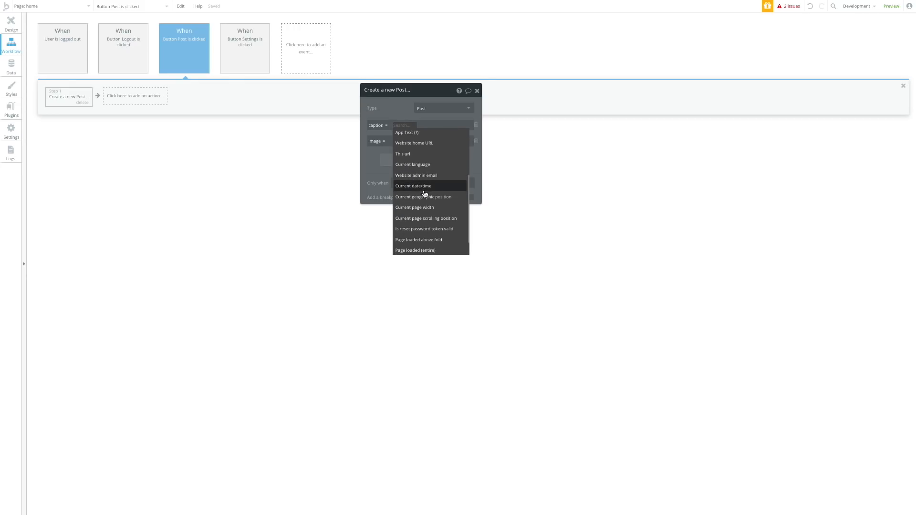
scroll(425, 223, down, 1)
scroll(426, 221, up, 1)
scroll(426, 221, up, 3)
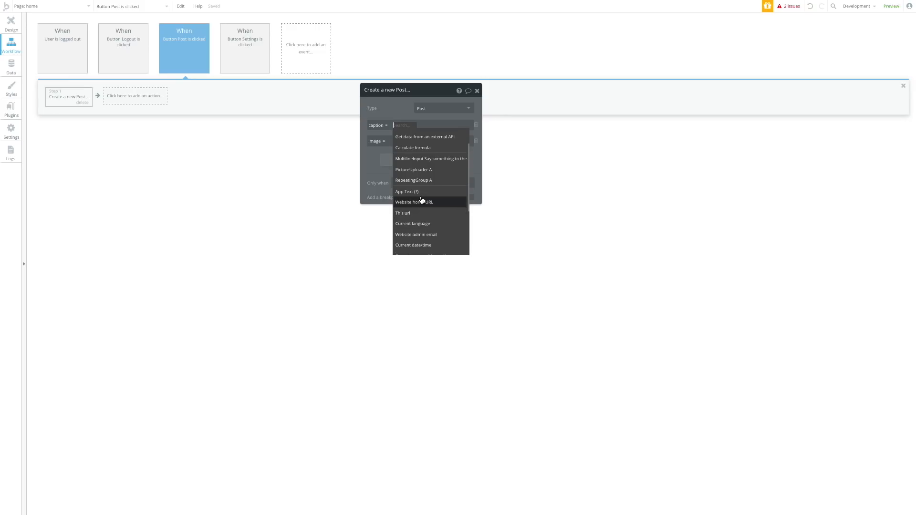
click(428, 159)
click(405, 142)
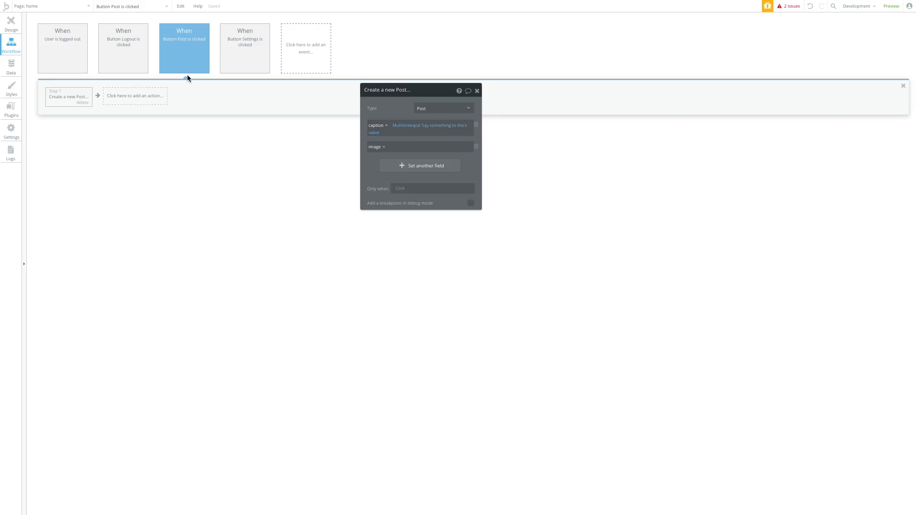
Examine the multiline input on the page design that supplies the caption
click(14, 28)
click(325, 150)
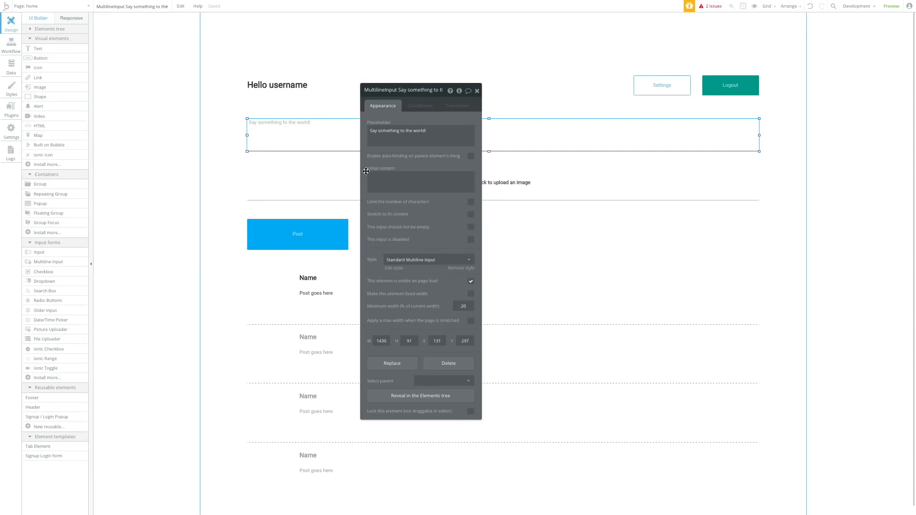
click(11, 48)
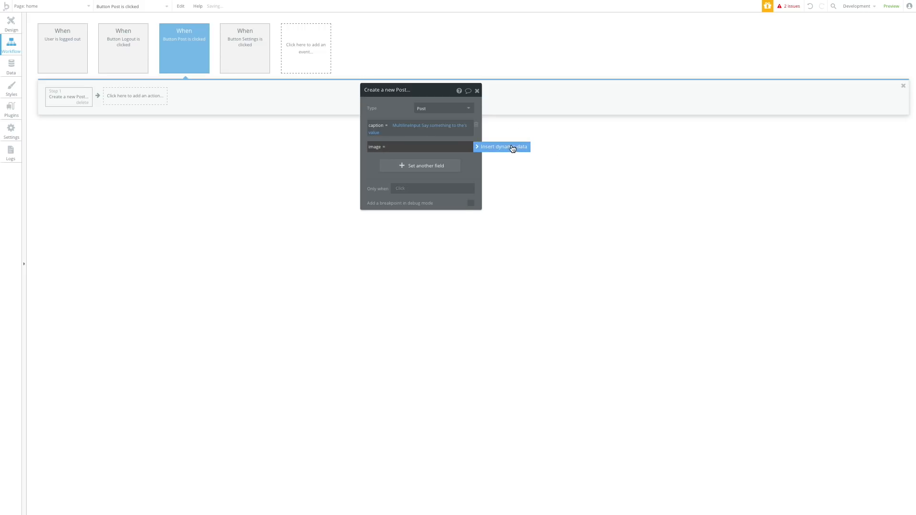
Set the image field of the new post dynamically to PictureUploader A's value
click(420, 147)
click(414, 222)
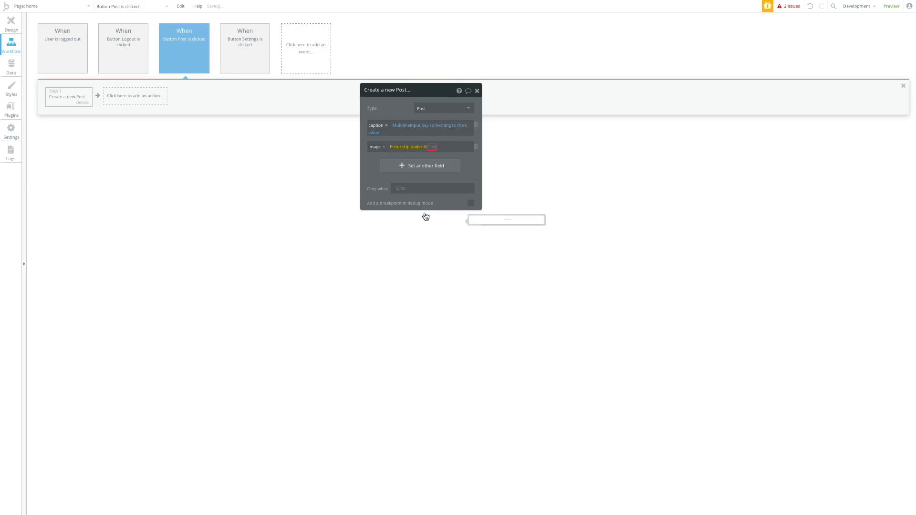
click(436, 157)
click(390, 138)
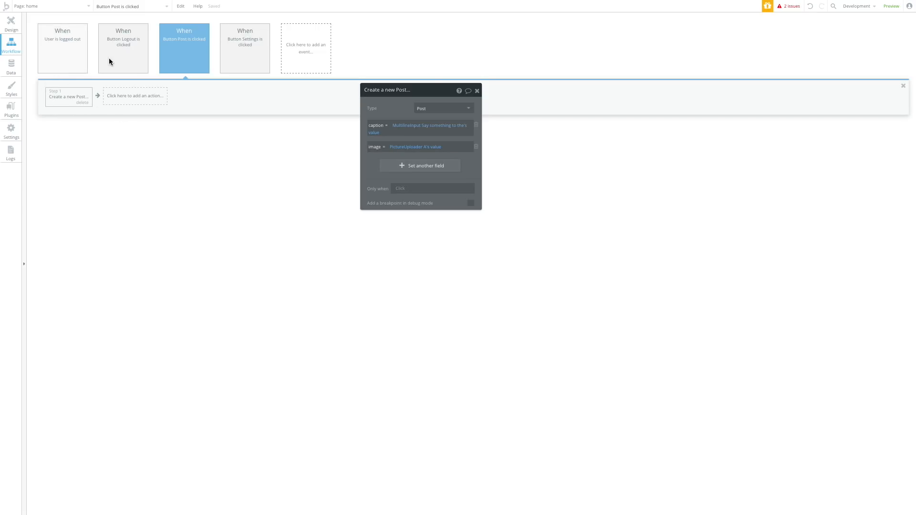
Review the Post data type's fields and the page's Post button and picture uploader that work with them
click(13, 30)
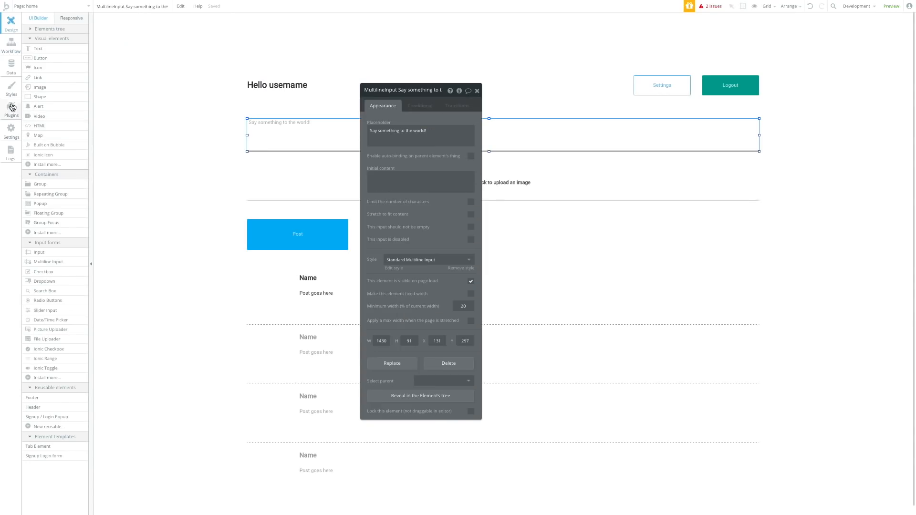
click(11, 72)
click(96, 33)
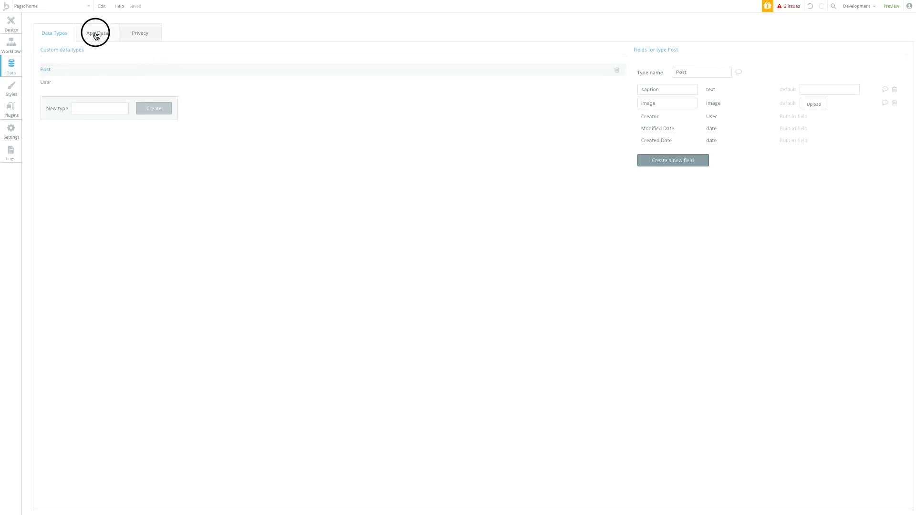
click(64, 35)
click(11, 24)
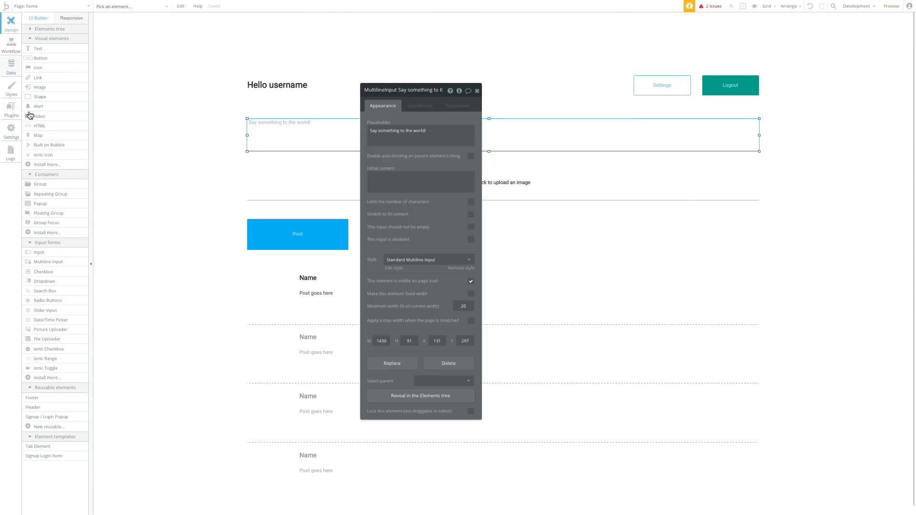
click(286, 243)
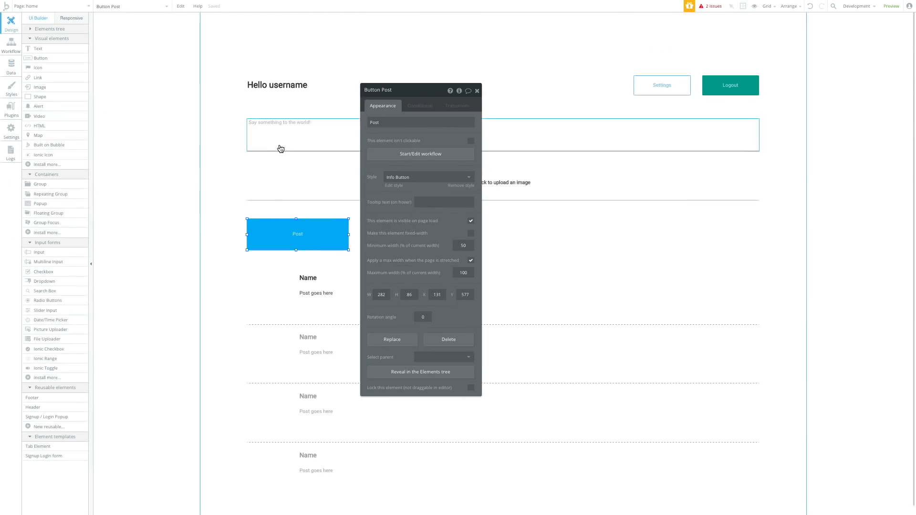
click(274, 193)
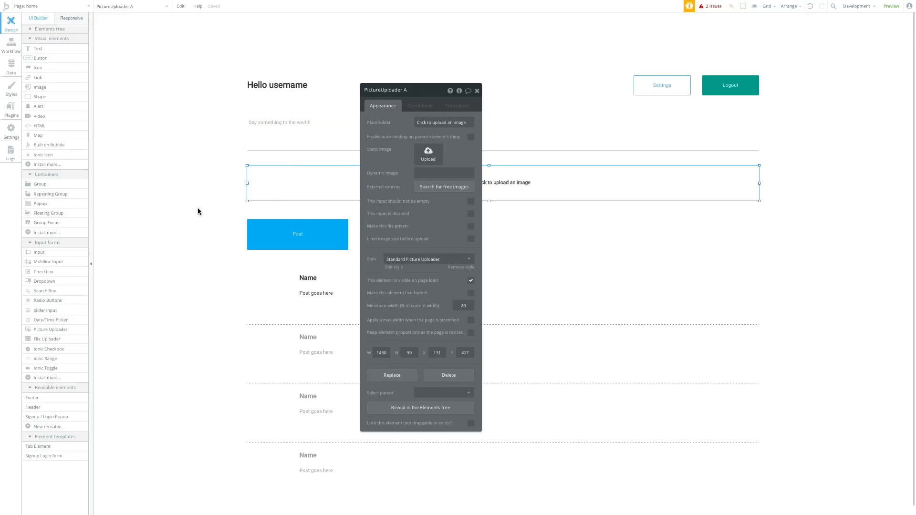
Remove the placeholder word "username" from the page's greeting text, keeping "Hello"
click(314, 281)
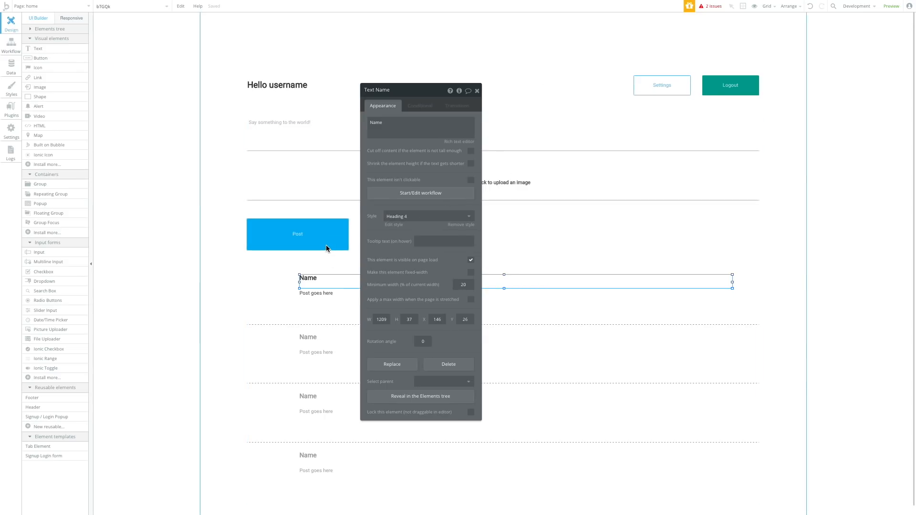
click(311, 298)
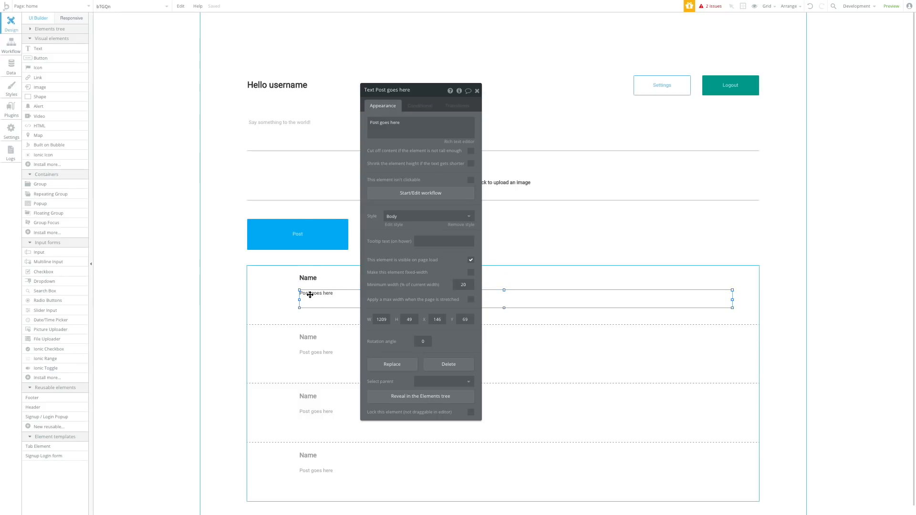
click(287, 94)
double_click(288, 94)
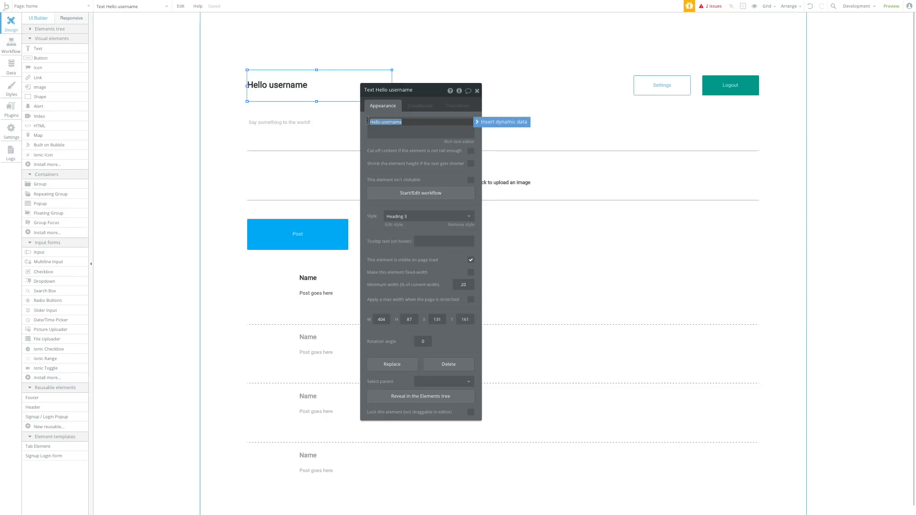
click(401, 128)
click(395, 125)
click(391, 122)
double_click(391, 123)
key(BackSpace)
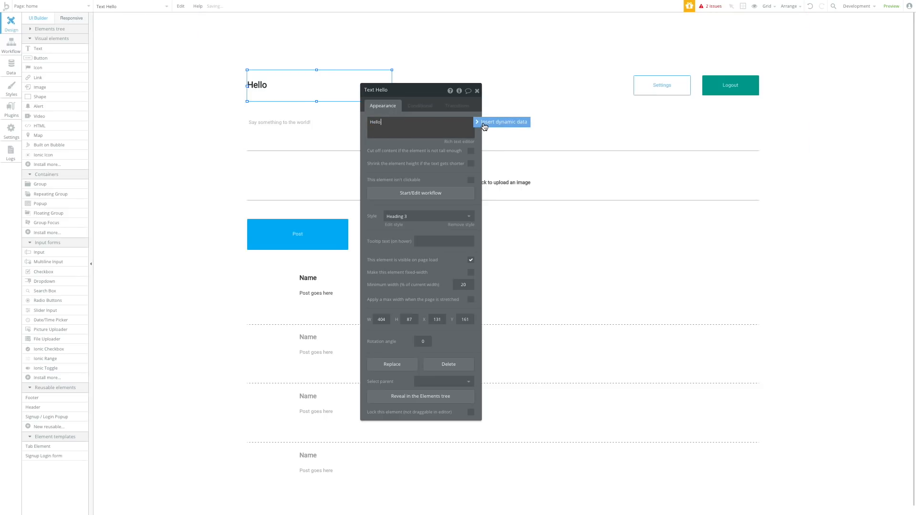
Add the dynamic value Current User's username to the greeting, separated from "Hello" by a space
click(484, 123)
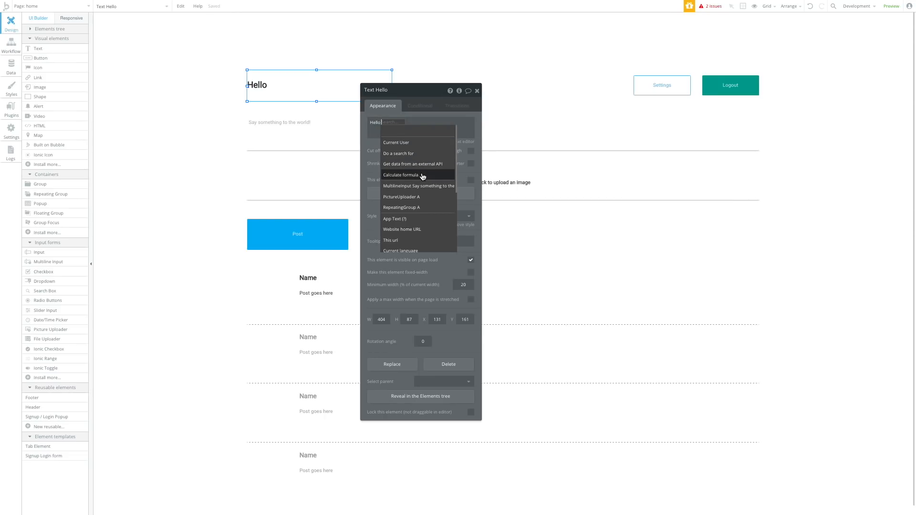
click(387, 143)
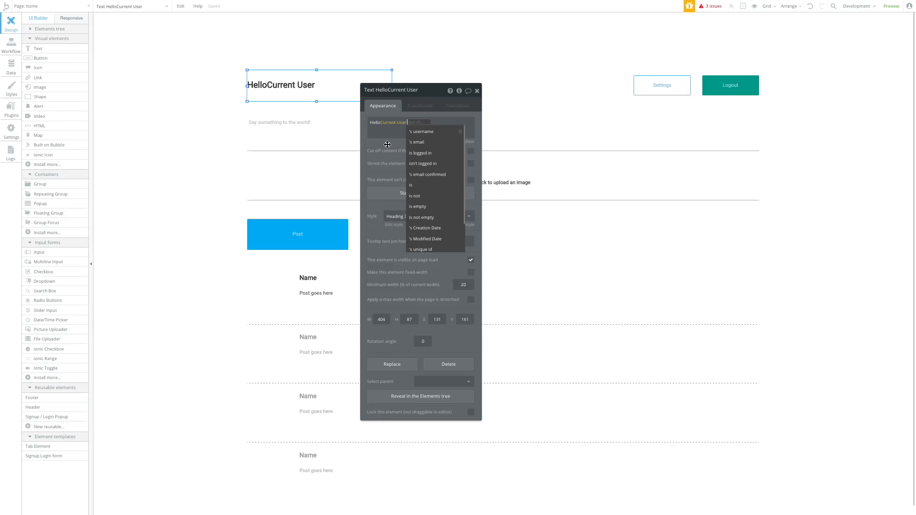
click(414, 133)
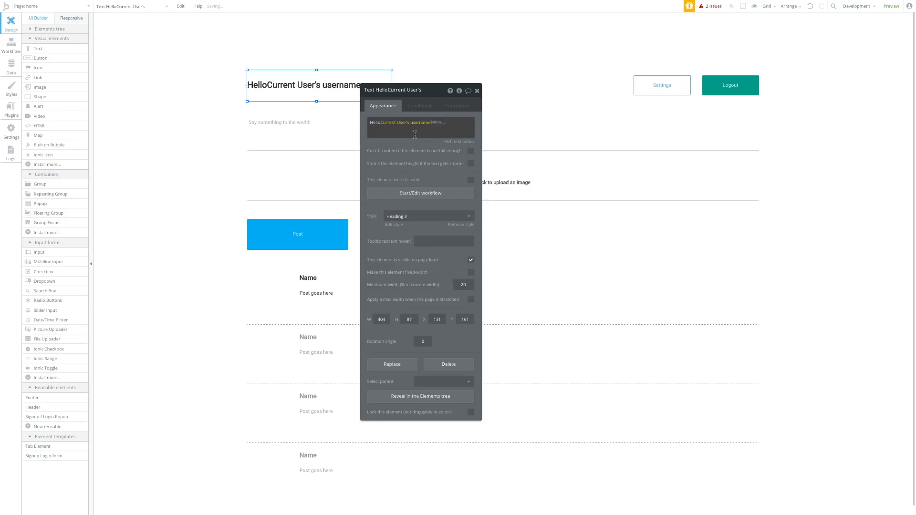
double_click(381, 123)
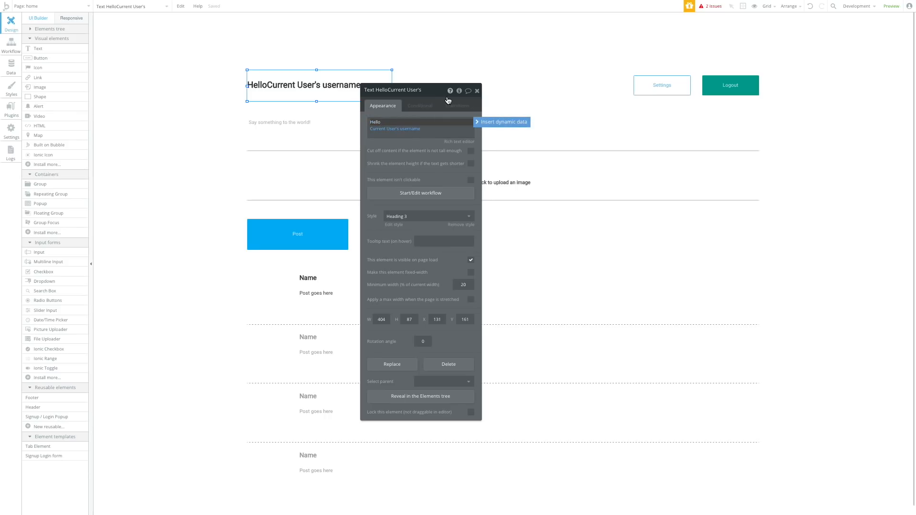
click(429, 99)
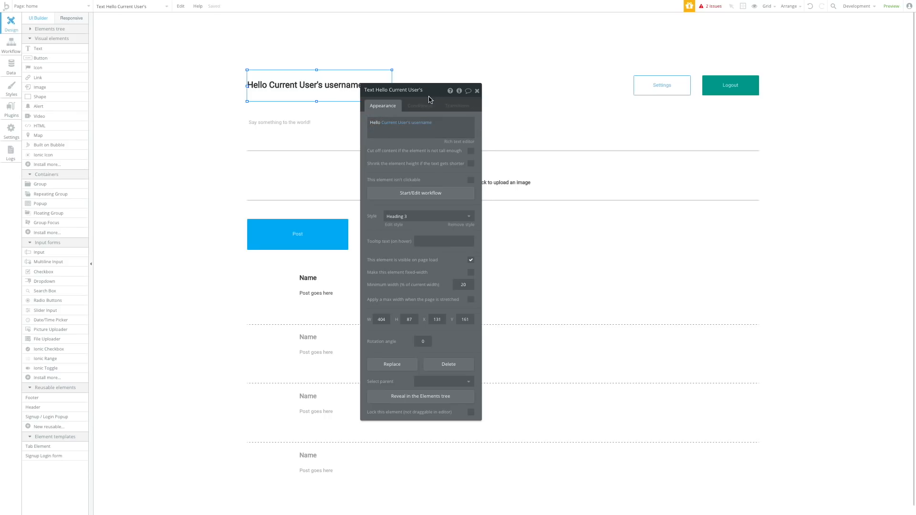
Create a "friends" field on the User data type, with field type User and multiple entries allowed
click(10, 70)
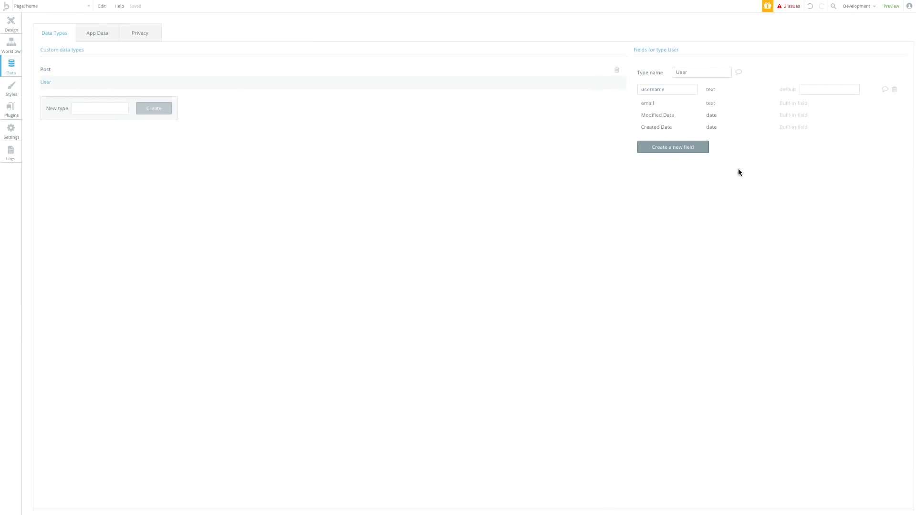
click(699, 147)
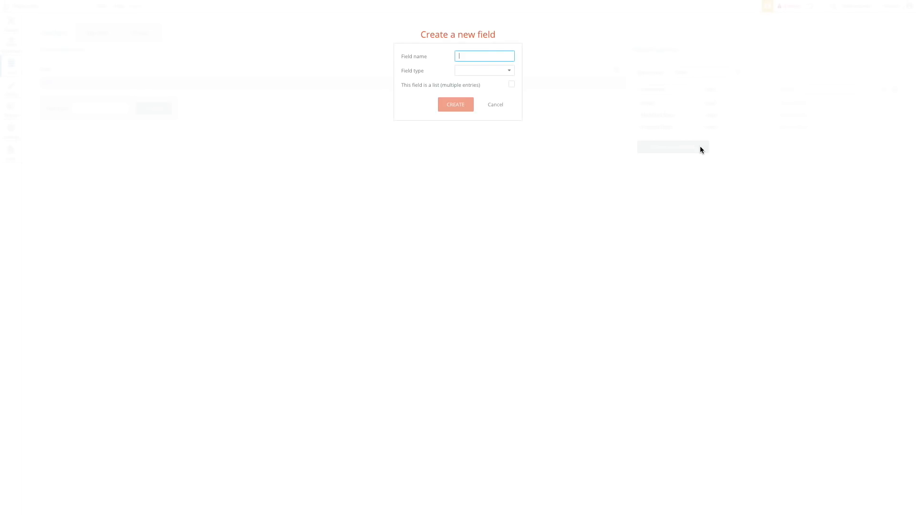
click(477, 70)
click(475, 188)
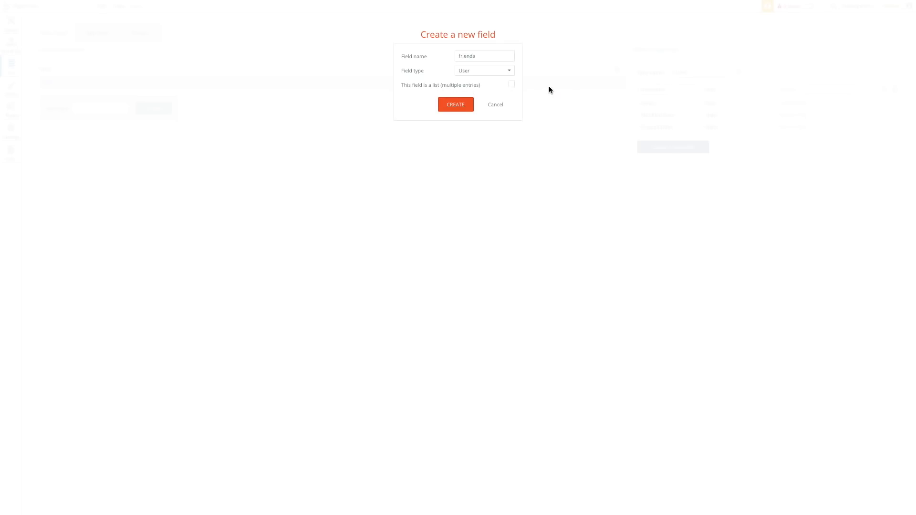
click(513, 85)
click(466, 102)
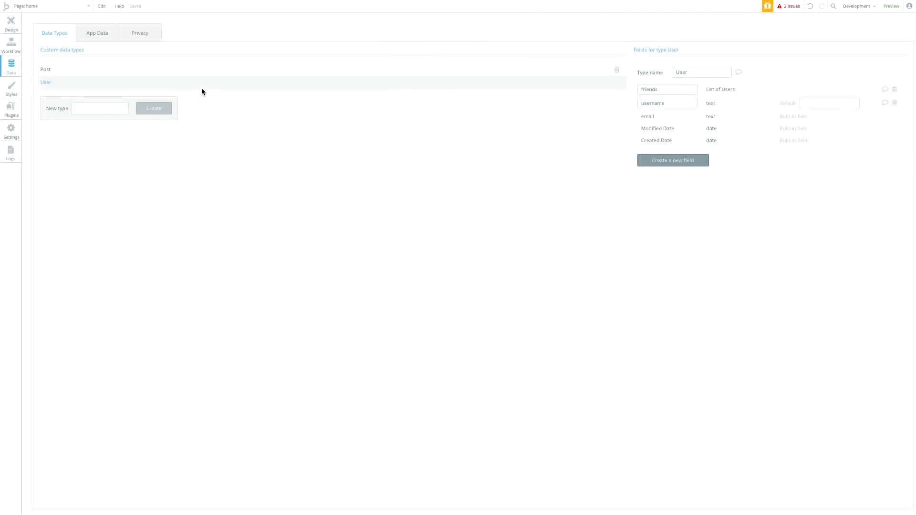
Create a "likes" field of type number on the Post data type
click(676, 159)
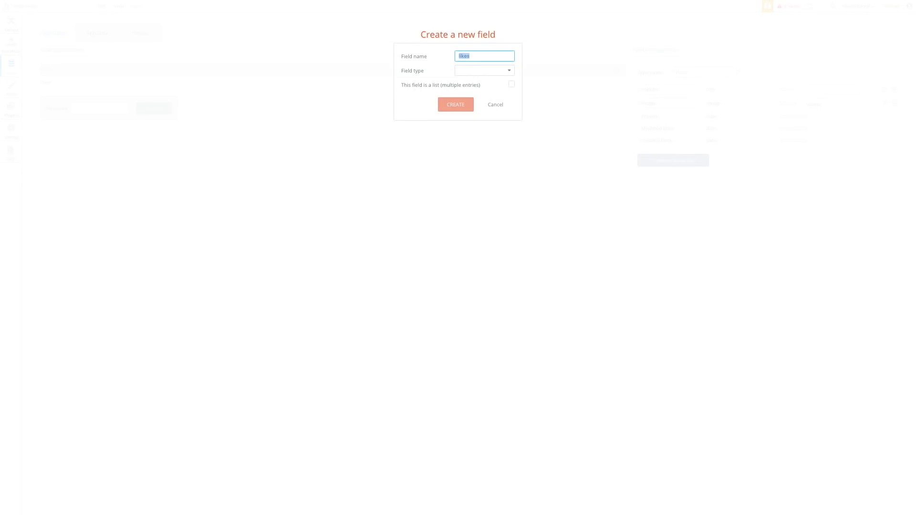
click(470, 73)
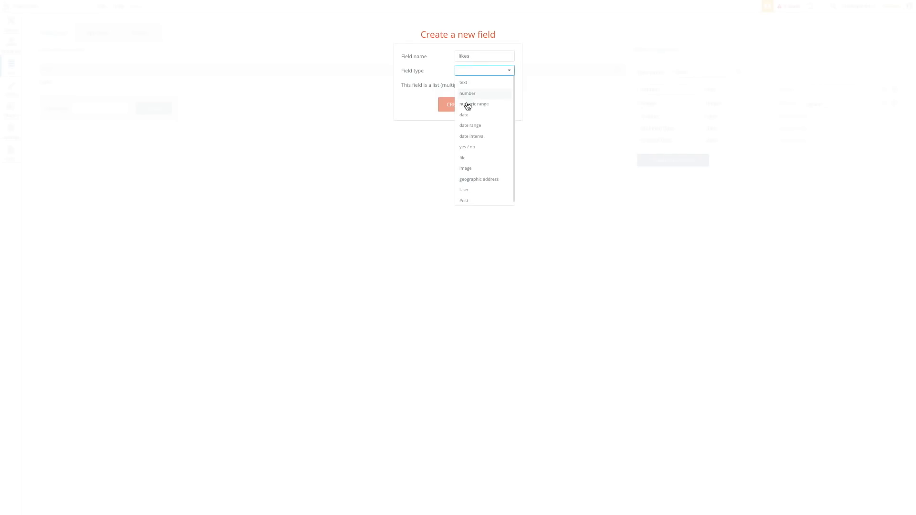
click(477, 95)
click(452, 104)
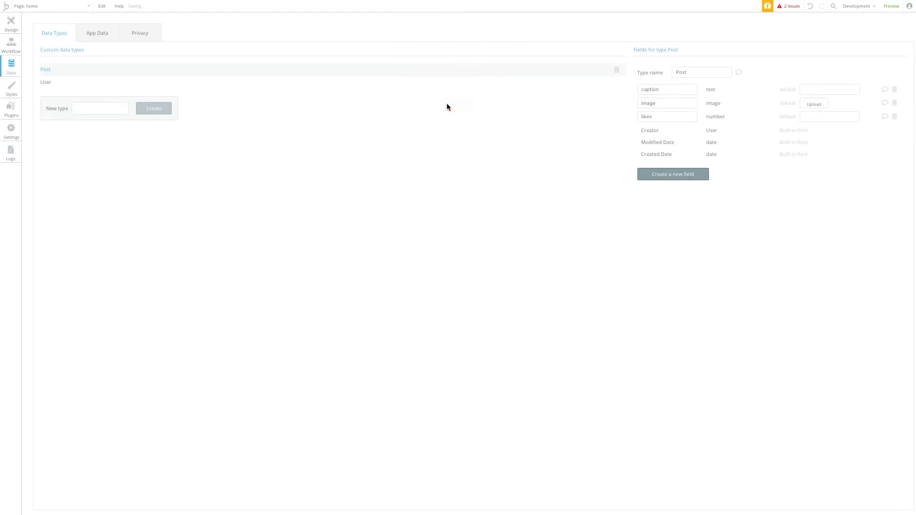
Add a button about 128 wide and 44 high below the post text in the repeating group's first cell
click(11, 21)
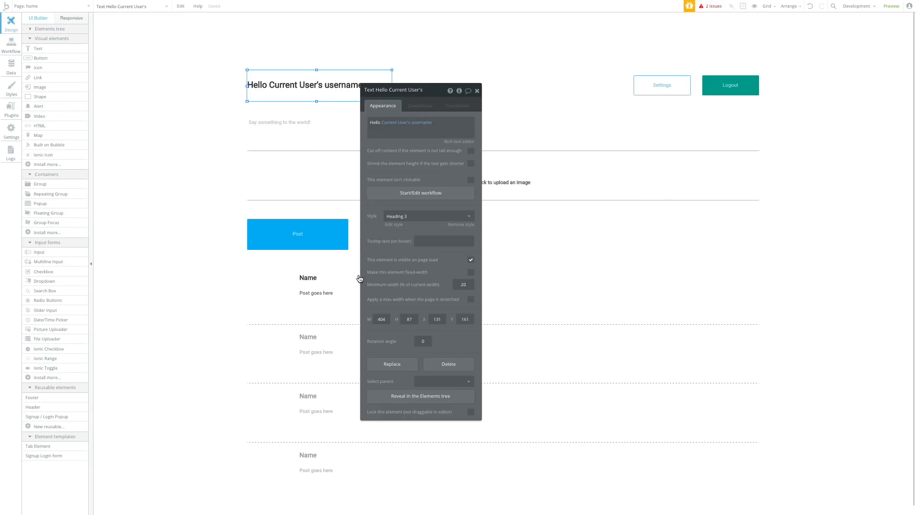
click(327, 301)
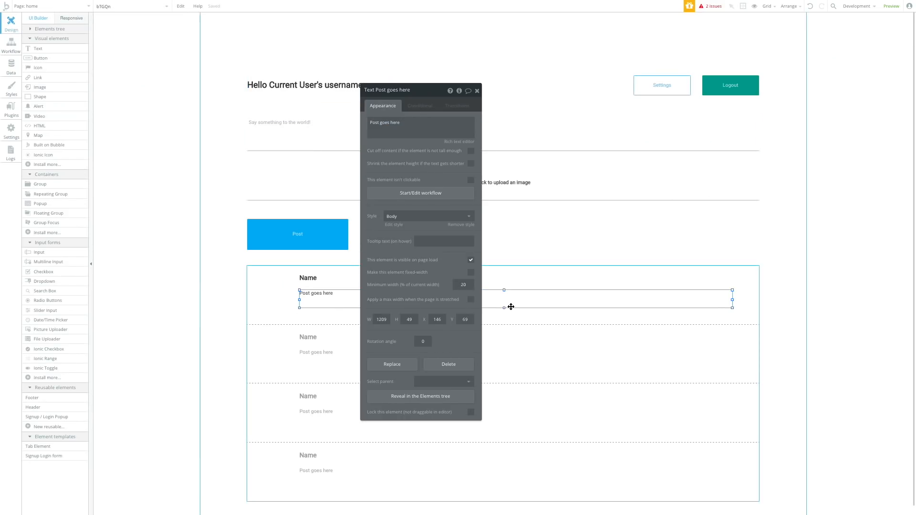
drag(503, 308, 504, 308)
click(41, 58)
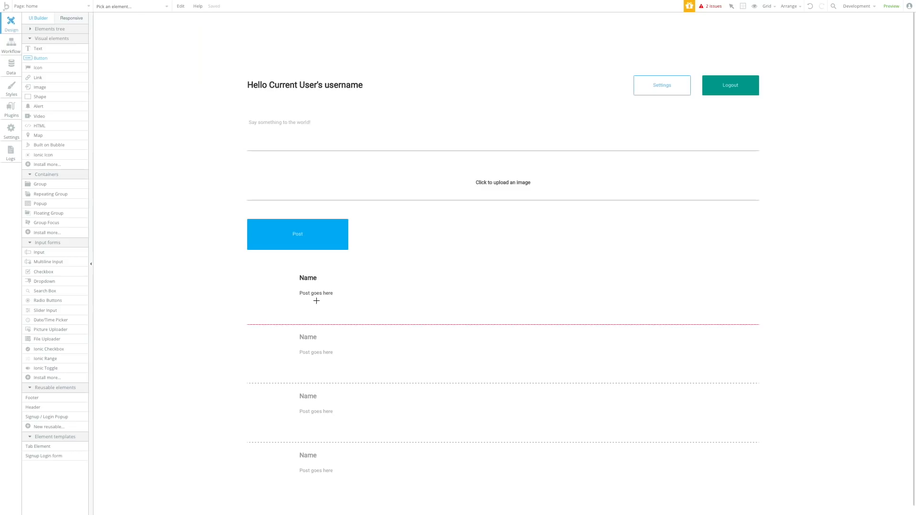
mouse_move(308, 311)
mouse_down()
mouse_move(353, 323)
mouse_move(327, 311)
mouse_move(324, 318)
mouse_move(323, 310)
mouse_up()
click(359, 298)
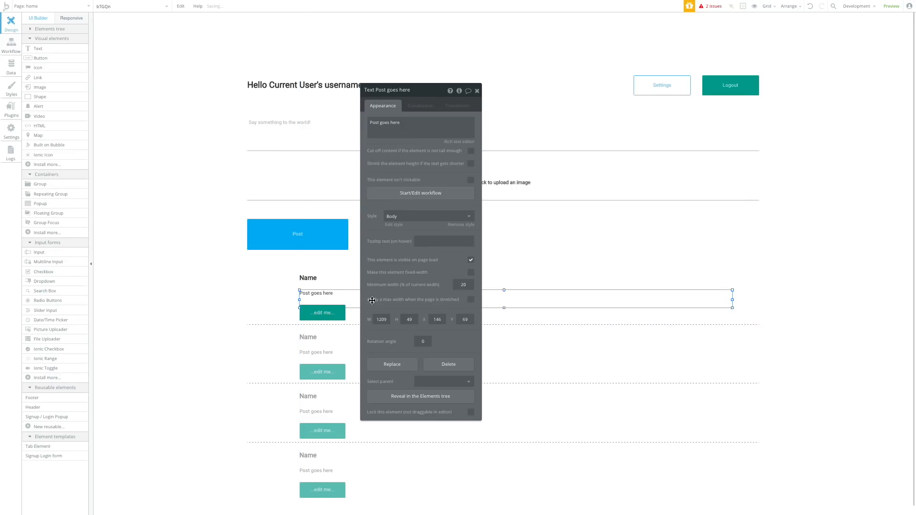
click(336, 311)
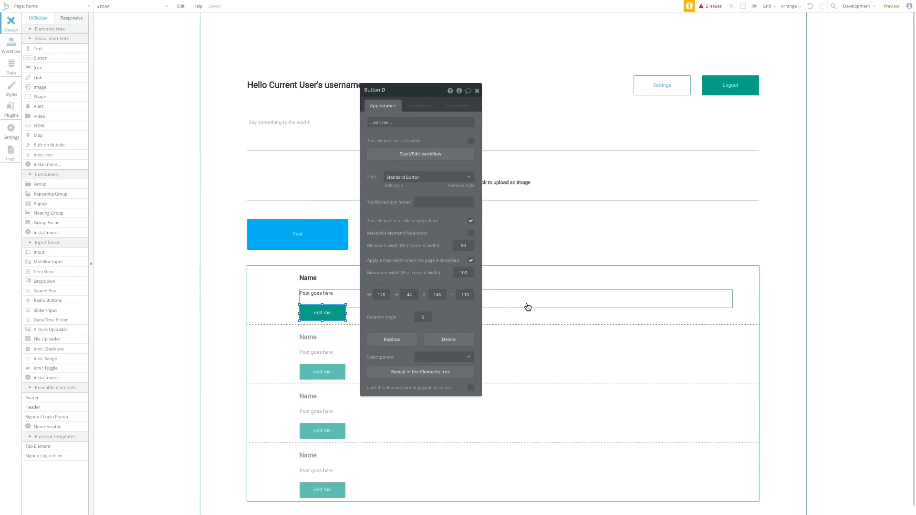
Label the new button "Like" and shrink it to about 99 wide and 36 high
drag(322, 304, 322, 314)
double_click(322, 316)
text(Like)
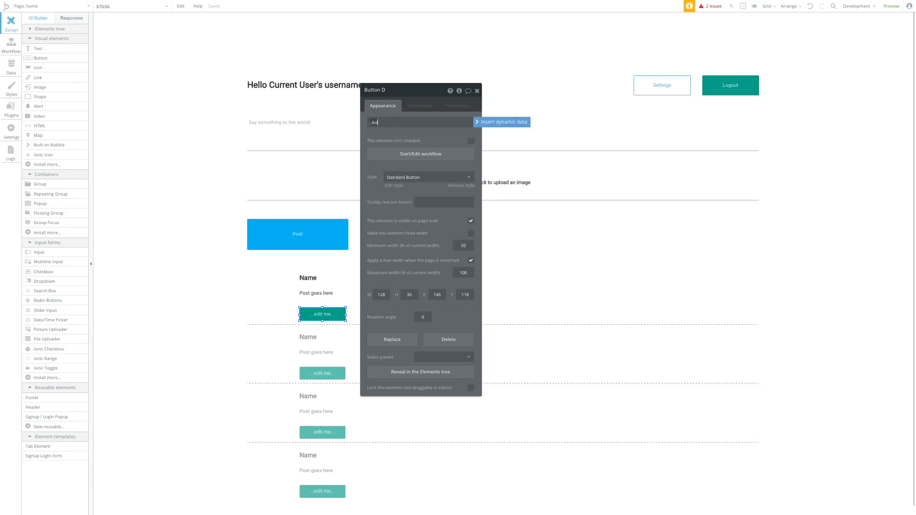
key(Return)
drag(345, 315, 337, 315)
drag(335, 316, 334, 316)
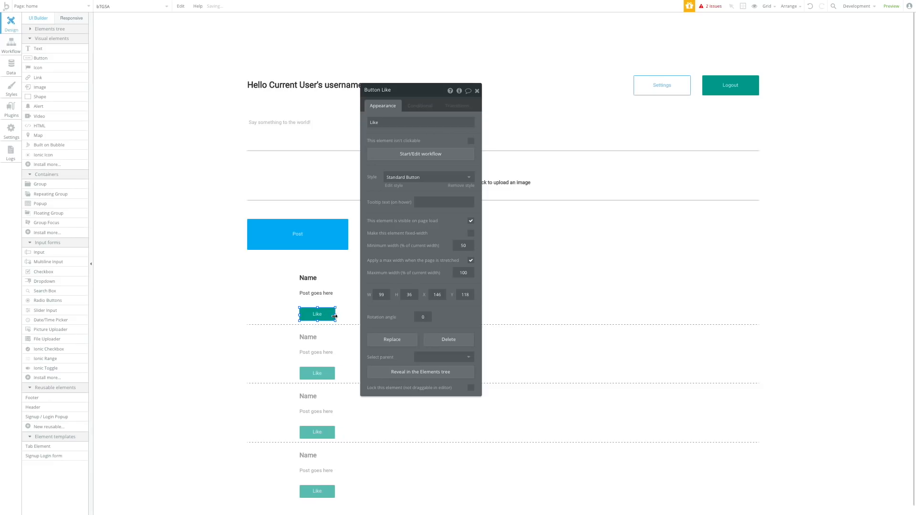
Create a workflow event for the Like button being clicked, check the available data actions, and return to the page design
click(431, 155)
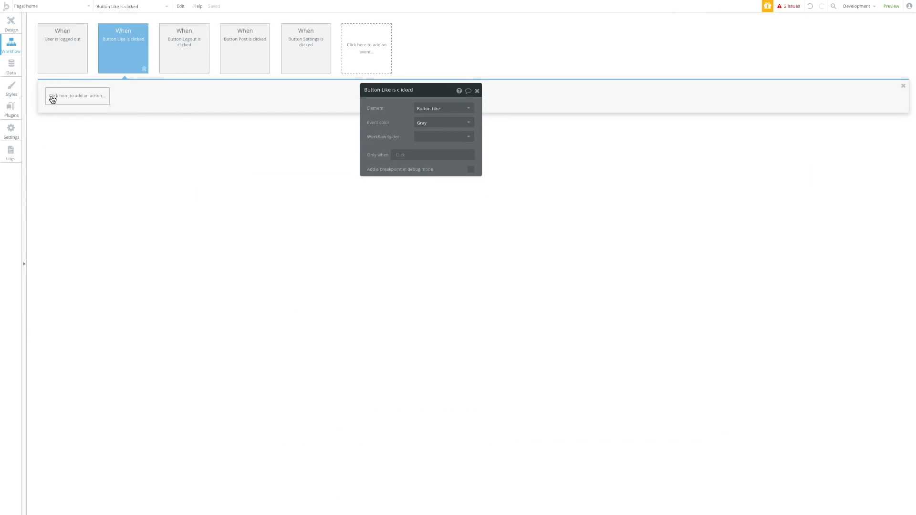
click(53, 99)
mouse_move(70, 135)
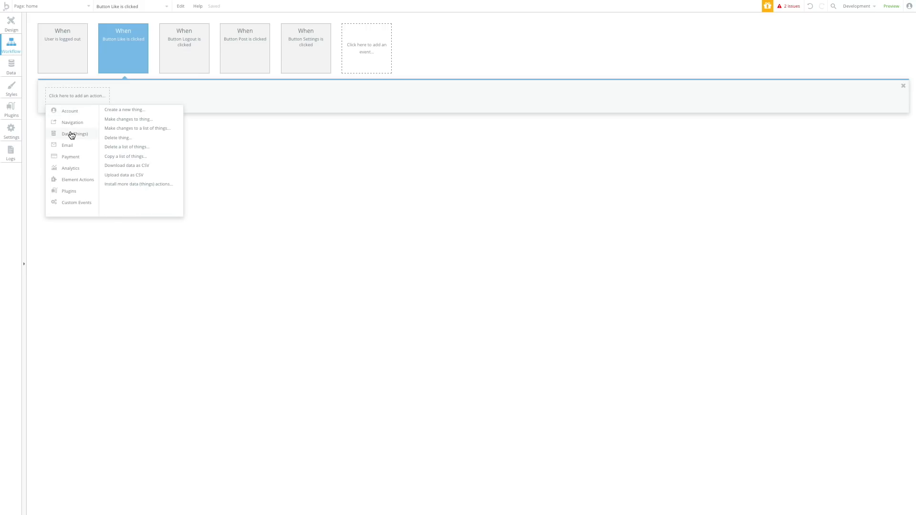
click(13, 32)
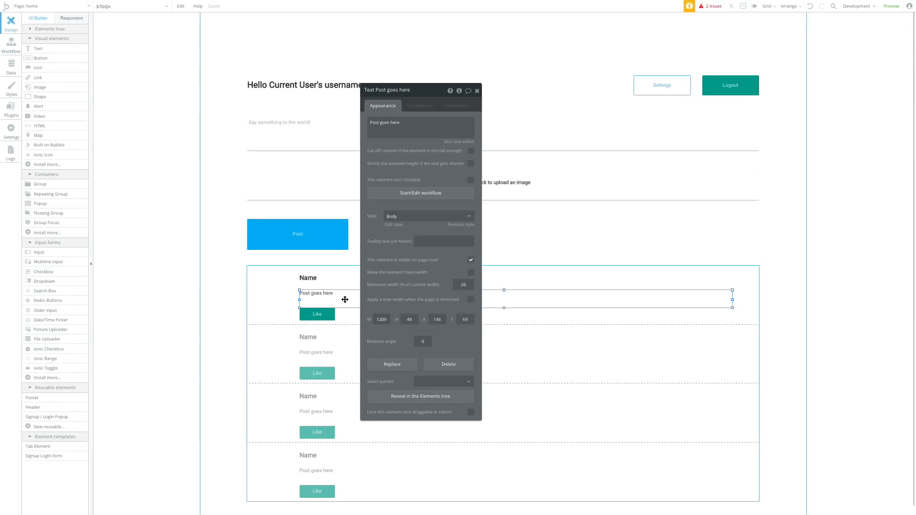
Move the property editor clear of the page content and select the repeating group of posts
click(320, 319)
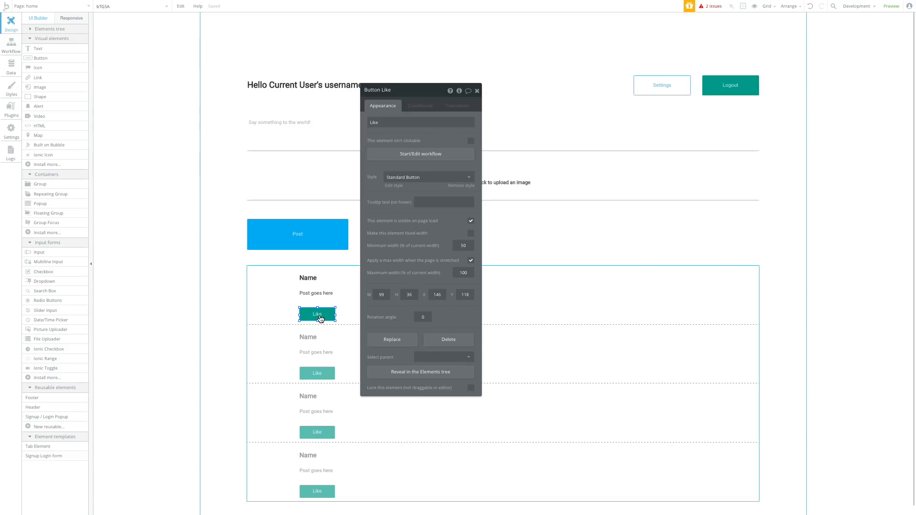
click(310, 296)
click(319, 86)
drag(388, 89, 518, 83)
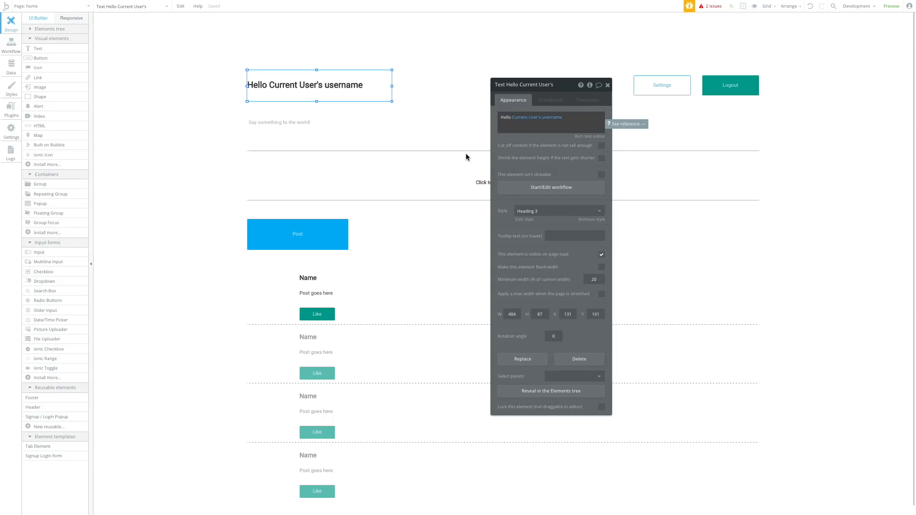
click(362, 273)
drag(512, 86, 799, 89)
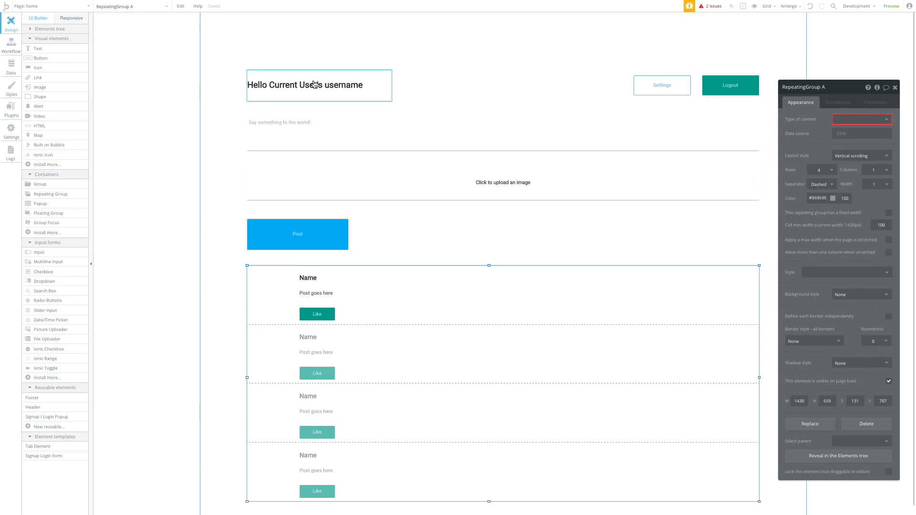
Change the Like button's style to No Background Button
click(318, 315)
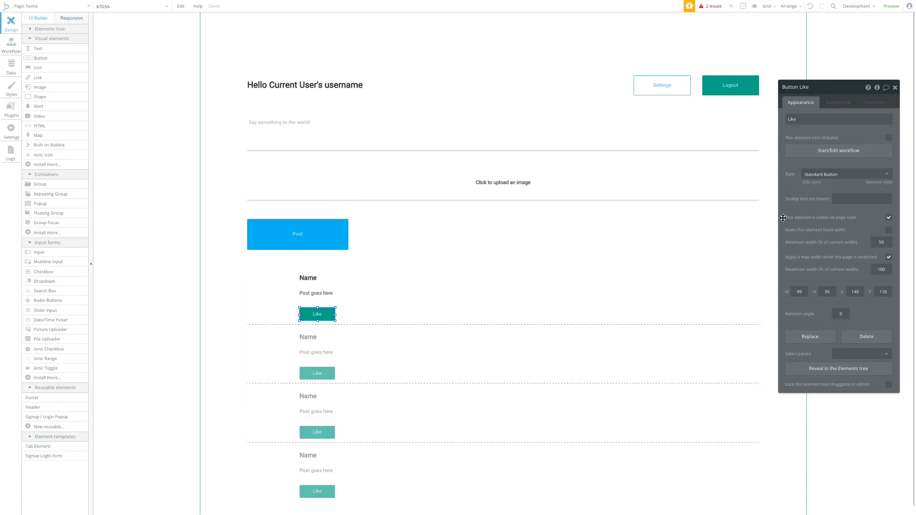
click(829, 172)
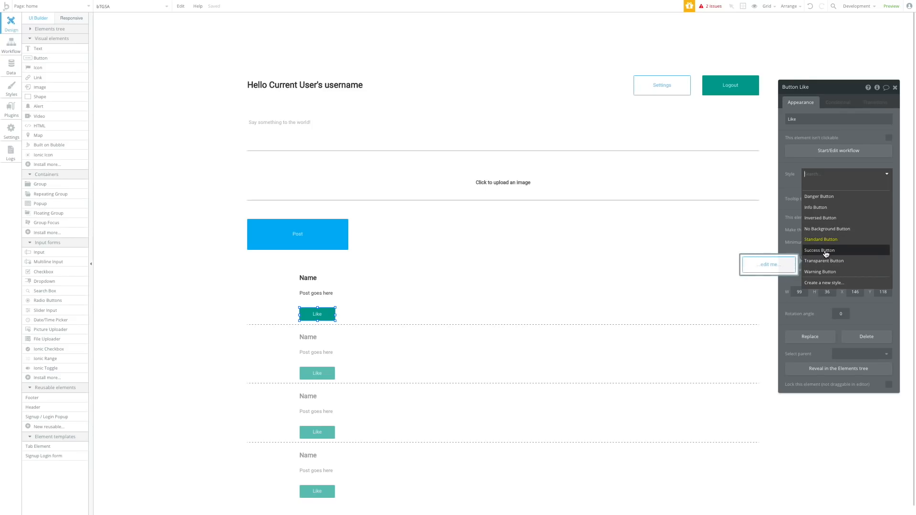
click(830, 229)
click(202, 301)
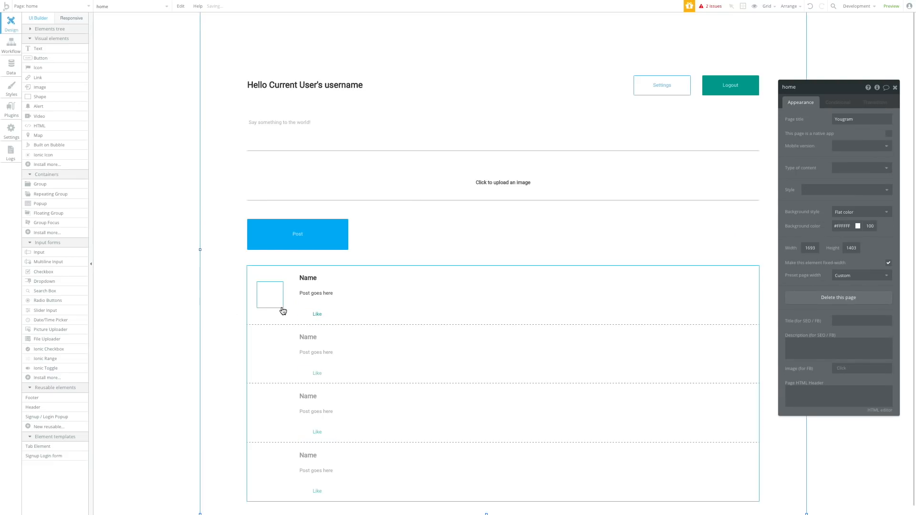
Move the Like button slightly lower beneath the post text in the repeating group's cell
click(302, 316)
click(313, 294)
click(313, 280)
click(384, 256)
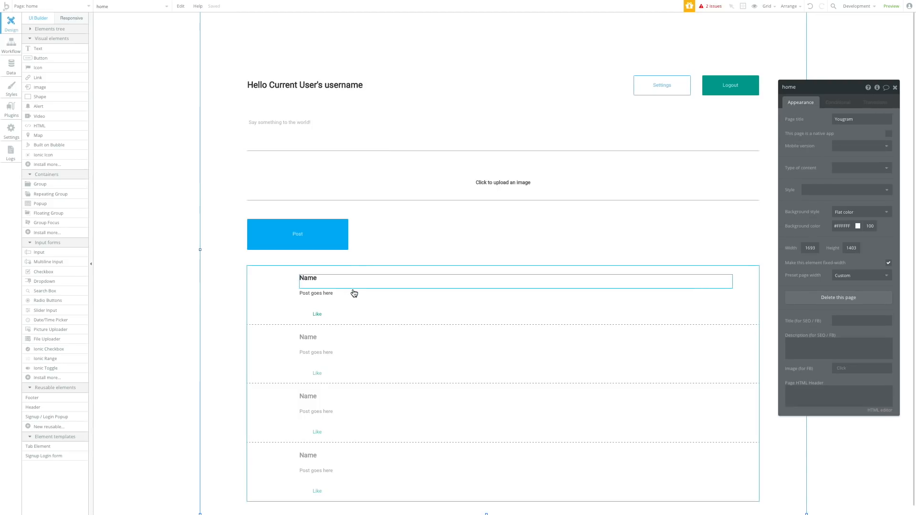
click(345, 295)
click(320, 313)
click(317, 306)
click(319, 314)
drag(319, 314, 319, 316)
Set the separator of the repeating group of posts to None
click(434, 298)
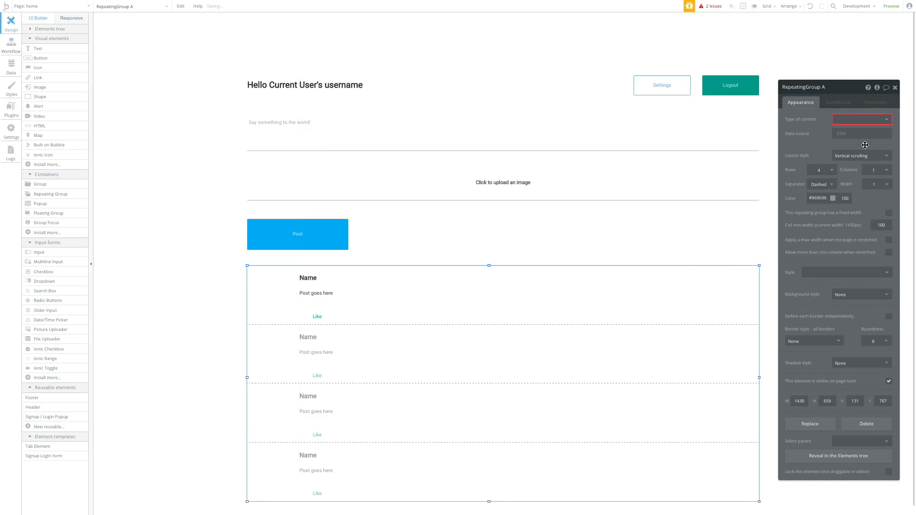
click(821, 184)
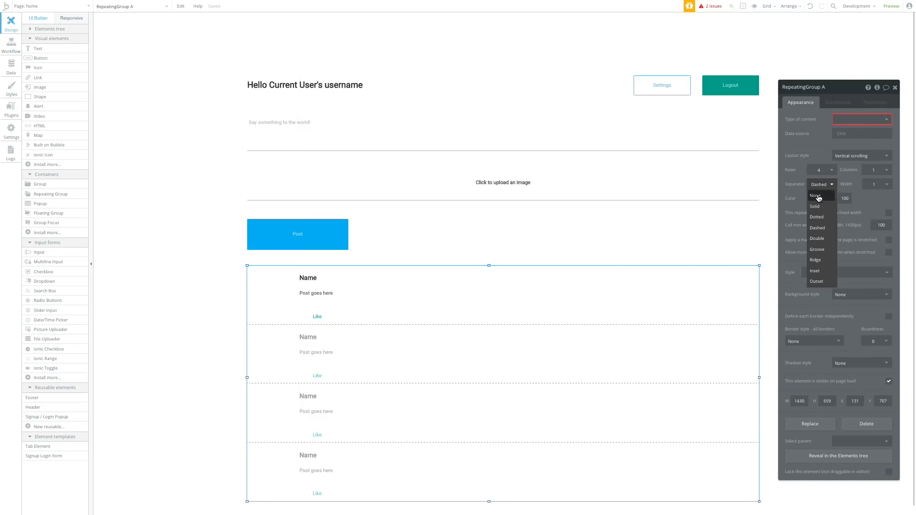
click(819, 198)
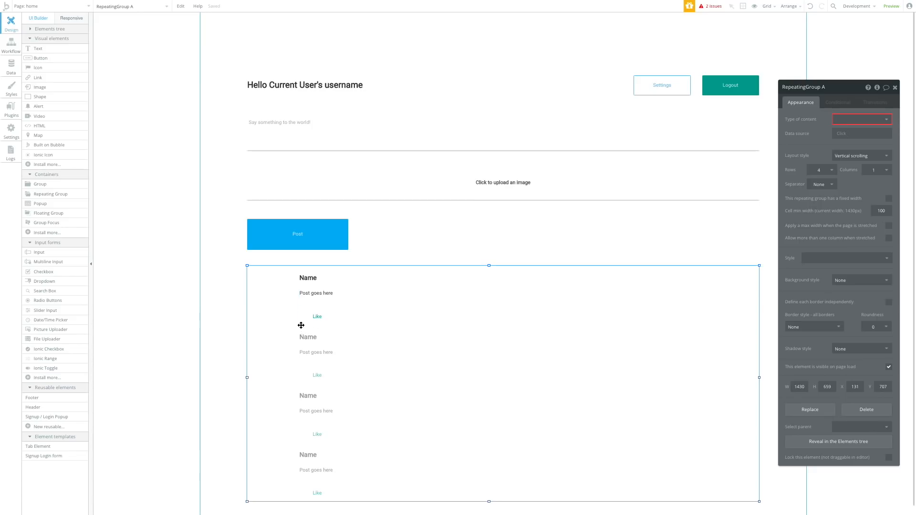
Move the name text, the post text and the Like button slightly higher in the repeating group's cell
click(309, 300)
shift+click(311, 282)
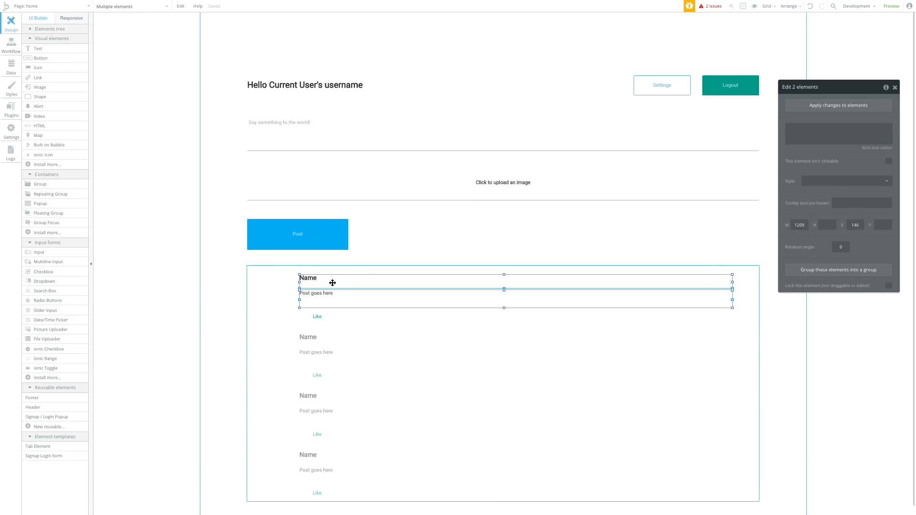
drag(334, 302, 316, 315)
click(313, 314)
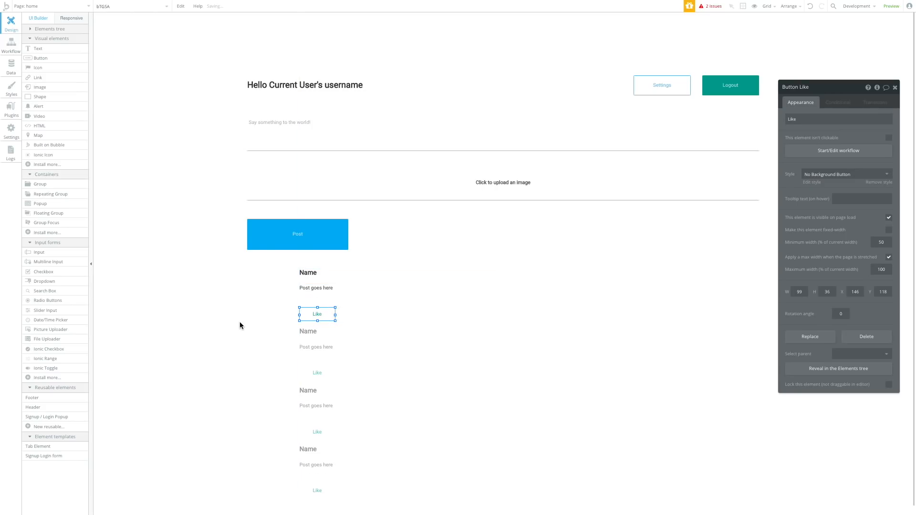
Adjust the spacing by nudging the post text slightly lower beneath the name text
click(330, 288)
click(320, 272)
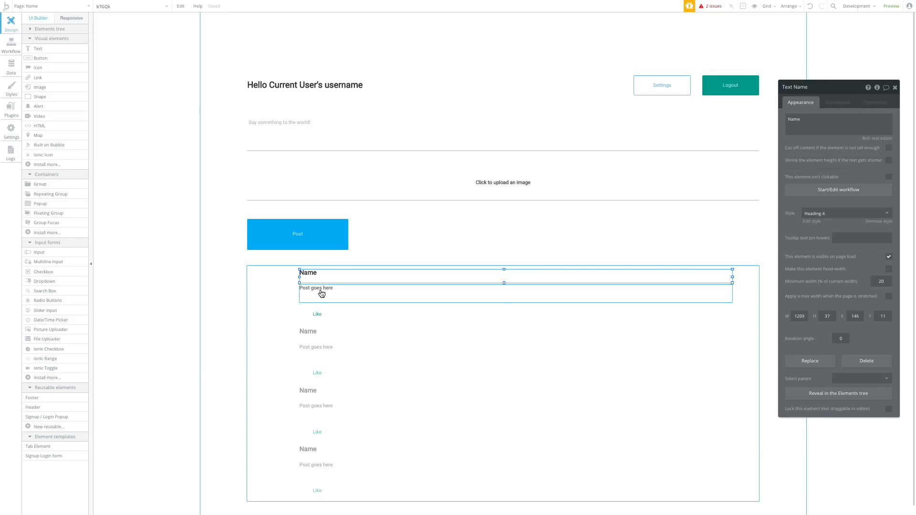
drag(321, 293, 321, 295)
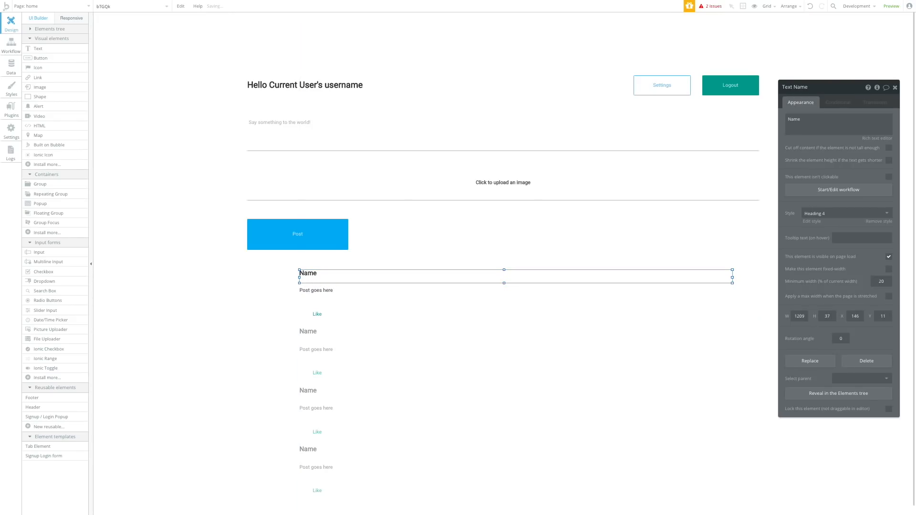
click(158, 289)
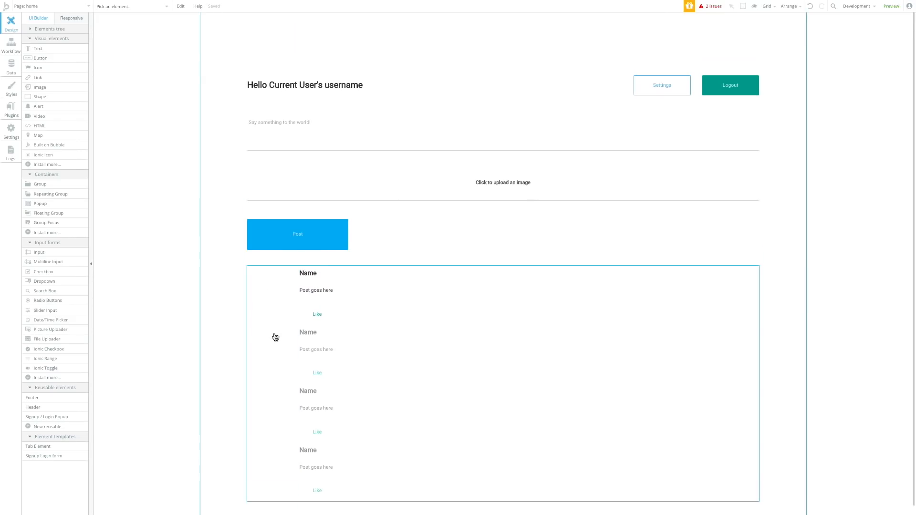
Widen the Like button slightly by extending its right edge in the repeating group's cell
scroll(286, 339, down, 1)
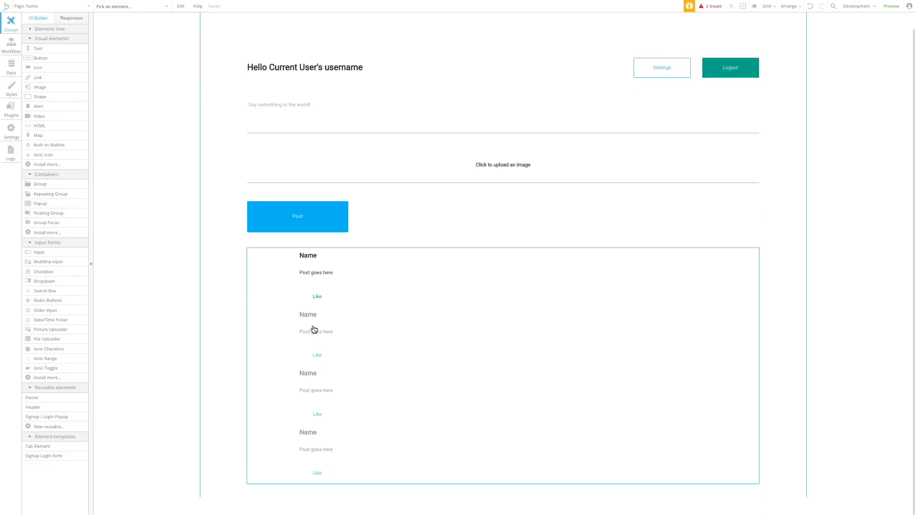
scroll(313, 329, up, 1)
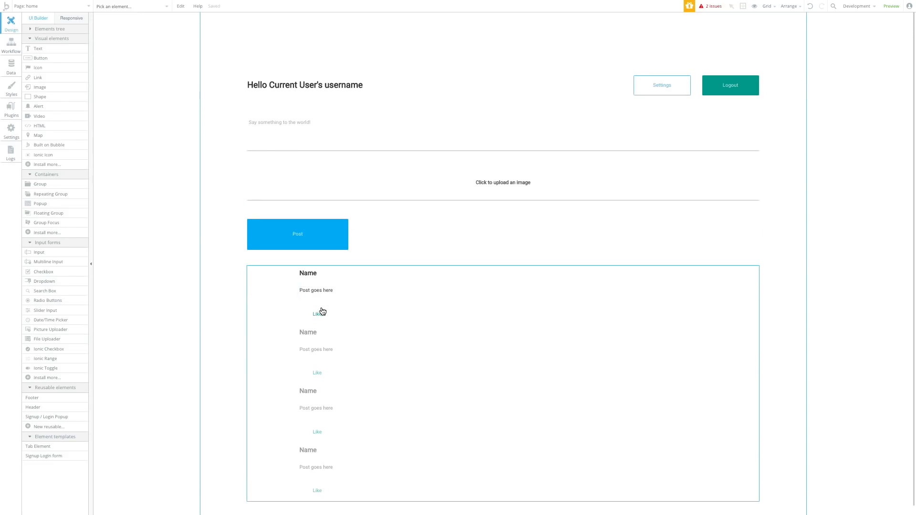
click(329, 317)
drag(336, 314, 347, 314)
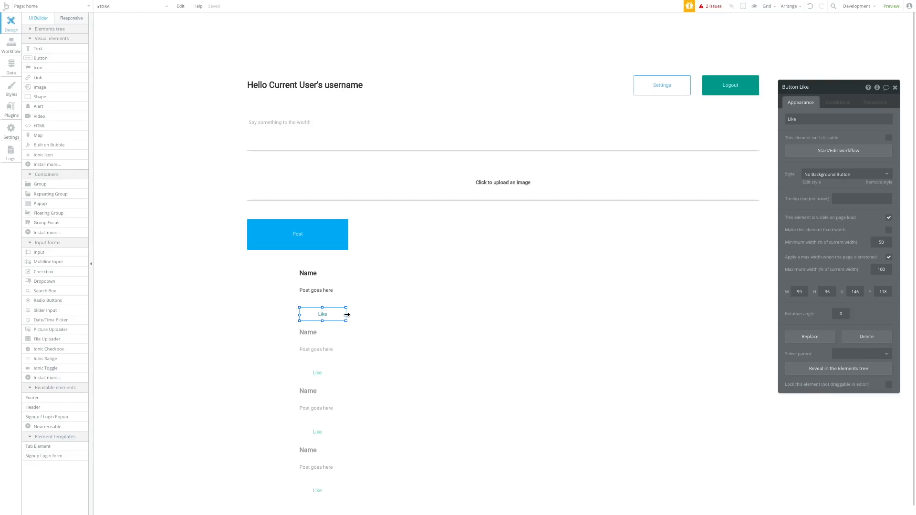
click(208, 315)
click(269, 288)
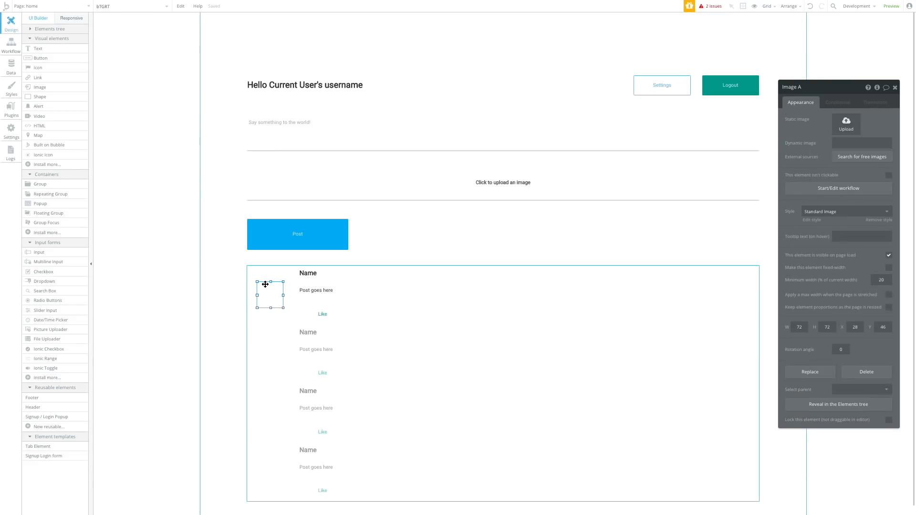
click(312, 281)
double_click(797, 134)
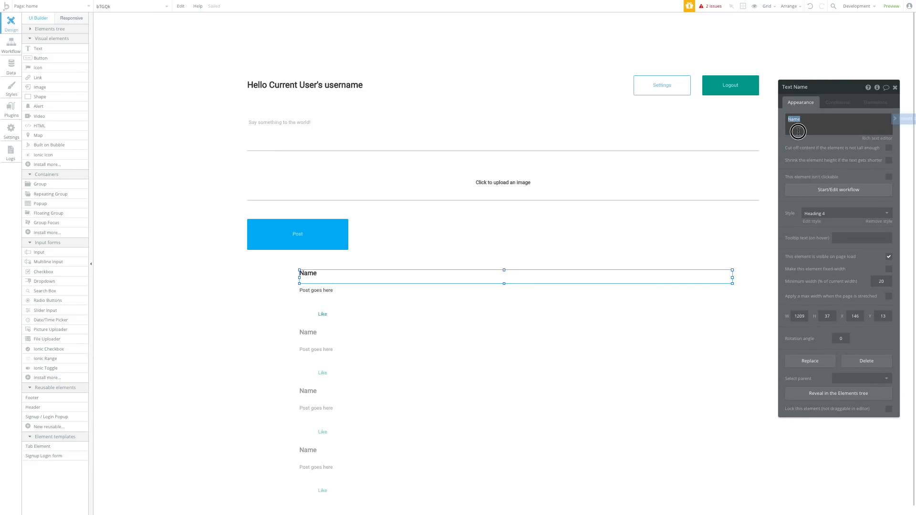
Set the repeating group's type of content to Post
click(255, 287)
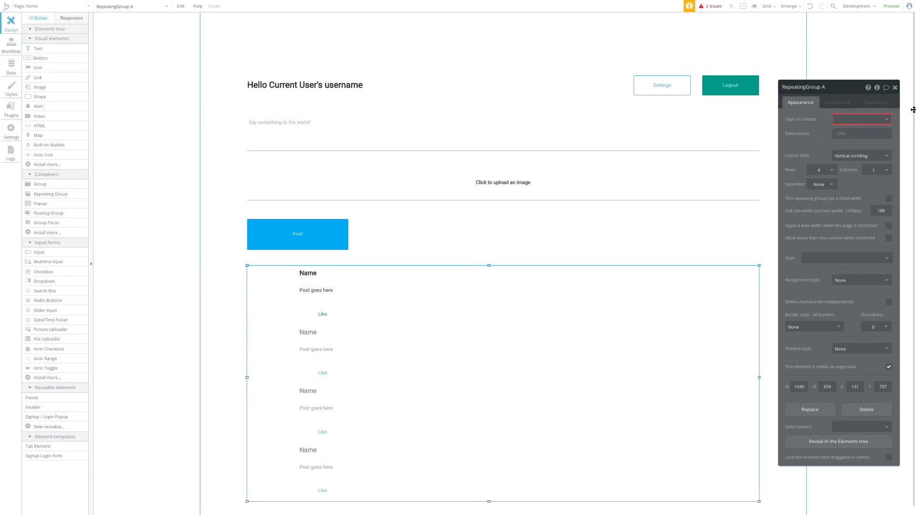
drag(802, 87, 803, 79)
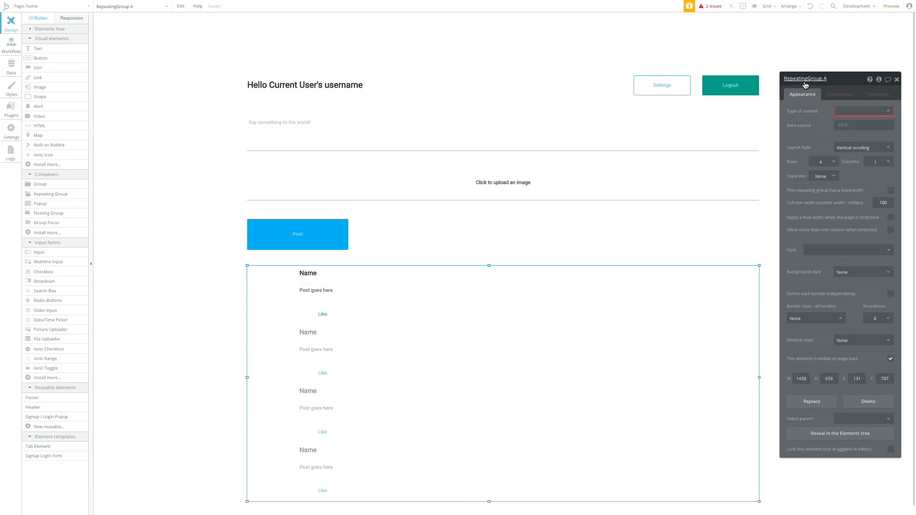
click(858, 119)
click(858, 138)
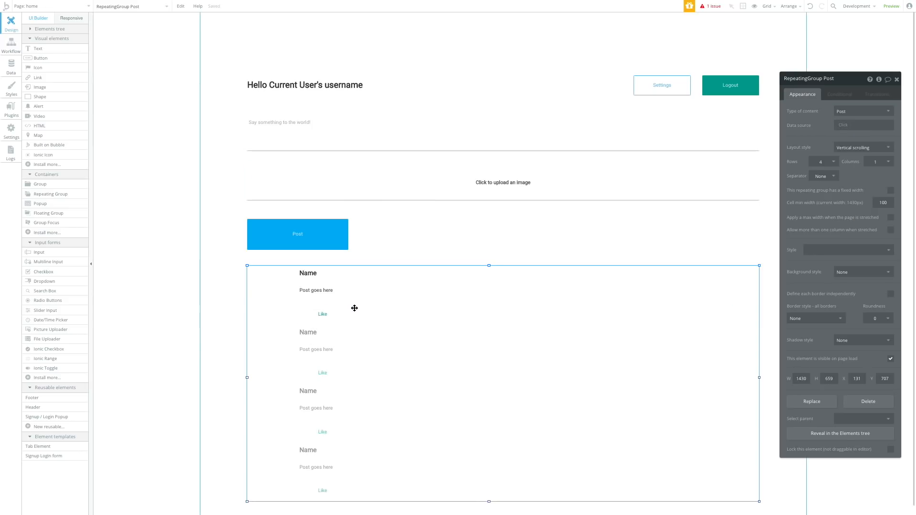
Set the repeating group's data source to a search for the Post type
click(844, 125)
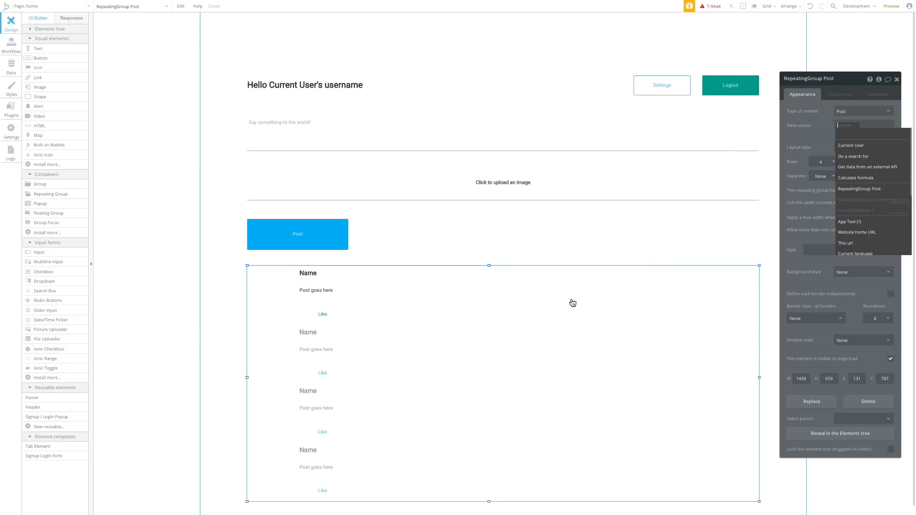
click(852, 157)
click(737, 96)
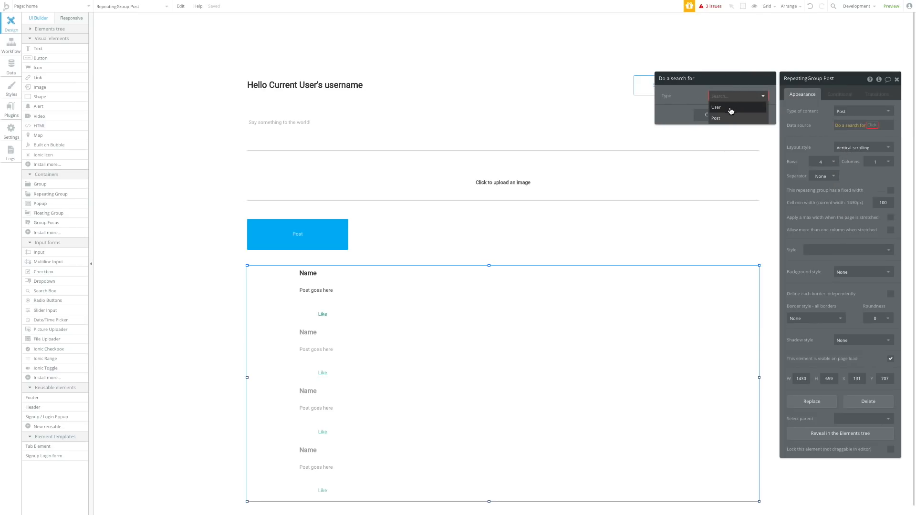
click(720, 109)
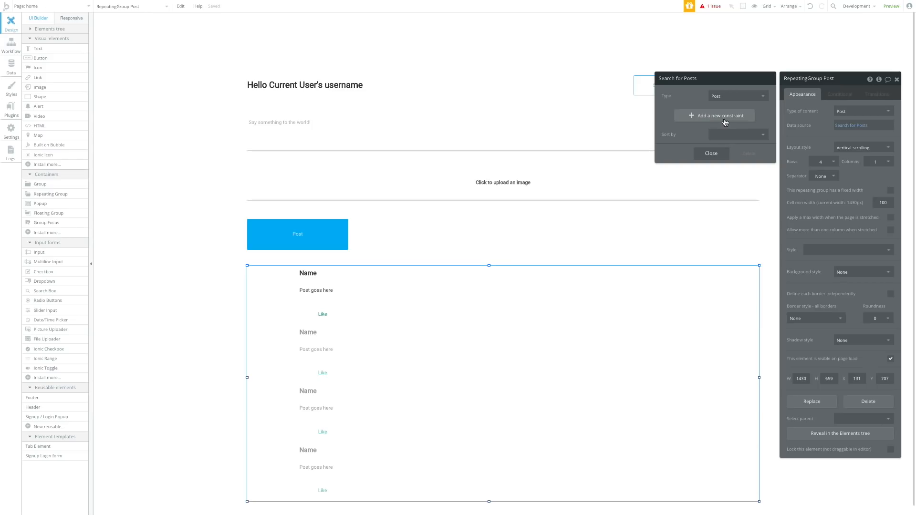
Constrain the post search to entries where Created By = Current User
click(723, 119)
click(673, 113)
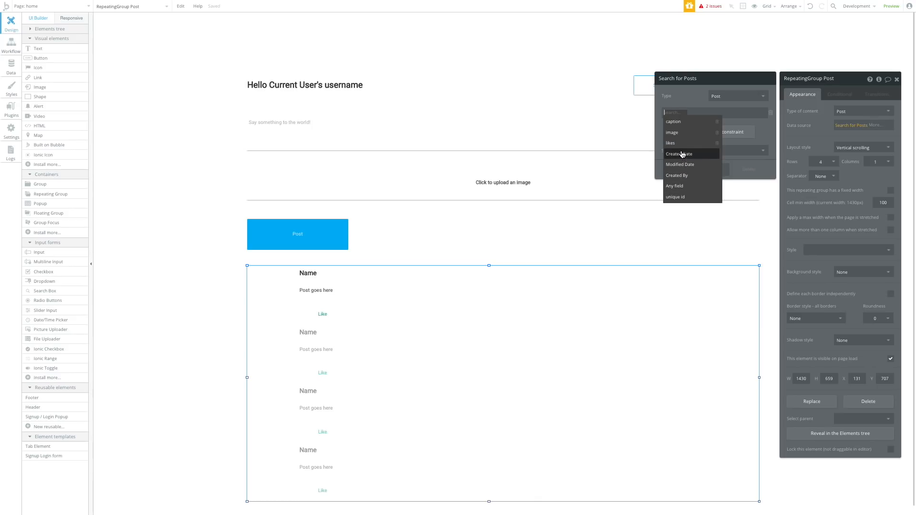
click(692, 176)
click(693, 114)
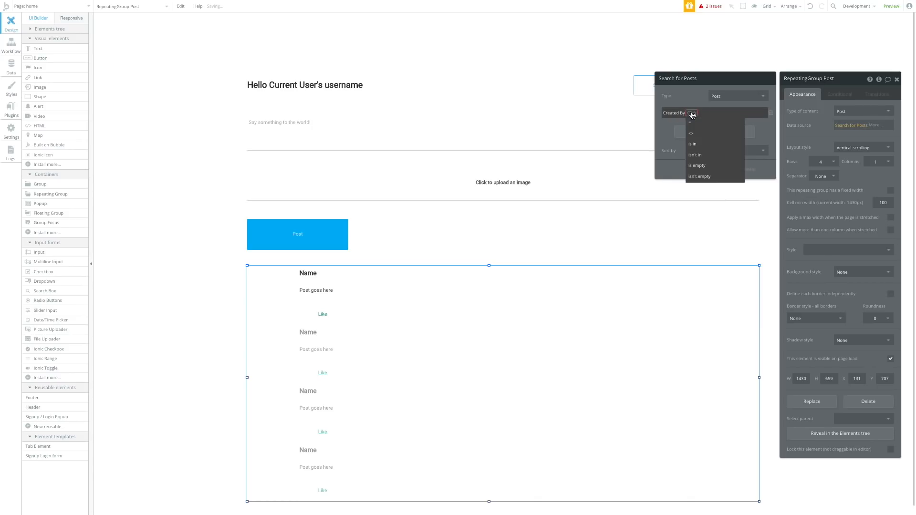
click(695, 122)
click(698, 112)
click(704, 124)
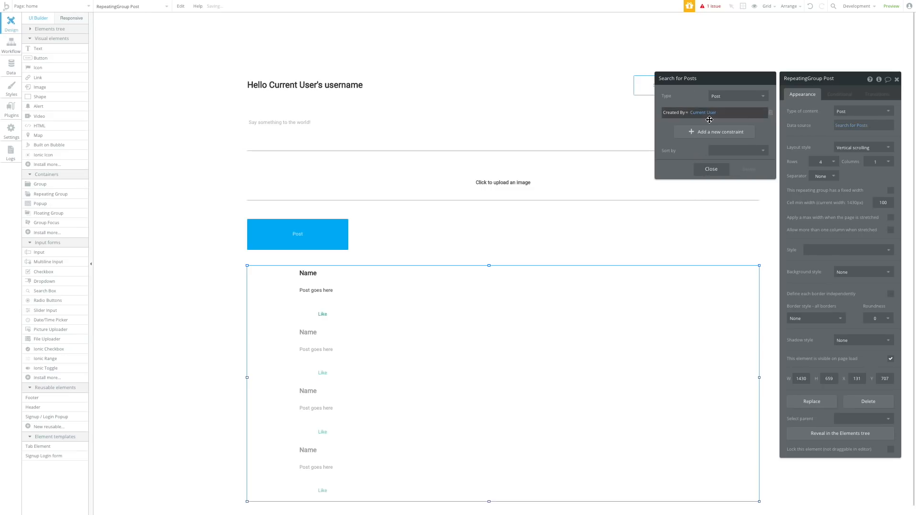
Add a second search constraint with Created By = Current User
click(716, 131)
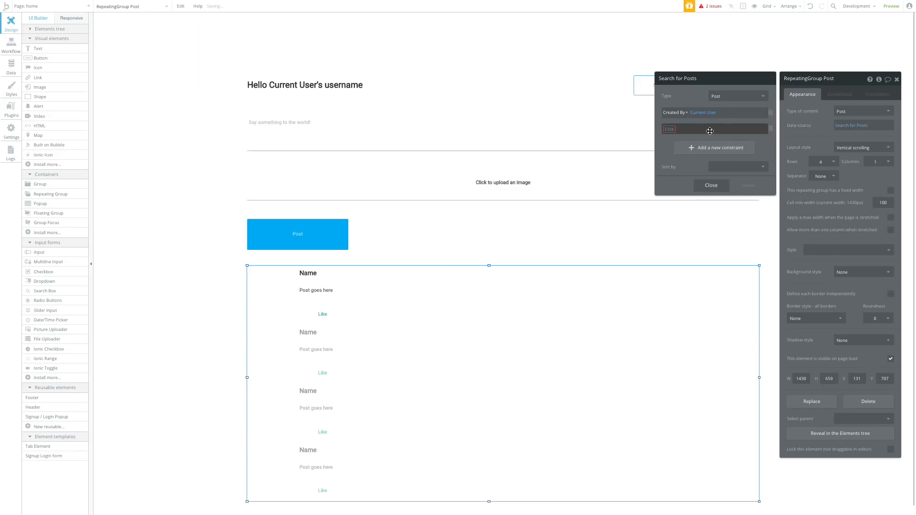
click(674, 129)
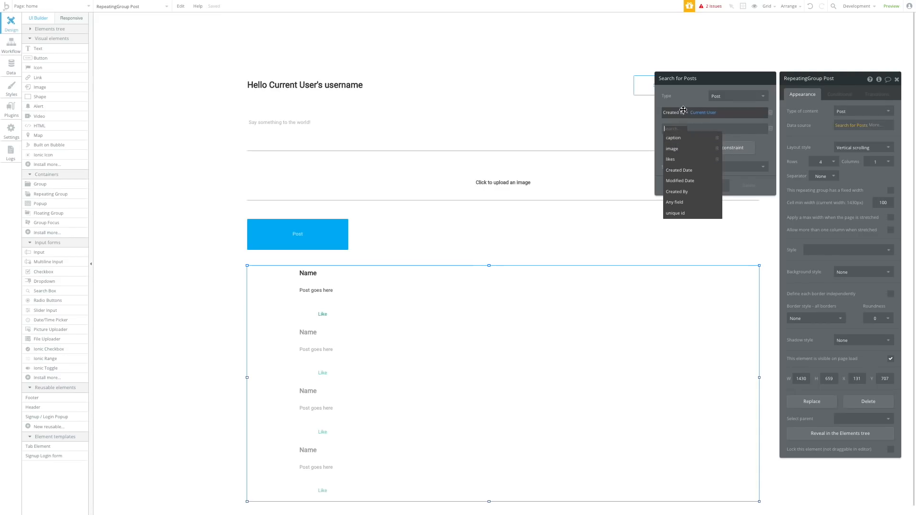
click(697, 113)
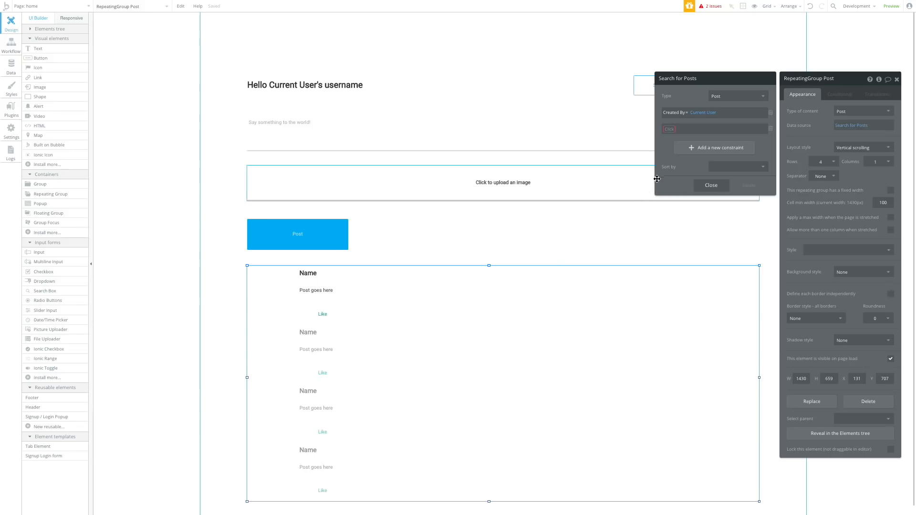
click(669, 129)
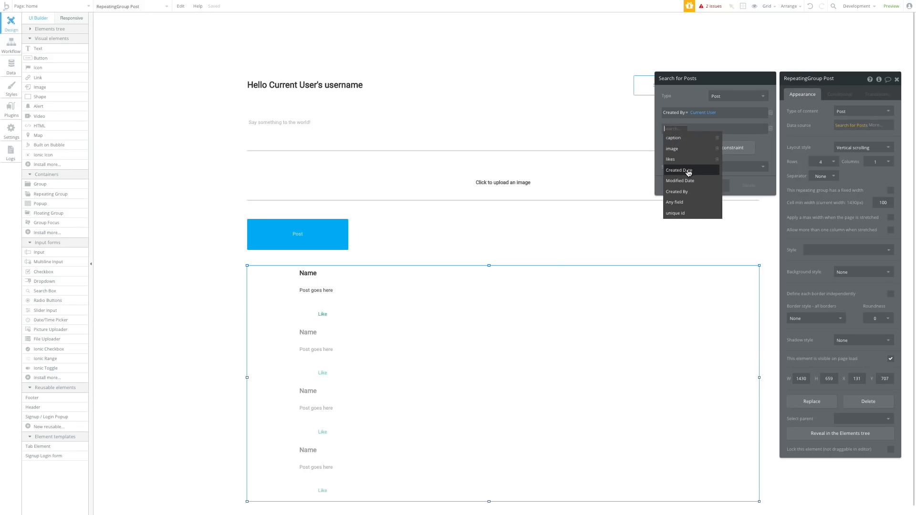
click(694, 191)
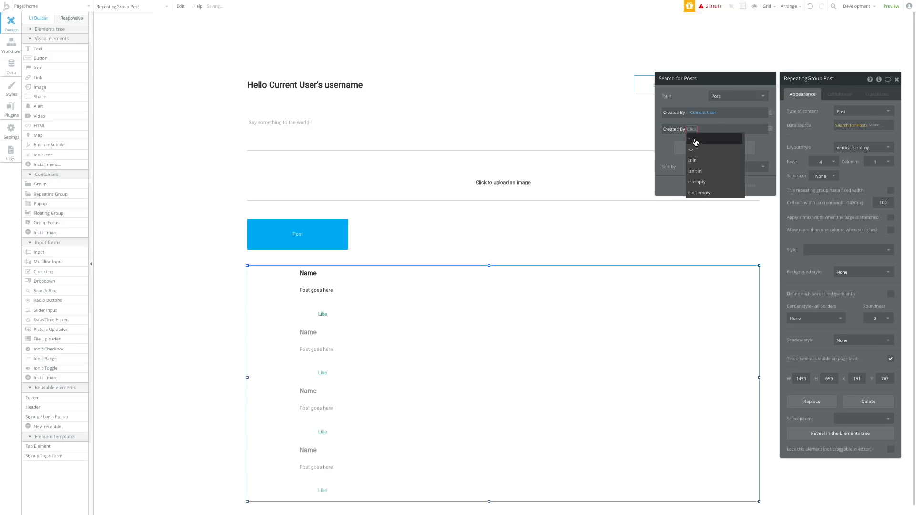
click(695, 140)
click(691, 130)
click(699, 139)
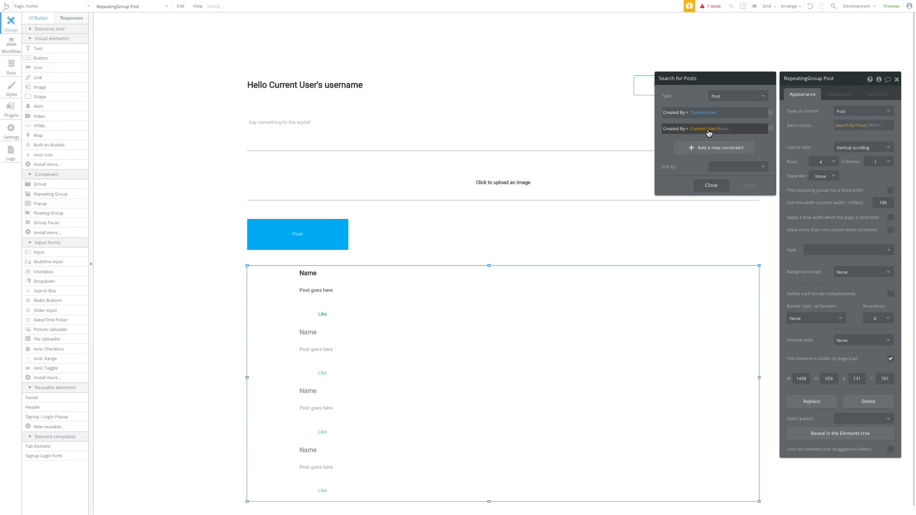
Try to extend the second constraint's value to the Current User's friends, and remove that constraint
click(730, 148)
click(714, 123)
click(742, 133)
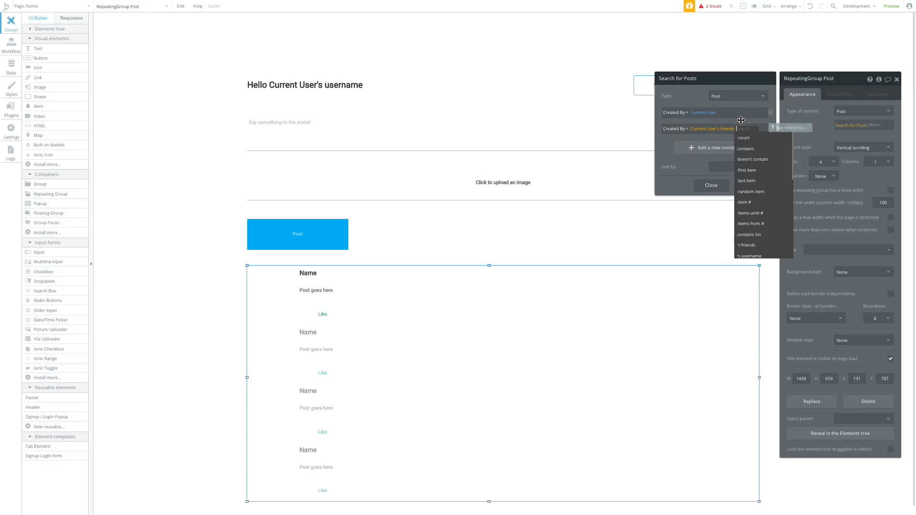
click(742, 127)
click(726, 132)
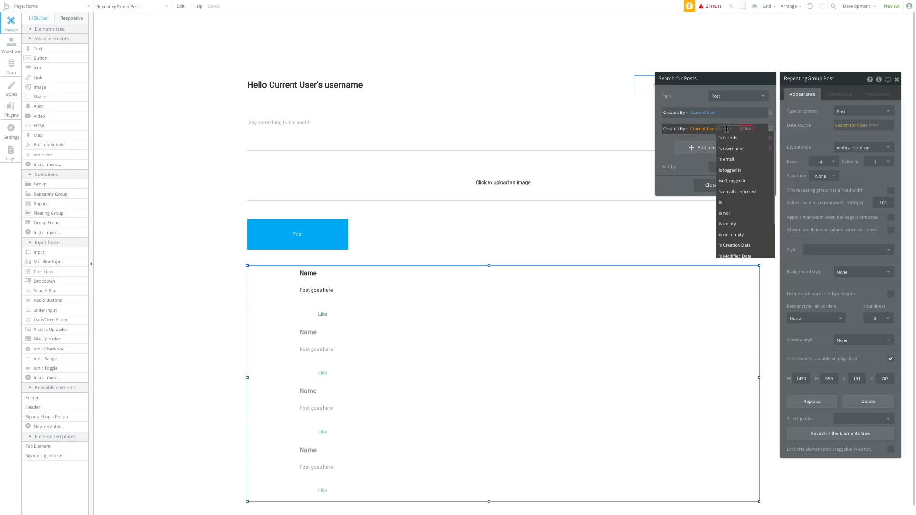
click(673, 149)
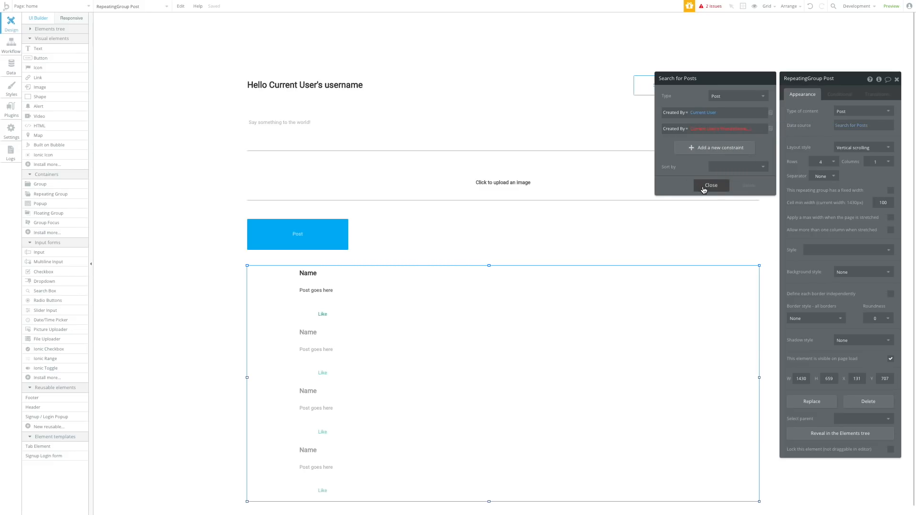
click(769, 129)
click(304, 265)
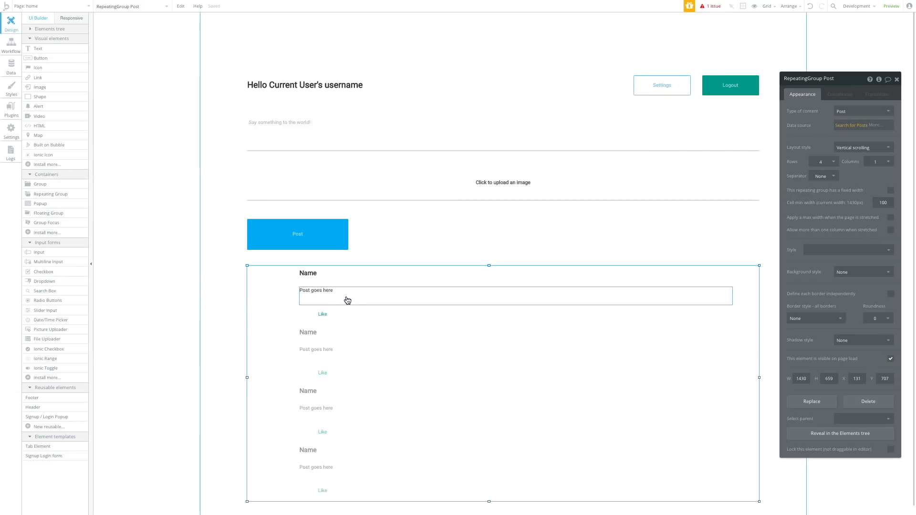
Add a second constraint to the repeating group's post search: Created By is in Current User's friends
click(851, 125)
click(706, 132)
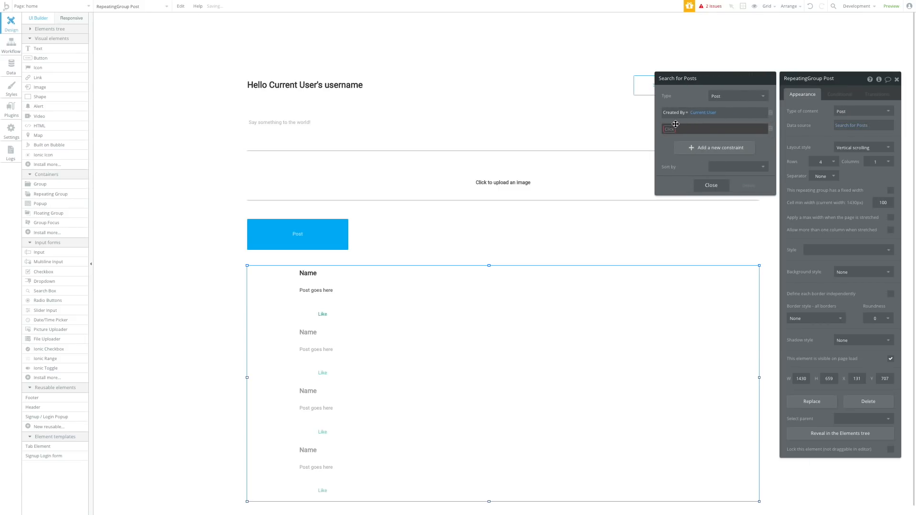
click(670, 128)
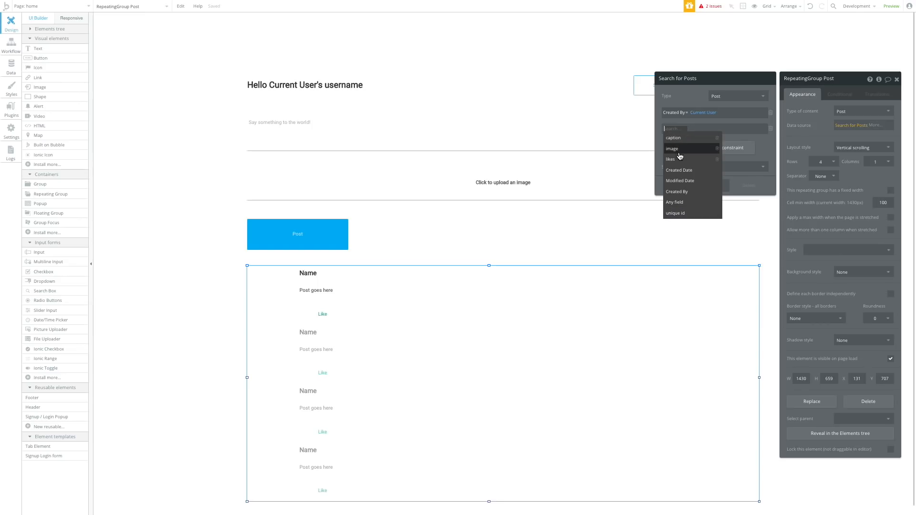
click(687, 191)
click(690, 130)
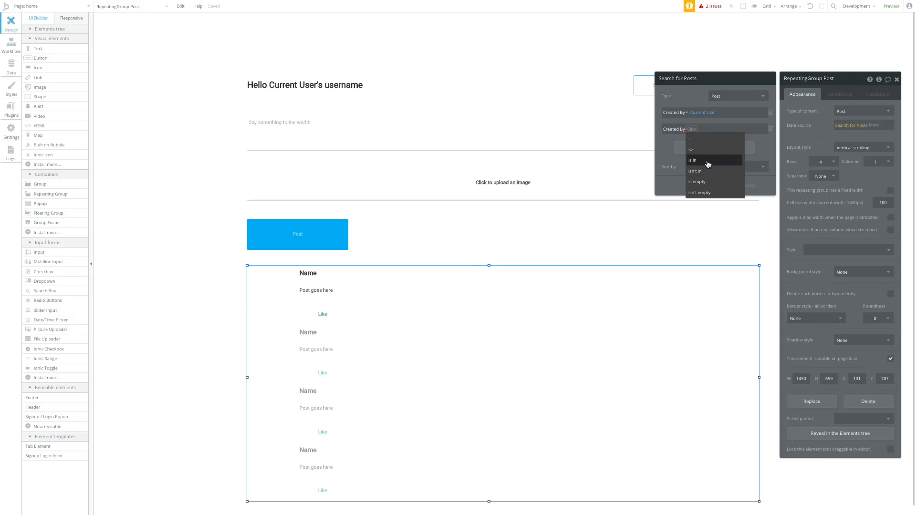
click(708, 164)
click(705, 129)
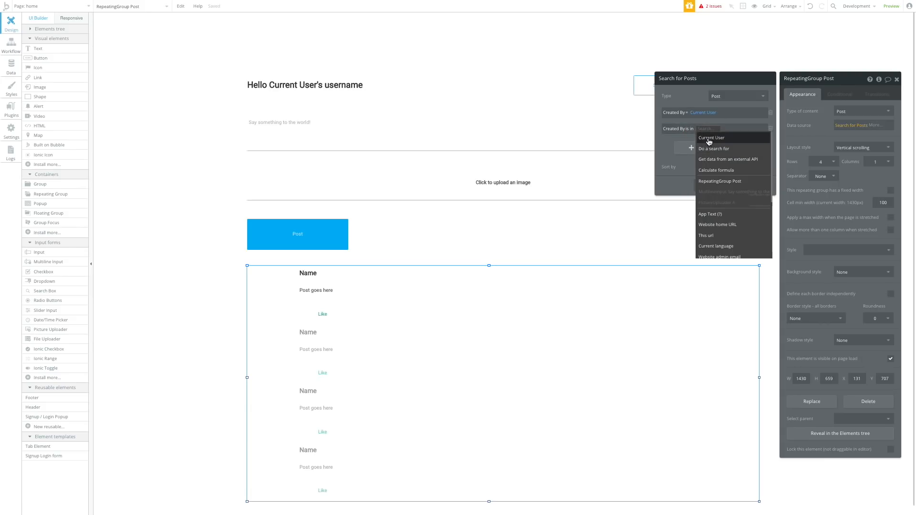
click(708, 139)
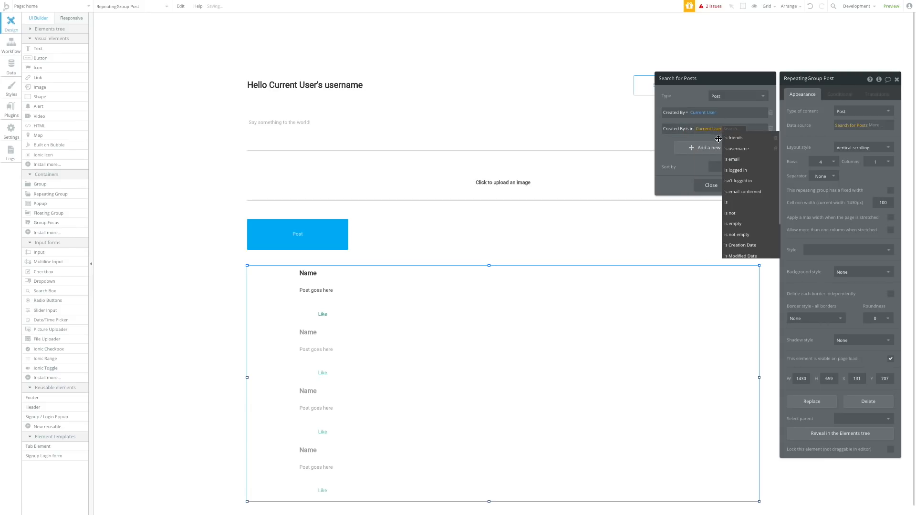
click(740, 151)
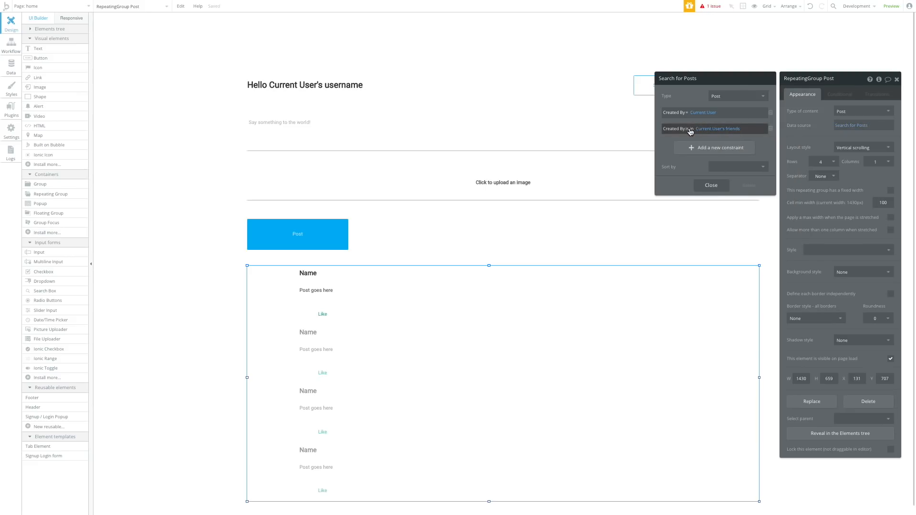
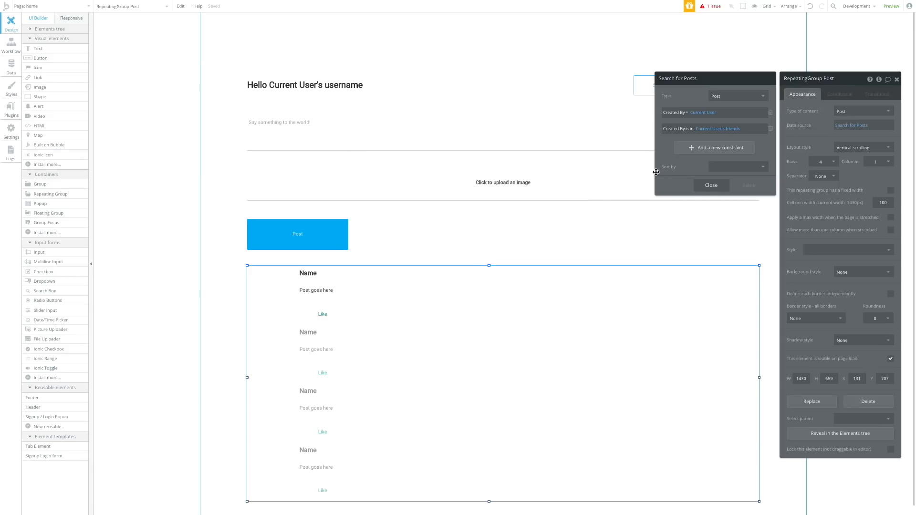
click(726, 168)
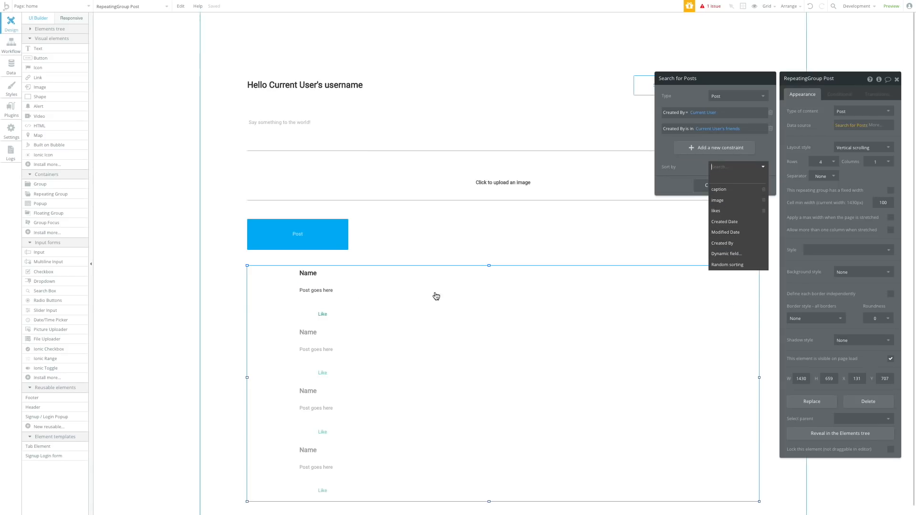
click(673, 159)
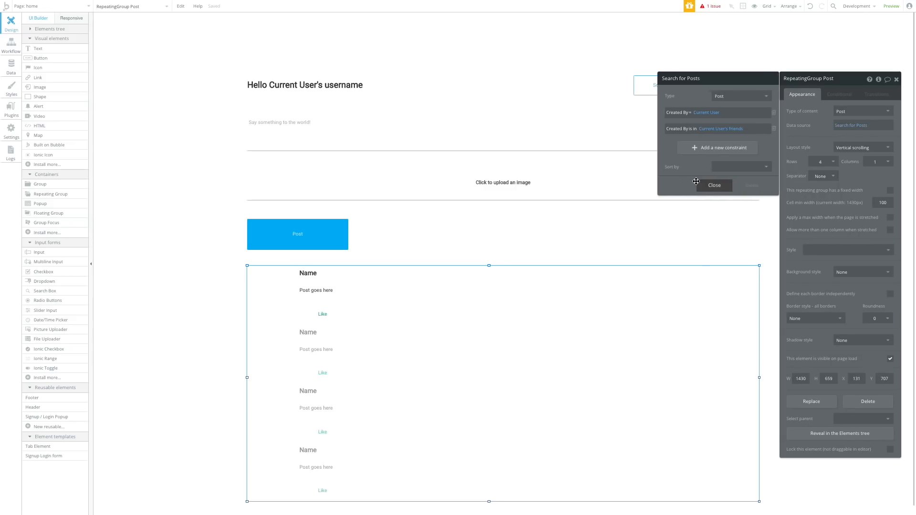
click(711, 185)
Change the post repeating group's layout style to Ext. vertical scrolling
click(862, 148)
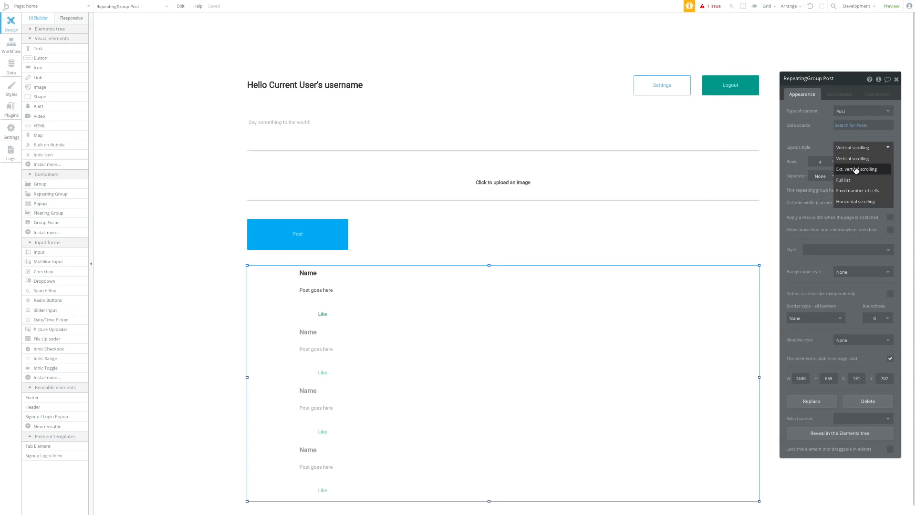
click(855, 170)
scroll(522, 354, down, 1)
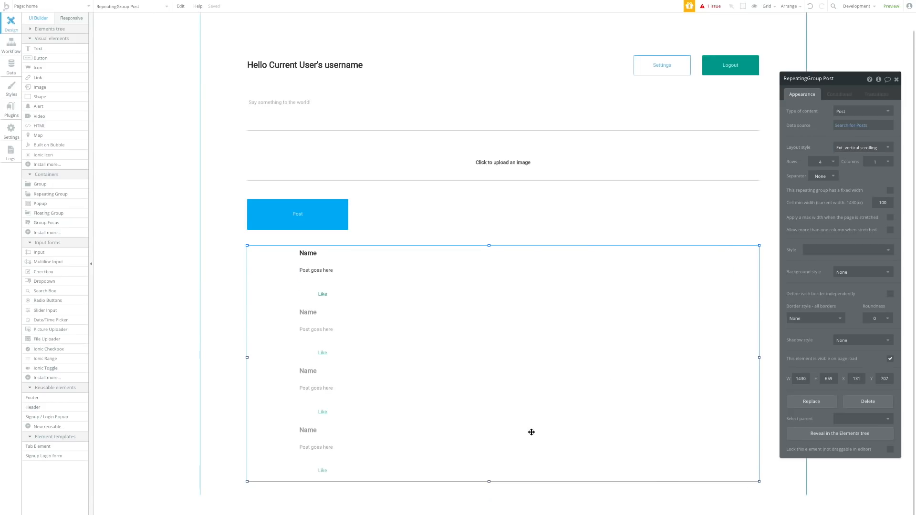
scroll(570, 338, up, 1)
scroll(571, 339, down, 1)
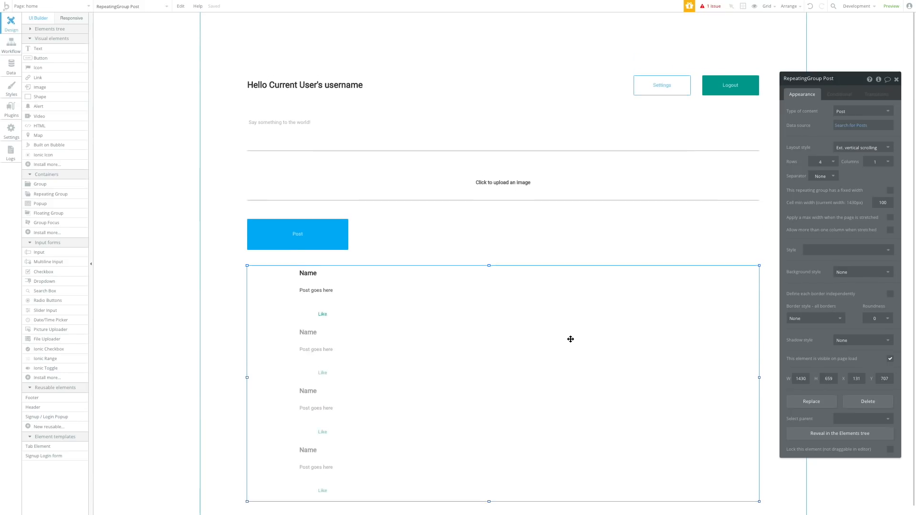
scroll(418, 306, up, 1)
scroll(418, 307, down, 1)
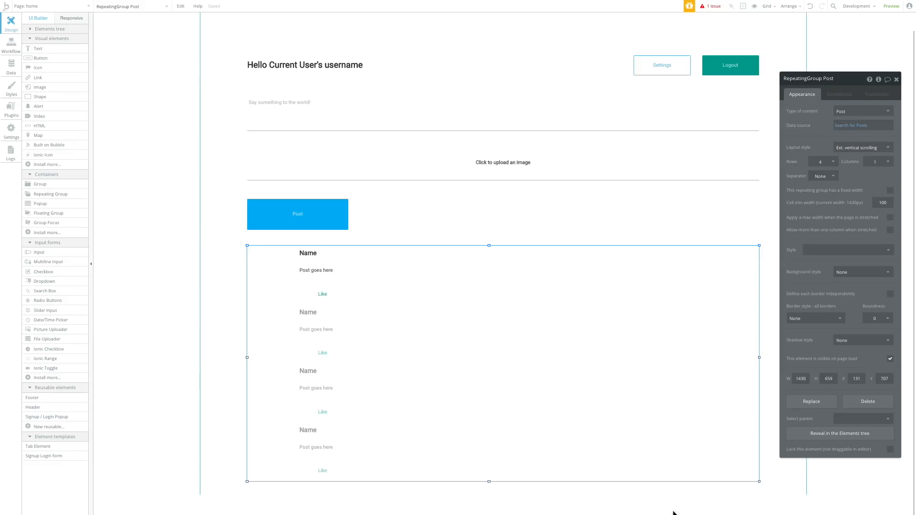
Set the post repeating group to 3 rows
click(877, 162)
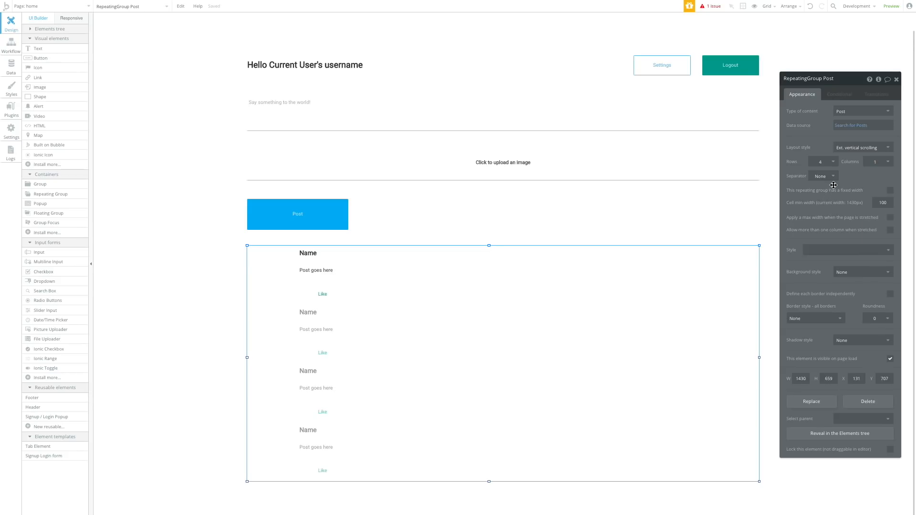
click(825, 162)
click(842, 202)
click(832, 162)
scroll(823, 273, down, 1)
click(794, 194)
click(821, 162)
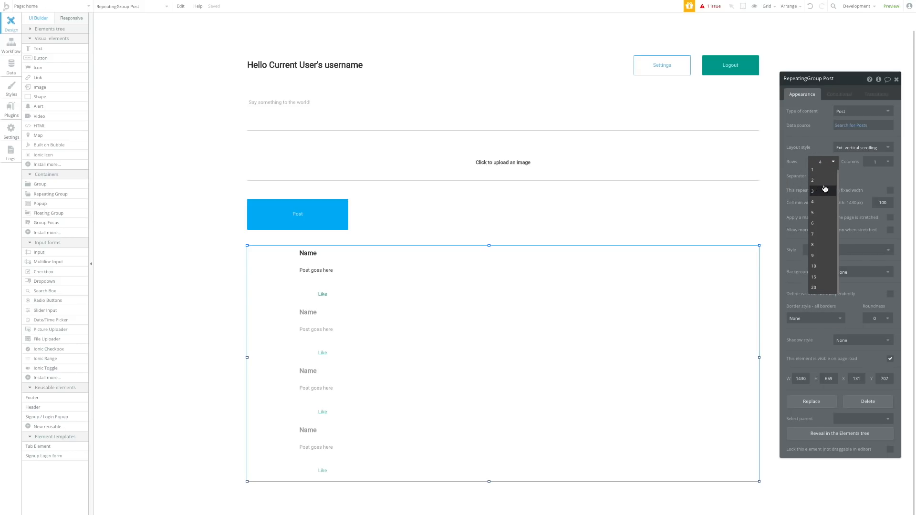
click(827, 197)
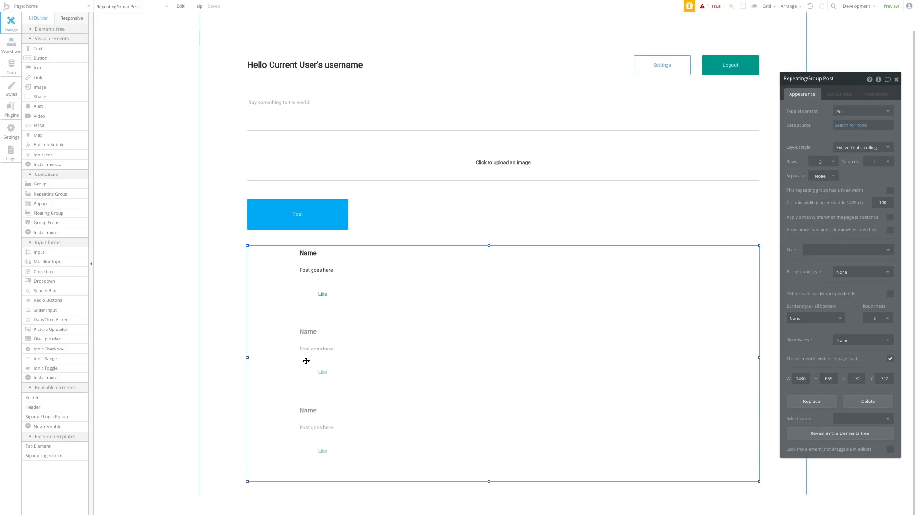
click(322, 295)
click(306, 278)
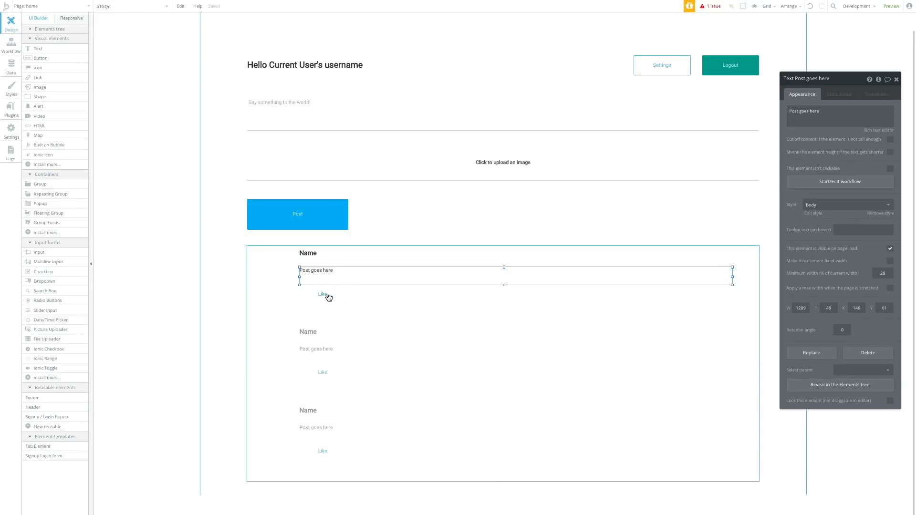
click(322, 313)
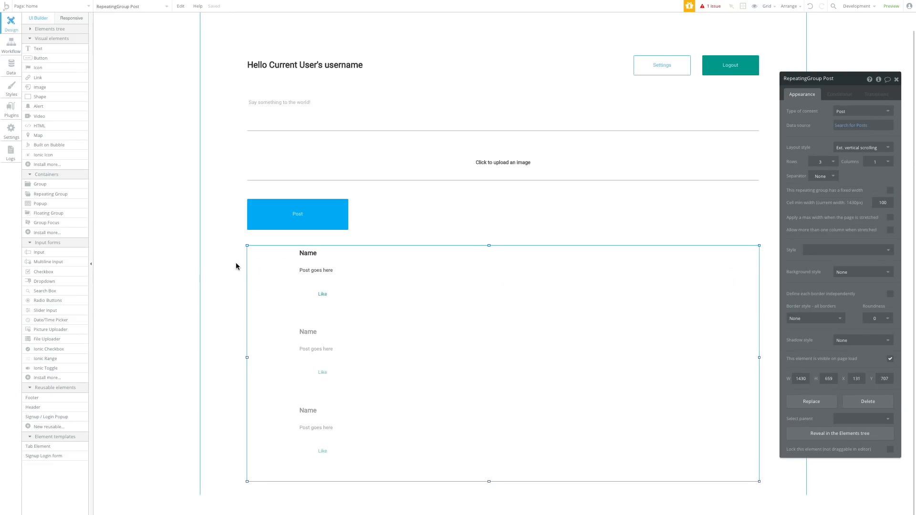
click(224, 251)
click(268, 263)
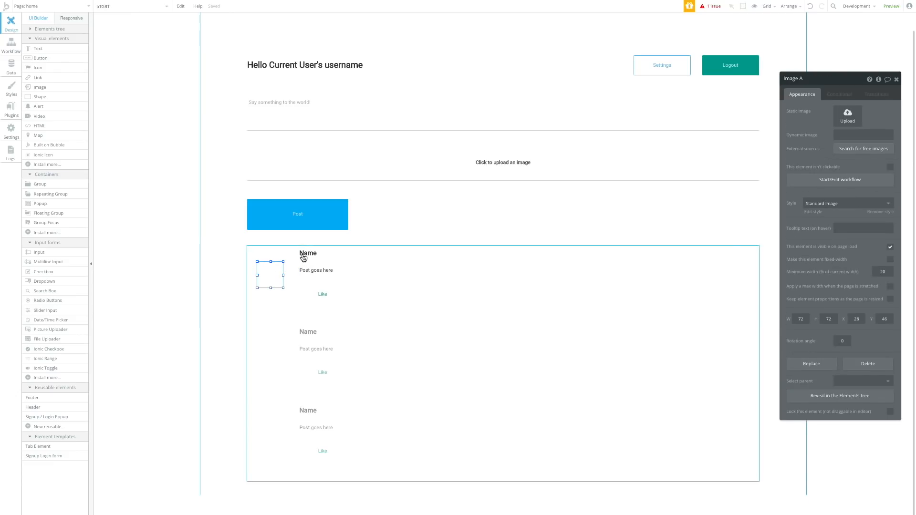
click(308, 254)
click(287, 252)
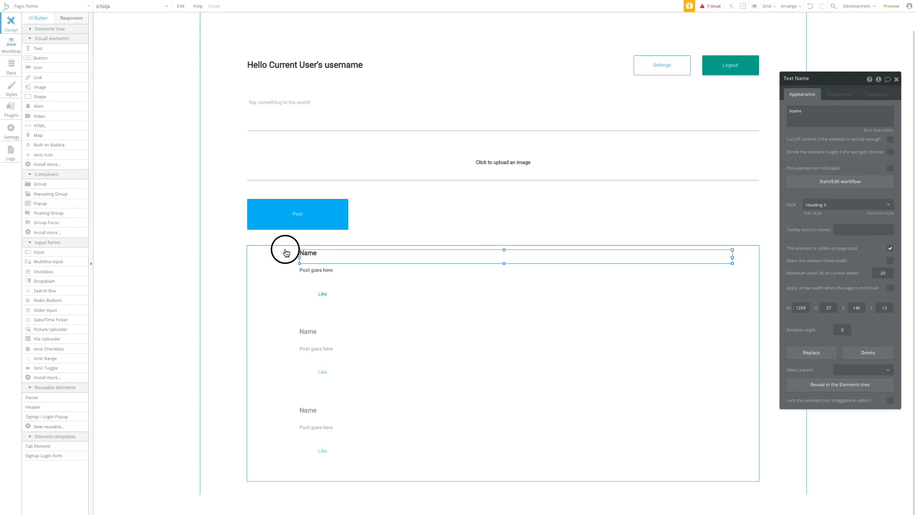
Replace the Name text in the repeating group's first cell with the dynamic value Current cell's Post's Creator's username
click(803, 80)
drag(803, 80, 790, 66)
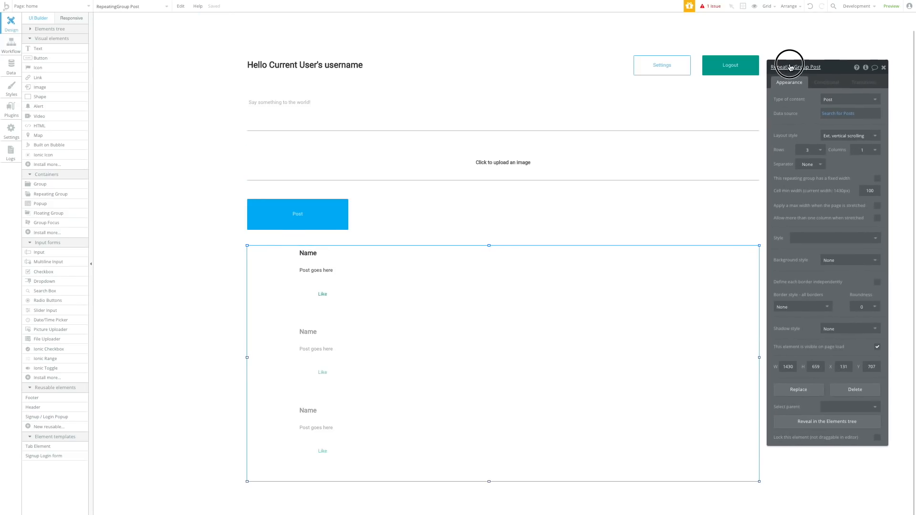
click(331, 256)
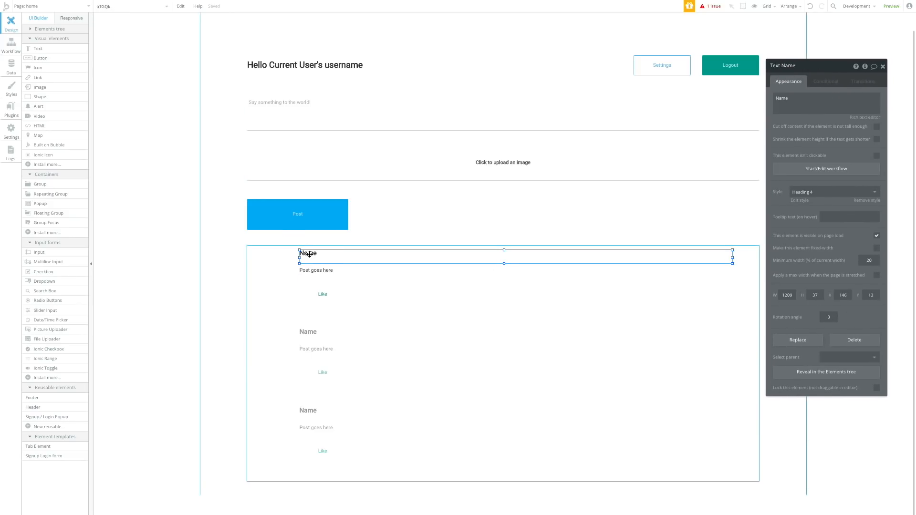
double_click(785, 106)
key(BackSpace)
click(906, 101)
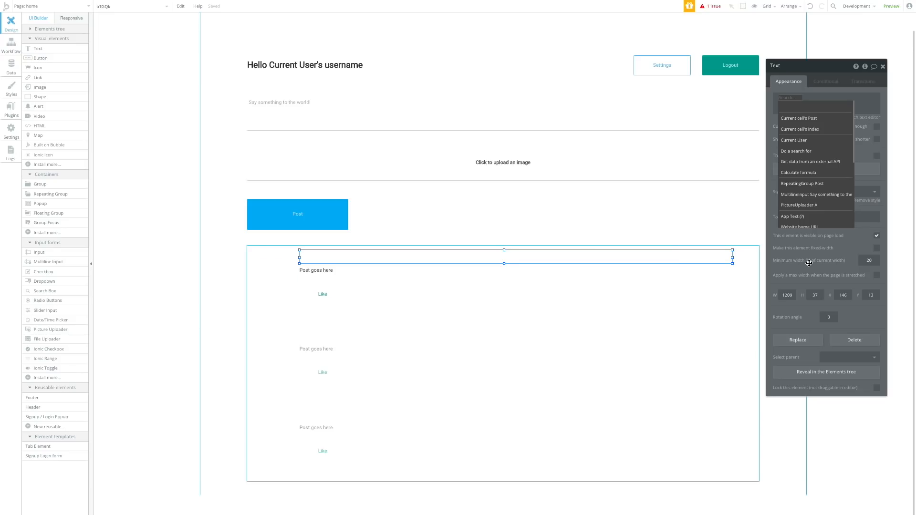
click(814, 118)
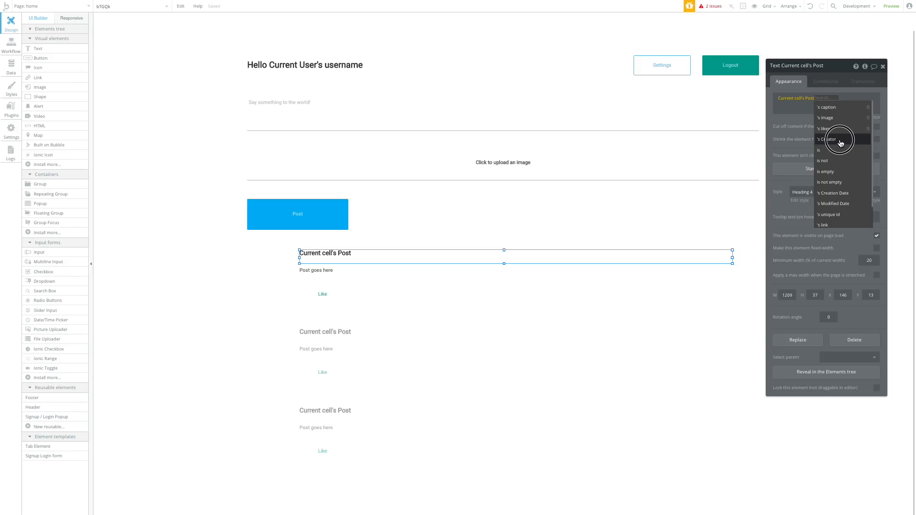
click(835, 139)
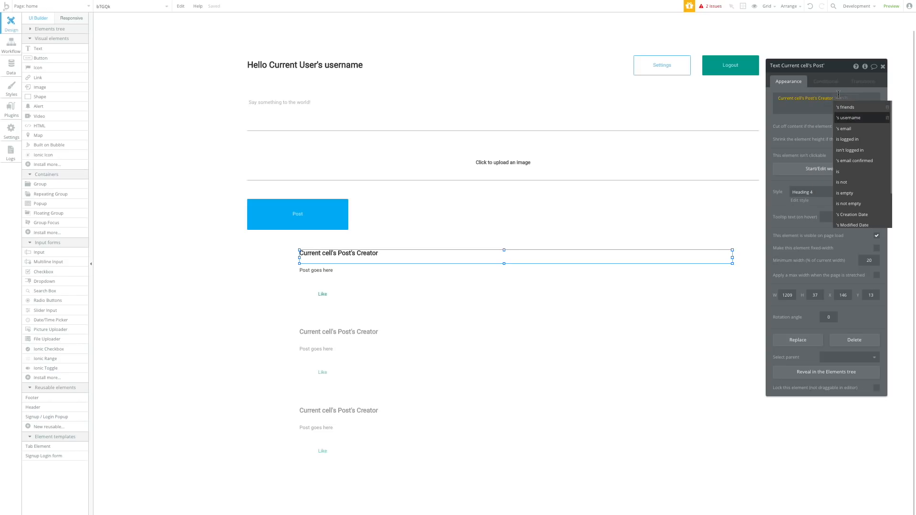
click(852, 118)
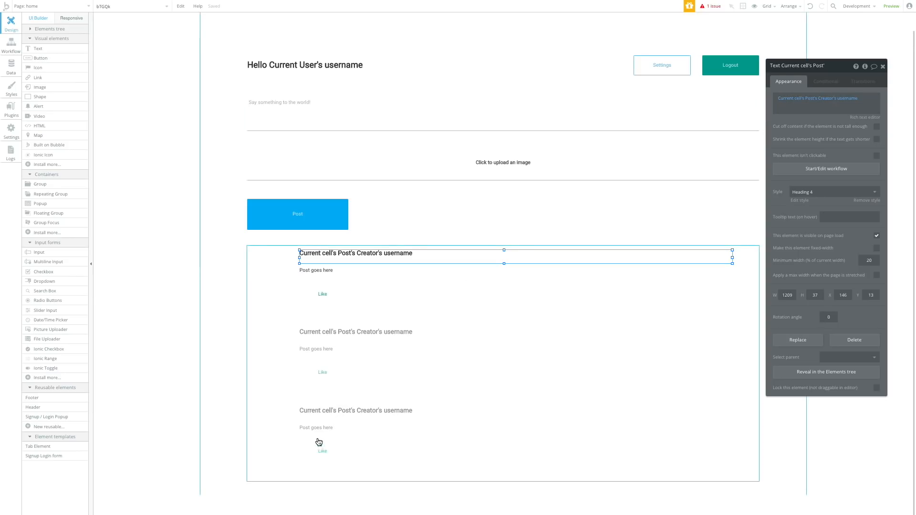
Replace the "Post goes here" text in the first cell with the dynamic value Current cell's Post's caption
click(323, 275)
click(859, 96)
key(ctrl+a)
key(BackSpace)
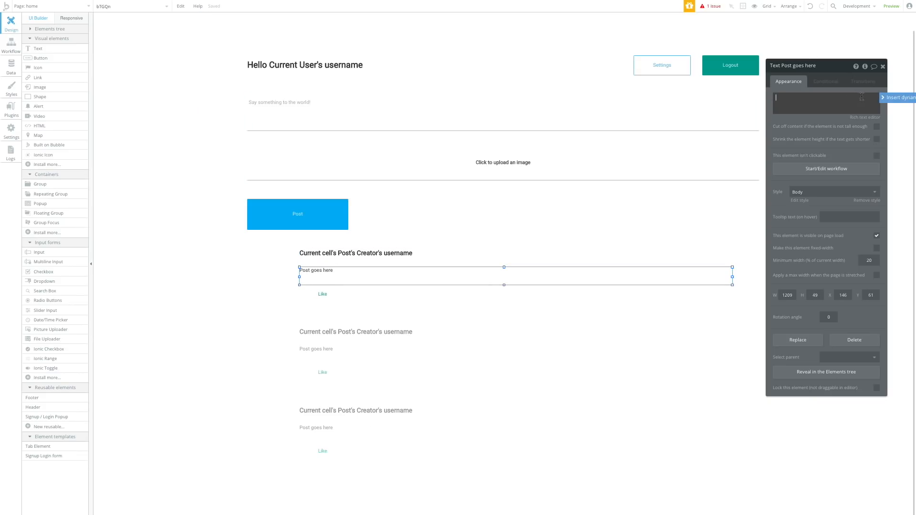
click(897, 97)
click(813, 119)
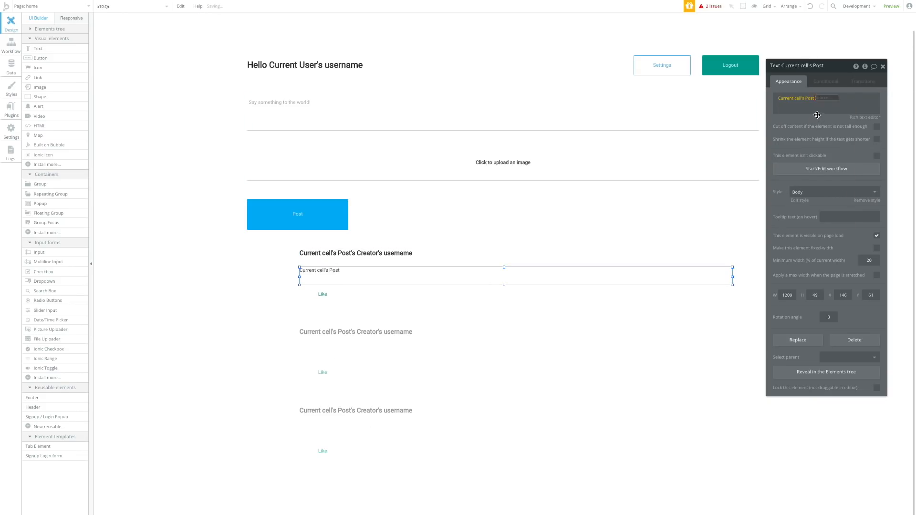
click(828, 105)
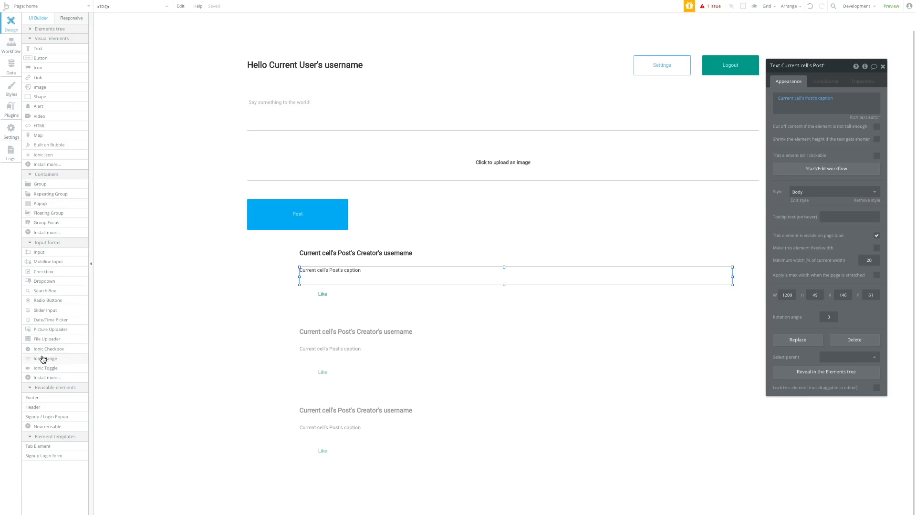
Draw an image element about 176 by 80 pixels beside the Like link in the repeating group's first cell
click(48, 329)
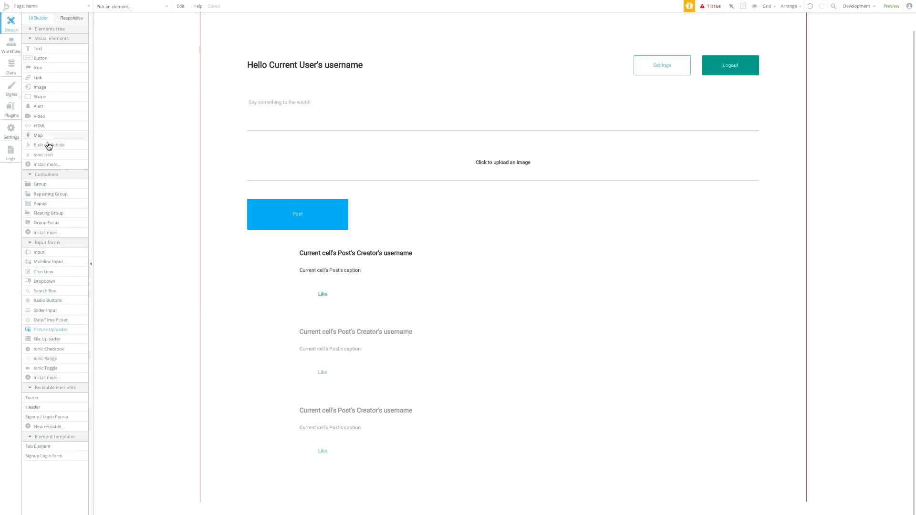
click(56, 339)
click(47, 87)
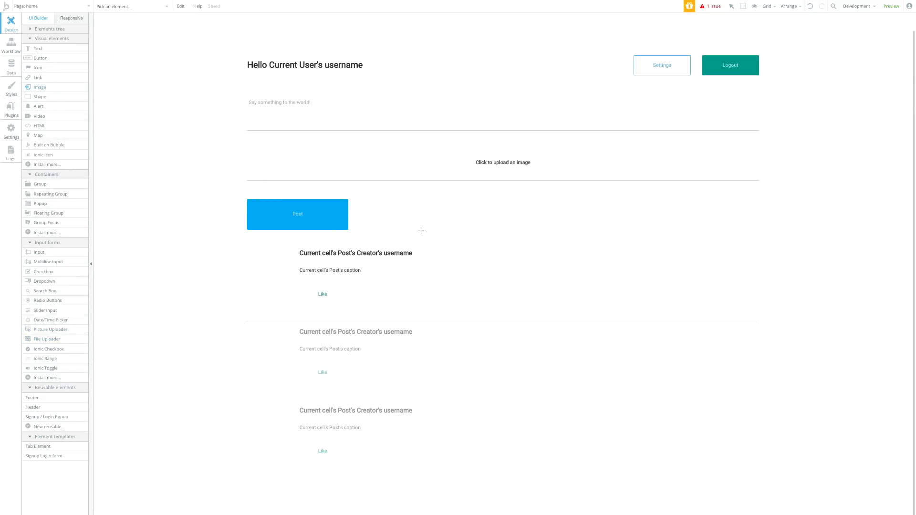
drag(354, 289, 417, 318)
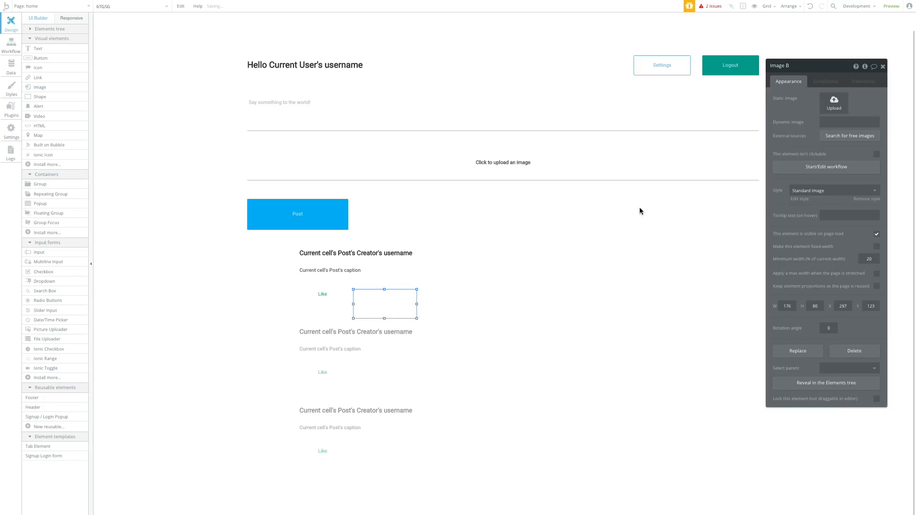
click(374, 170)
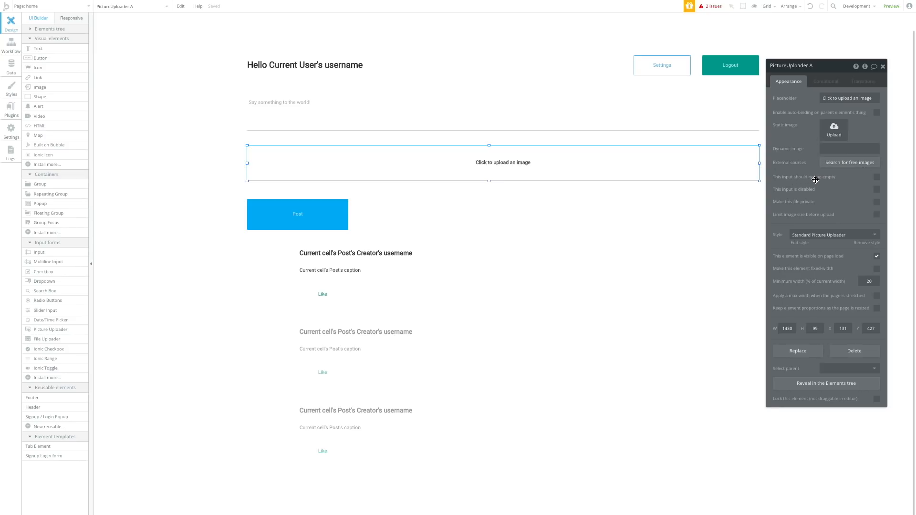
click(610, 129)
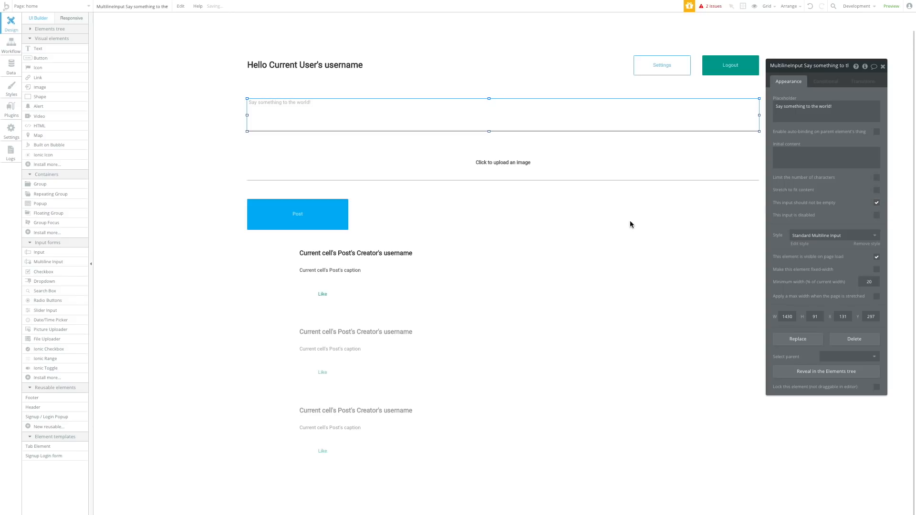
click(311, 209)
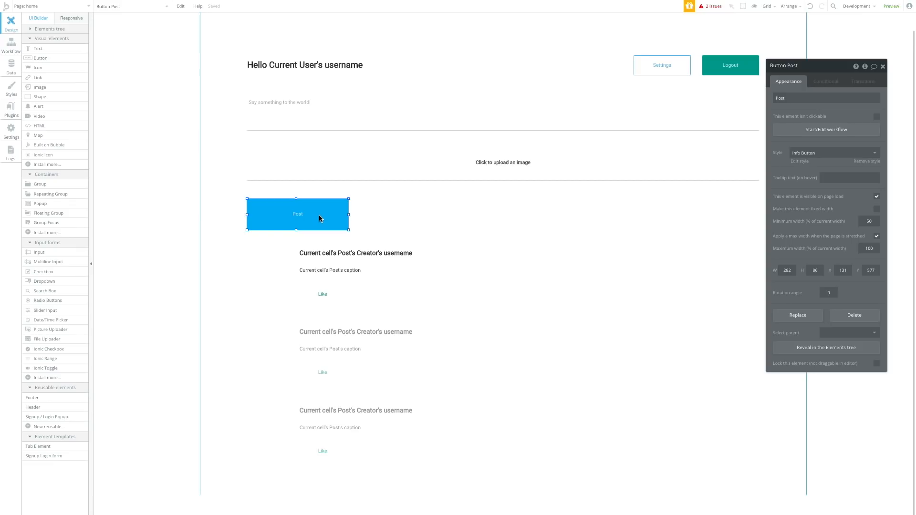
click(390, 119)
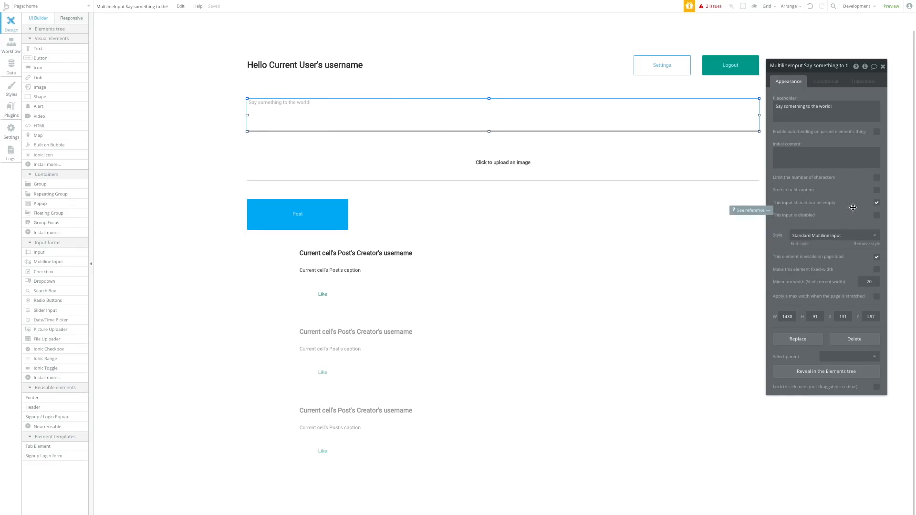
click(346, 214)
click(467, 170)
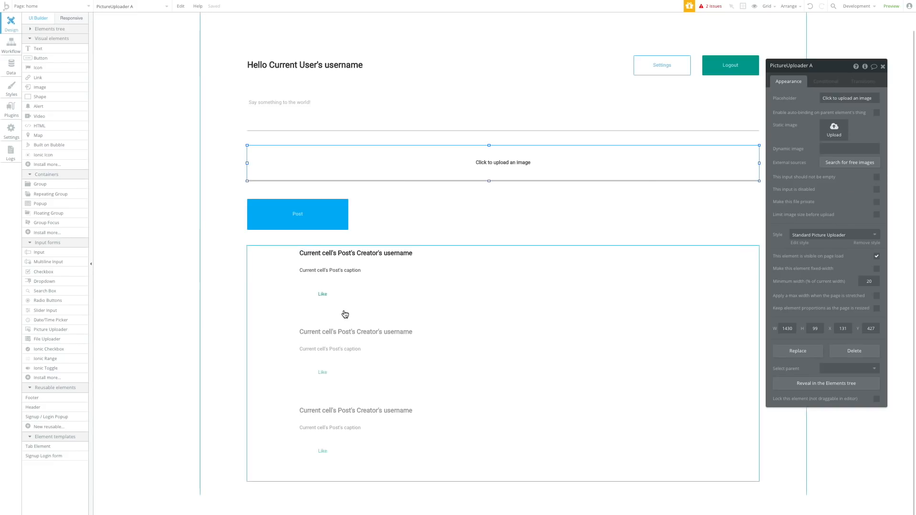
click(321, 270)
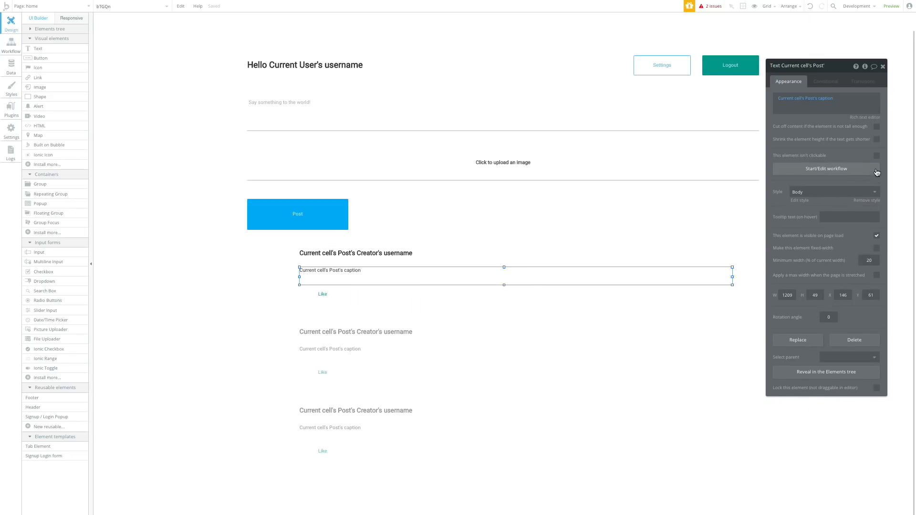
Try the picture uploader's option to limit image size before upload
click(355, 175)
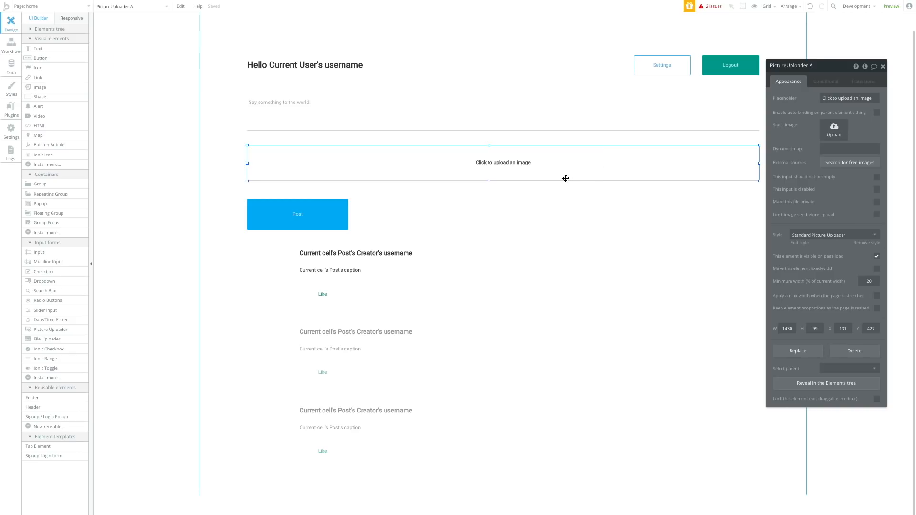
click(877, 215)
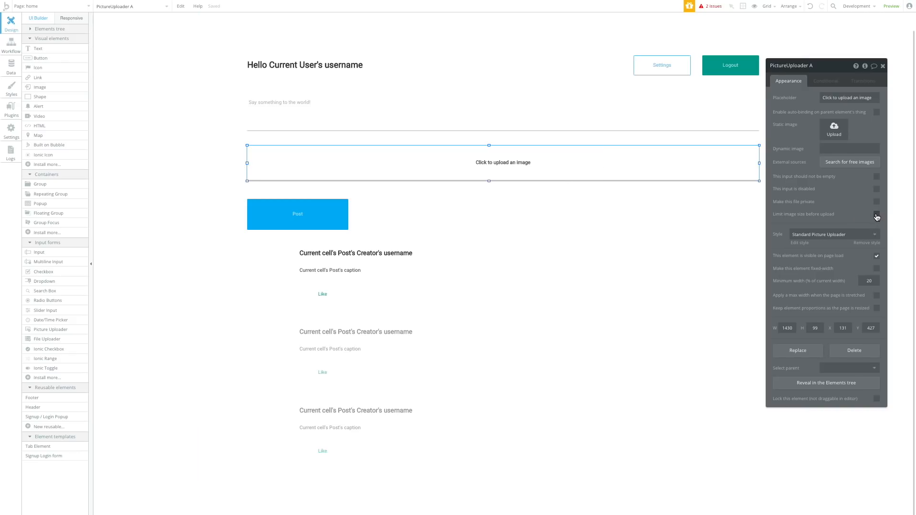
click(876, 216)
click(877, 214)
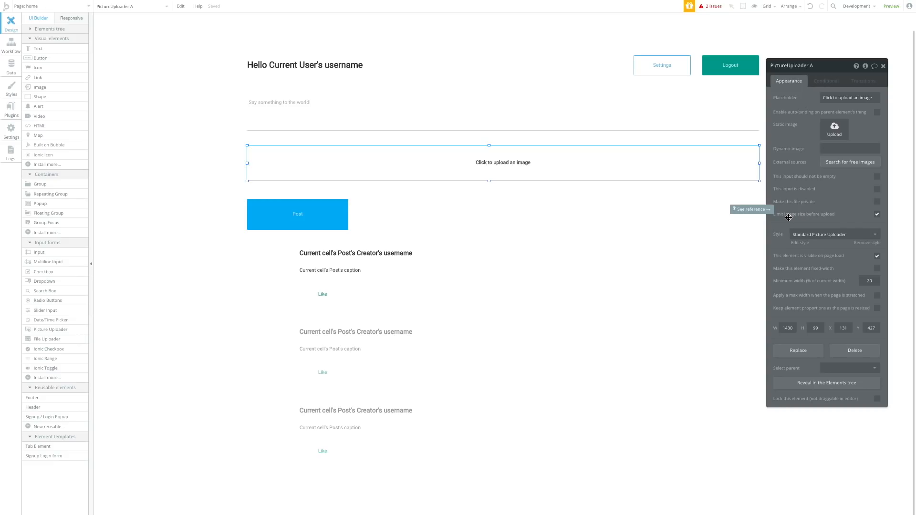
click(877, 214)
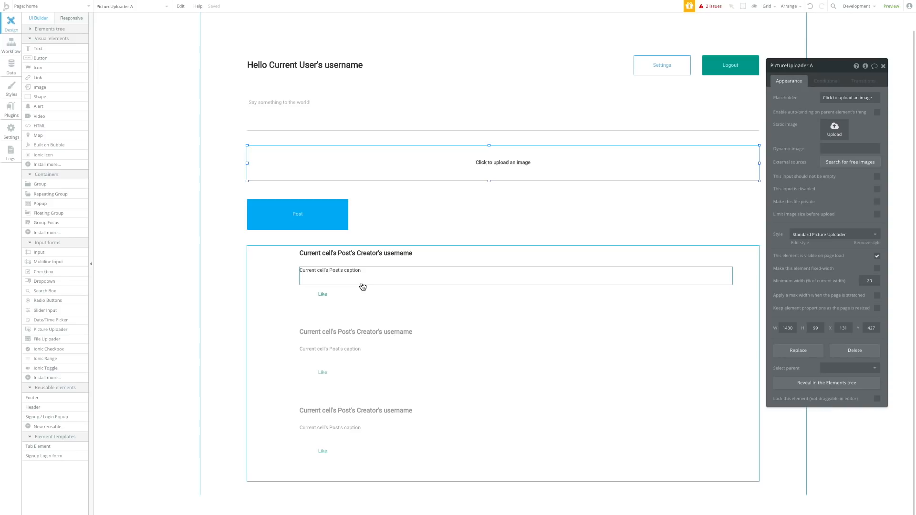
Set the dynamic source of the small image element in the repeating group's first cell to Current cell's Post's Creator
click(362, 284)
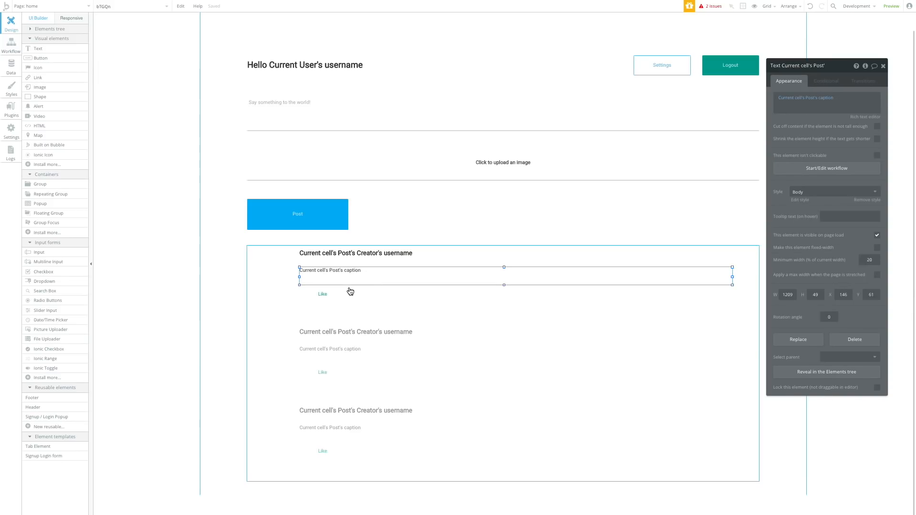
click(327, 298)
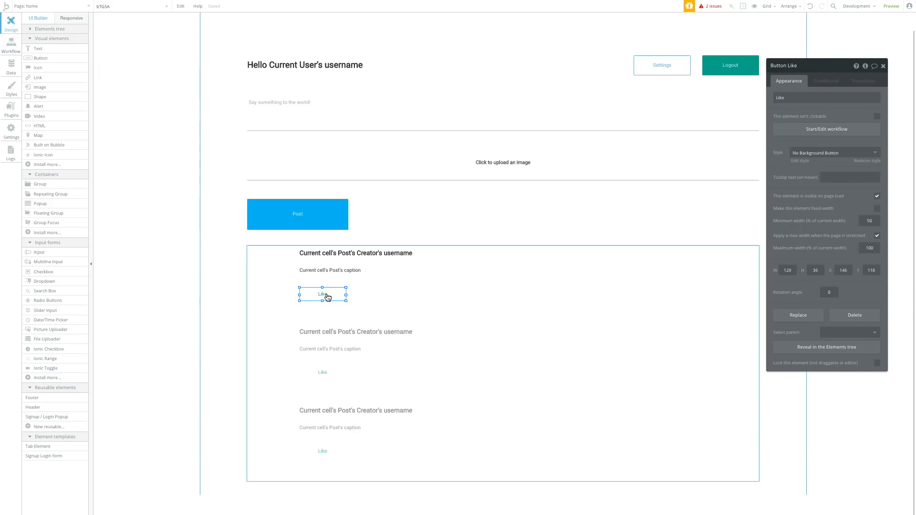
click(263, 280)
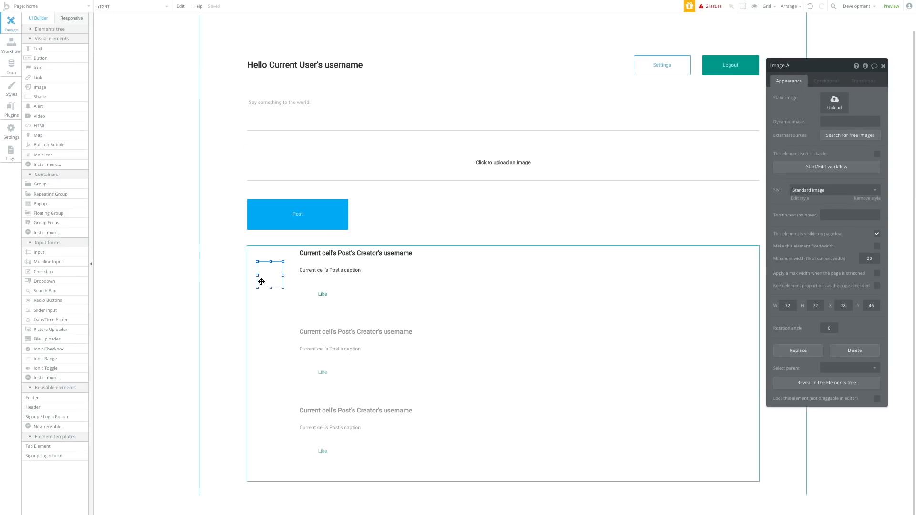
click(837, 119)
click(906, 125)
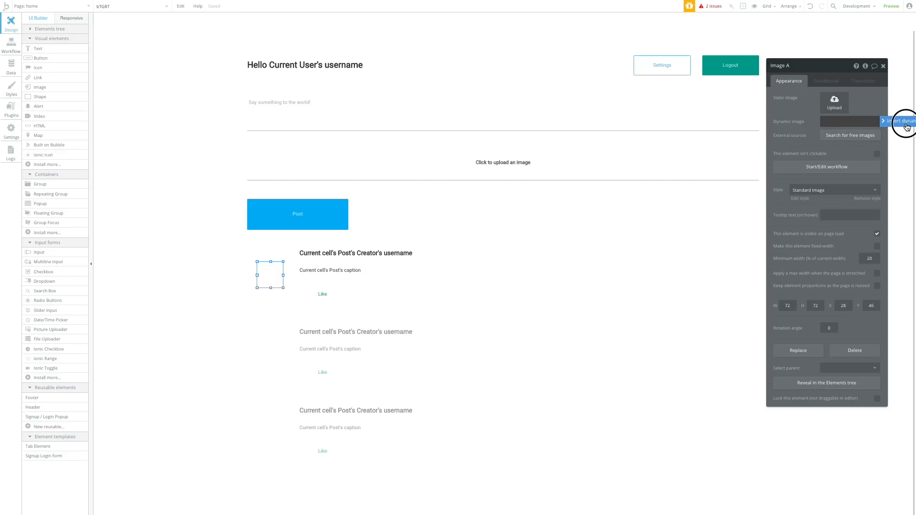
click(894, 125)
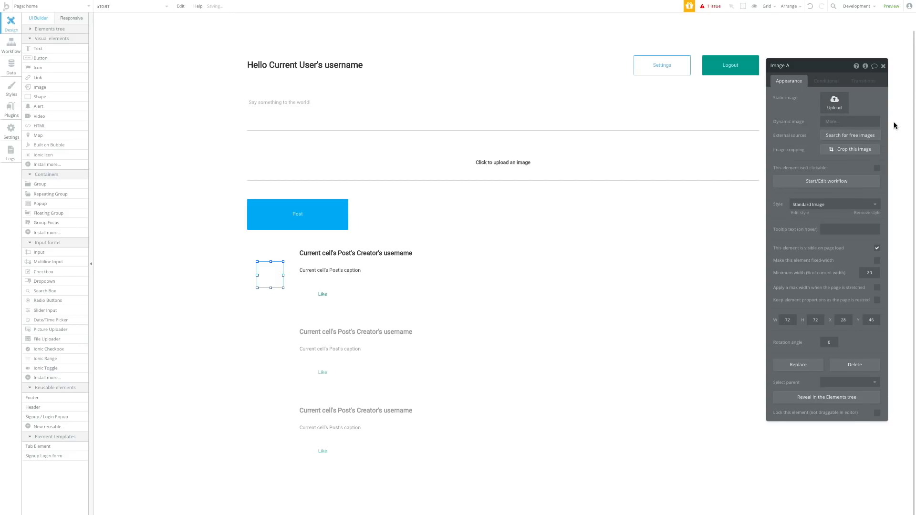
click(844, 142)
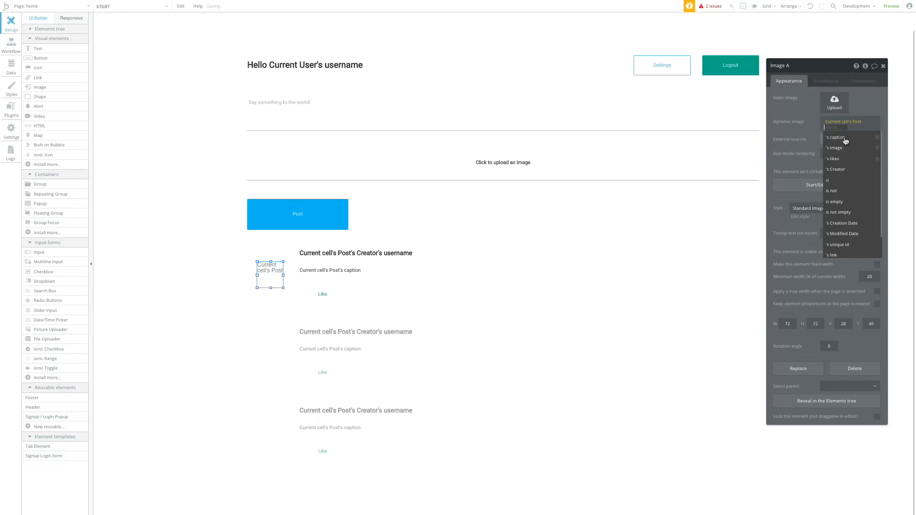
click(835, 169)
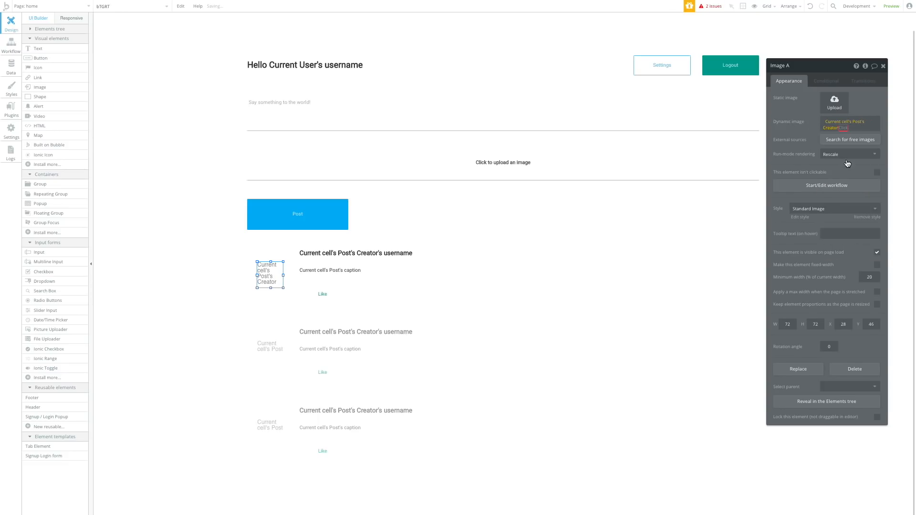
click(785, 123)
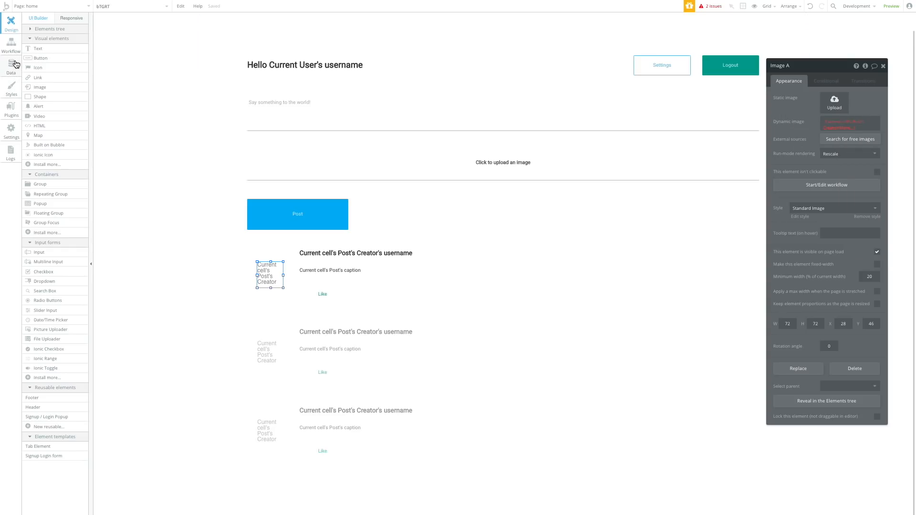
Create a new field named dp of type image on the User data type
click(17, 130)
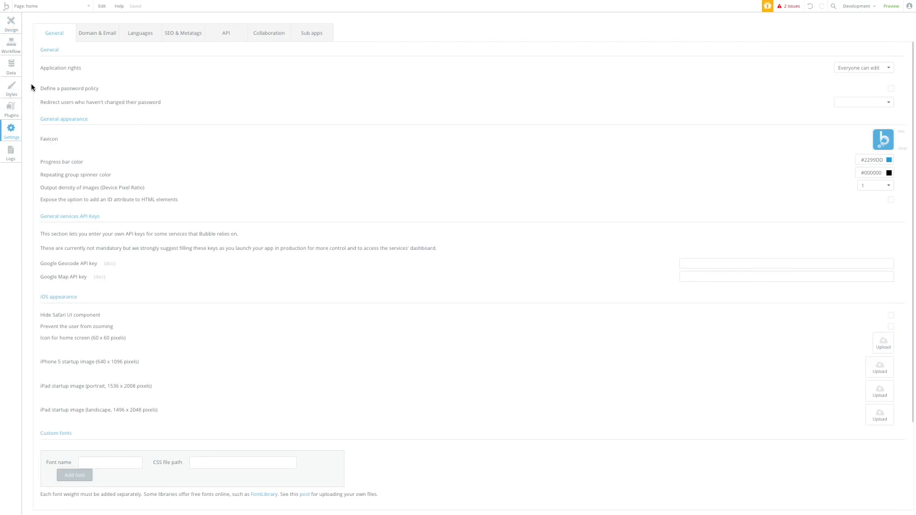
click(14, 67)
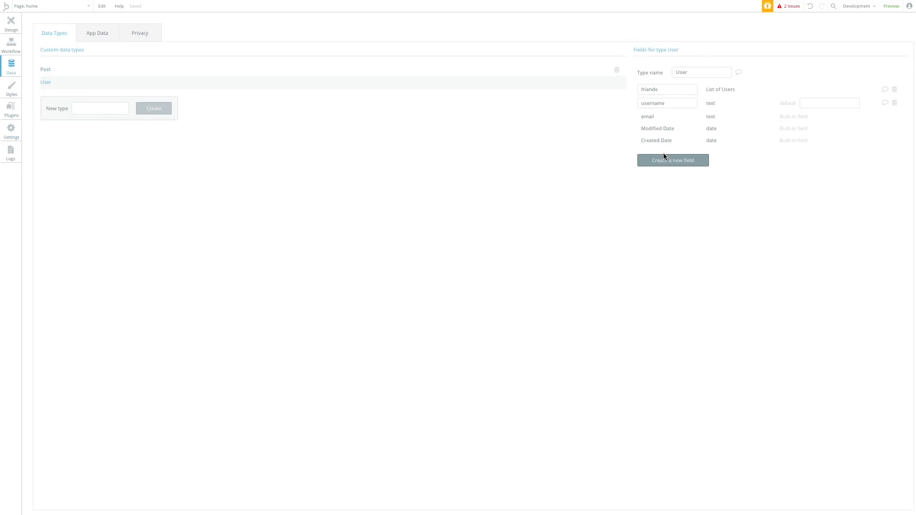
click(668, 160)
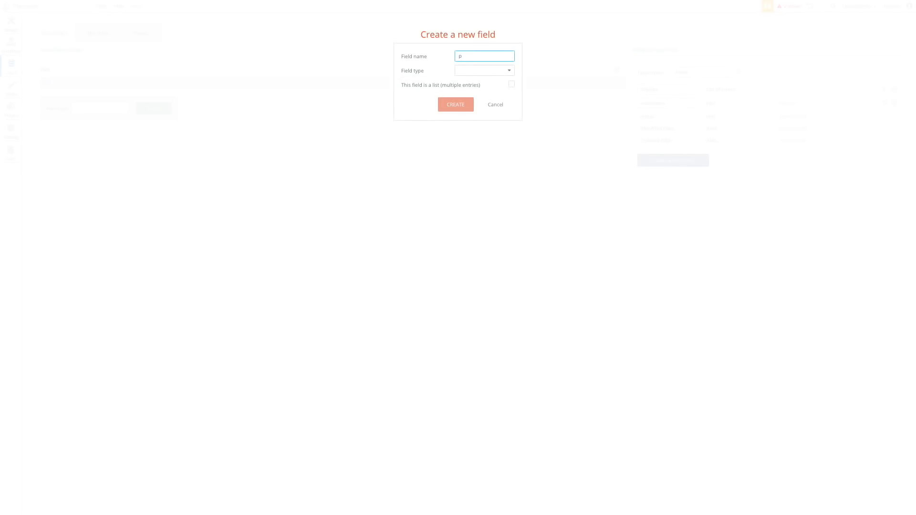
click(499, 71)
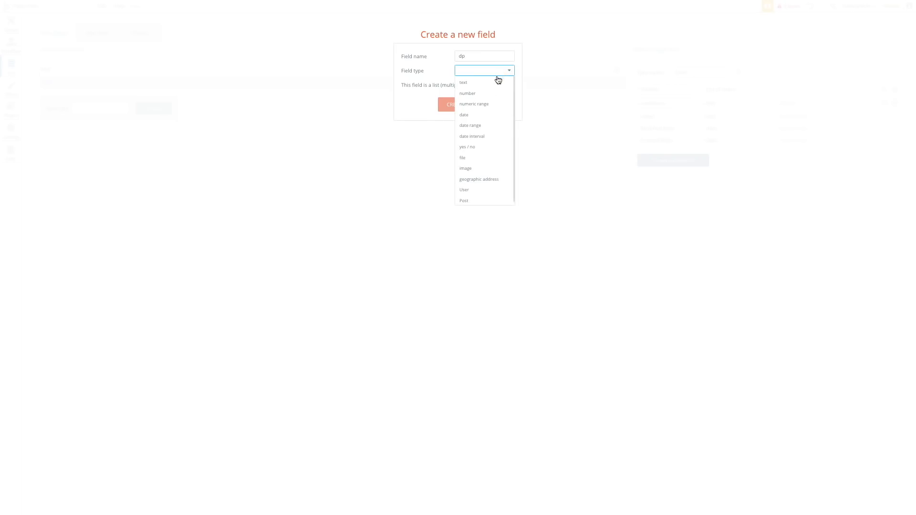
click(479, 173)
click(465, 103)
Extend the first cell's image source expression to Current cell's Post's Creator's dp
click(11, 23)
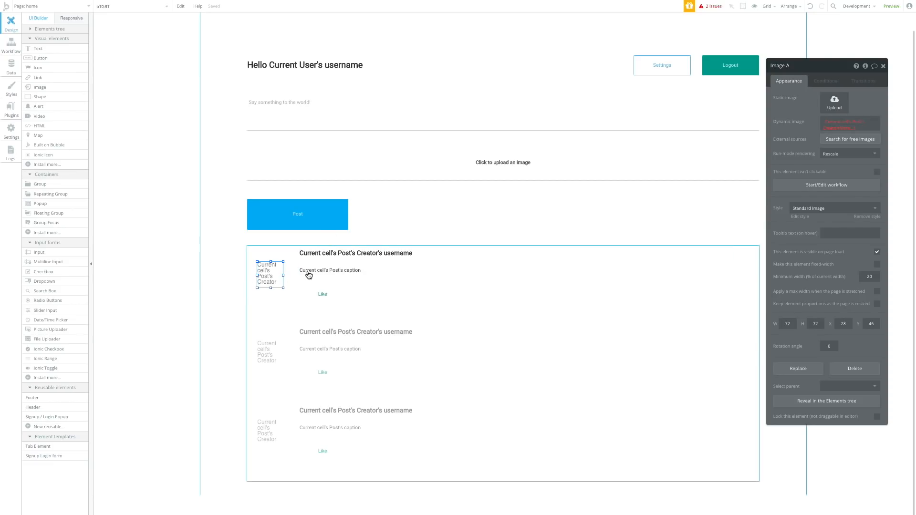
click(850, 127)
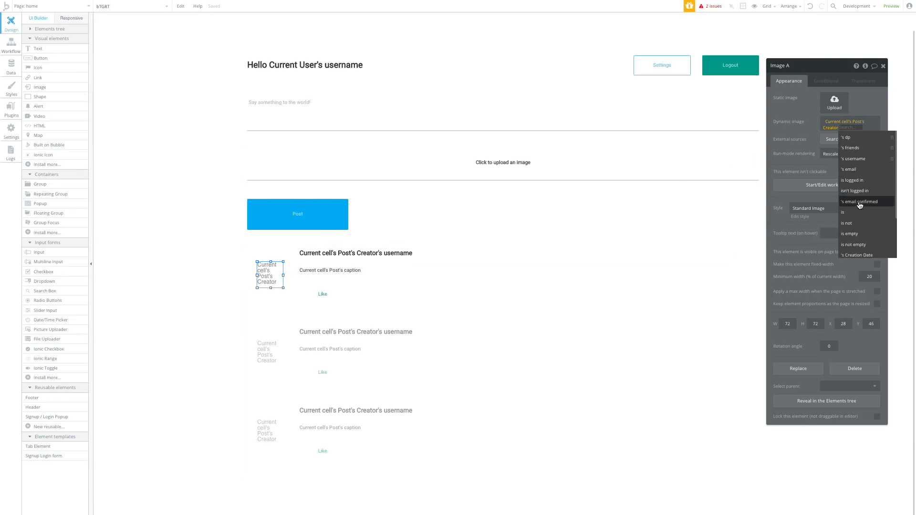
scroll(849, 234, down, 2)
scroll(851, 193, up, 3)
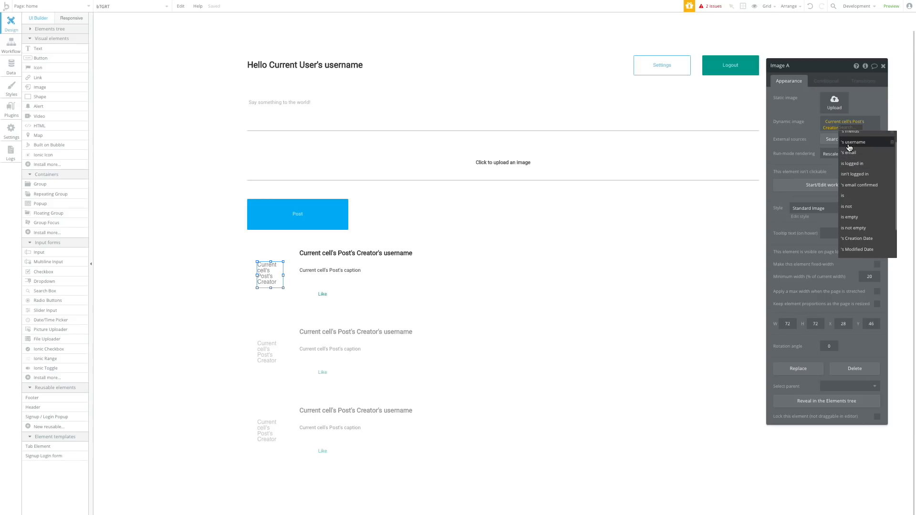
click(858, 142)
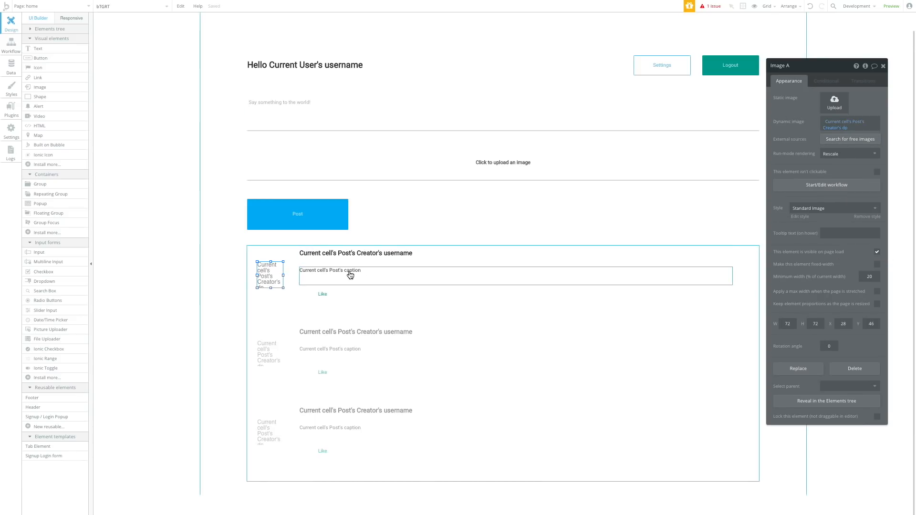
click(488, 203)
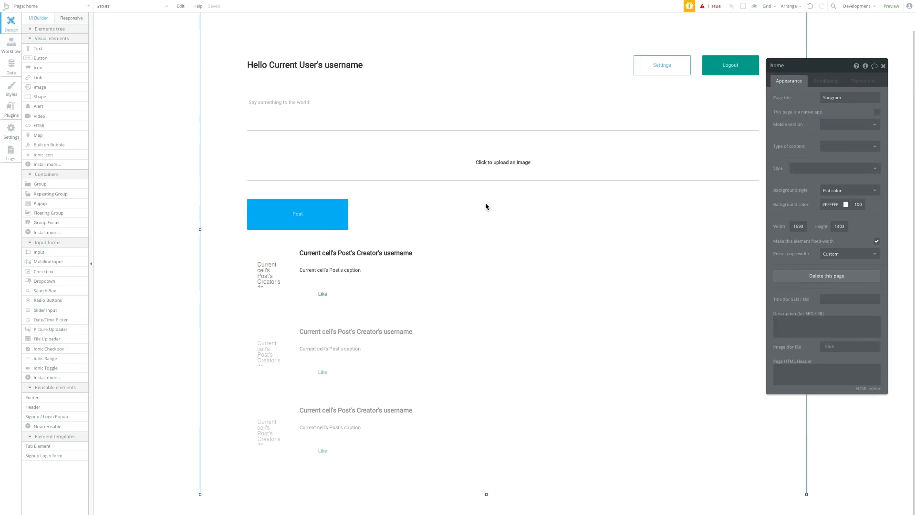
click(314, 228)
click(478, 221)
click(477, 177)
click(310, 112)
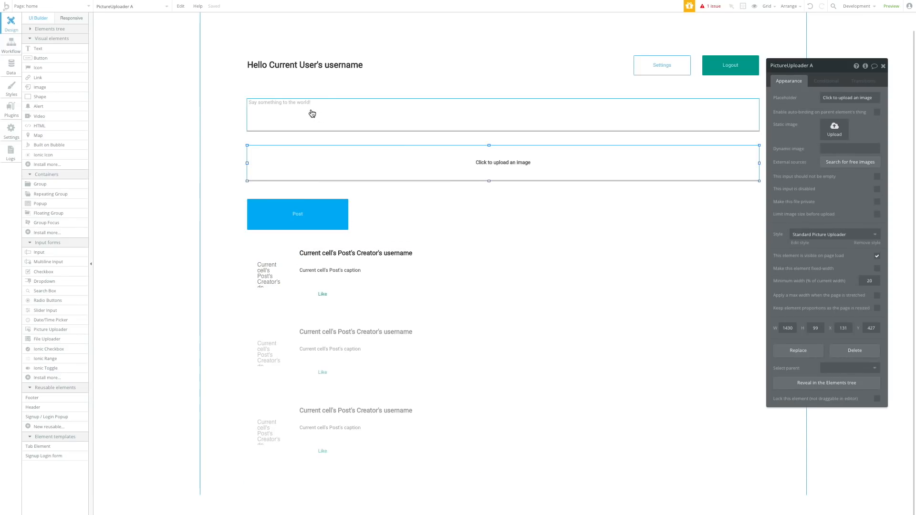
click(730, 67)
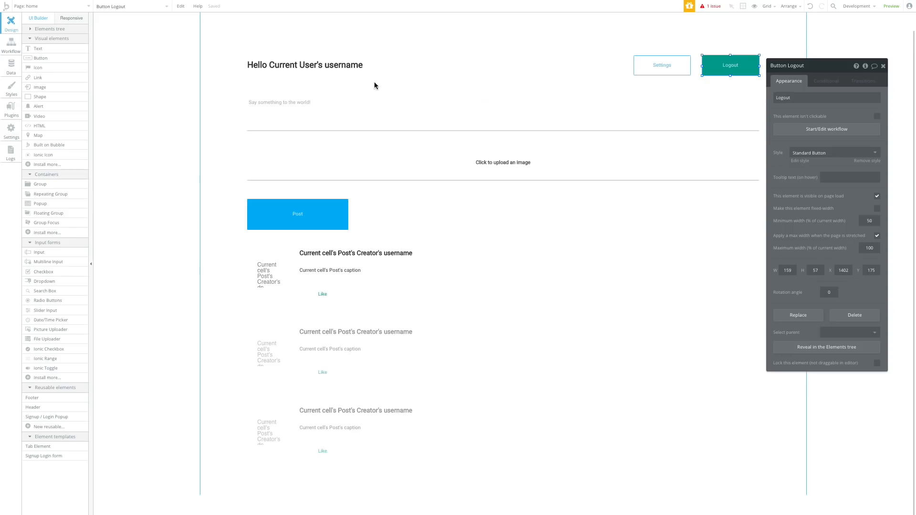
click(76, 7)
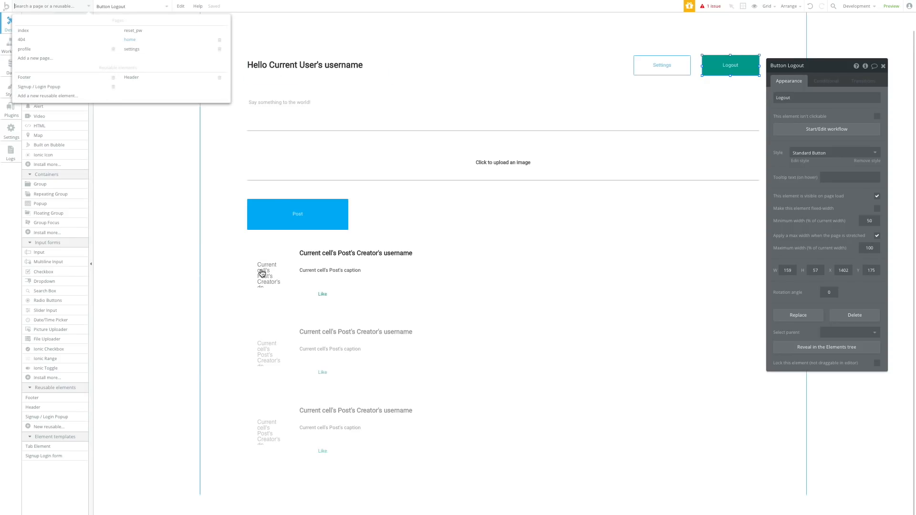
click(459, 219)
click(461, 271)
click(270, 250)
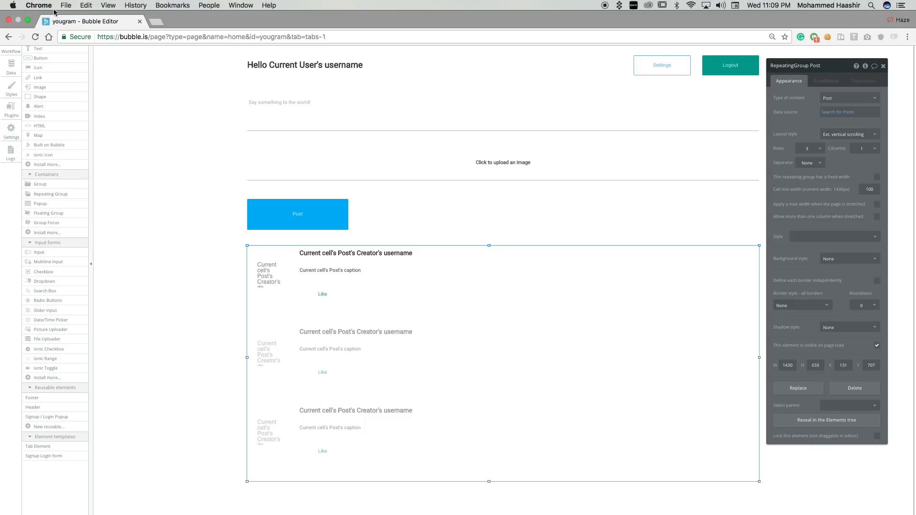
Open the profile page to check its contents and return to the home page
click(60, 7)
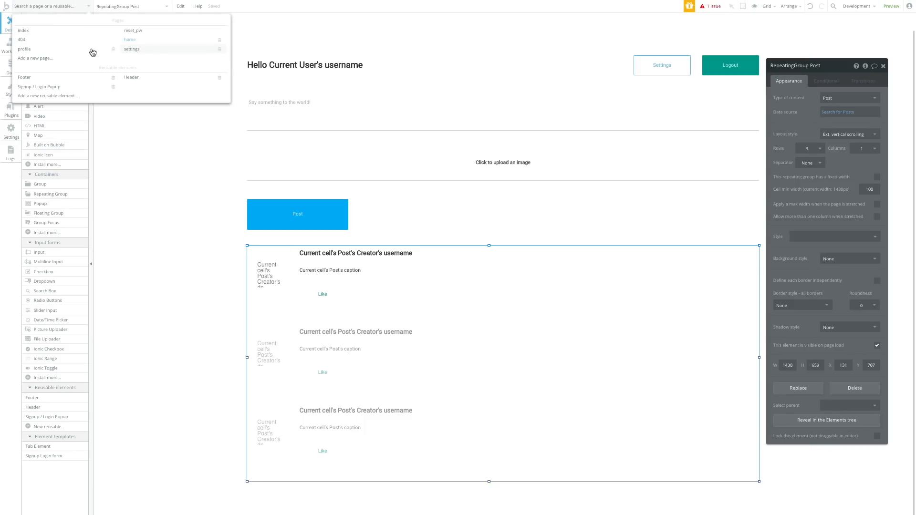
click(63, 52)
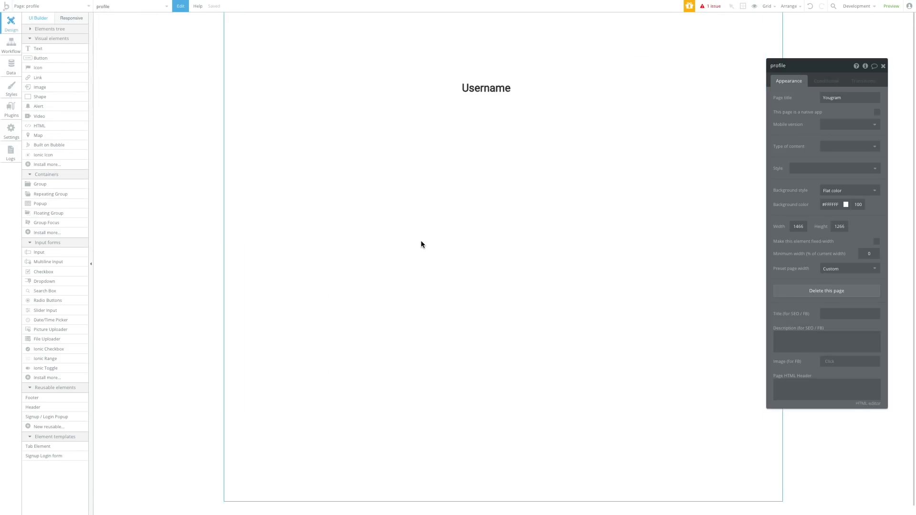
click(72, 7)
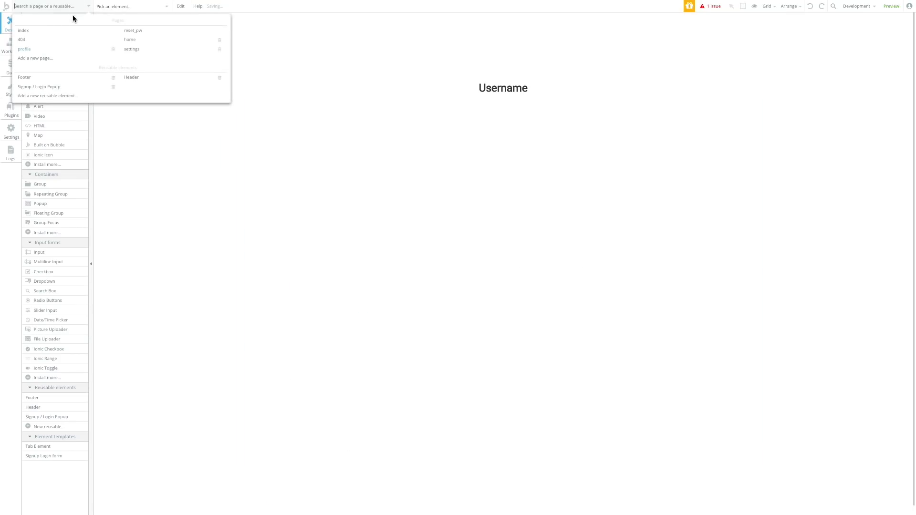
click(155, 41)
Start a workflow for the first cell's Like button and add a Make changes to thing action
click(329, 314)
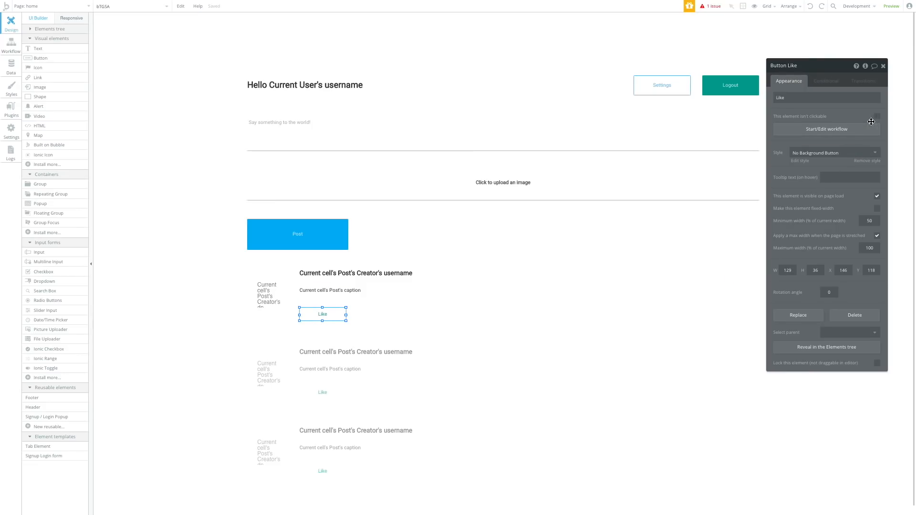
click(849, 126)
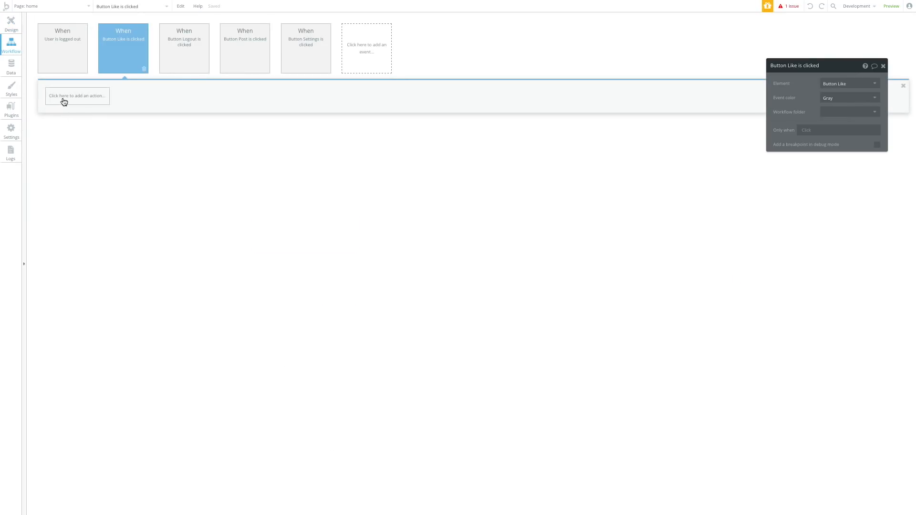
click(63, 101)
mouse_move(75, 127)
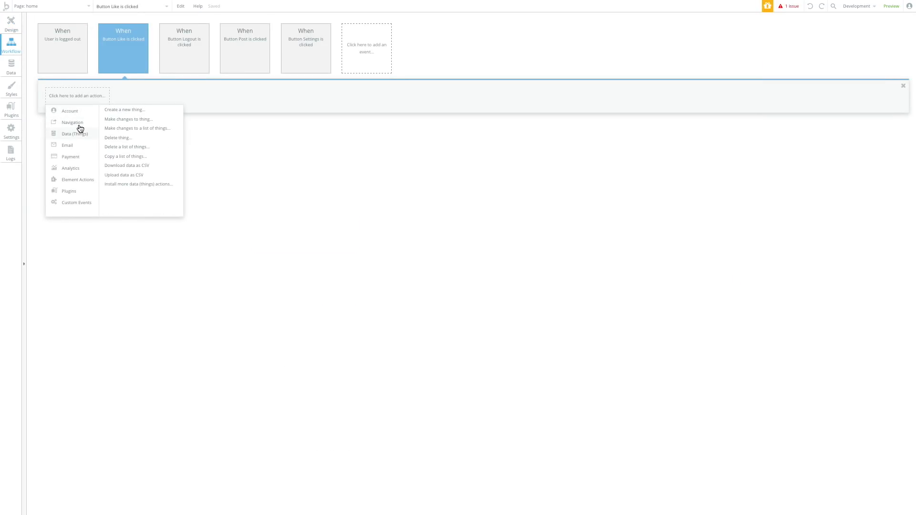
click(127, 120)
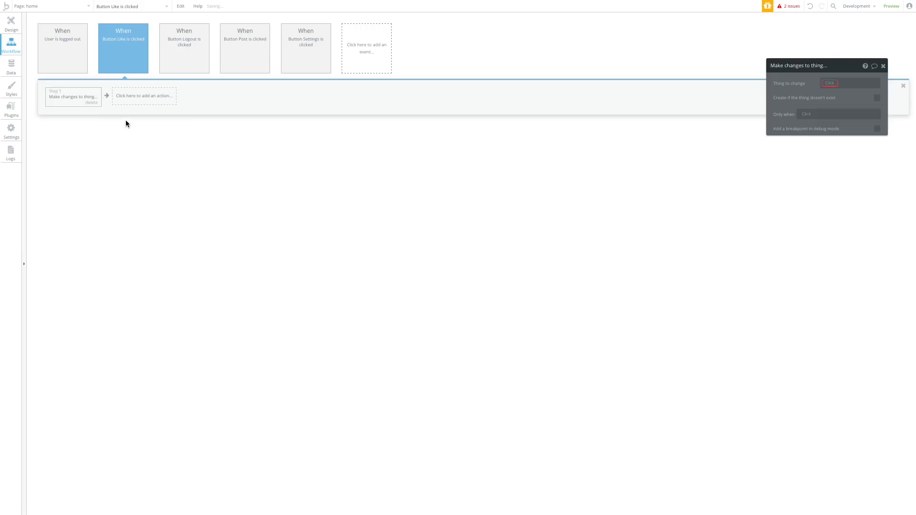
Set the action's thing to change to Current cell's Post and add likes as the field to change
click(825, 84)
click(827, 93)
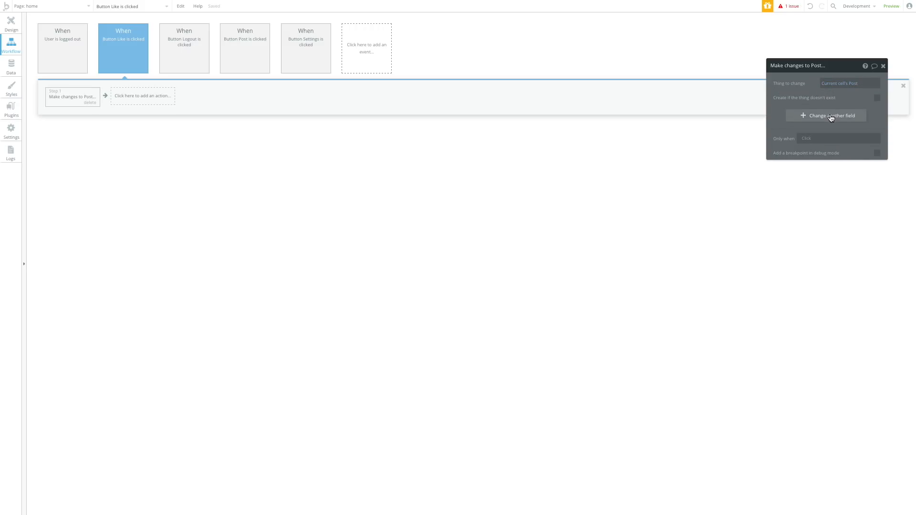
drag(806, 66, 313, 104)
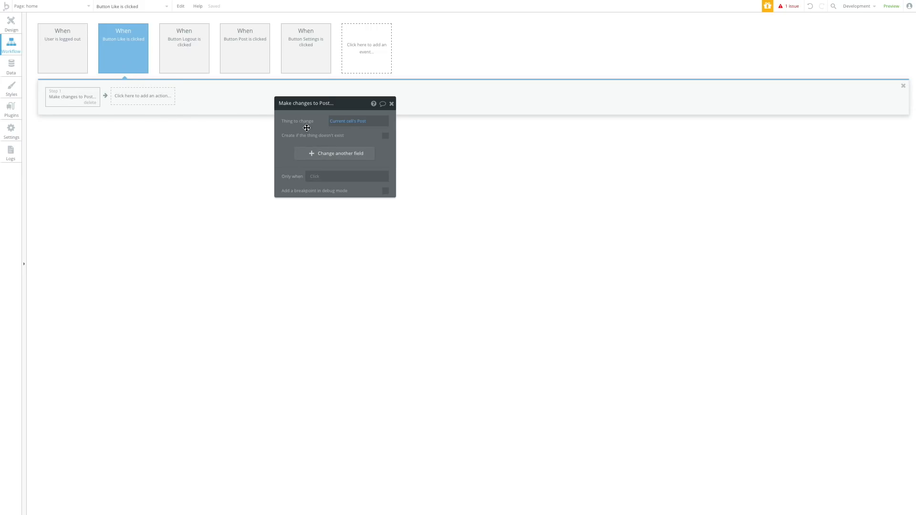
click(323, 154)
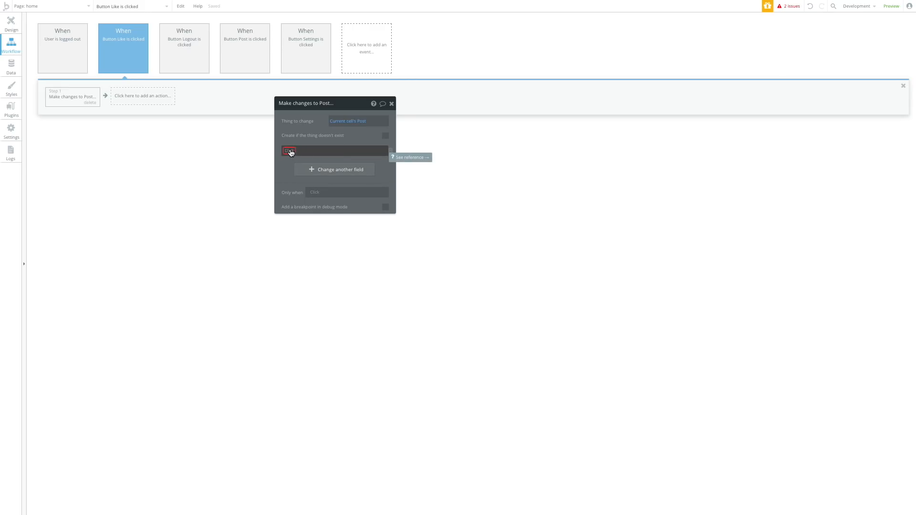
click(290, 151)
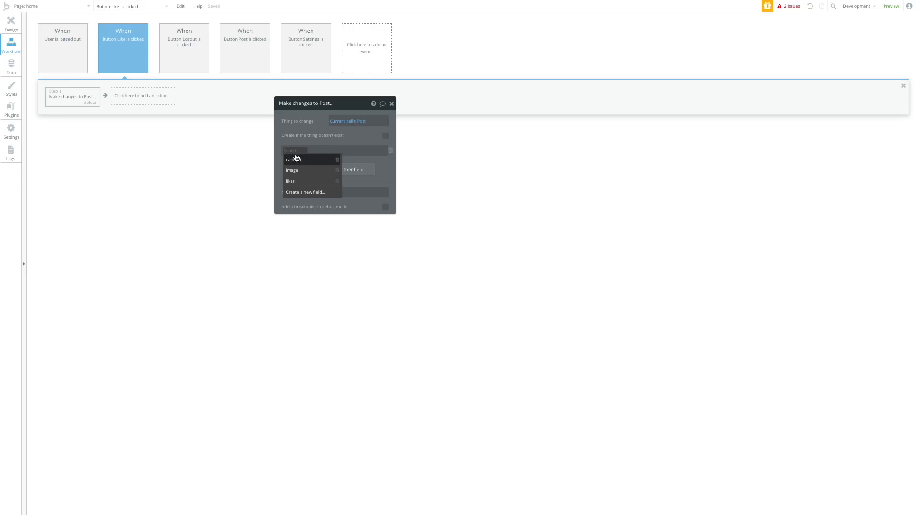
click(301, 181)
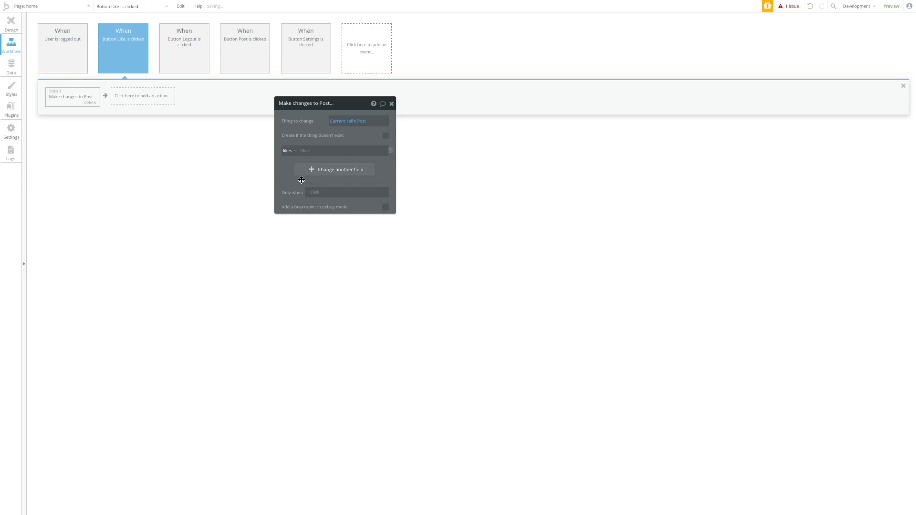
Set the likes field's value to the expression Current cell's Post's likes
click(304, 151)
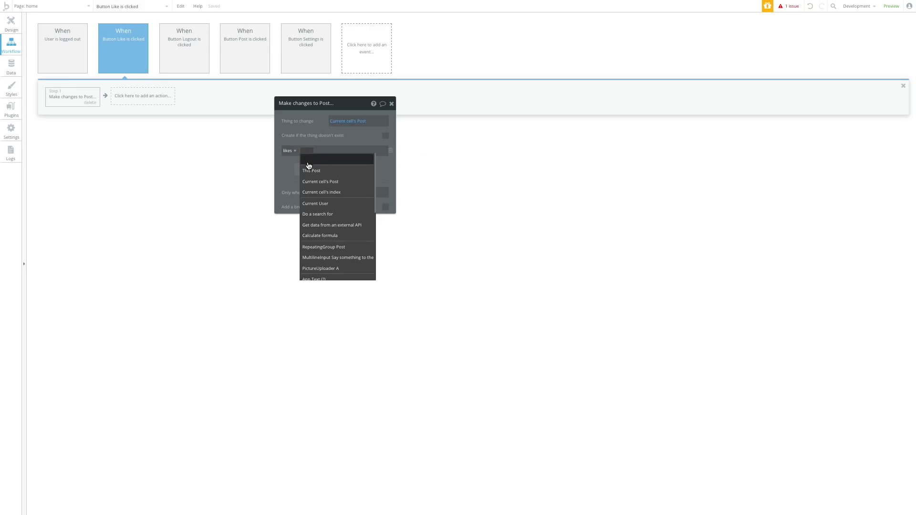
click(337, 182)
click(357, 178)
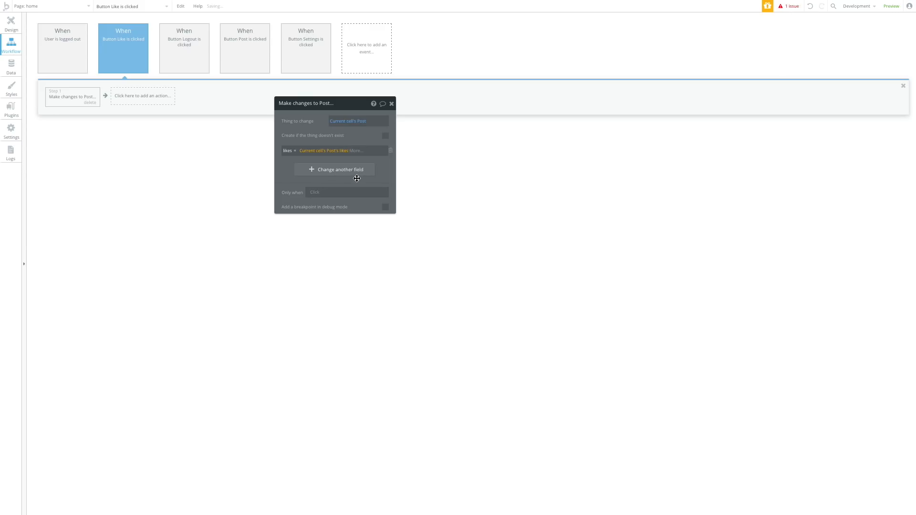
click(345, 138)
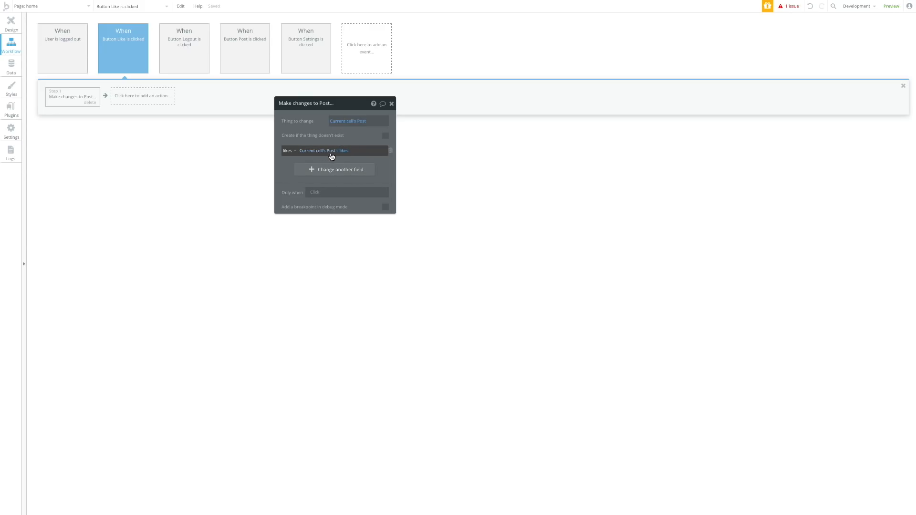
Check the Post data type's fields and the default of its likes field, and return to the Like button's workflow
click(16, 69)
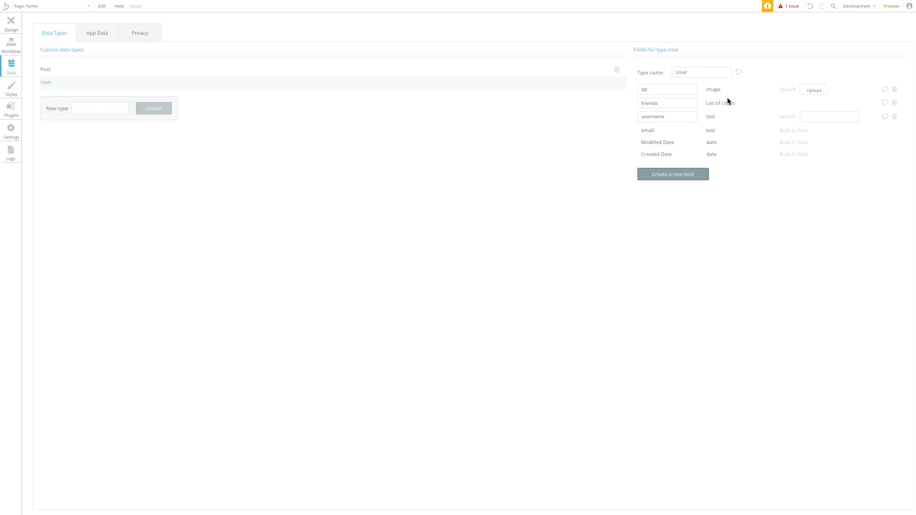
click(834, 113)
click(162, 66)
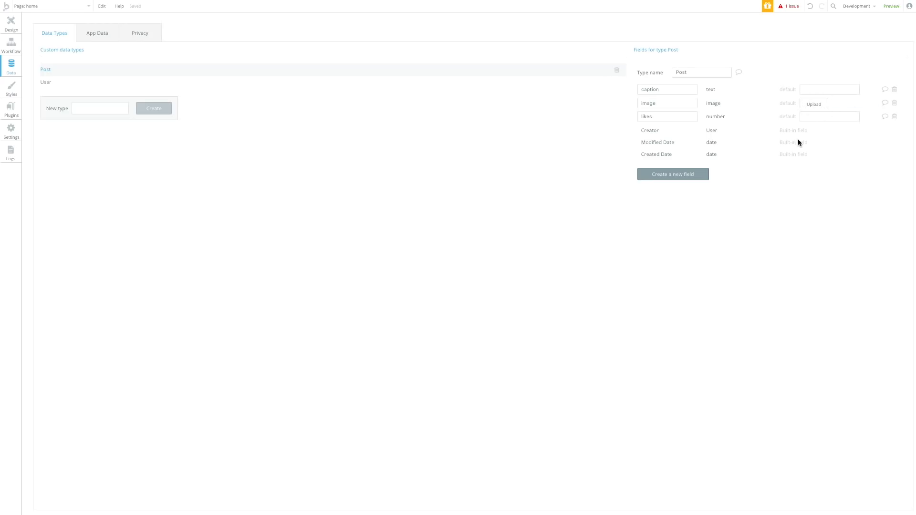
click(820, 120)
click(270, 185)
click(13, 29)
drag(399, 106, 436, 130)
click(16, 54)
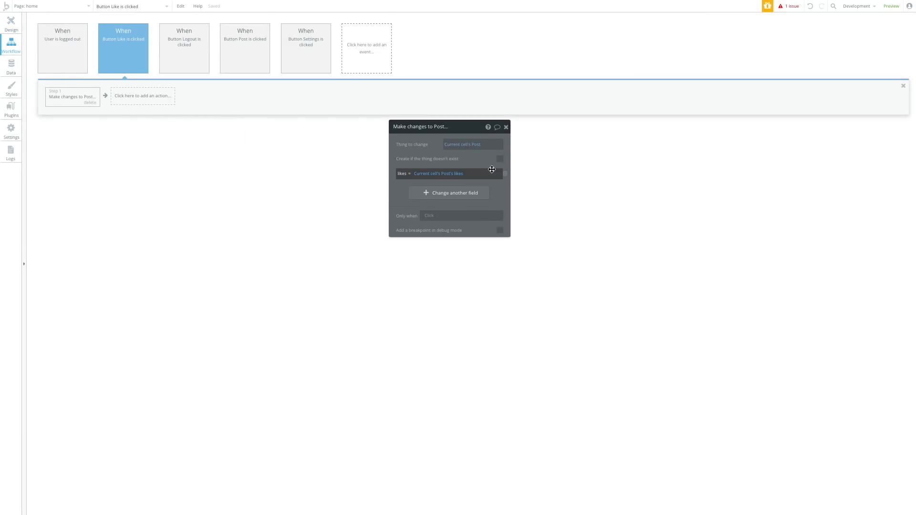
Try to append + 1 to the likes expression in the Make changes to Post action
click(460, 174)
click(480, 175)
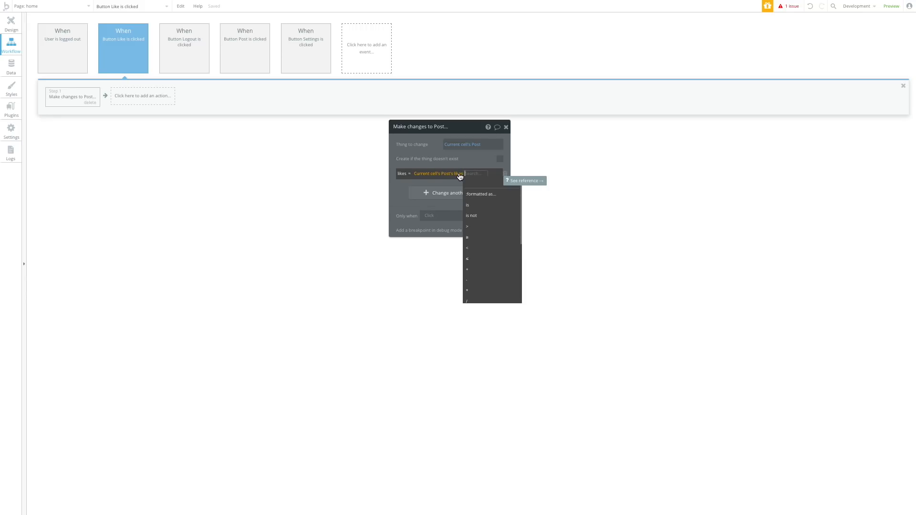
text(+)
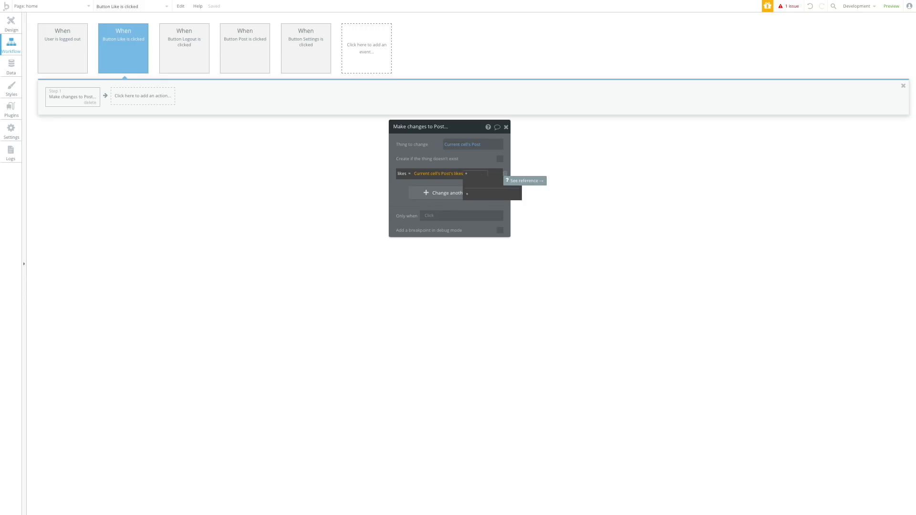
text(1)
click(456, 156)
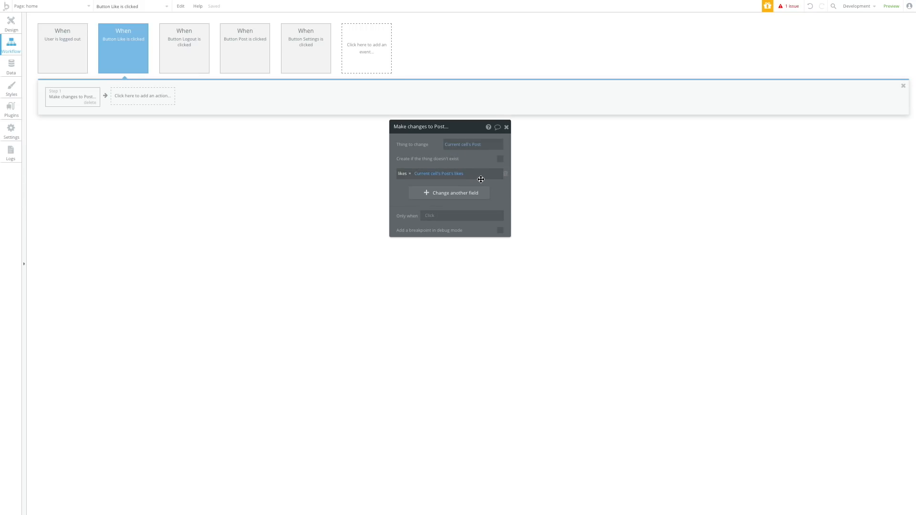
click(461, 174)
click(486, 174)
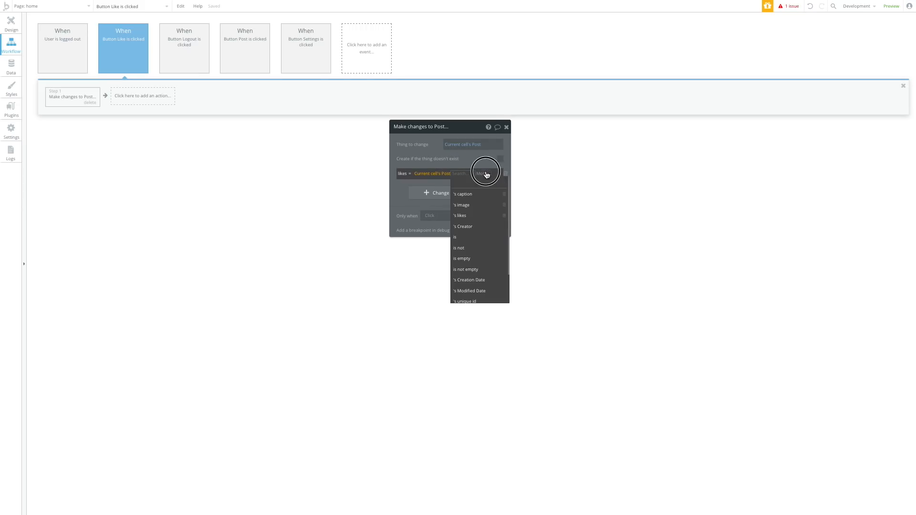
text(+2)
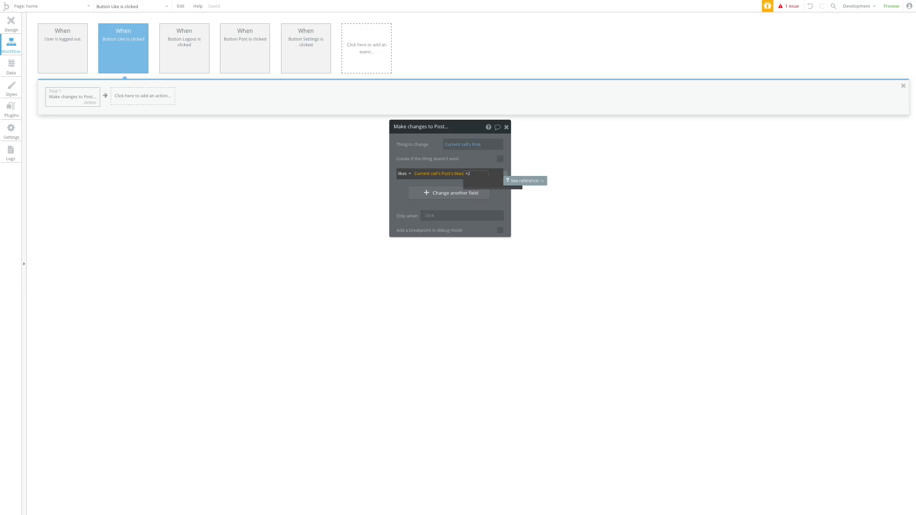
key(BackSpace)
text(1)
click(427, 158)
click(478, 173)
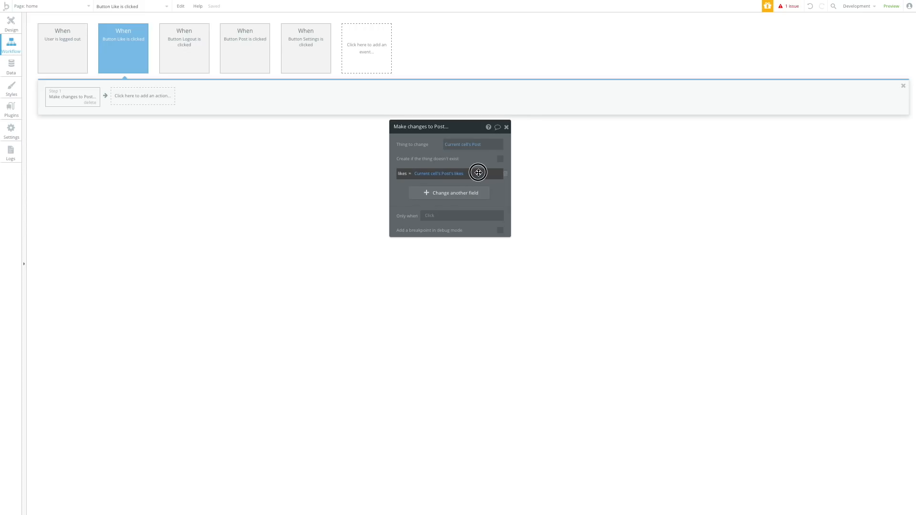
Clear the likes field's value and rebuild it as Current cell's Post's likes
click(421, 174)
click(459, 176)
click(462, 177)
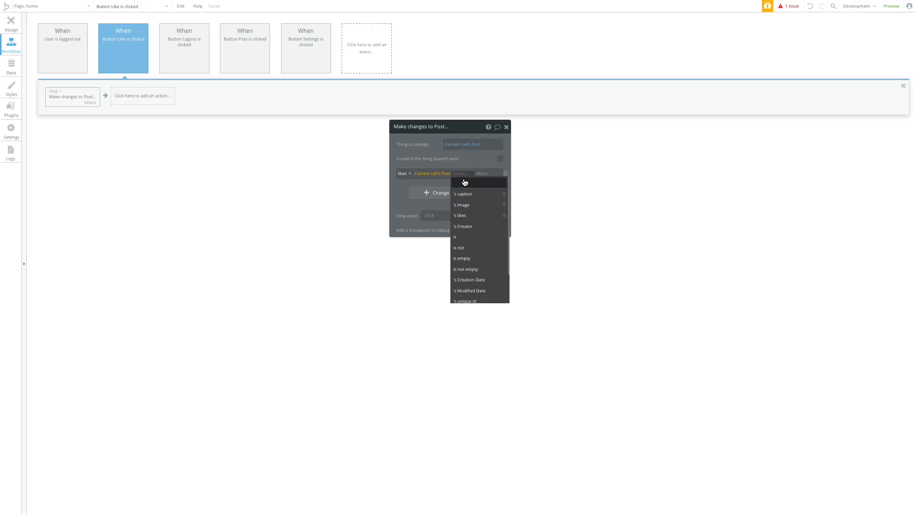
key(BackSpace)
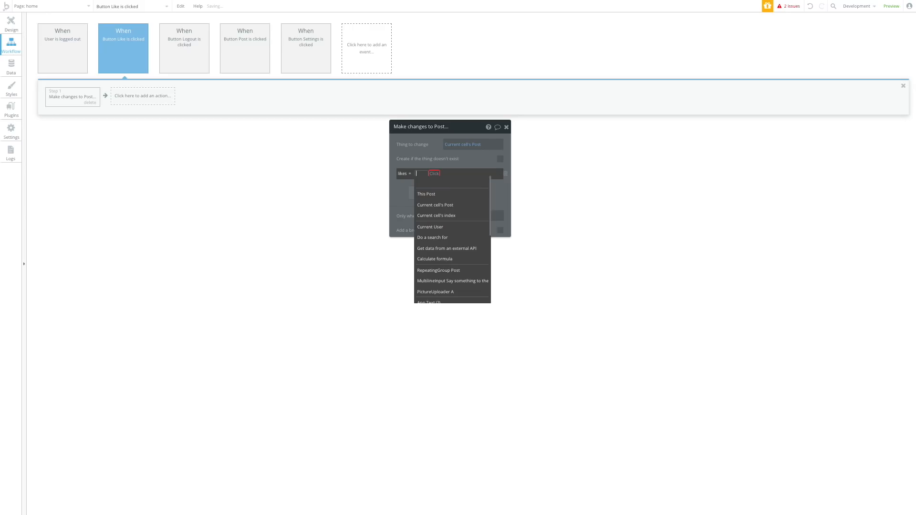
click(444, 176)
click(456, 176)
key(BackSpace)
click(450, 162)
click(428, 176)
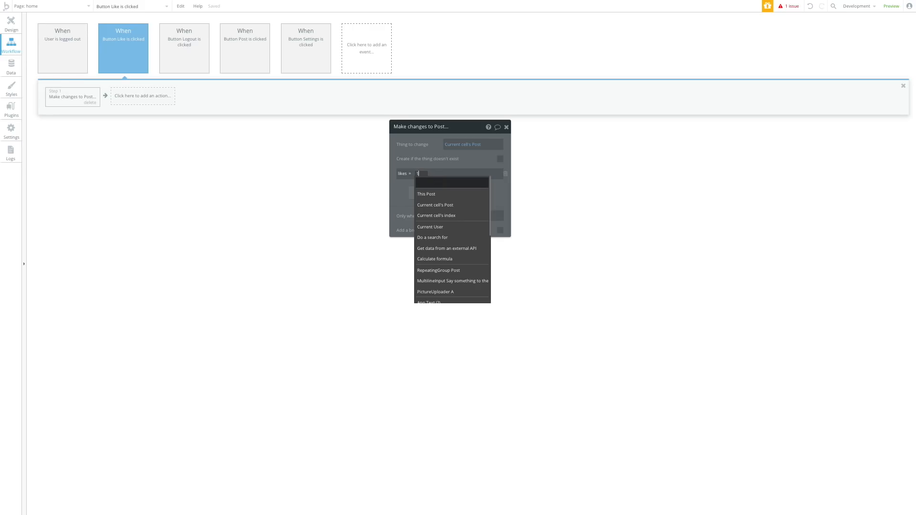
key(BackSpace)
click(433, 173)
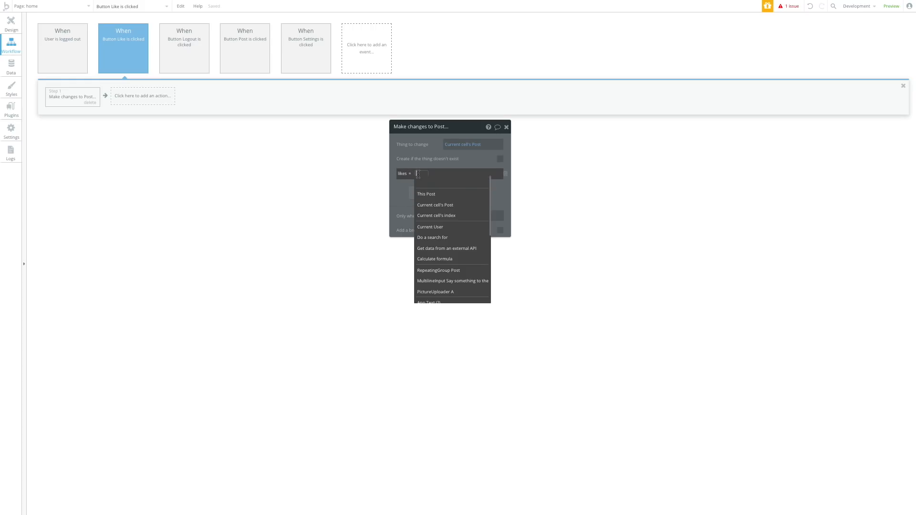
click(438, 204)
click(466, 204)
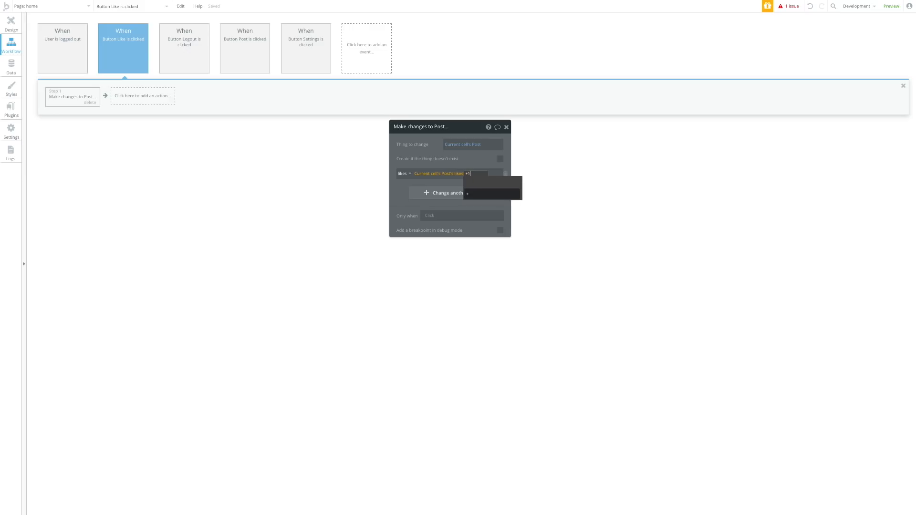
Extend the likes field's expression to Current cell's Post's likes + 1
click(463, 175)
click(463, 177)
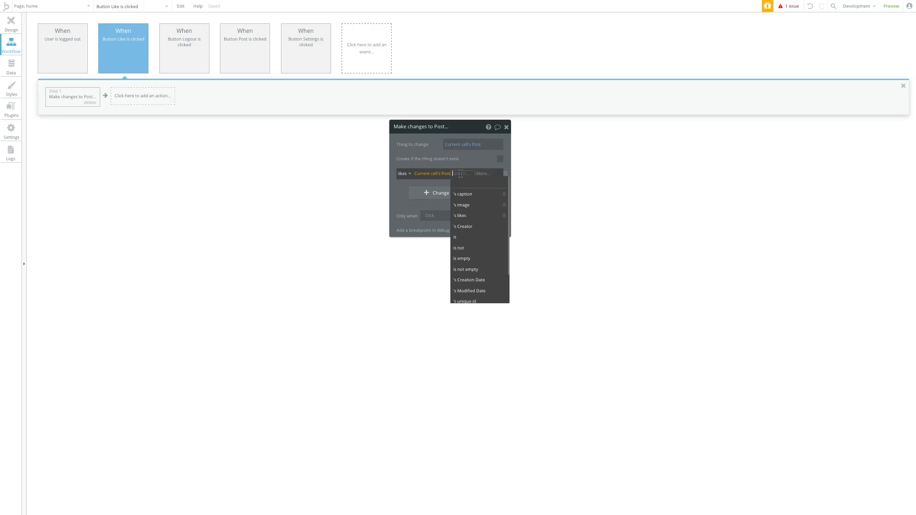
click(476, 175)
click(479, 270)
text(1)
click(467, 158)
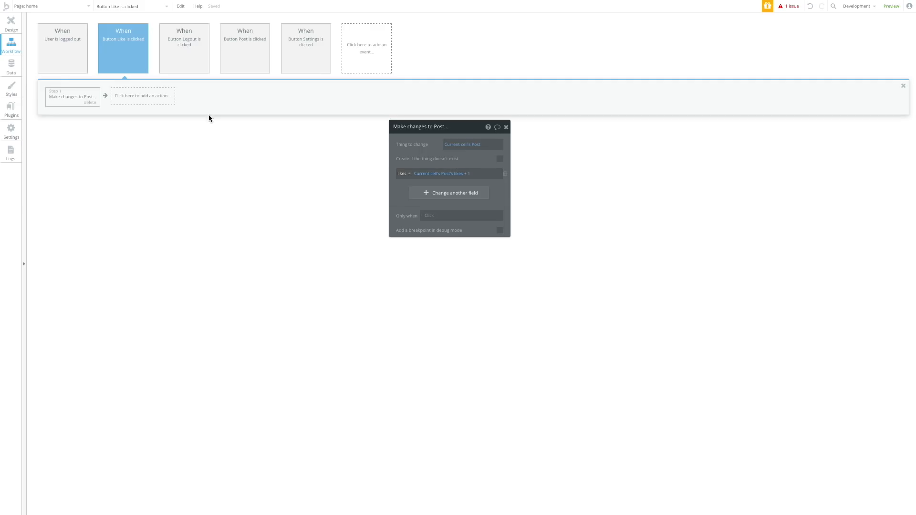
Return to the page design and define a new condition on the Like button for when This Button is pressed
click(11, 24)
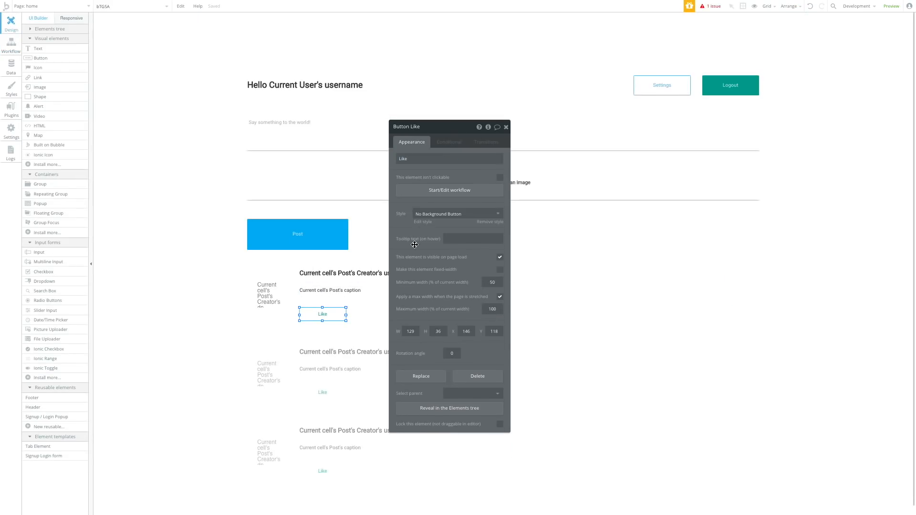
drag(427, 141, 478, 126)
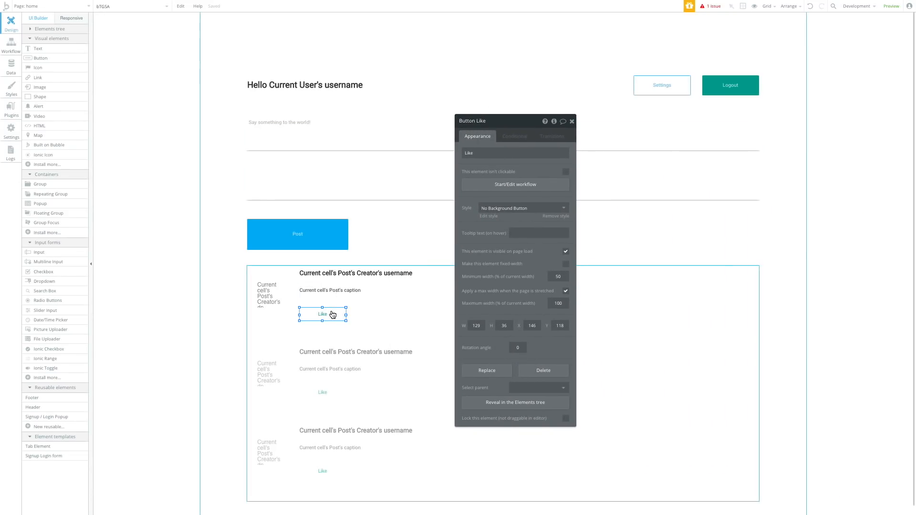
click(514, 137)
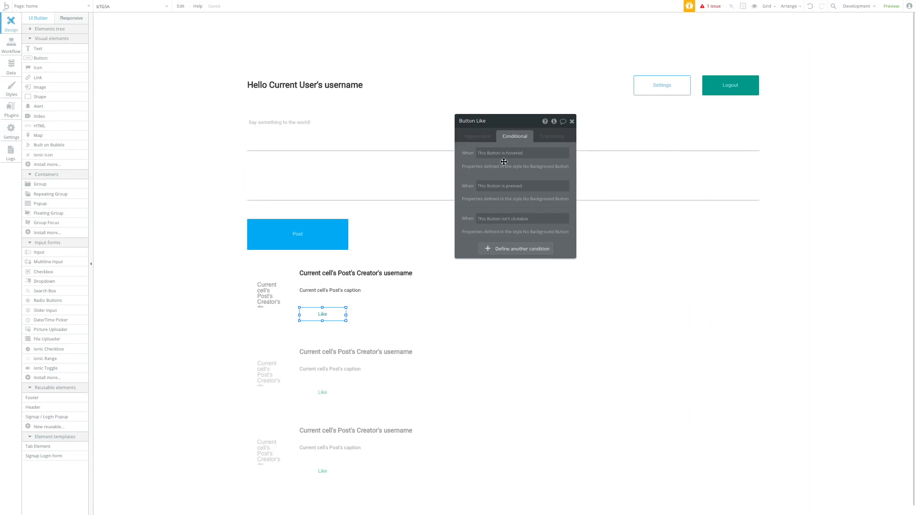
click(503, 249)
click(491, 254)
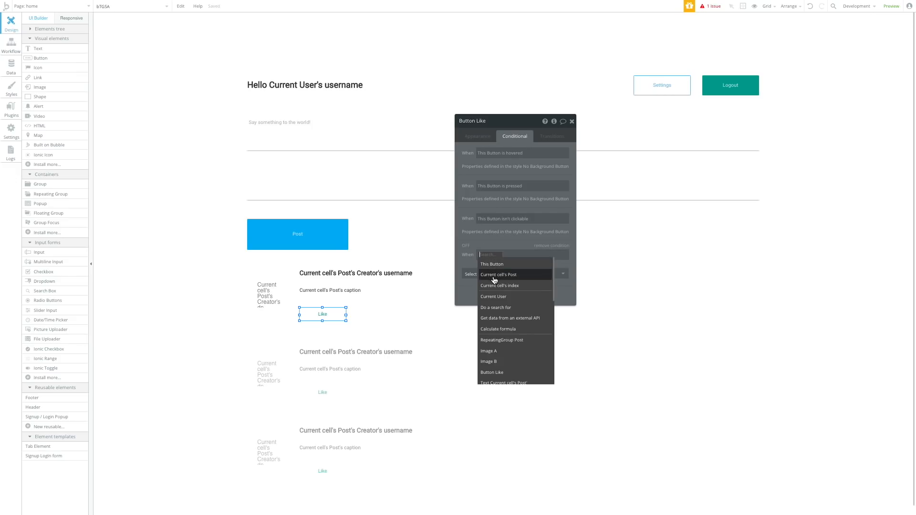
click(491, 264)
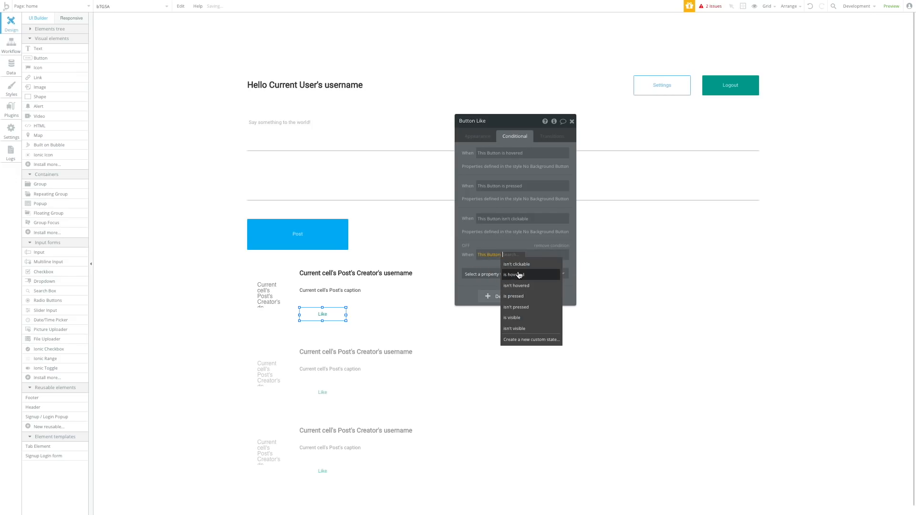
click(513, 296)
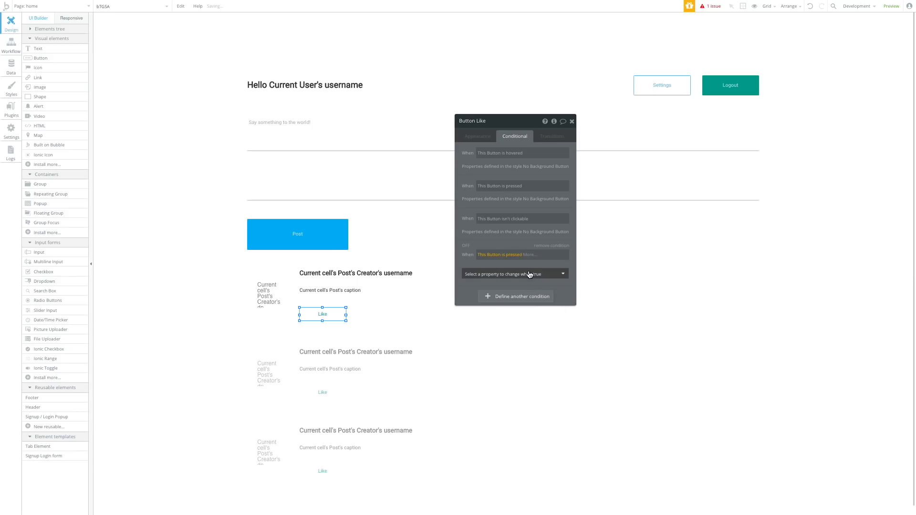
Add the property This element isn't clickable to the Like button's new condition and return to its appearance settings
click(527, 272)
scroll(517, 353, down, 3)
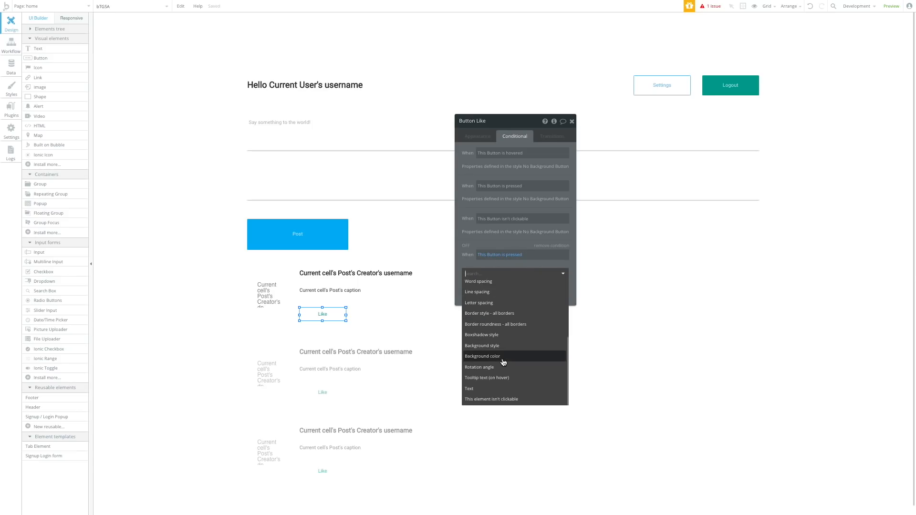
click(497, 401)
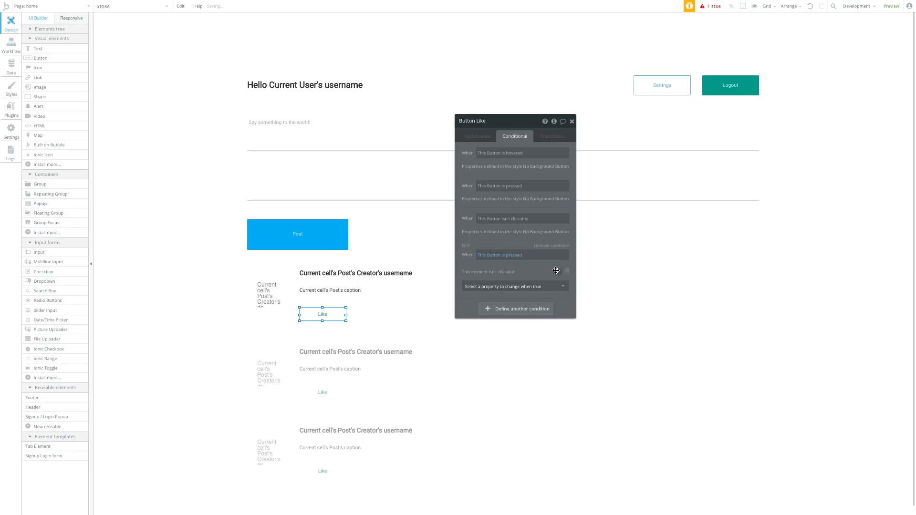
click(480, 136)
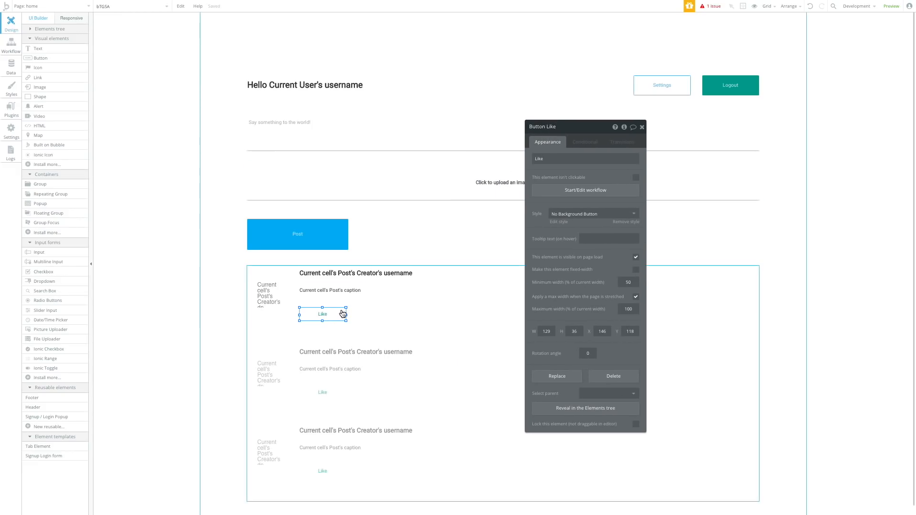
Draw a text element about 104 wide and 36 high directly beside the Like button in the first post cell
click(38, 48)
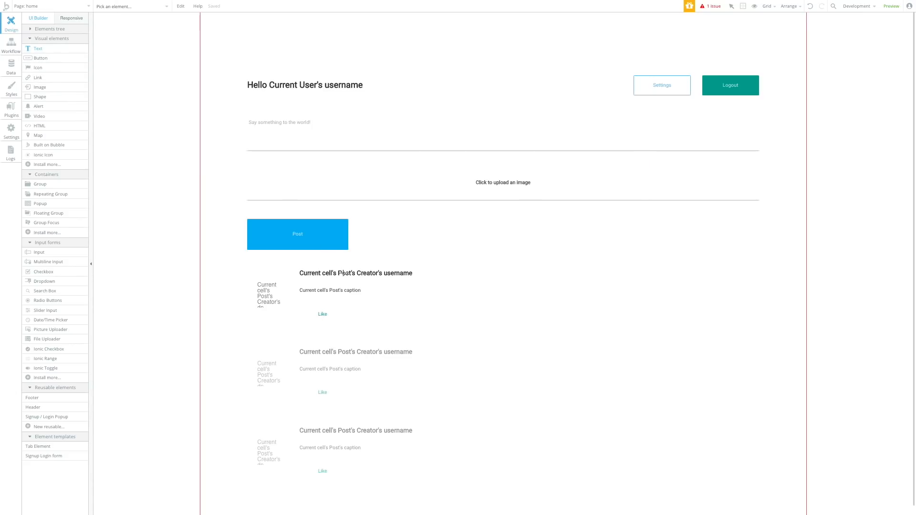
drag(346, 307, 364, 320)
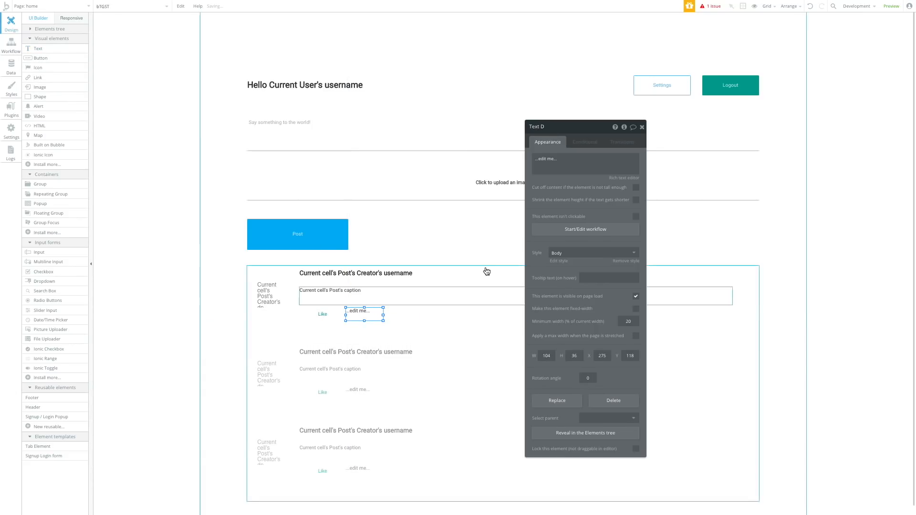
Set the new text element beside the Like button to the dynamic value Current cell's Post's likes
click(561, 157)
click(669, 157)
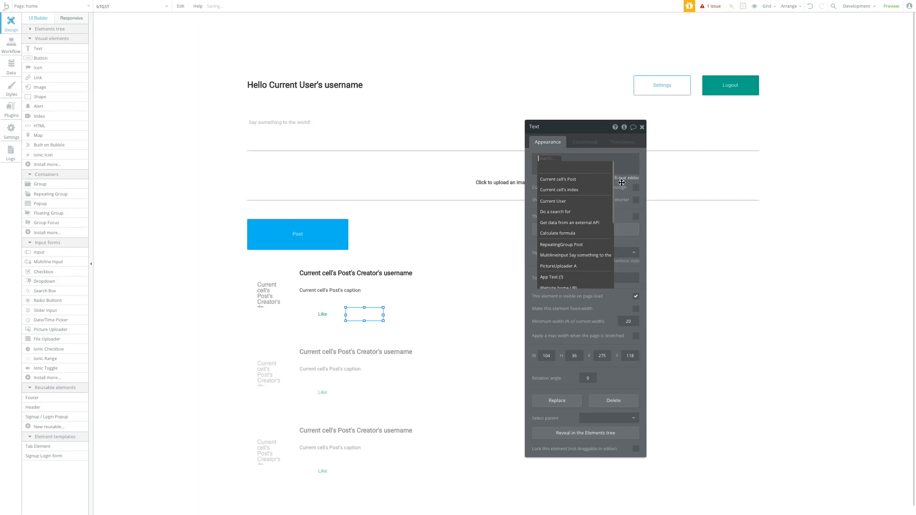
click(588, 179)
click(590, 191)
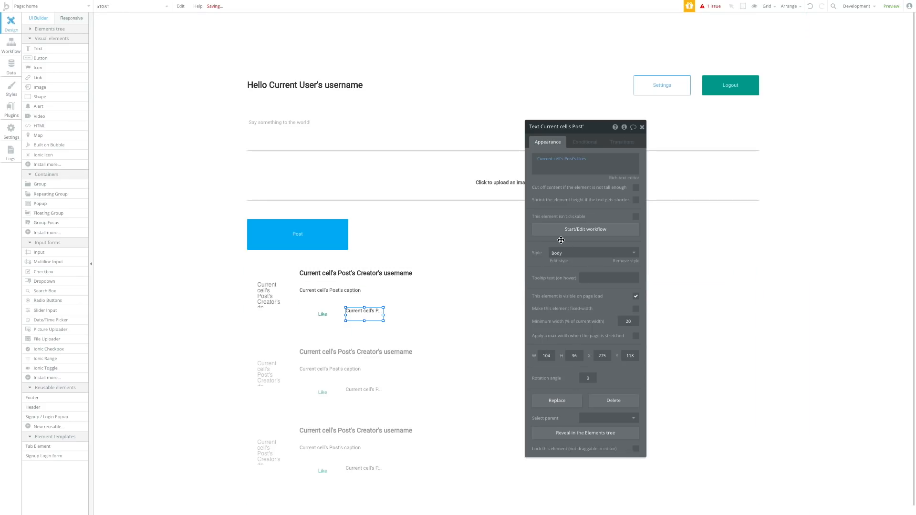
Edit the Body text style to center its text vertically, and return to the page design
click(565, 255)
click(547, 270)
click(558, 261)
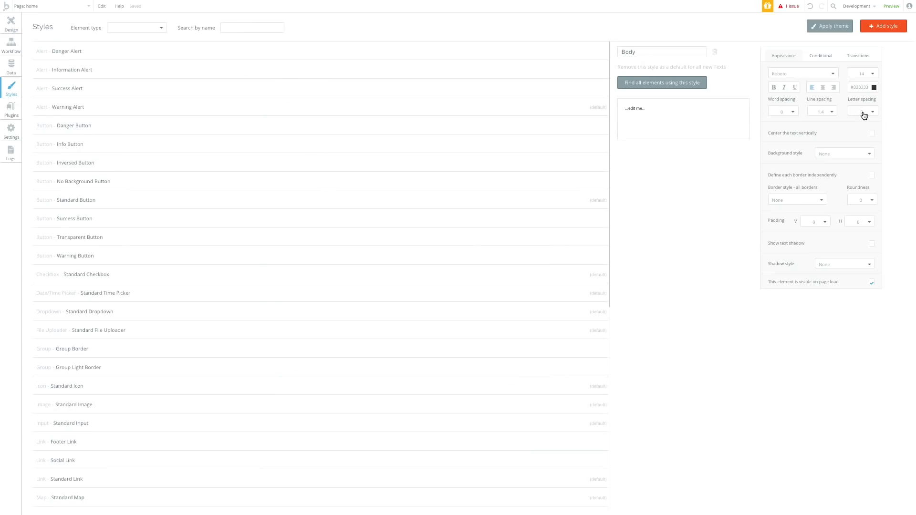
click(20, 27)
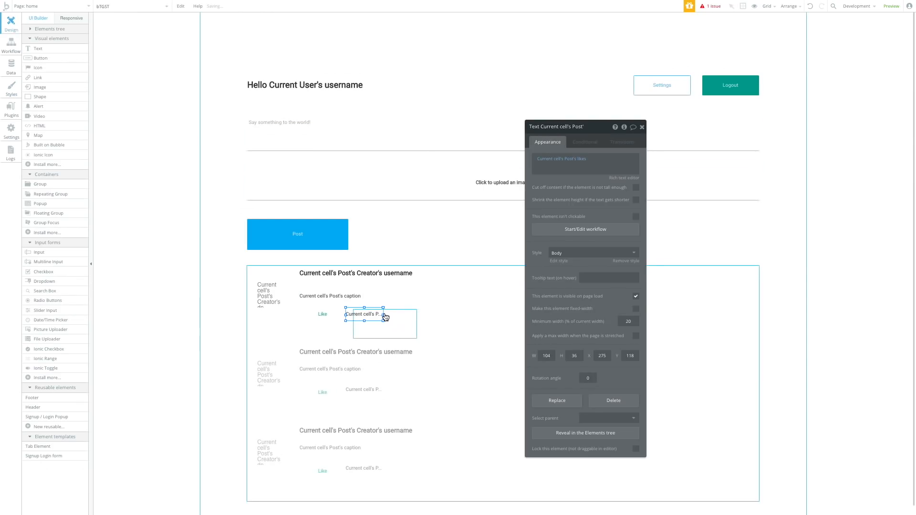
Delete the empty image element from the first post cell and shift the likes text slightly away from the Like button
click(394, 324)
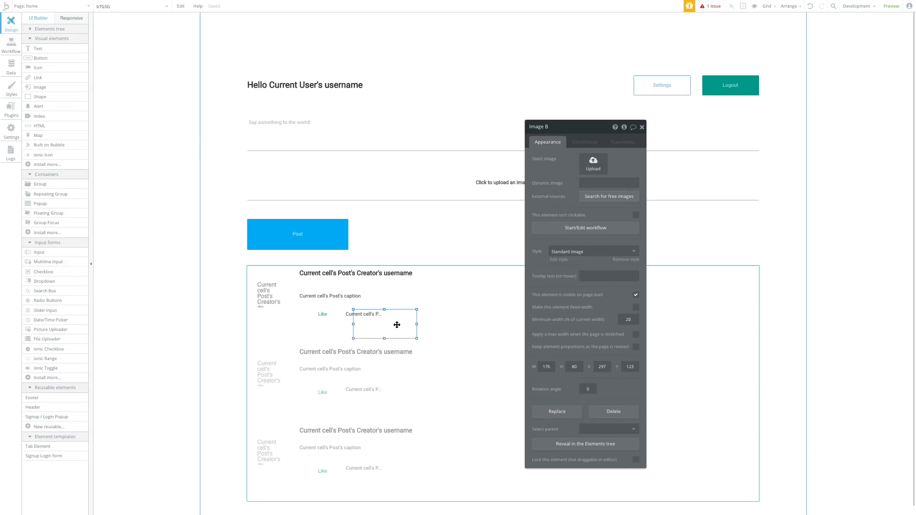
drag(374, 332, 332, 339)
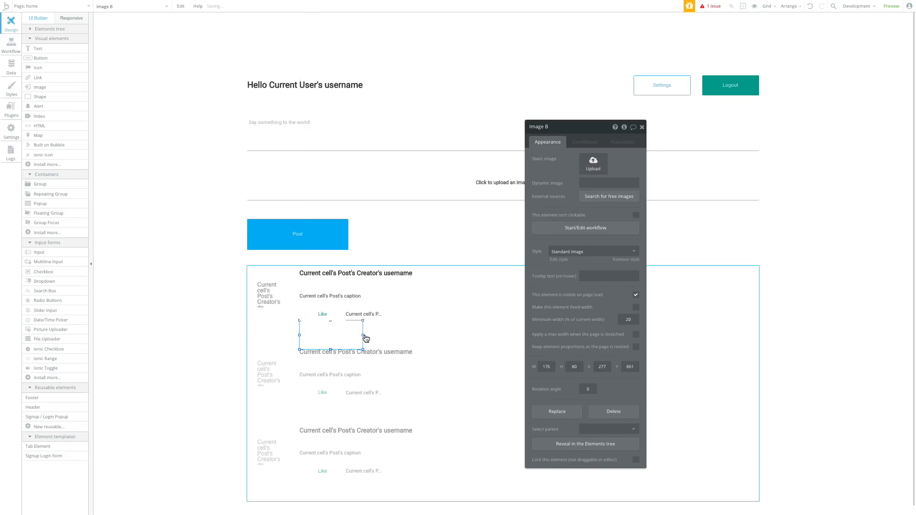
key(Delete)
double_click(378, 315)
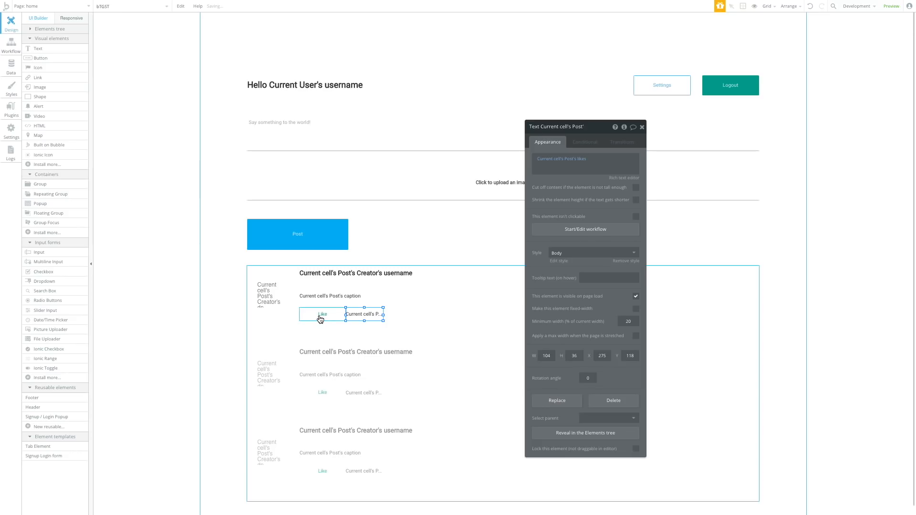
drag(365, 315, 373, 314)
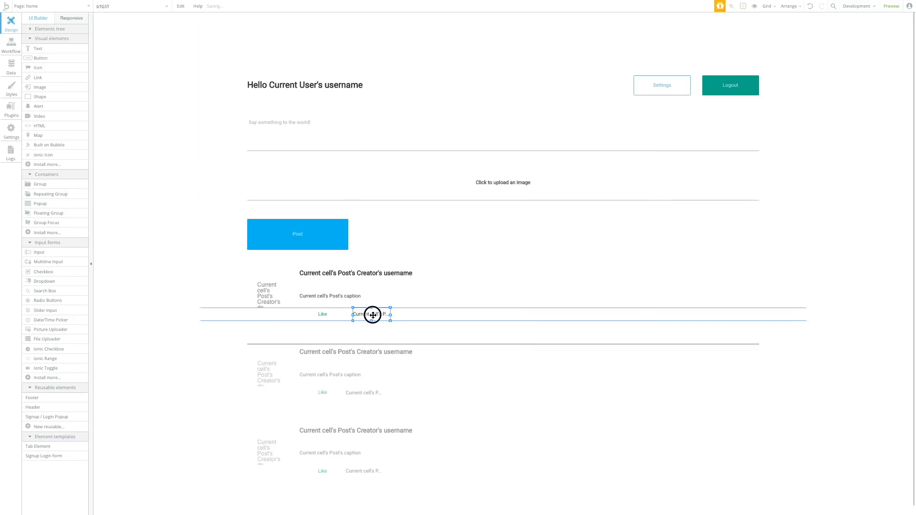
Copy the posts repeating group to the profile page, place it below the Username heading and center it horizontally
click(251, 279)
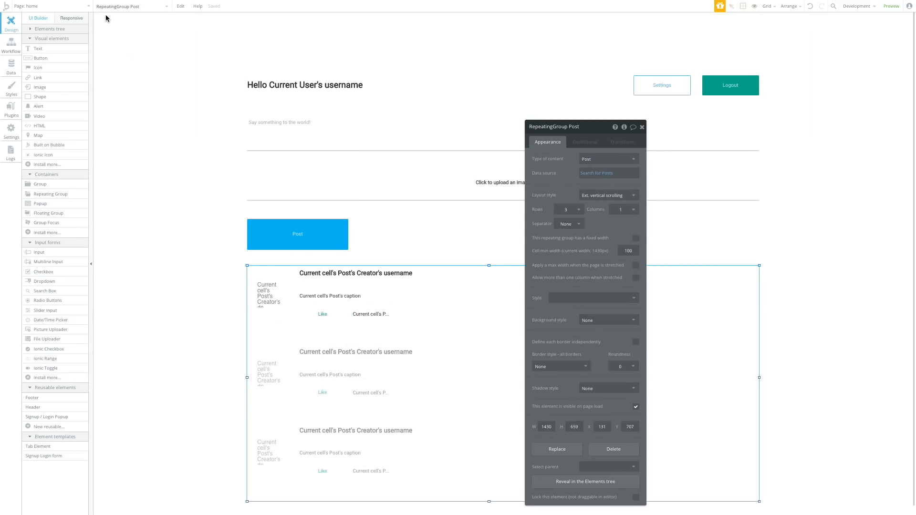
click(75, 6)
click(53, 49)
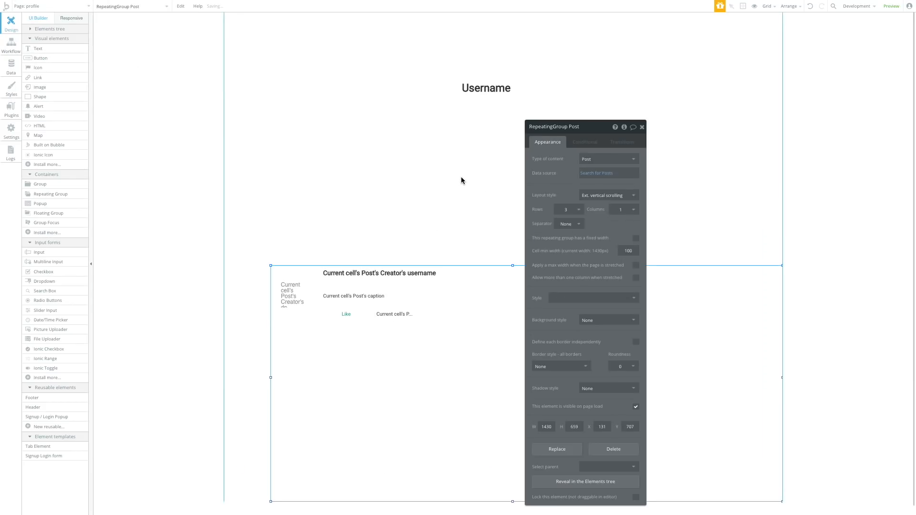
drag(478, 268, 465, 155)
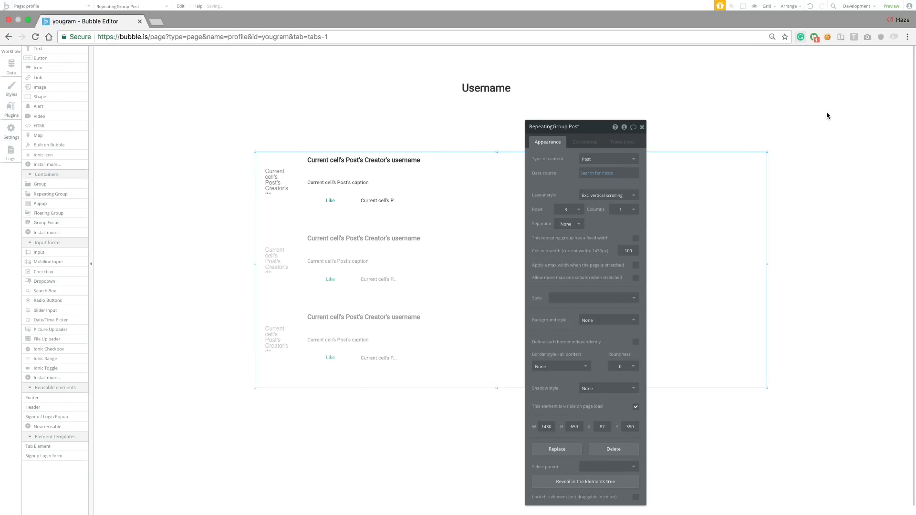
click(789, 6)
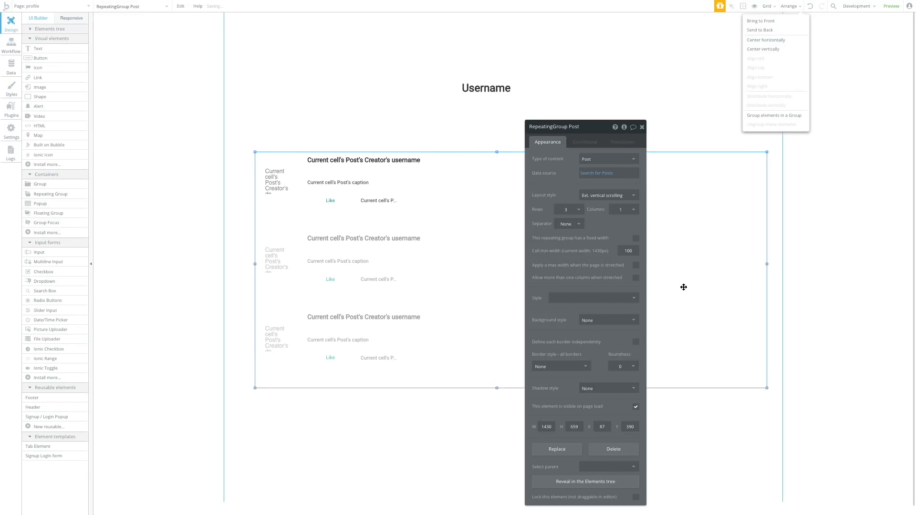
click(772, 42)
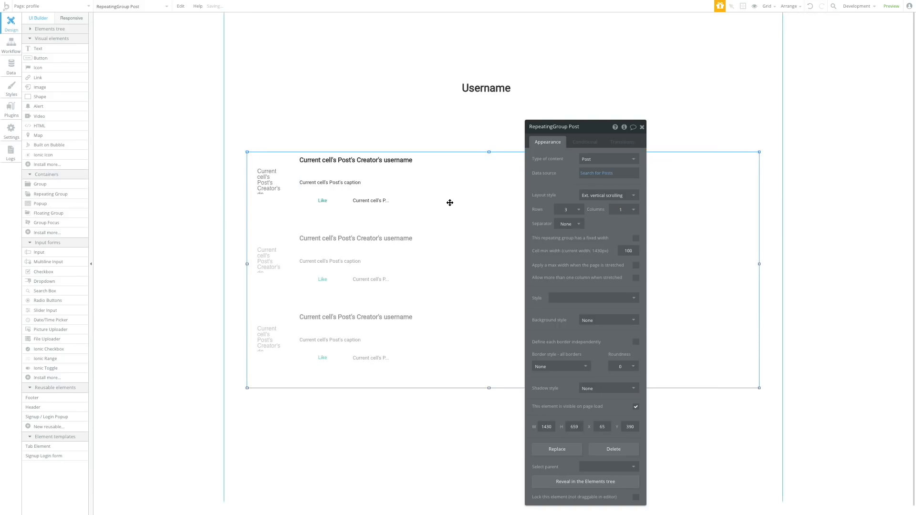
Remove the Created By is in Current User's friends constraint from the profile page repeating group's post search
drag(623, 128, 886, 125)
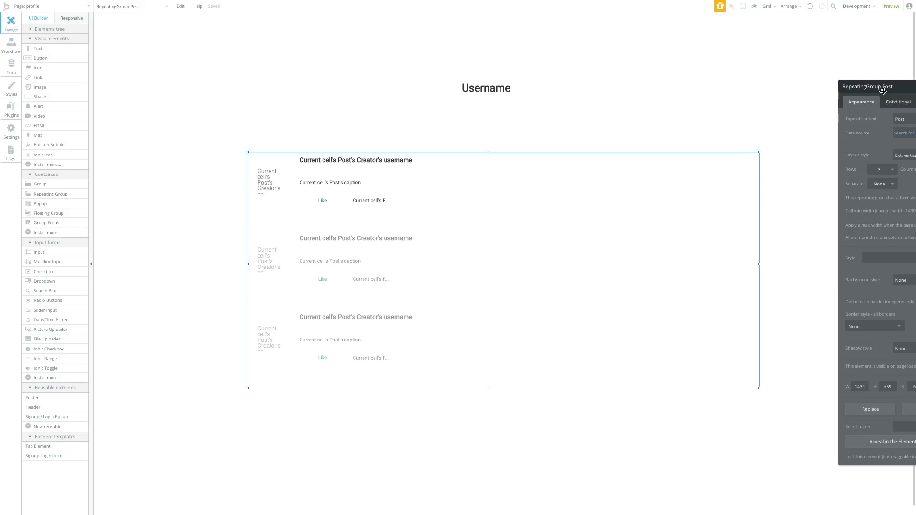
drag(883, 91, 868, 83)
click(904, 125)
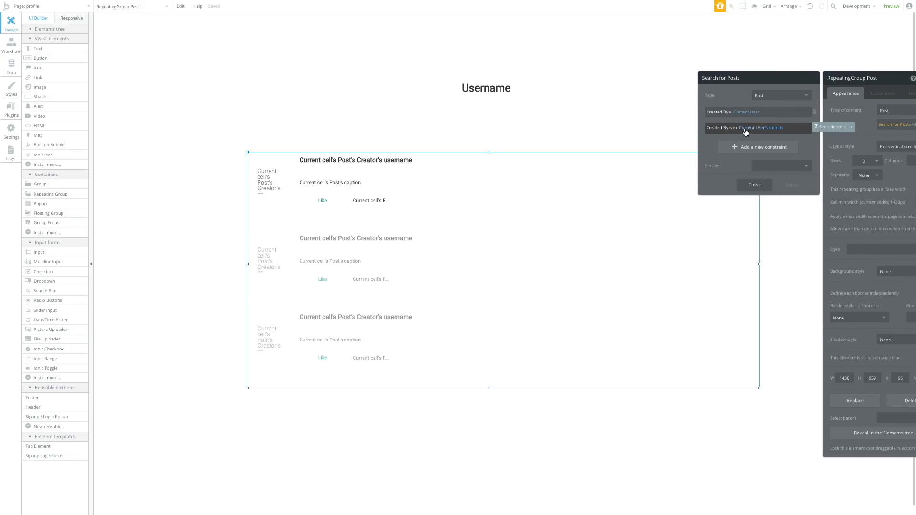
click(815, 128)
click(469, 90)
click(493, 400)
drag(836, 82, 825, 78)
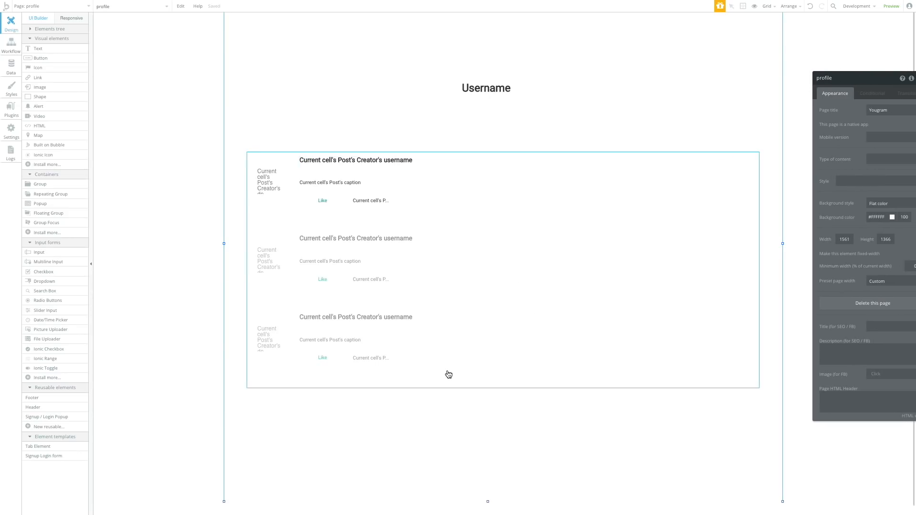
drag(501, 79, 507, 61)
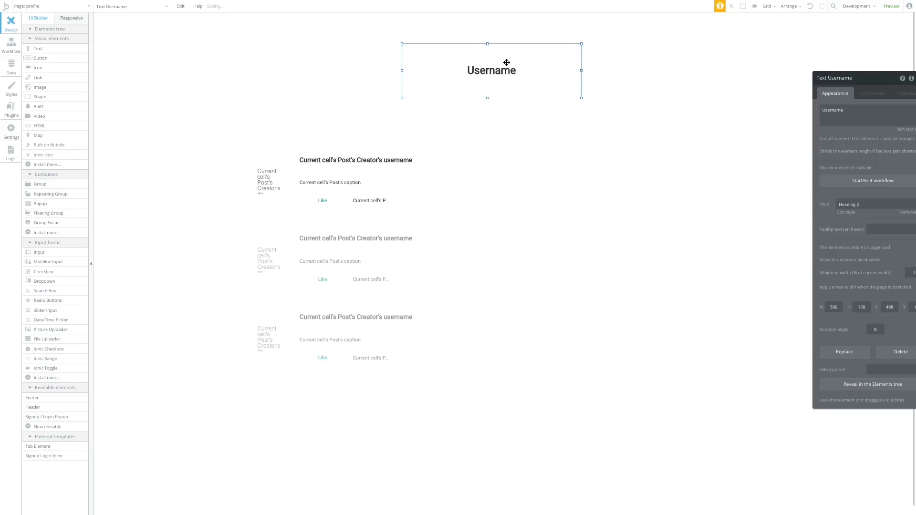
key(ctrl+z)
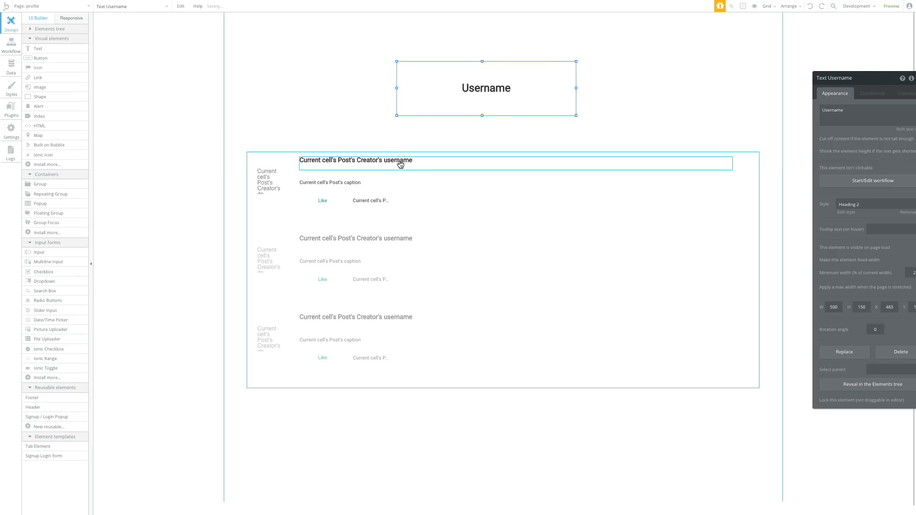
click(292, 154)
drag(293, 154, 291, 216)
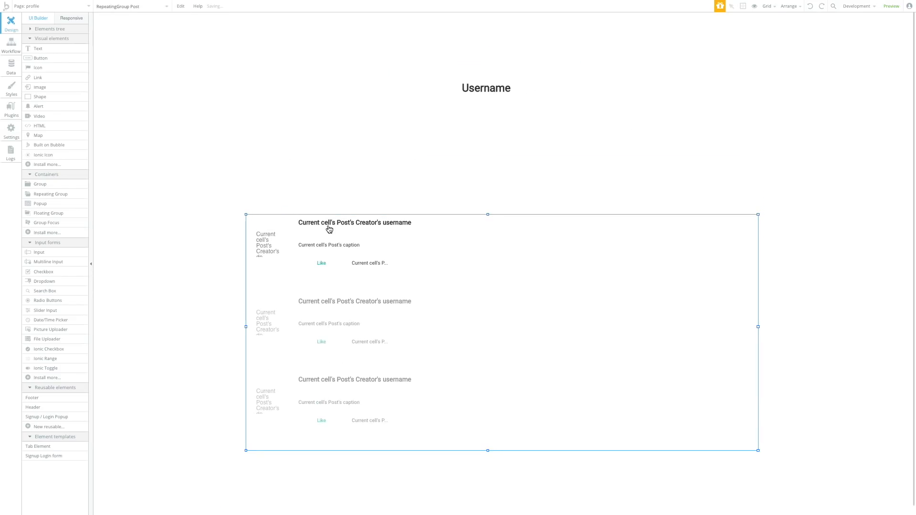
key(ctrl+z)
Move the repeating group well down the profile page to free space under the Username heading, and center it horizontally
drag(286, 160, 284, 308)
right_click(283, 308)
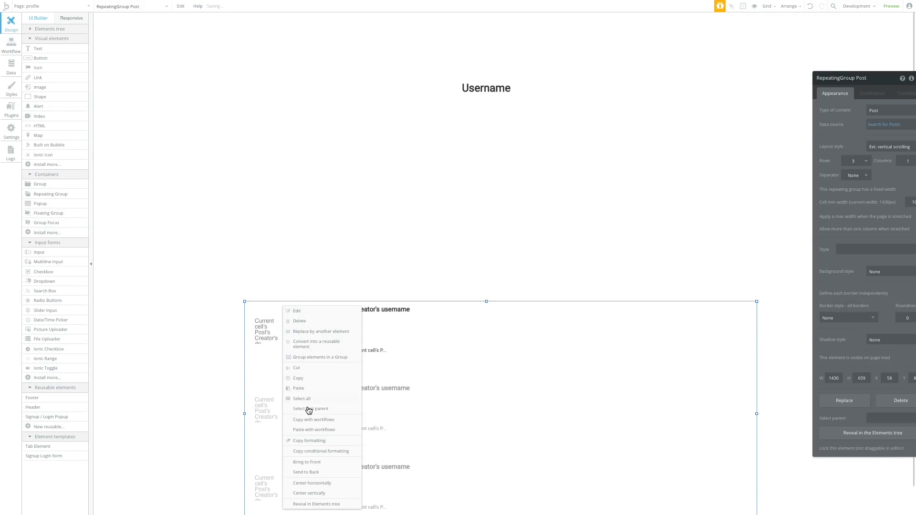
click(322, 483)
click(545, 178)
Draw a button about 370 wide and 105 high beneath the Username heading, and center both the button and heading horizontally
click(57, 58)
mouse_move(427, 133)
mouse_down()
mouse_move(623, 196)
mouse_move(536, 169)
mouse_move(530, 138)
mouse_move(541, 141)
mouse_up()
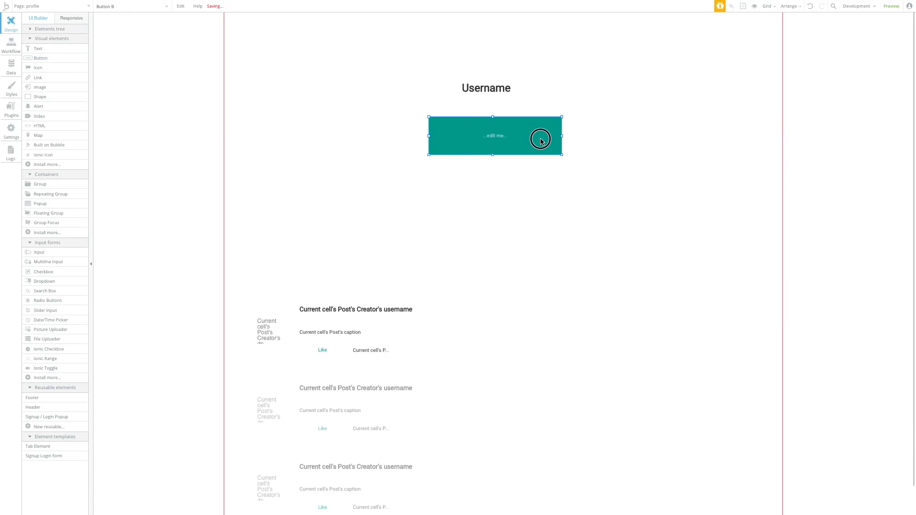
right_click(541, 141)
click(580, 318)
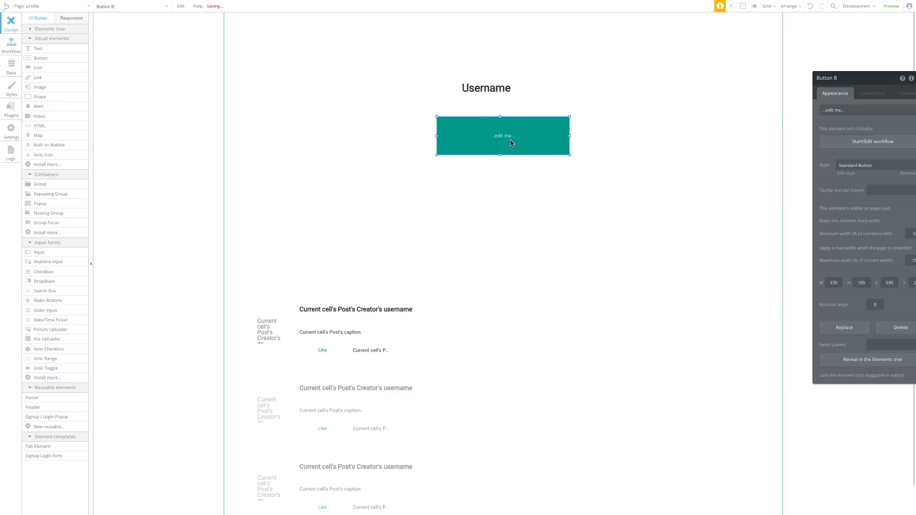
right_click(498, 96)
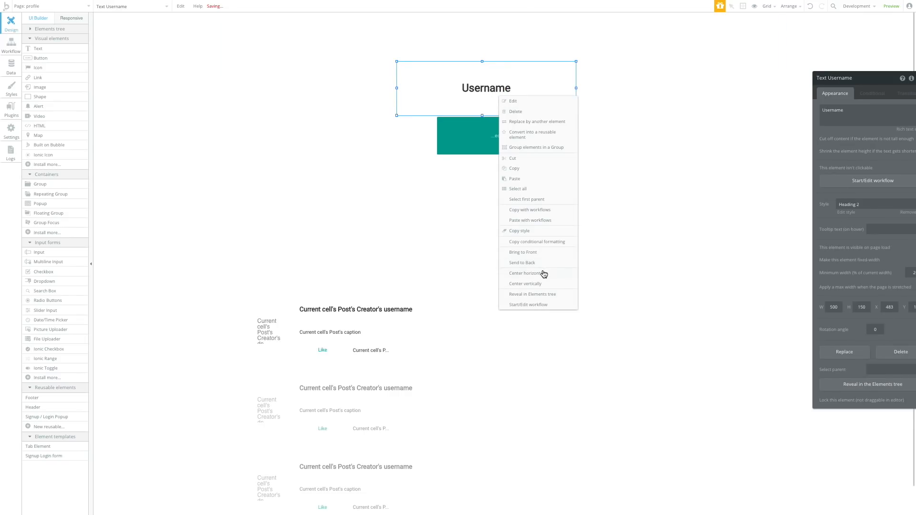
click(525, 273)
Label the new button Add as a friend and place a duplicate of it directly below
click(540, 180)
click(534, 145)
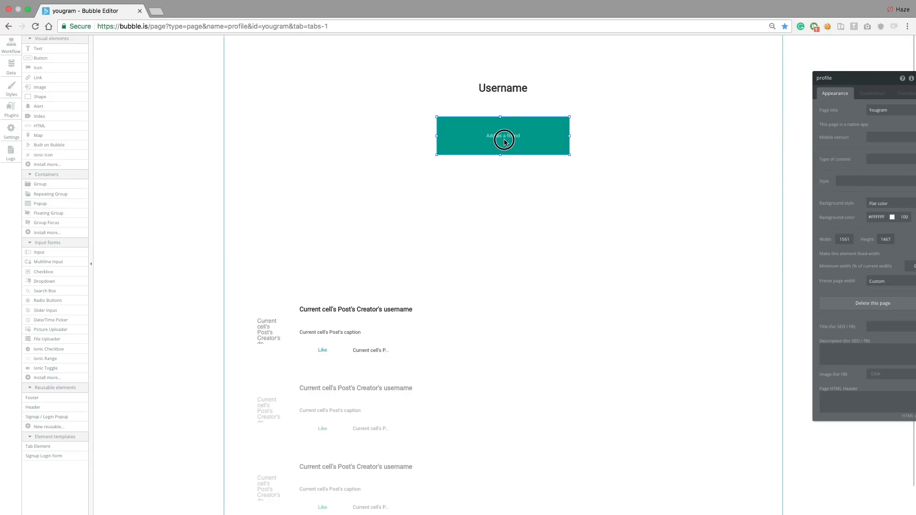
drag(501, 137, 511, 186)
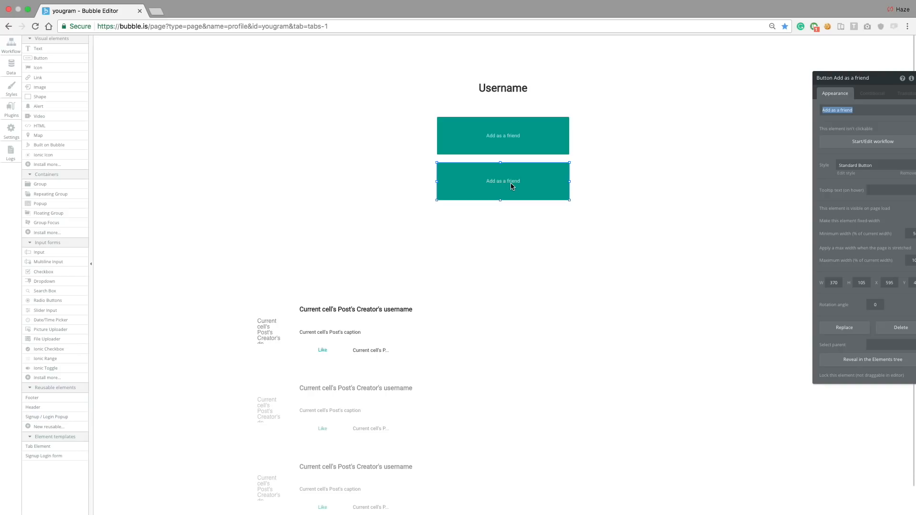
Define a new condition on the upper Add as a friend button for when This Button is pressed
click(509, 142)
click(871, 93)
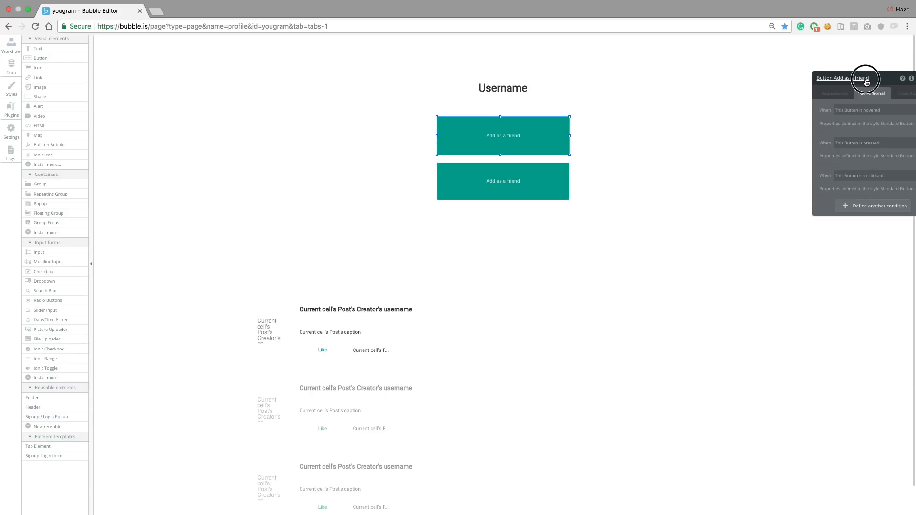
drag(866, 82, 779, 72)
click(766, 196)
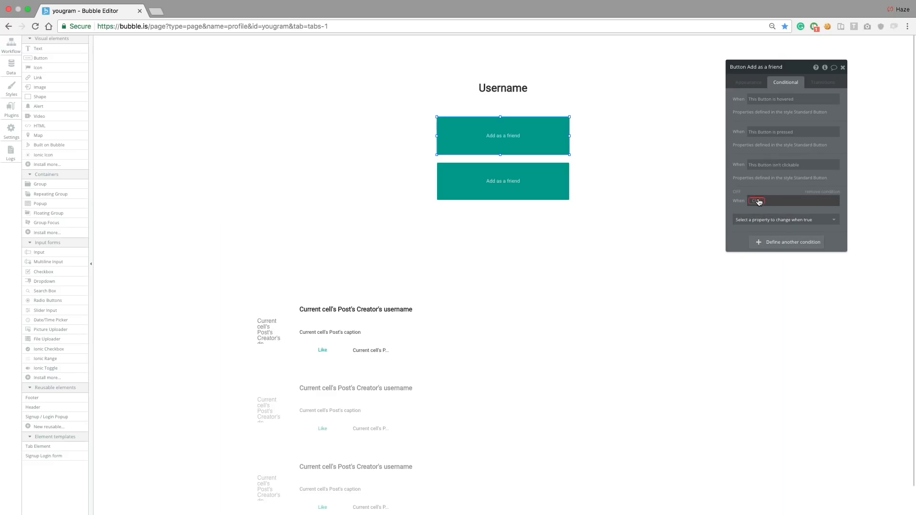
click(758, 202)
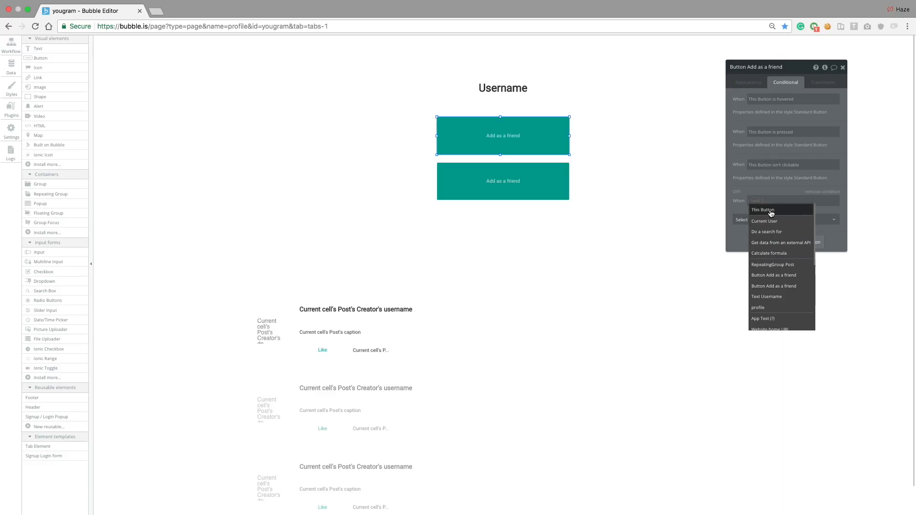
click(771, 213)
click(798, 233)
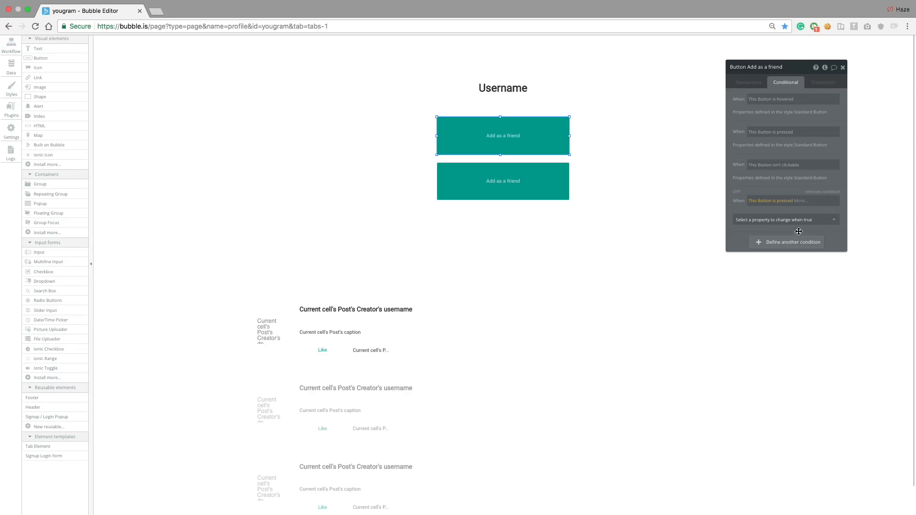
Add the Text property to the upper button's new condition and set it to Friends
click(795, 219)
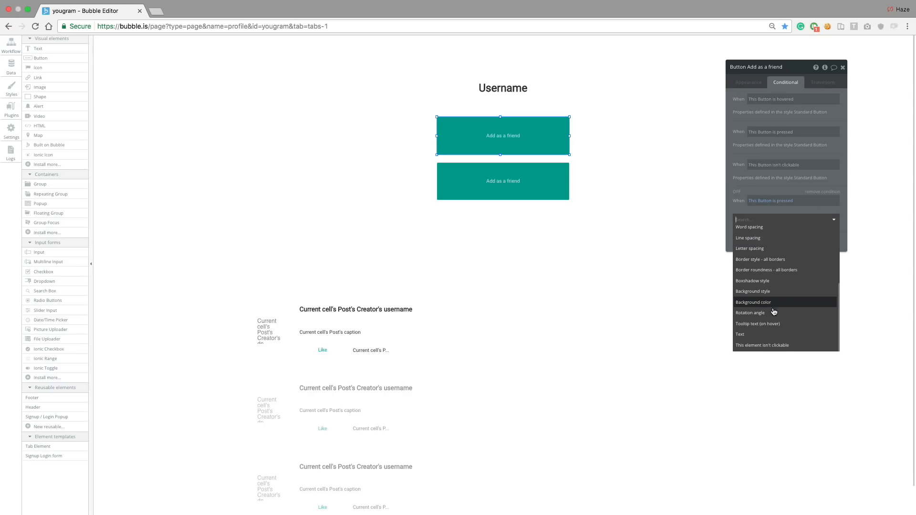
click(744, 334)
click(781, 219)
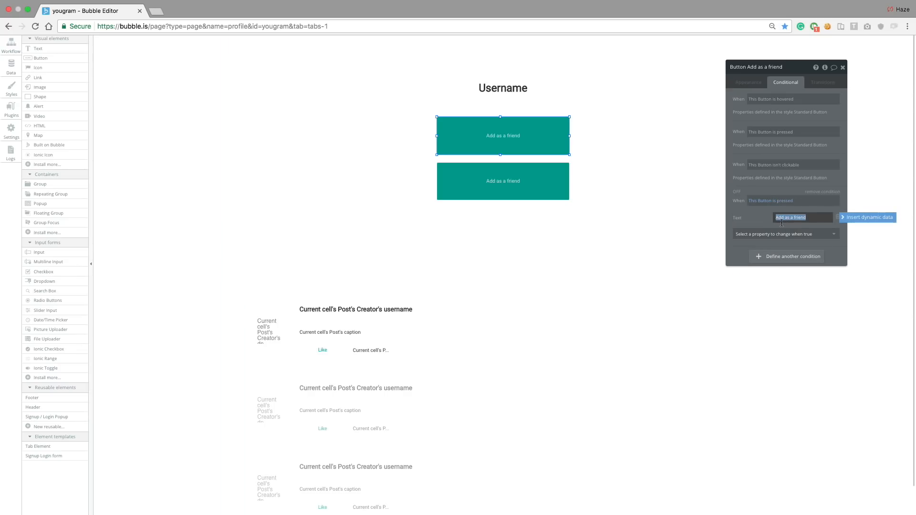
text(friends)
click(784, 235)
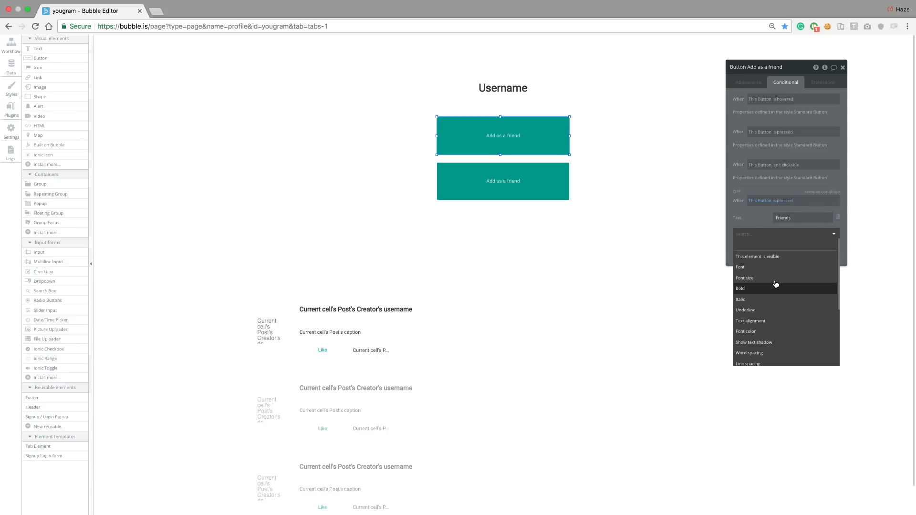
click(755, 228)
click(766, 235)
scroll(766, 296, down, 3)
scroll(767, 322, up, 4)
click(755, 222)
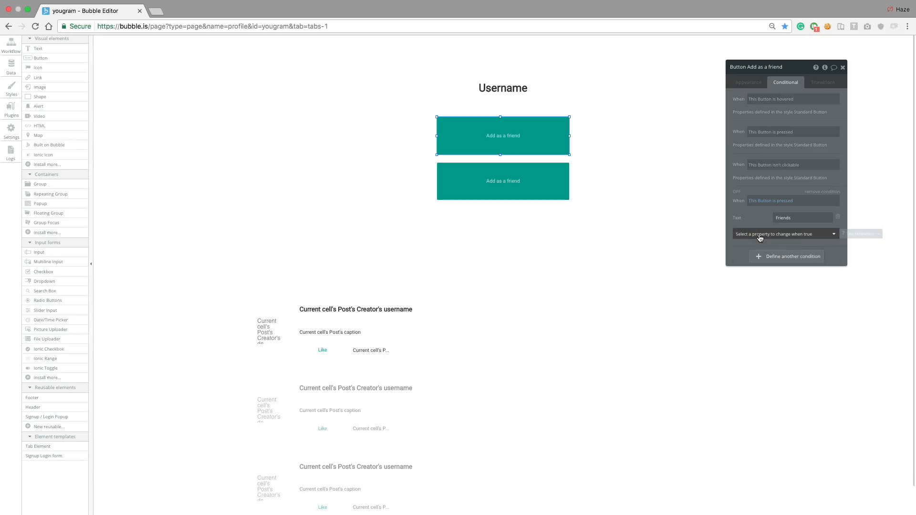
Insert "Remove as a" before Friends in the condition's text, and select the duplicate button below
double_click(808, 219)
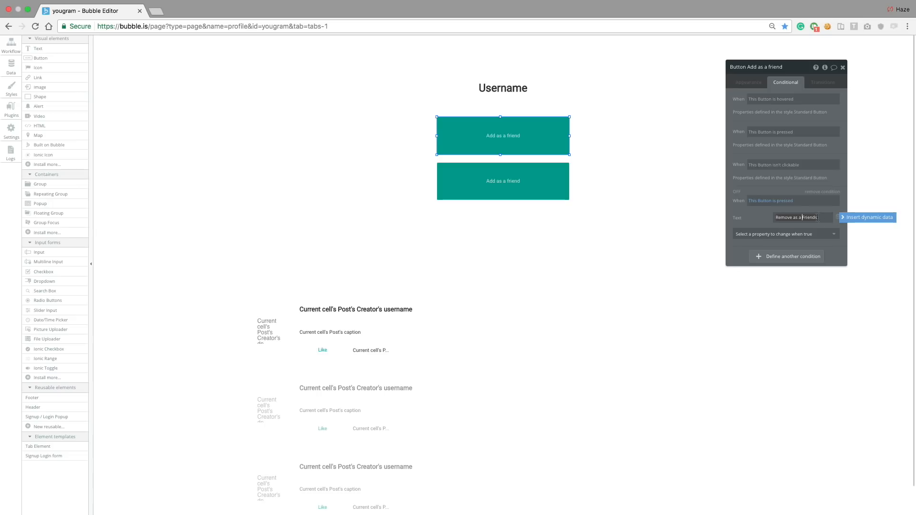
click(661, 197)
click(516, 178)
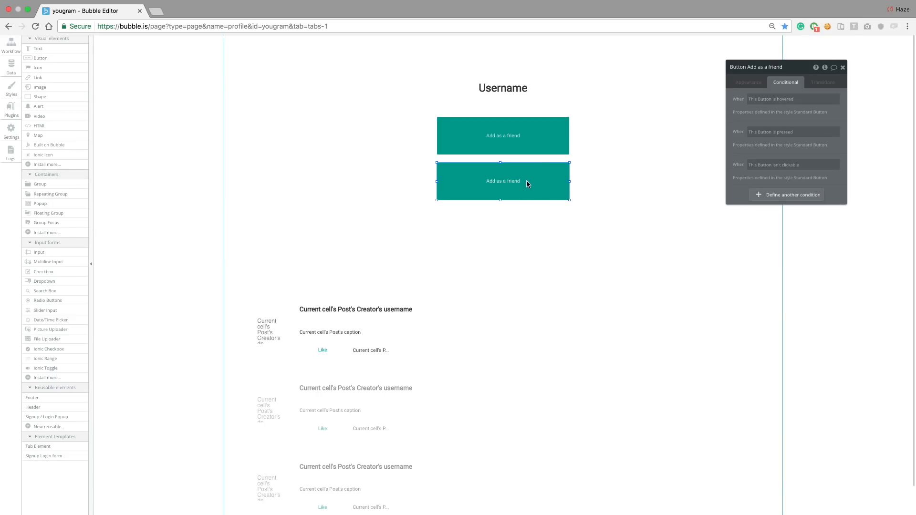
click(503, 87)
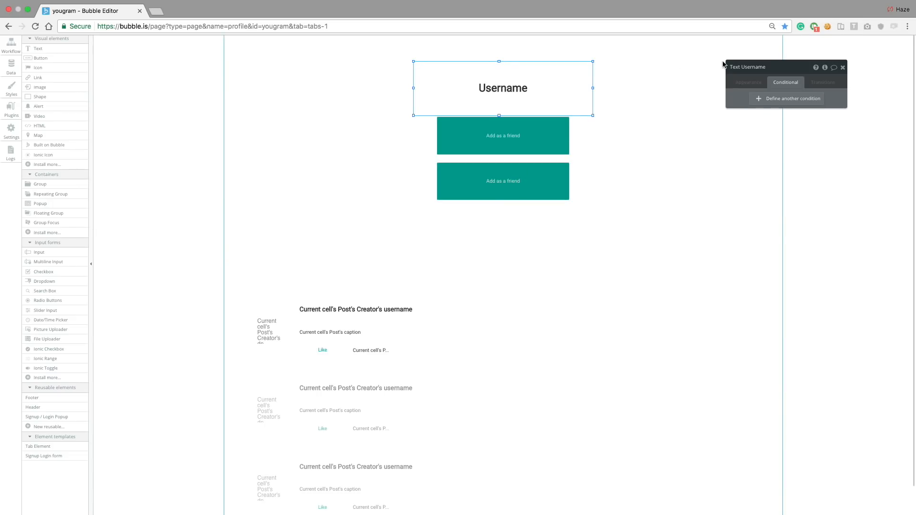
click(748, 82)
click(830, 99)
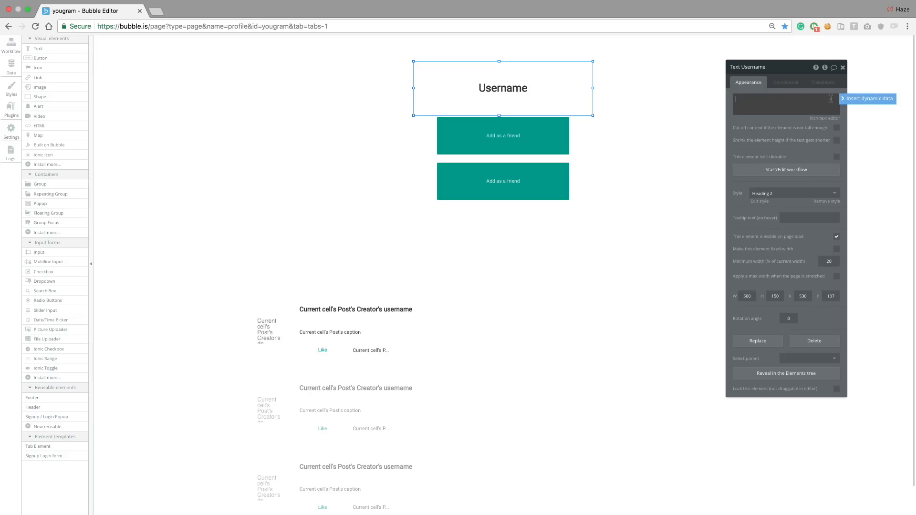
click(867, 99)
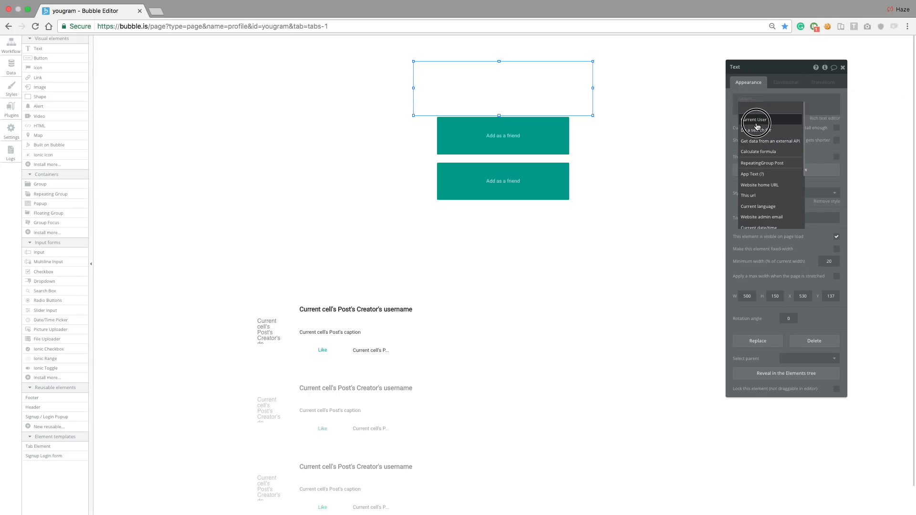
click(756, 125)
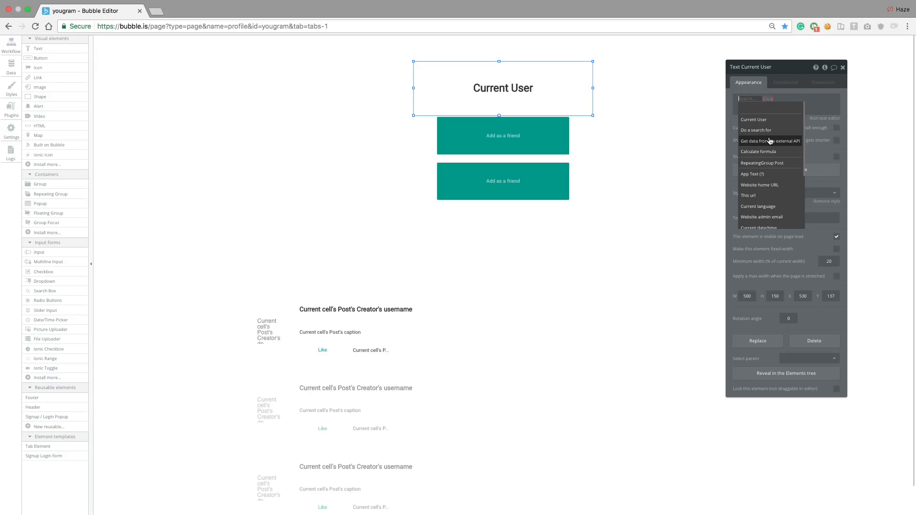
click(799, 99)
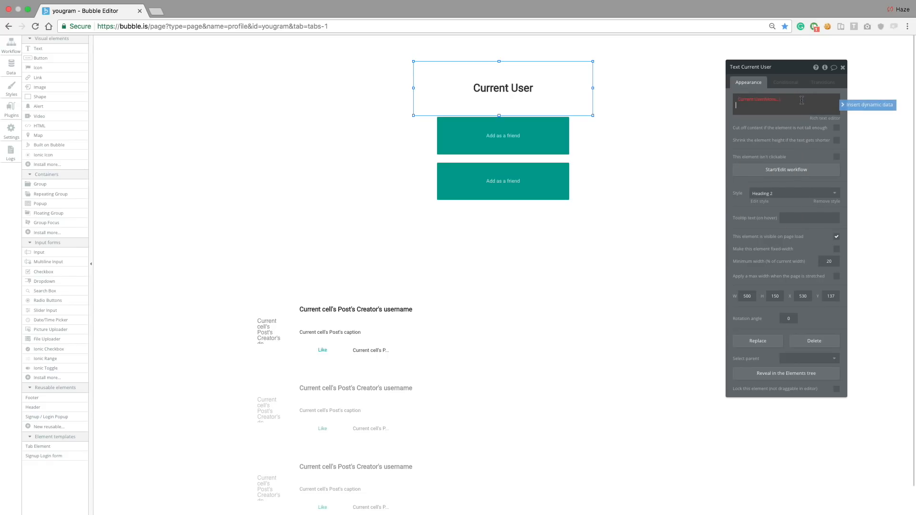
drag(796, 101, 738, 102)
key(BackSpace)
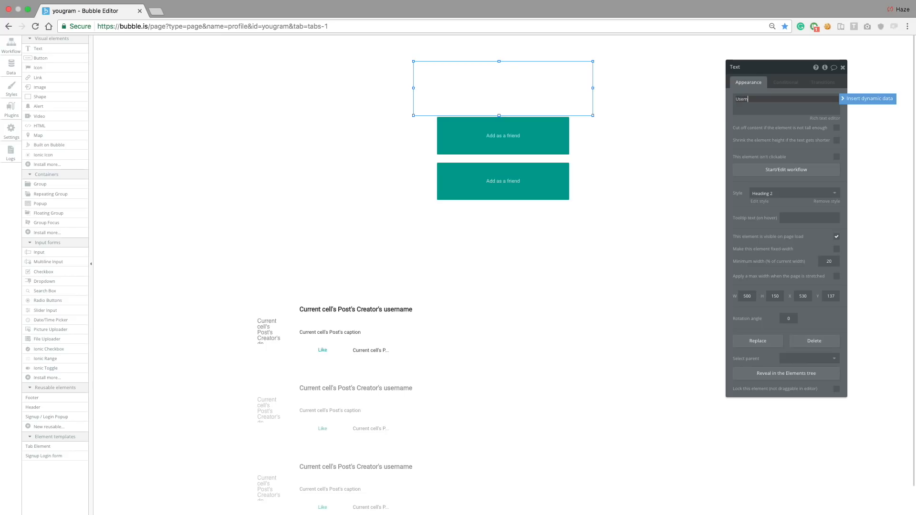
click(642, 116)
click(491, 95)
Move the posts repeating group up to just beneath the buttons and set the profile page's type of content to User
drag(474, 311, 480, 230)
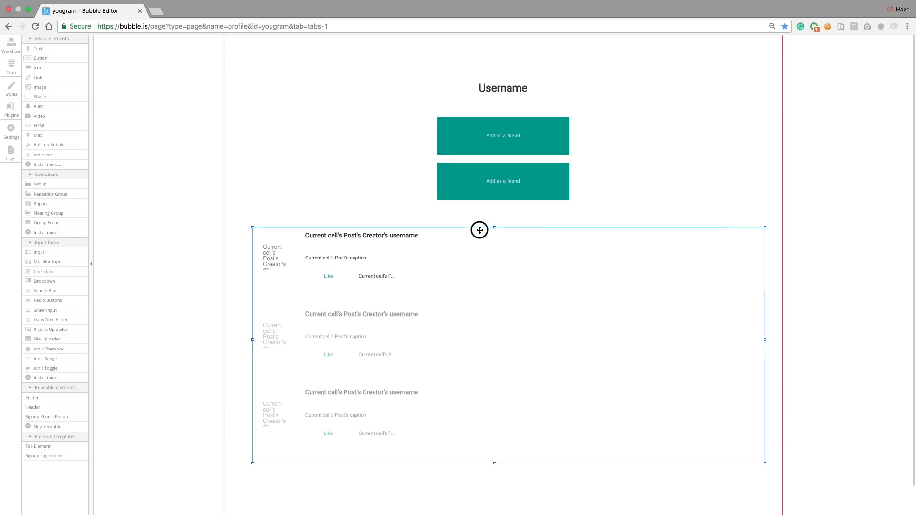
click(335, 176)
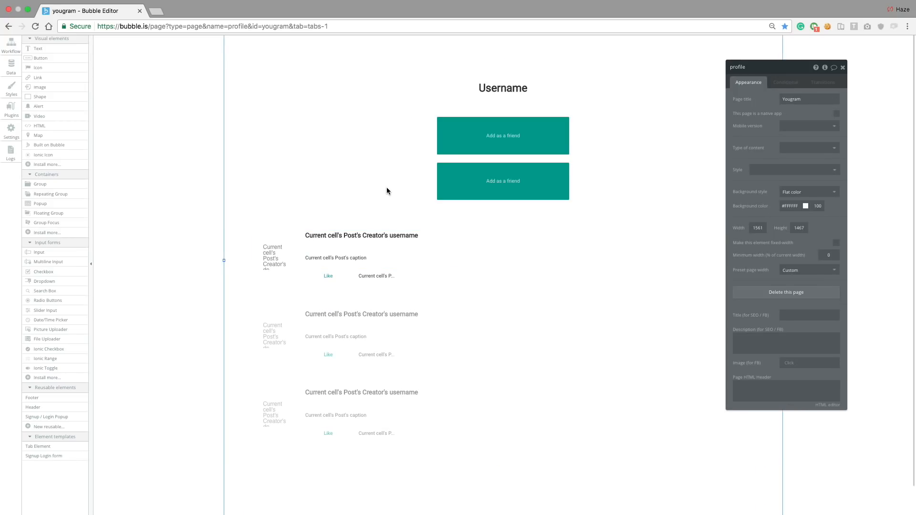
click(811, 148)
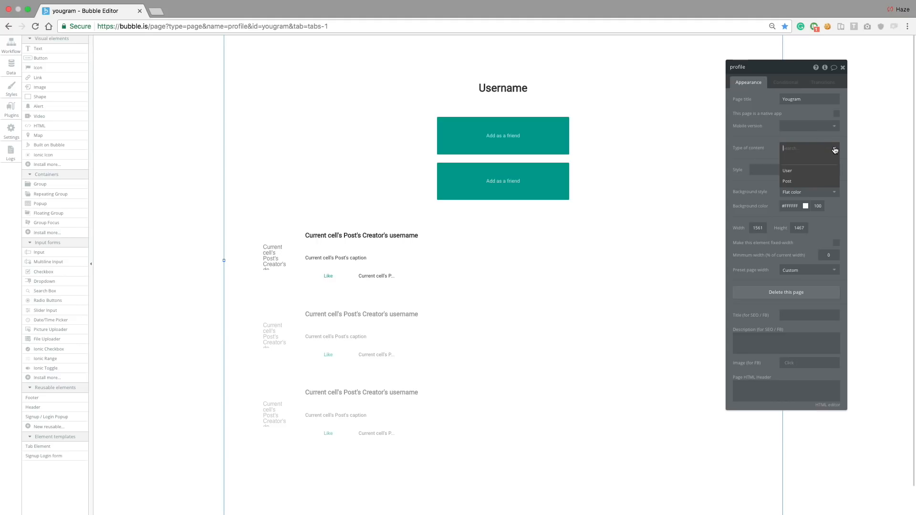
click(814, 169)
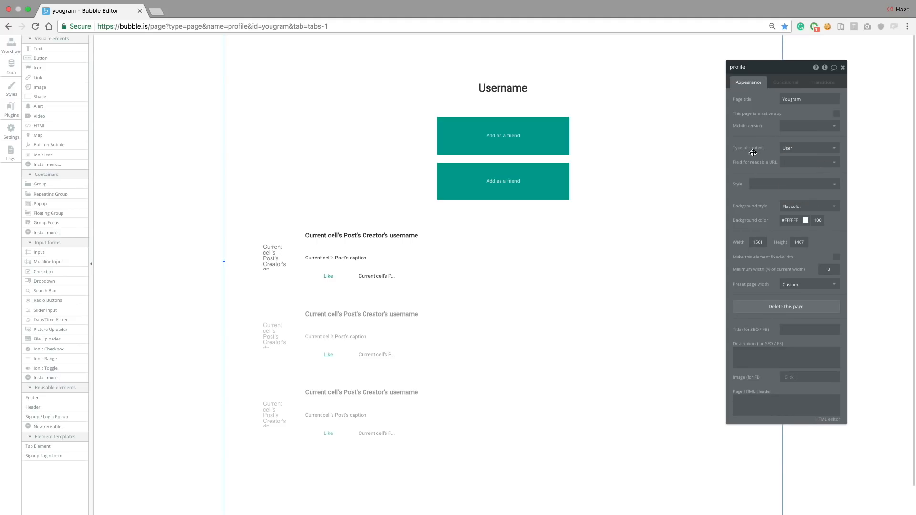
drag(754, 74, 761, 84)
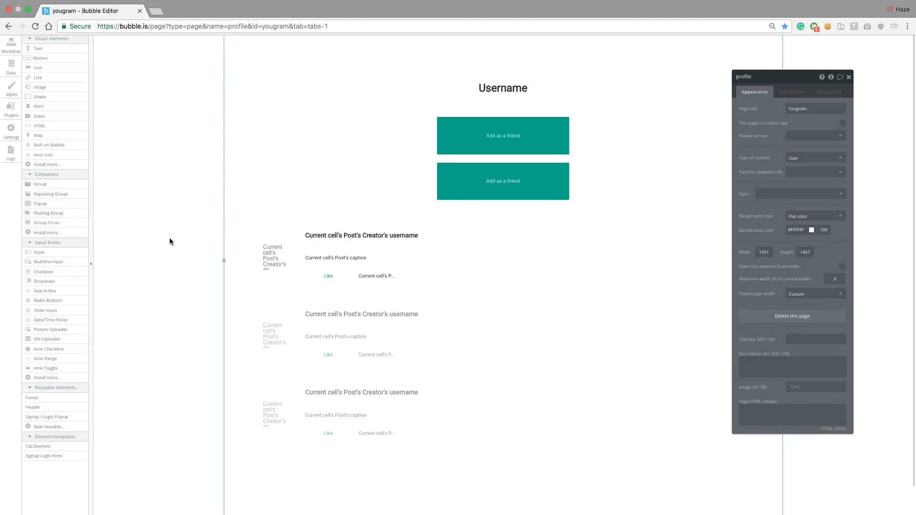
click(511, 97)
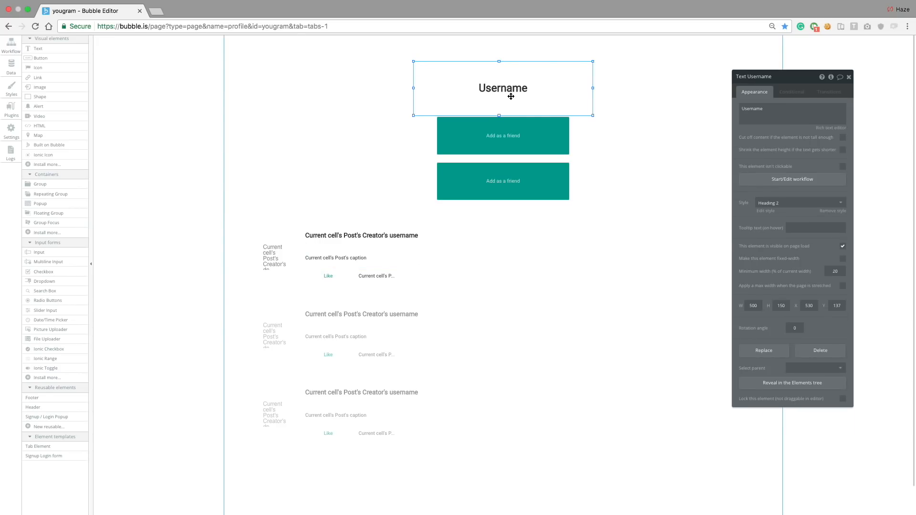
click(371, 146)
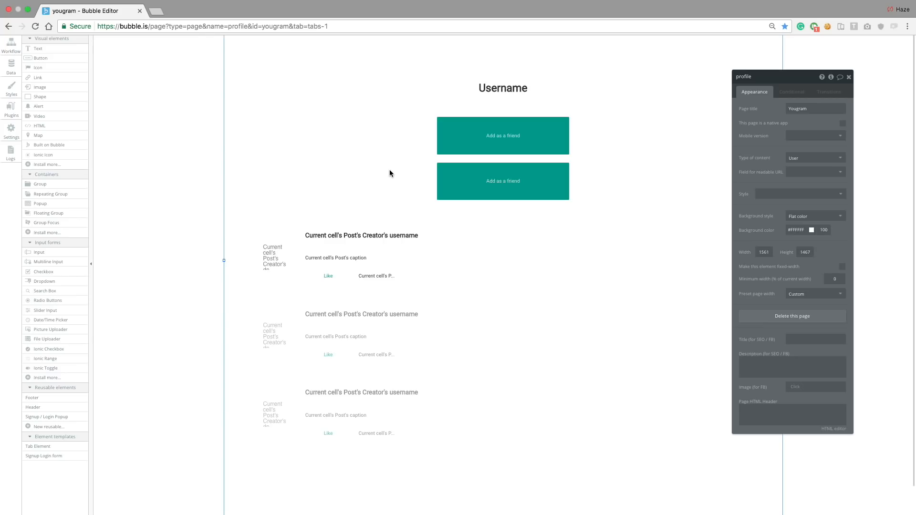
Relabel the lower Add as a friend button as Logout and apply the Info Button style to it
click(470, 185)
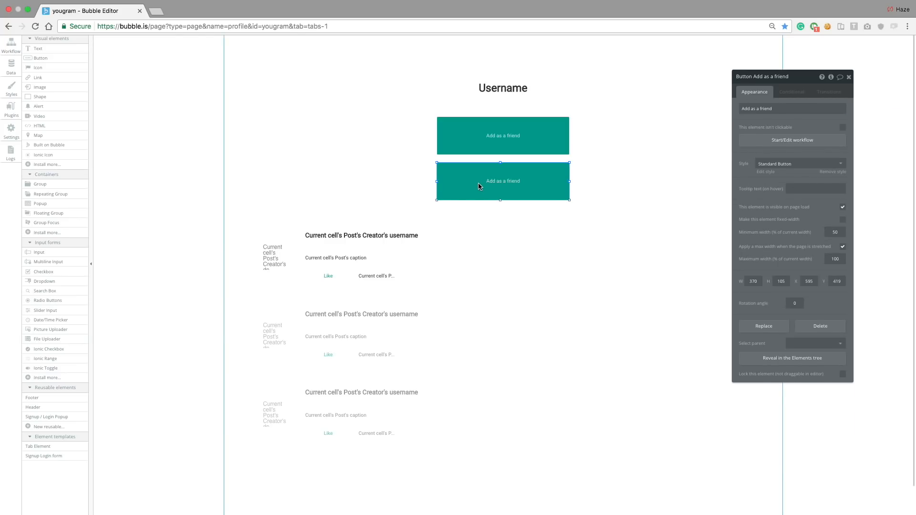
text(L)
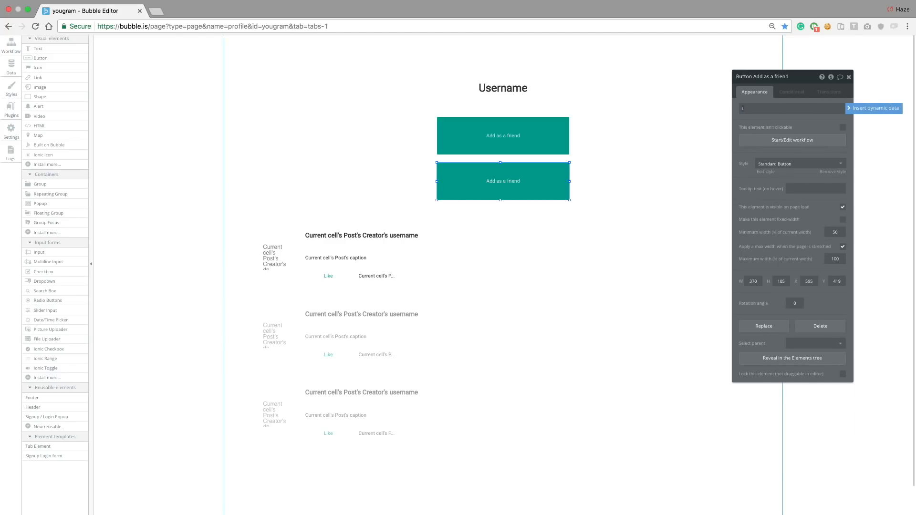
text(ogout)
click(775, 165)
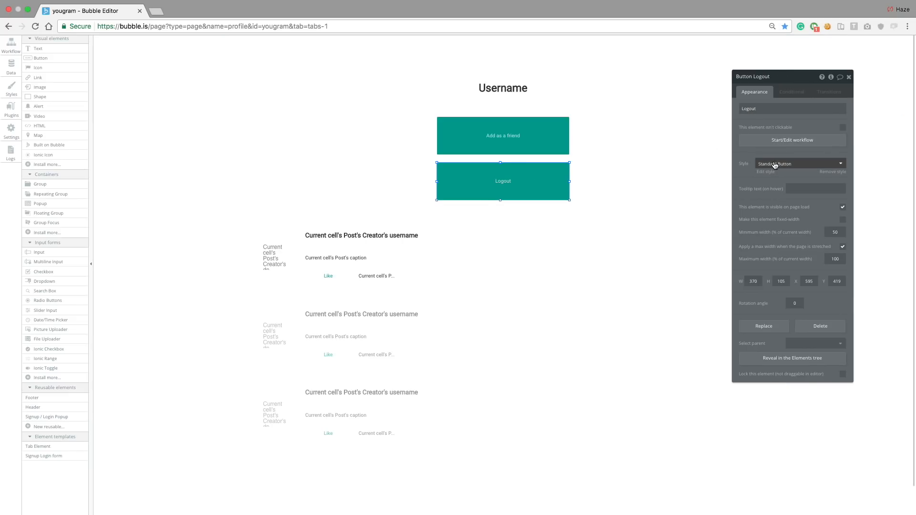
click(773, 197)
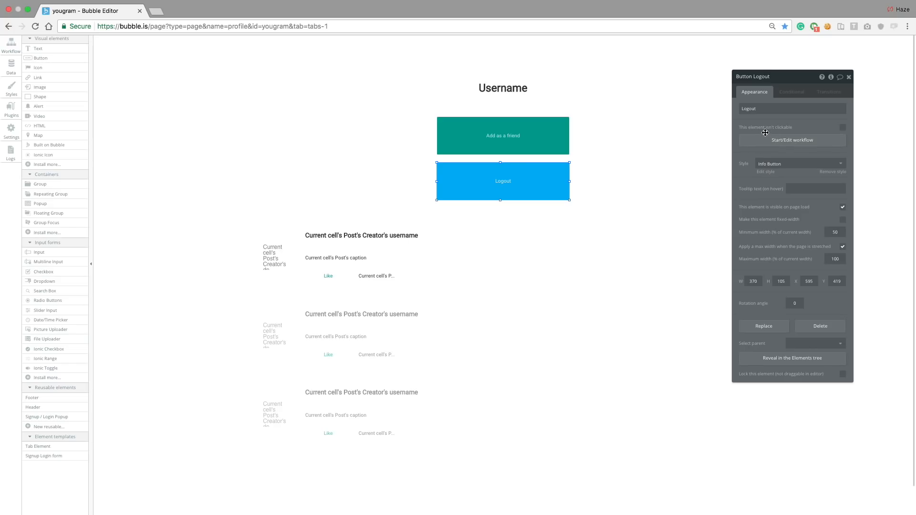
Create a workflow for the Logout button's click with the action Log the user out
click(768, 141)
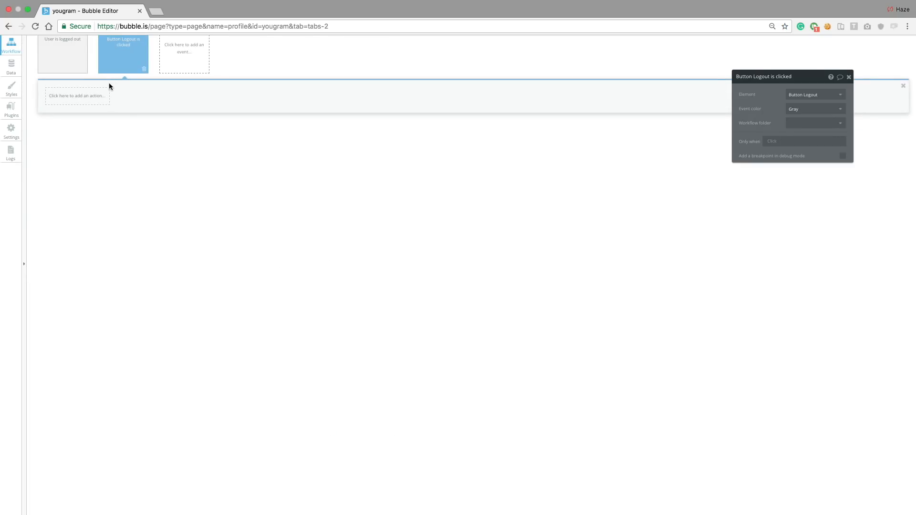
click(77, 97)
click(136, 140)
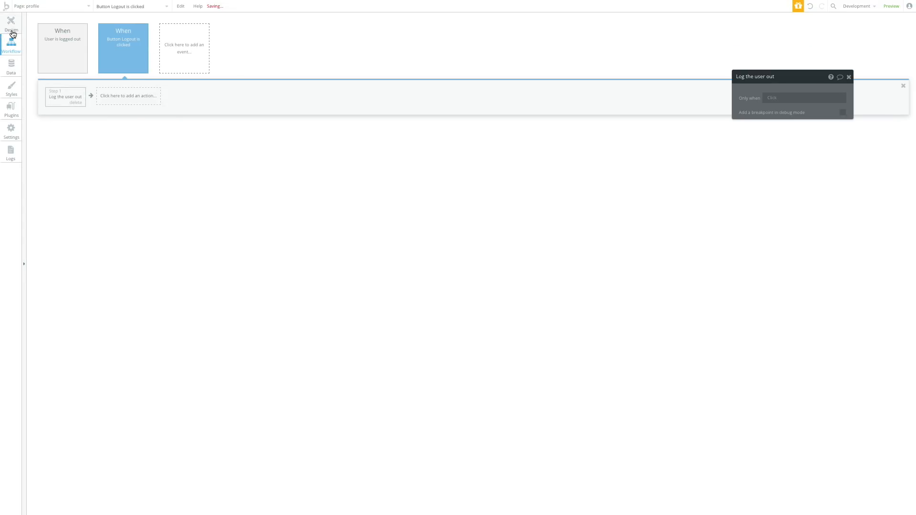
Back in the page design, replace the heading text Username with the dynamic value Current Page User's username
click(11, 30)
click(524, 148)
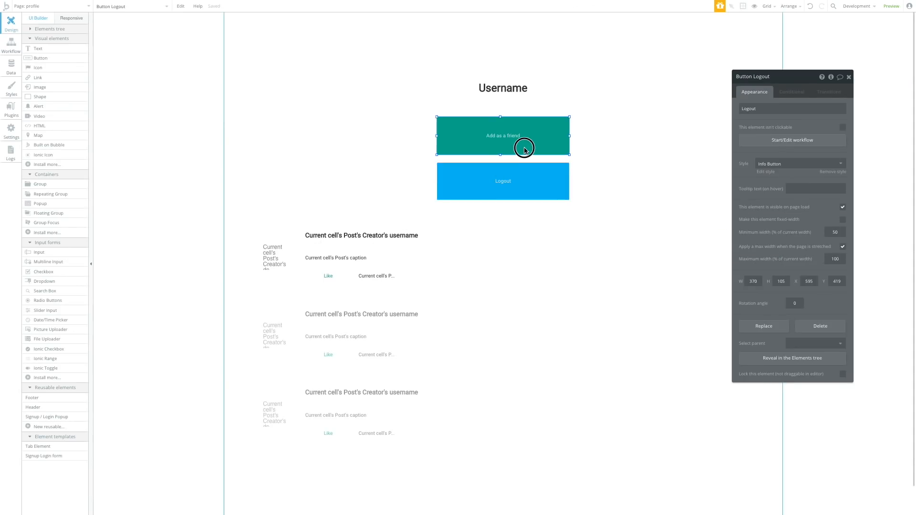
click(546, 105)
double_click(752, 109)
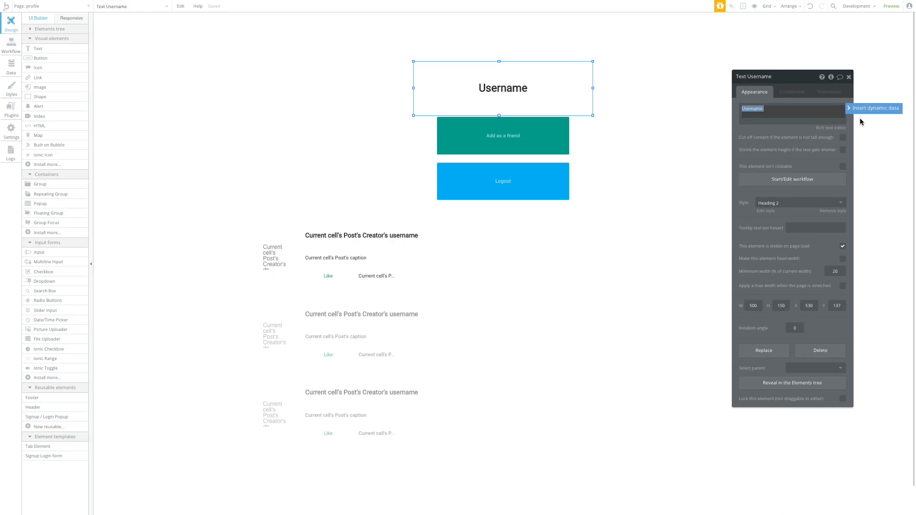
click(858, 110)
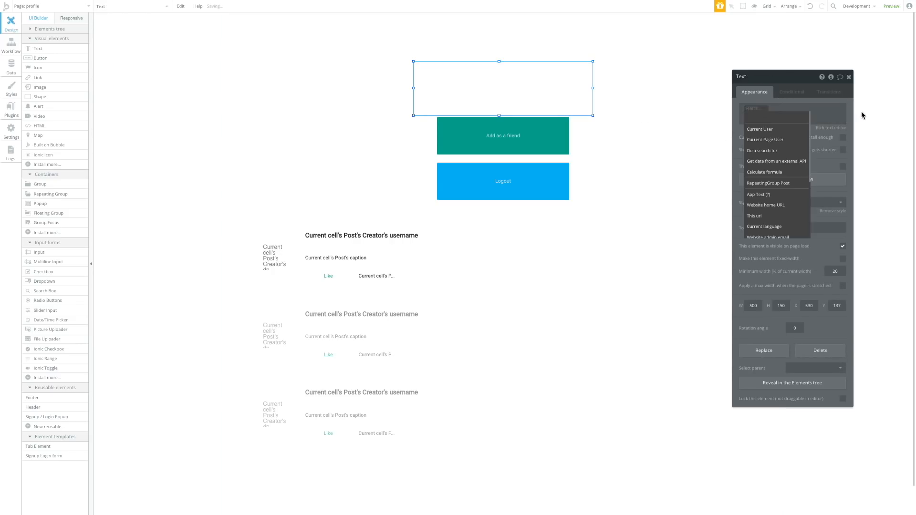
click(771, 145)
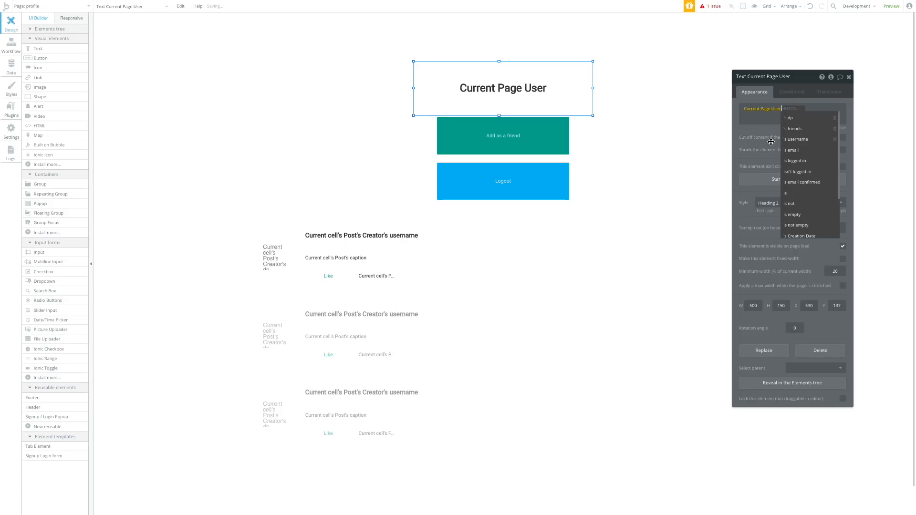
click(804, 142)
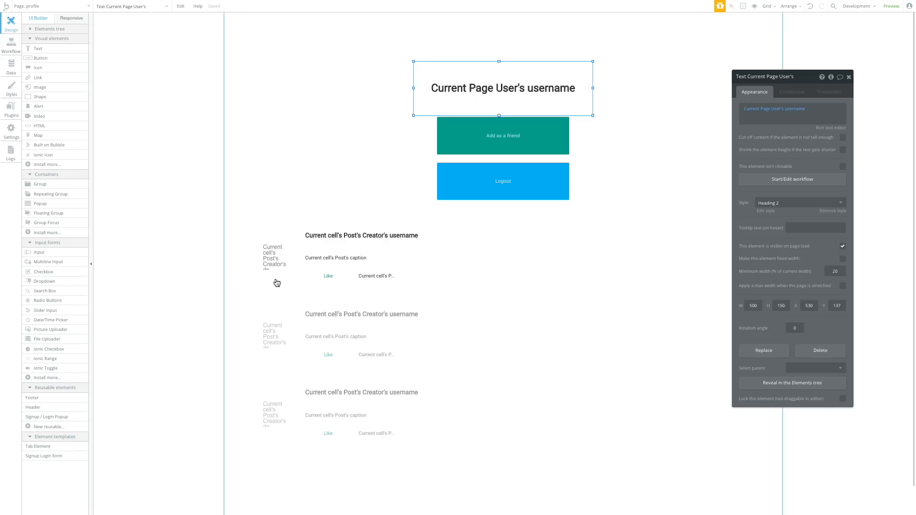
click(375, 238)
click(334, 155)
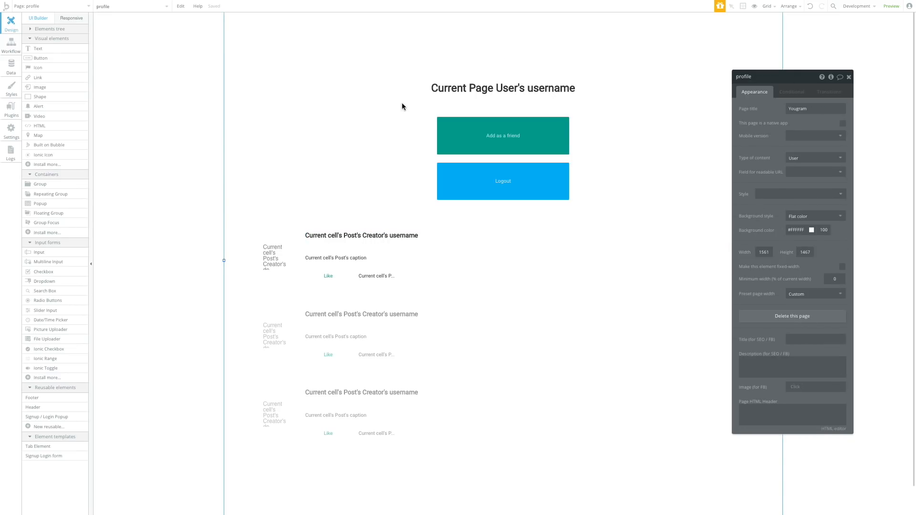
click(52, 7)
click(356, 240)
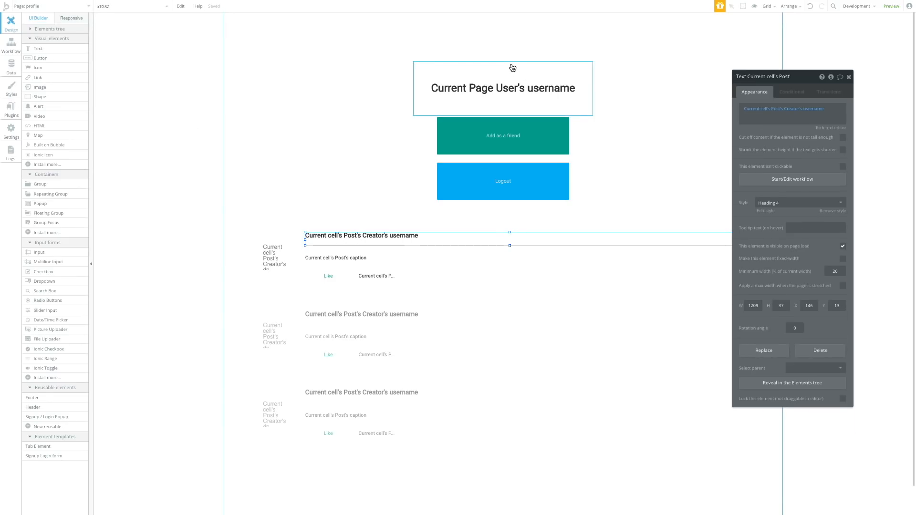
click(492, 85)
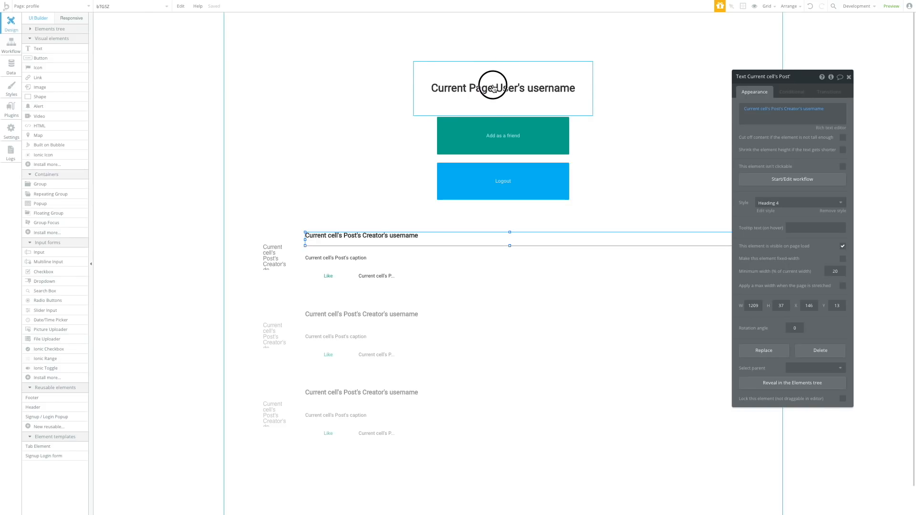
click(350, 189)
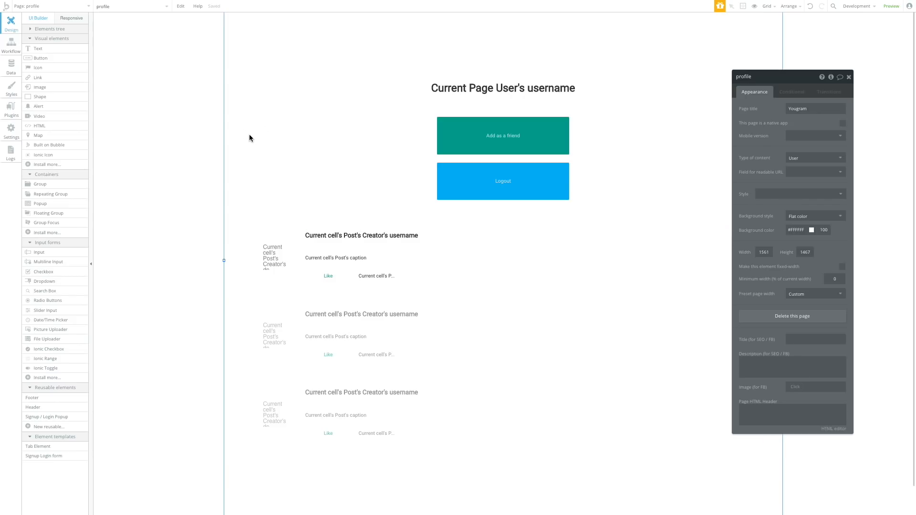
click(61, 8)
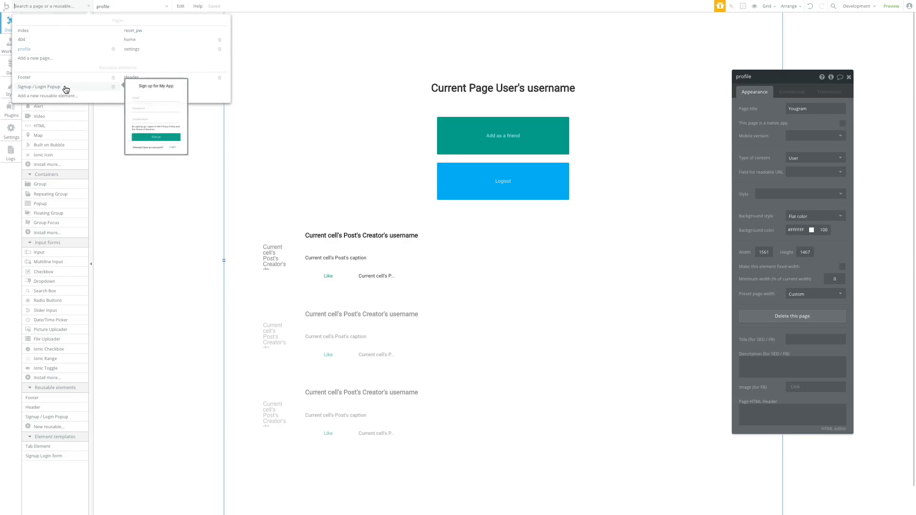
click(72, 31)
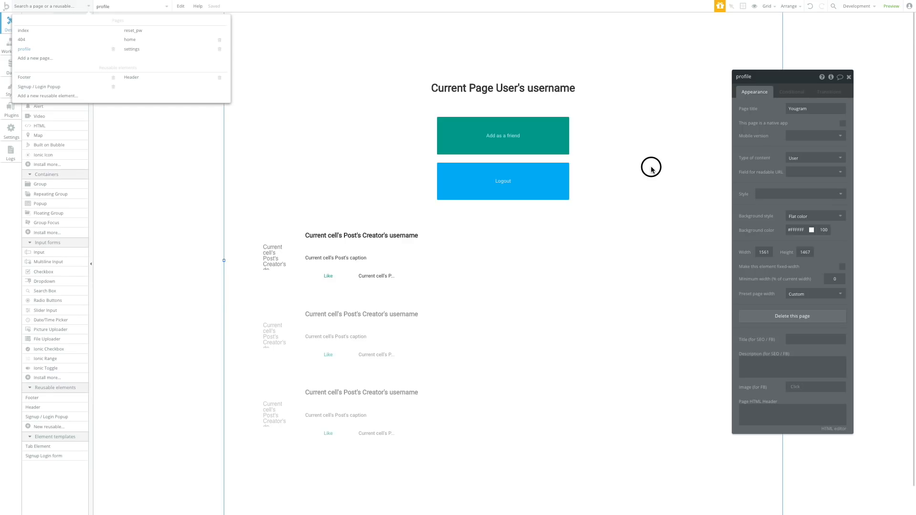
click(652, 168)
Move the Current Page User's username heading slightly upward, away from the Add as a friend button
click(570, 85)
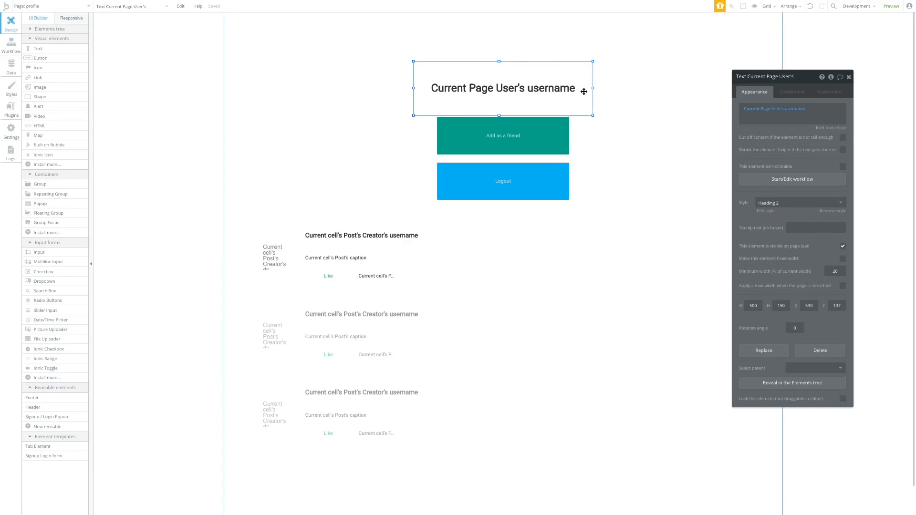
click(564, 99)
double_click(565, 85)
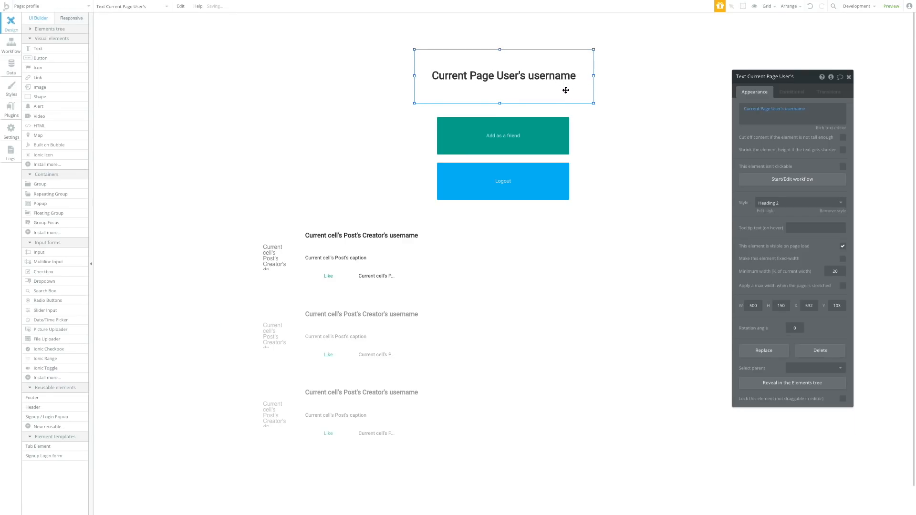
drag(566, 90, 570, 102)
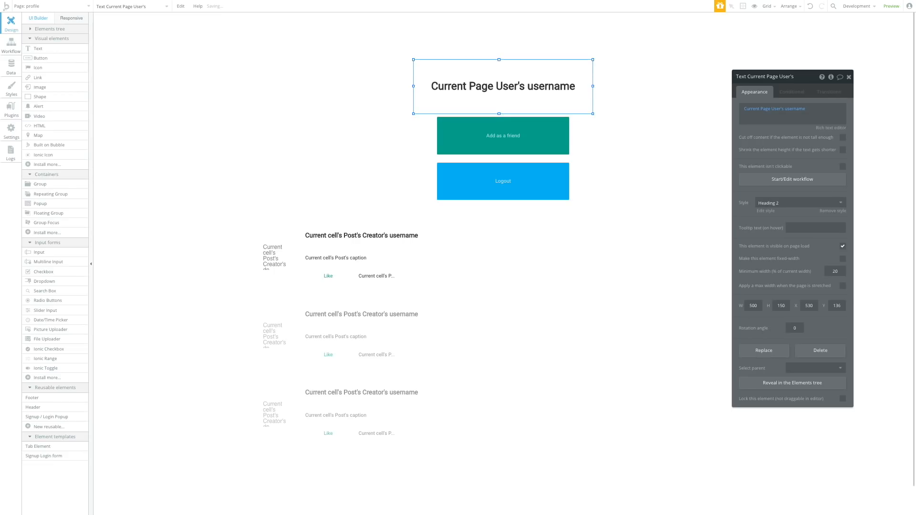
Create a workflow for the Add as a friend button's click with a Make changes to thing action on Current User
click(506, 144)
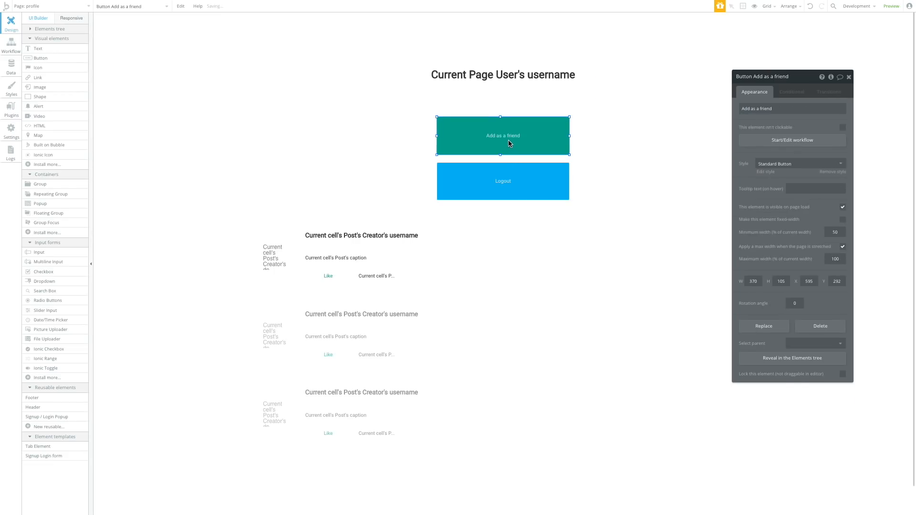
click(790, 139)
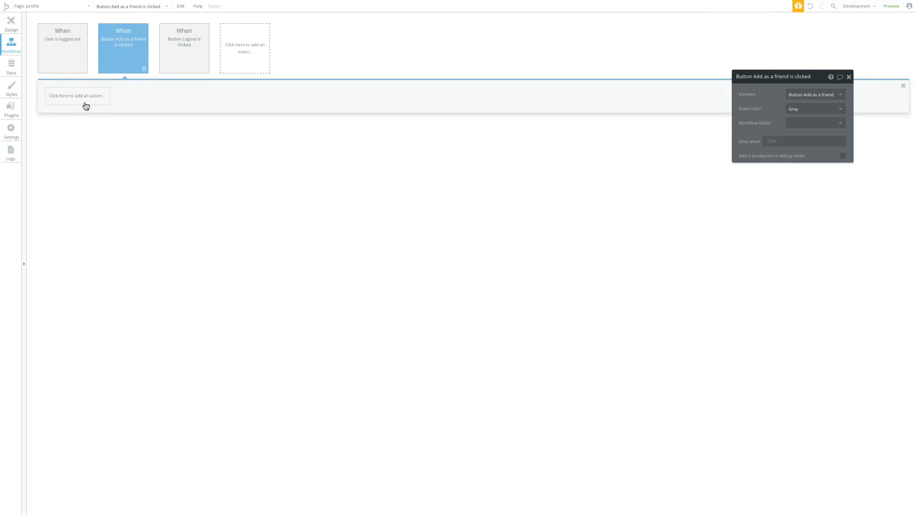
click(84, 102)
mouse_move(88, 135)
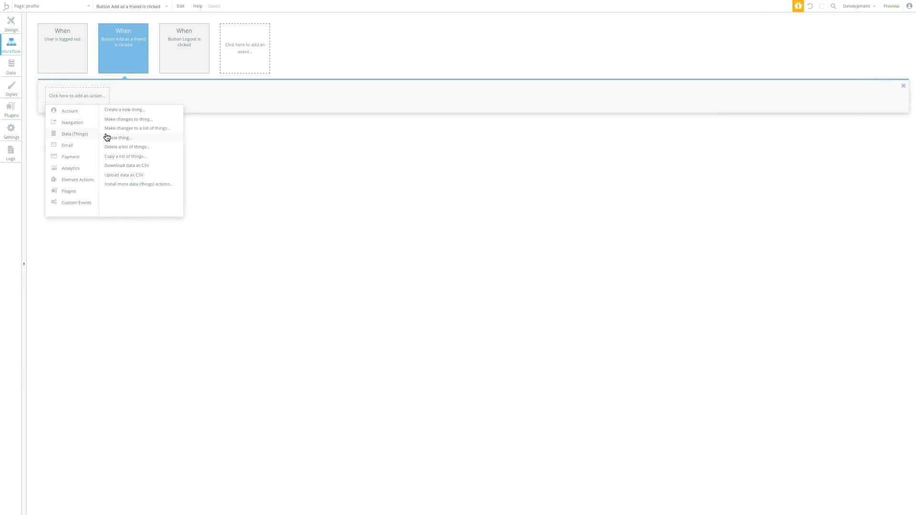
click(126, 119)
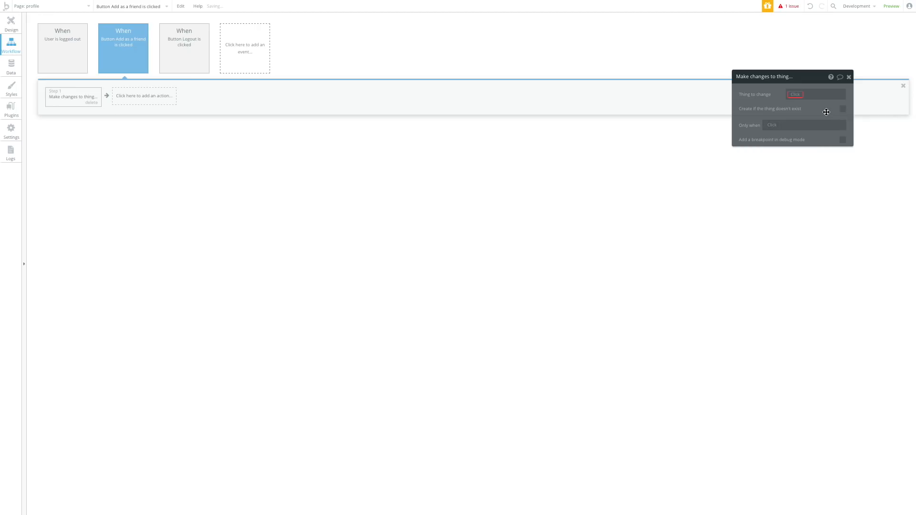
click(796, 95)
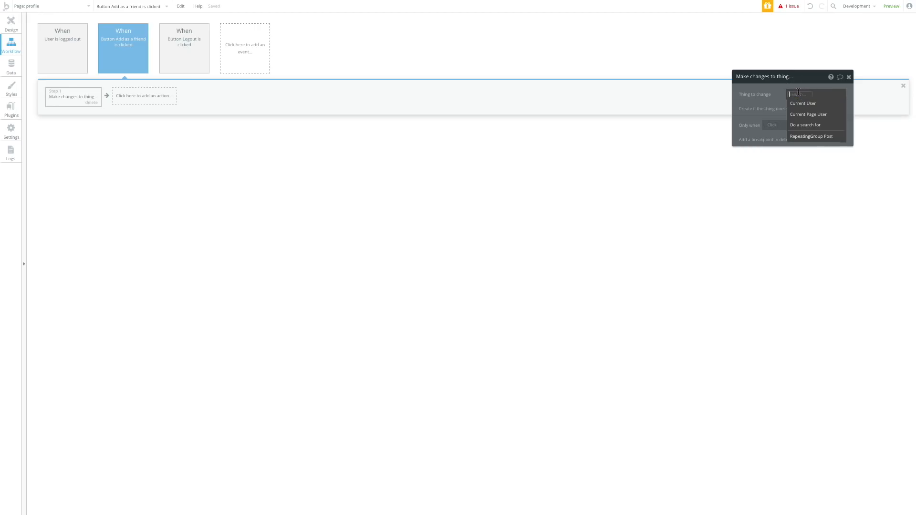
click(802, 104)
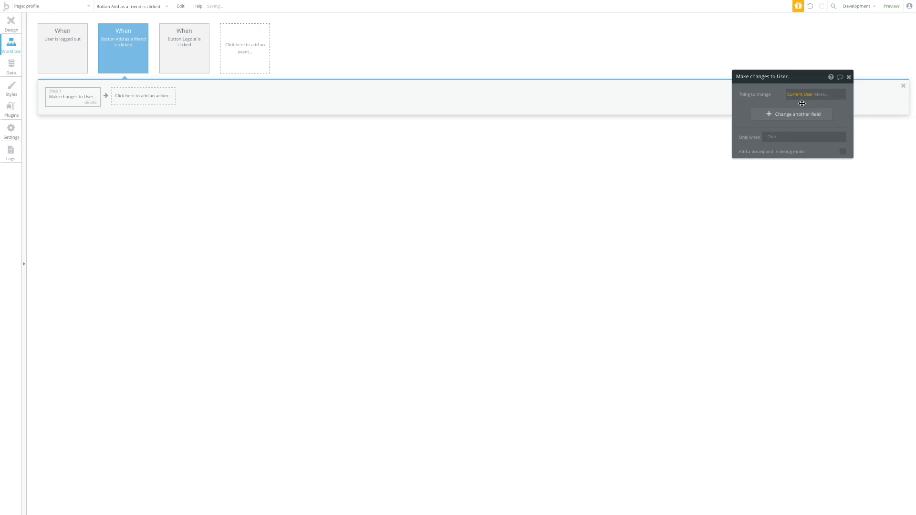
Set the action to change the friends field by adding Current Page User to the list
click(801, 114)
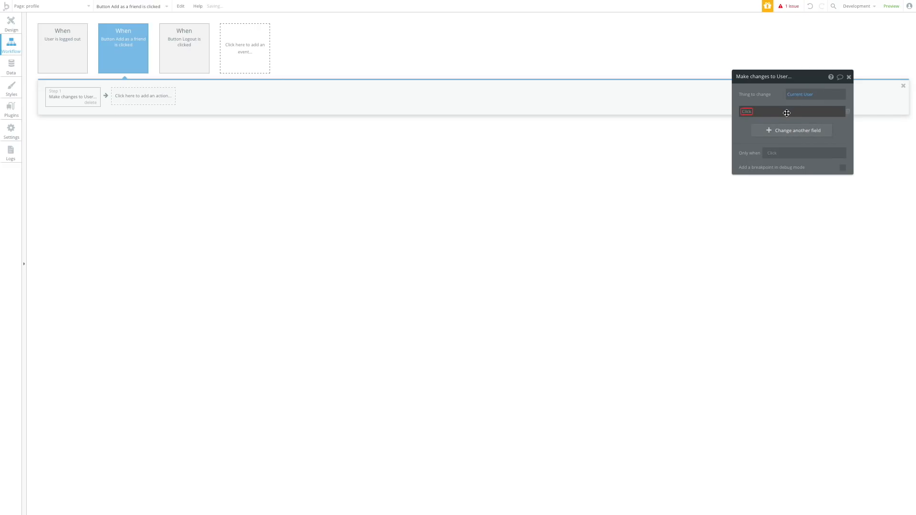
click(751, 114)
click(754, 135)
click(765, 117)
click(766, 130)
click(773, 111)
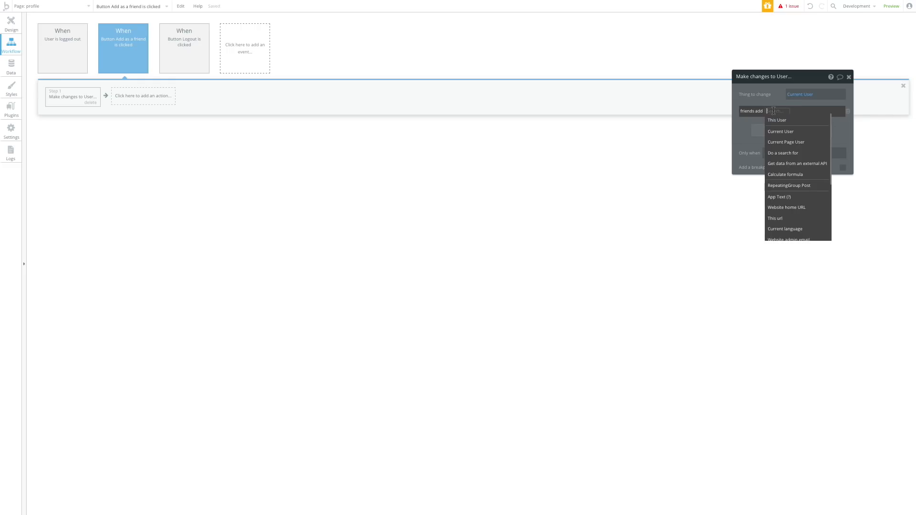
click(790, 141)
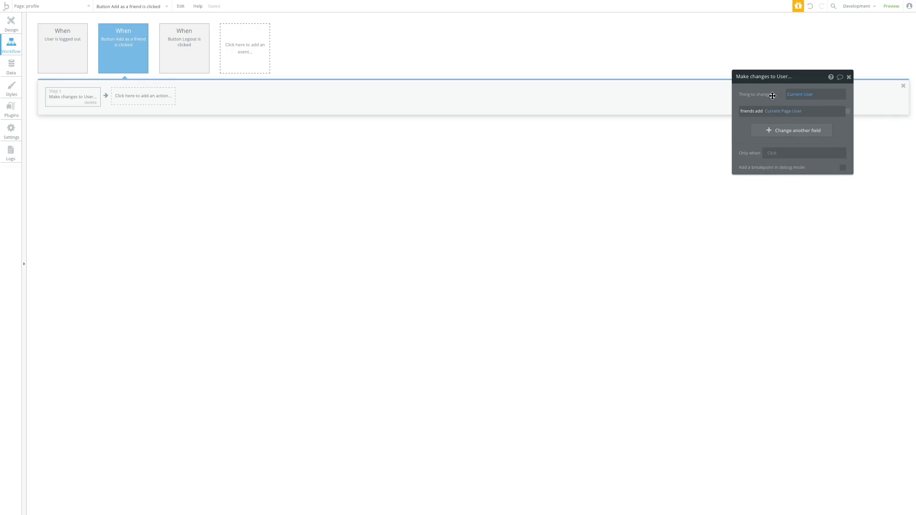
Back in the page design, define another condition for the Add as a friend button and open its expression for editing
click(11, 24)
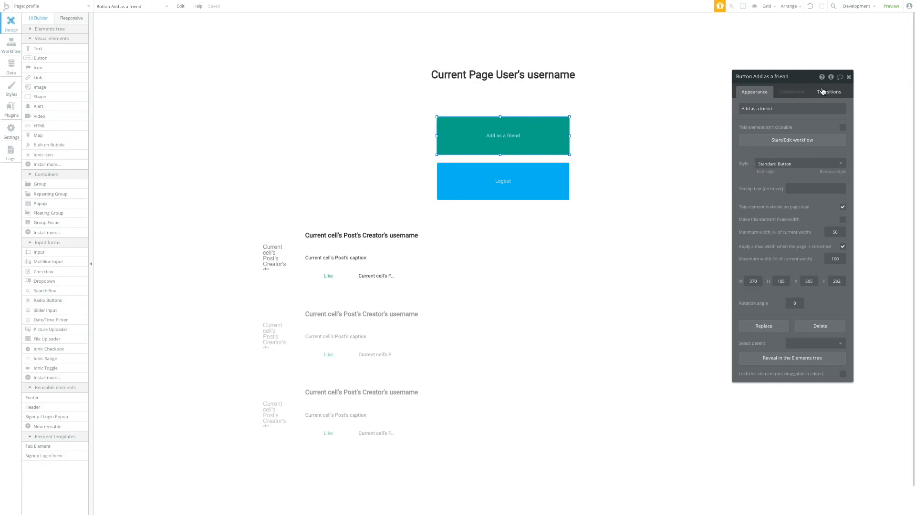
click(795, 91)
click(786, 266)
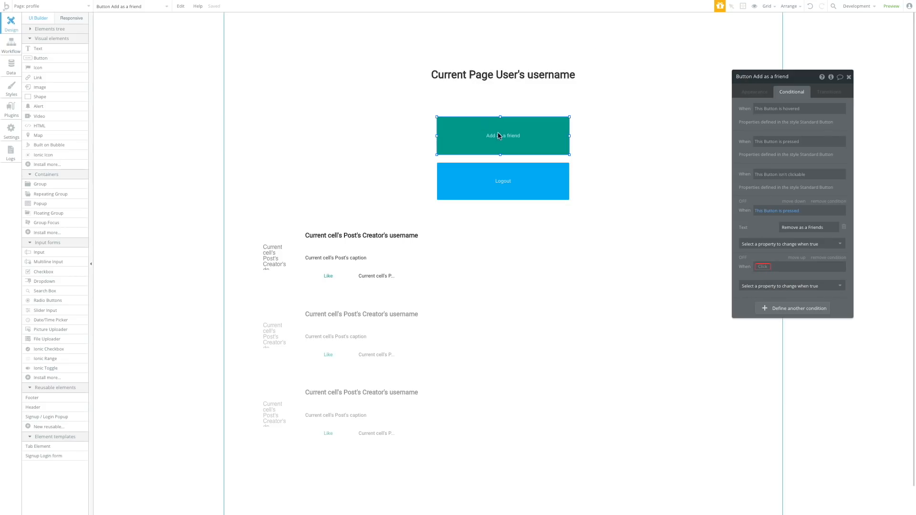
click(762, 266)
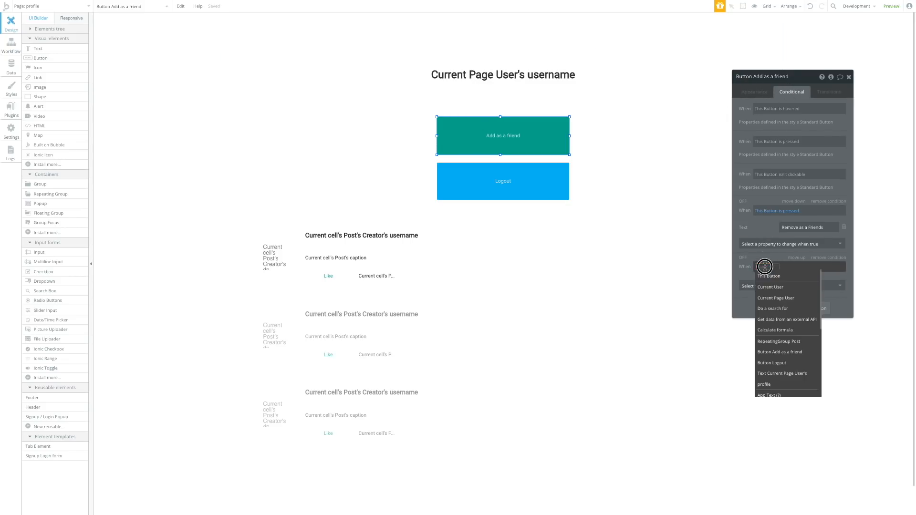
click(777, 289)
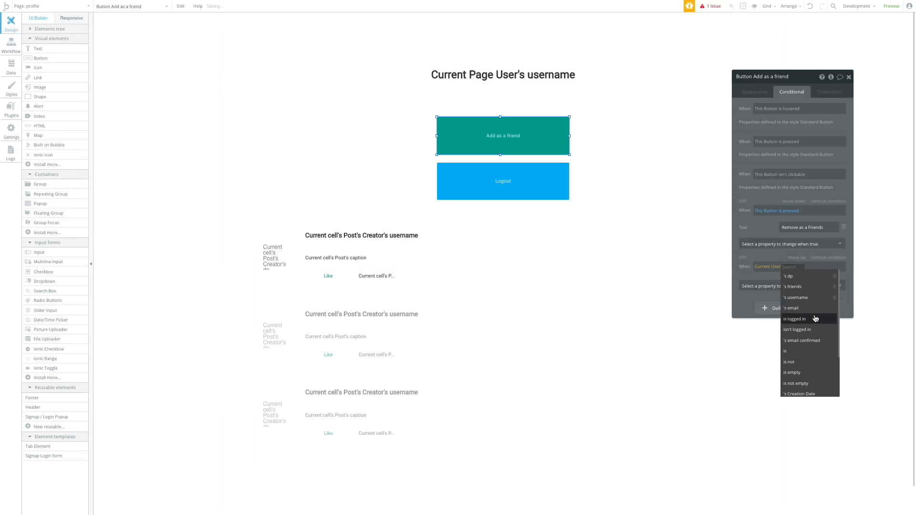
scroll(808, 351, down, 1)
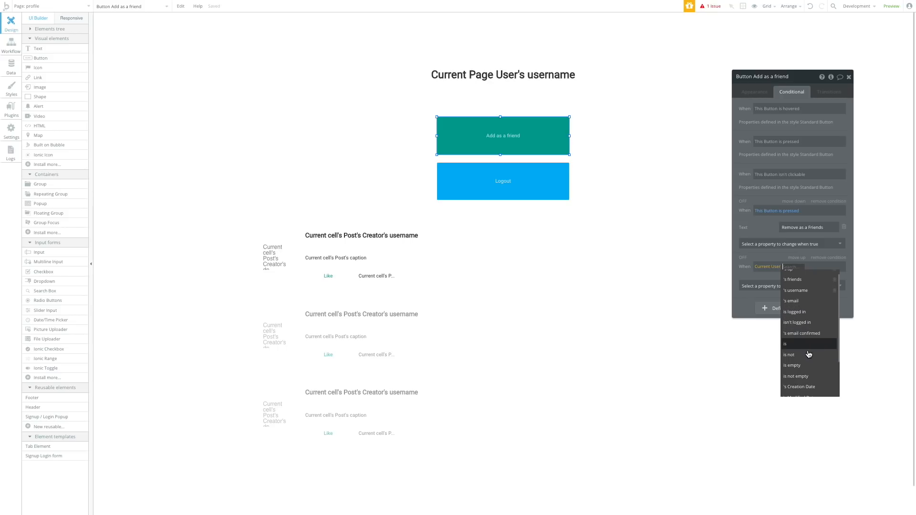
scroll(808, 353, up, 1)
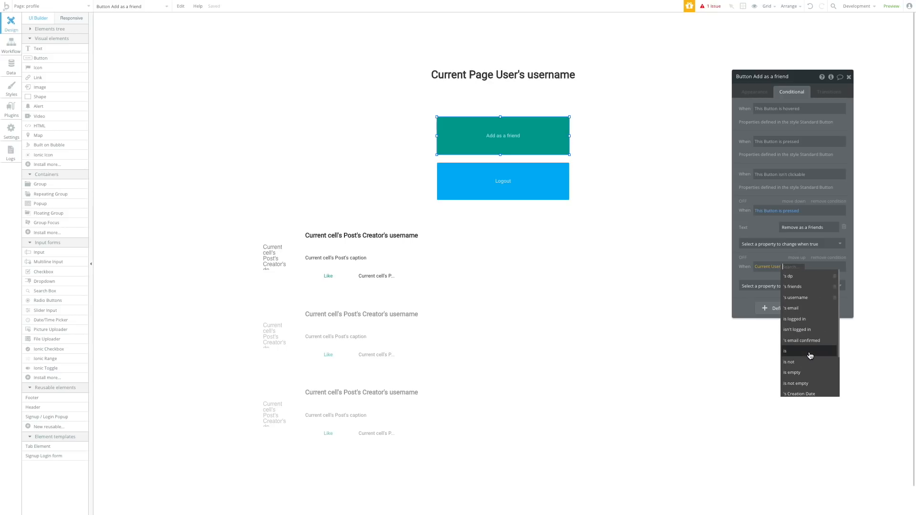
key(BackSpace)
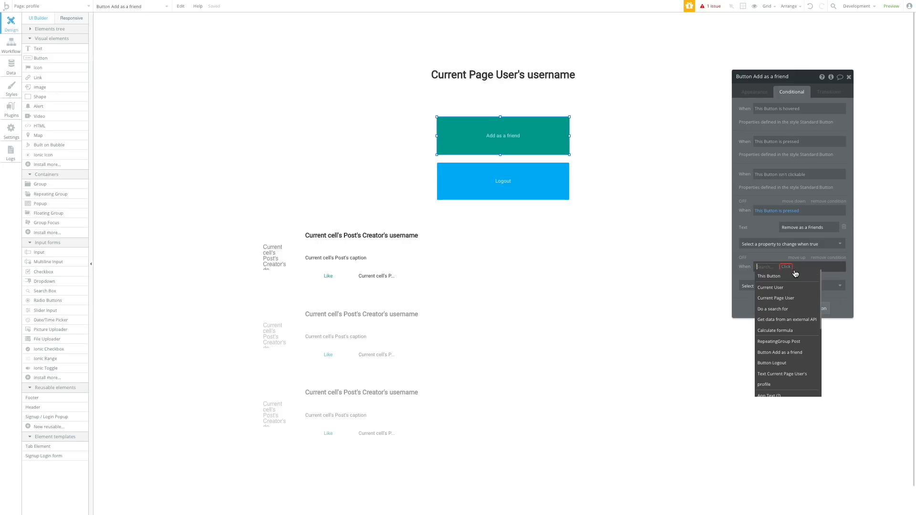
Set the new condition's expression to Current Page User is not Current User
click(778, 298)
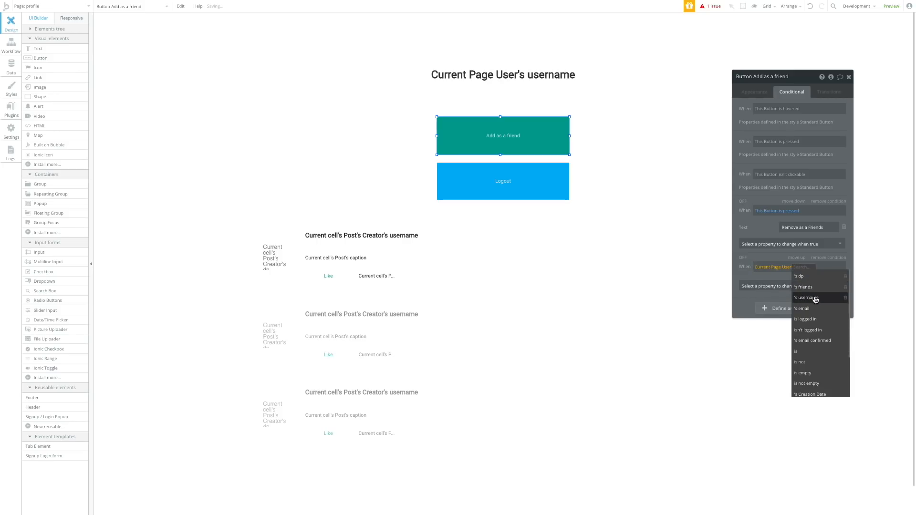
scroll(818, 358, down, 3)
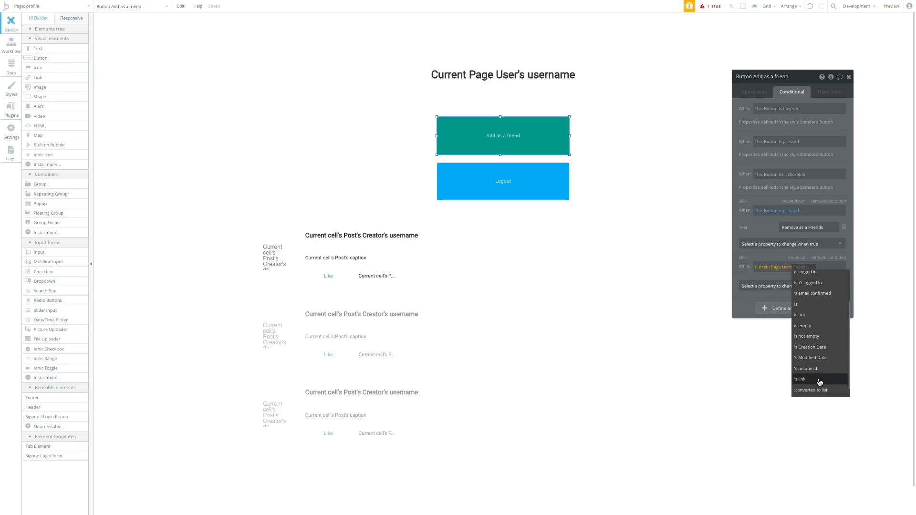
scroll(814, 365, up, 3)
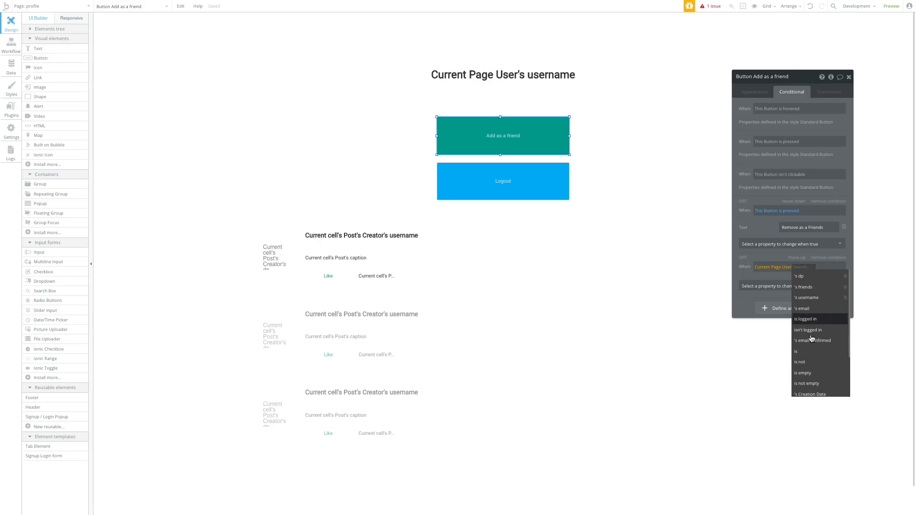
scroll(813, 348, down, 3)
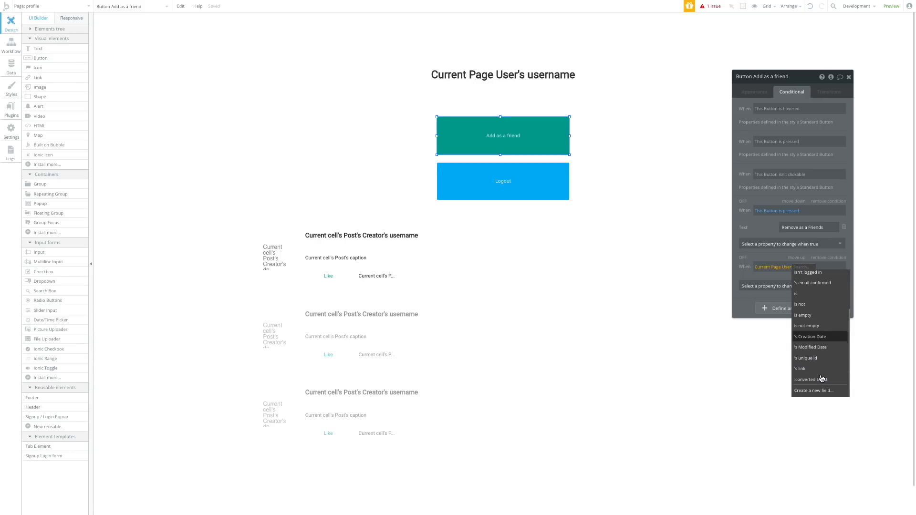
scroll(814, 351, up, 3)
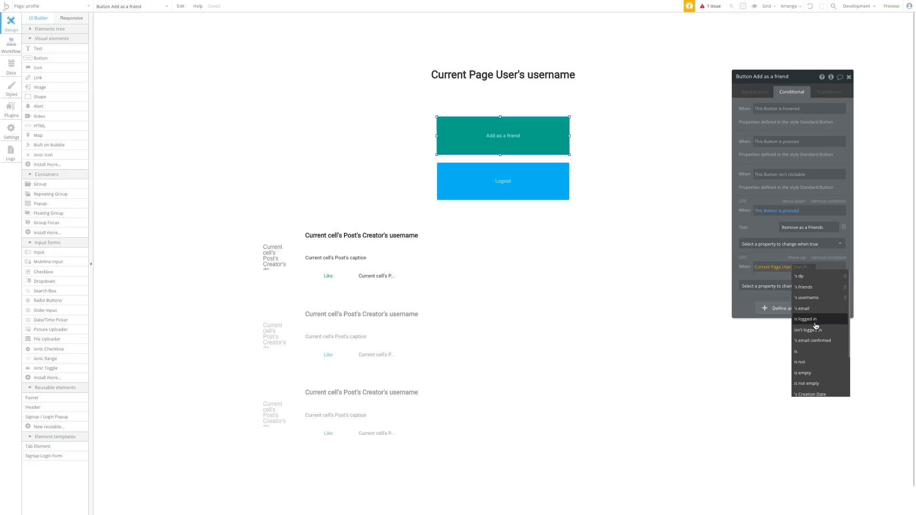
scroll(818, 349, down, 1)
click(815, 347)
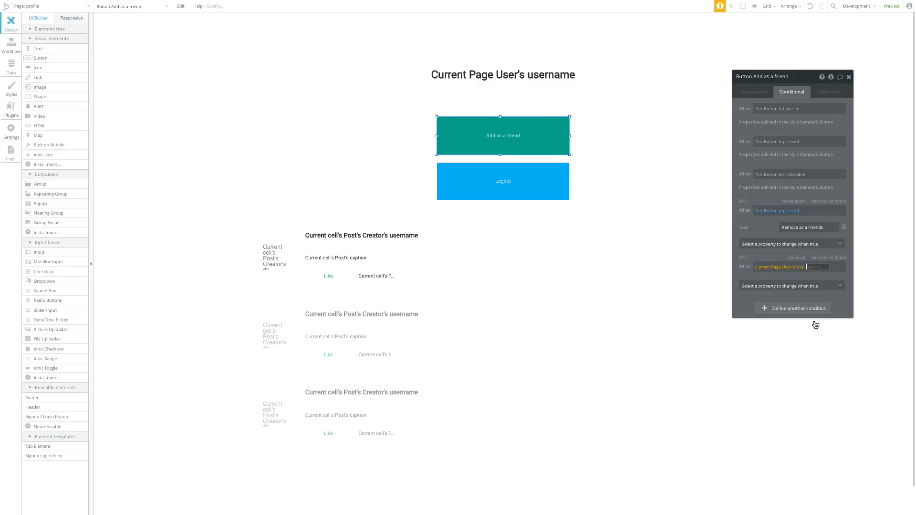
click(818, 289)
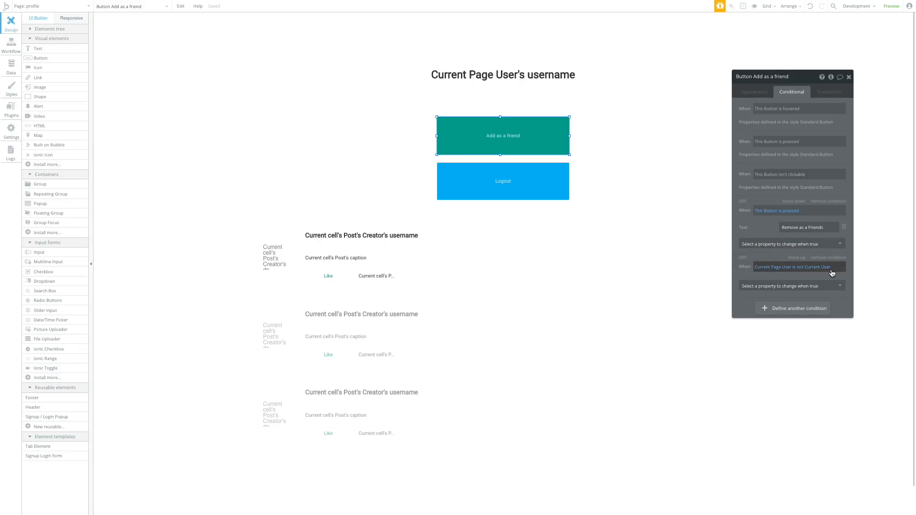
Add the properties This element is visible and This element isn't clickable to the Current Page User is not Current User condition
click(784, 286)
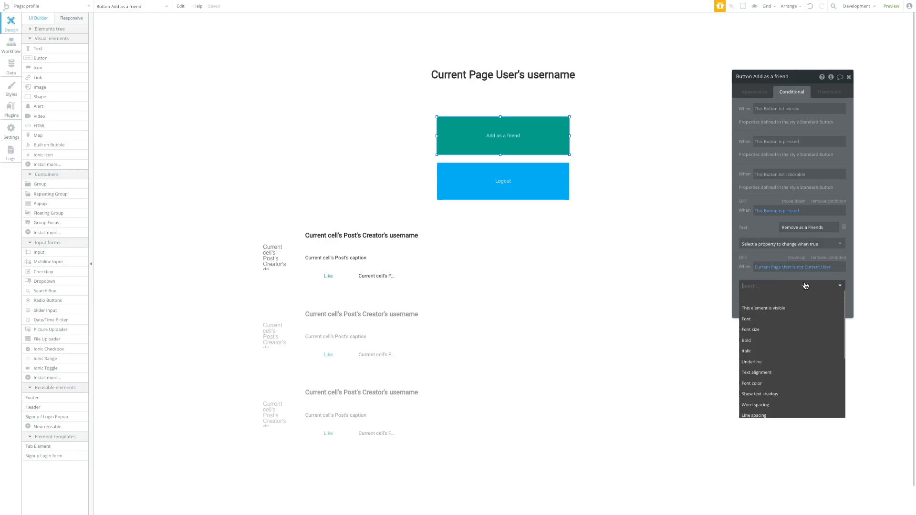
click(779, 308)
click(834, 285)
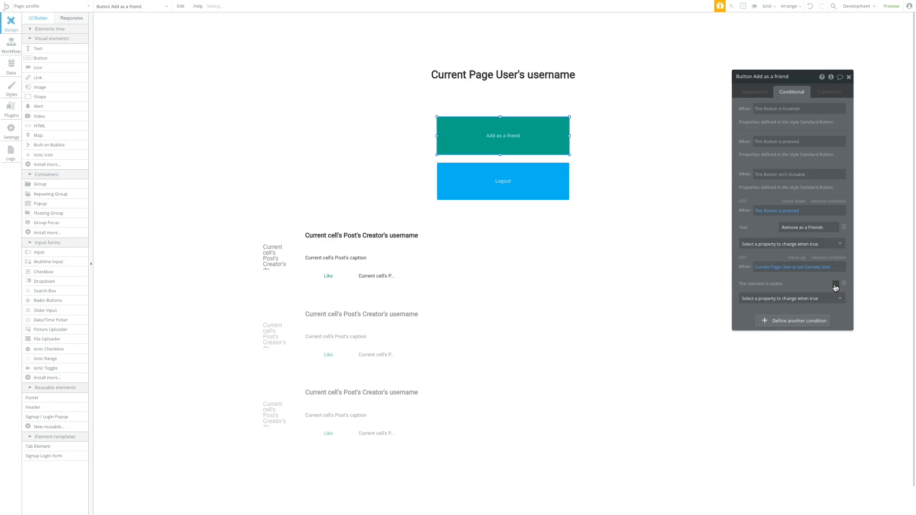
click(810, 298)
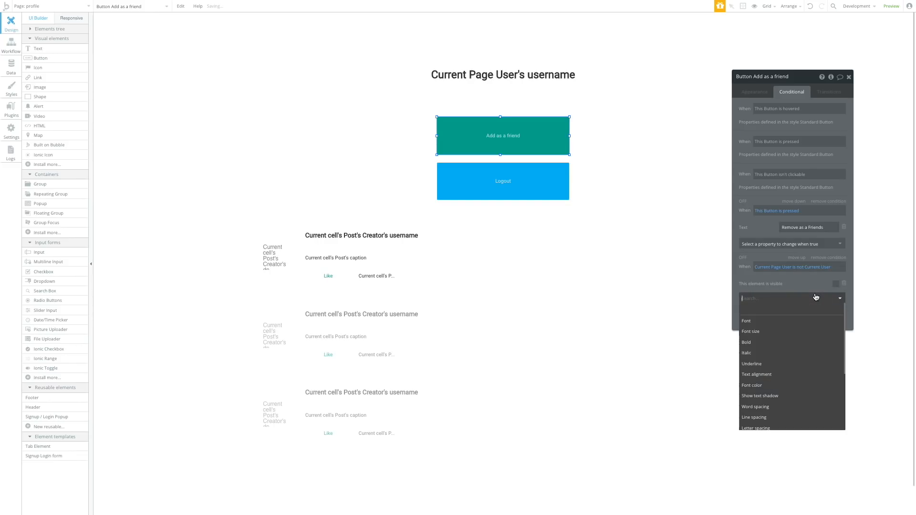
scroll(782, 410, down, 5)
click(771, 424)
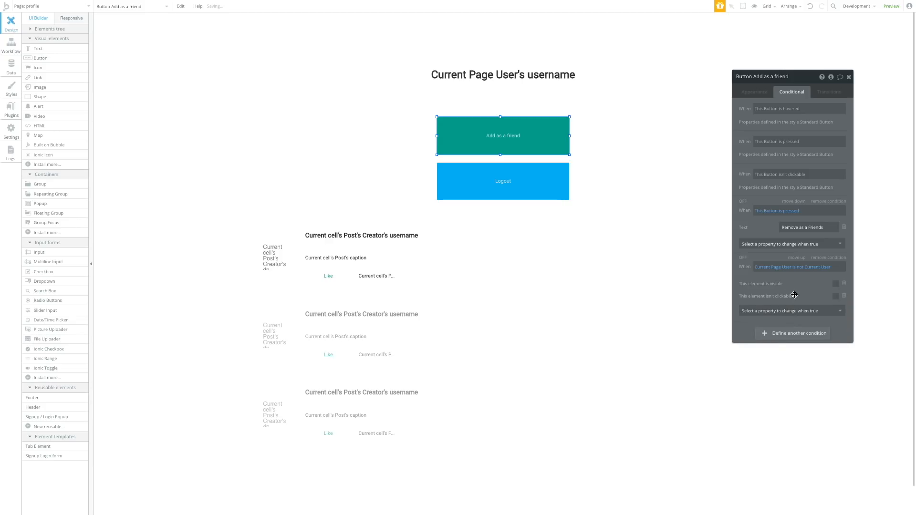
click(834, 296)
click(754, 92)
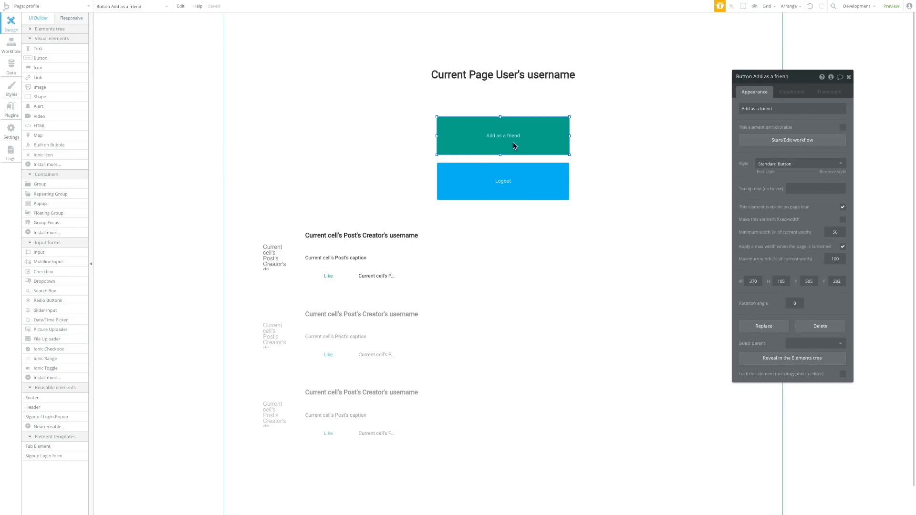
click(551, 166)
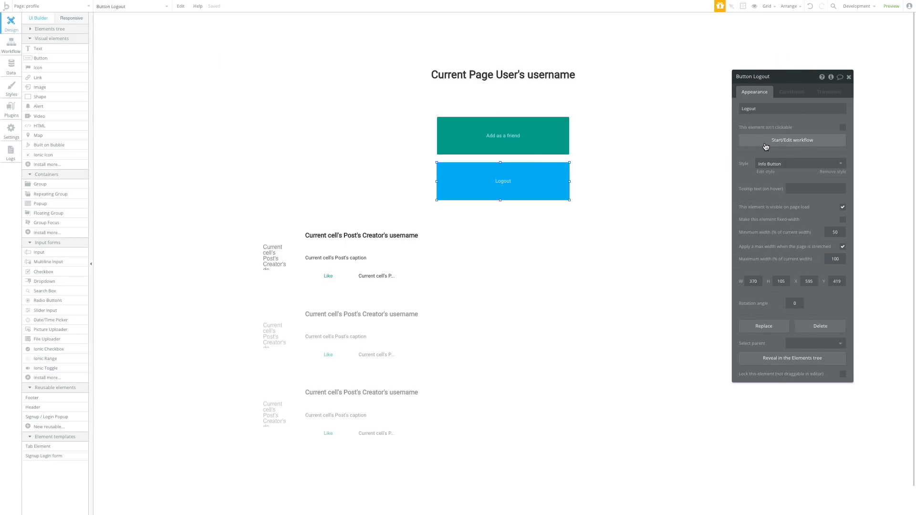
click(789, 93)
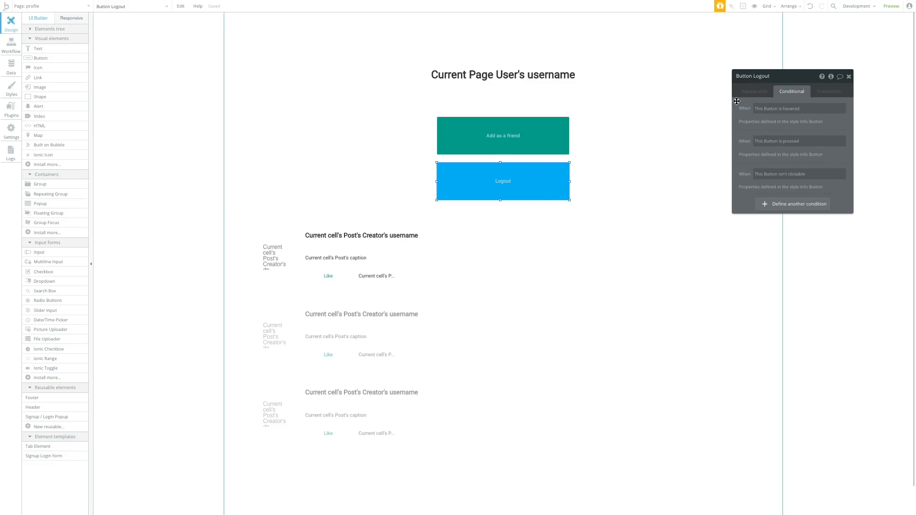
click(753, 92)
Arrange the buttons side by side below the username heading, Add as a friend at about X 386 and Logout at about X 824, both at Y 298
click(491, 136)
drag(491, 177, 640, 136)
drag(521, 136, 448, 136)
drag(593, 143, 527, 144)
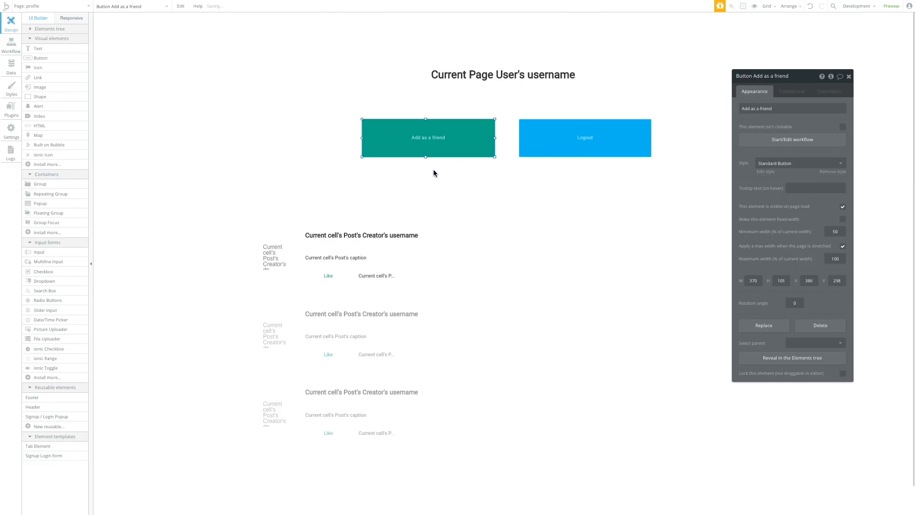
click(434, 173)
click(445, 152)
click(511, 75)
click(588, 156)
scroll(462, 434, down, 2)
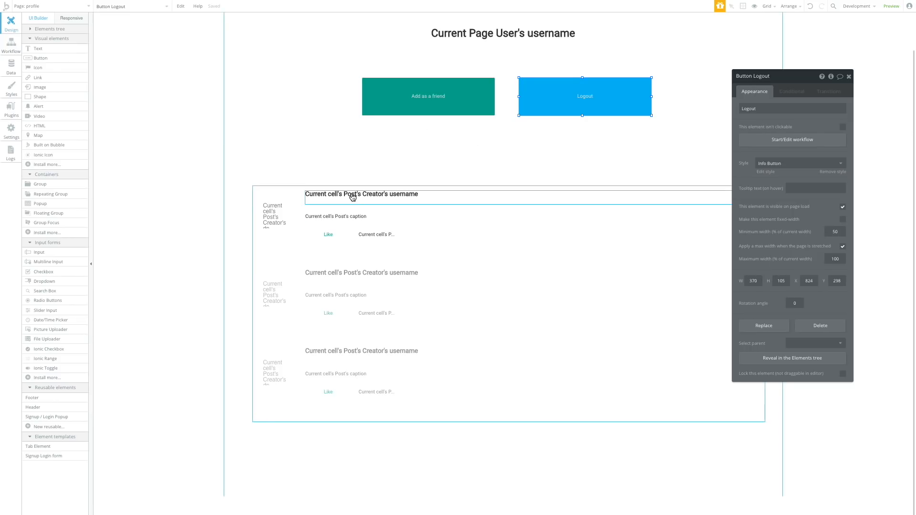
click(374, 129)
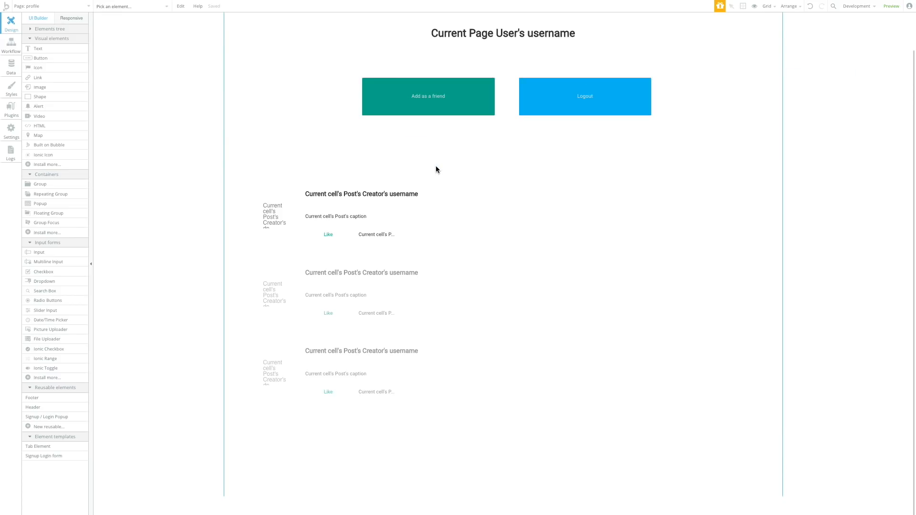
click(360, 195)
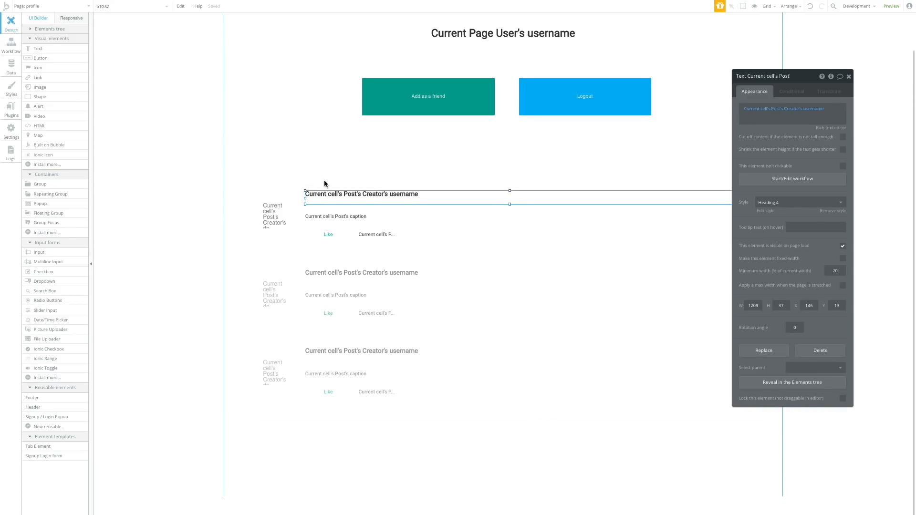
click(795, 179)
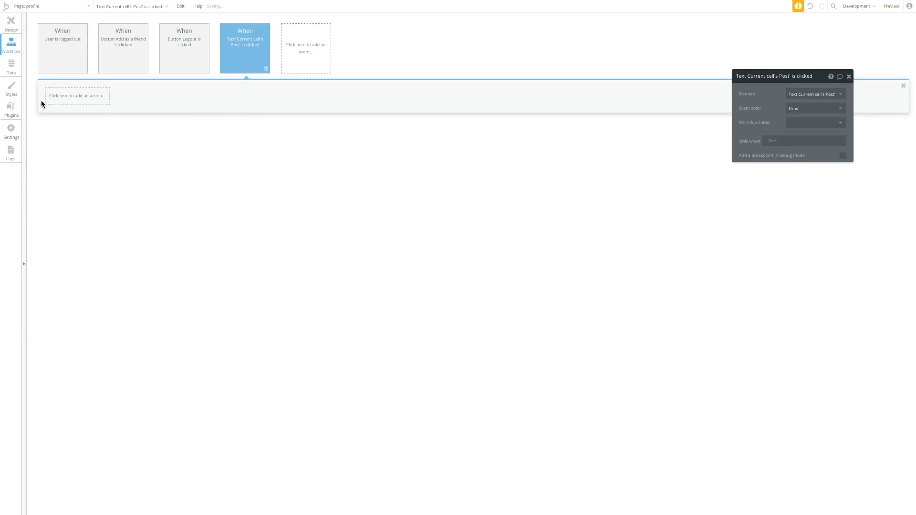
click(265, 69)
click(11, 24)
On the home page, create a click workflow for the Creator's username text in the first post cell
click(47, 6)
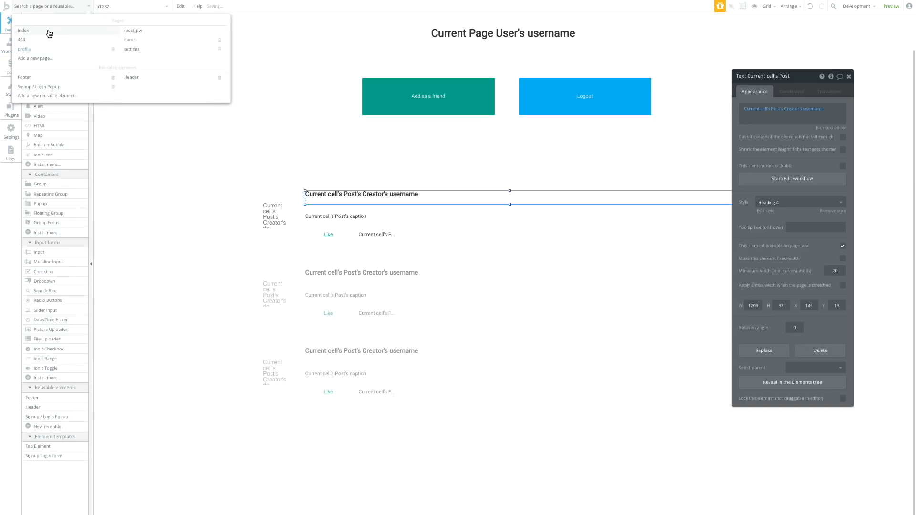
click(130, 41)
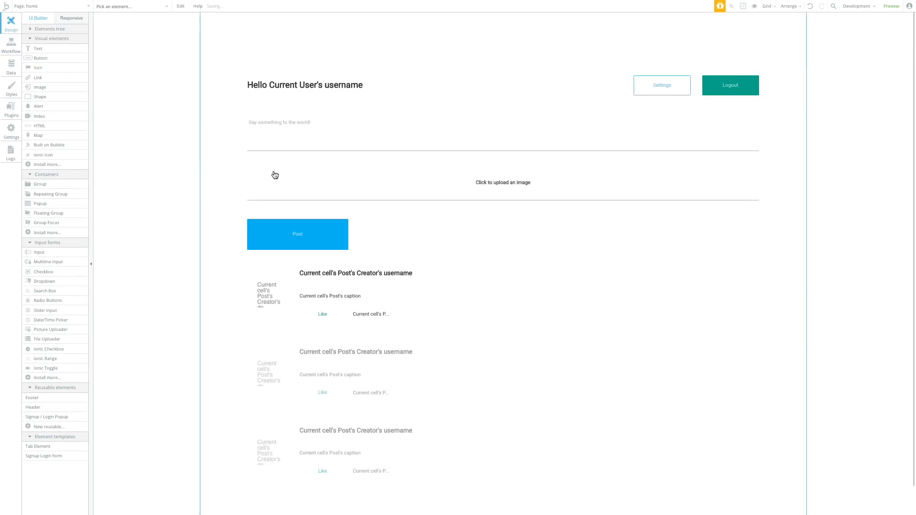
double_click(317, 278)
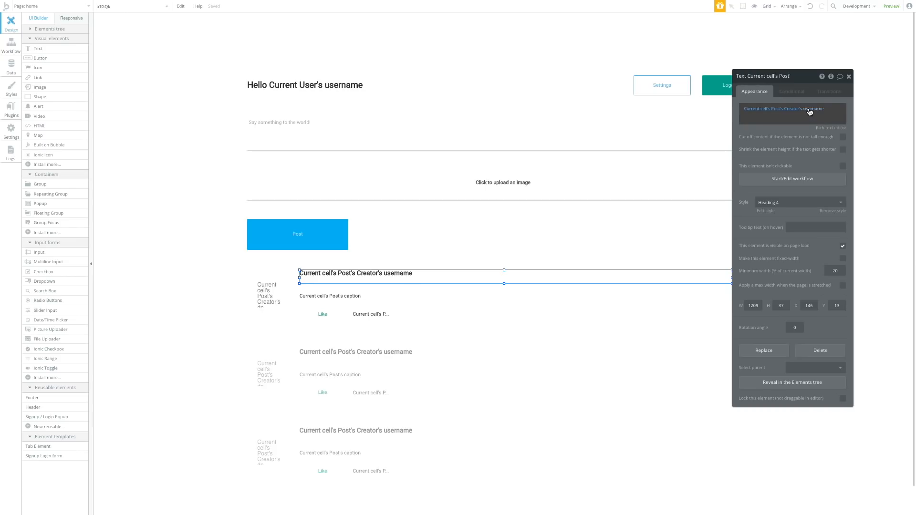
click(786, 179)
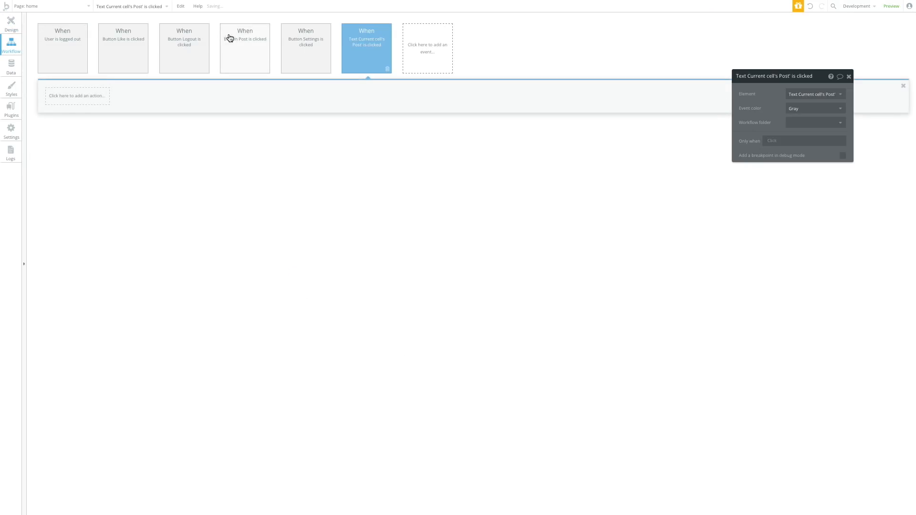
click(11, 24)
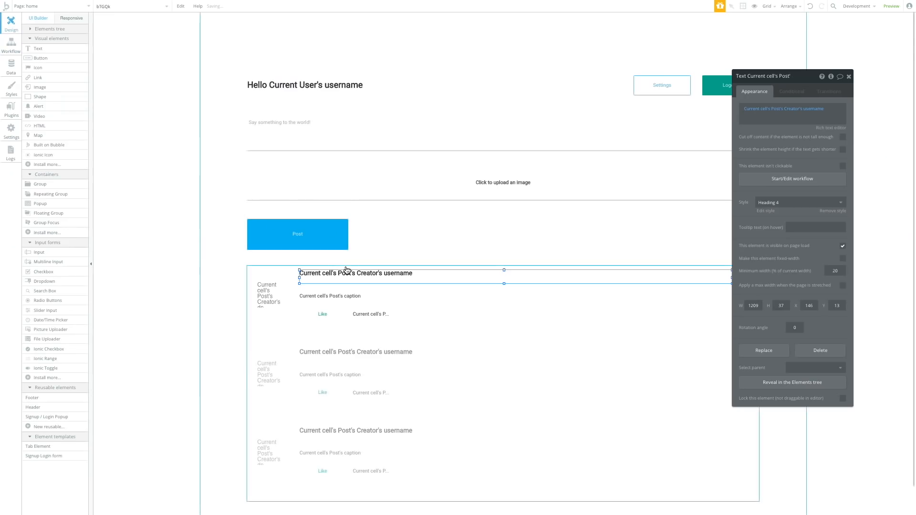
click(11, 48)
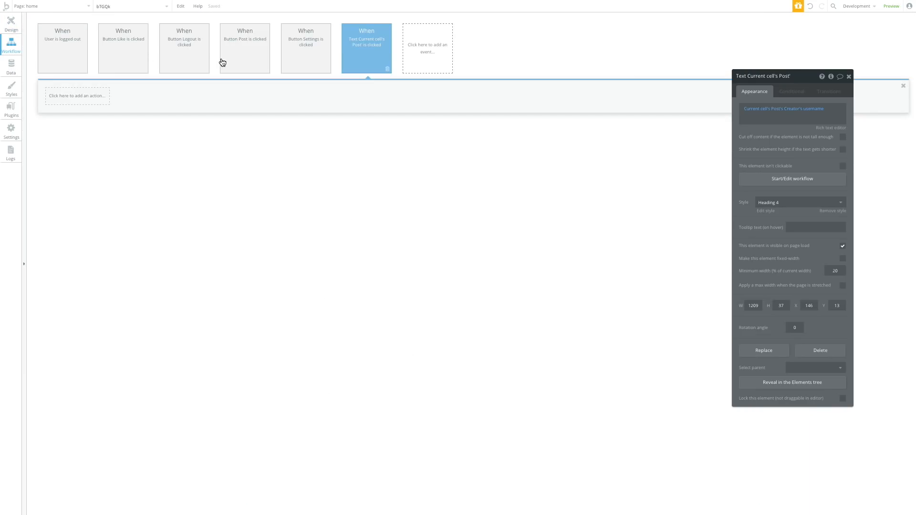
Add a Go to page action to the username text's click workflow with profile as the destination
click(86, 110)
mouse_move(76, 125)
click(117, 109)
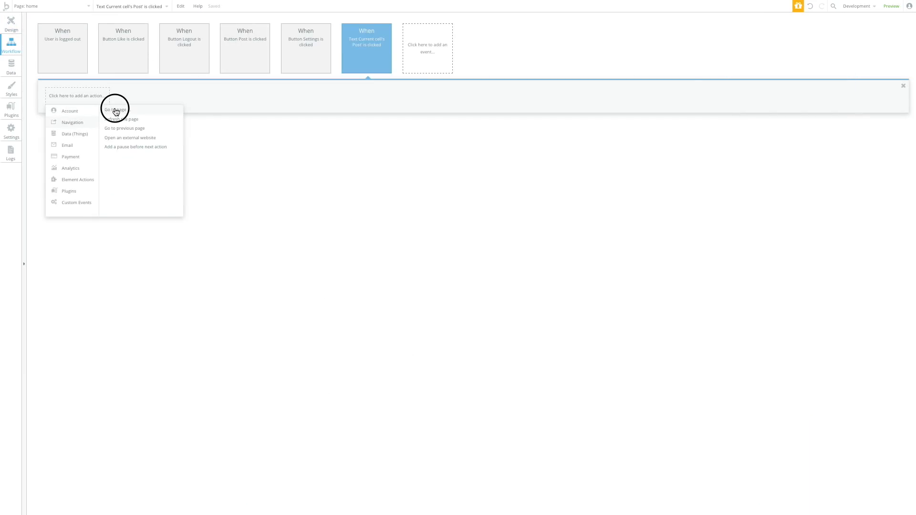
click(810, 96)
click(829, 148)
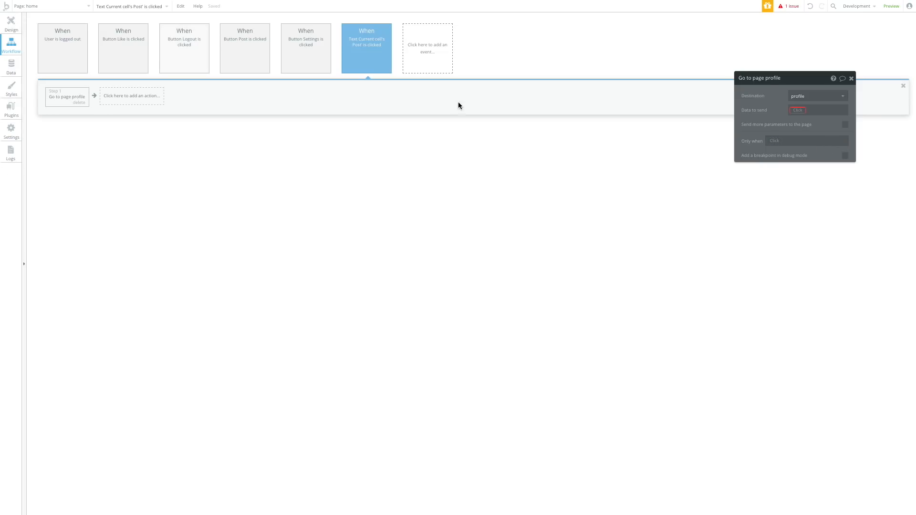
Set the data sent by the username text's Go to page action to Current cell's Post's Creator
click(797, 111)
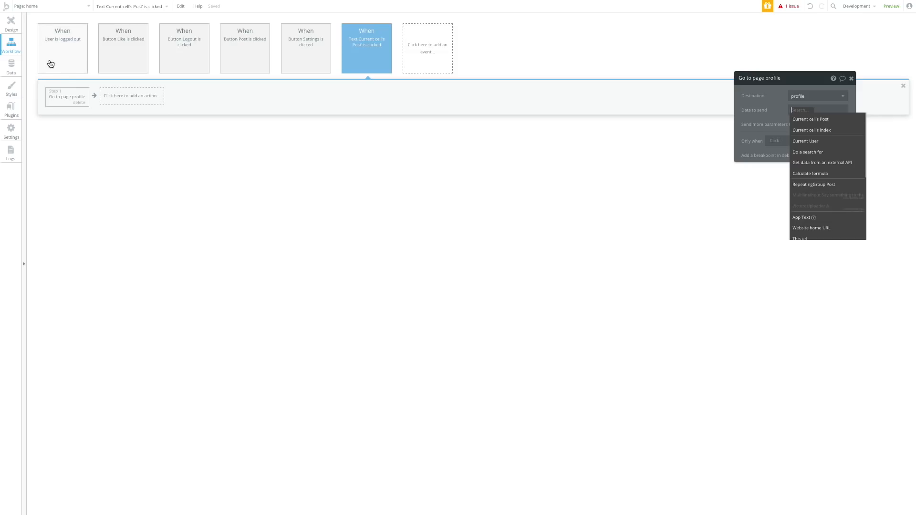
click(11, 23)
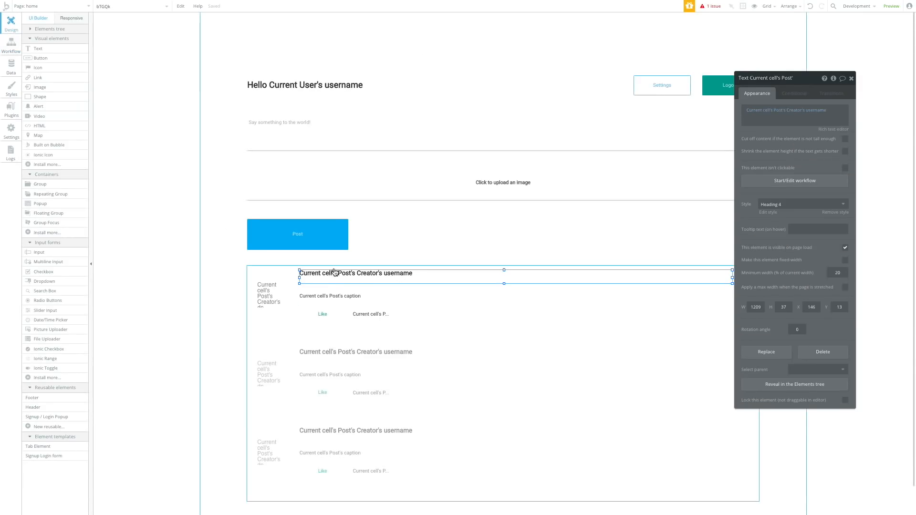
click(11, 45)
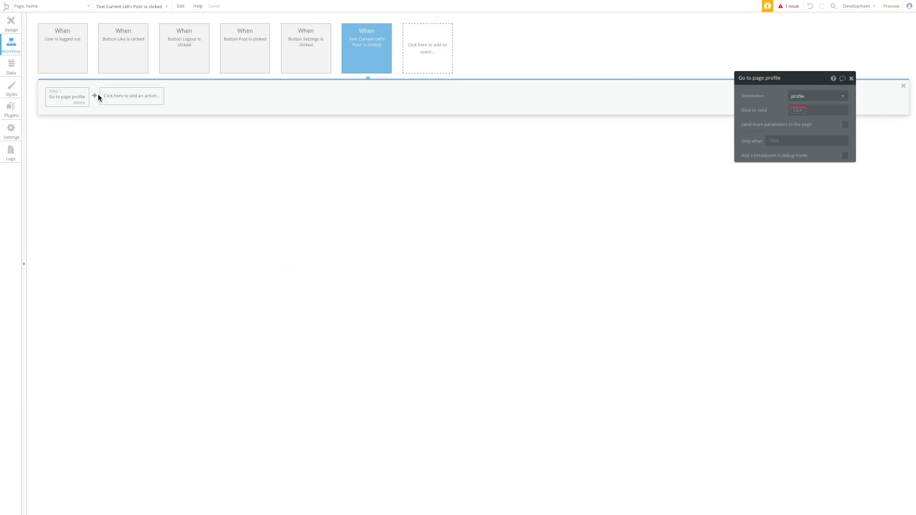
click(835, 114)
click(801, 116)
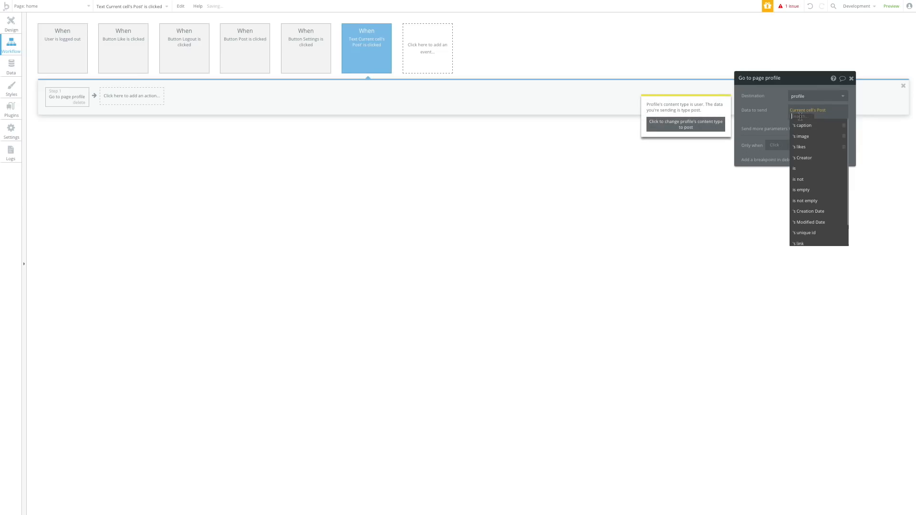
click(804, 158)
Duplicate the Settings button on the home page, place the copy beside it at about X 1026, Y 175, and label it Profile
click(11, 24)
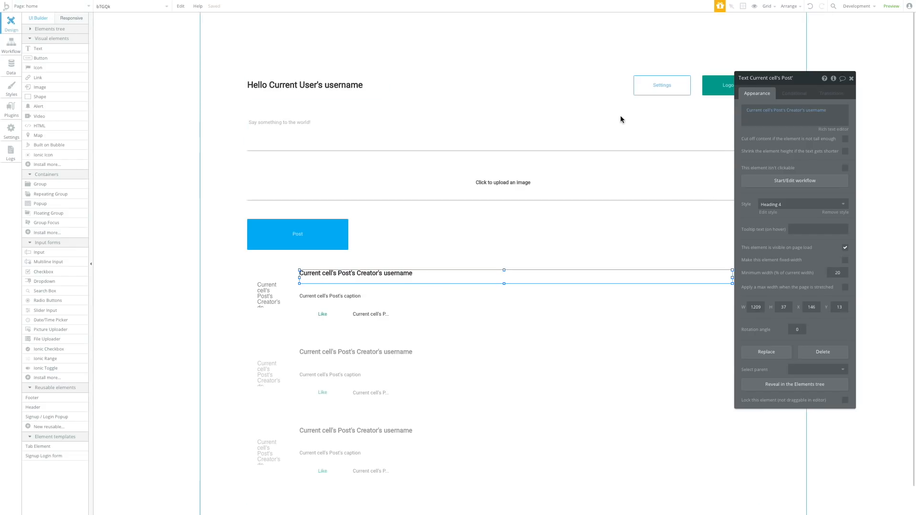
drag(664, 87, 599, 87)
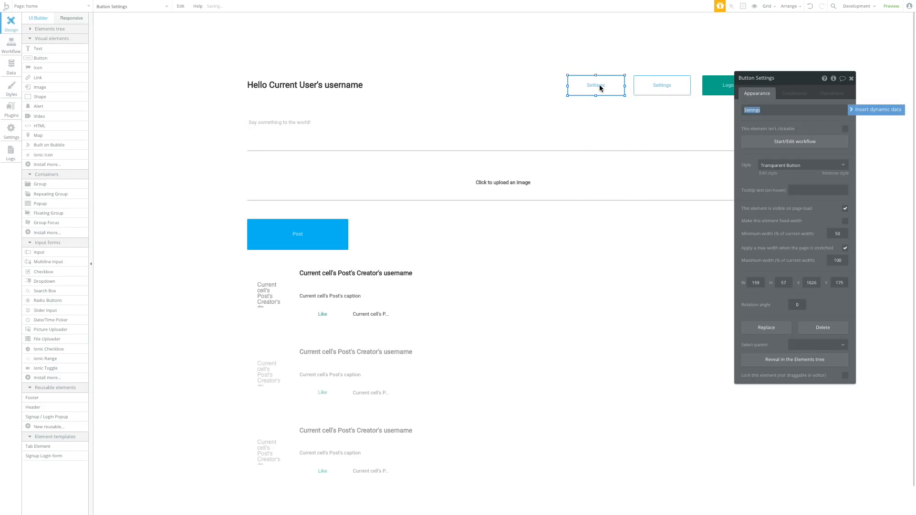
key(Return)
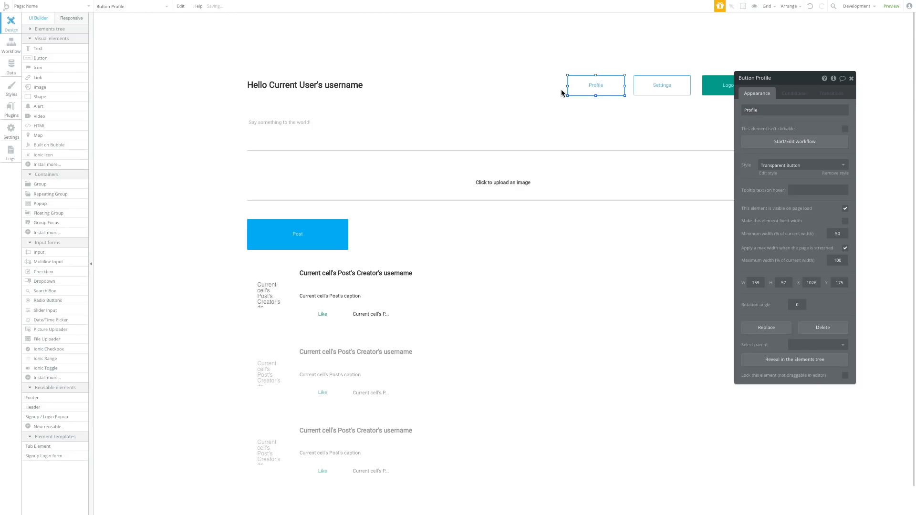
Create a click workflow for the Profile button that goes to the profile page and sends Current User as its data
click(794, 142)
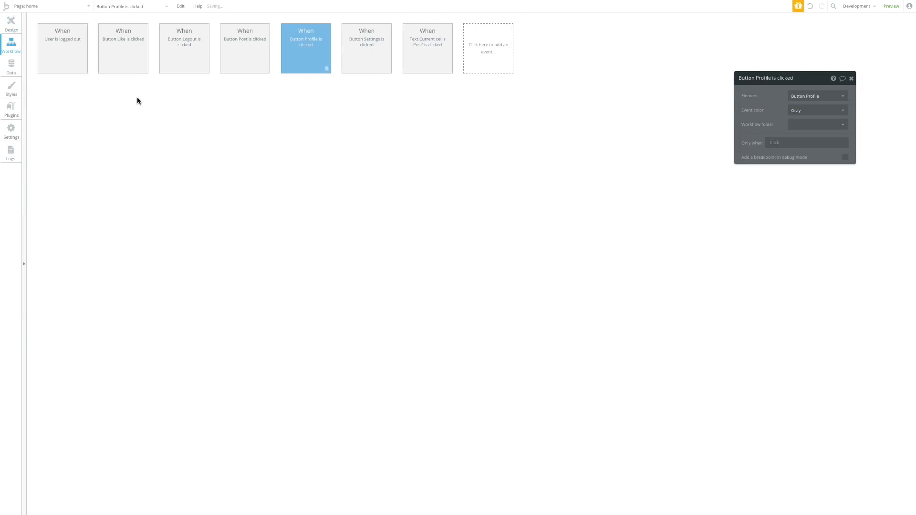
click(70, 106)
mouse_move(75, 124)
click(125, 110)
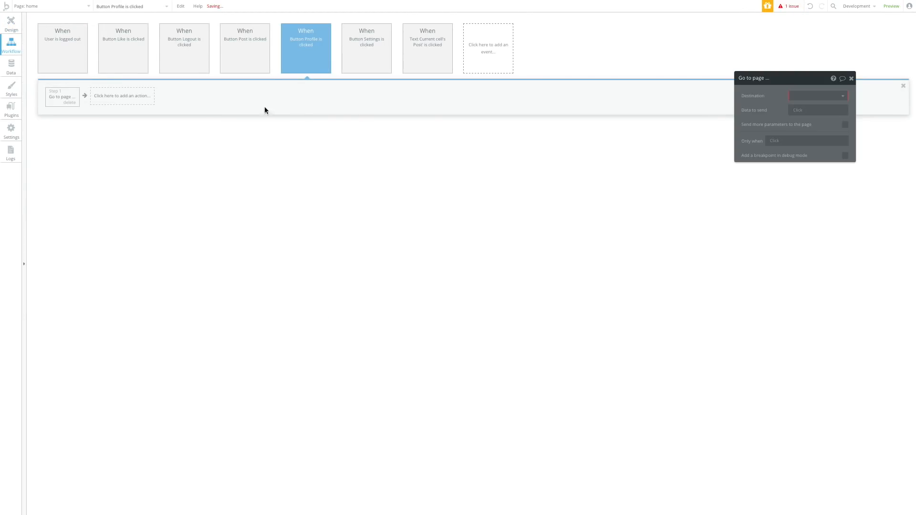
click(810, 96)
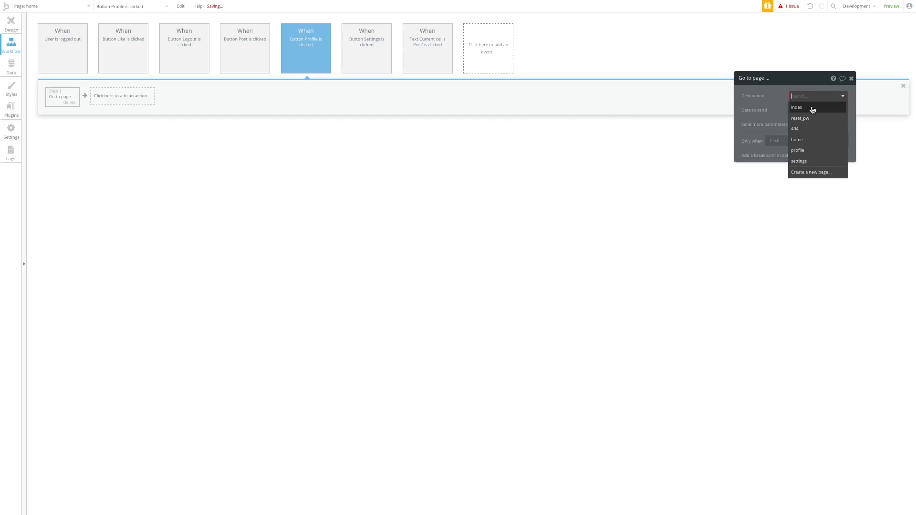
click(816, 149)
click(809, 111)
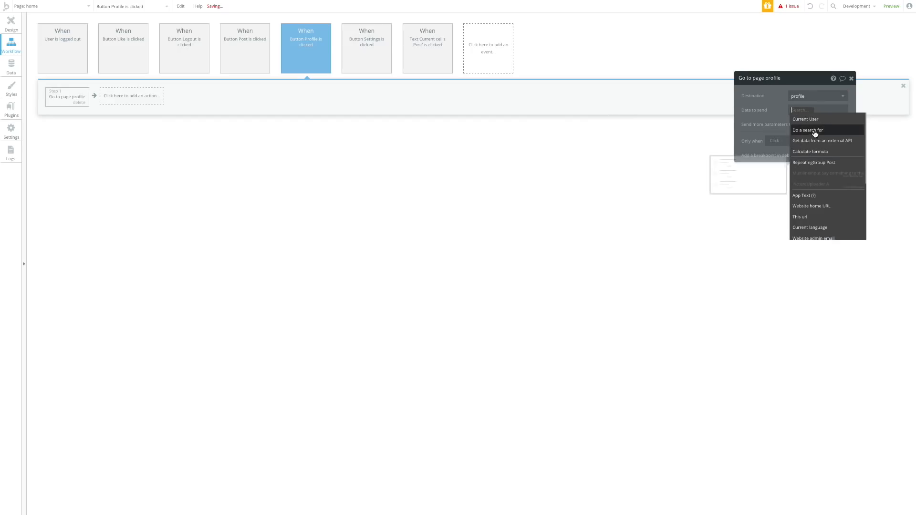
click(828, 120)
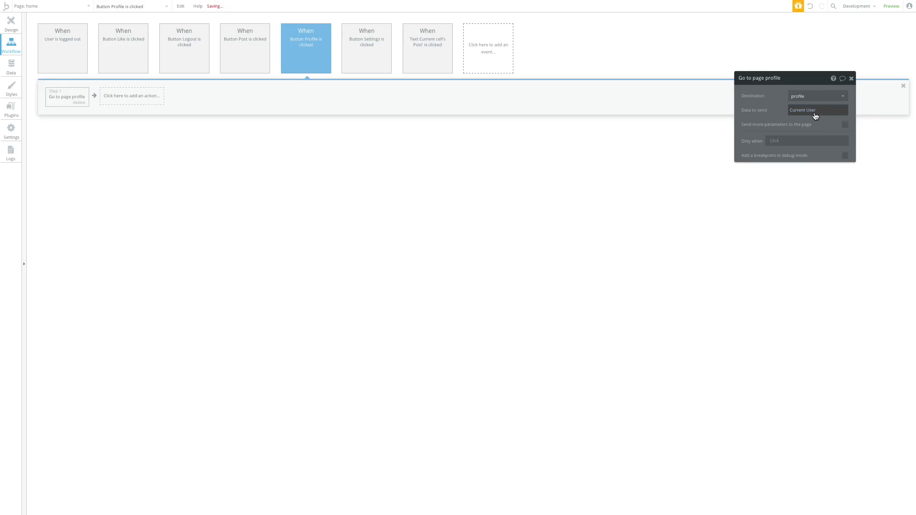
Open the profile page's properties and set its field for readable URL to username
click(57, 9)
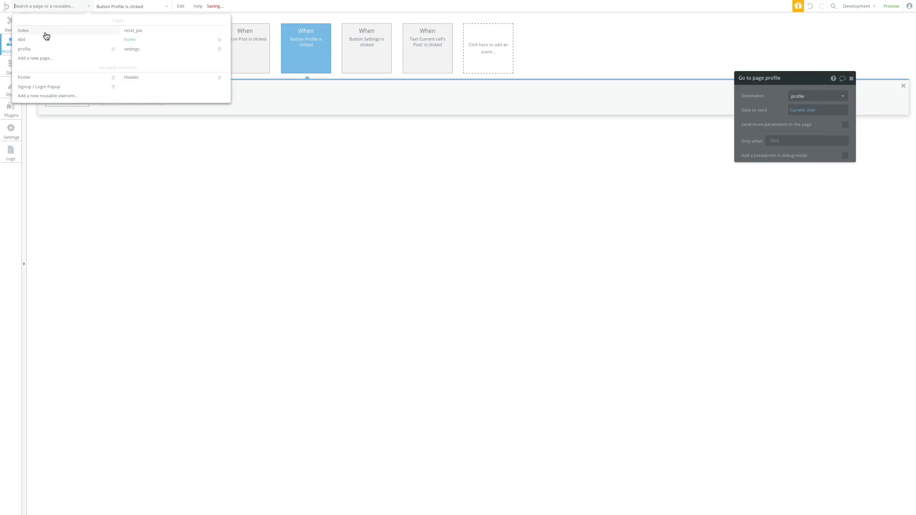
click(71, 52)
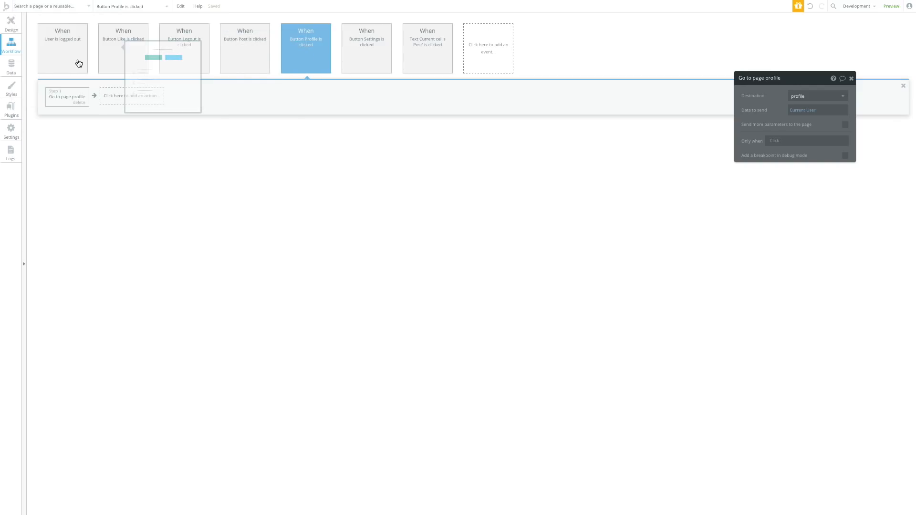
click(17, 26)
double_click(326, 148)
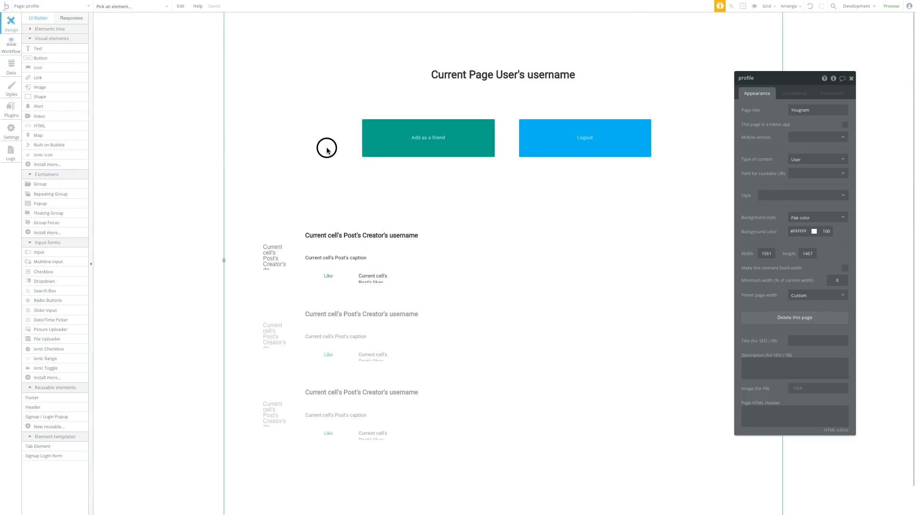
click(818, 174)
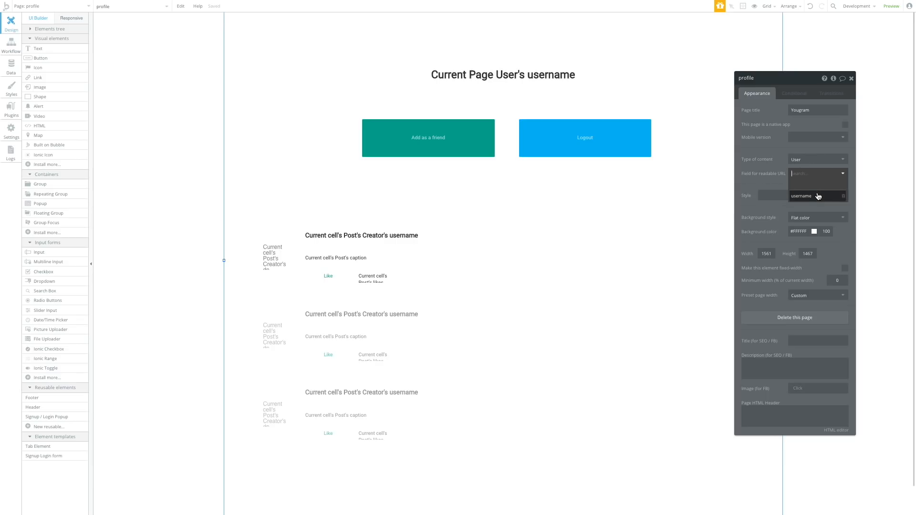
click(817, 196)
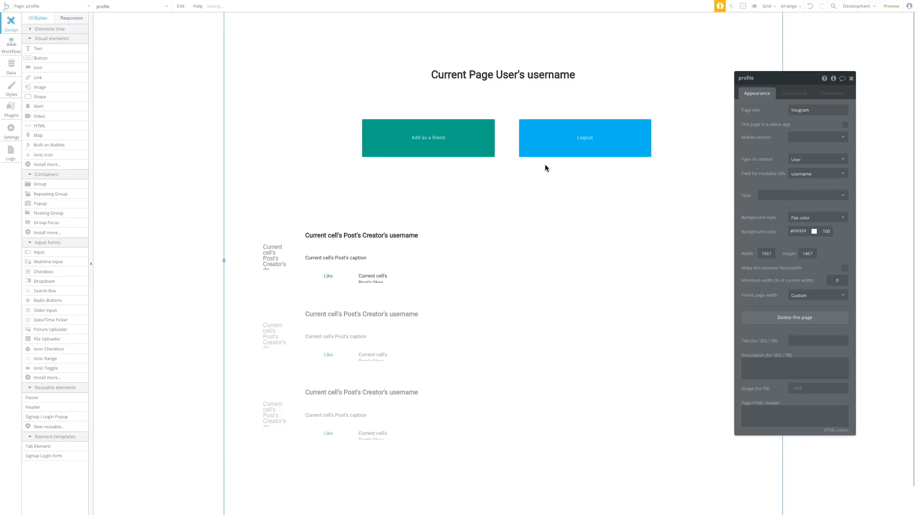
Return to the home page and select the likes text in the first post cell to review its properties
click(511, 98)
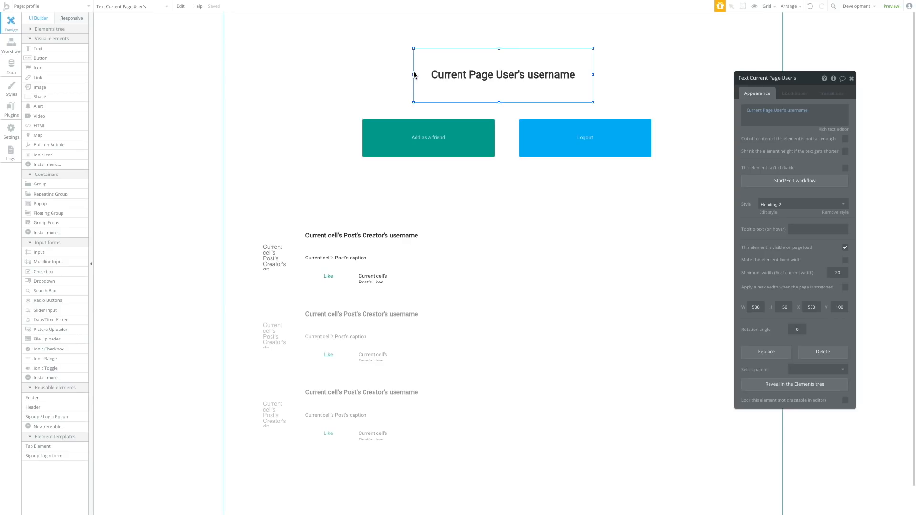
click(86, 7)
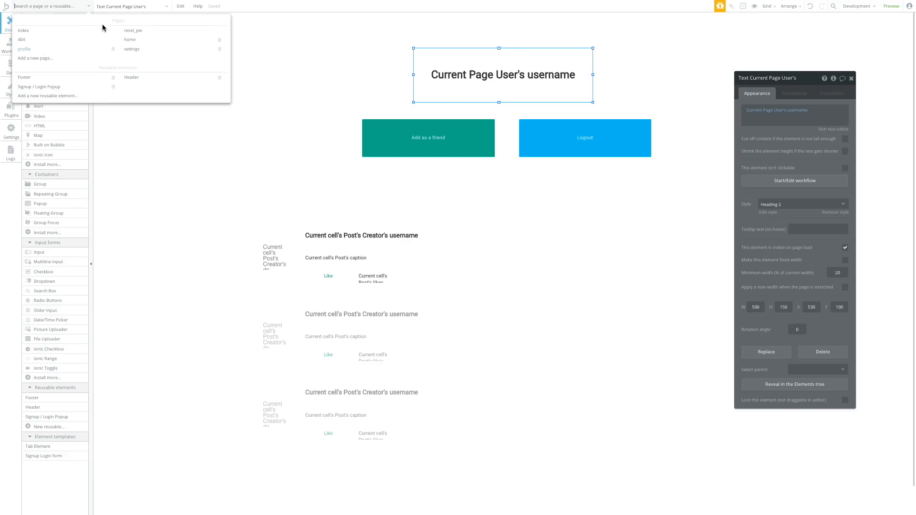
click(156, 40)
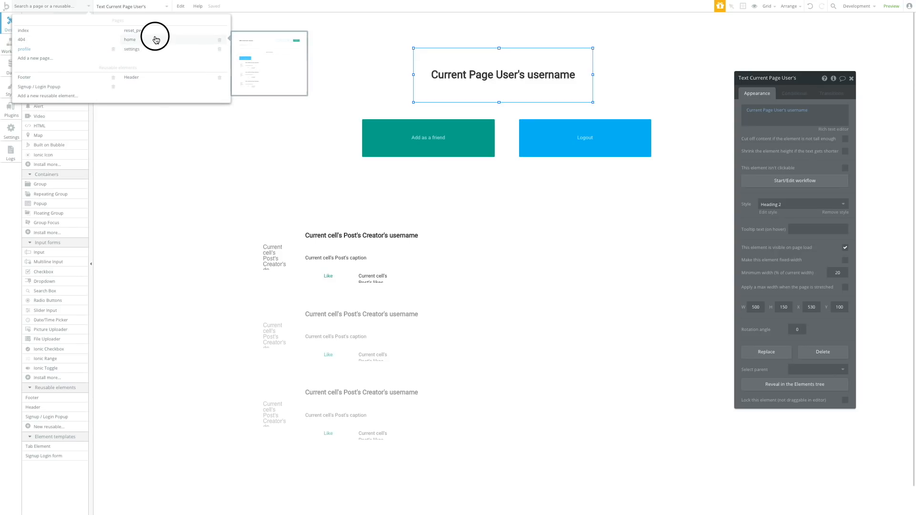
scroll(648, 174, down, 1)
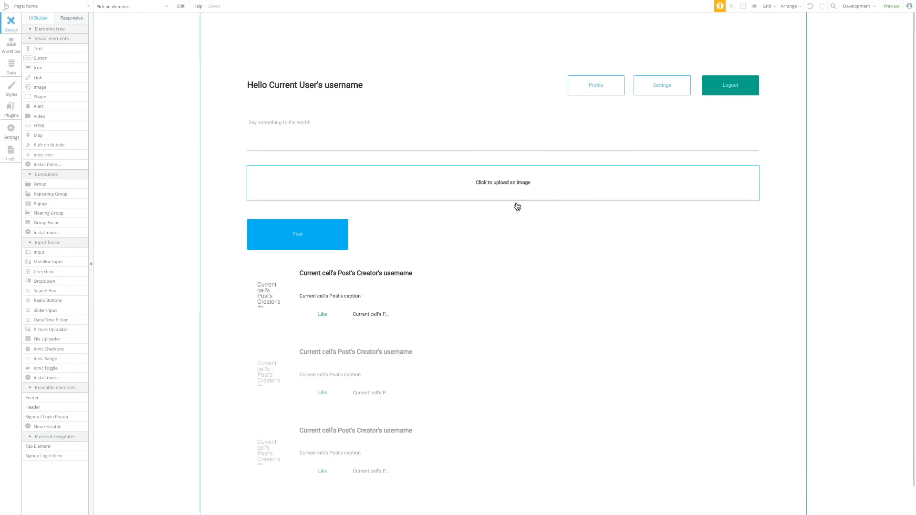
click(293, 93)
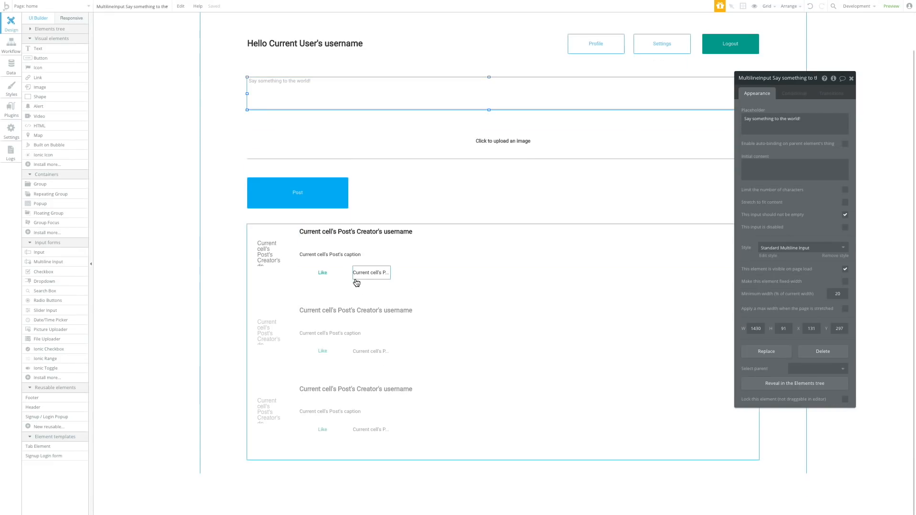
click(382, 274)
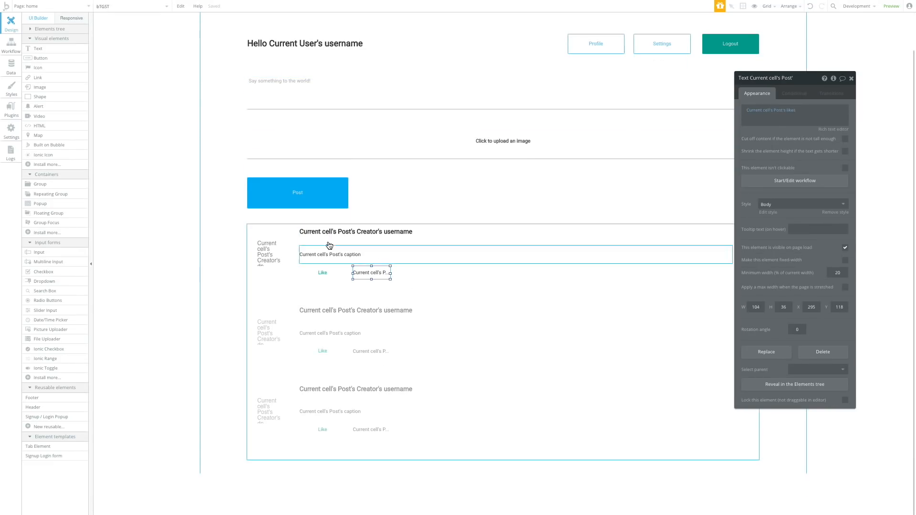
On the settings page, create a click workflow for the Save button with a Make changes to thing action
click(46, 7)
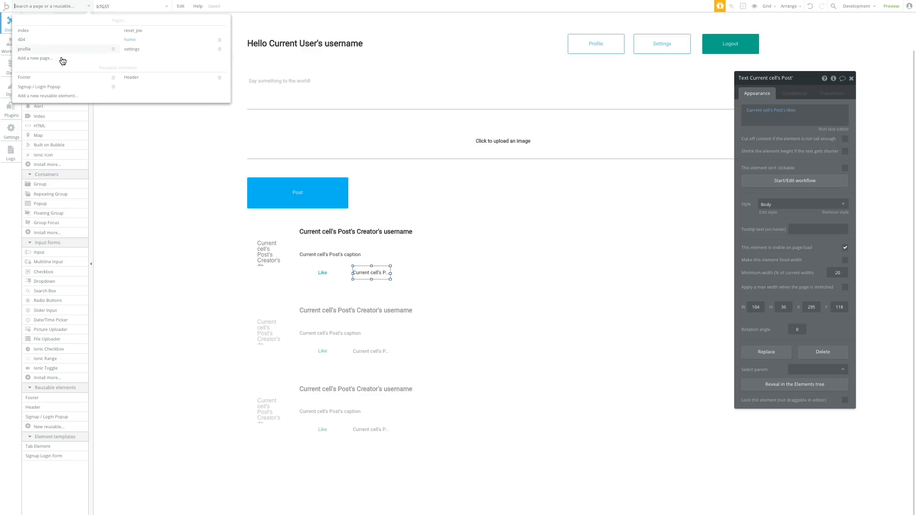
click(144, 50)
click(515, 135)
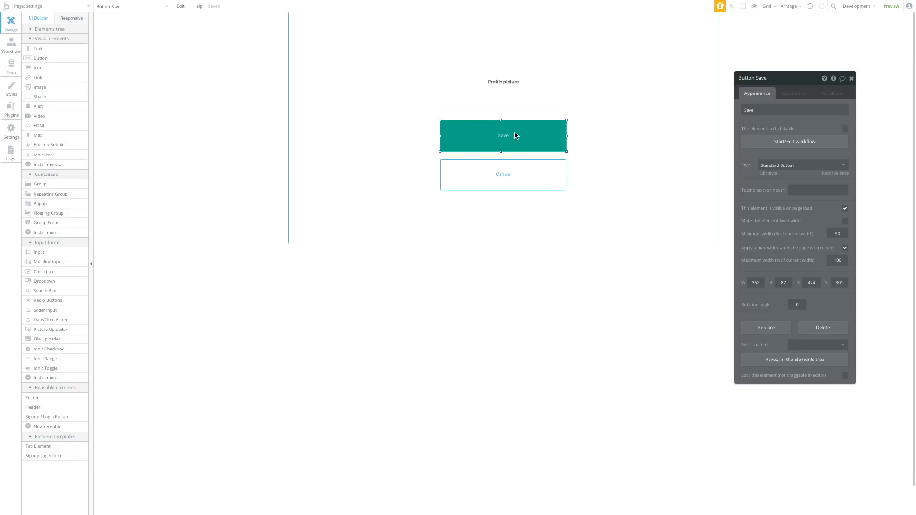
click(796, 142)
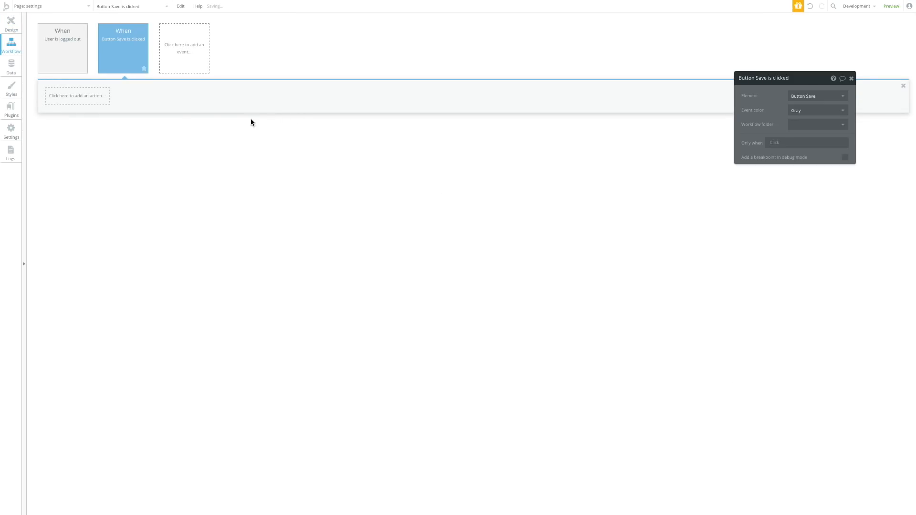
click(72, 103)
mouse_move(81, 123)
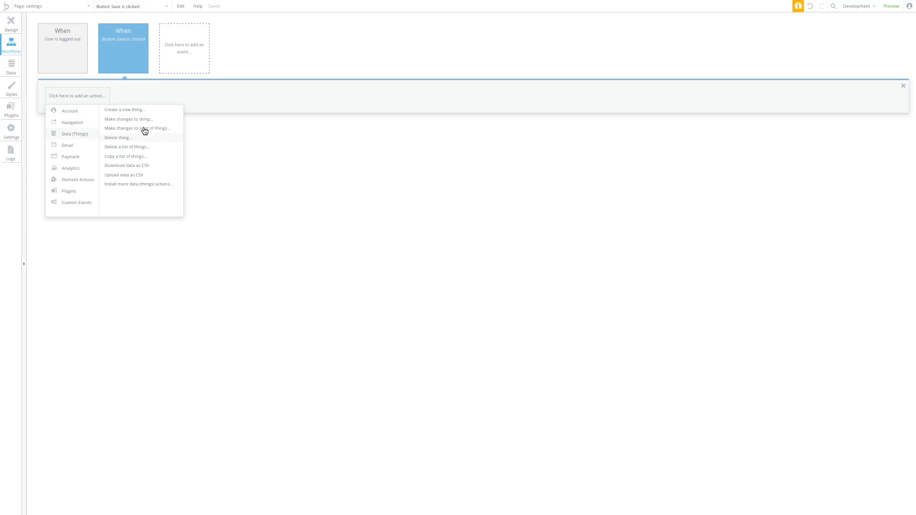
click(158, 120)
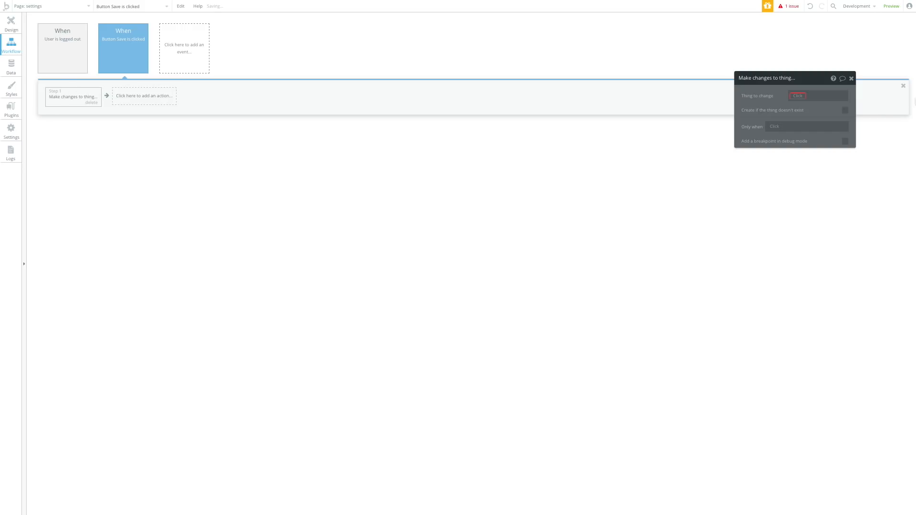
Set the action to change Current User, with its dp field set to PictureUploader Profile picture's value
drag(786, 79, 795, 75)
click(809, 99)
click(811, 103)
click(787, 111)
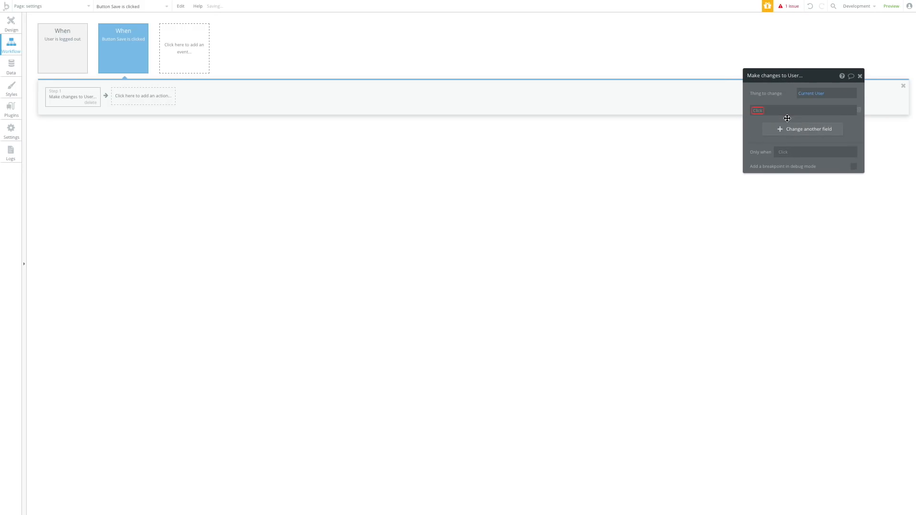
click(760, 111)
click(769, 119)
click(874, 113)
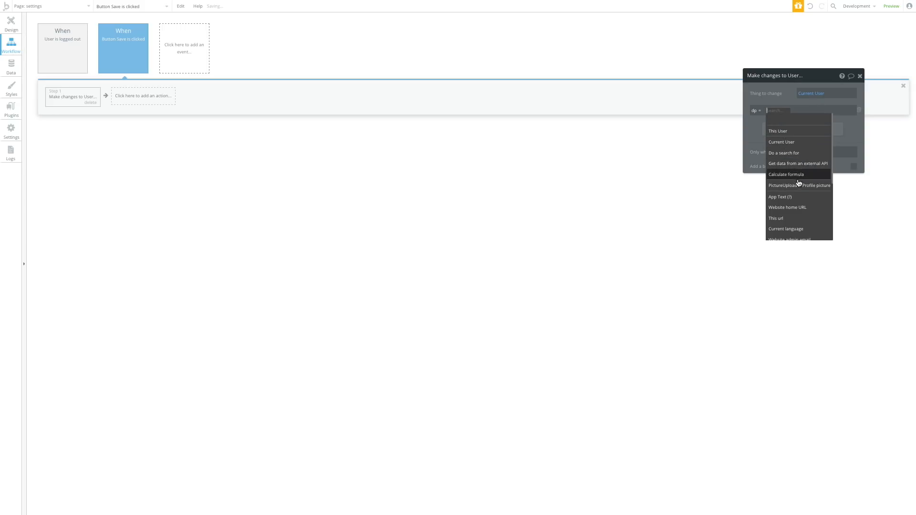
click(799, 189)
click(840, 118)
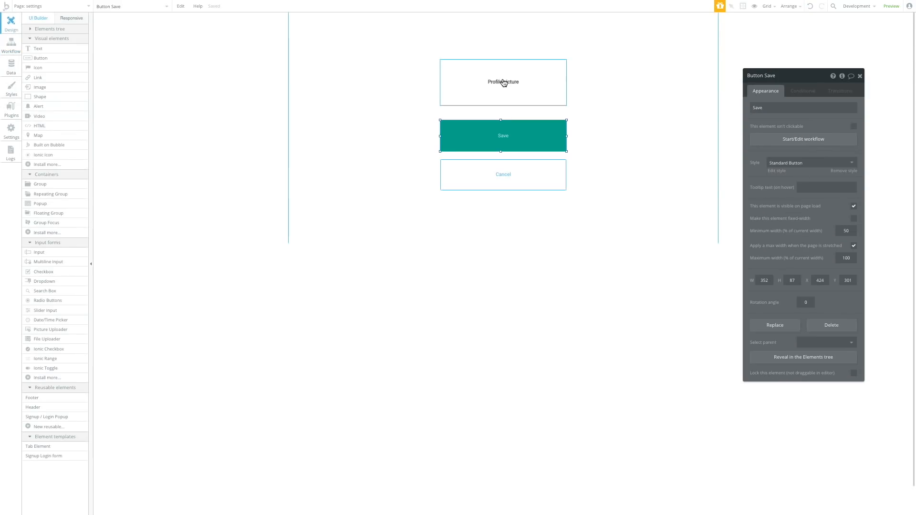
click(503, 81)
click(11, 48)
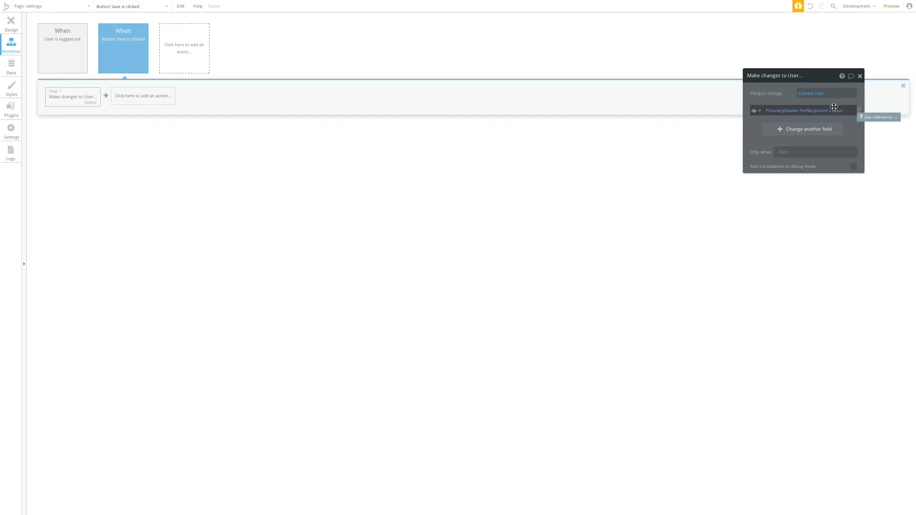
Create a click workflow for the settings page's Cancel button that goes to the previous page
click(11, 24)
click(500, 178)
click(763, 139)
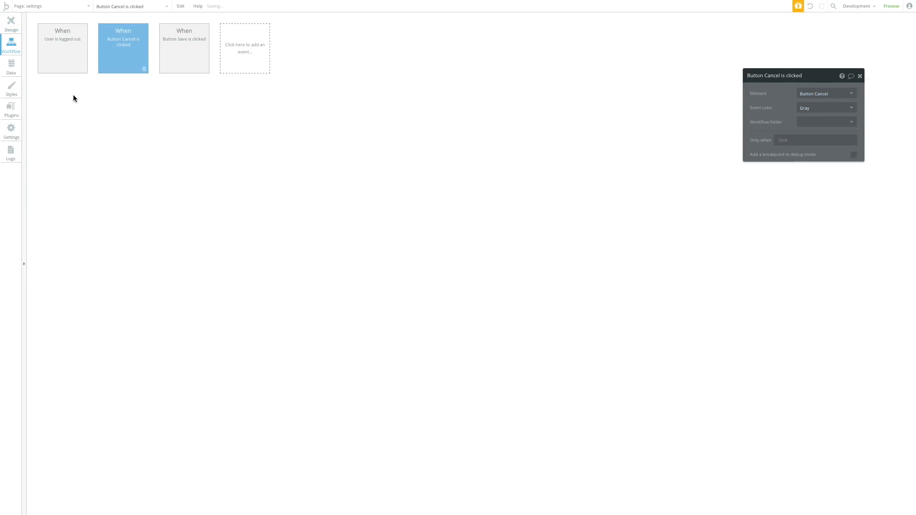
click(79, 96)
mouse_move(85, 124)
click(134, 128)
click(65, 100)
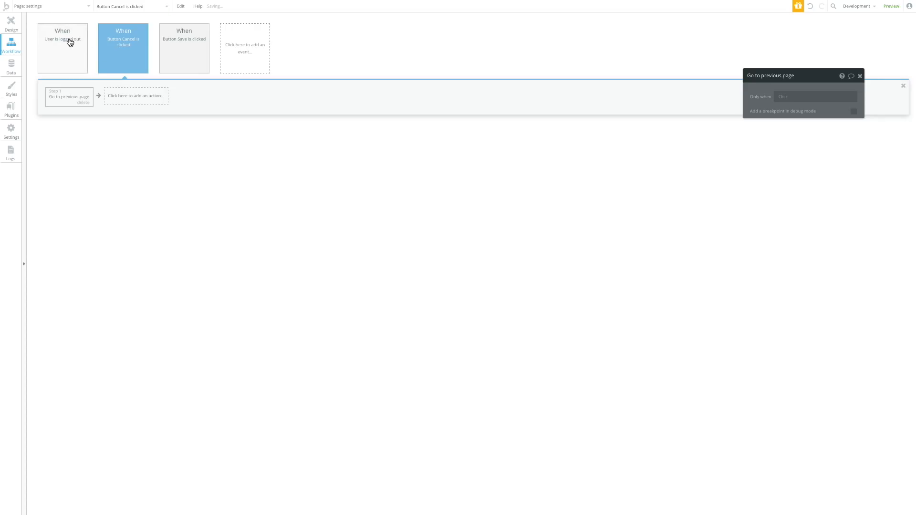
Add a Refresh the page action after the user change in the Save button's workflow
click(160, 41)
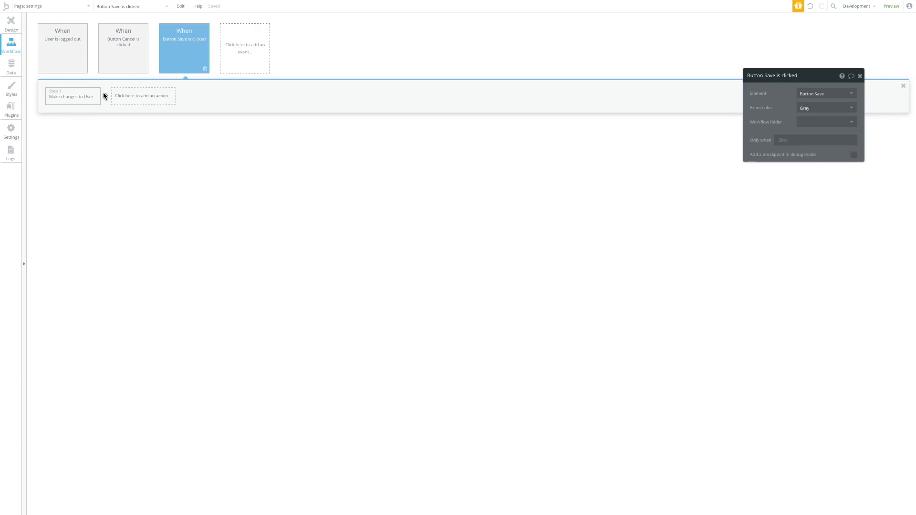
click(65, 95)
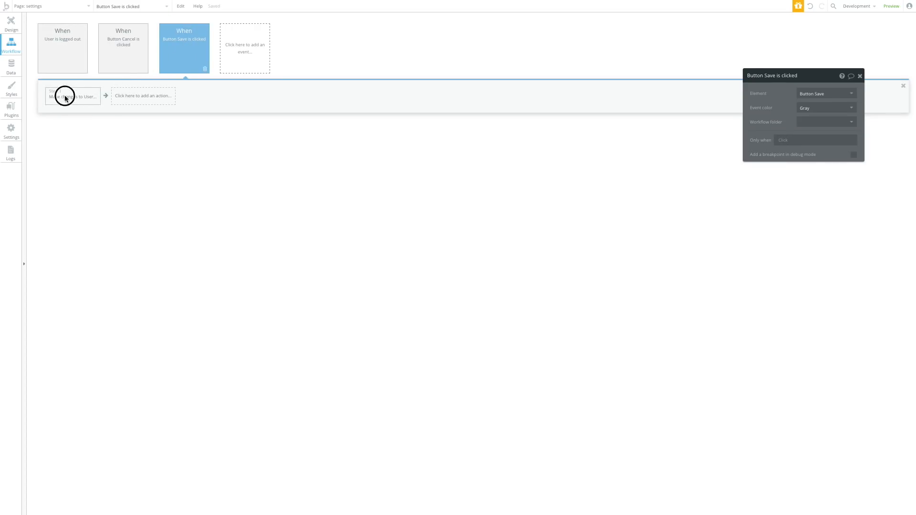
click(114, 104)
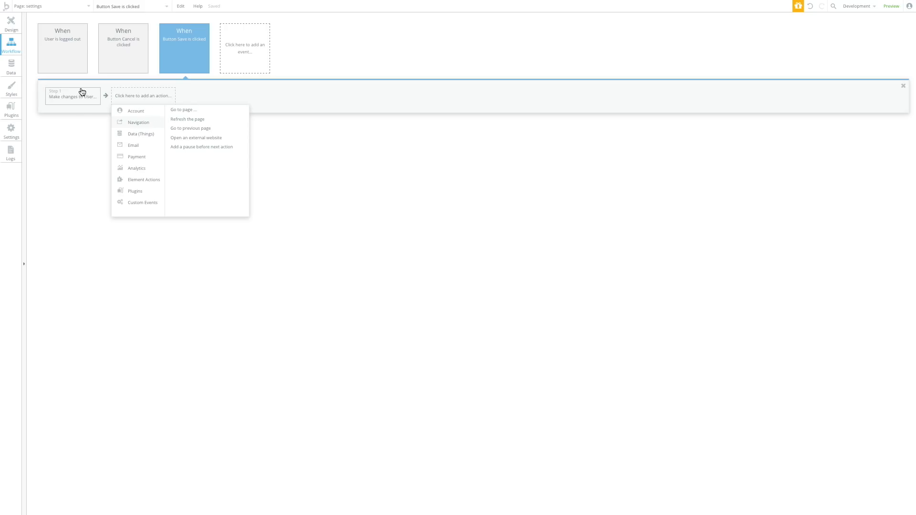
click(193, 120)
Review the layouts of the index, home and profile pages, inspecting the home page's image uploader, Profile button and page properties
click(10, 23)
click(44, 6)
click(55, 35)
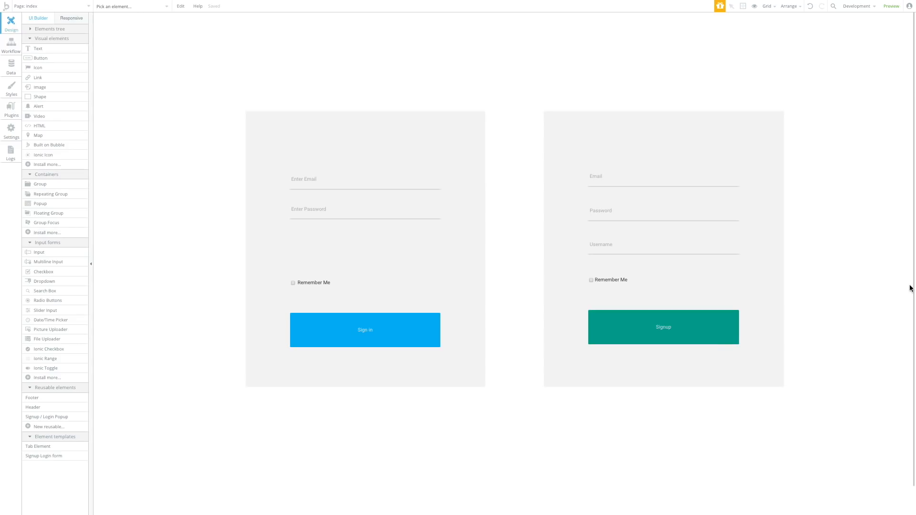
click(87, 7)
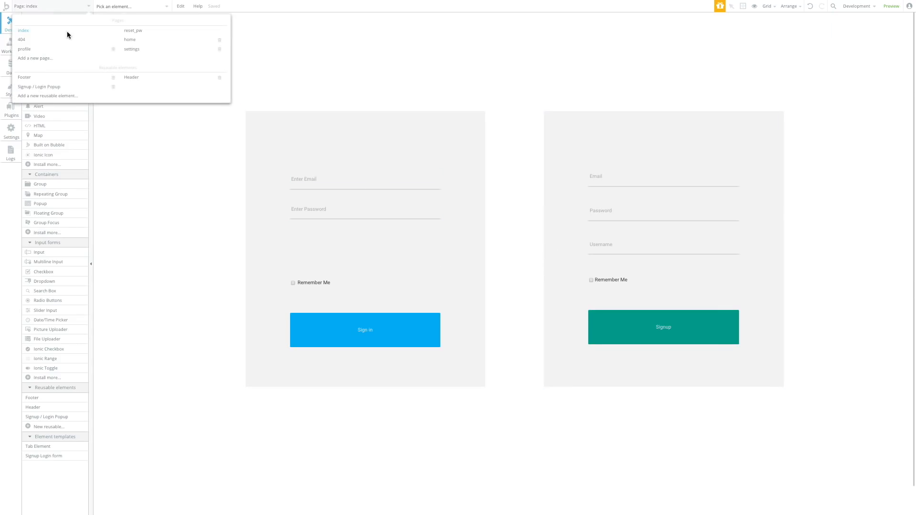
click(158, 40)
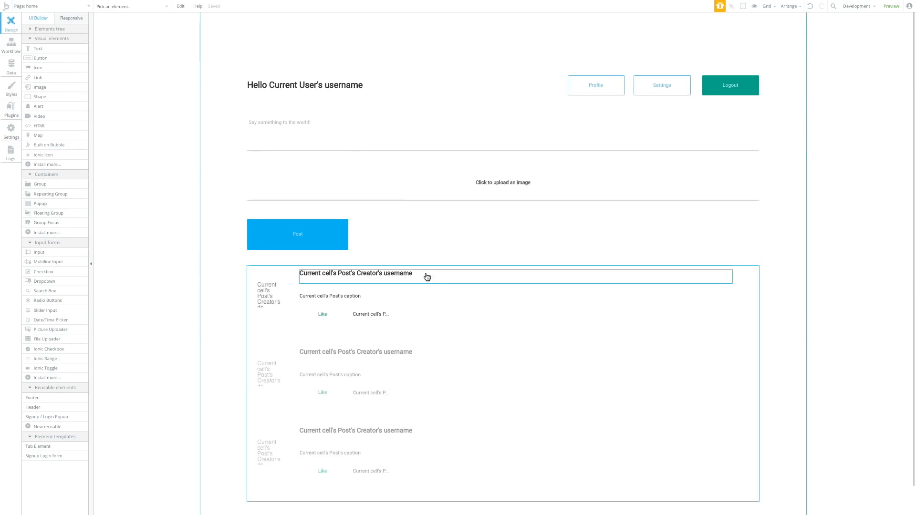
double_click(844, 174)
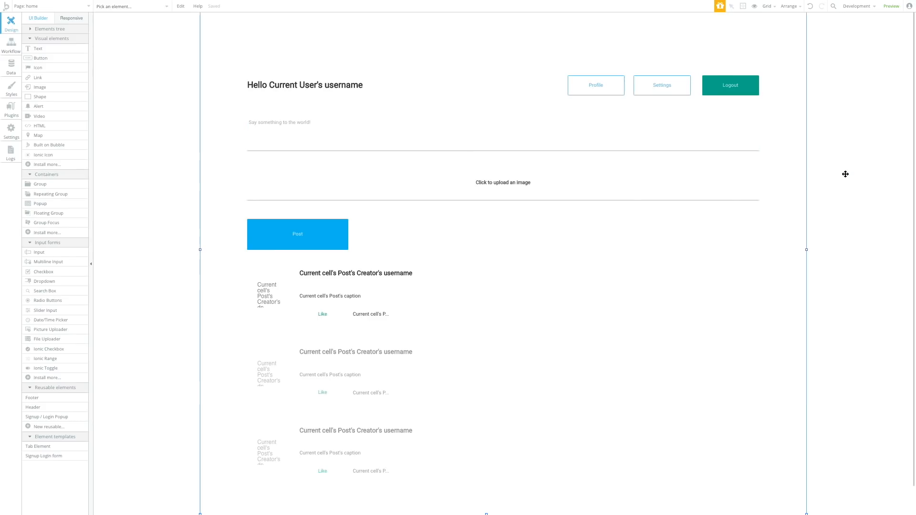
scroll(579, 208, down, 1)
scroll(579, 208, up, 1)
click(571, 191)
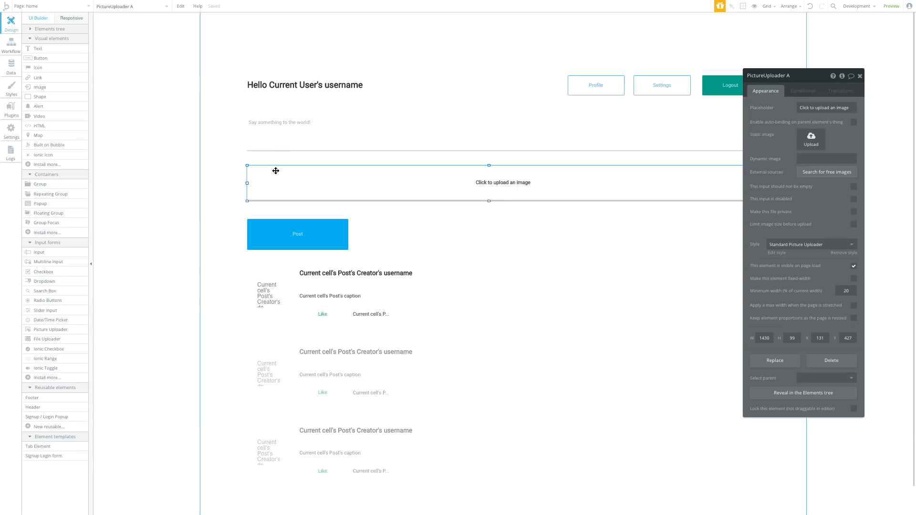
click(609, 88)
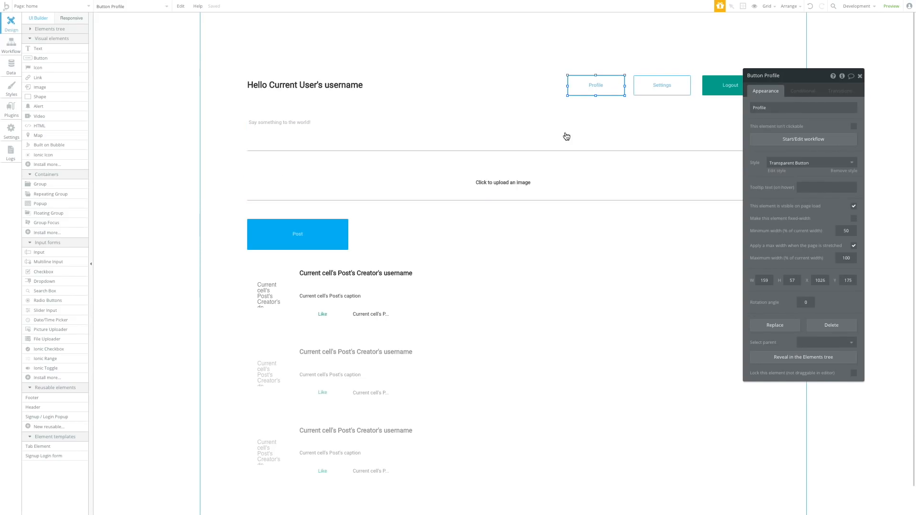
scroll(522, 273, down, 1)
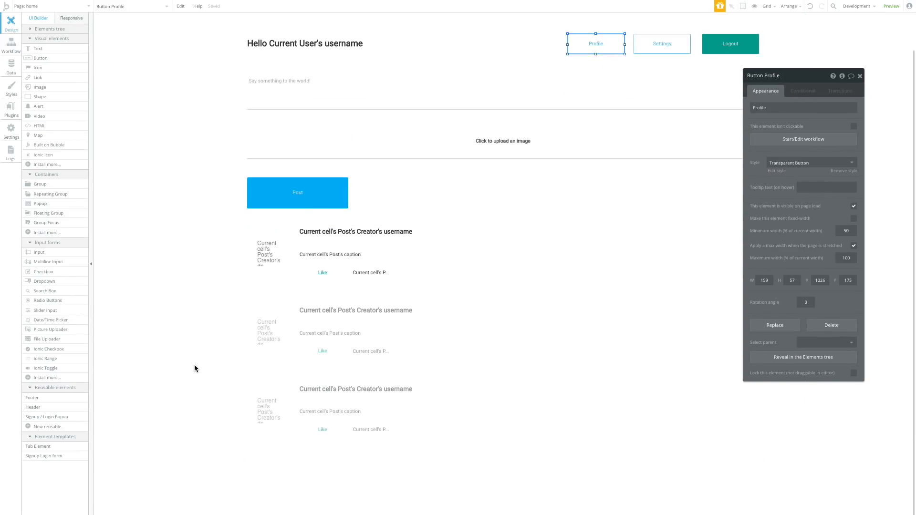
click(235, 379)
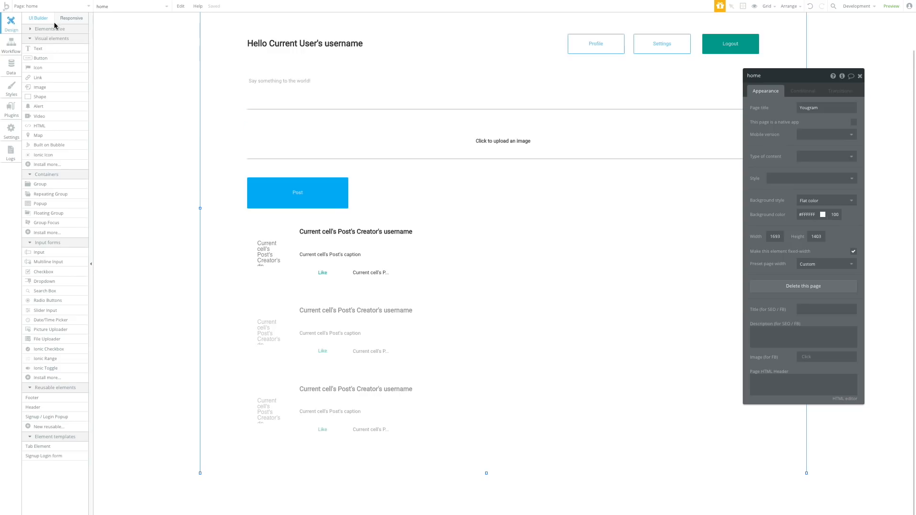
click(43, 7)
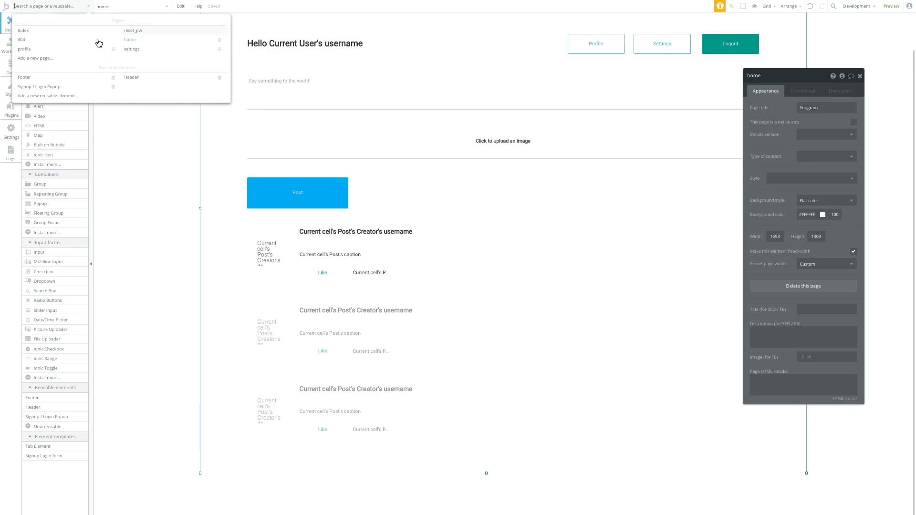
click(62, 49)
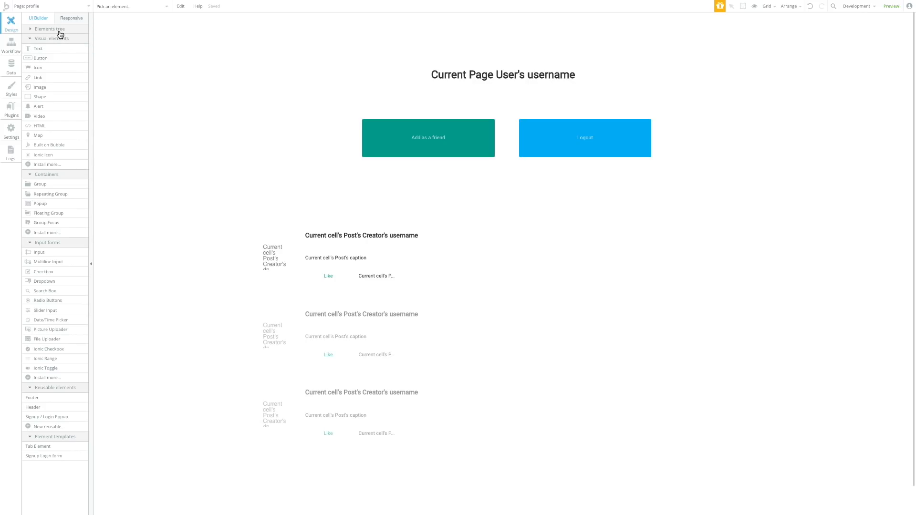
click(45, 7)
click(143, 41)
Add a text element about 727 by 106 px above the login and signup forms on the index page, reading YouGram
click(67, 8)
click(55, 37)
click(39, 48)
drag(417, 54, 679, 75)
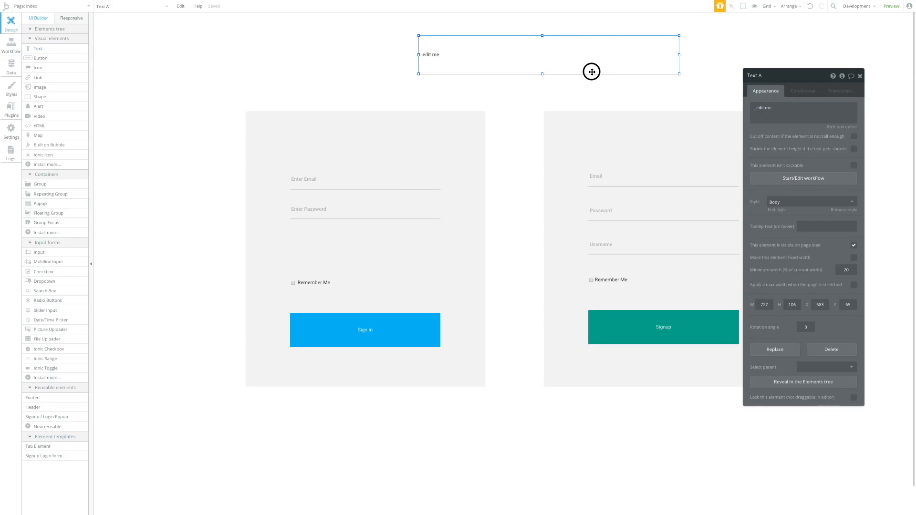
text(Yo)
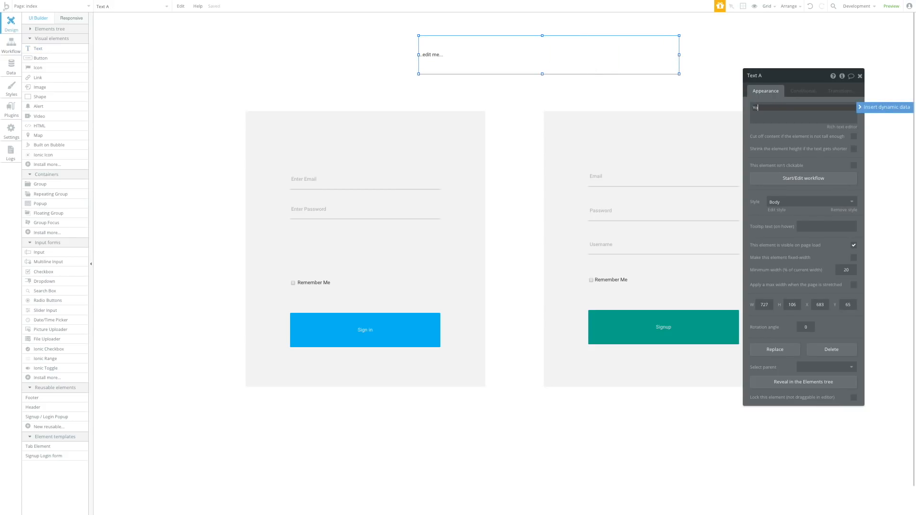
text(uGram)
Apply the Heading 1 style to the YouGram text, and detach the style so its formatting can be edited individually
click(791, 202)
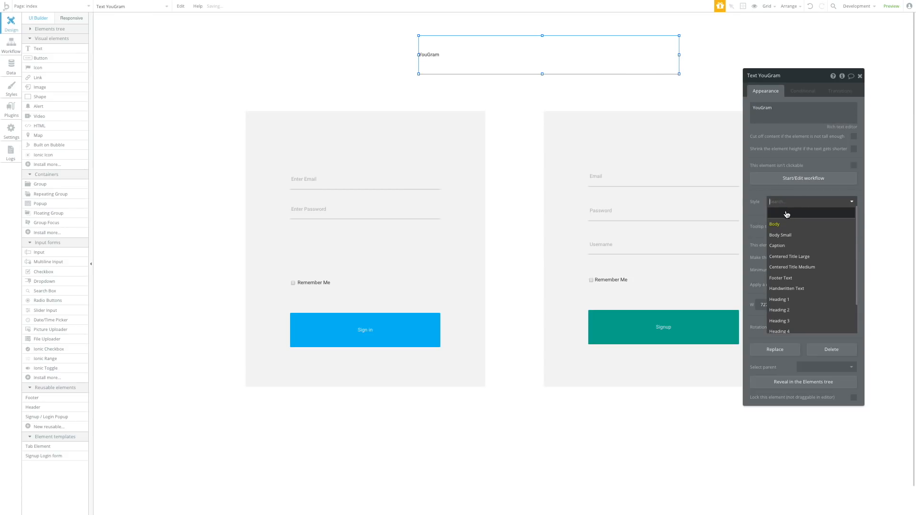
click(788, 214)
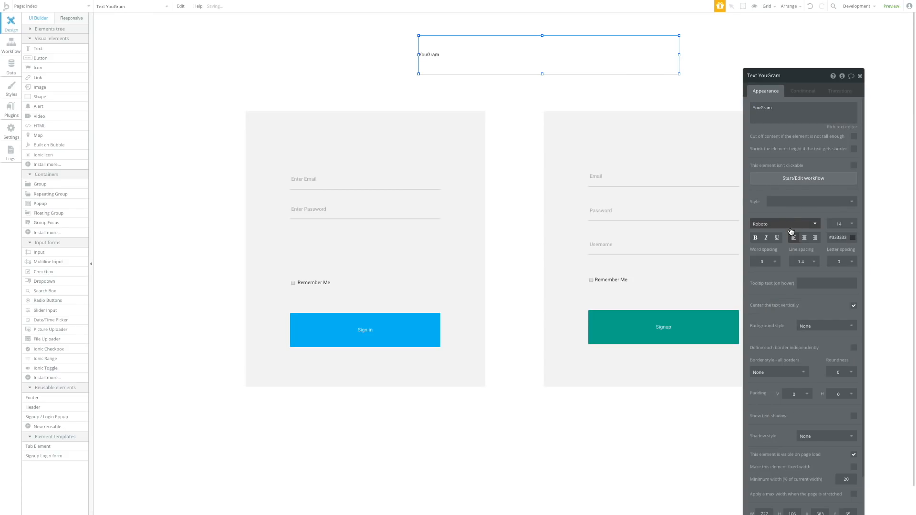
click(806, 202)
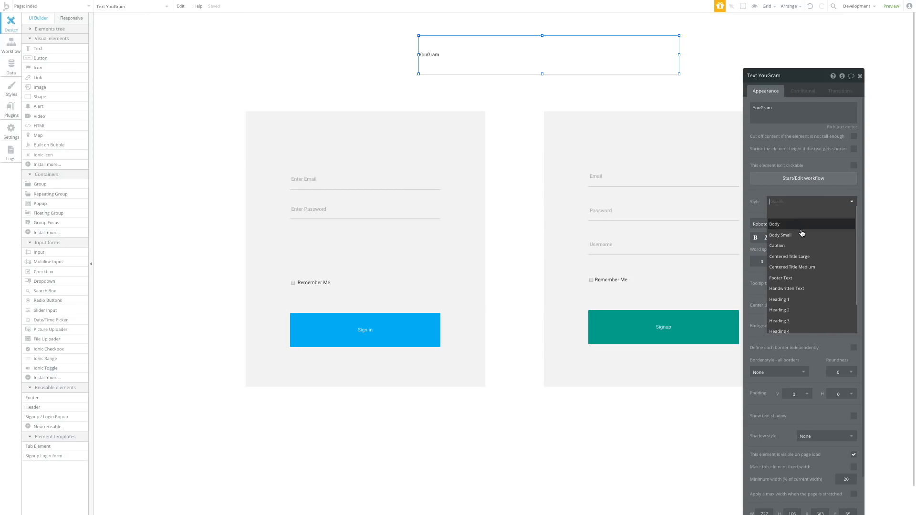
click(787, 299)
click(786, 203)
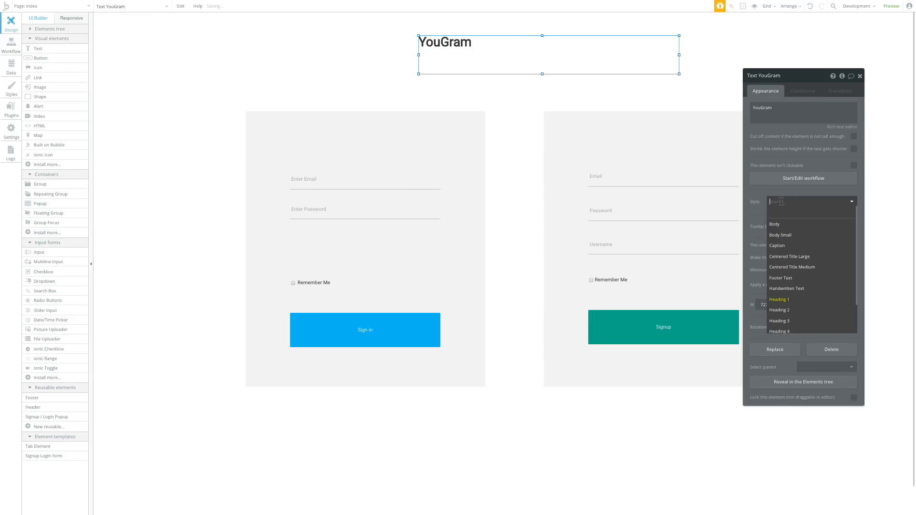
click(786, 217)
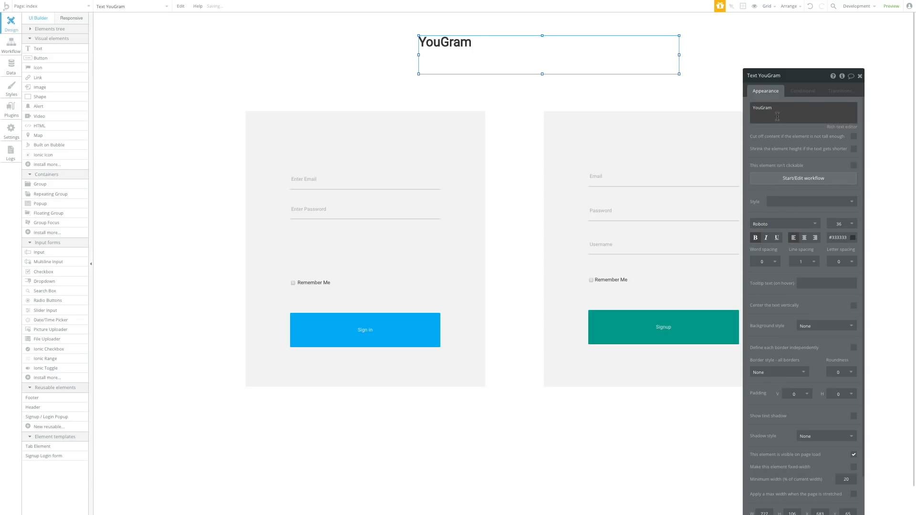
Move the YouGram text to about X 592, Y 90 and look over the available text styles without choosing one
drag(768, 78, 782, 43)
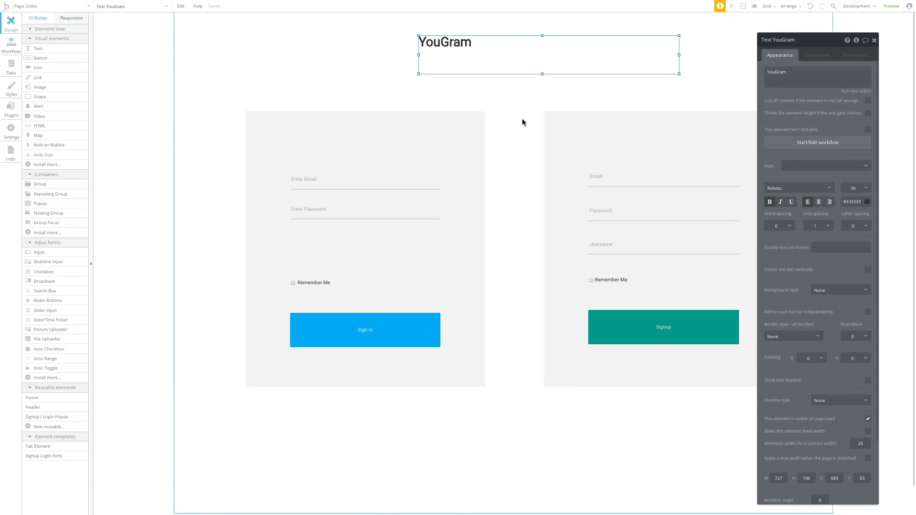
drag(464, 61, 431, 71)
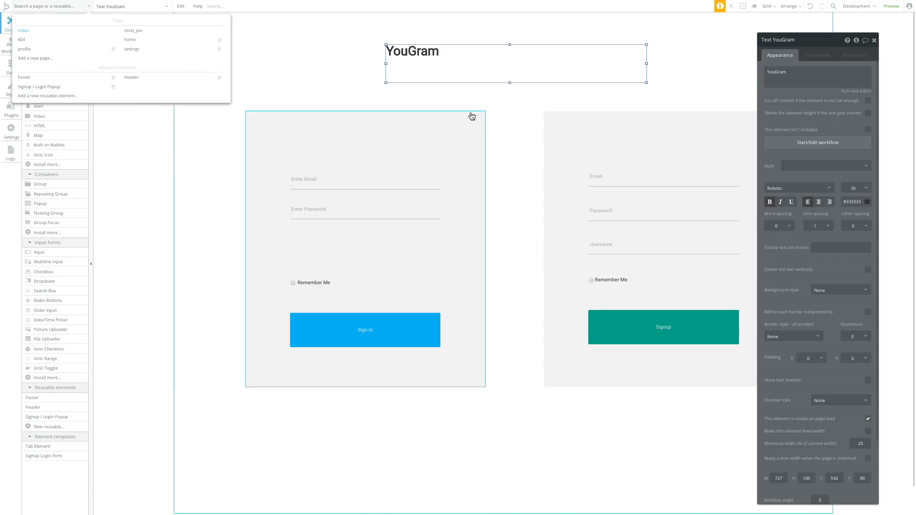
click(812, 166)
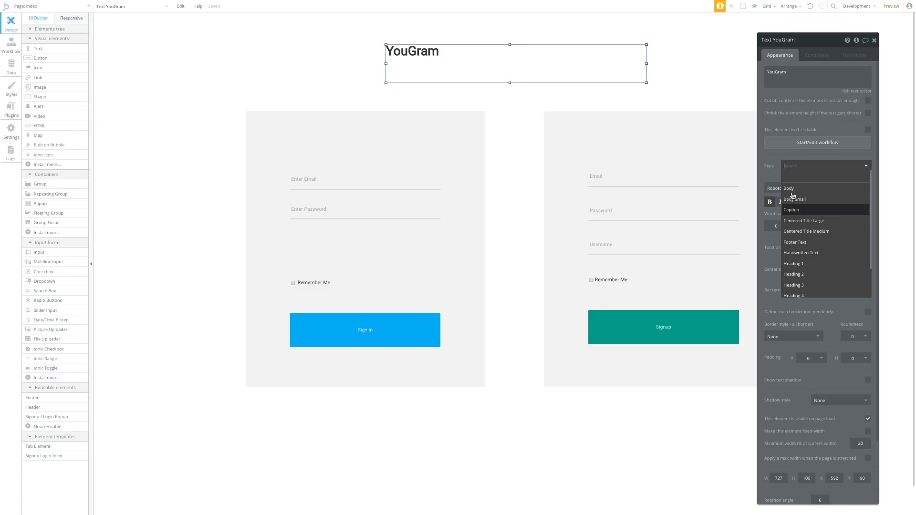
click(779, 168)
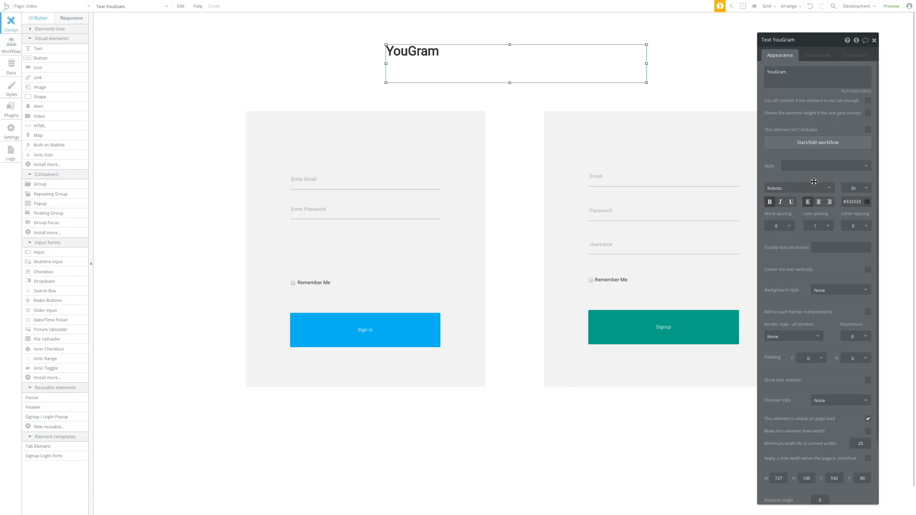
Centre the YouGram text both horizontally and vertically within its element
click(870, 189)
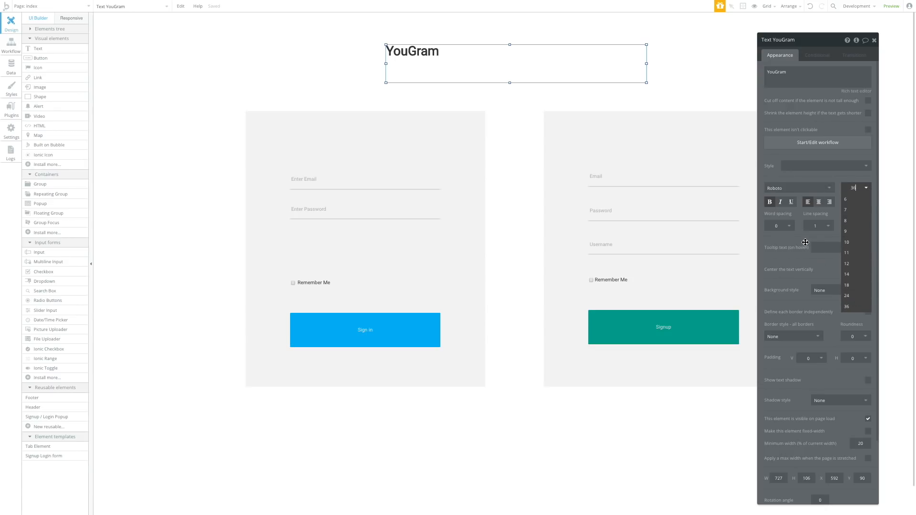
click(818, 202)
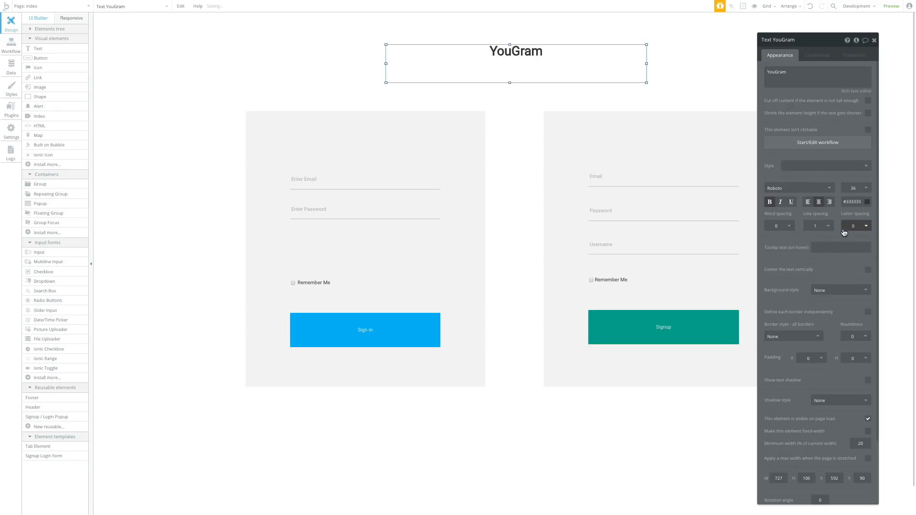
click(868, 272)
Change the YouGram text colour to the light blue #6382FF
click(856, 202)
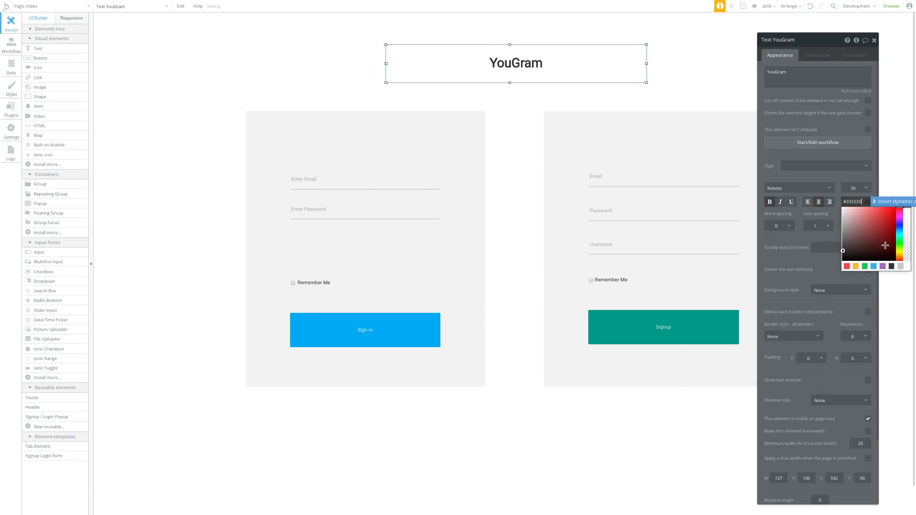
drag(900, 241, 901, 227)
drag(892, 222, 875, 194)
Centre the YouGram text element horizontally on the index page
right_click(587, 65)
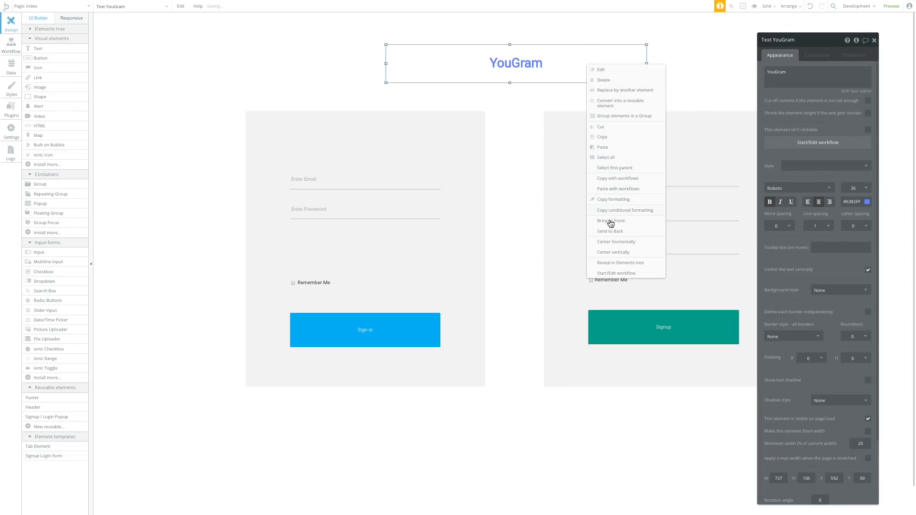
click(615, 242)
click(616, 85)
Search the fonts for Pacifico and try Space Mono (italic) on the YouGram text
click(547, 67)
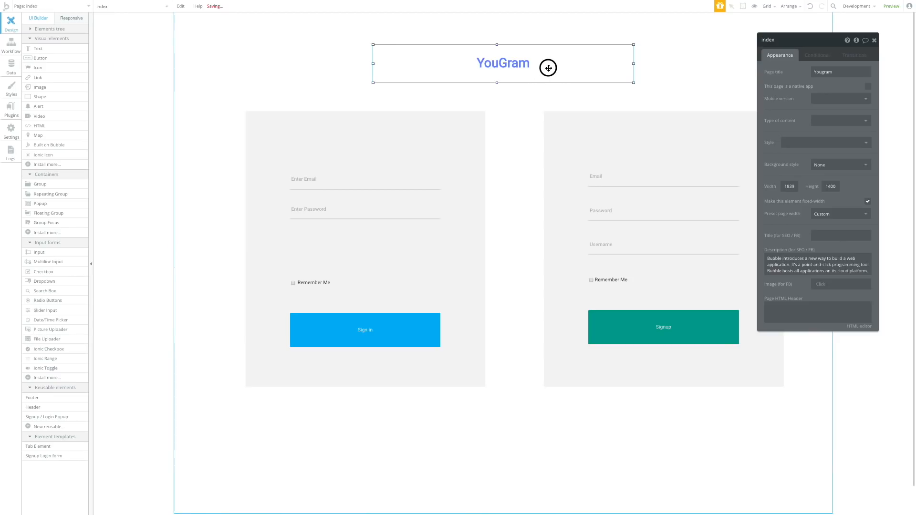
click(799, 188)
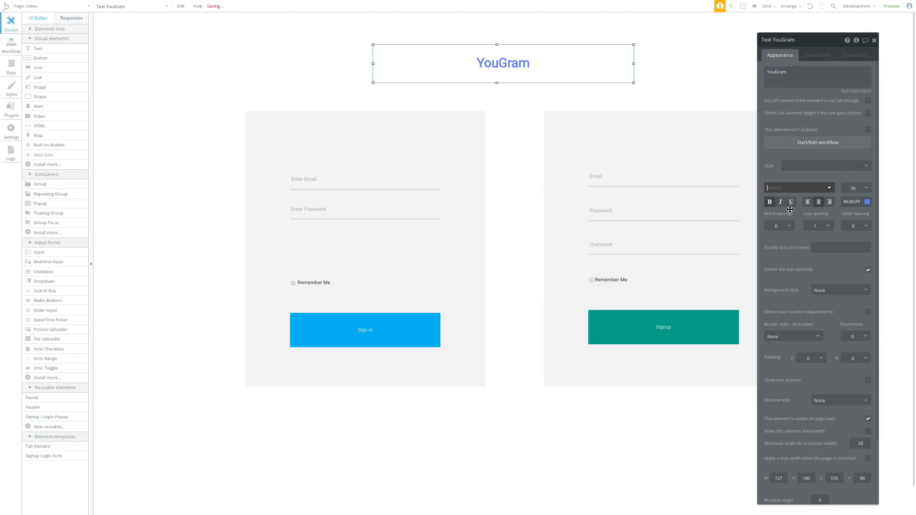
scroll(801, 230, down, 10)
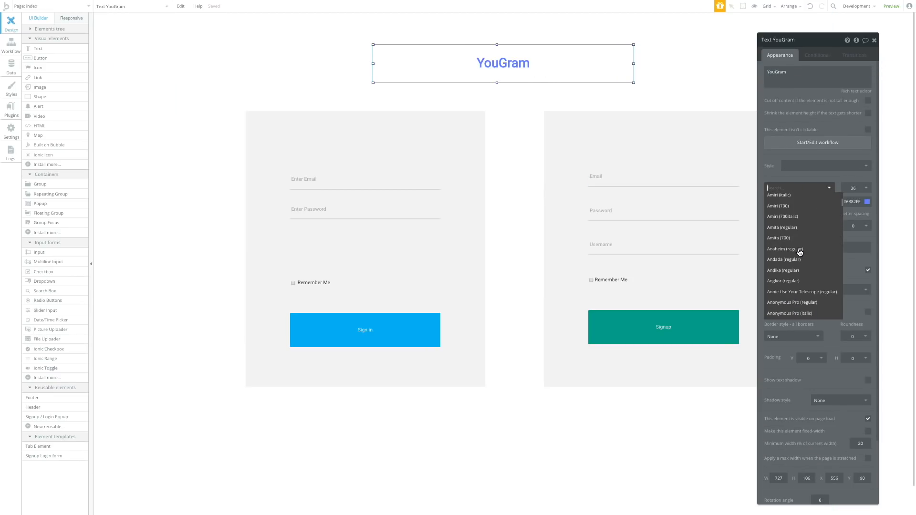
text(pacifiv)
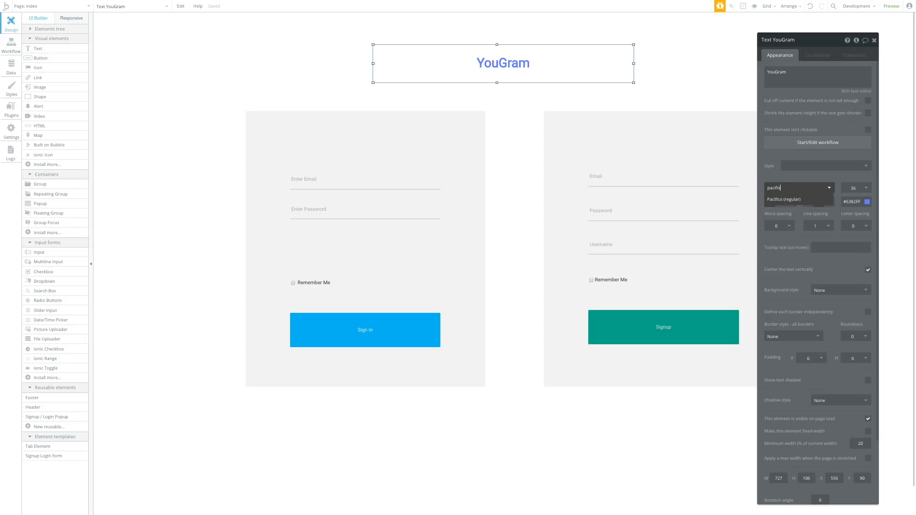
key(BackSpace)
key(BackSpace)
key(Return)
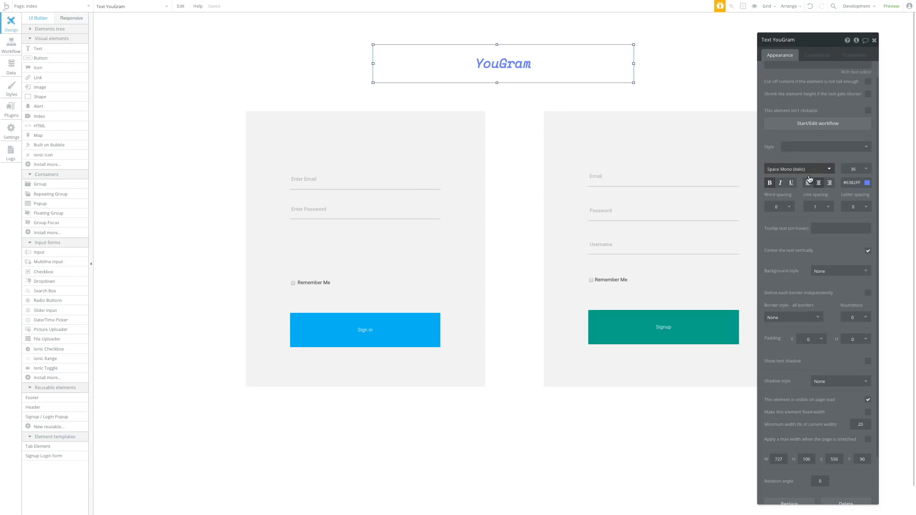
Set the font of the YouGram text to Pacifico (regular)
click(789, 169)
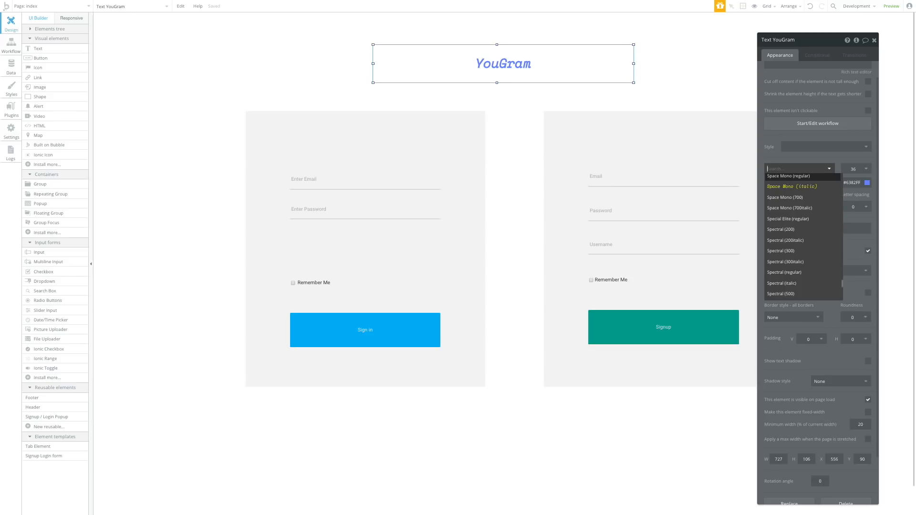
text(pacif)
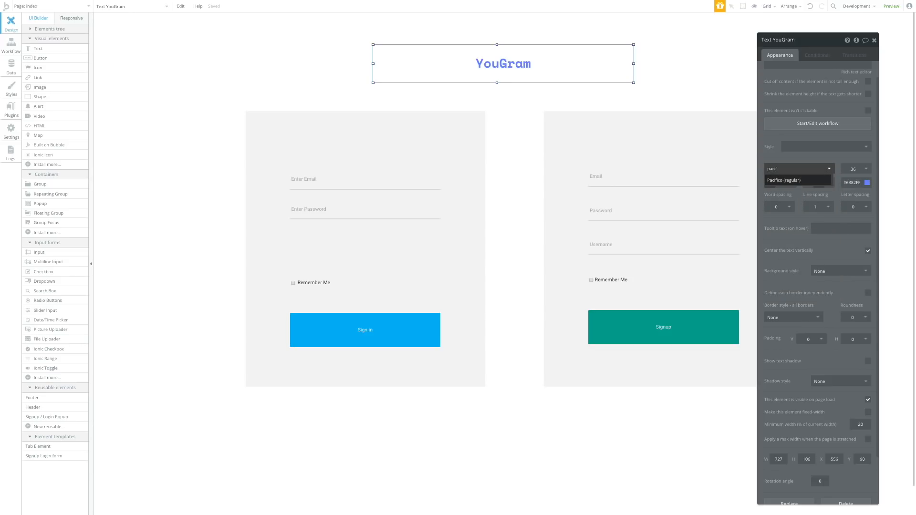
click(784, 181)
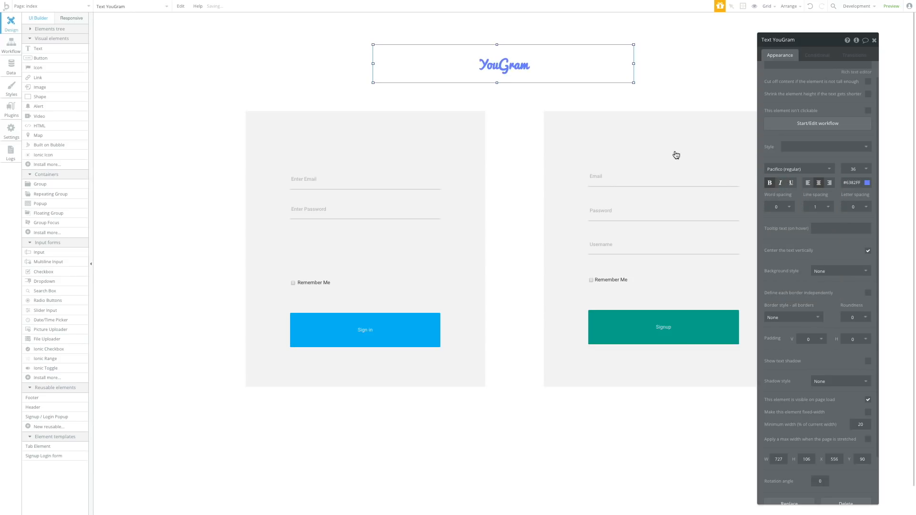
click(545, 98)
Recolour the YouGram text to the purple #7361FF by shifting its hue
click(547, 61)
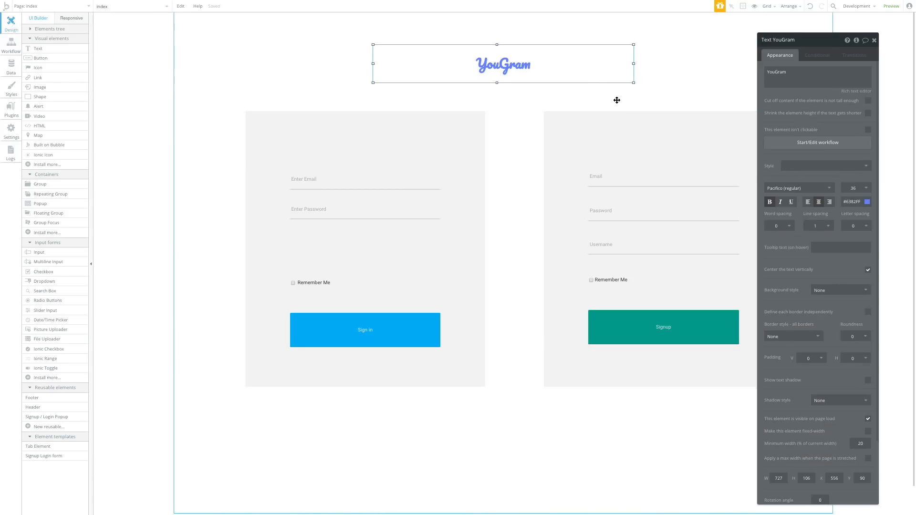
click(867, 202)
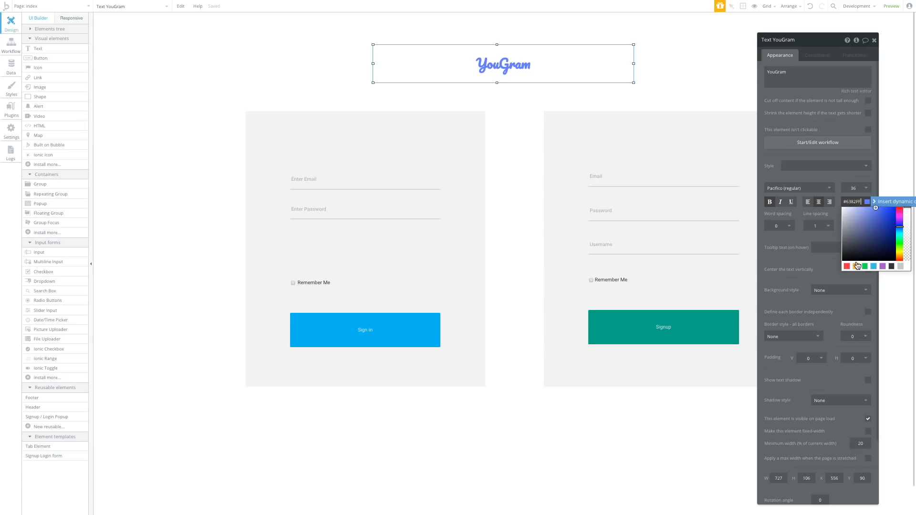
click(899, 251)
drag(900, 252, 912, 224)
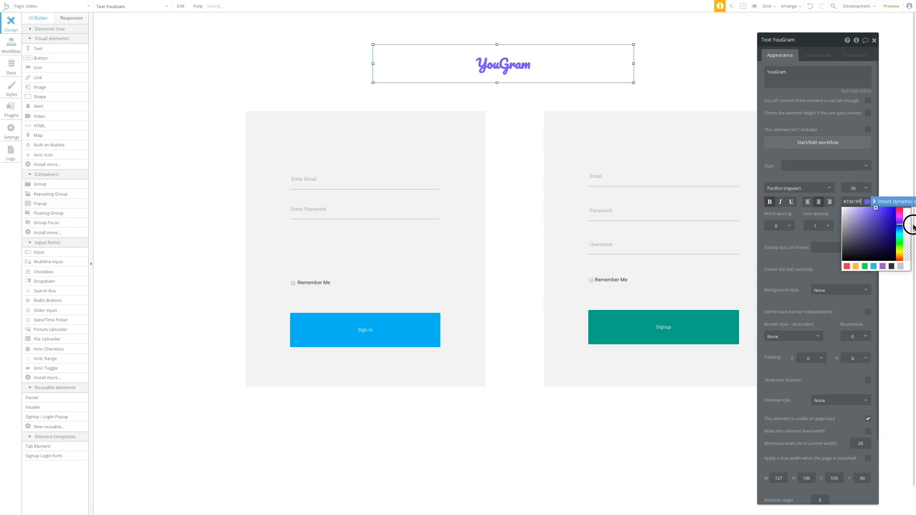
click(666, 84)
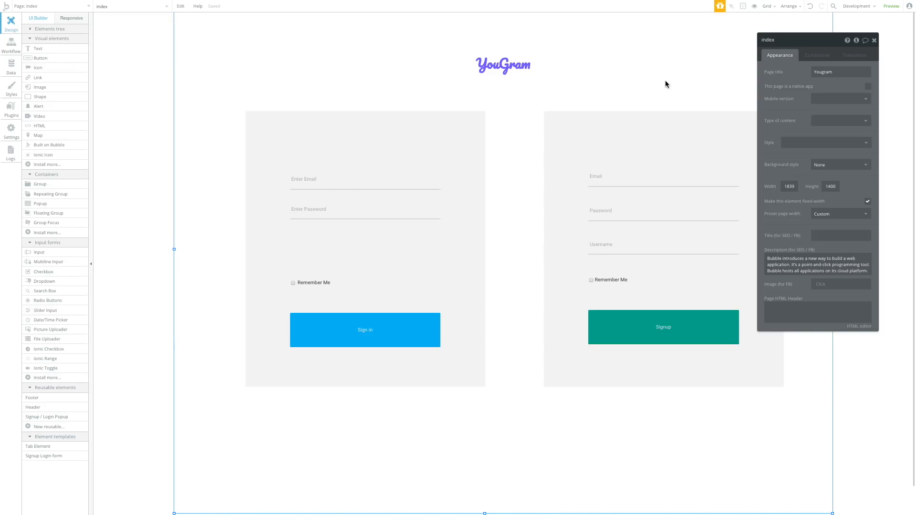
click(489, 79)
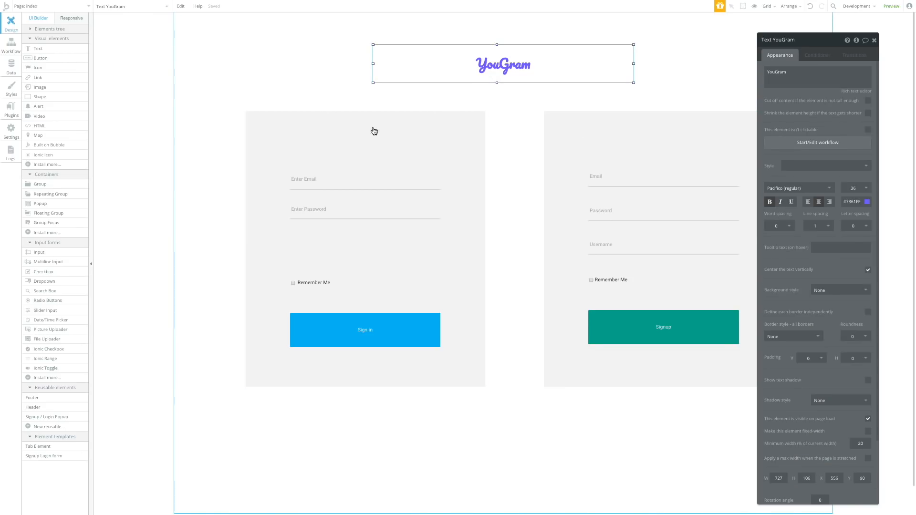